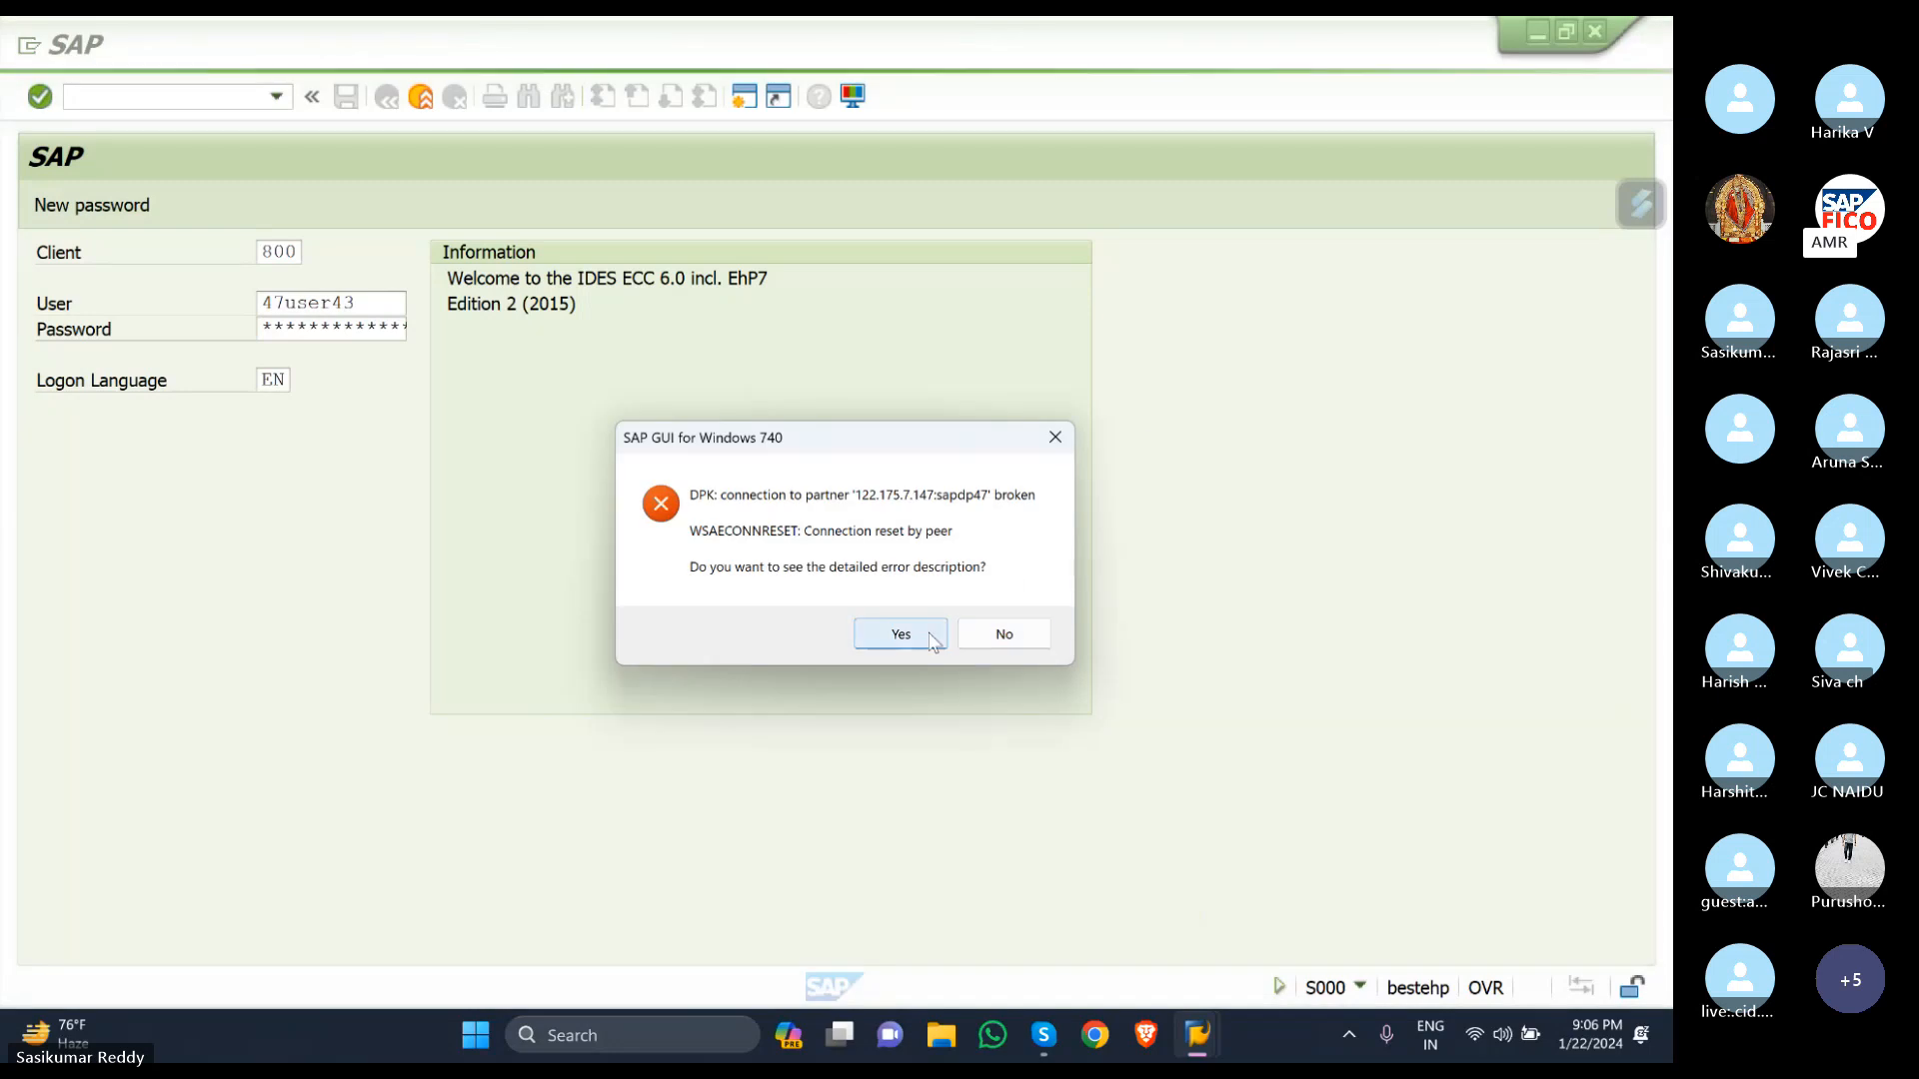
Dismiss the broken-connection error, close the old session window and reopen the SAP logon screen.
{"action": "left_click", "coordinate": [908, 636]}
{"action": "left_click", "coordinate": [1005, 722]}
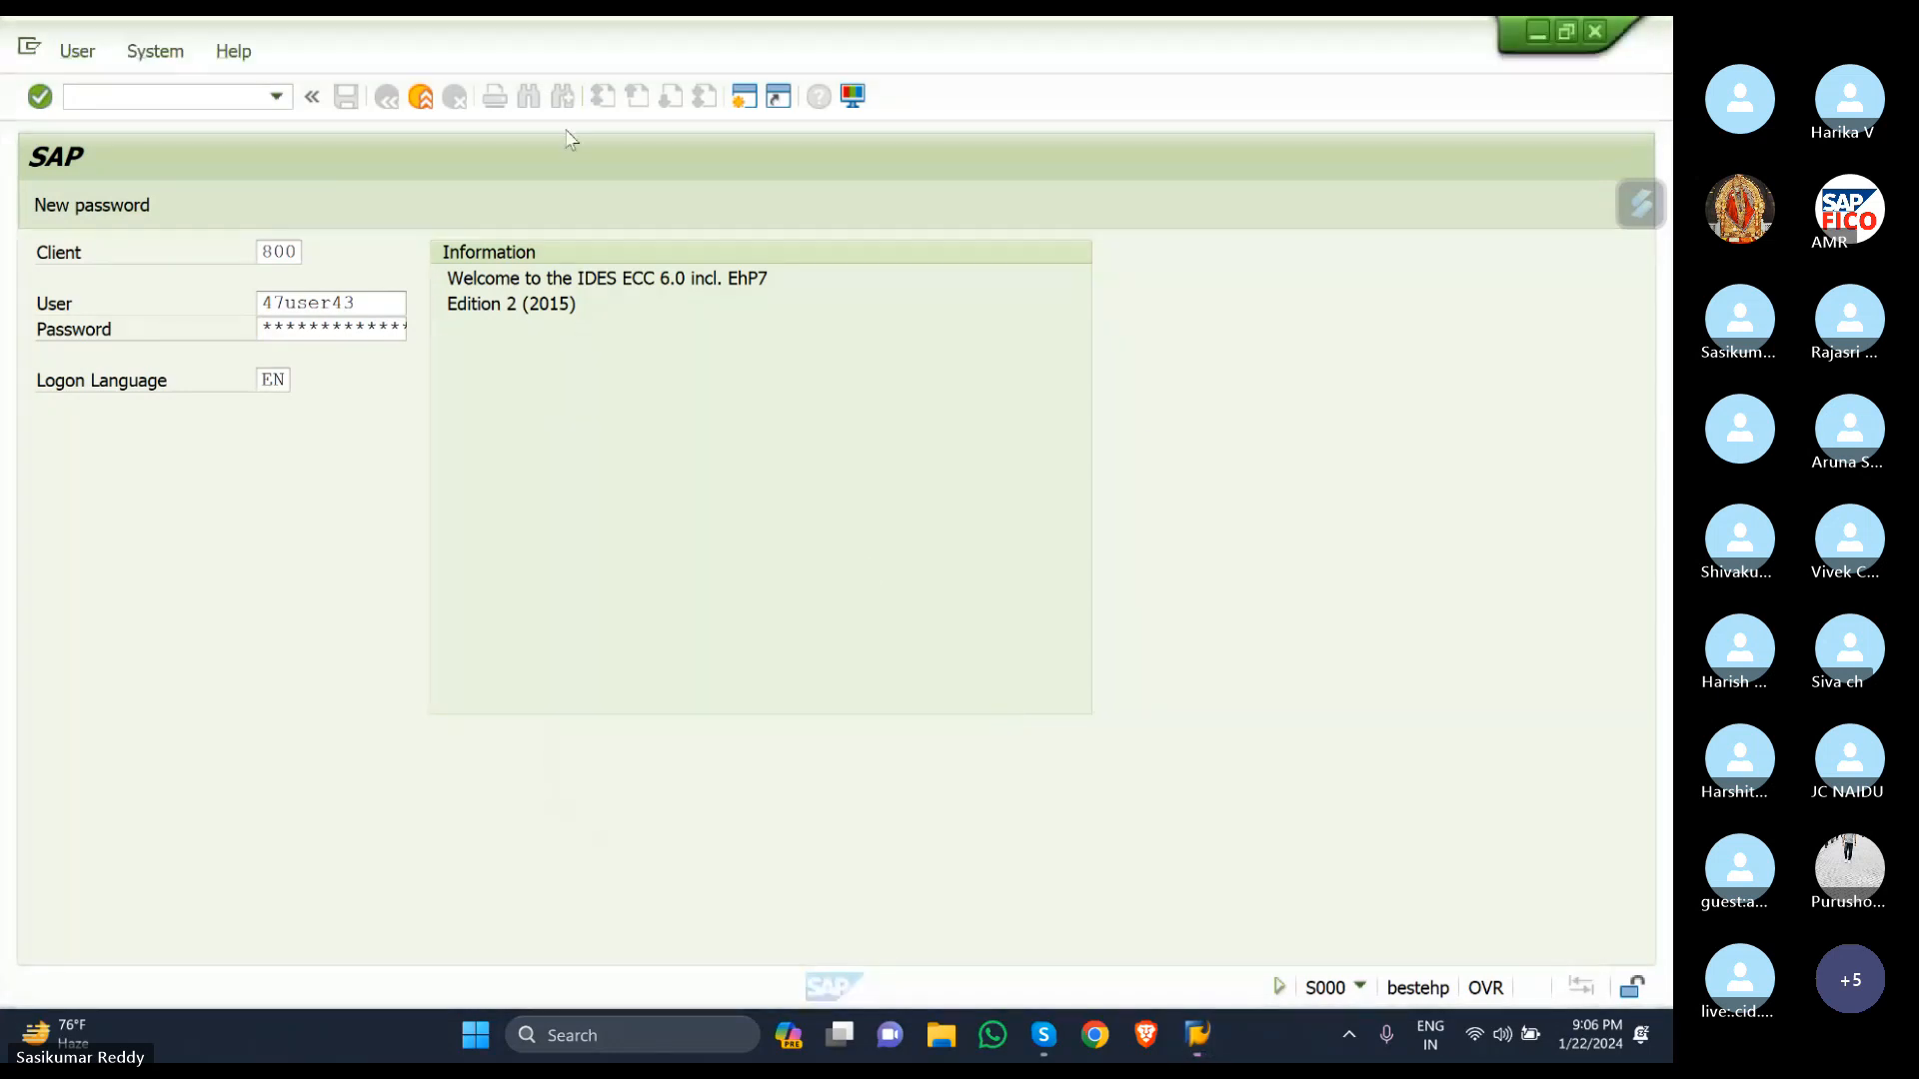
{"action": "left_click", "coordinate": [1590, 33]}
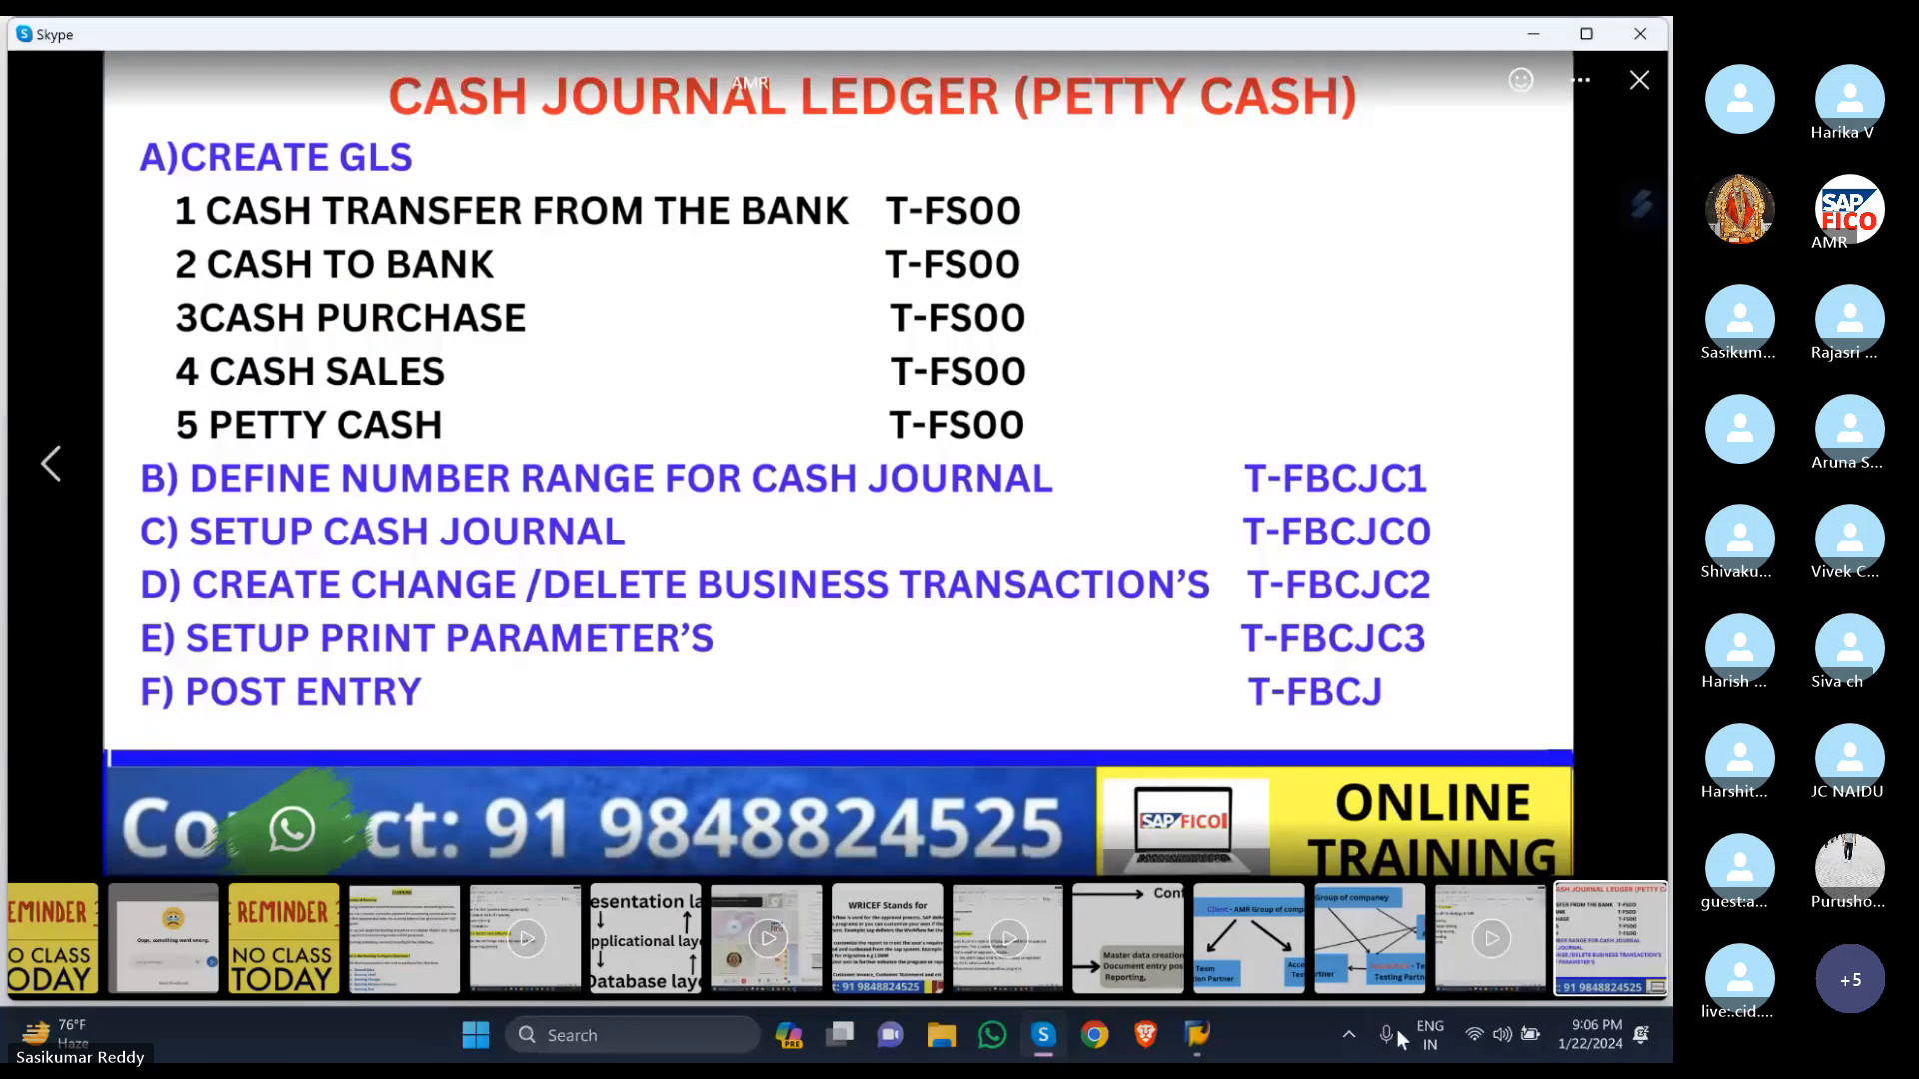
{"action": "mouse_move", "coordinate": [1197, 1036]}
{"action": "left_click", "coordinate": [1167, 892]}
{"action": "left_click", "coordinate": [86, 80]}
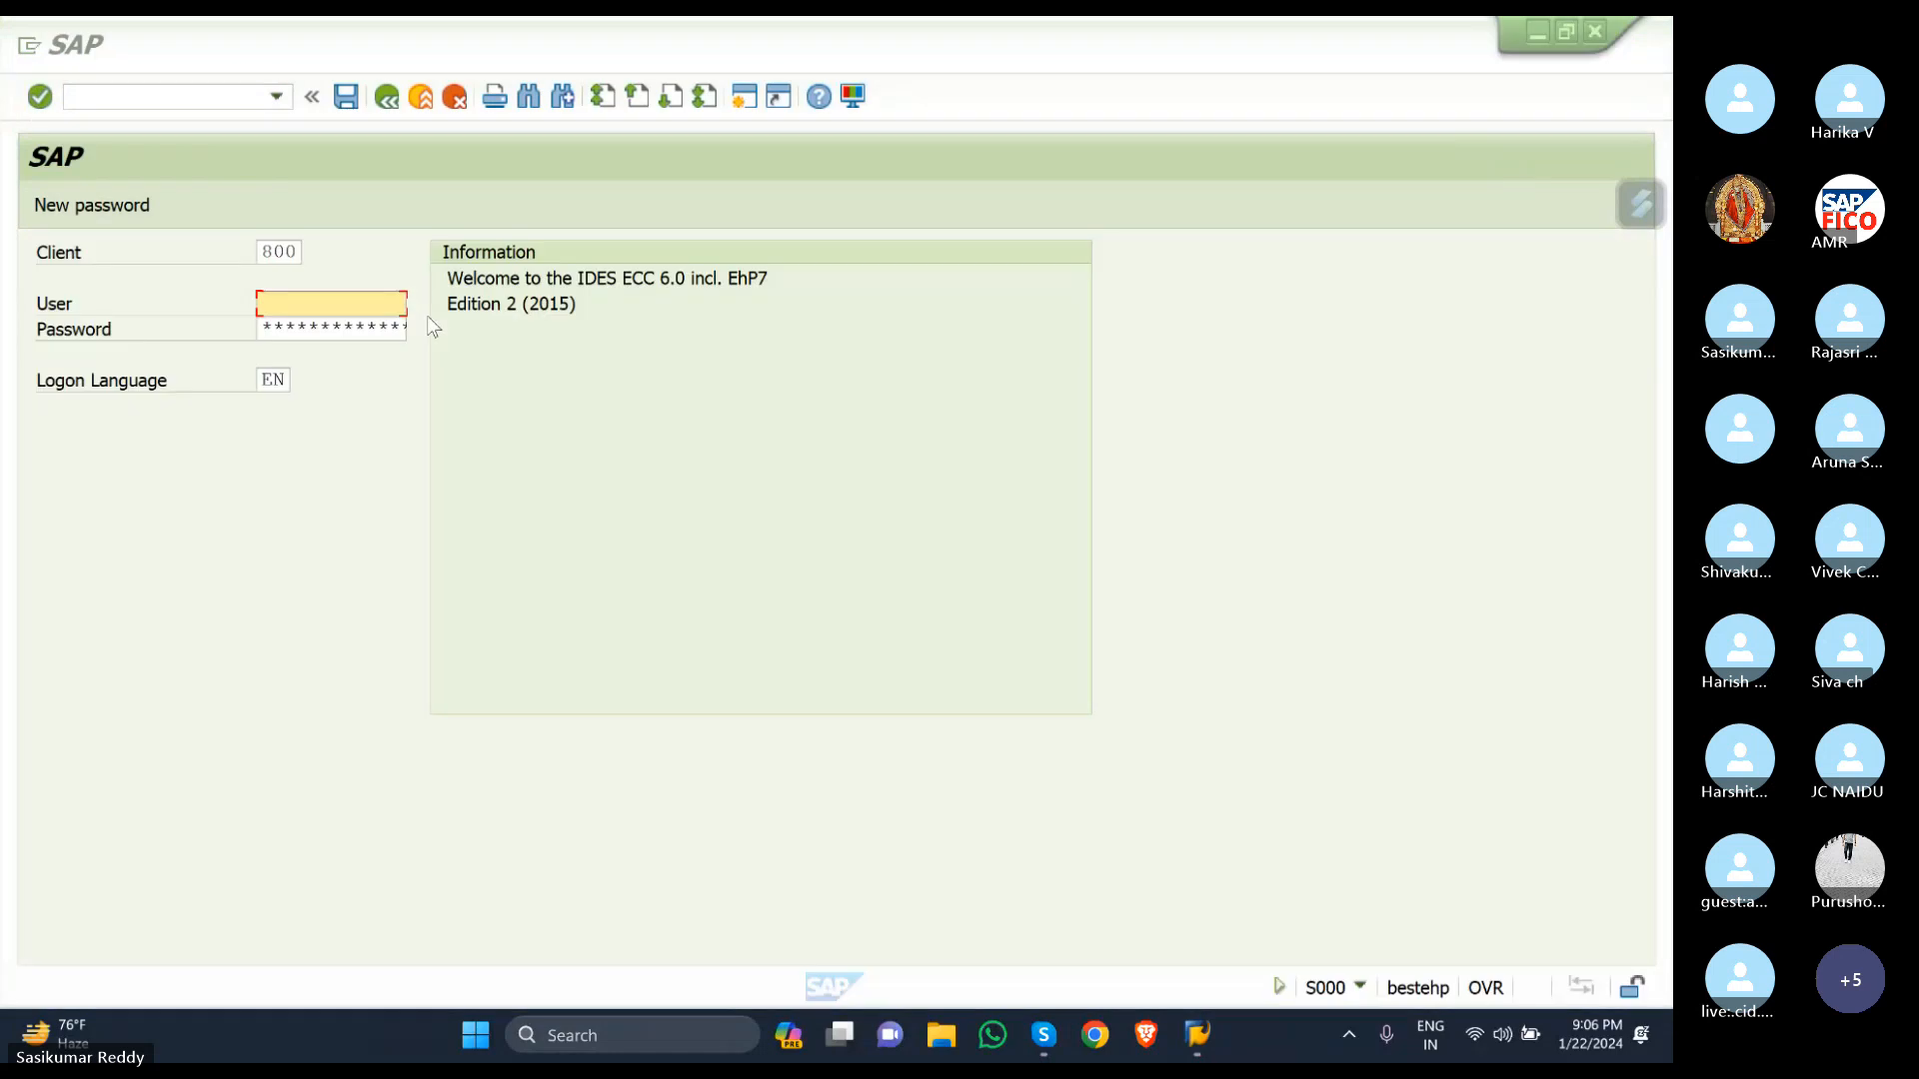
Enter the user name and the account password and log on to client 800.
{"action": "left_click", "coordinate": [336, 304]}
{"action": "type", "text": "4"}
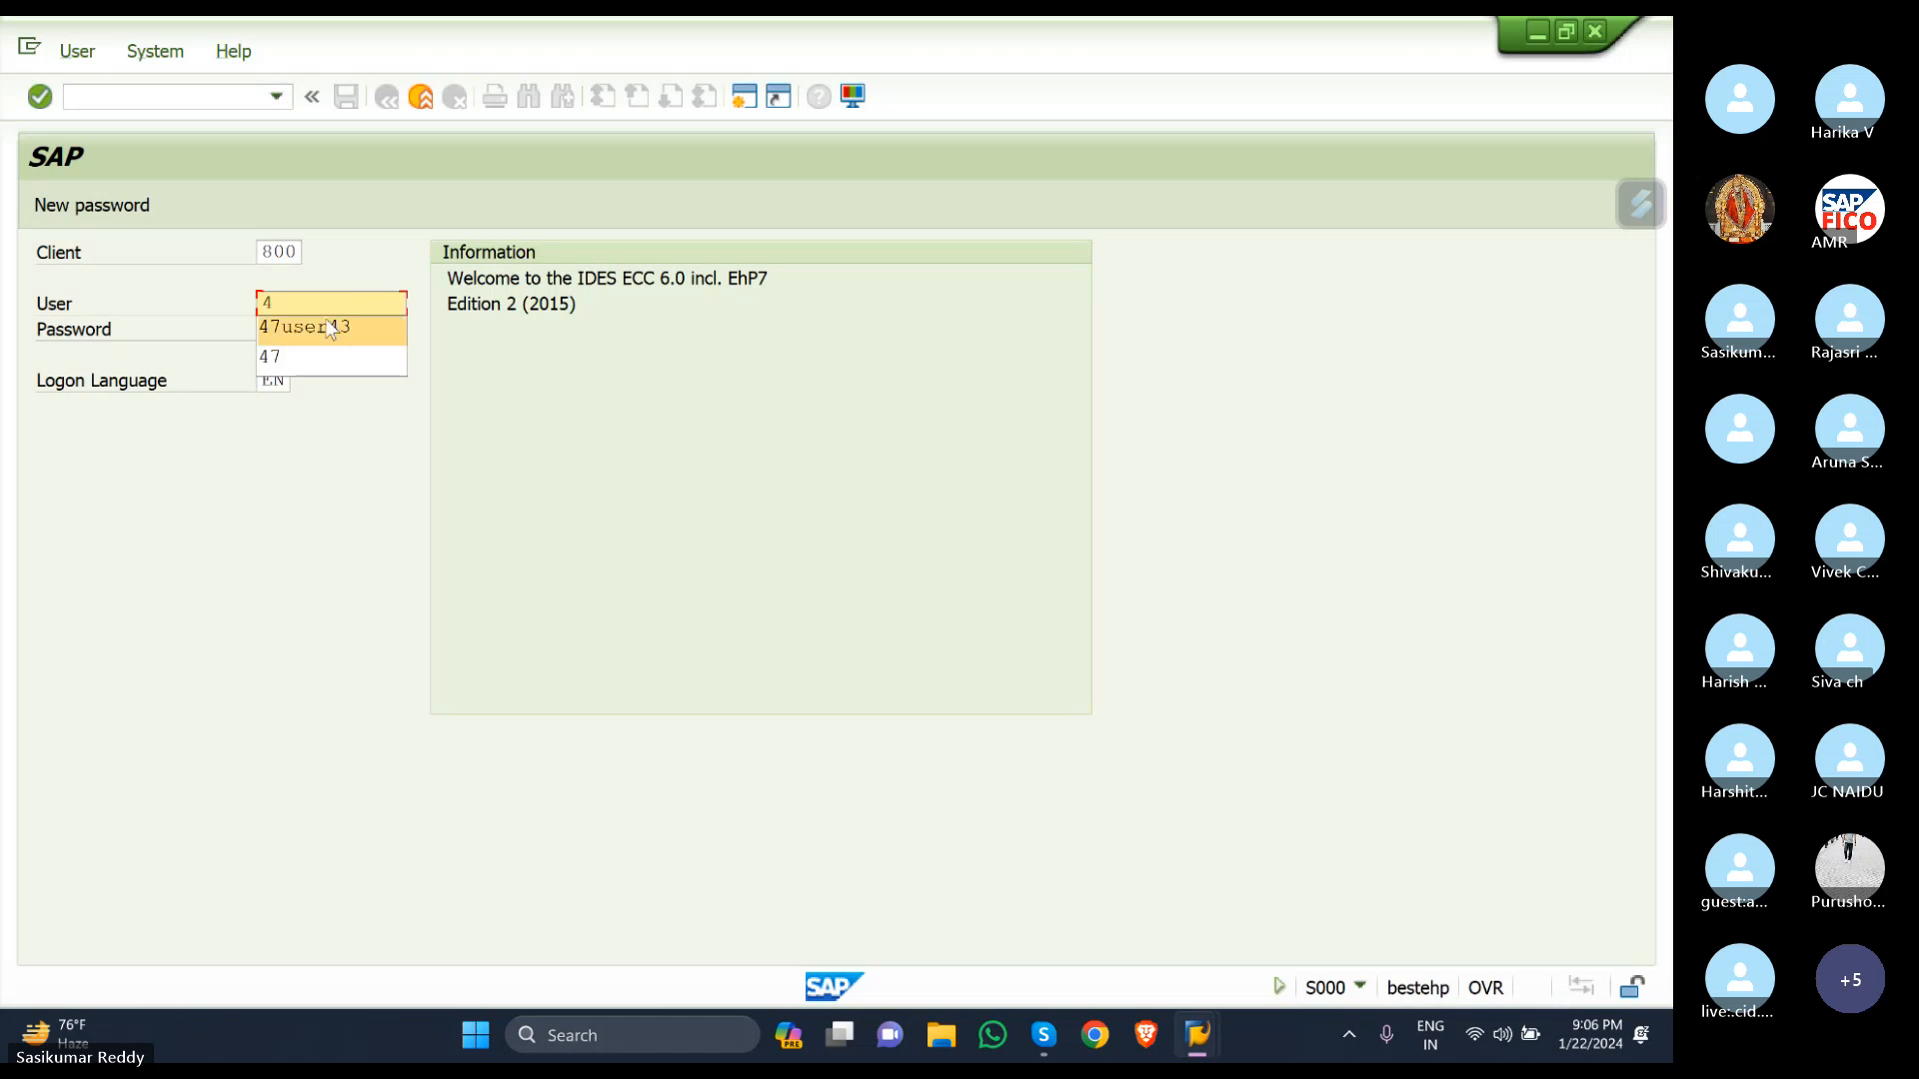
{"action": "left_click", "coordinate": [324, 325]}
{"action": "left_click", "coordinate": [325, 325]}
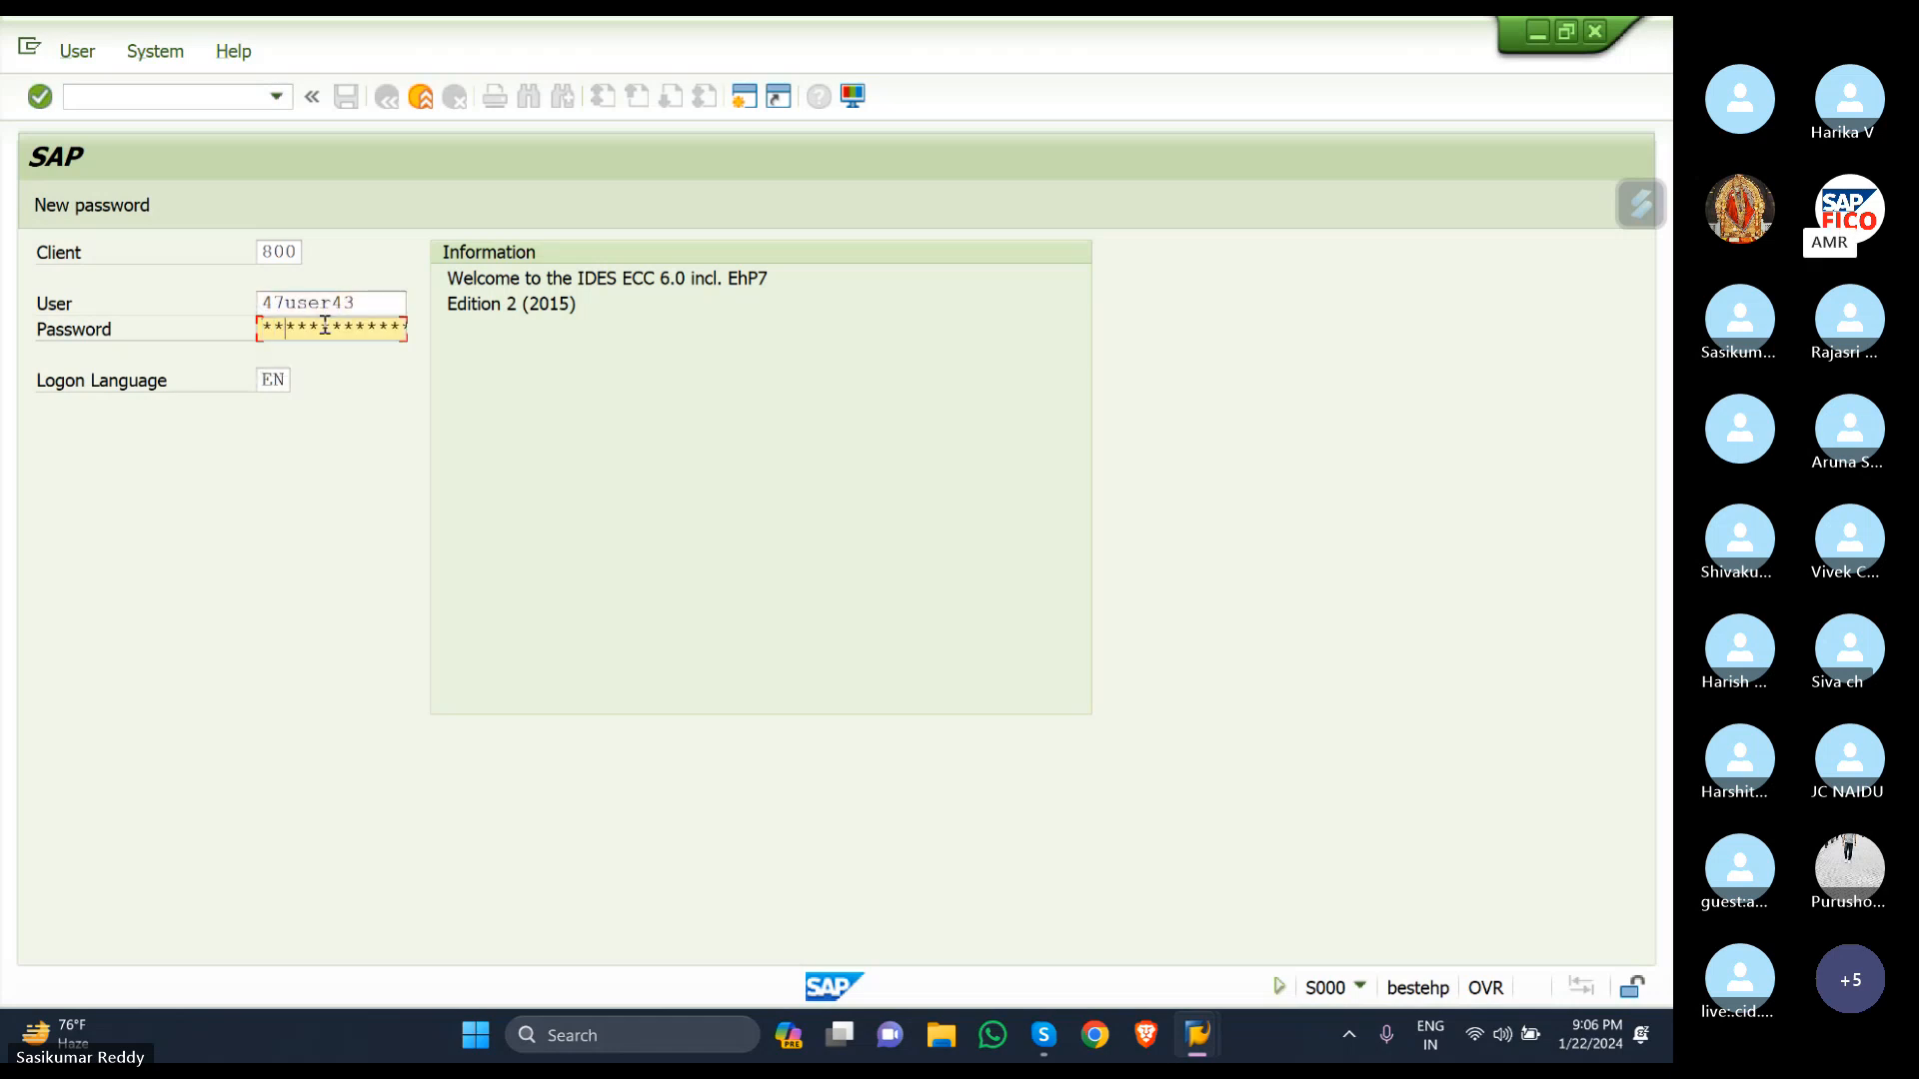
{"action": "key", "text": "Return"}
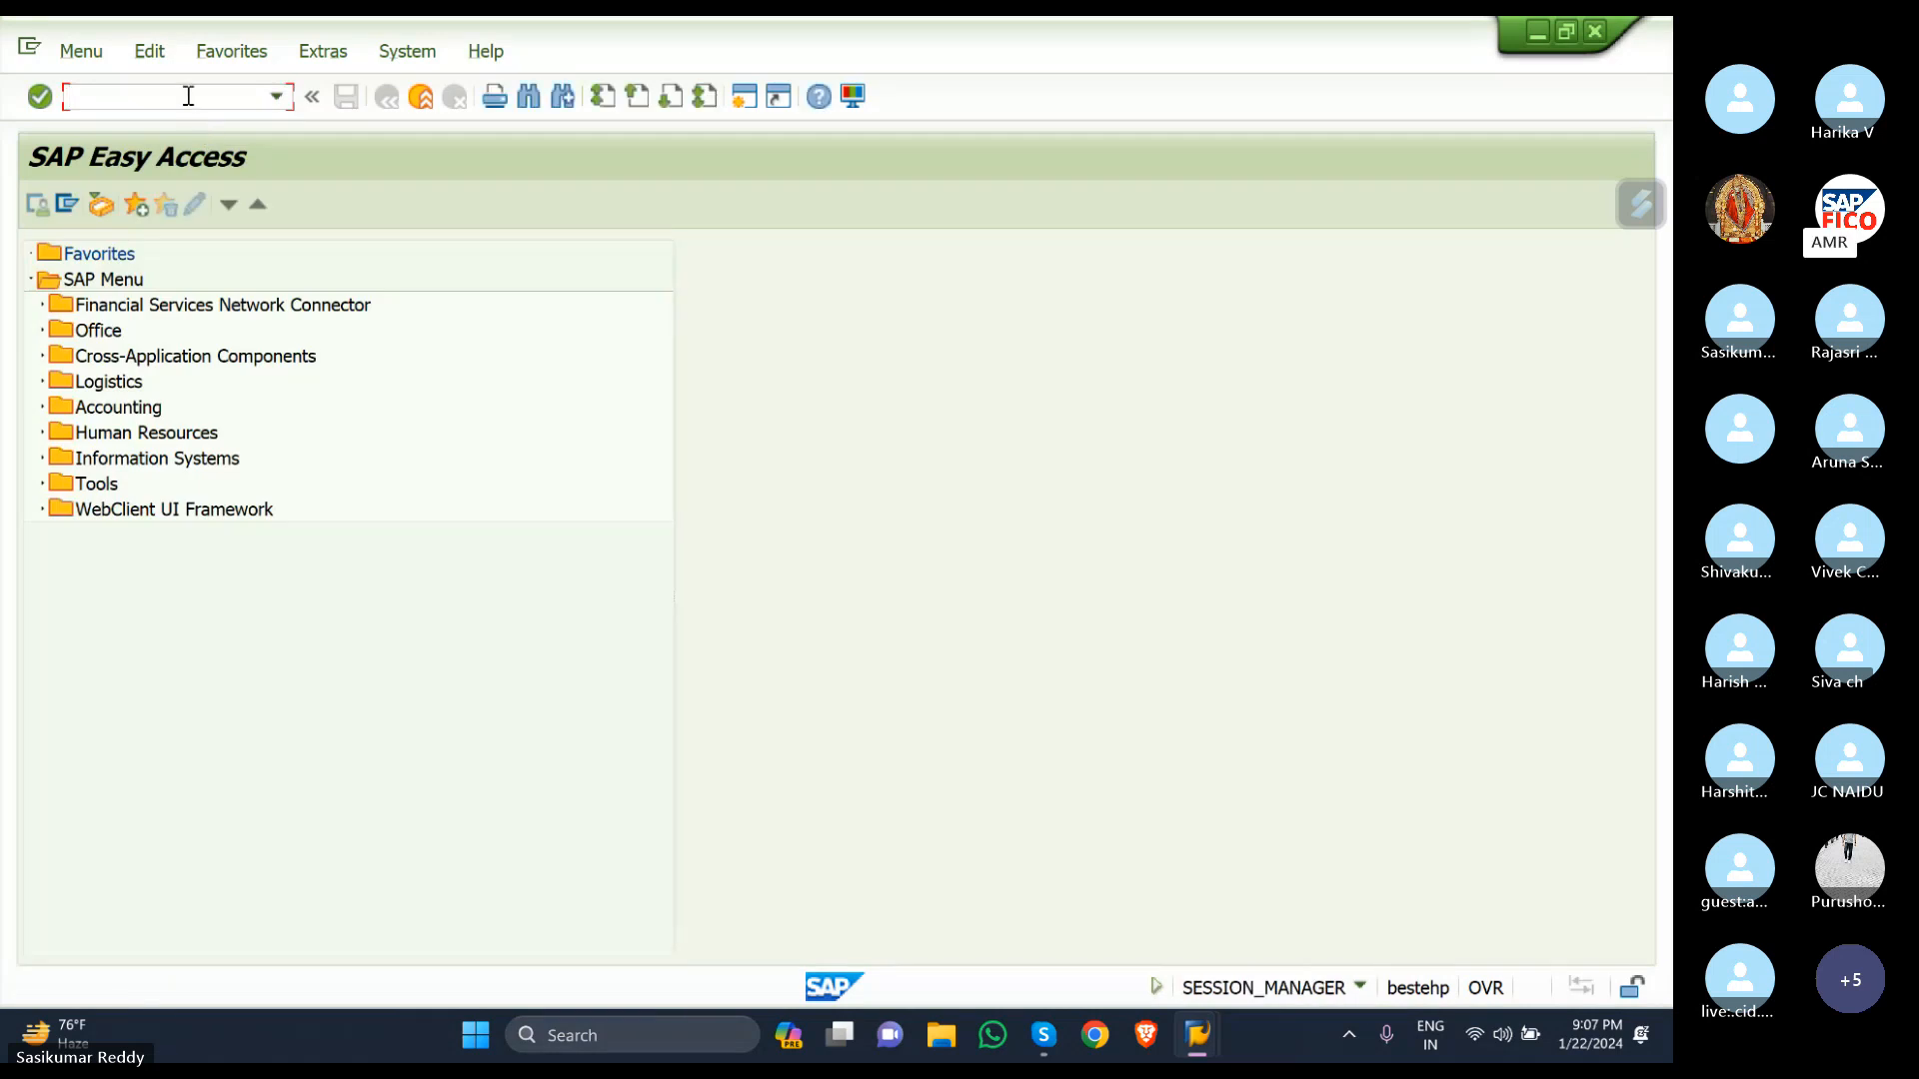
Open transaction FS00 and expand the CURRENT ASSETS, LOANS & ADV account group.
{"action": "type", "text": "FS00"}
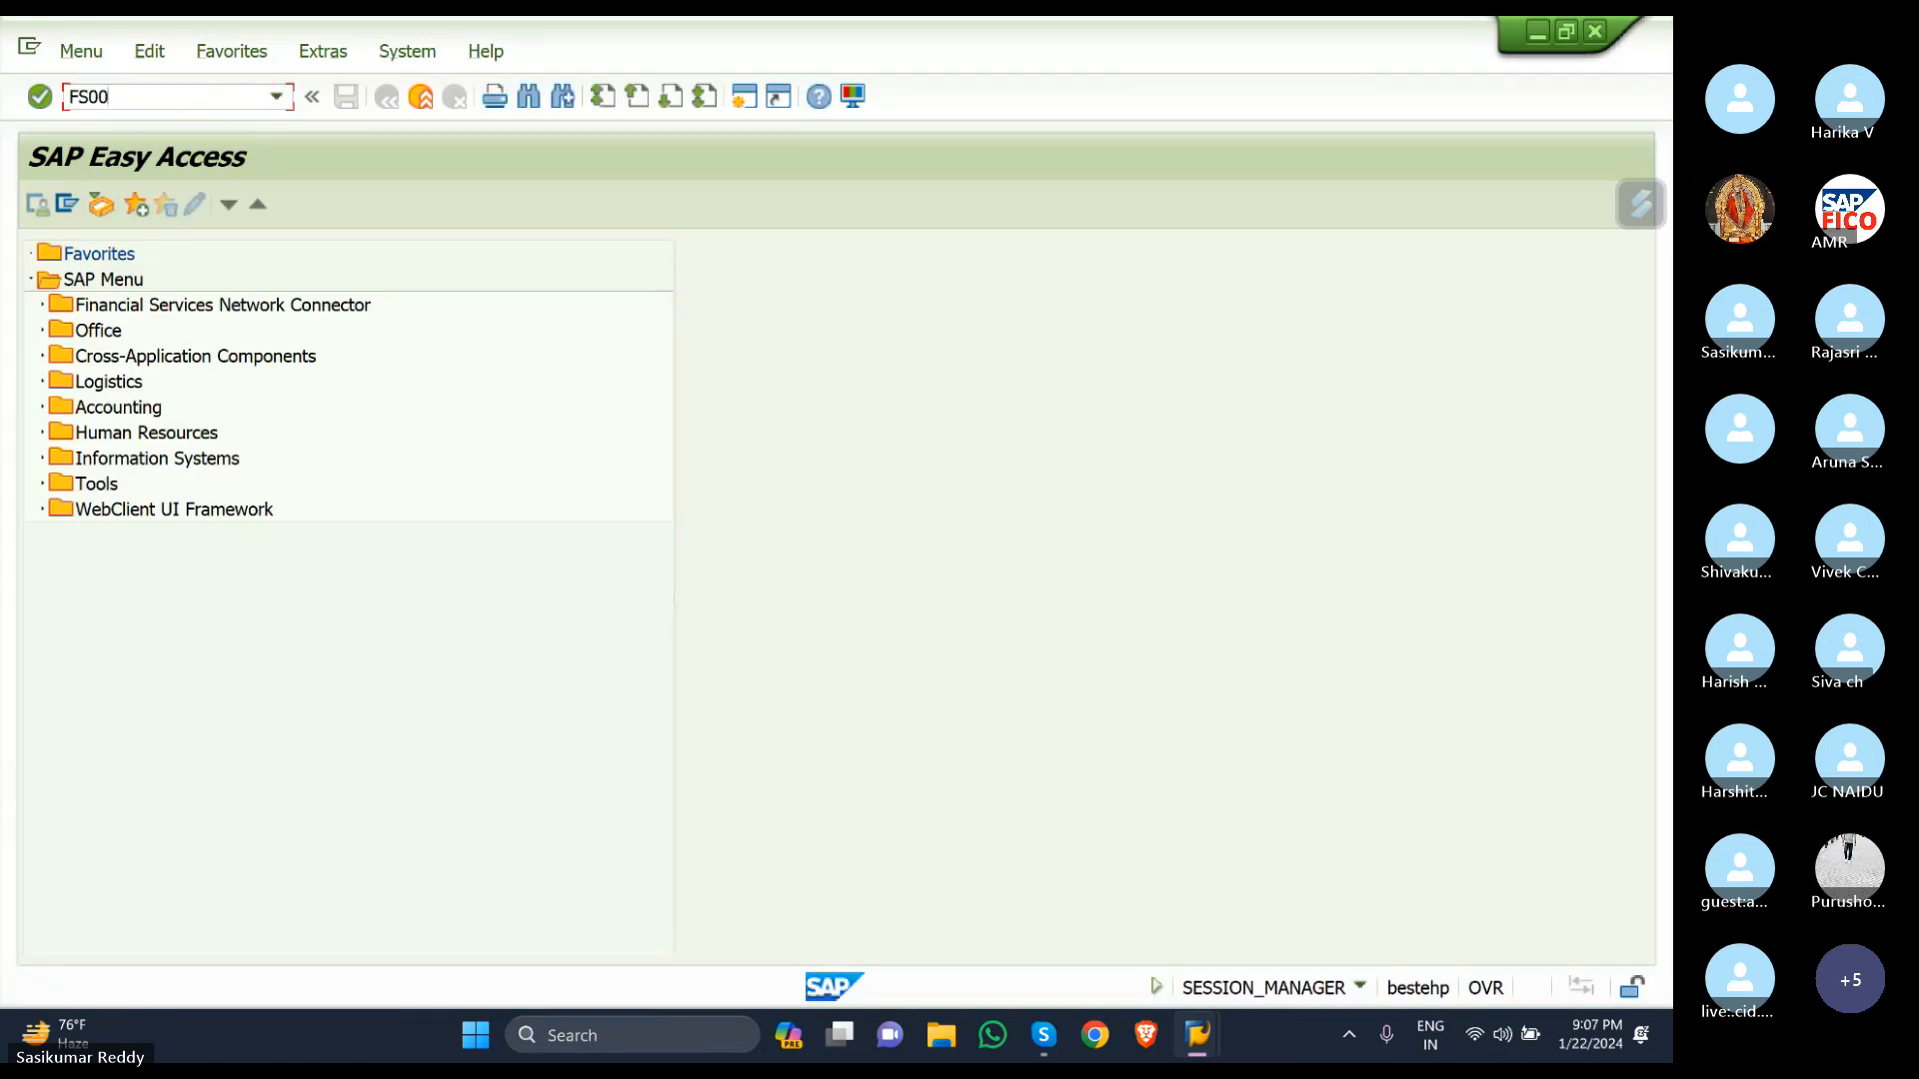
{"action": "key", "text": "Return"}
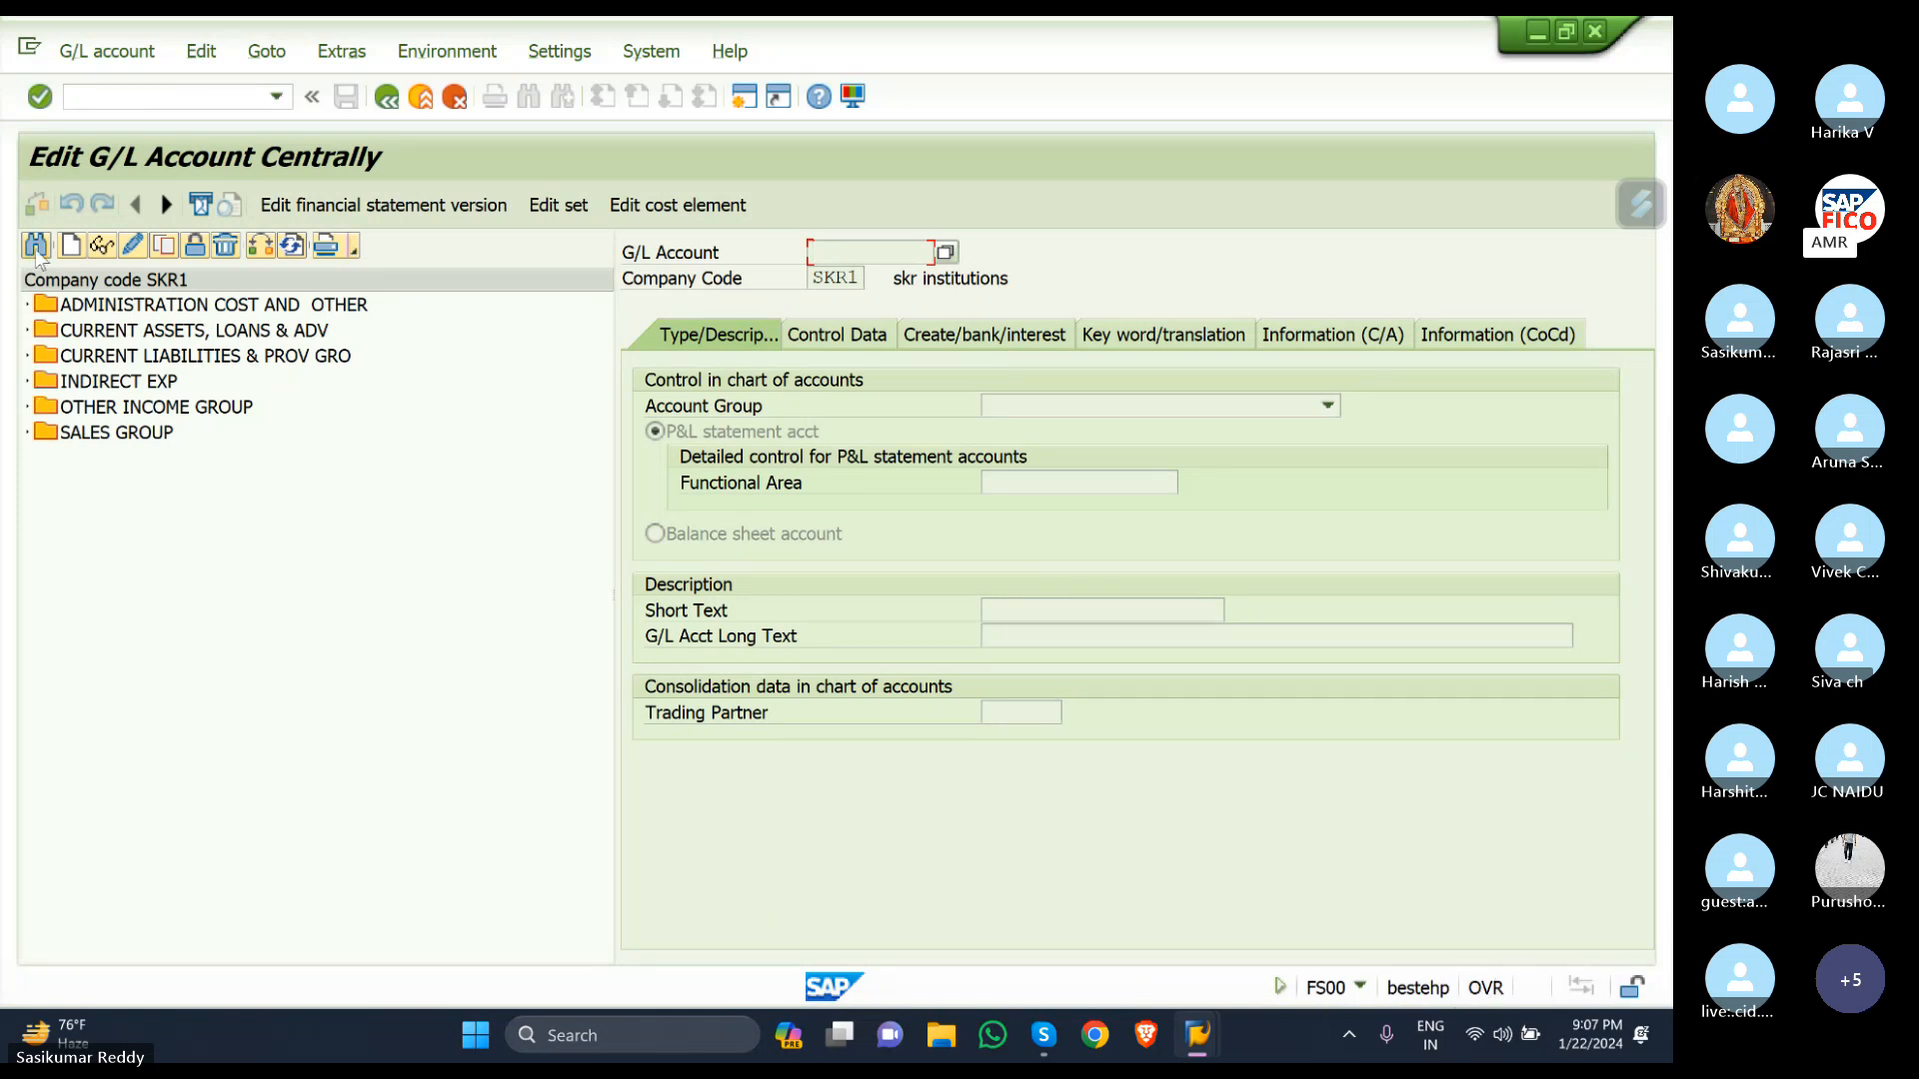
{"action": "left_click", "coordinate": [28, 330]}
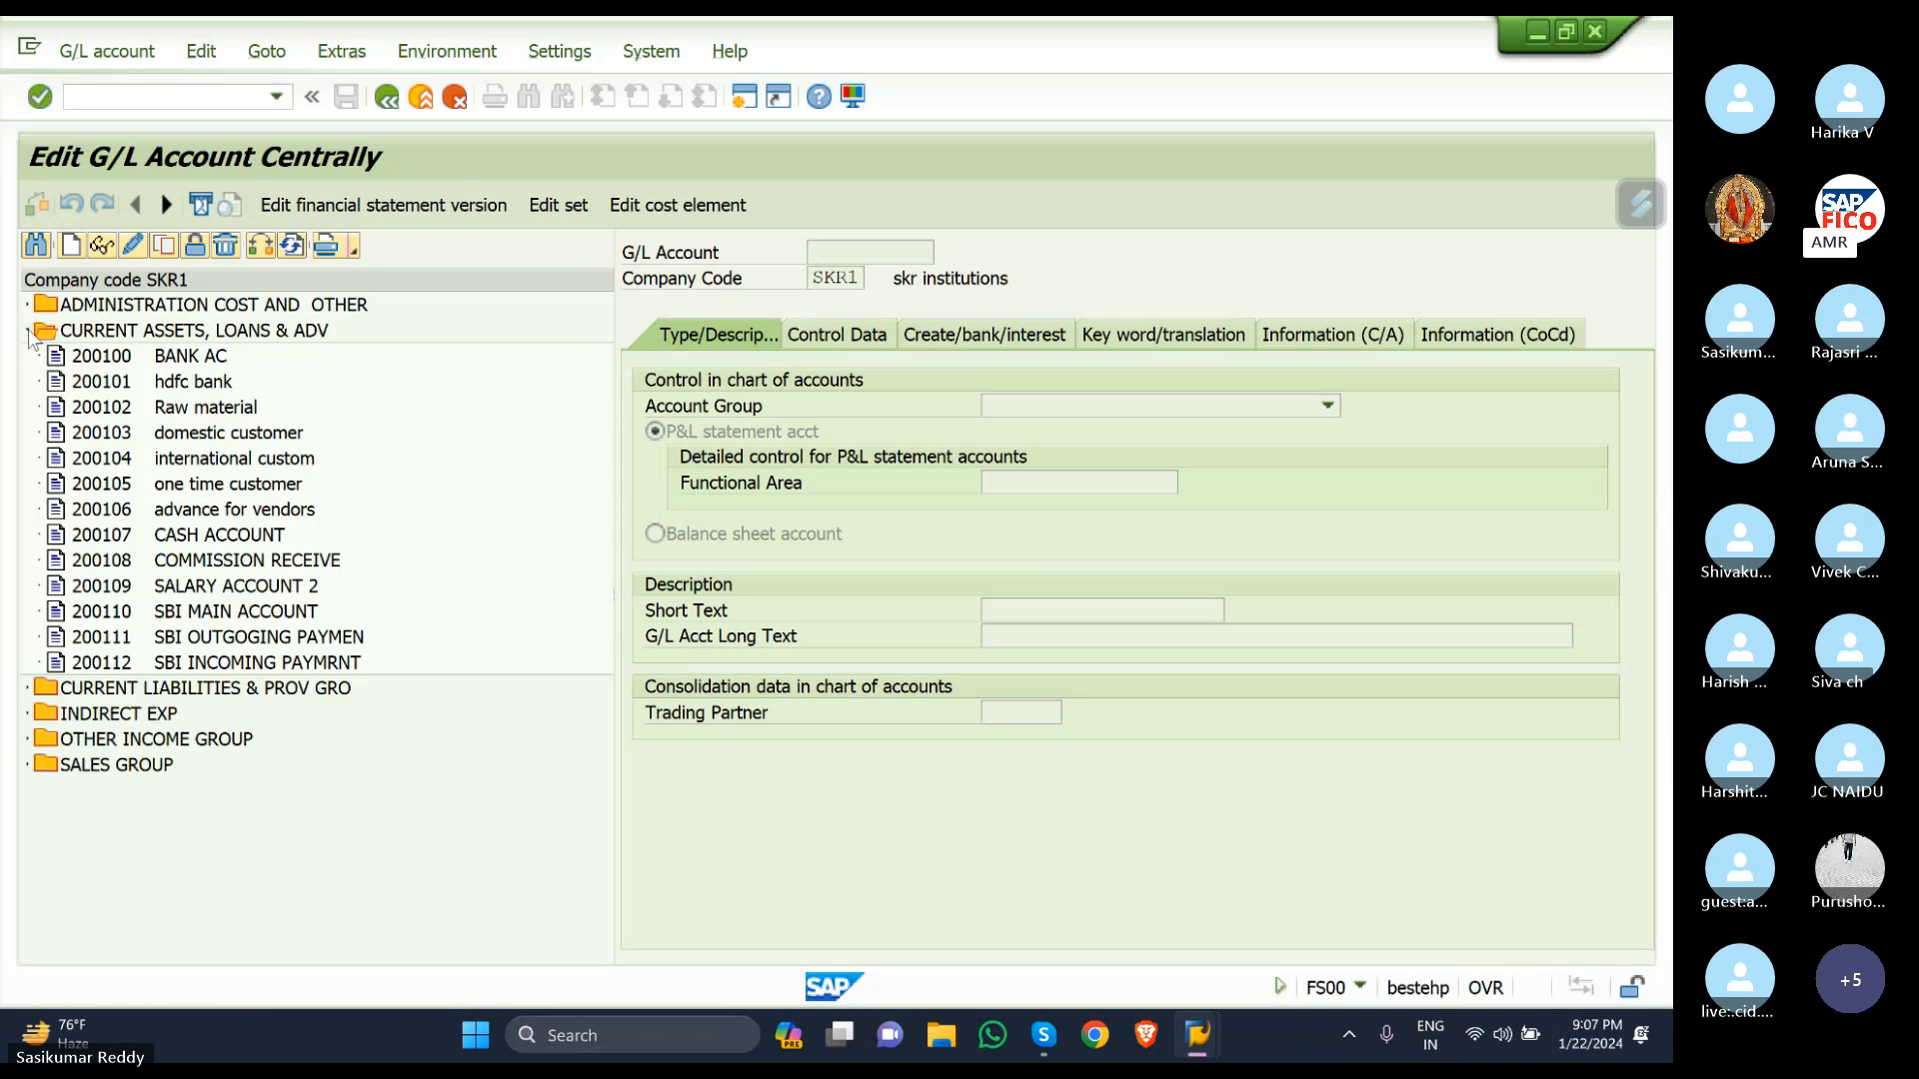
{"action": "left_click", "coordinate": [92, 308]}
Start creating G/L account 200113 in company code SKR1.
{"action": "left_click", "coordinate": [70, 245]}
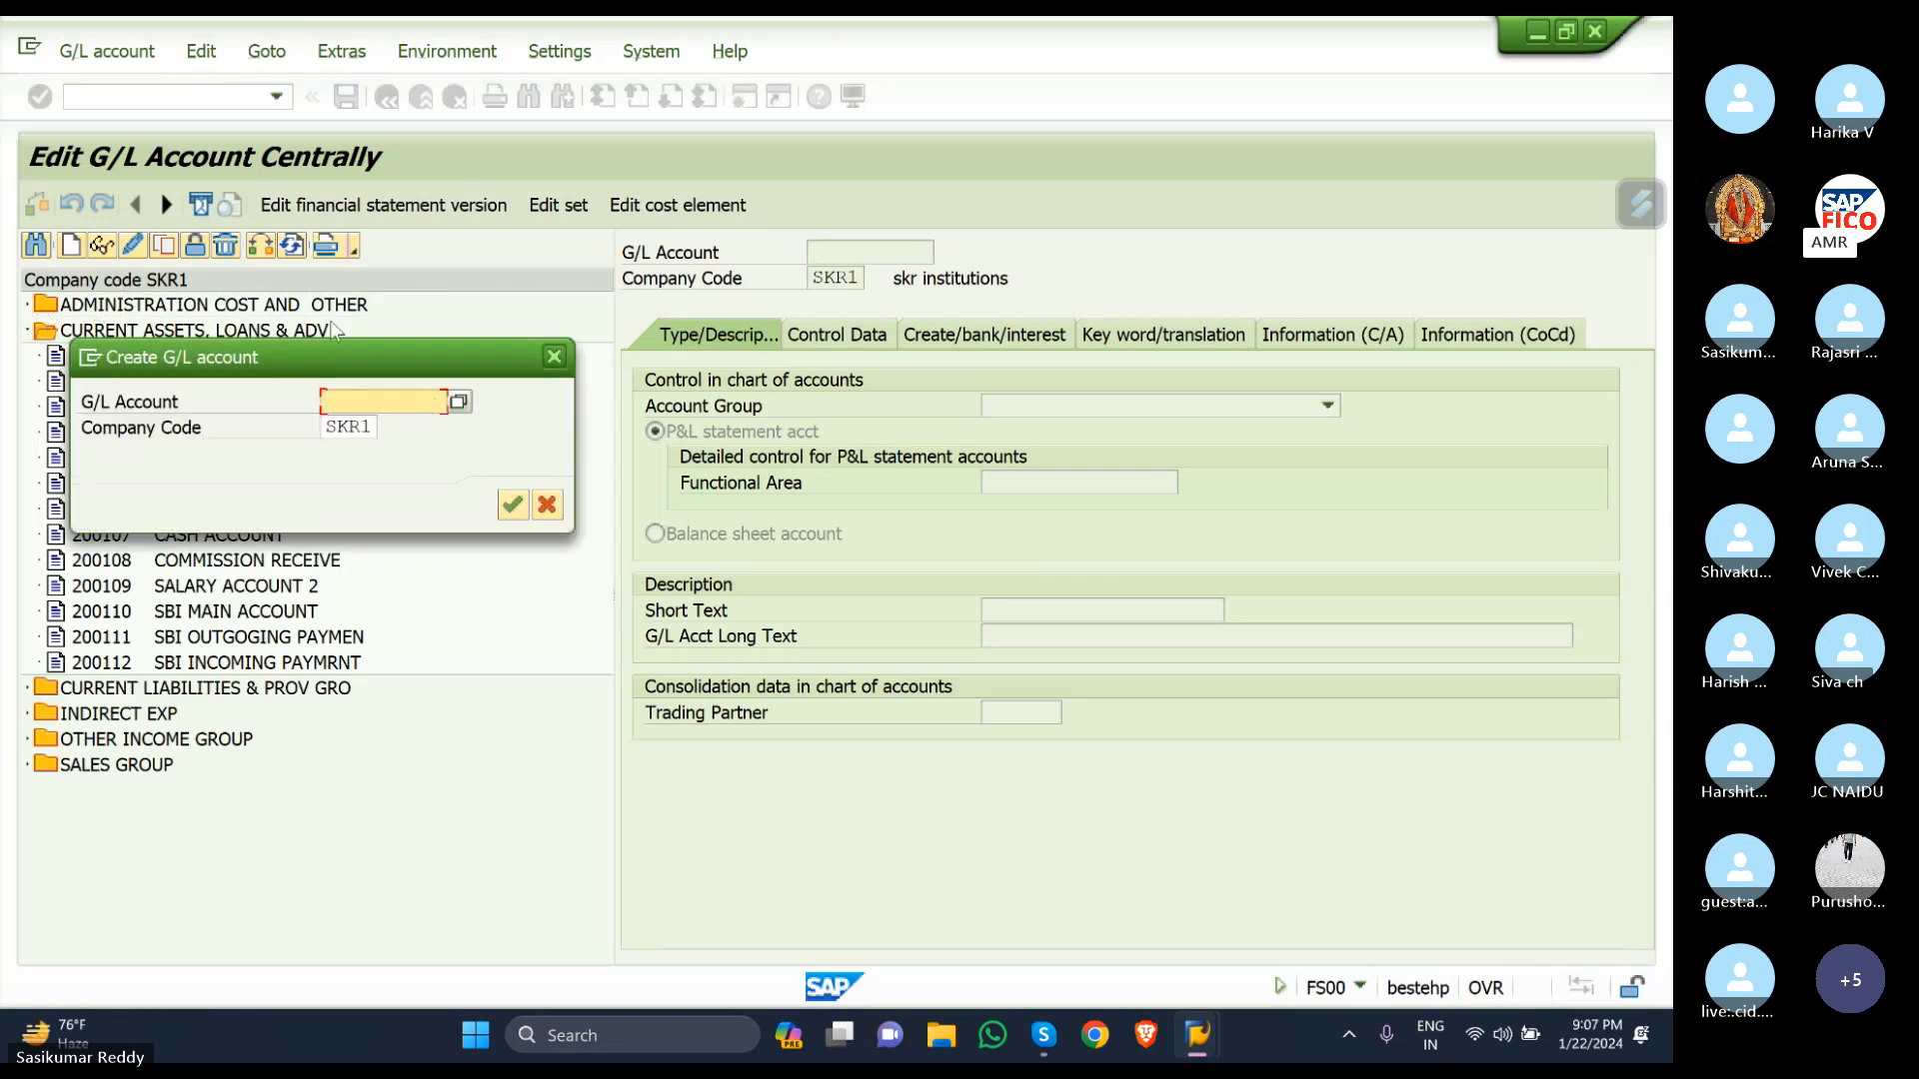
{"action": "type", "text": "200"}
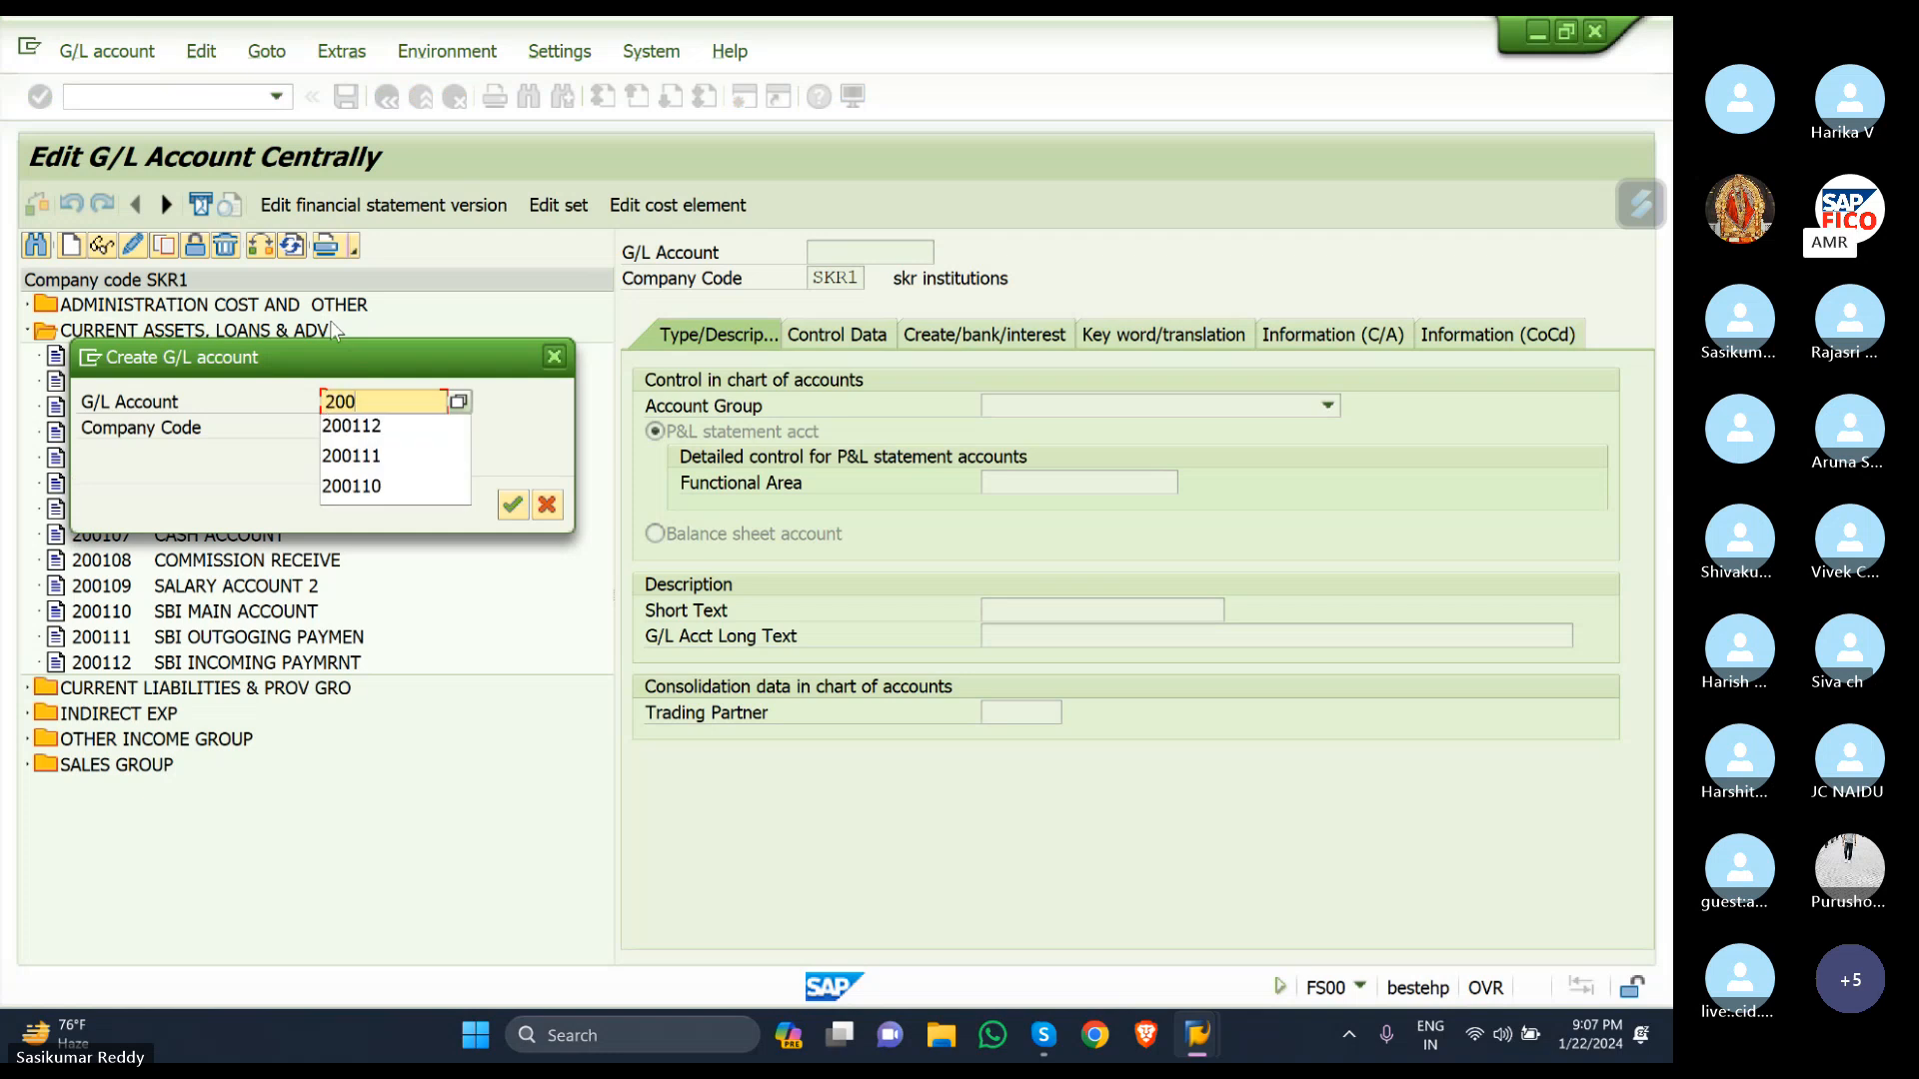
{"action": "type", "text": "113"}
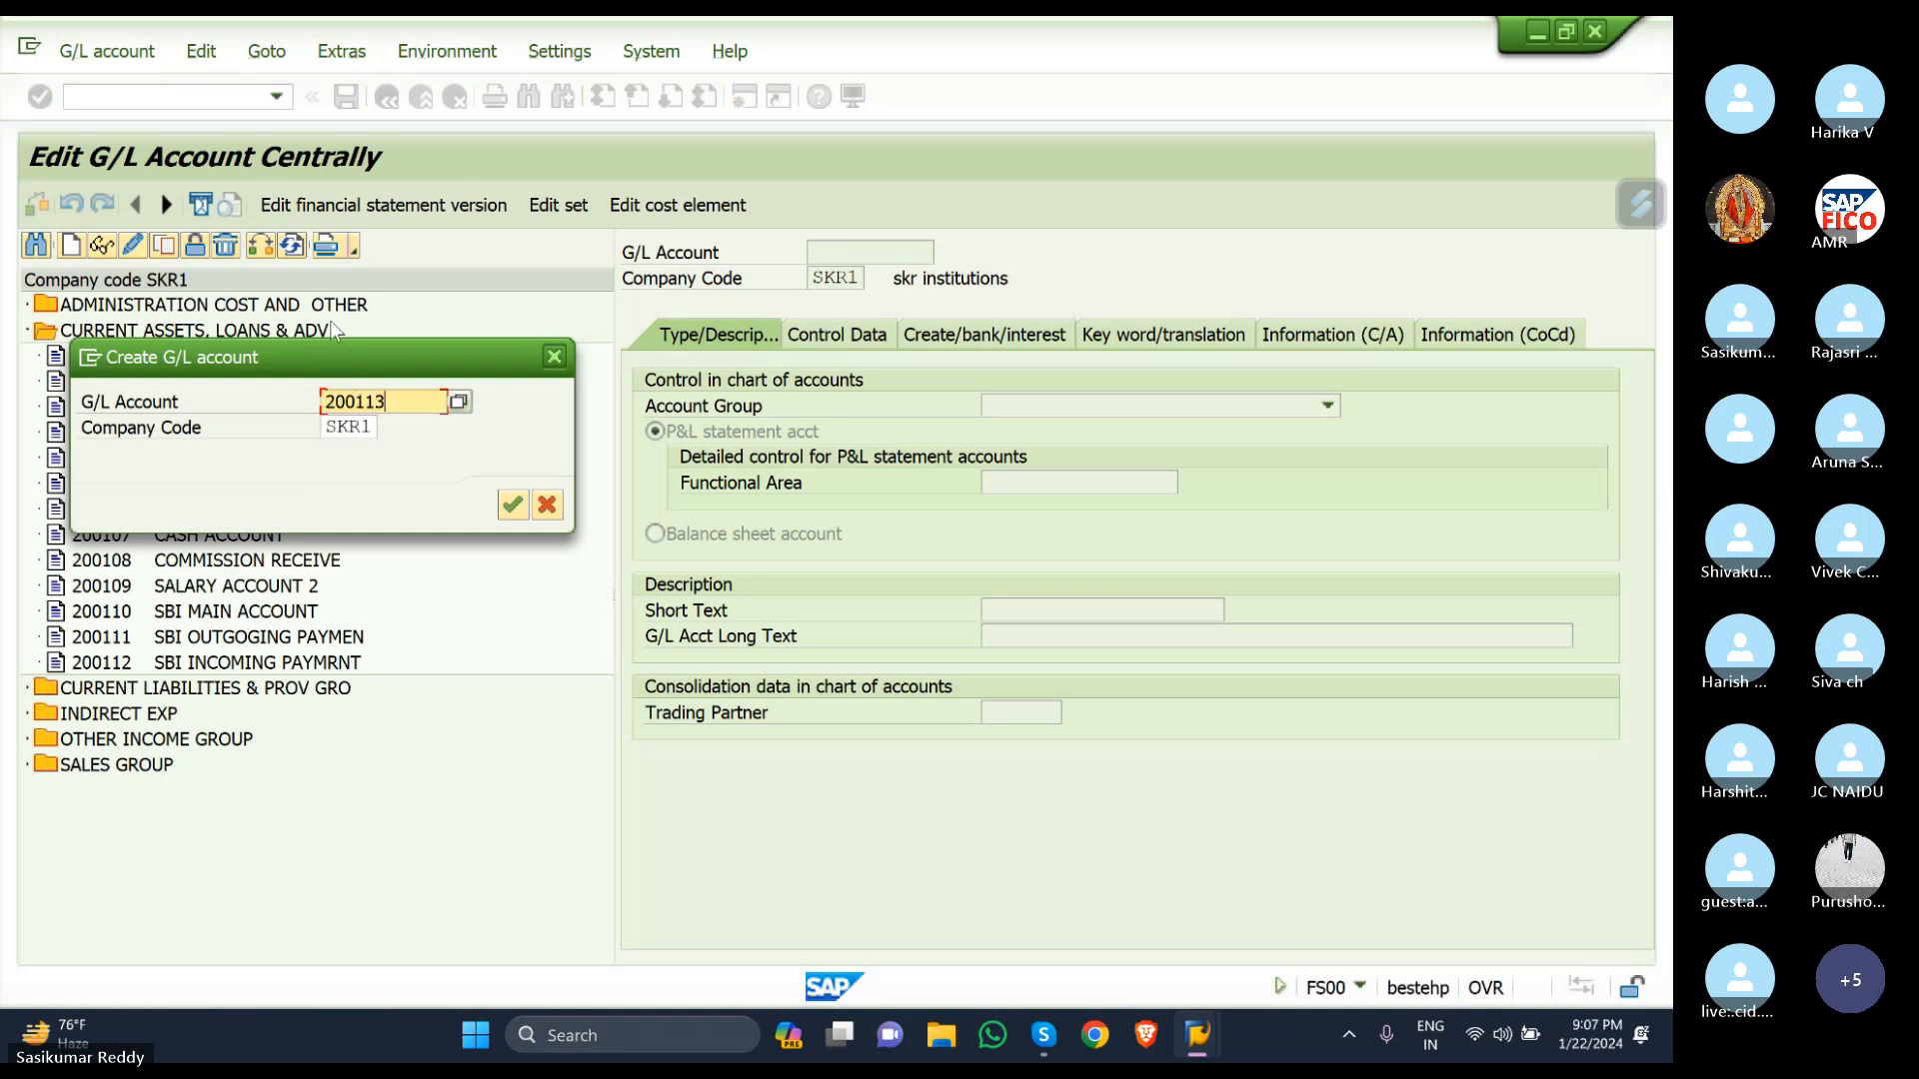
{"action": "key", "text": "Return"}
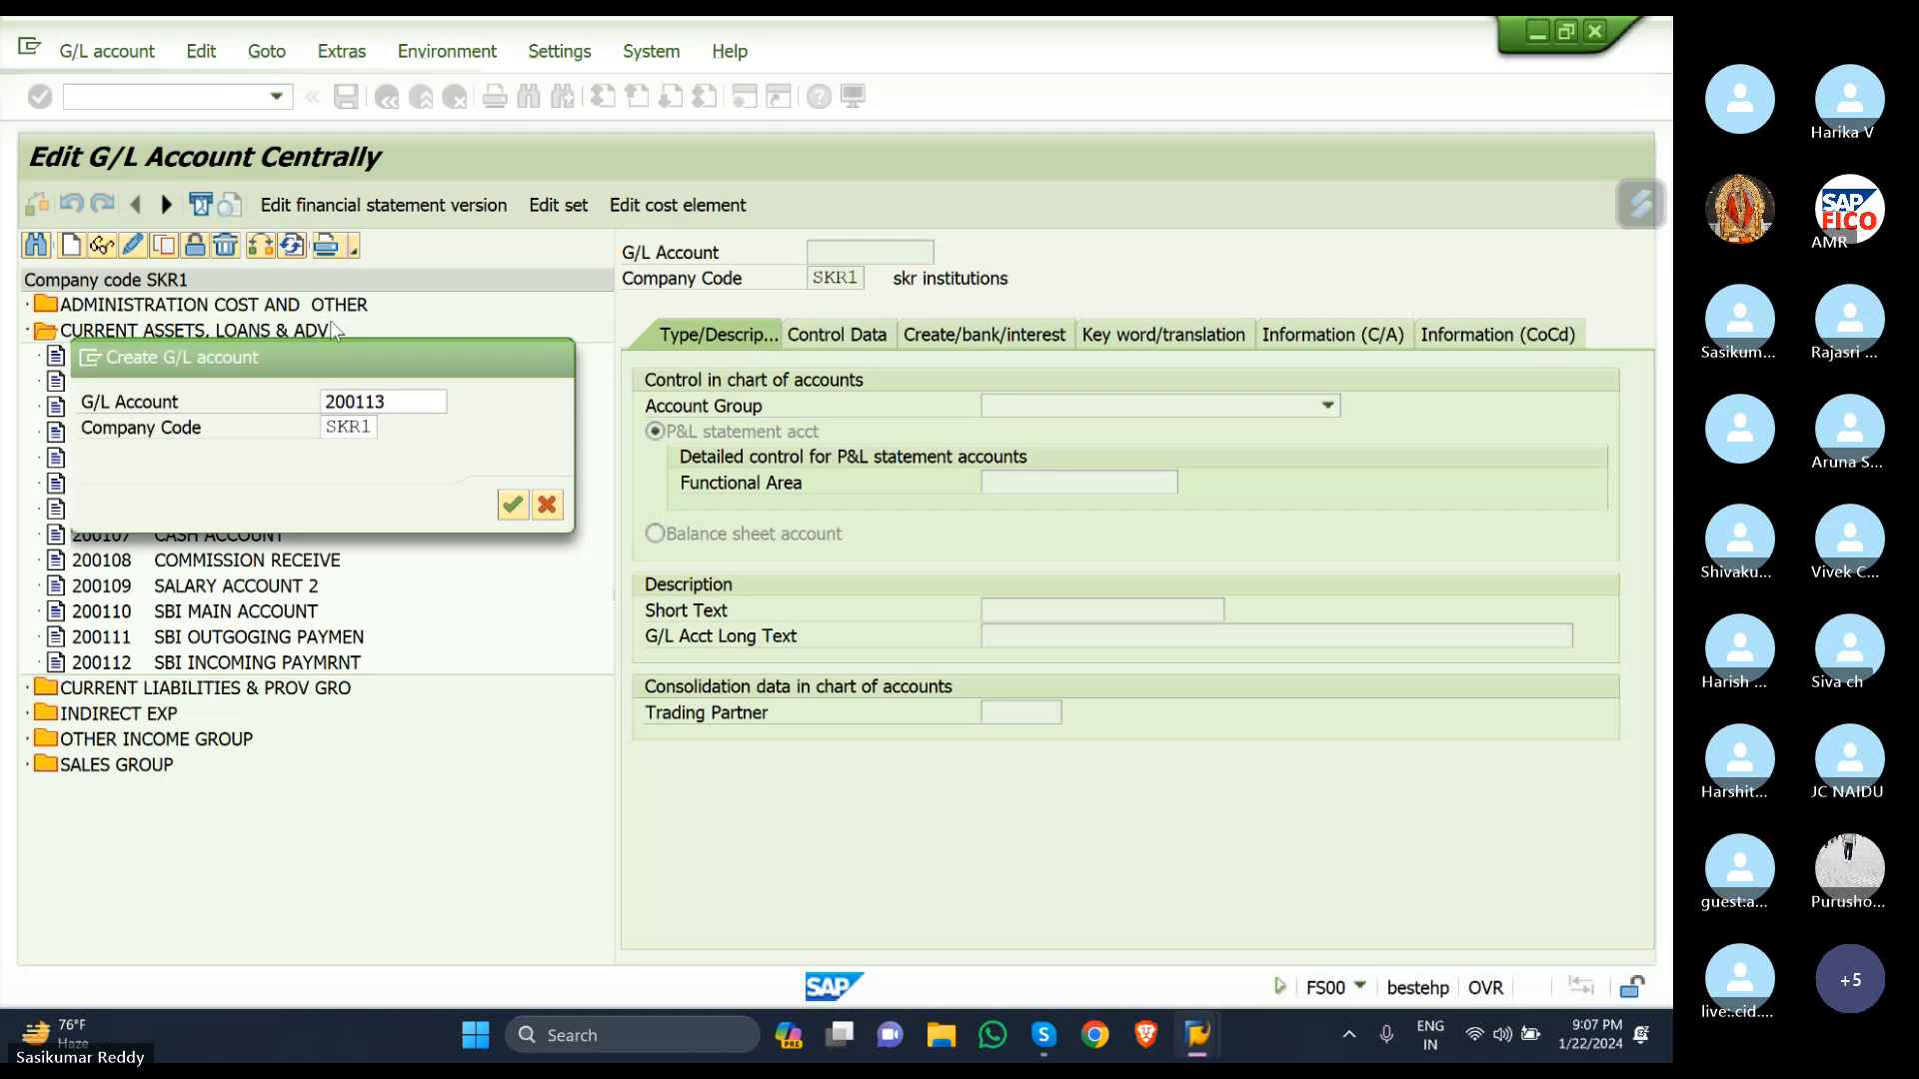
Assign the new account to the CURRENT ASSETS, LOANS & ADV group and make it a balance sheet account.
{"action": "left_click", "coordinate": [1328, 405]}
{"action": "left_click", "coordinate": [1179, 489]}
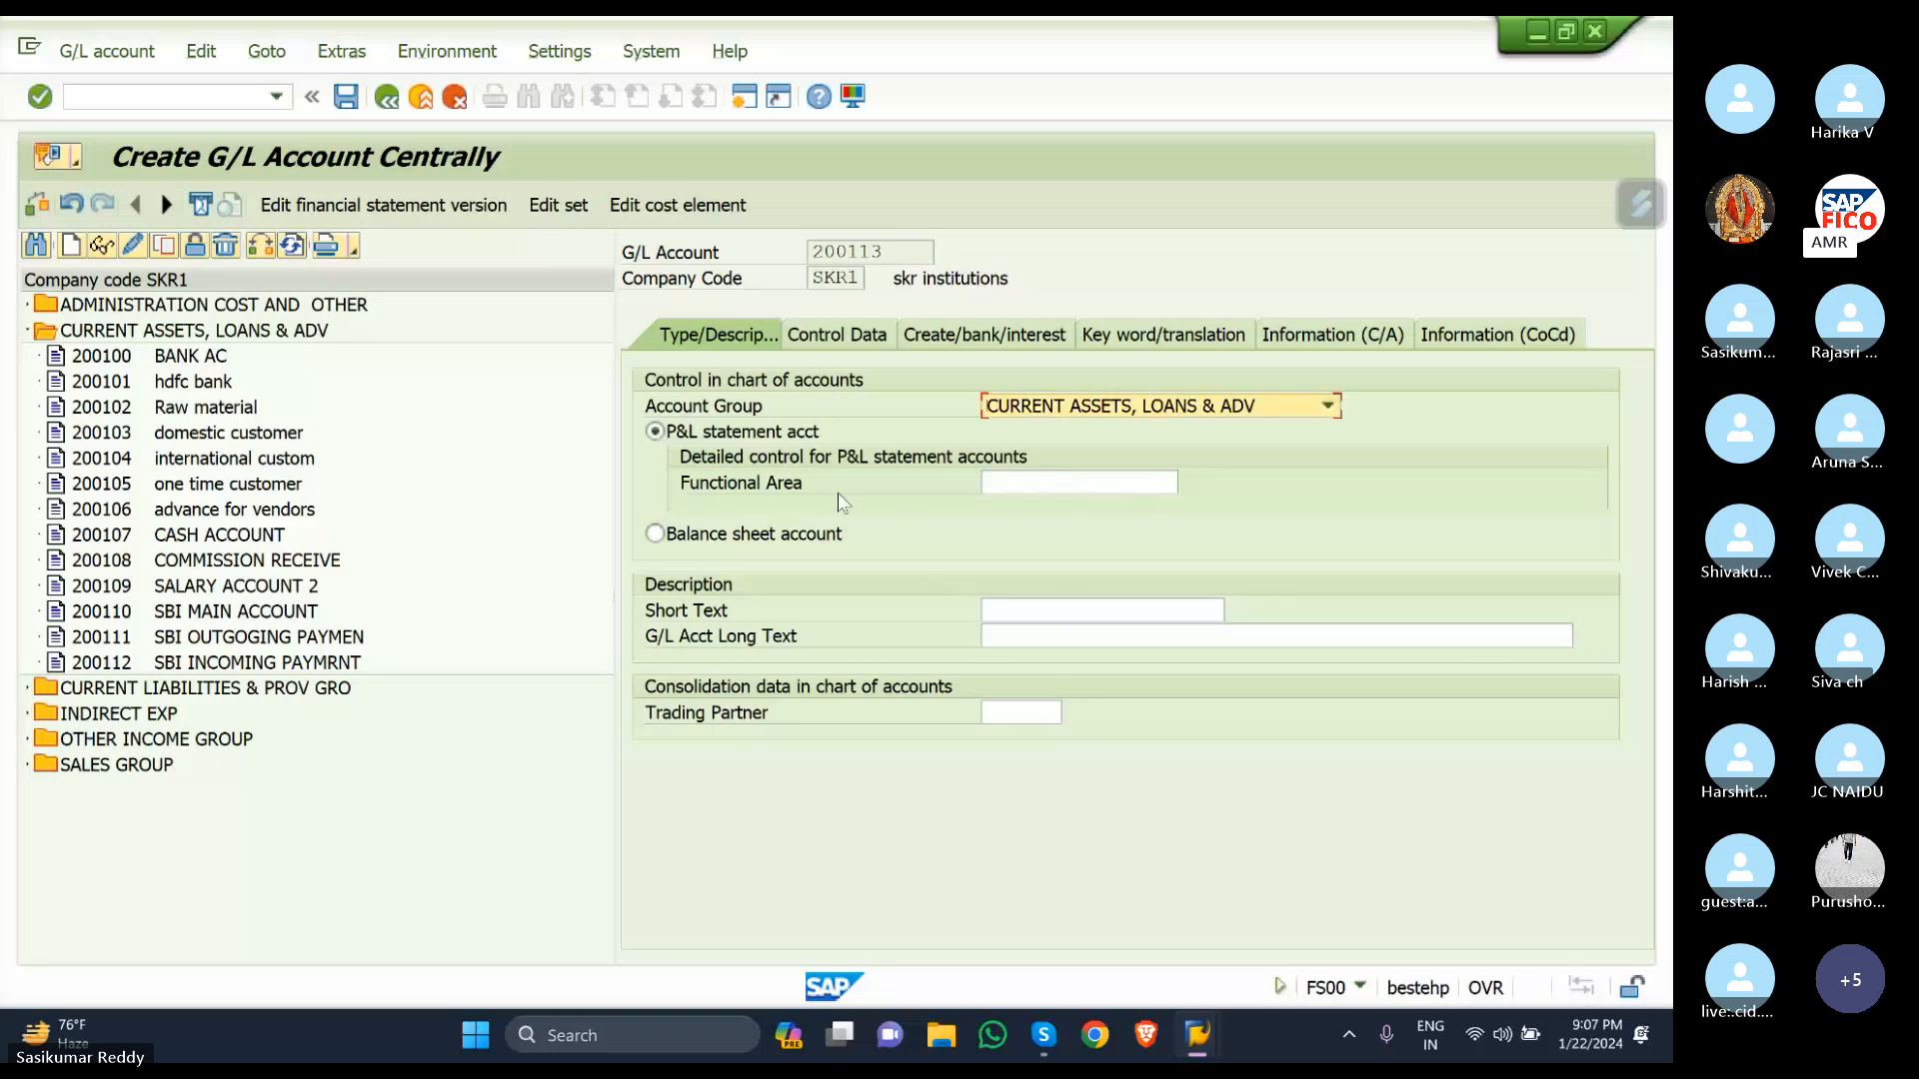
{"action": "left_click", "coordinate": [655, 534]}
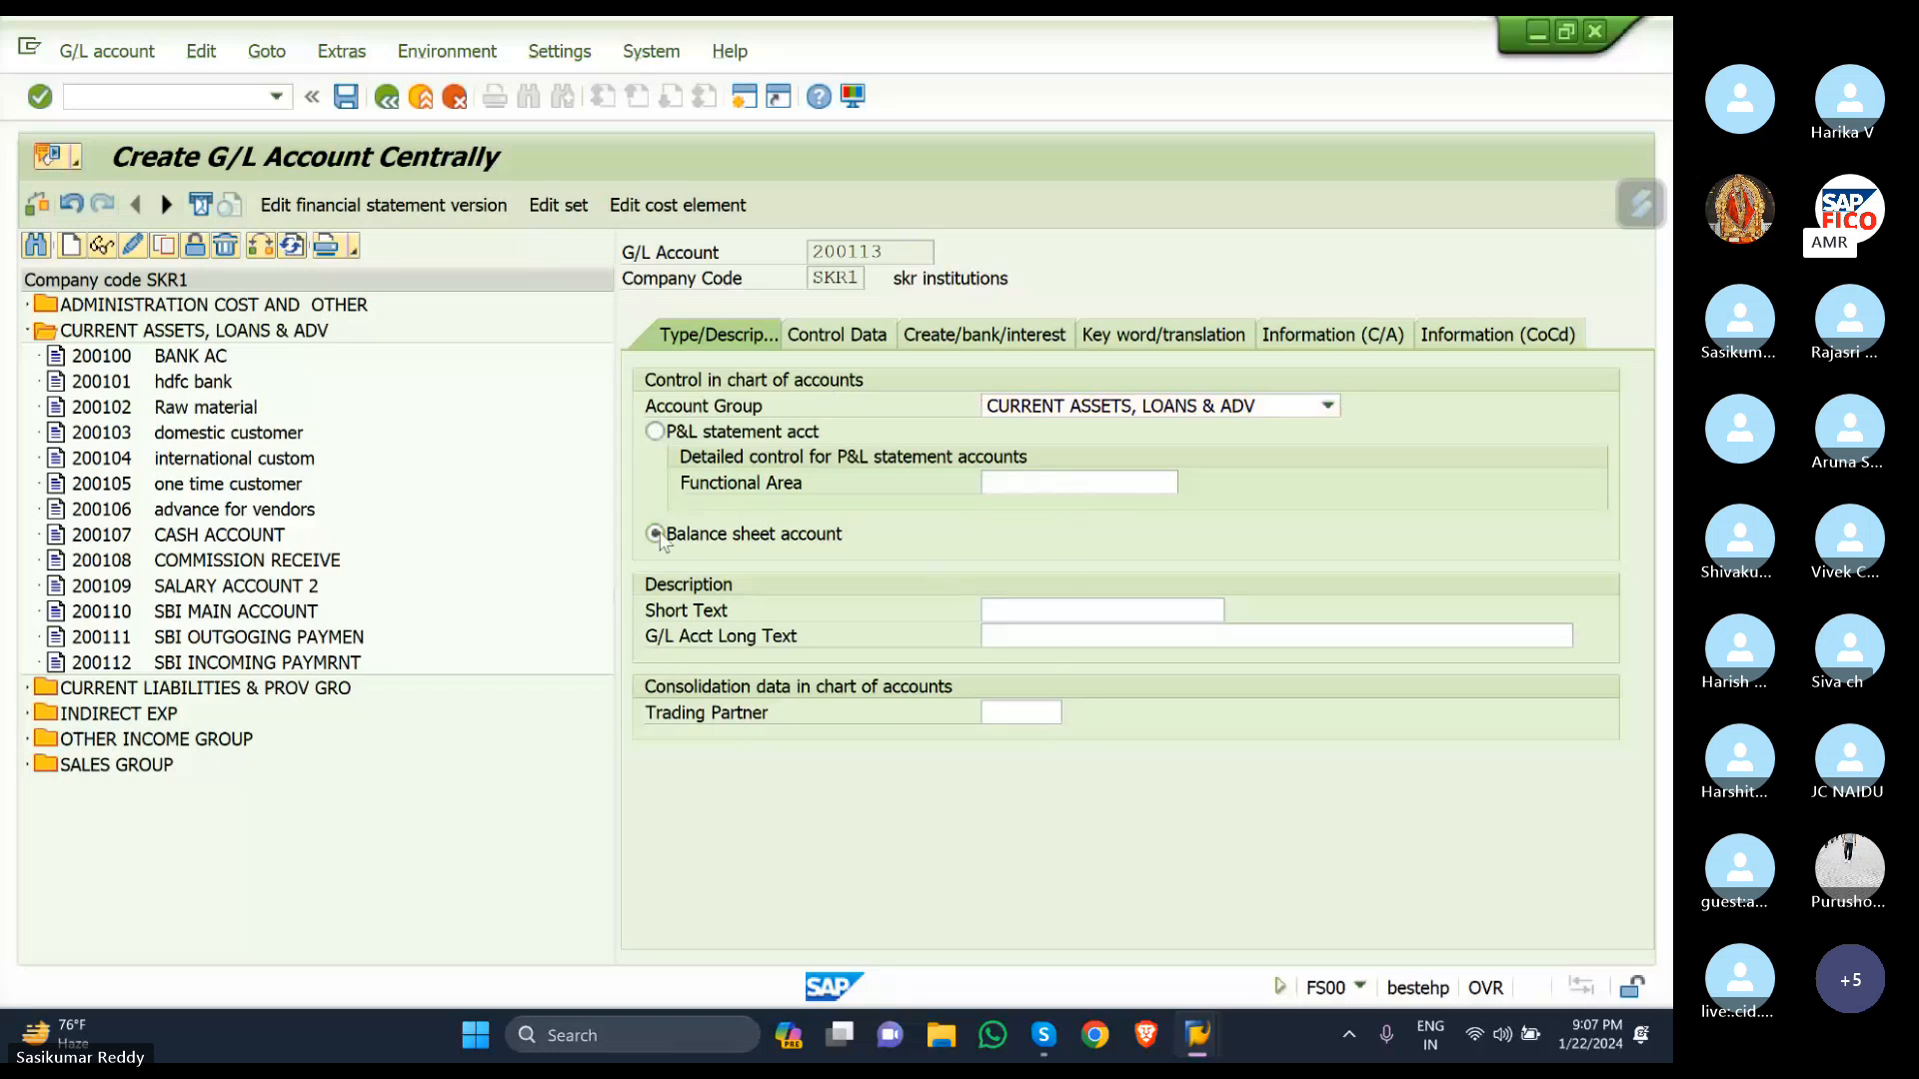
Describe the account with short text CASH FROM BANK AC and long text CASH FROM BANK ACCOUNT.
{"action": "left_click", "coordinate": [1039, 611]}
{"action": "type", "text": "CA"}
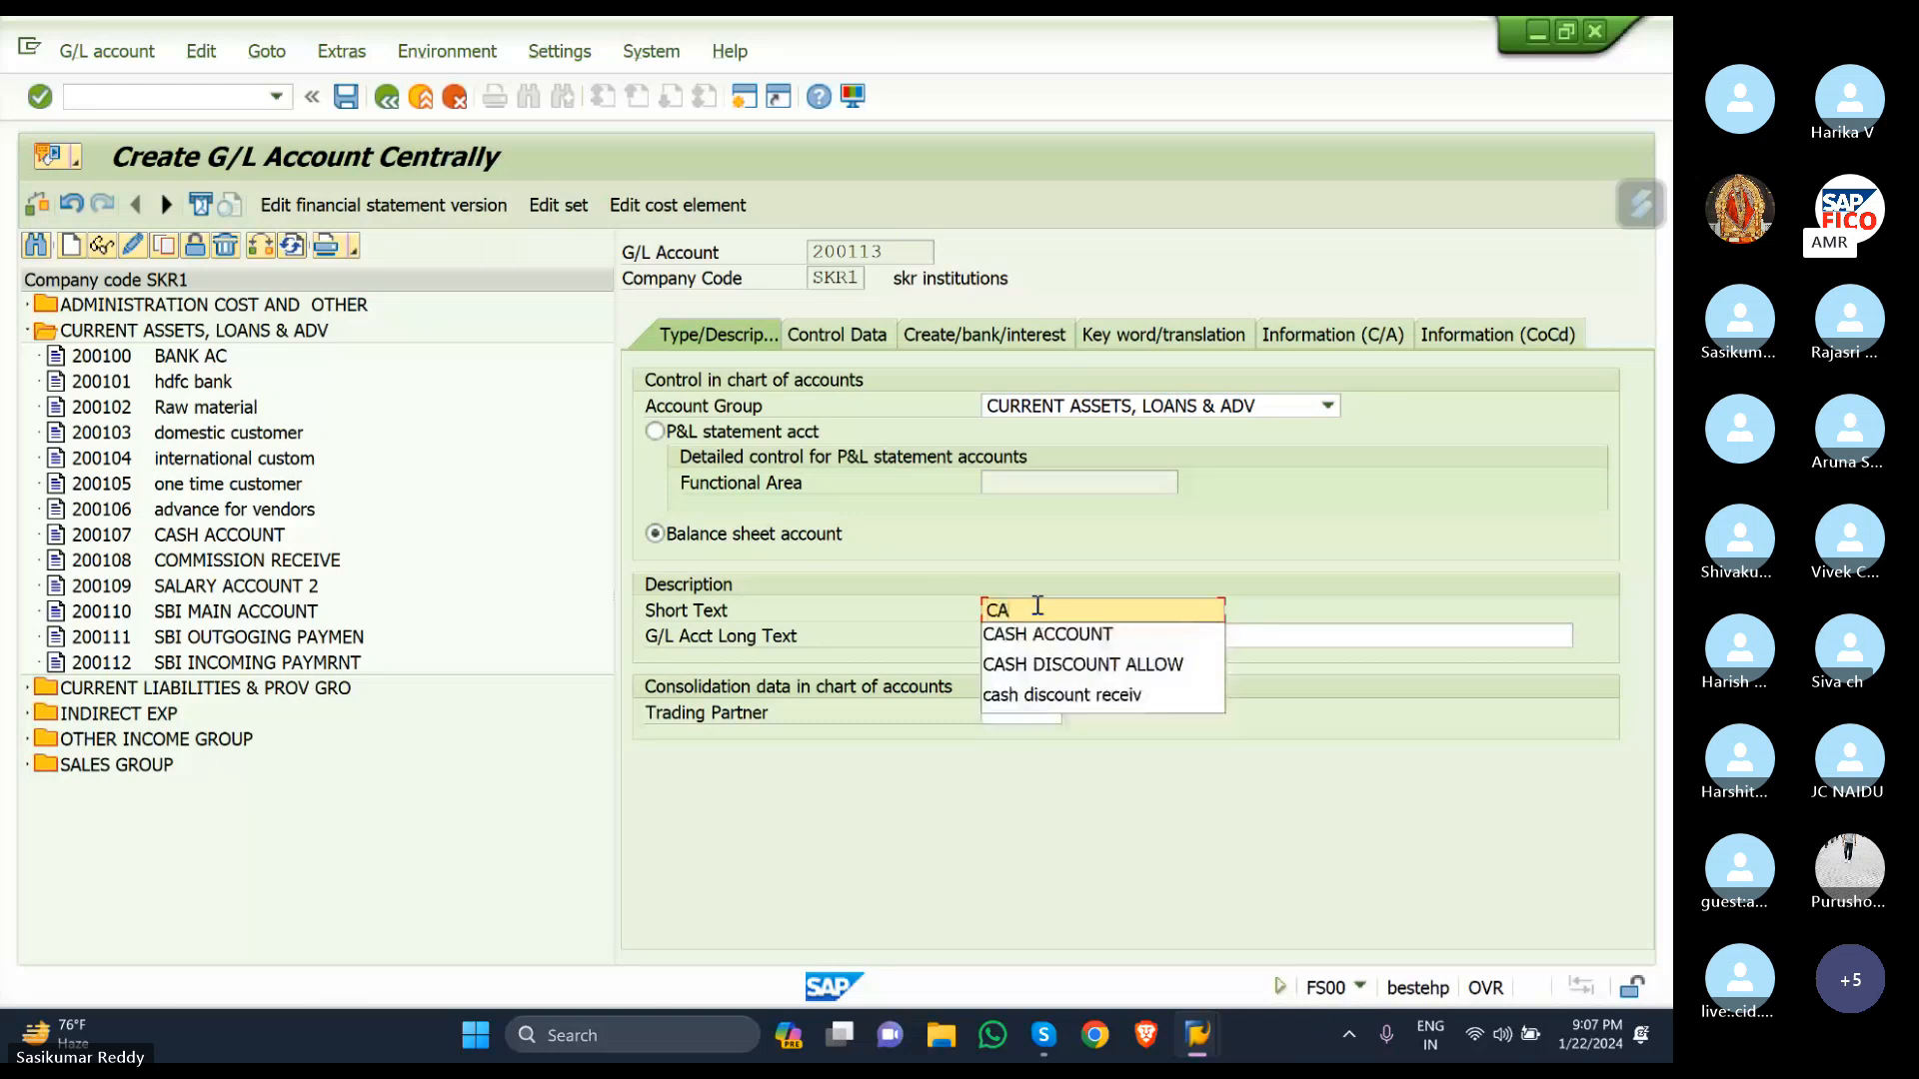
{"action": "type", "text": "SH FROM BANL"}
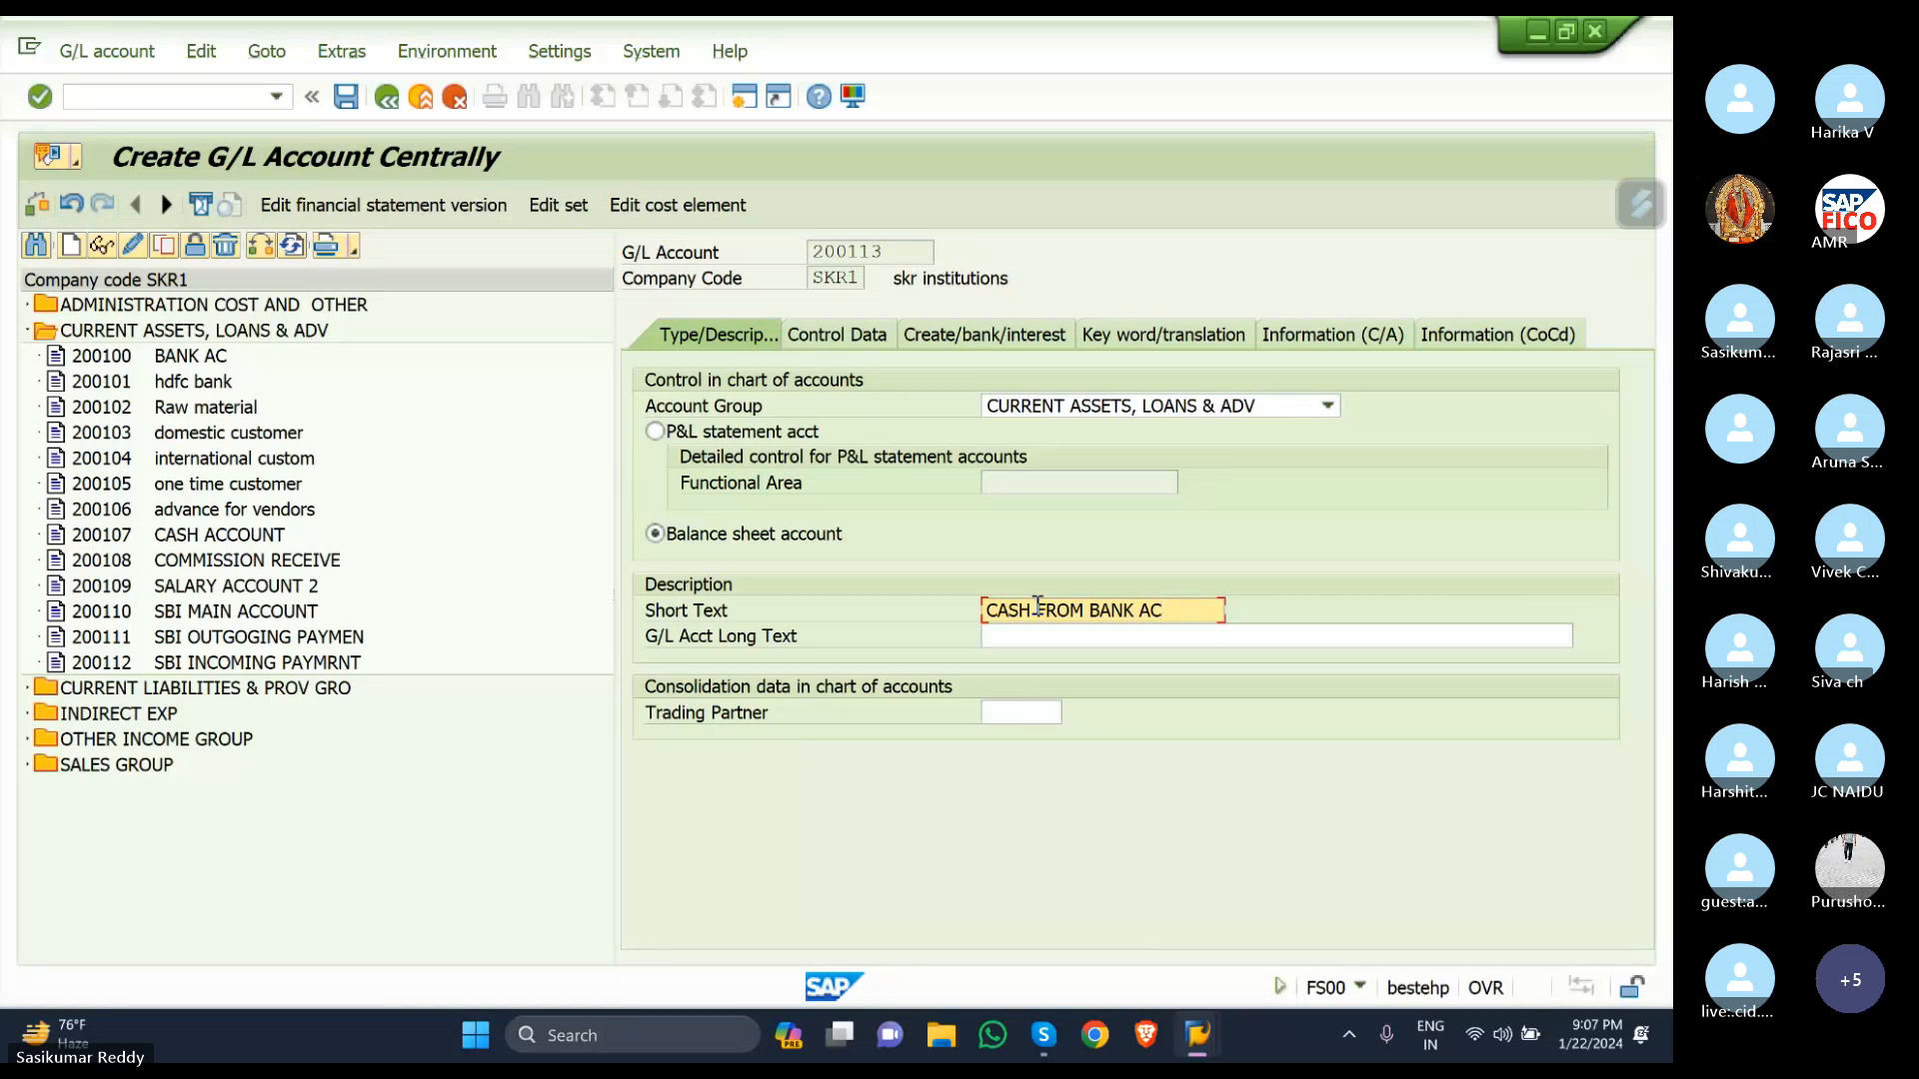
{"action": "left_click", "coordinate": [1043, 627]}
{"action": "type", "text": "CA"}
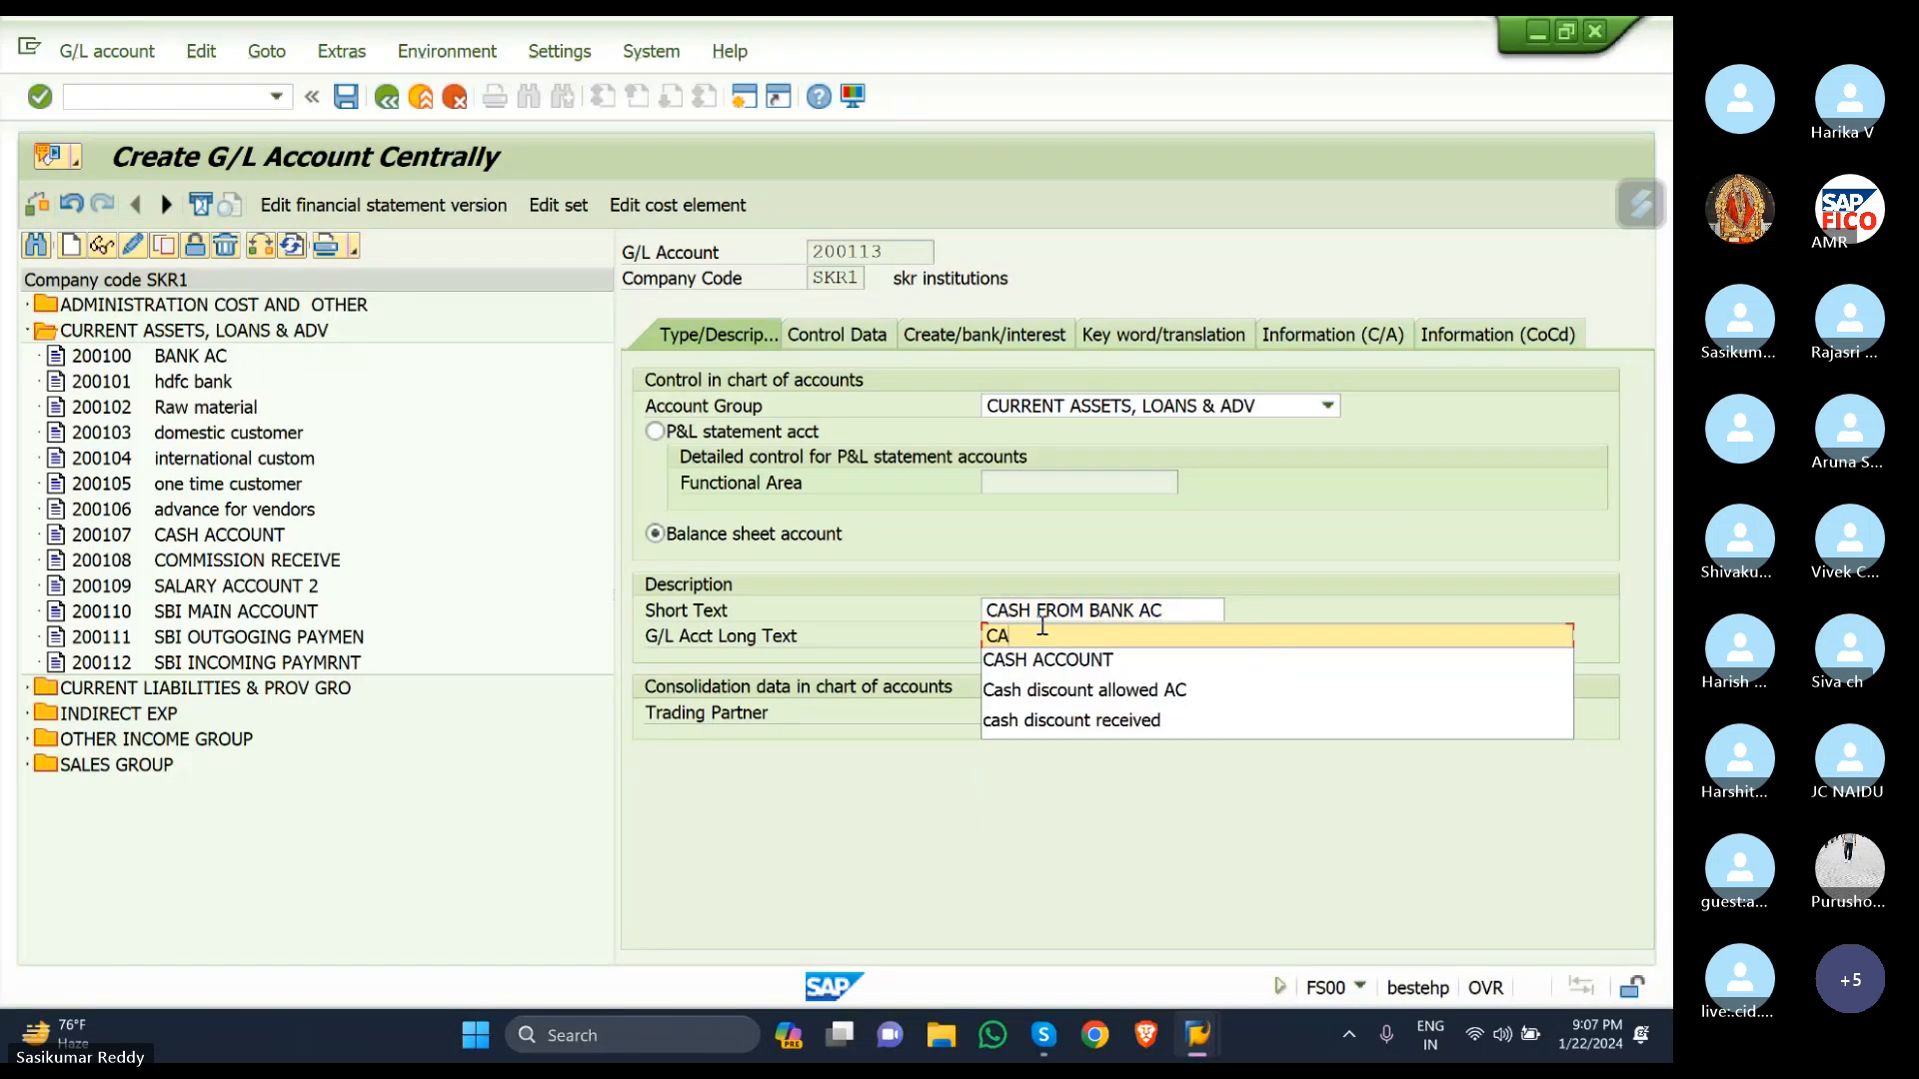
{"action": "type", "text": "SH"}
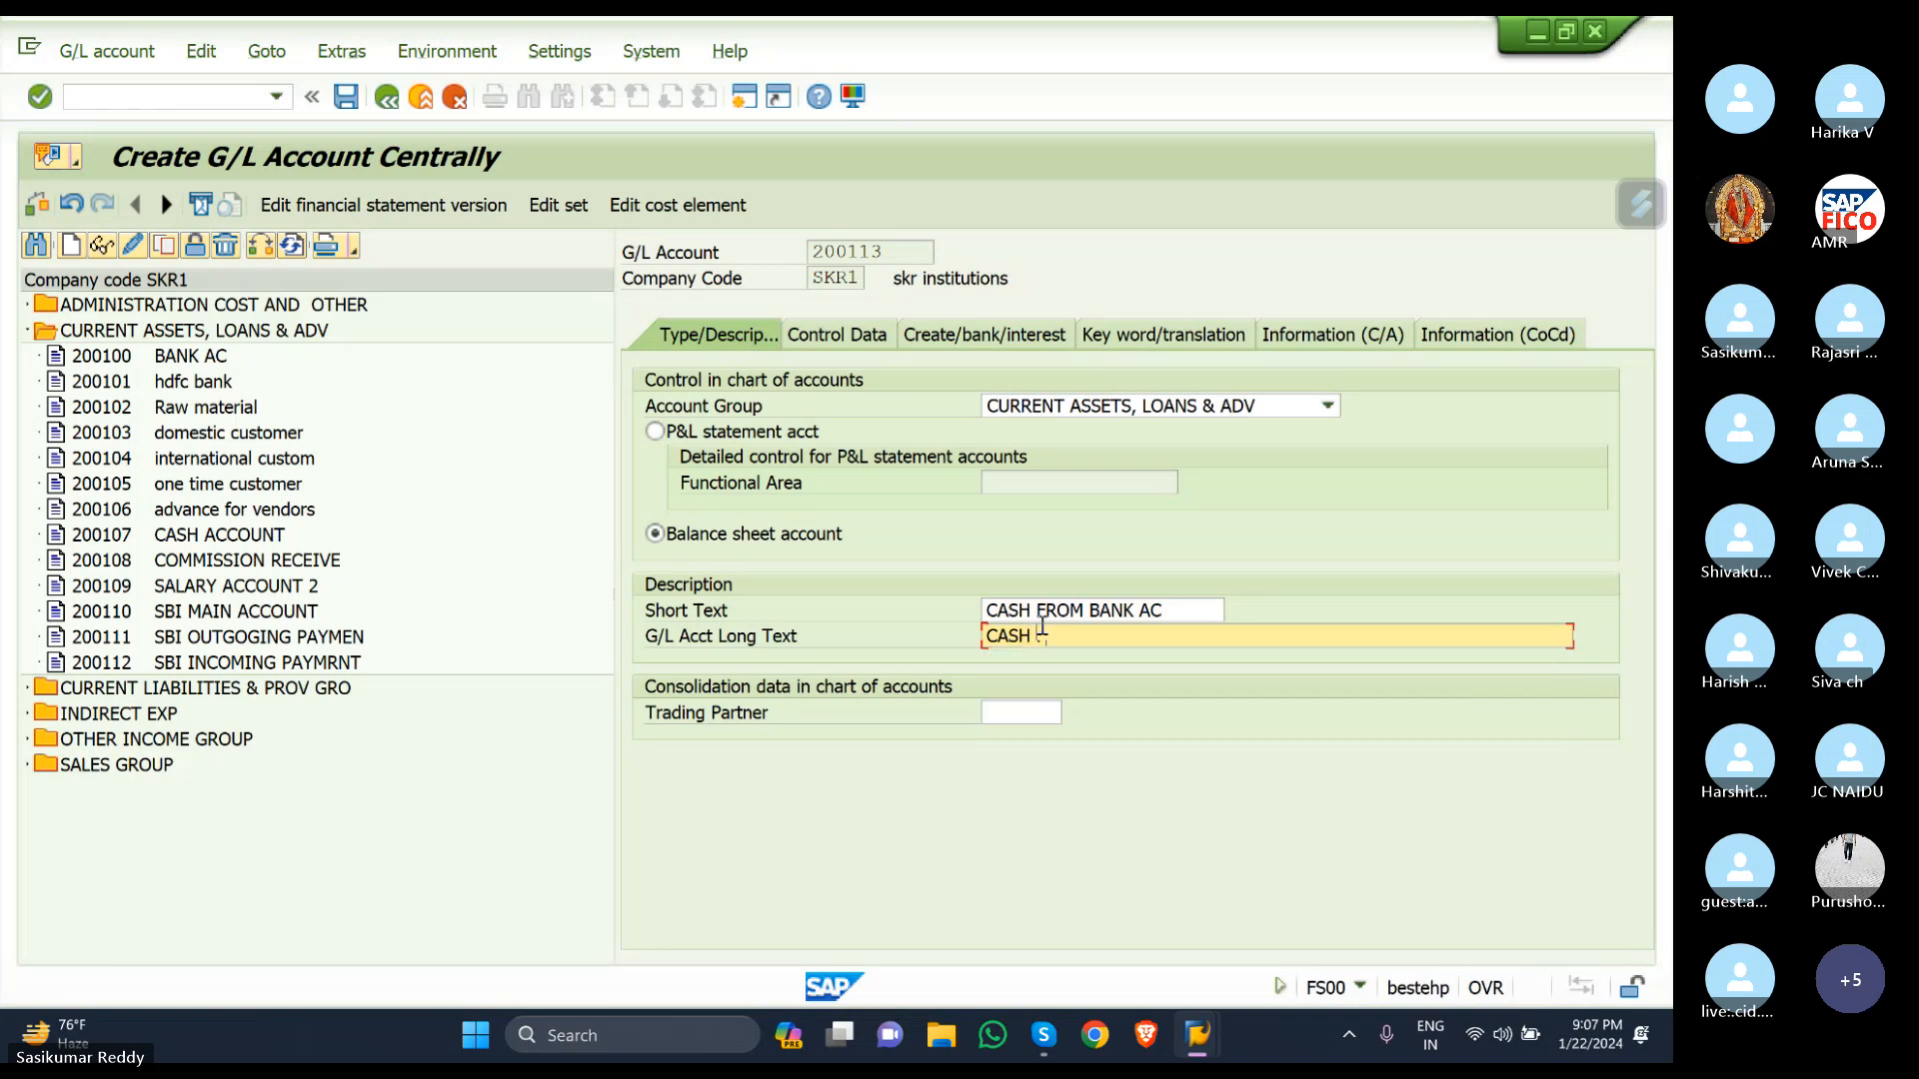
{"action": "type", "text": " FROM BANK ACCOUNT"}
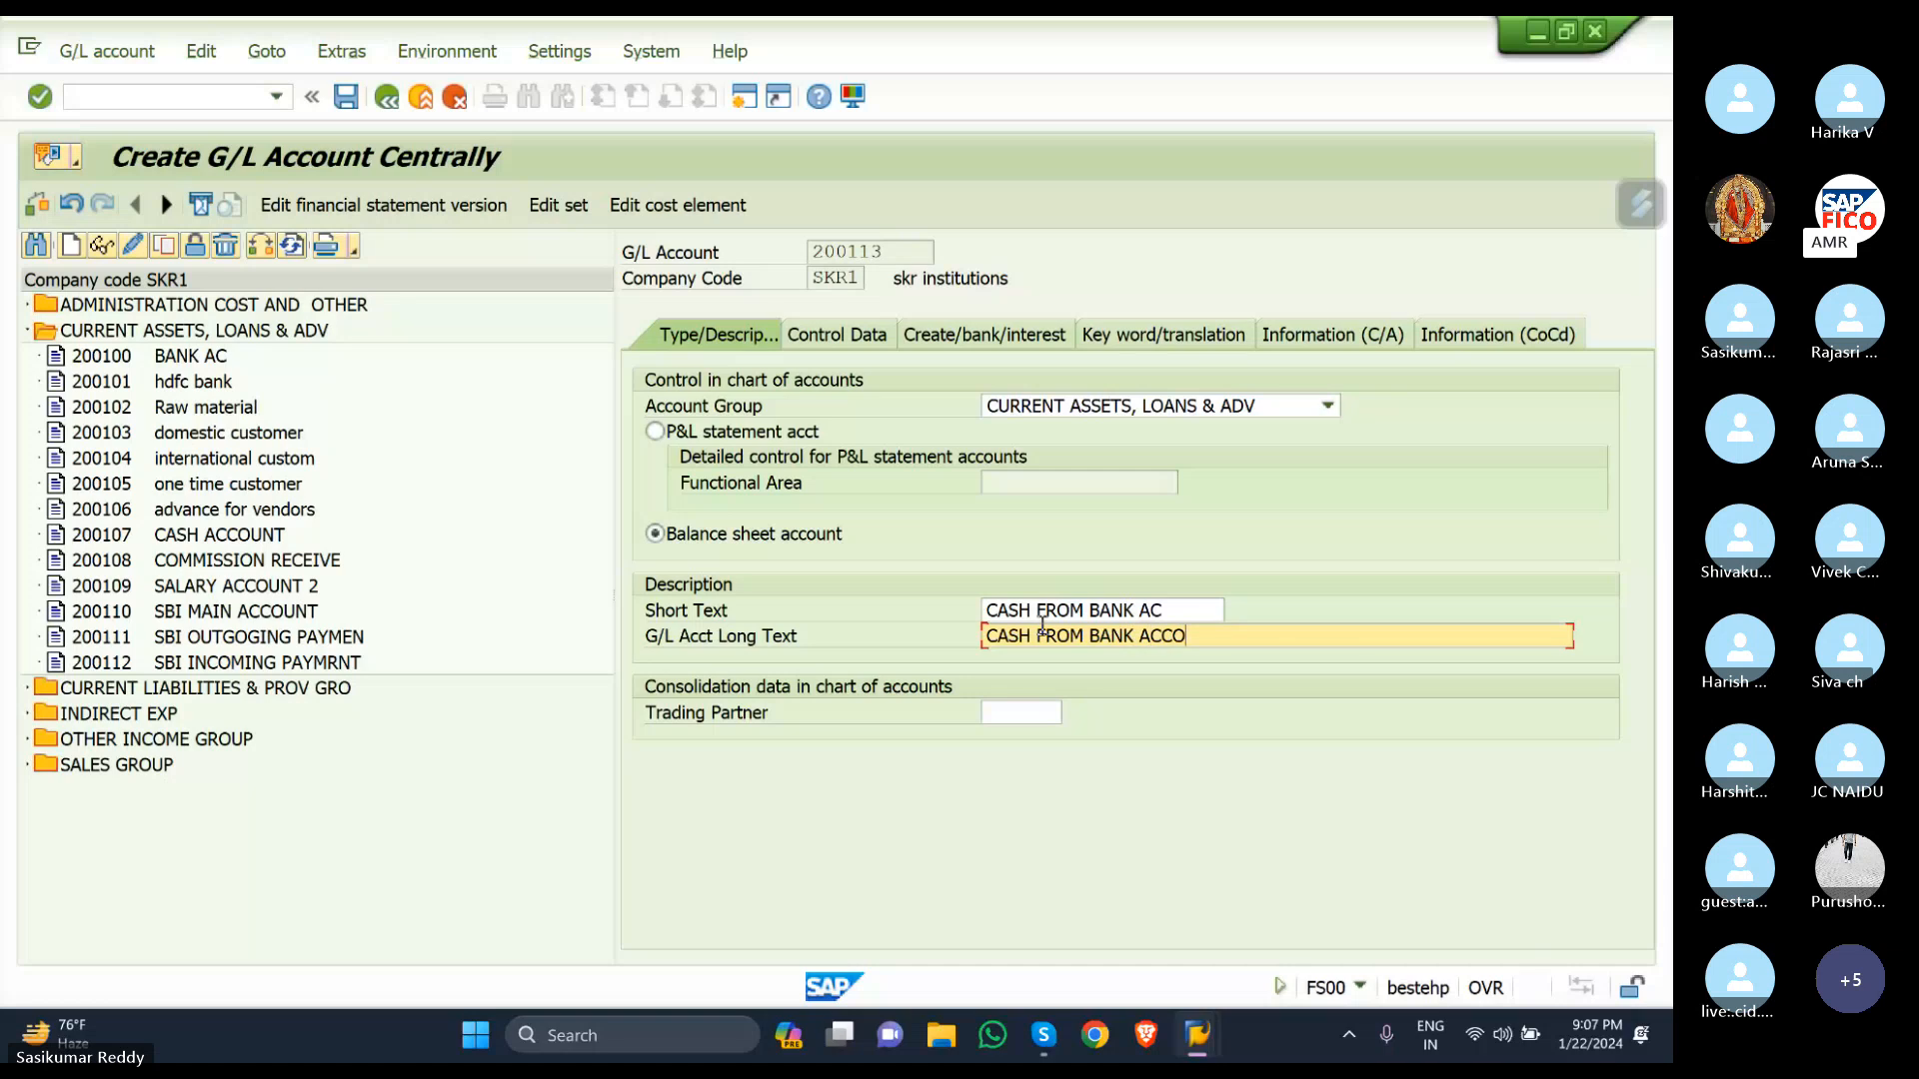
Enable line item display and set the sort key to 001 in the account's control data.
{"action": "left_click", "coordinate": [855, 346]}
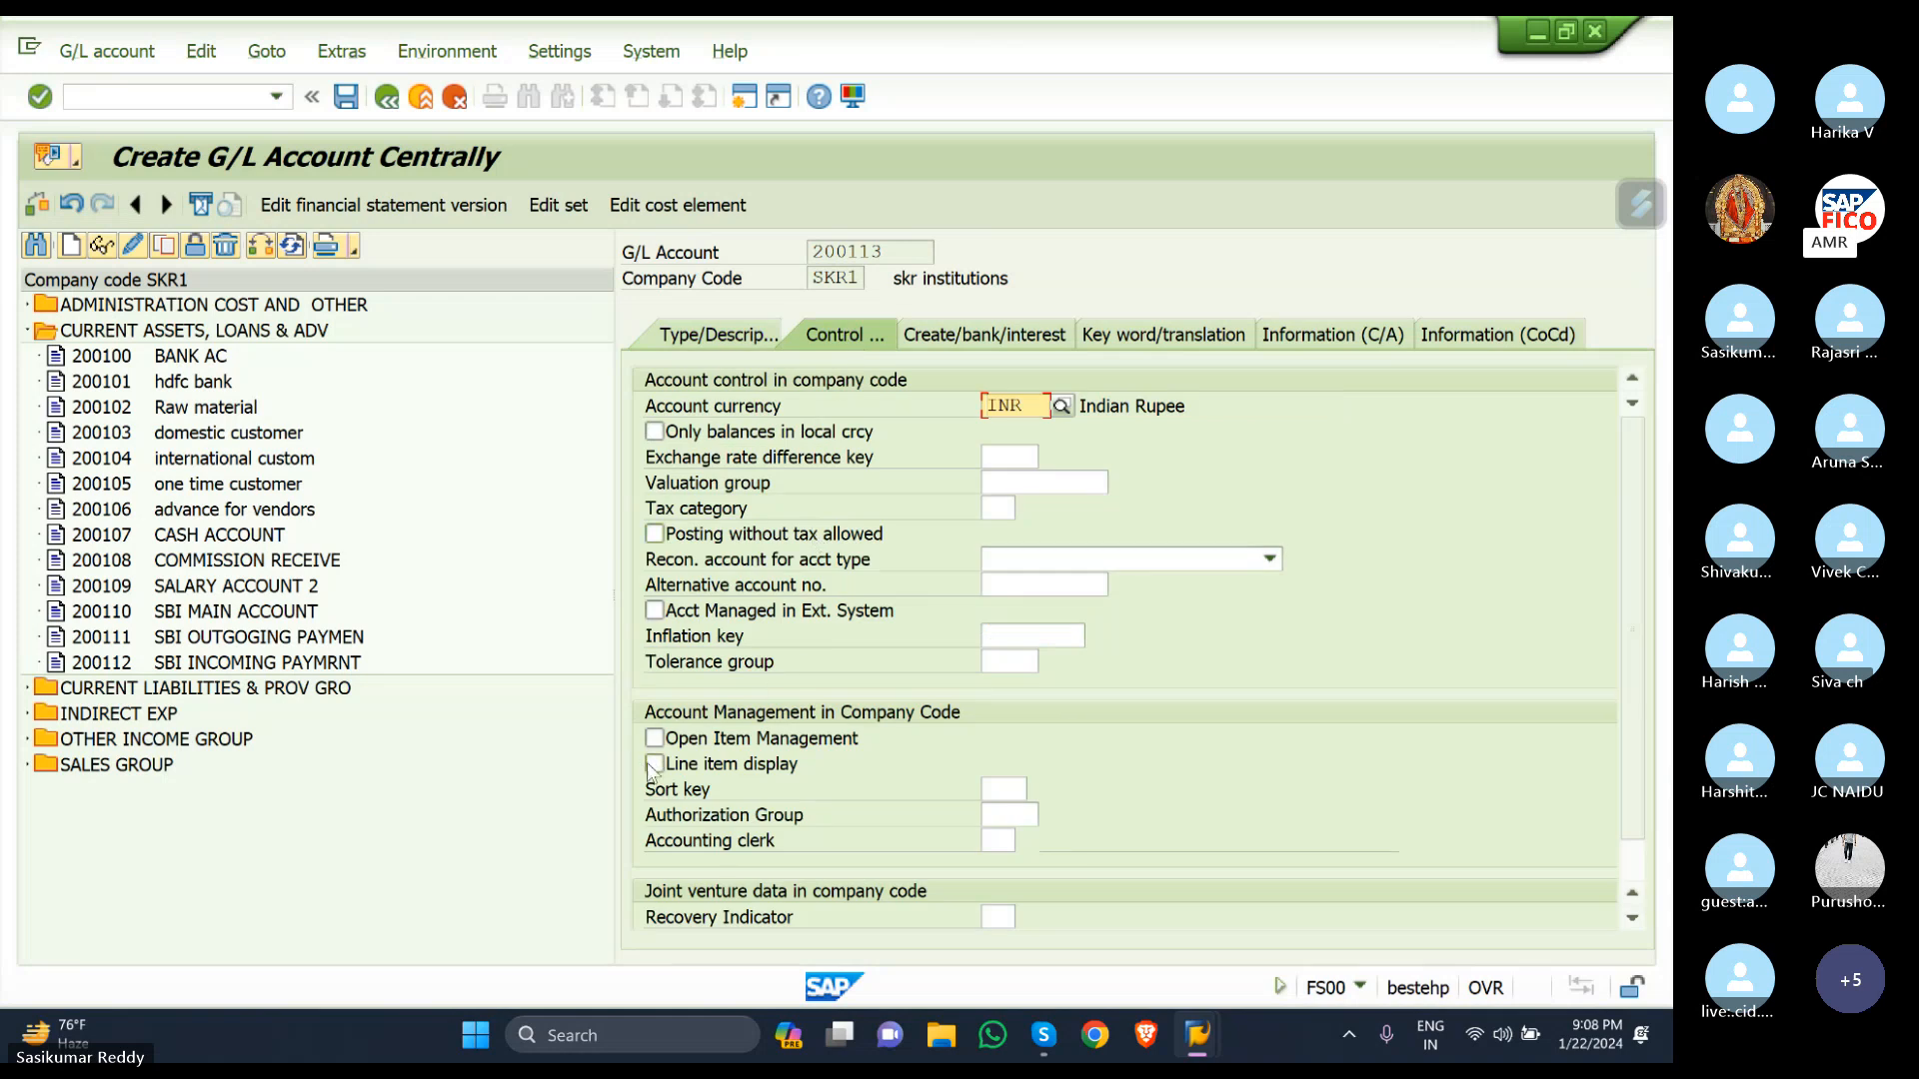
{"action": "left_click", "coordinate": [653, 765]}
{"action": "left_click", "coordinate": [992, 789]}
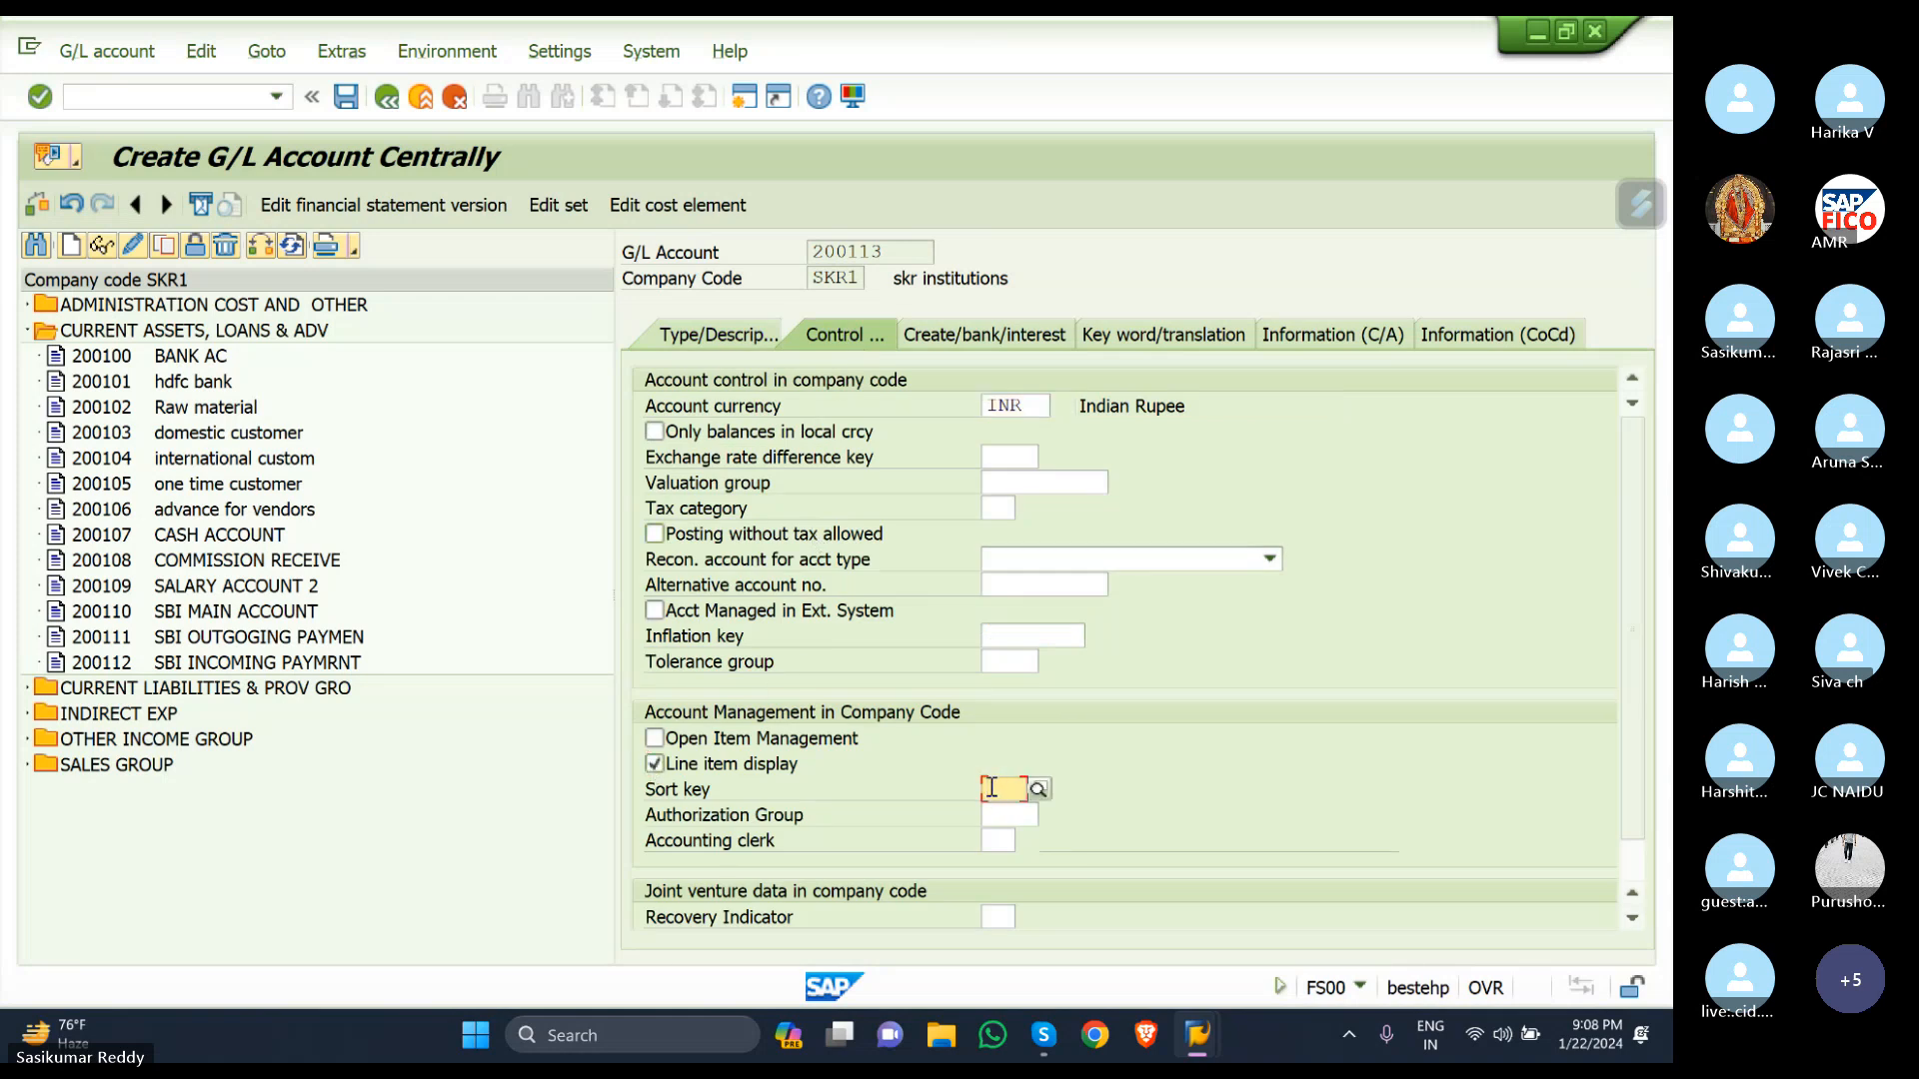
{"action": "type", "text": "001"}
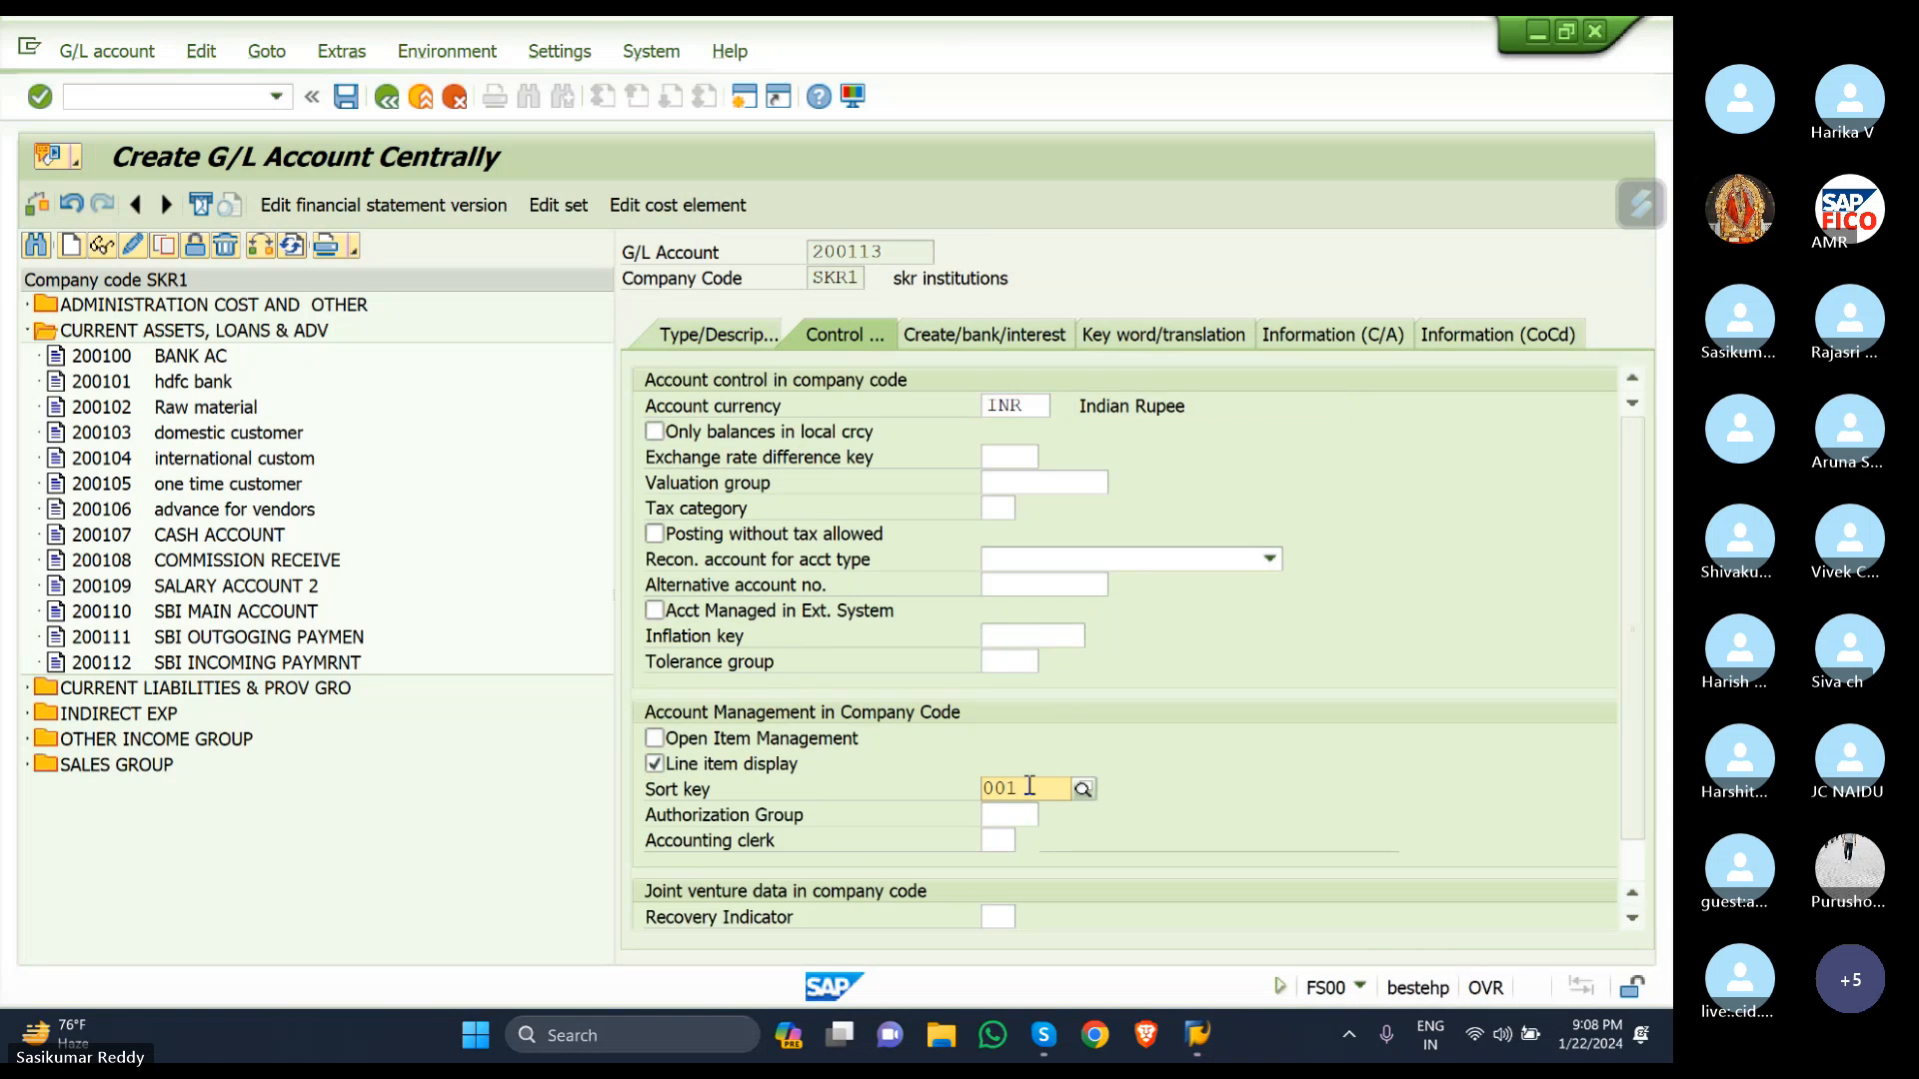
{"action": "left_click", "coordinate": [1040, 841]}
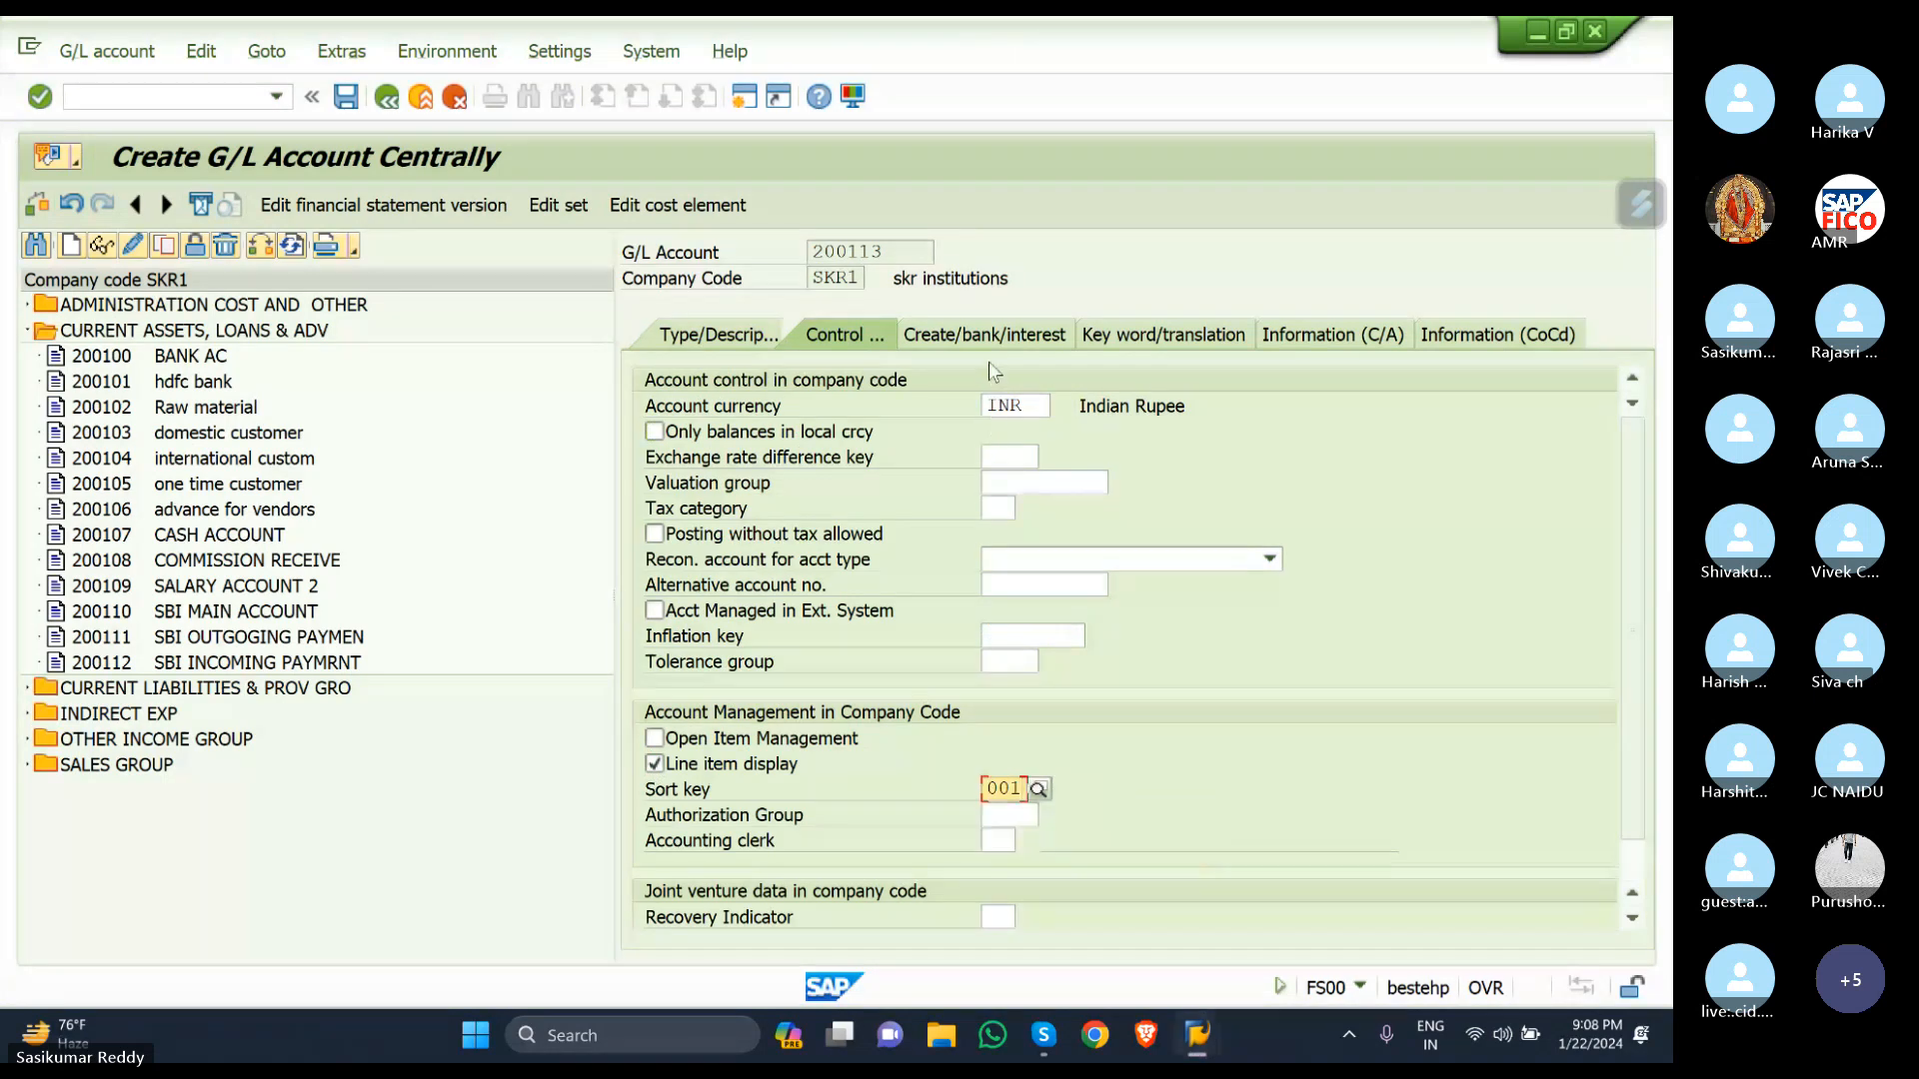
Set the field status group to G001 with Post automatically only enabled, and save the account despite the warning.
{"action": "left_click", "coordinate": [987, 333]}
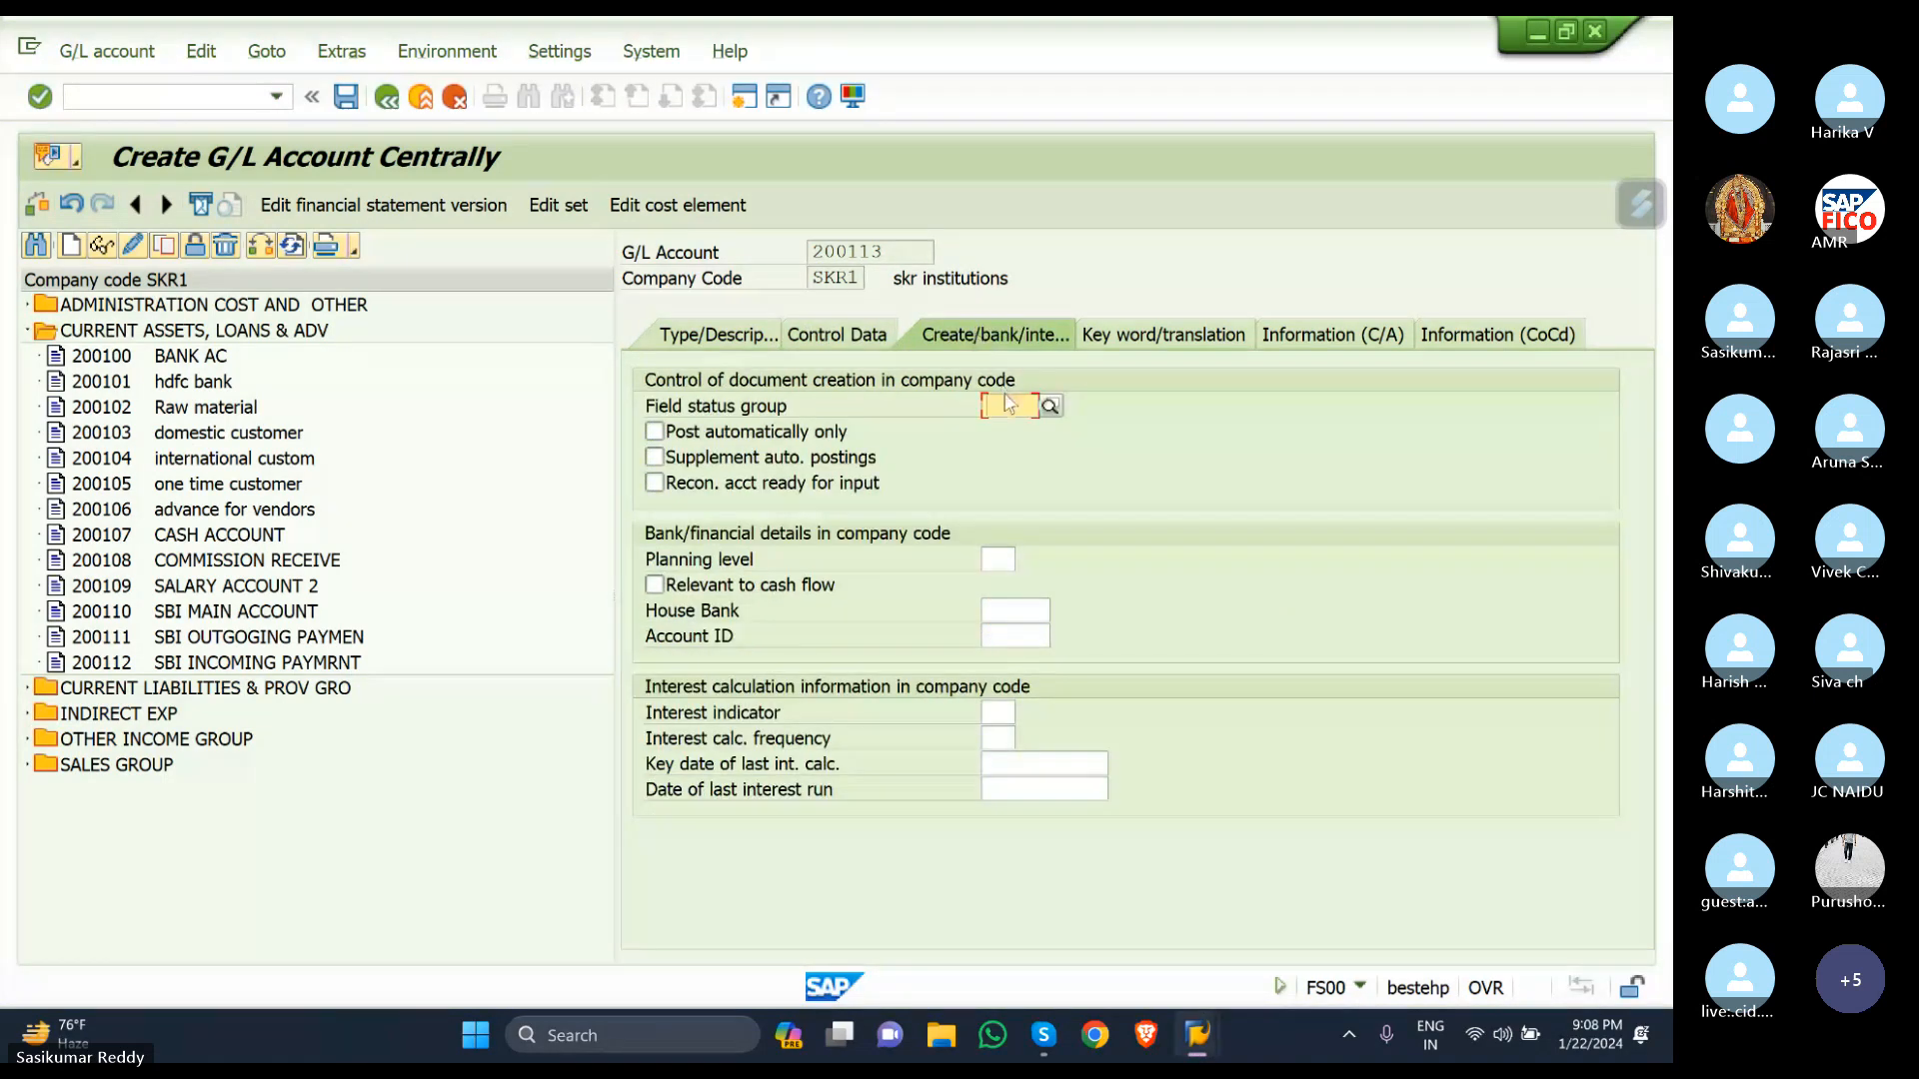
{"action": "type", "text": "G001"}
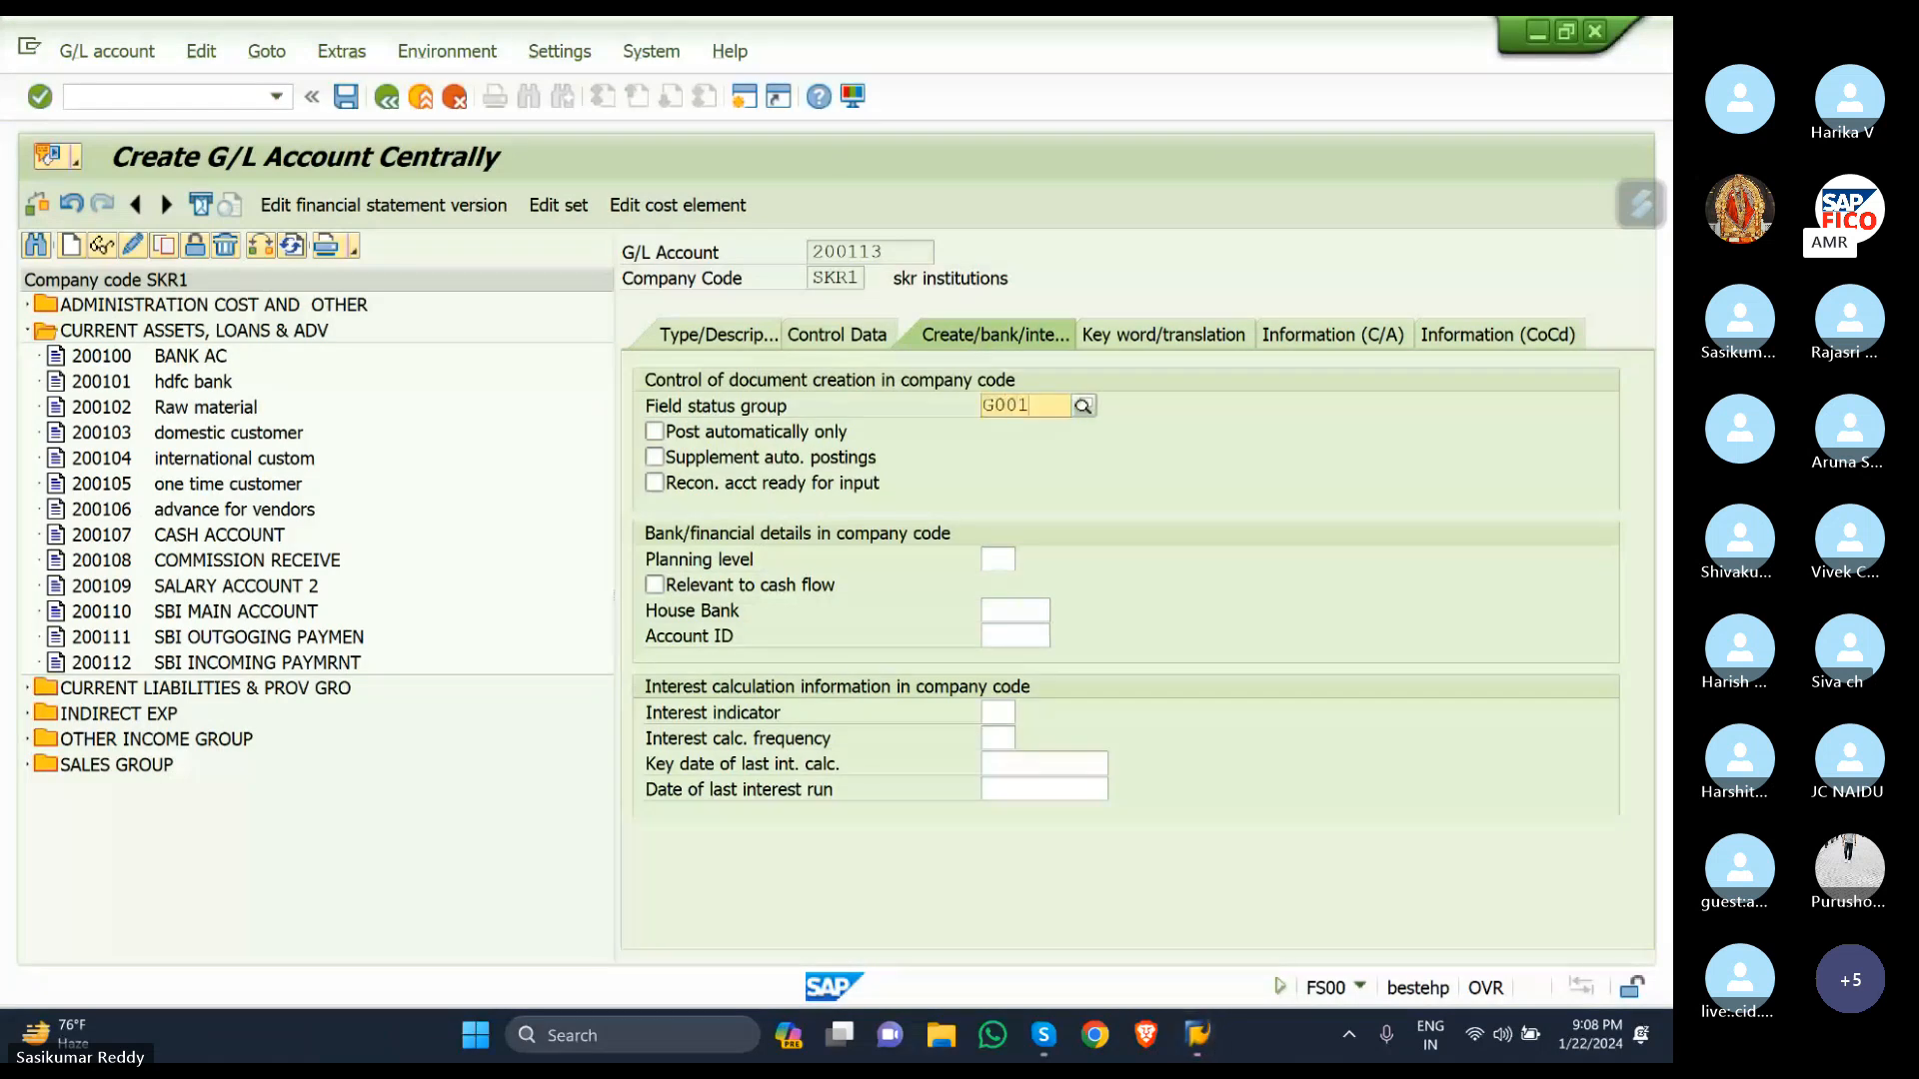
{"action": "left_click", "coordinate": [1042, 441]}
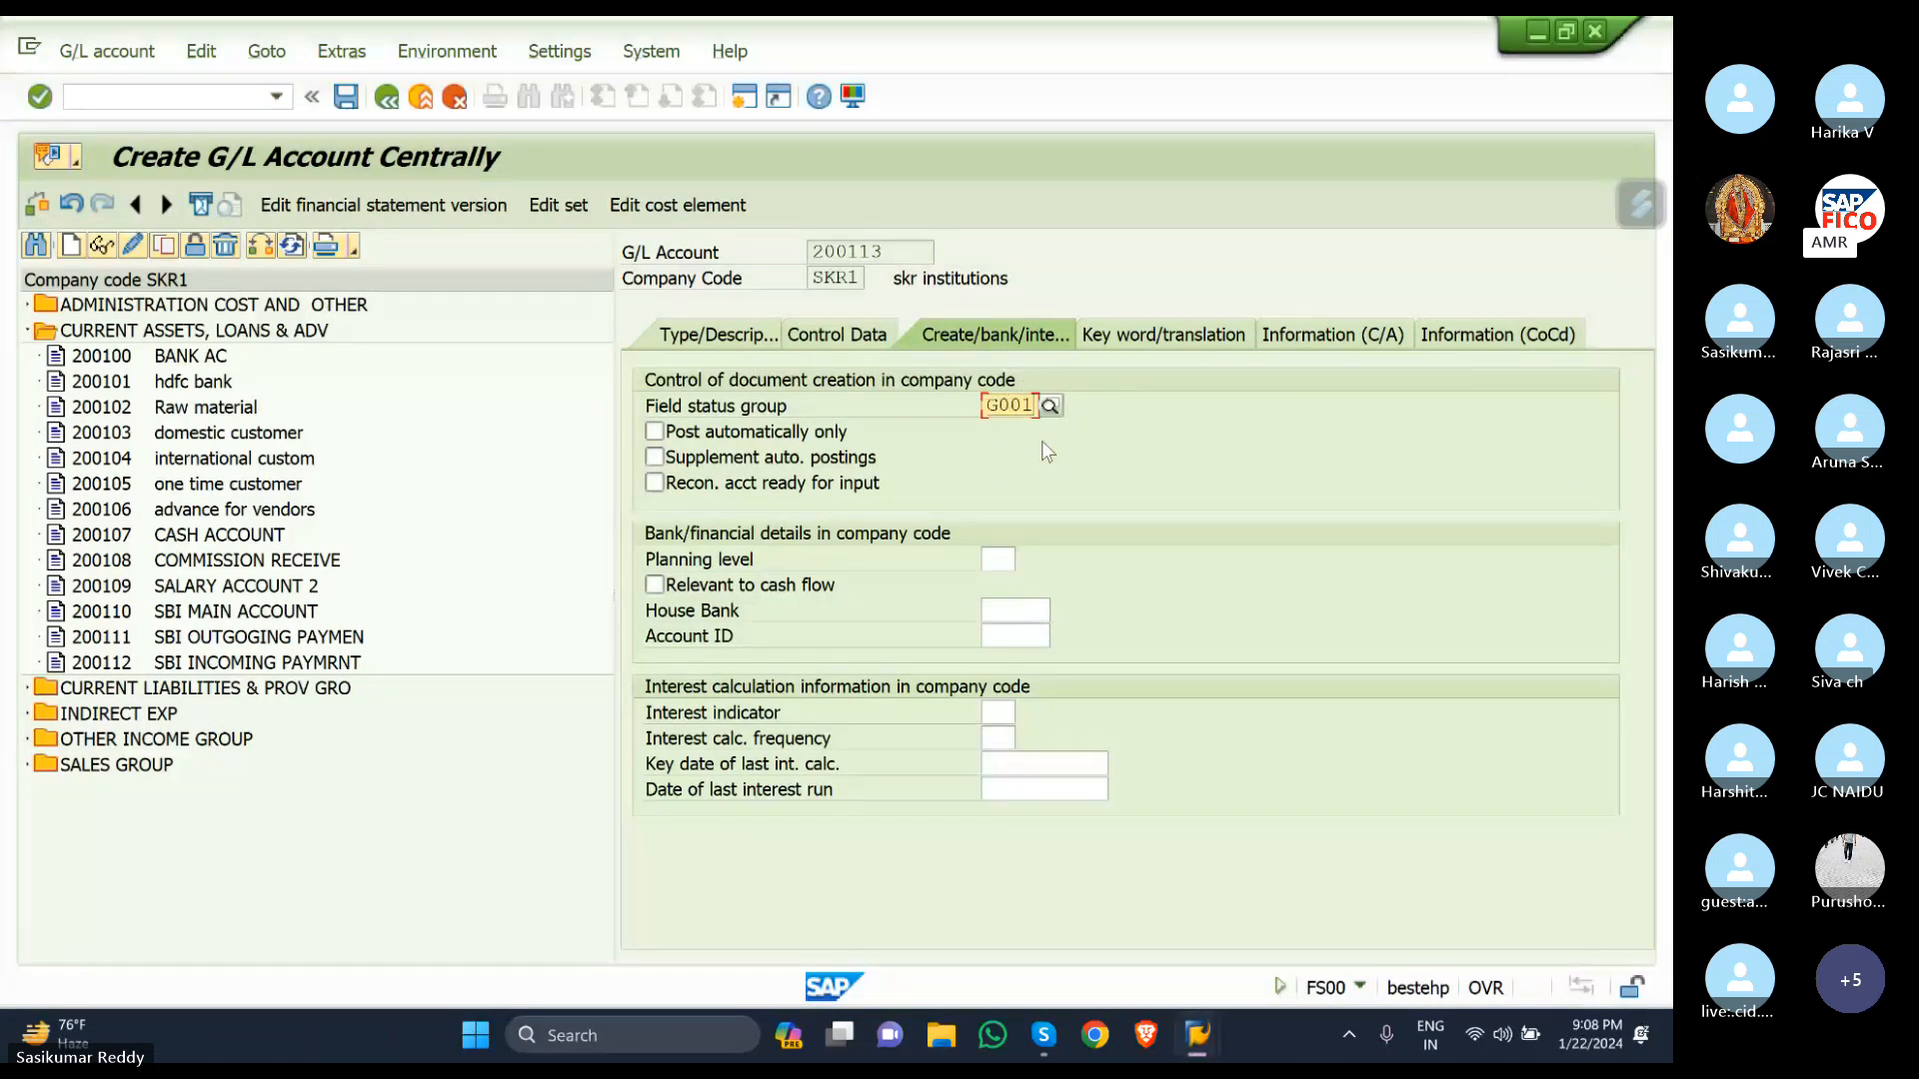
{"action": "left_click", "coordinate": [654, 430]}
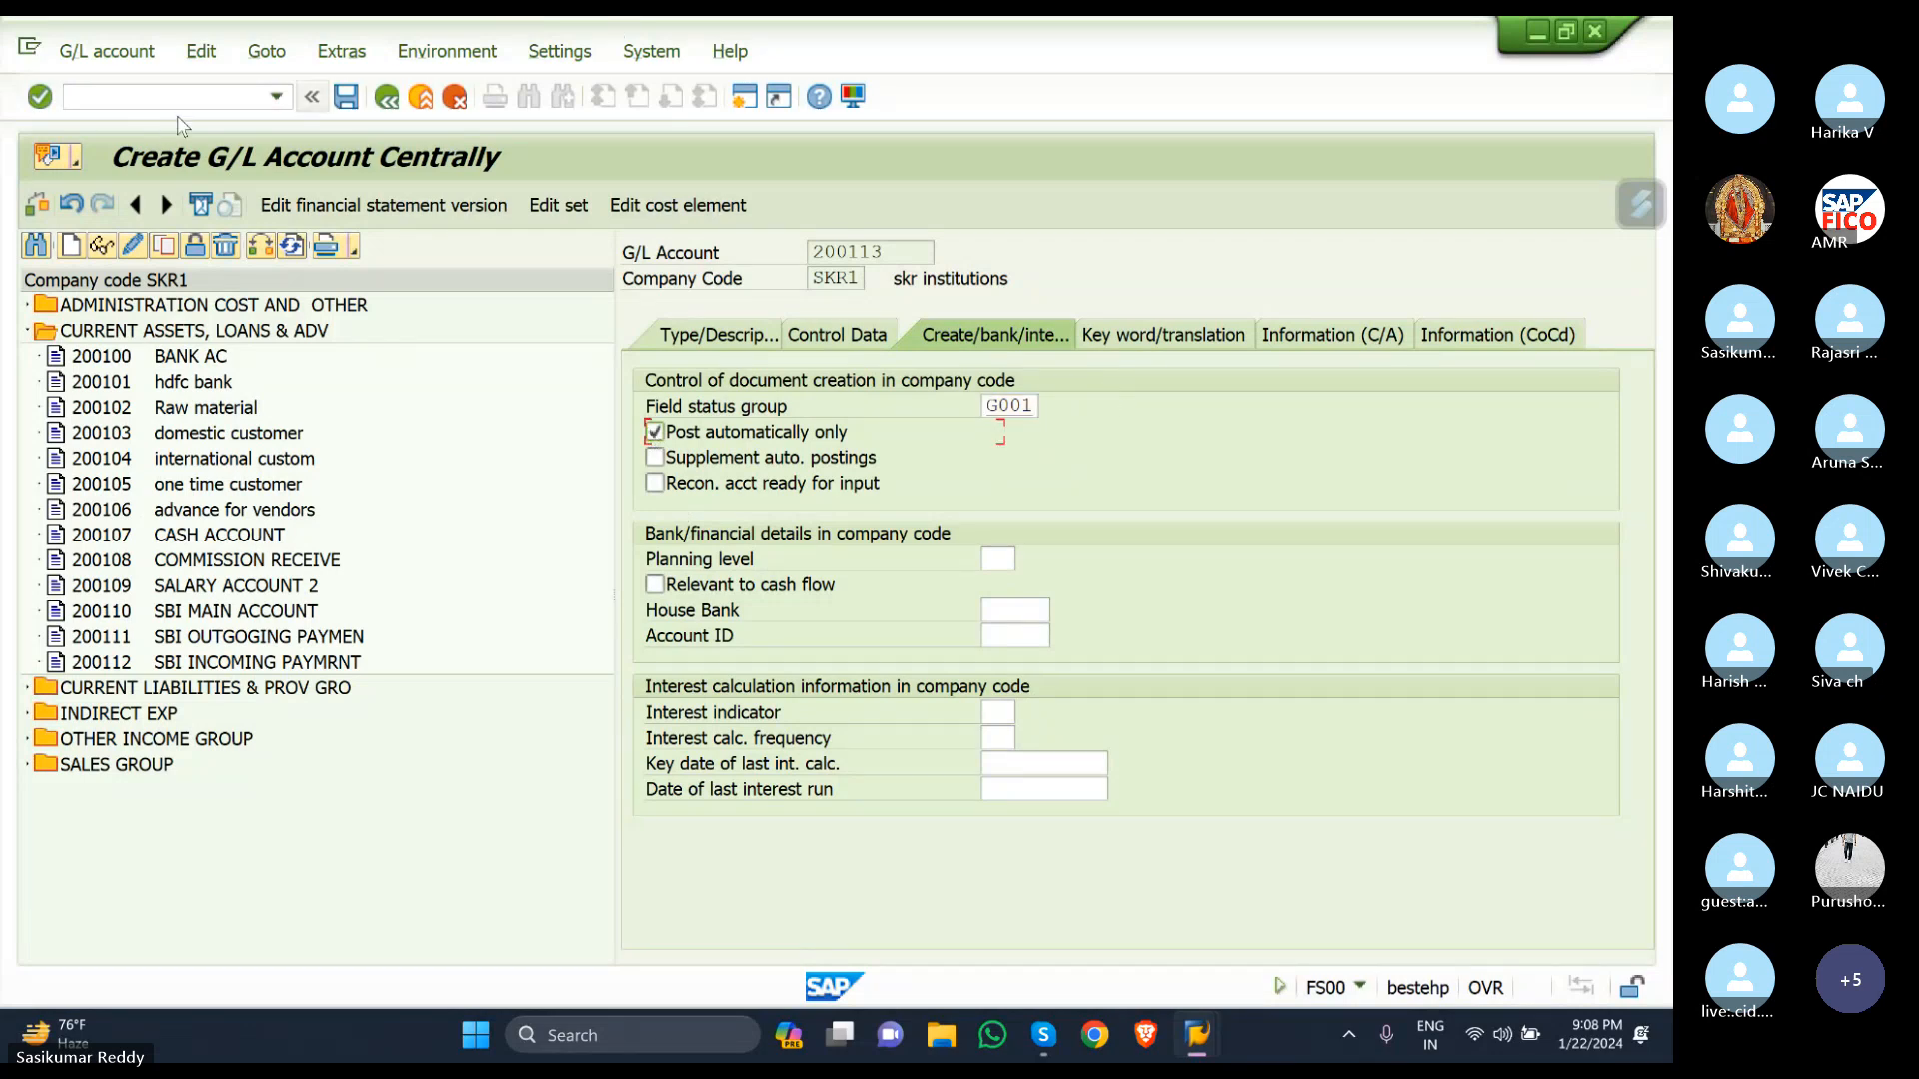
{"action": "left_click", "coordinate": [345, 100]}
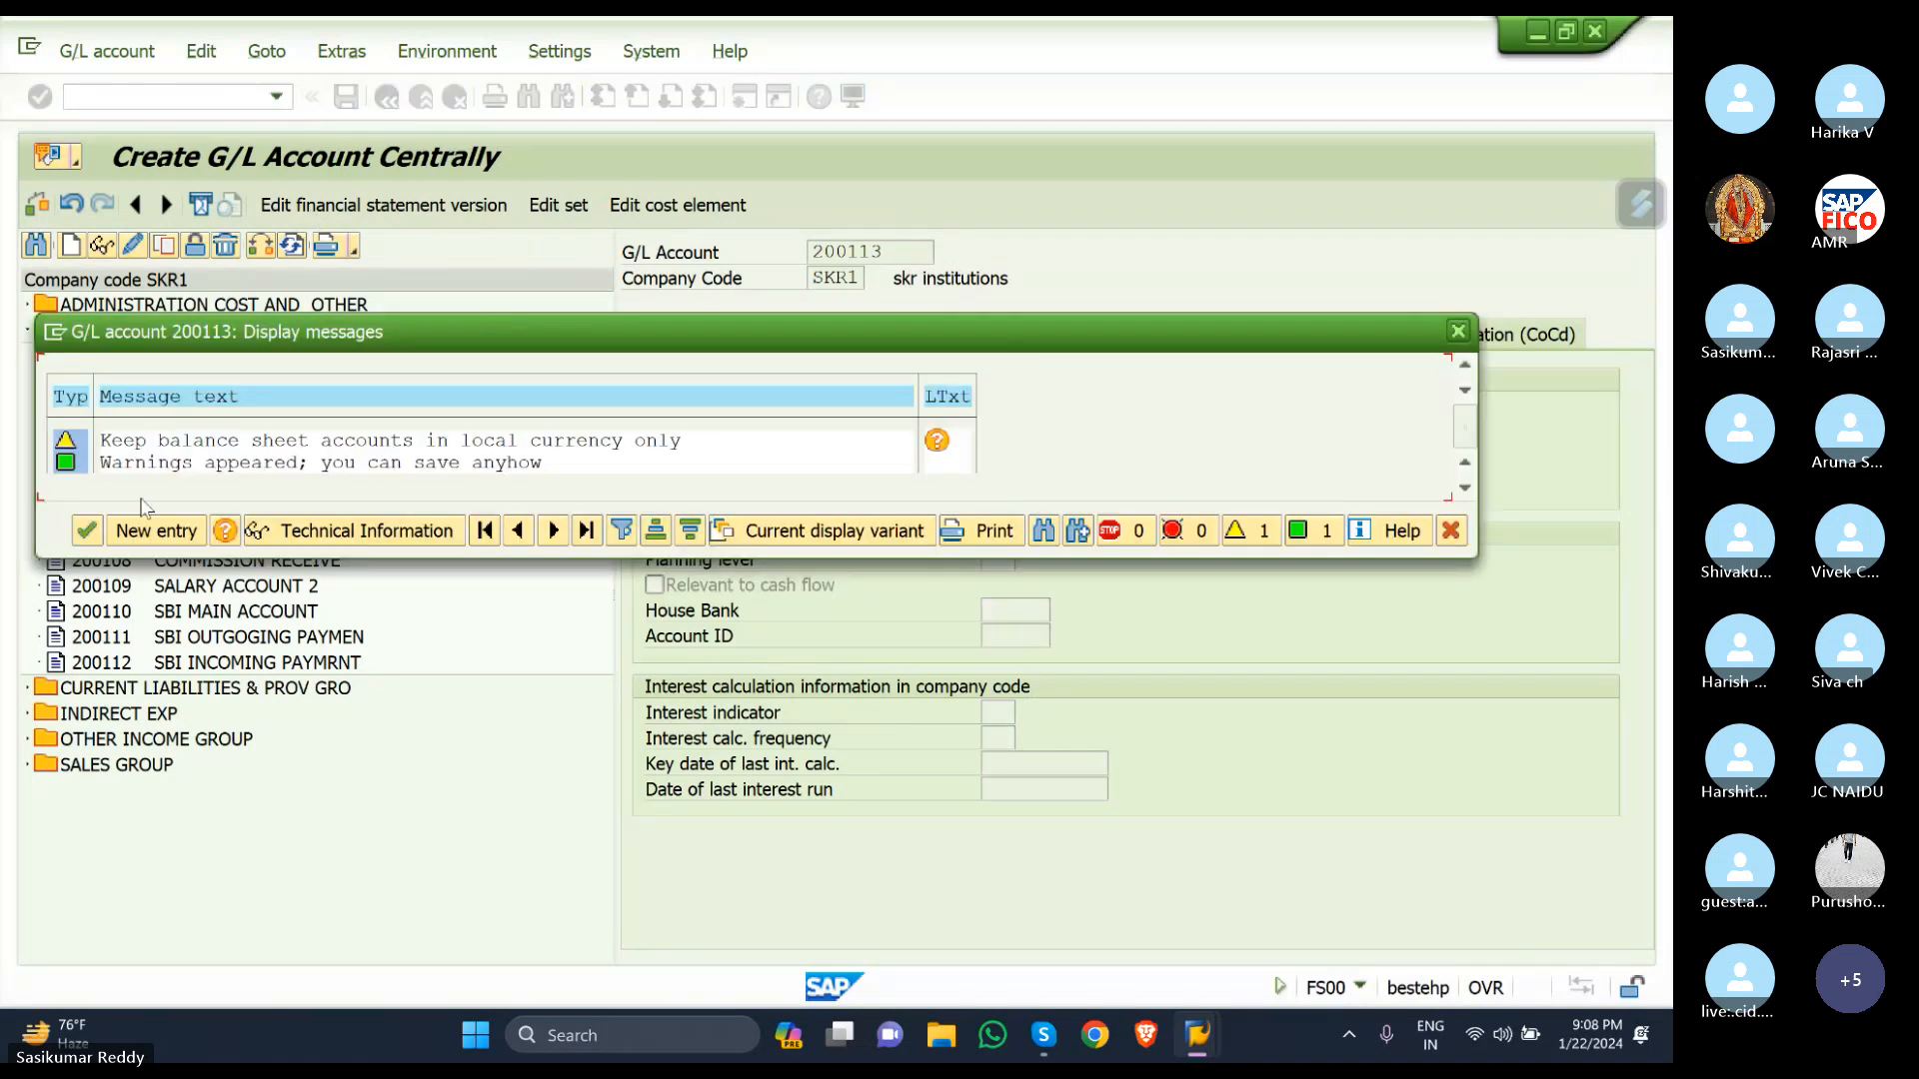
{"action": "left_click", "coordinate": [87, 531]}
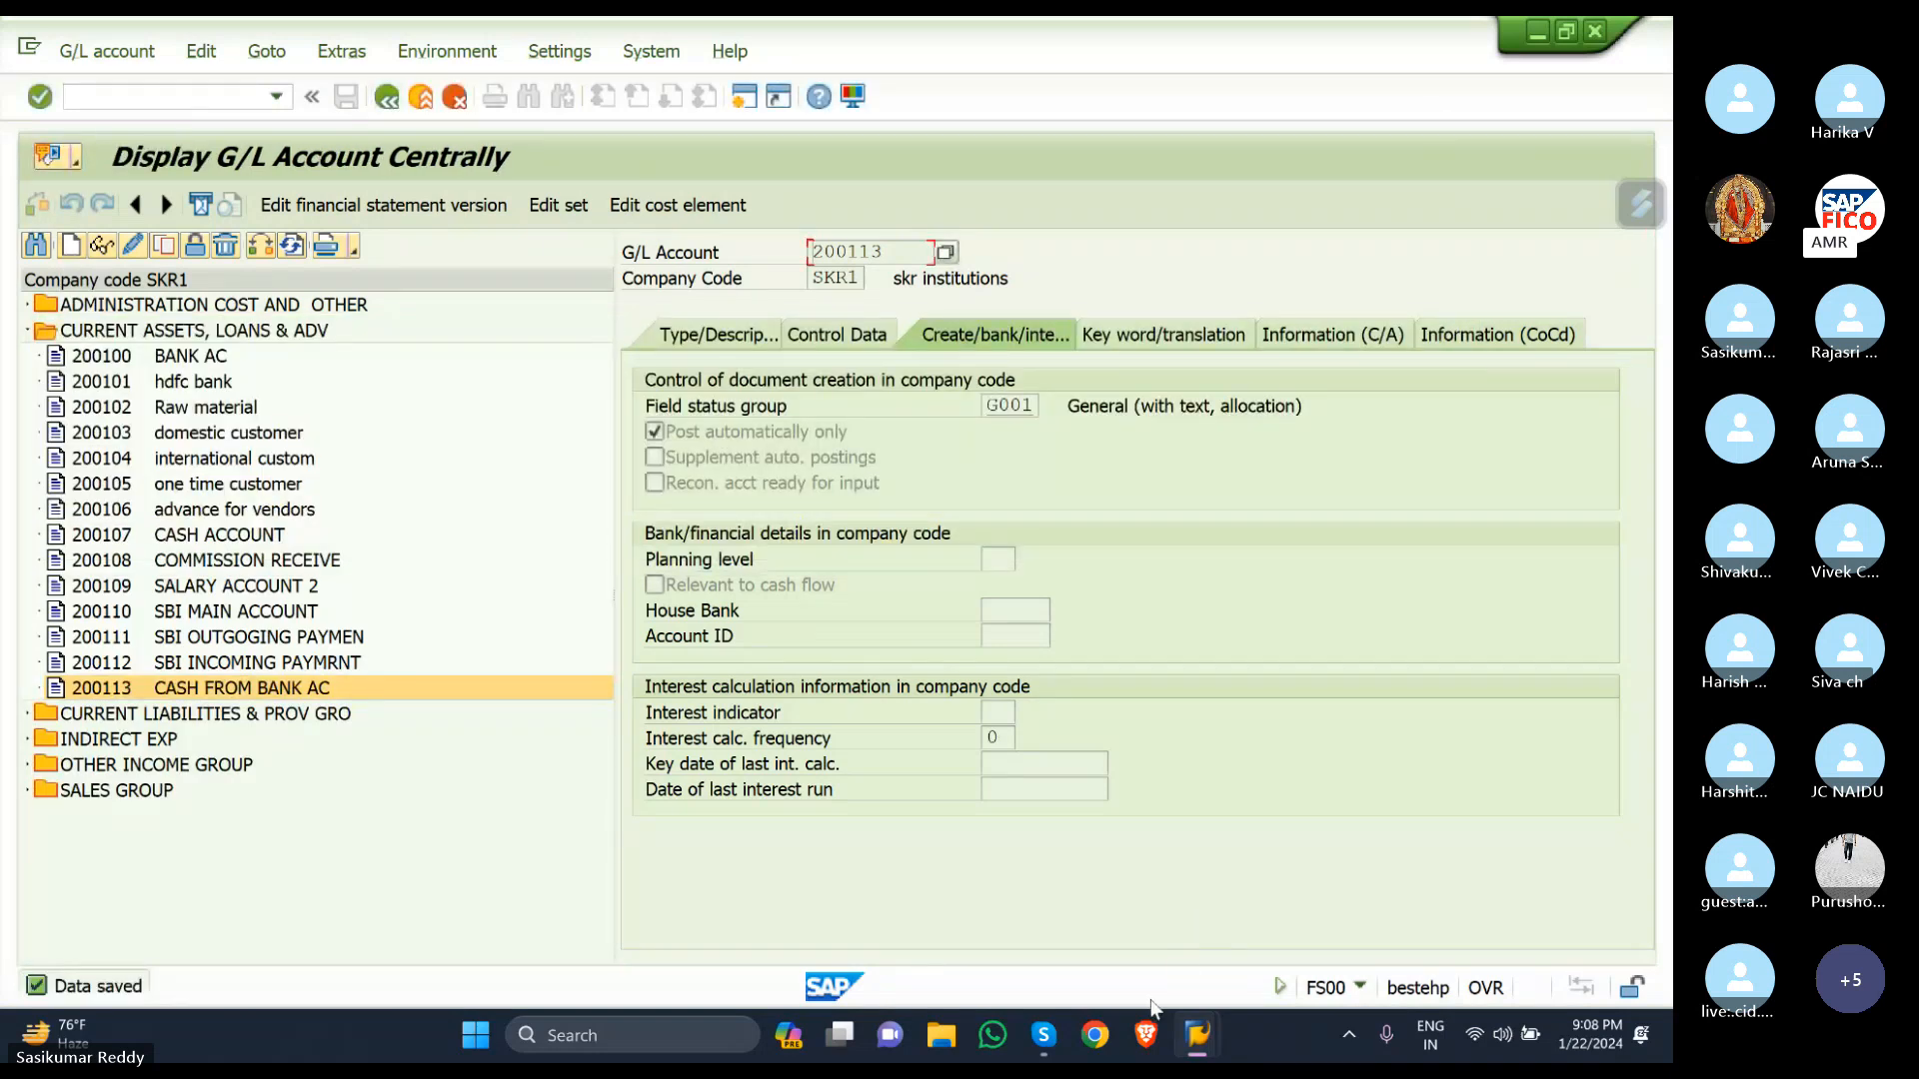
Consult the petty cash outline in Skype and start a new G/L account in SKR1, numbered one above CASH FROM BANK AC.
{"action": "left_click", "coordinate": [1025, 900]}
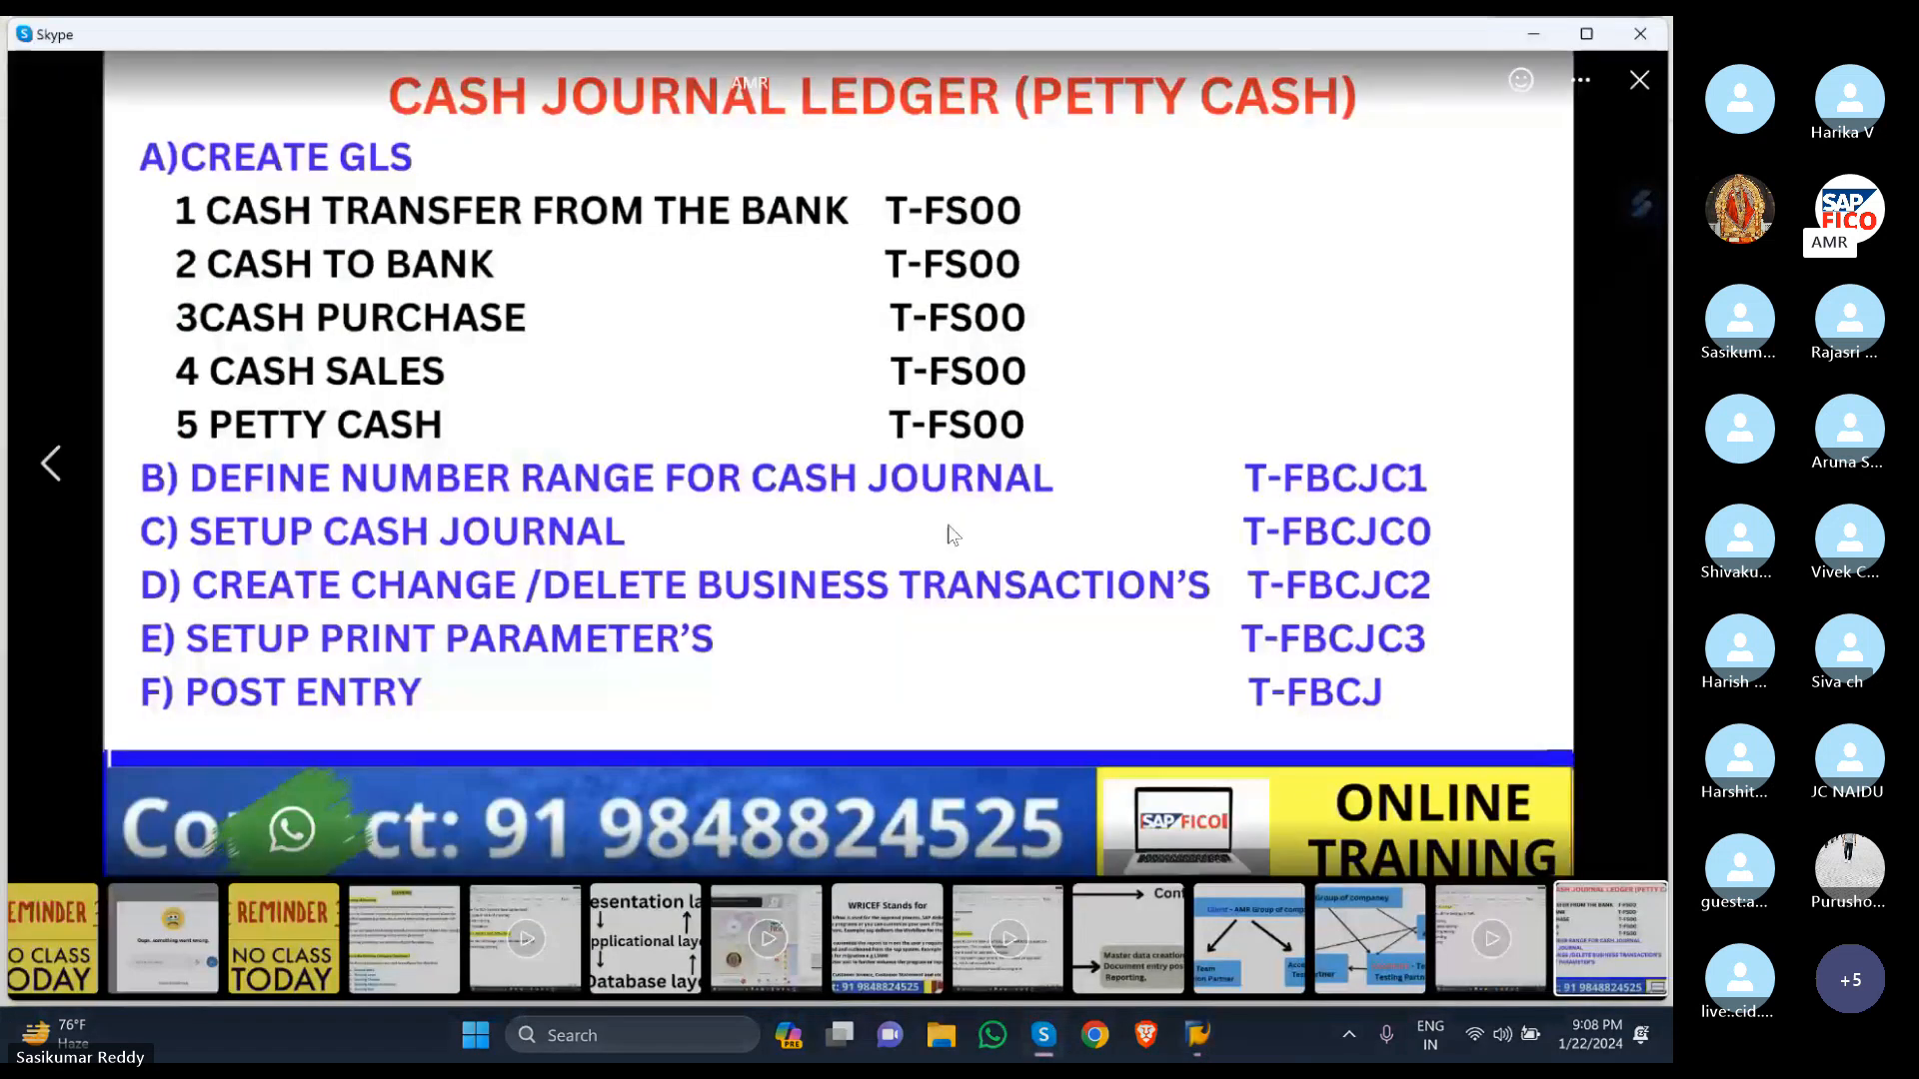
{"action": "key", "text": "alt+Tab"}
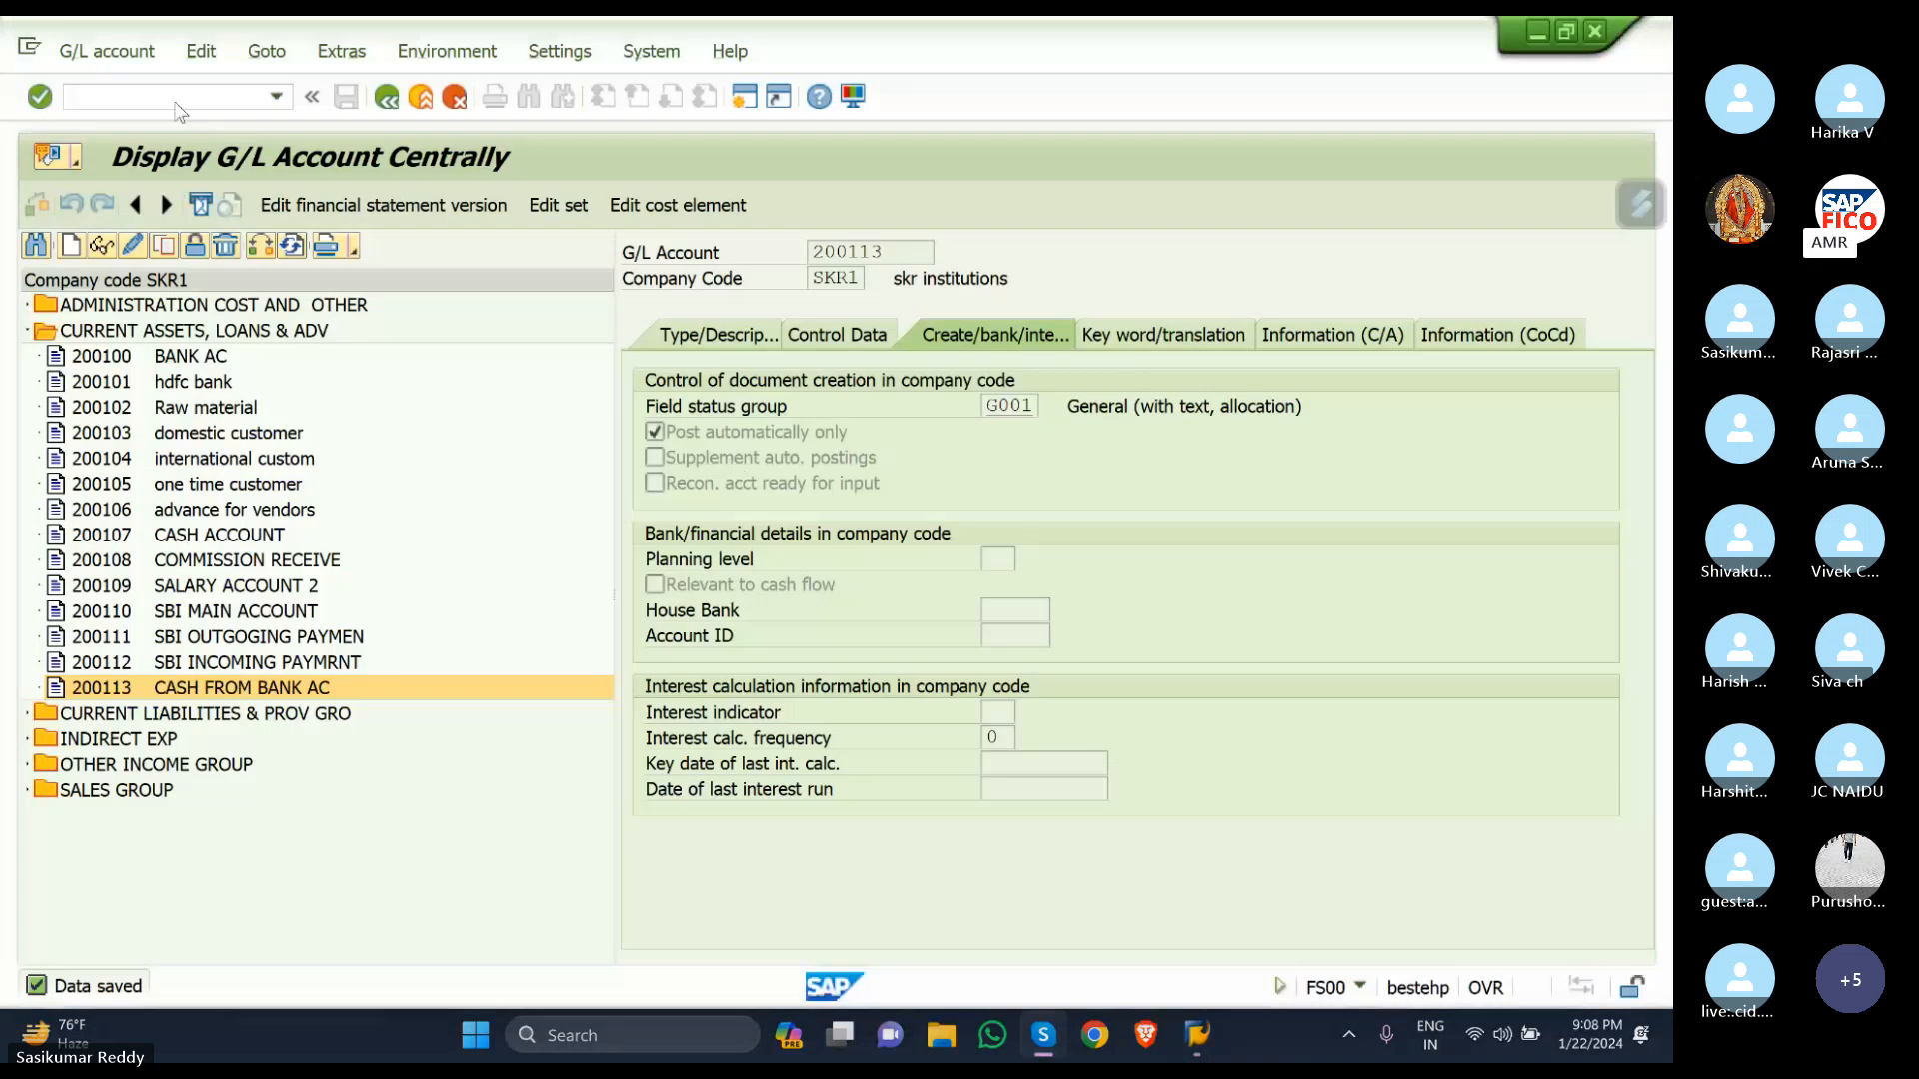
{"action": "left_click", "coordinate": [72, 245]}
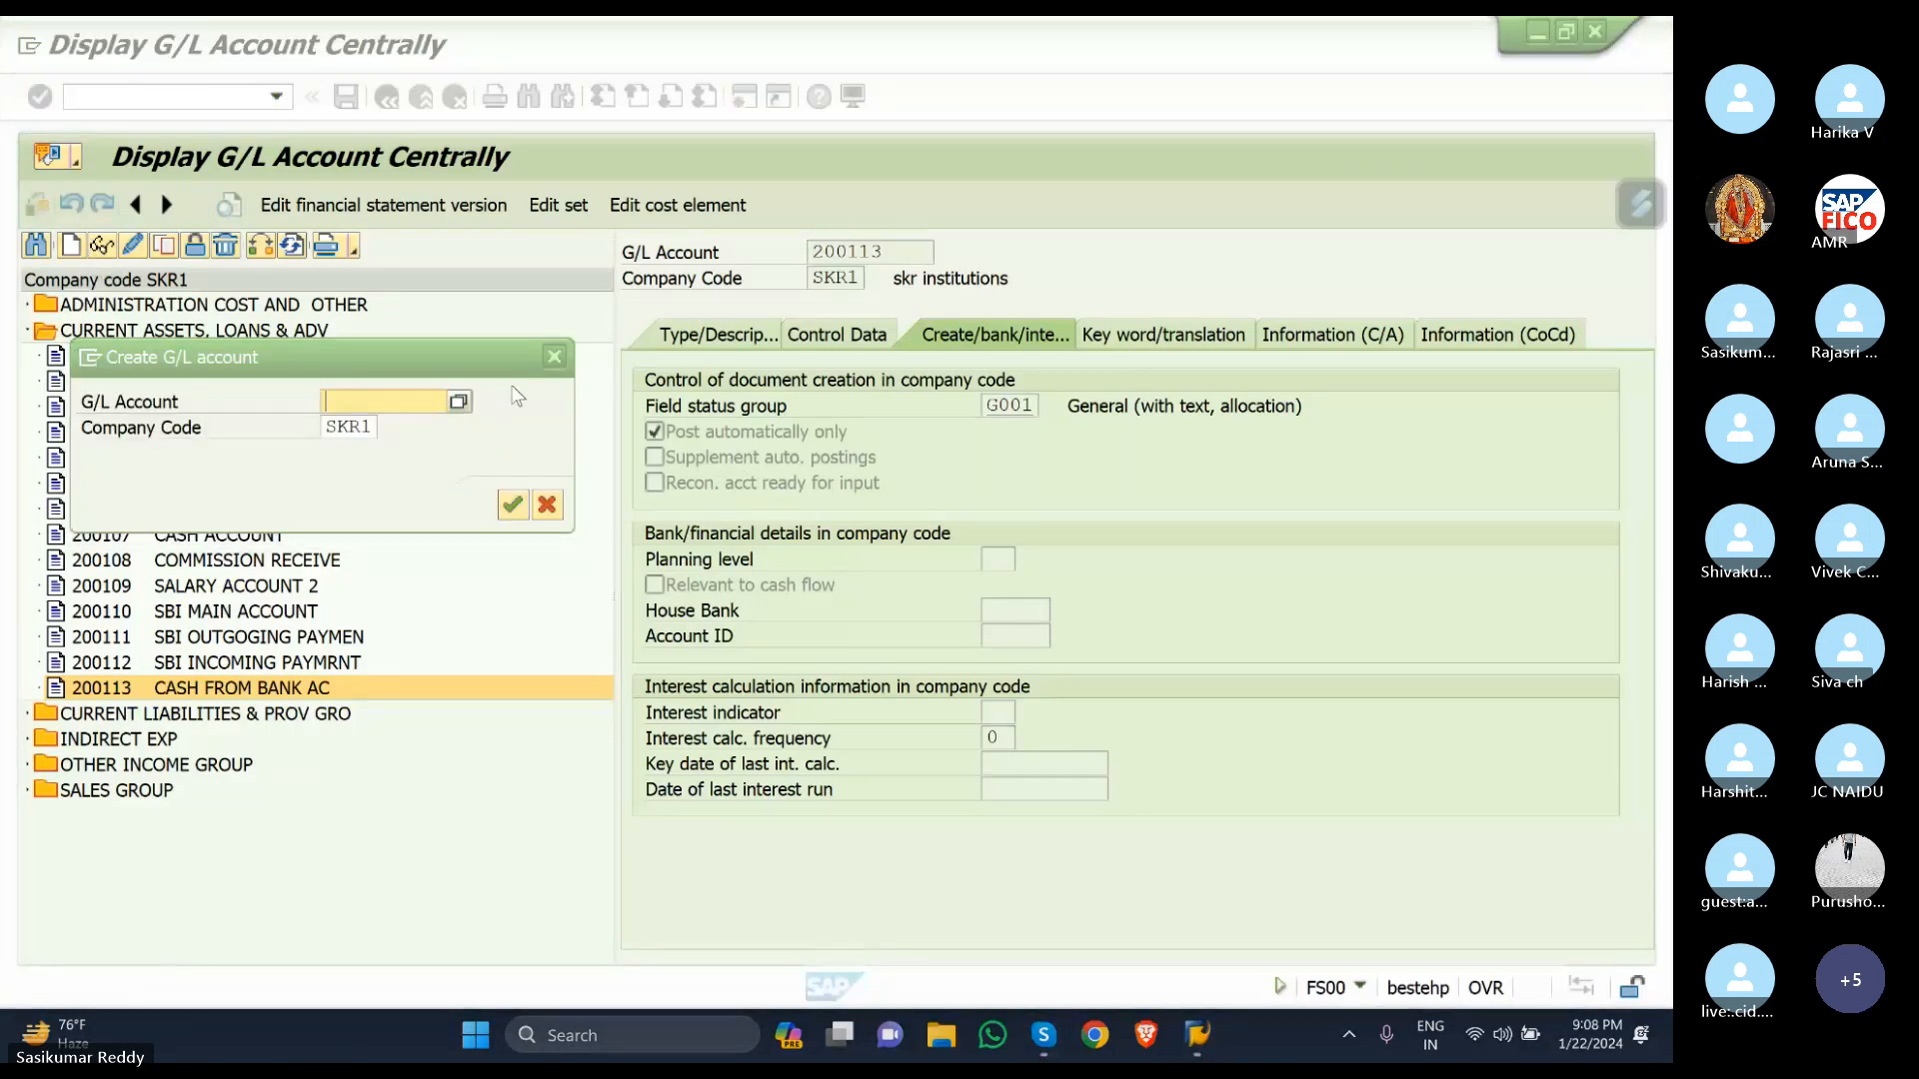
{"action": "left_click", "coordinate": [512, 397]}
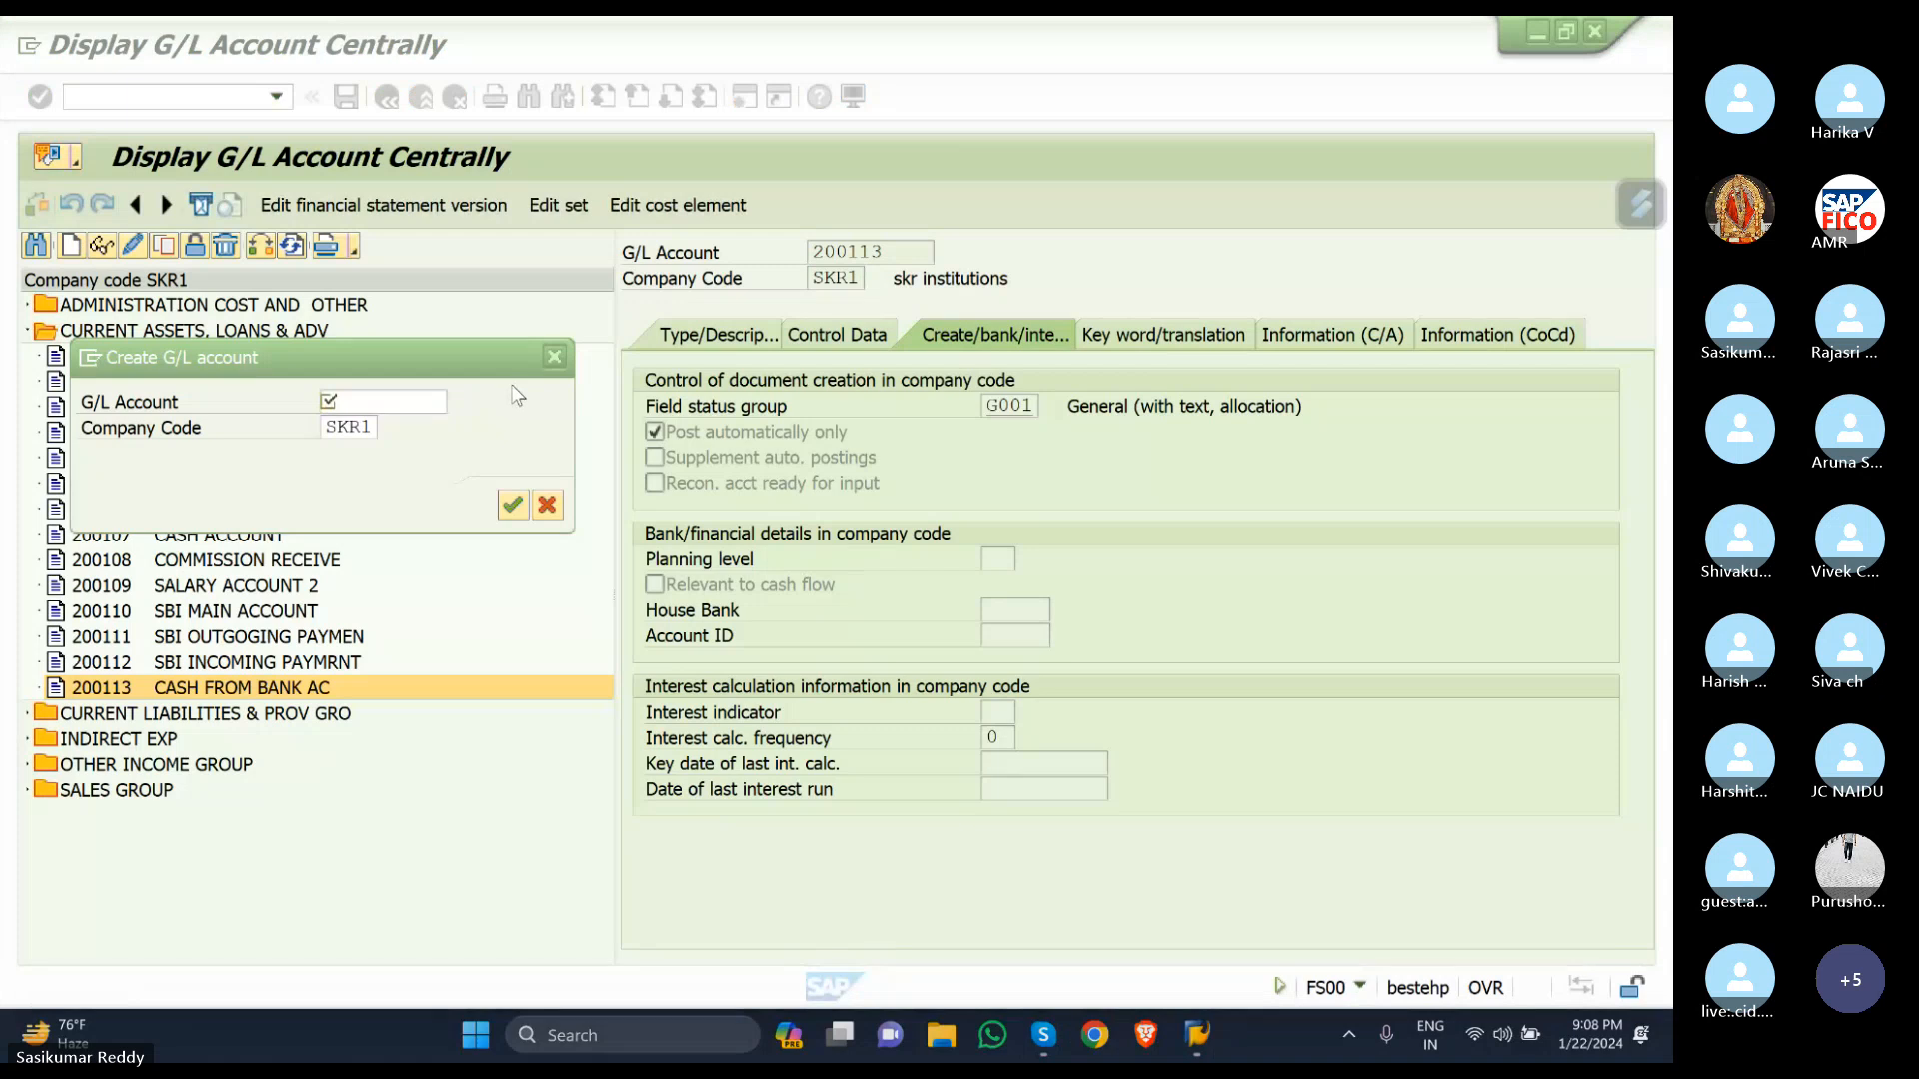
{"action": "left_click", "coordinate": [369, 404]}
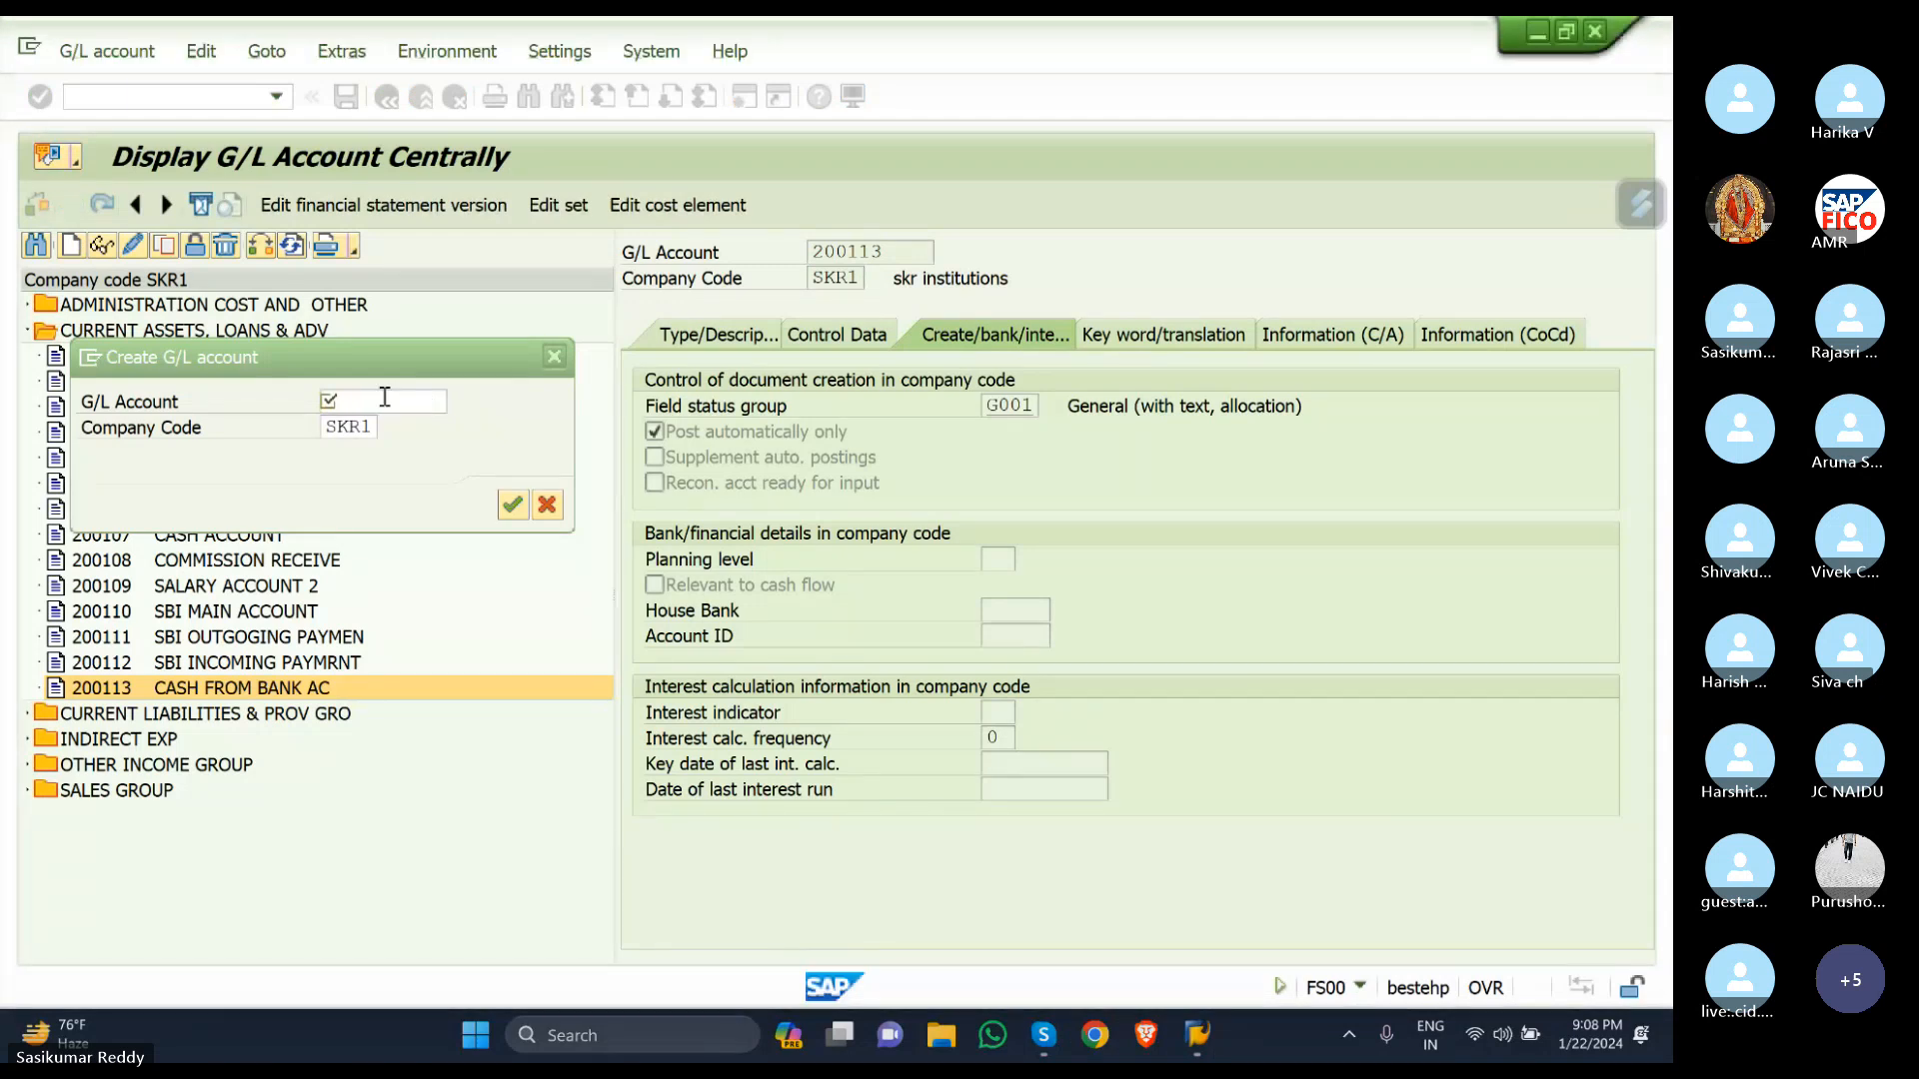
{"action": "left_click", "coordinate": [385, 397]}
{"action": "type", "text": "200"}
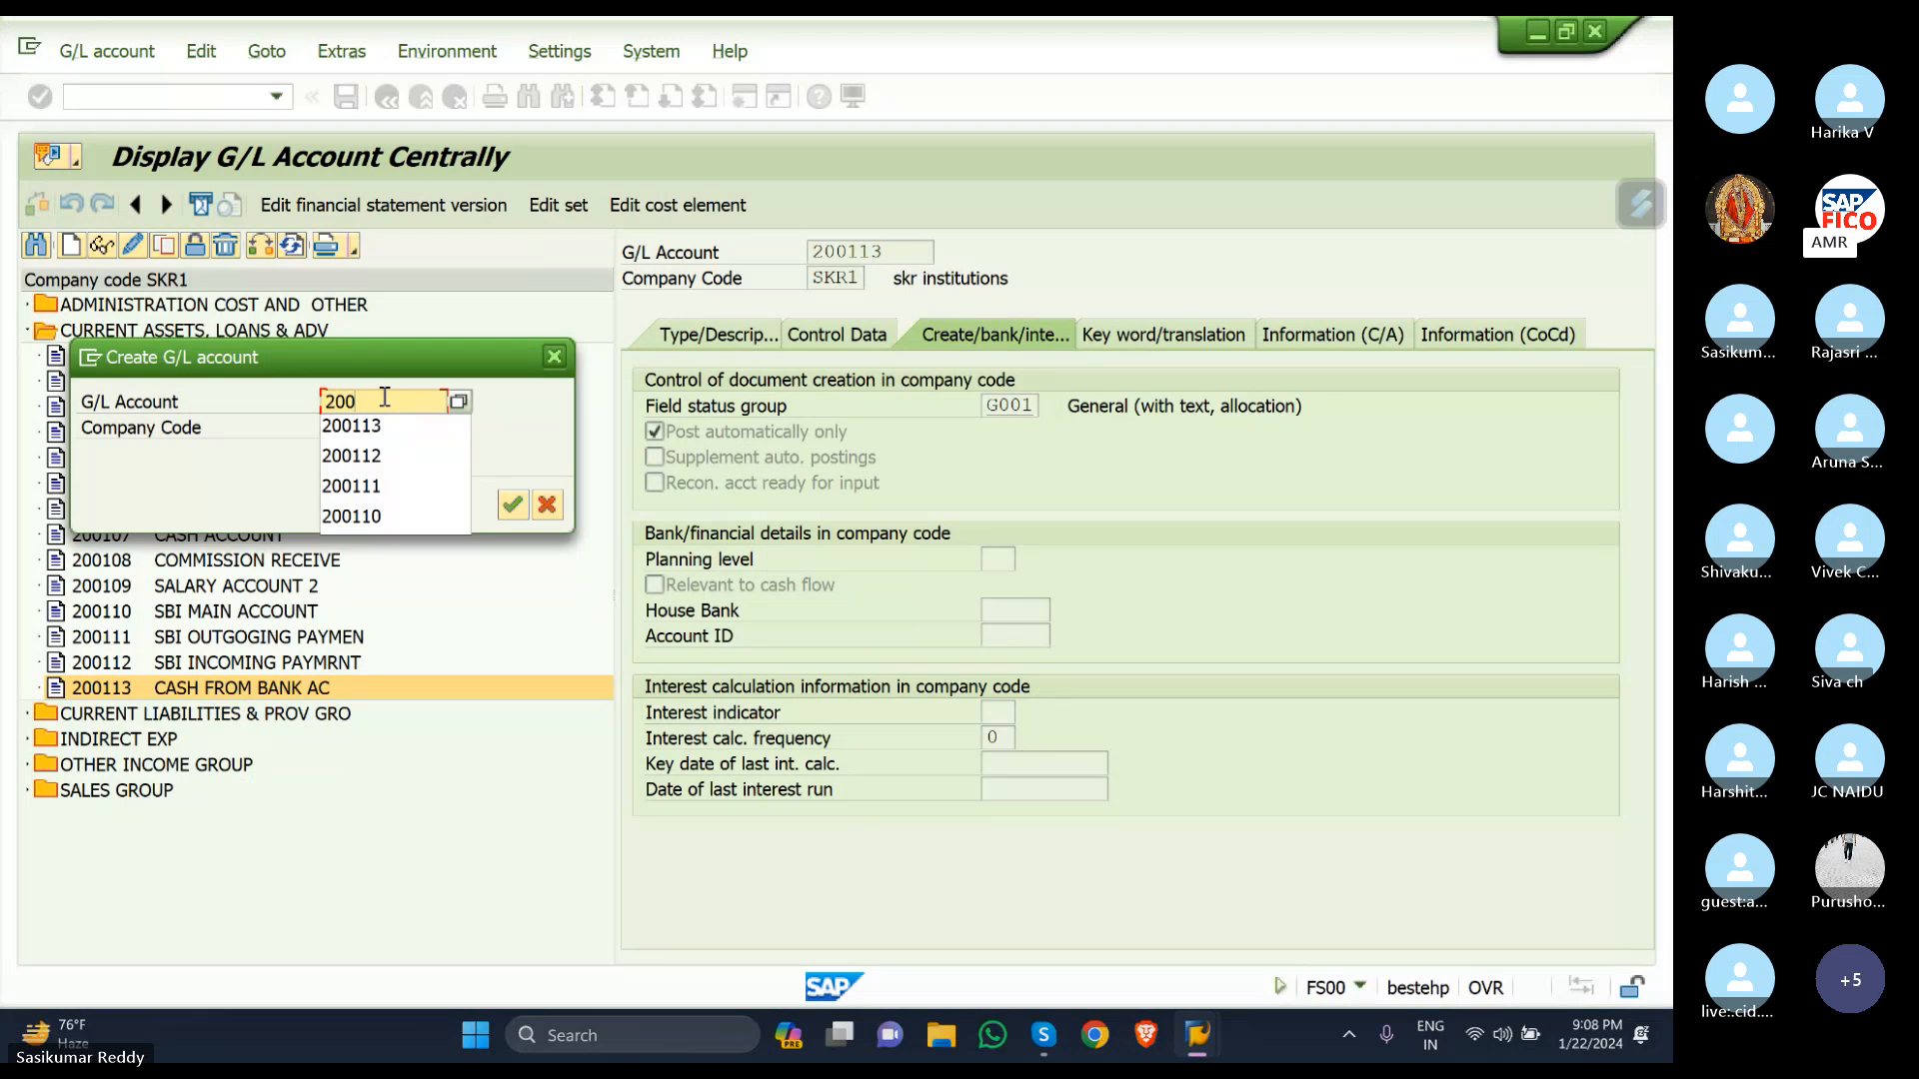
{"action": "type", "text": "114"}
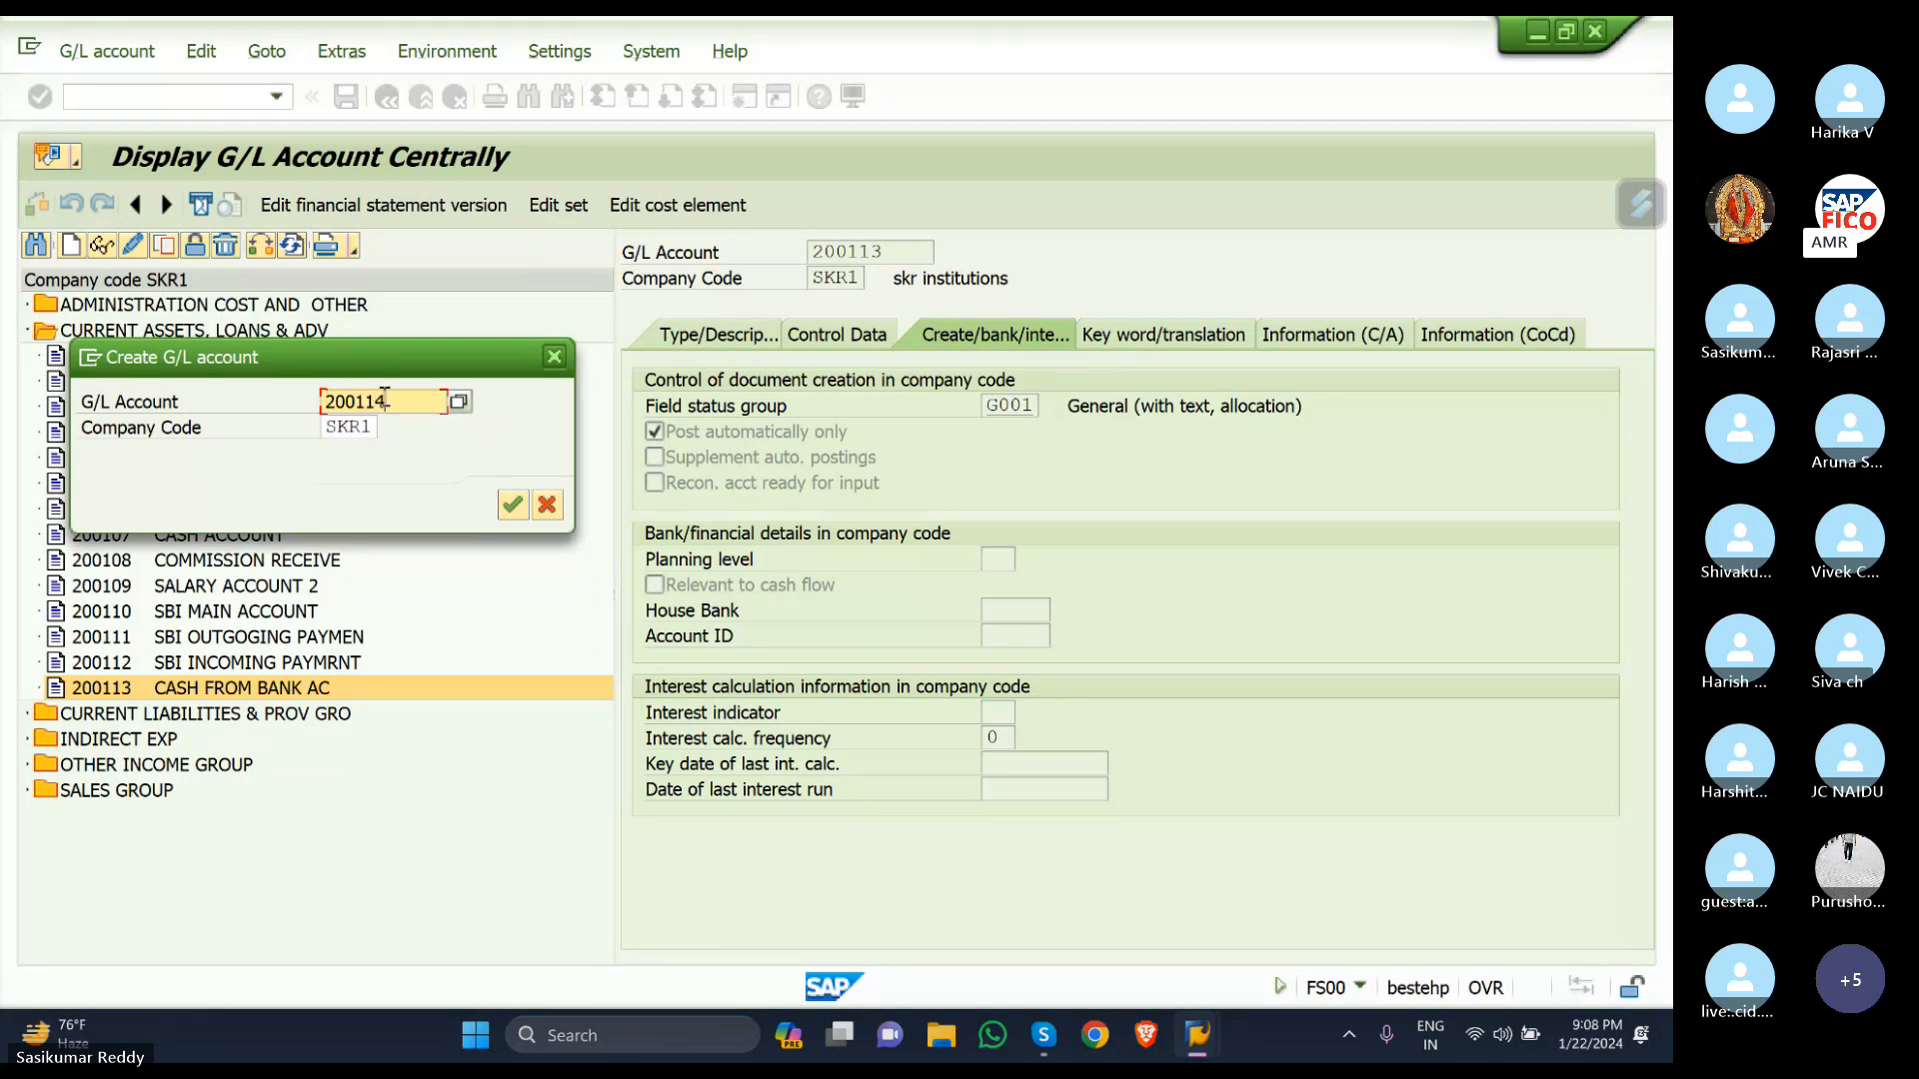
{"action": "left_click", "coordinate": [512, 506]}
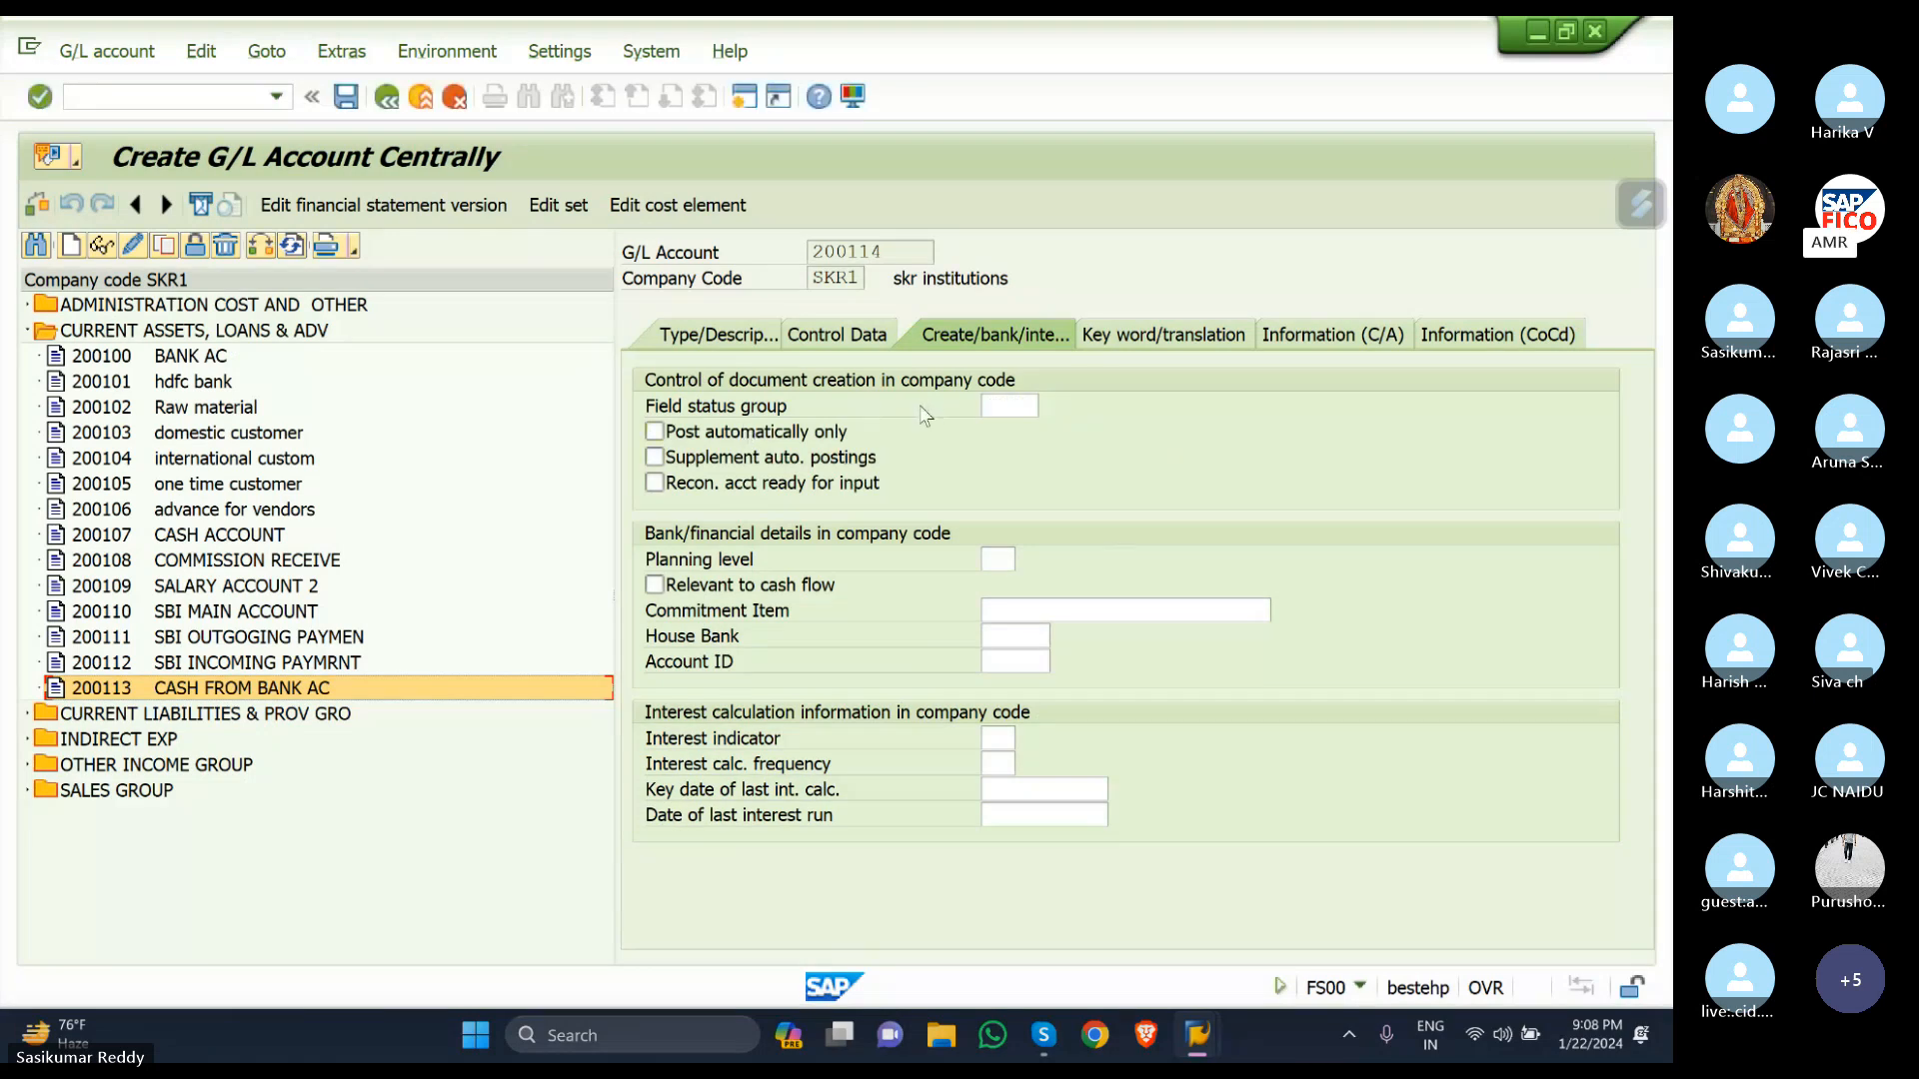
Make it a balance sheet account in the CURRENT ASSETS, LOANS & ADV group, and start its short text with CASH.
{"action": "left_click", "coordinate": [718, 334]}
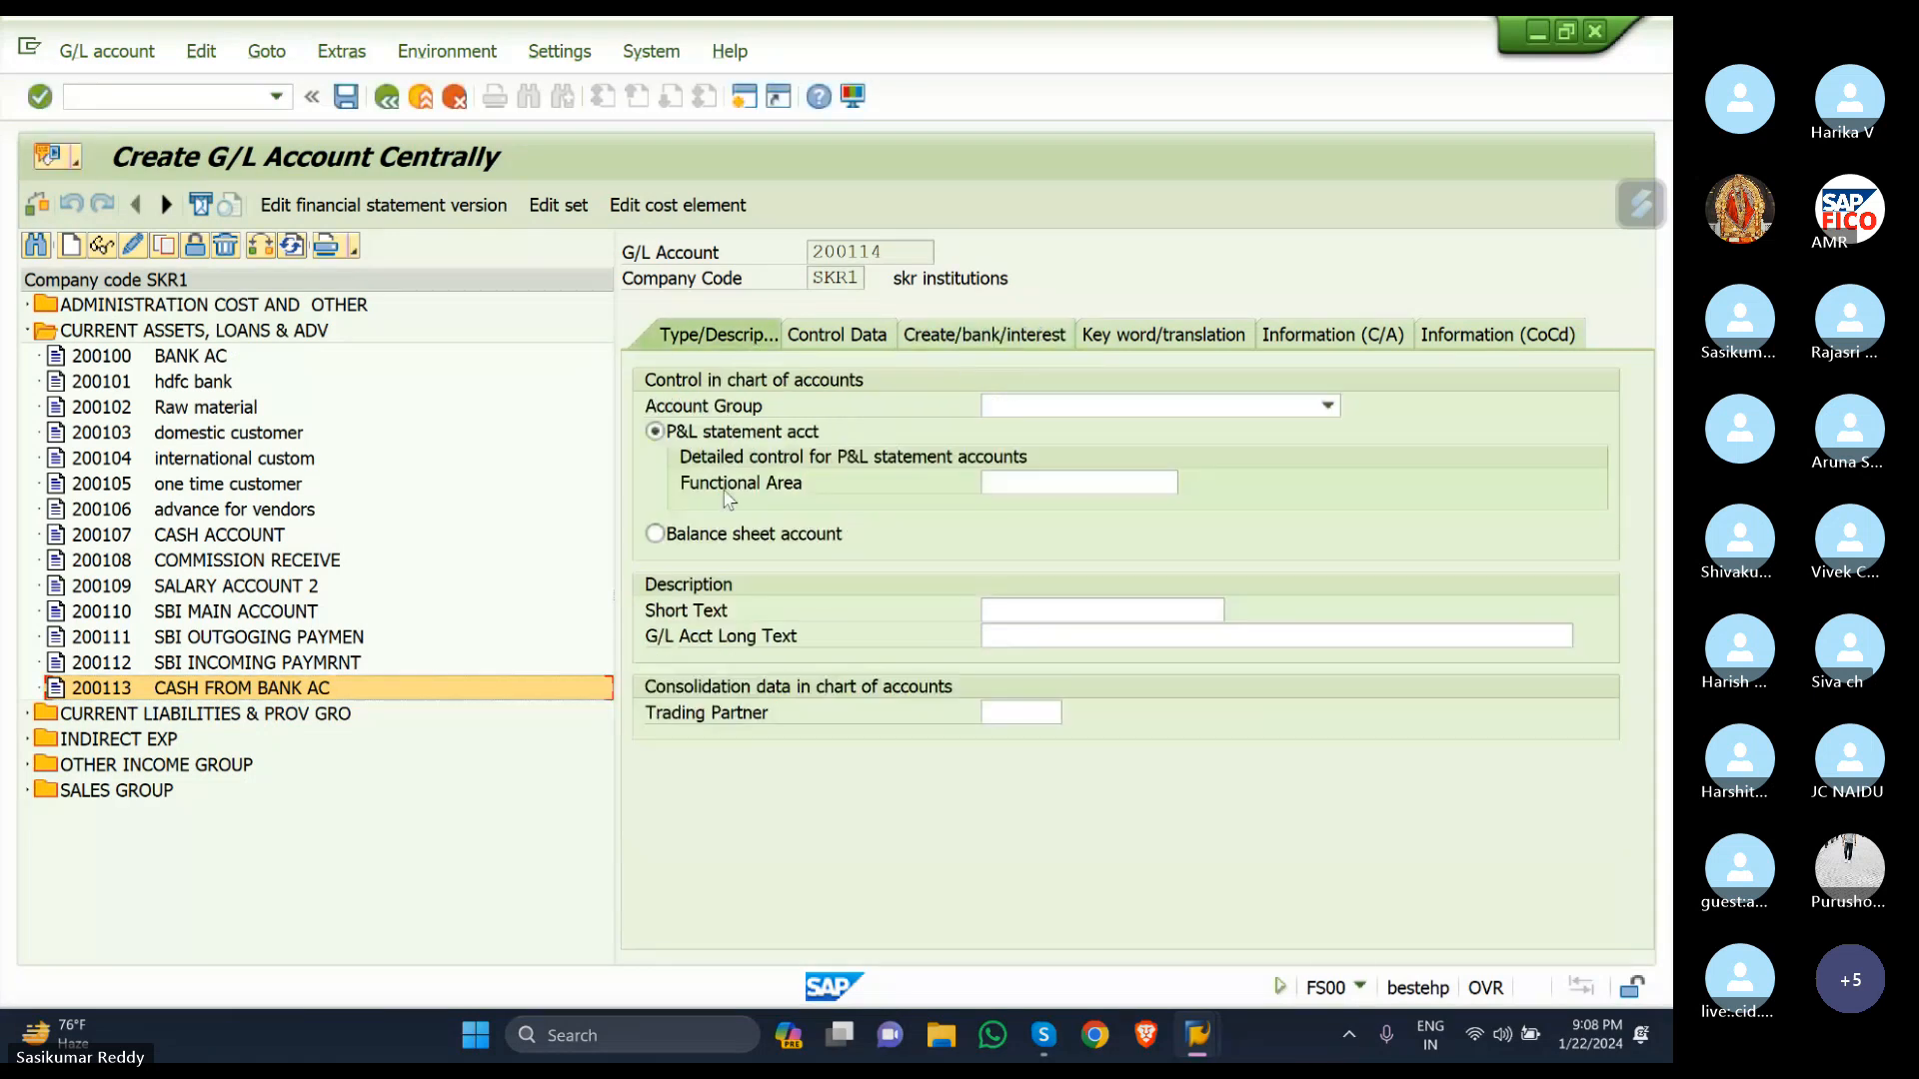
{"action": "left_click", "coordinate": [655, 533]}
{"action": "left_click", "coordinate": [1030, 610]}
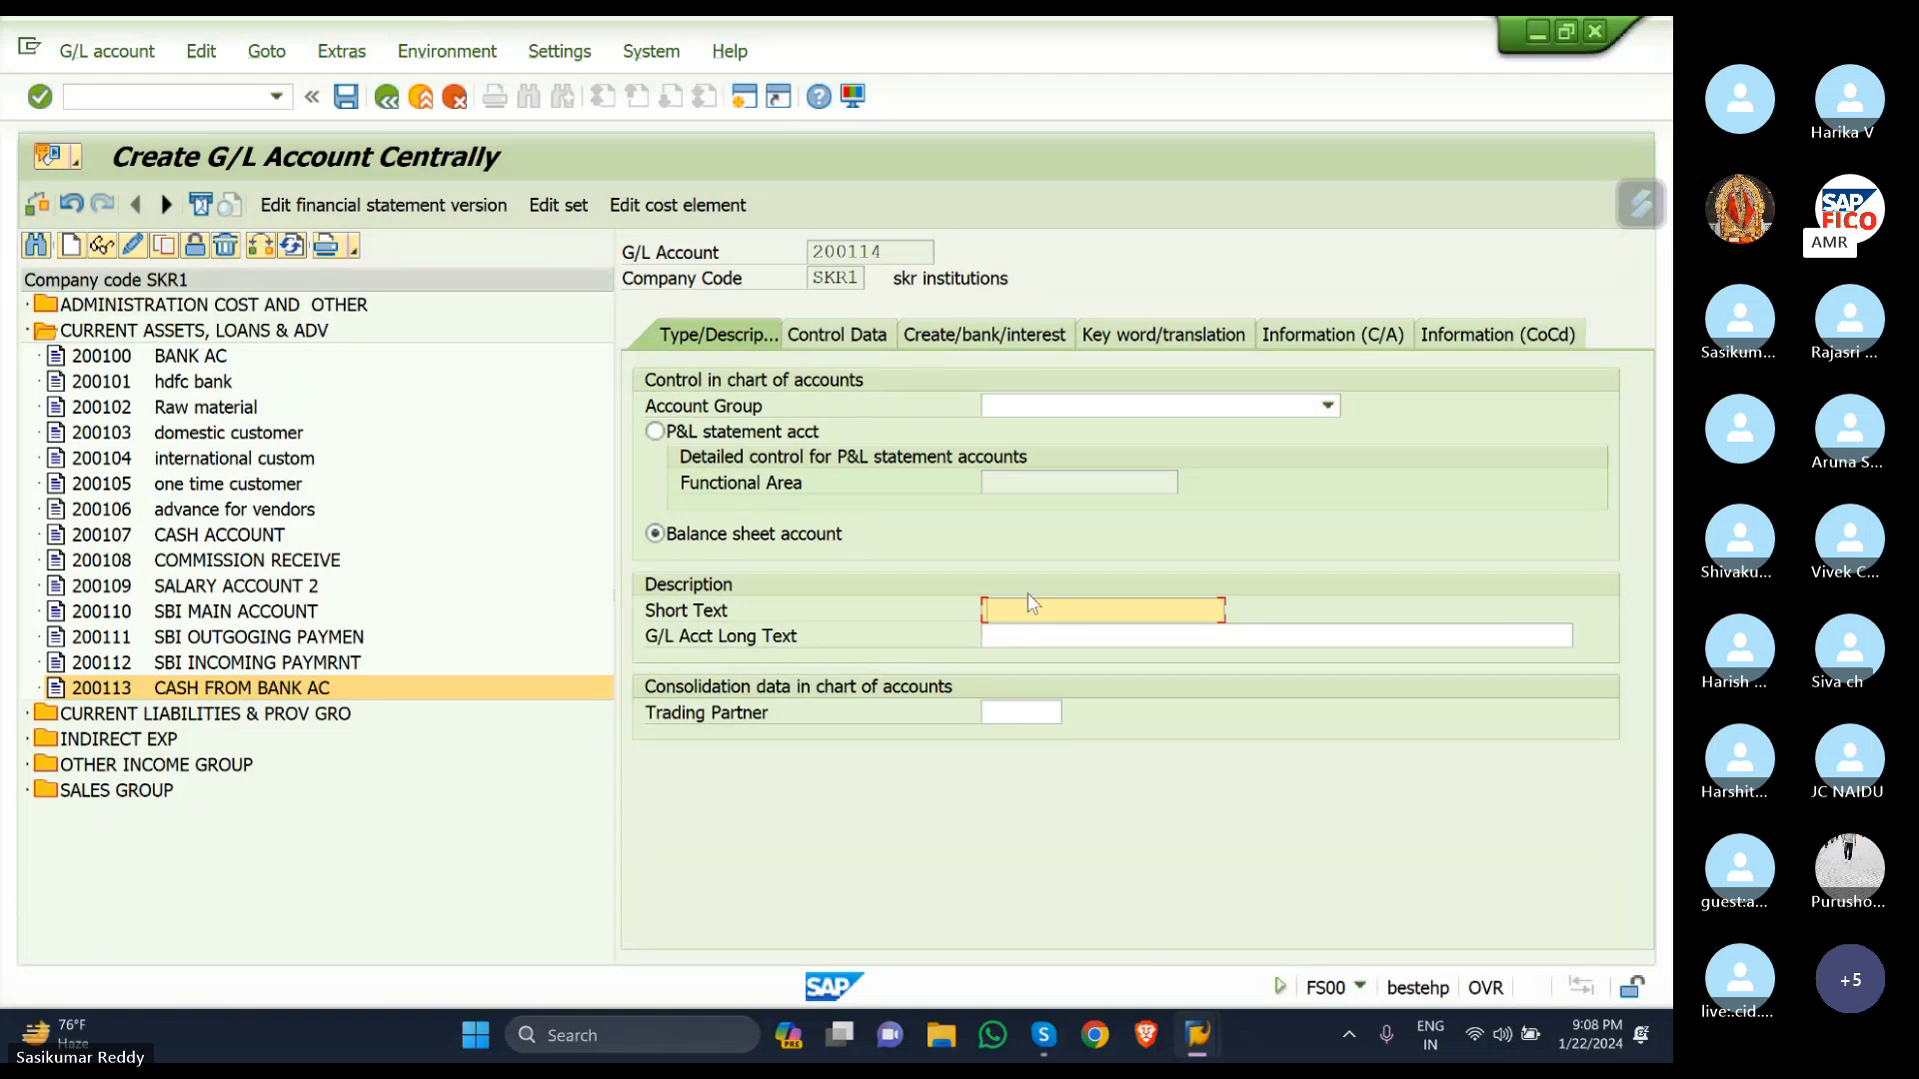
{"action": "type", "text": "CASH"}
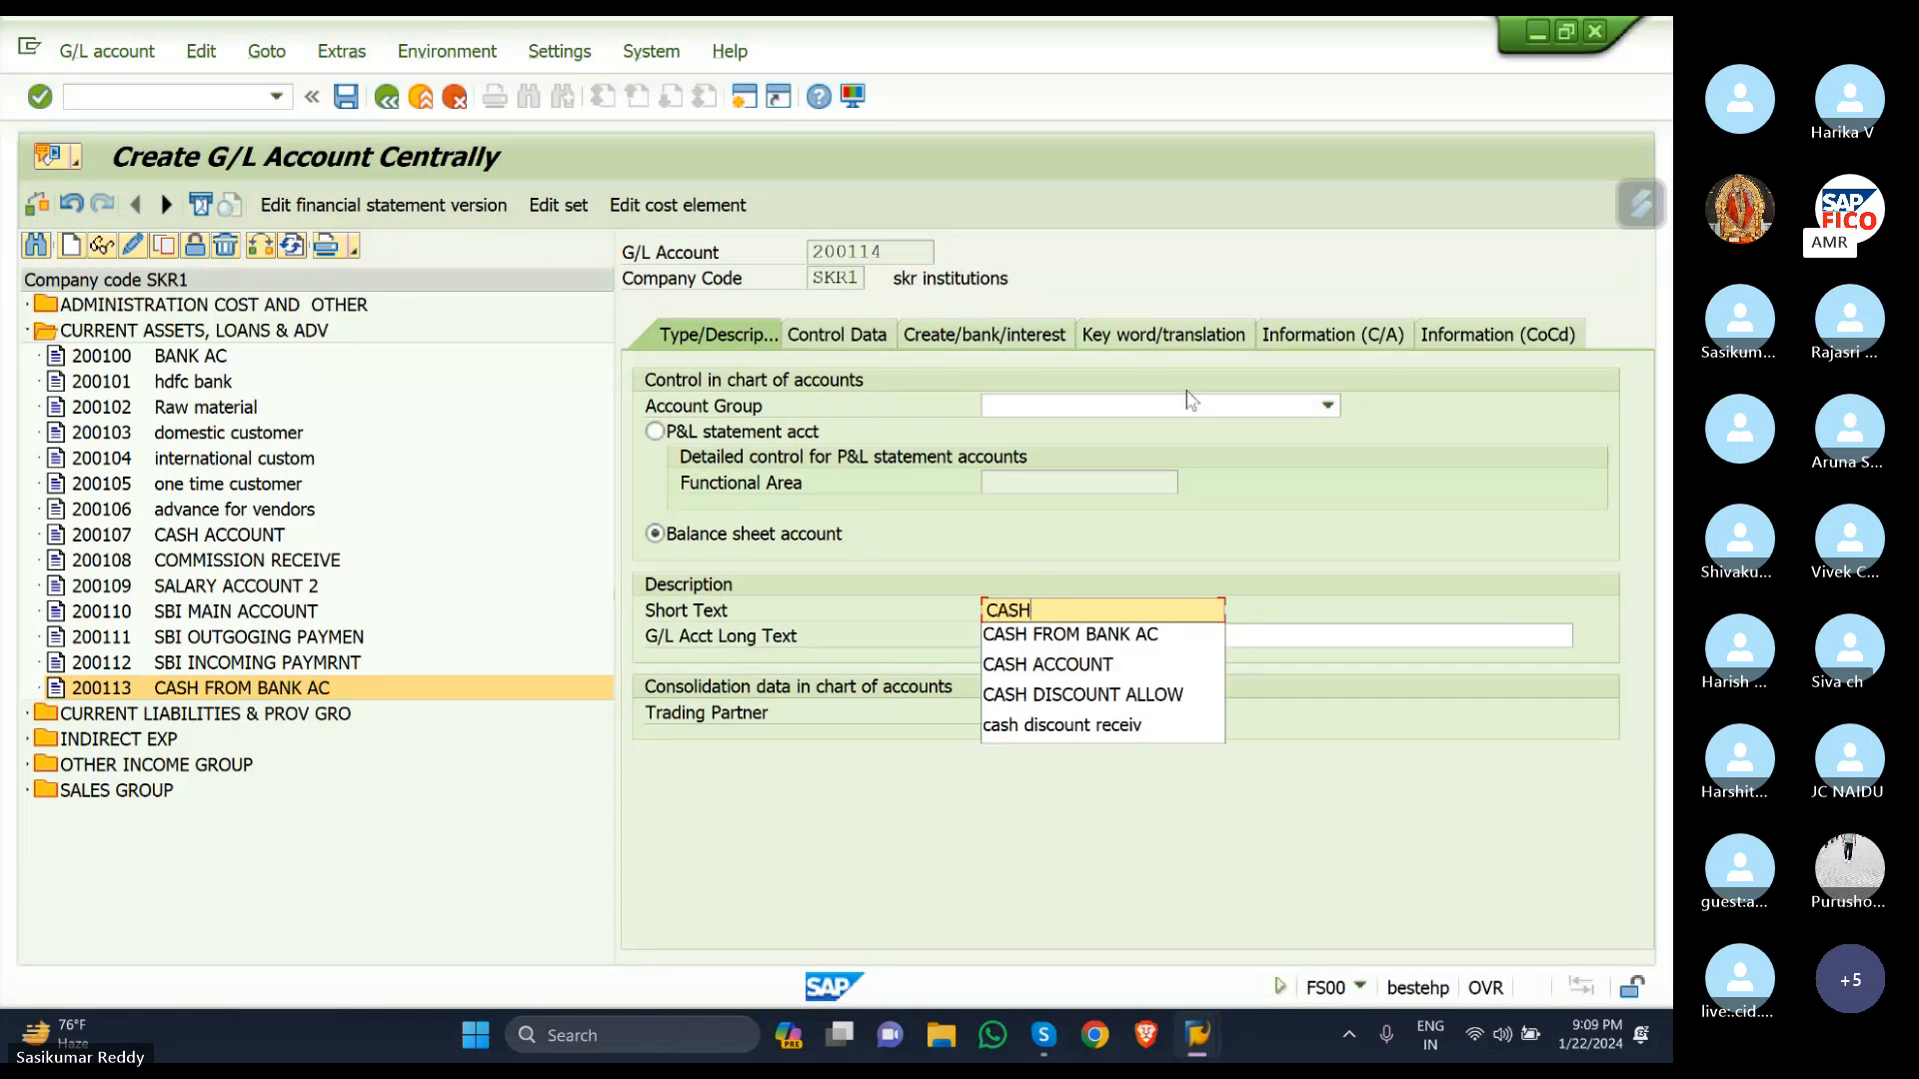
{"action": "left_click", "coordinate": [1327, 405]}
{"action": "left_click", "coordinate": [1137, 497]}
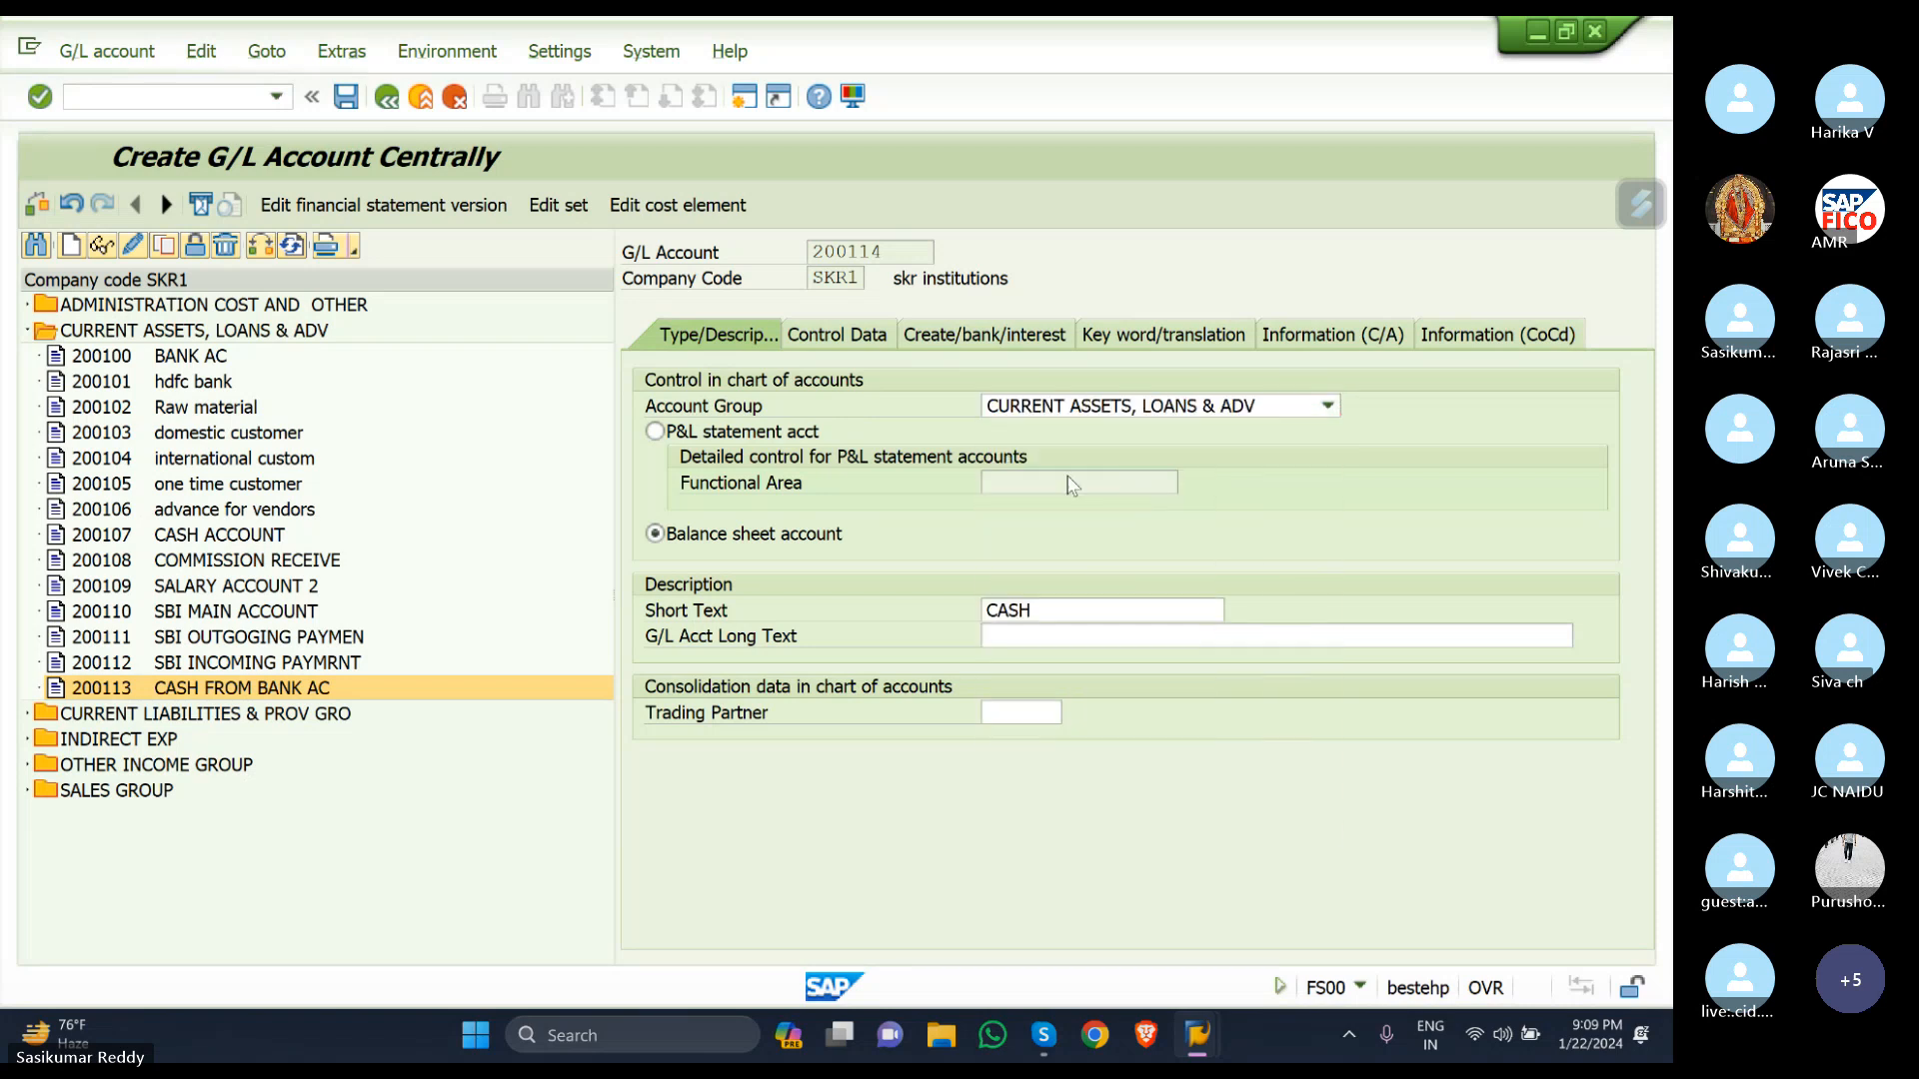
Complete the short text as CASH TO BANK AC and set the long text to CASH TO BANK ACCOUNT.
{"action": "left_click", "coordinate": [1064, 611]}
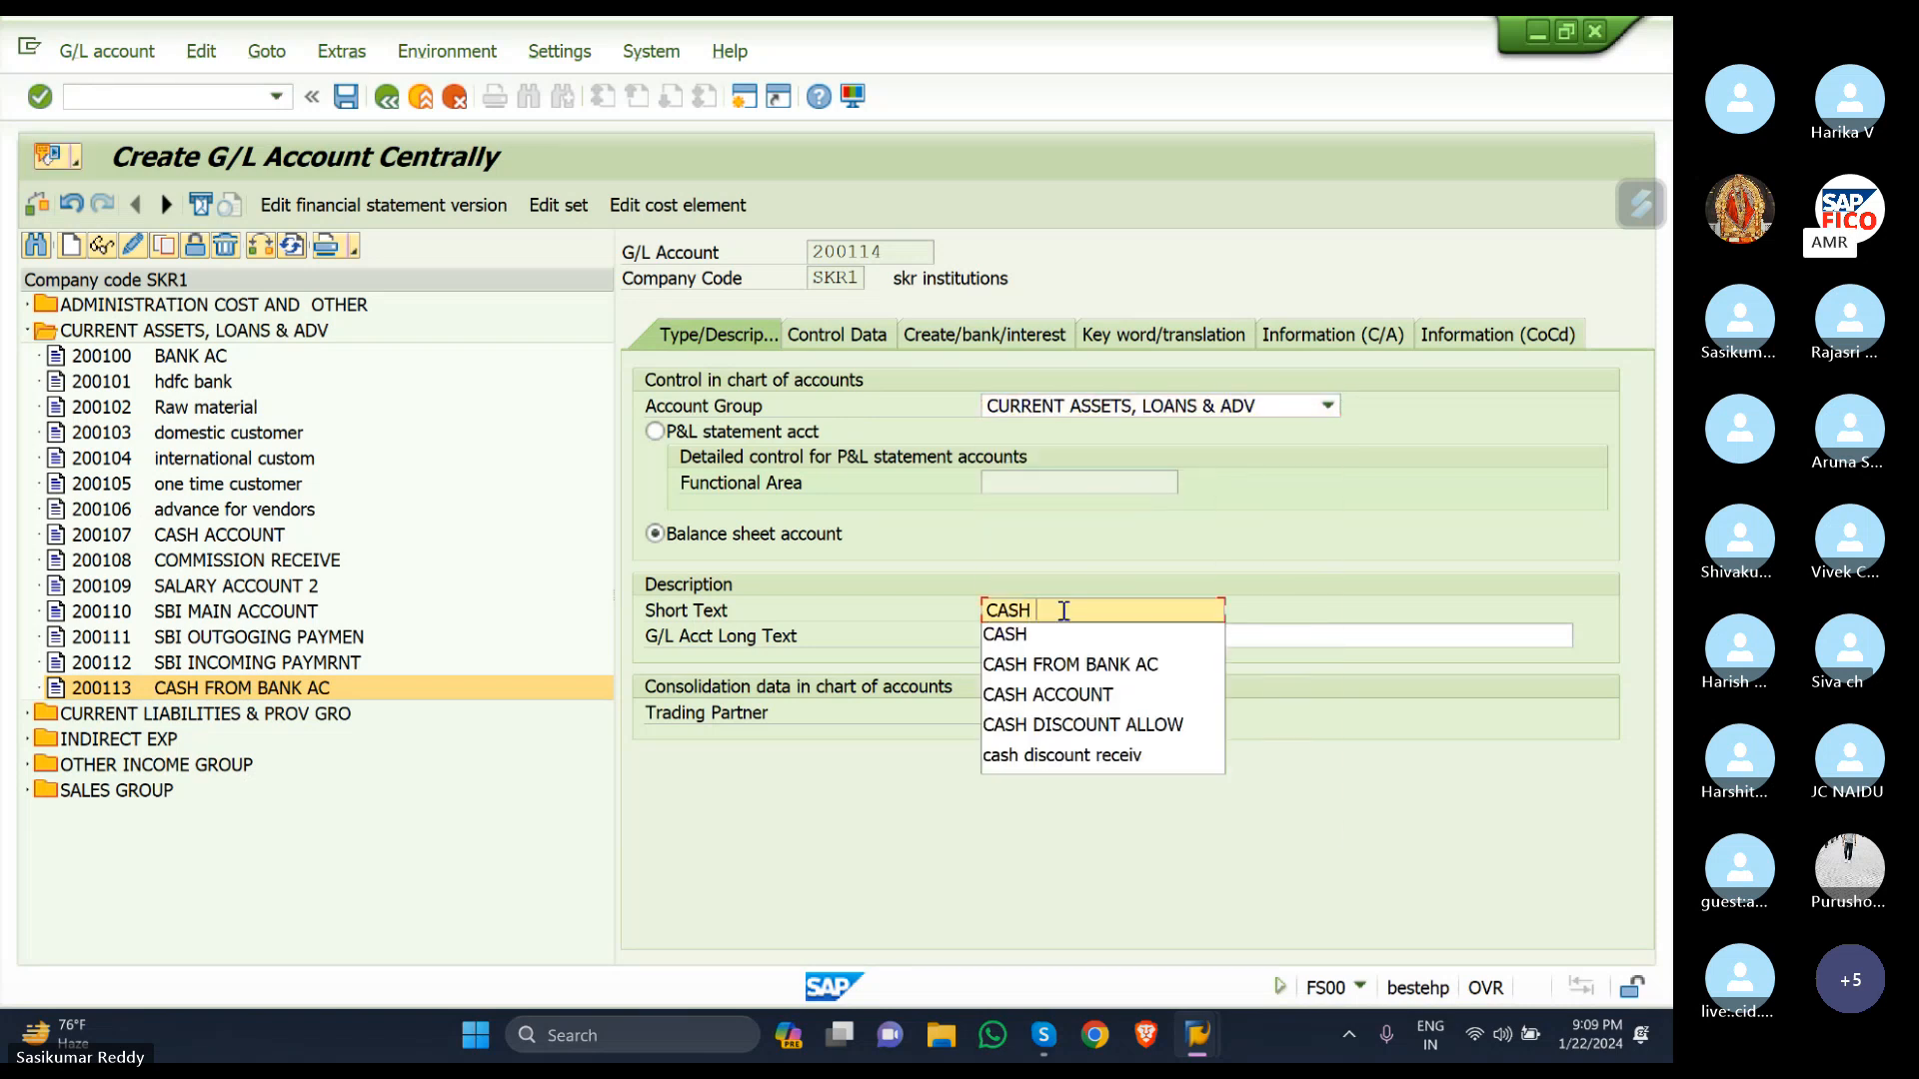
{"action": "type", "text": "TO B"}
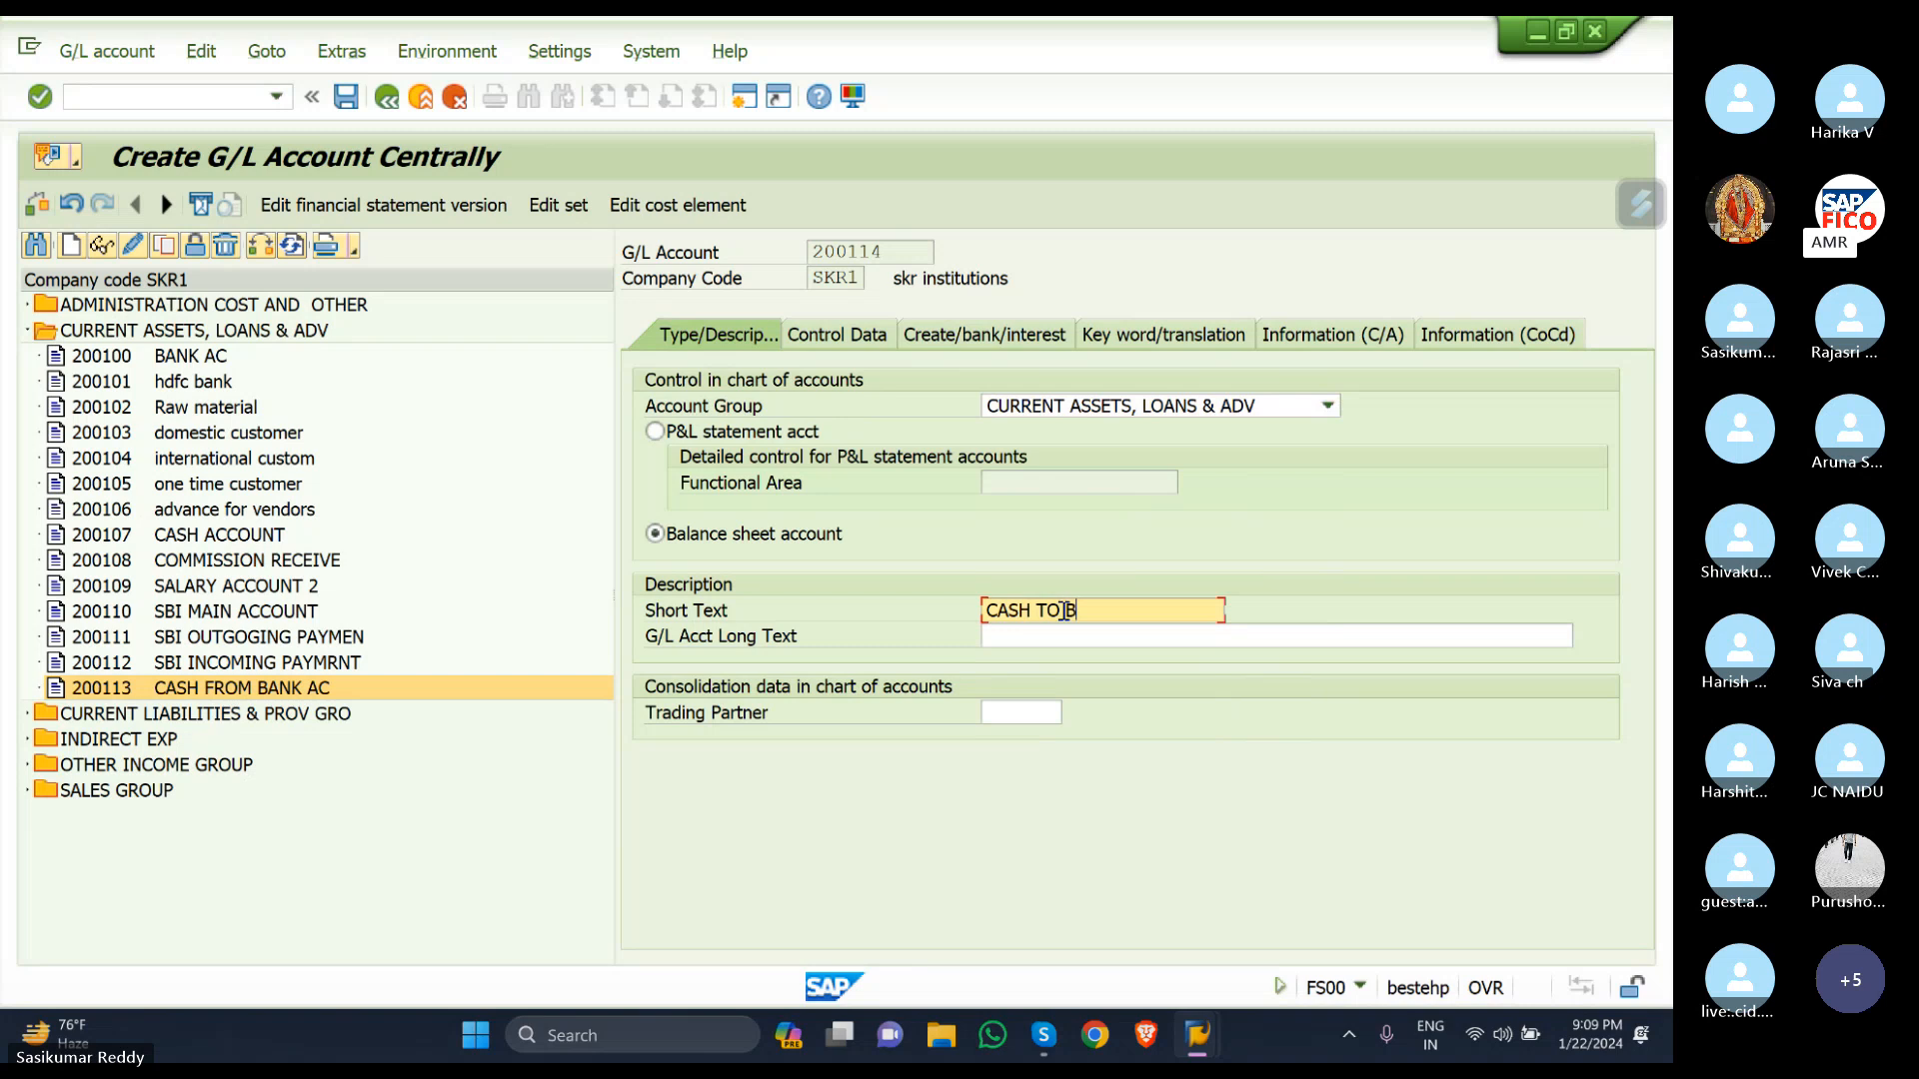
{"action": "type", "text": "ANK AC"}
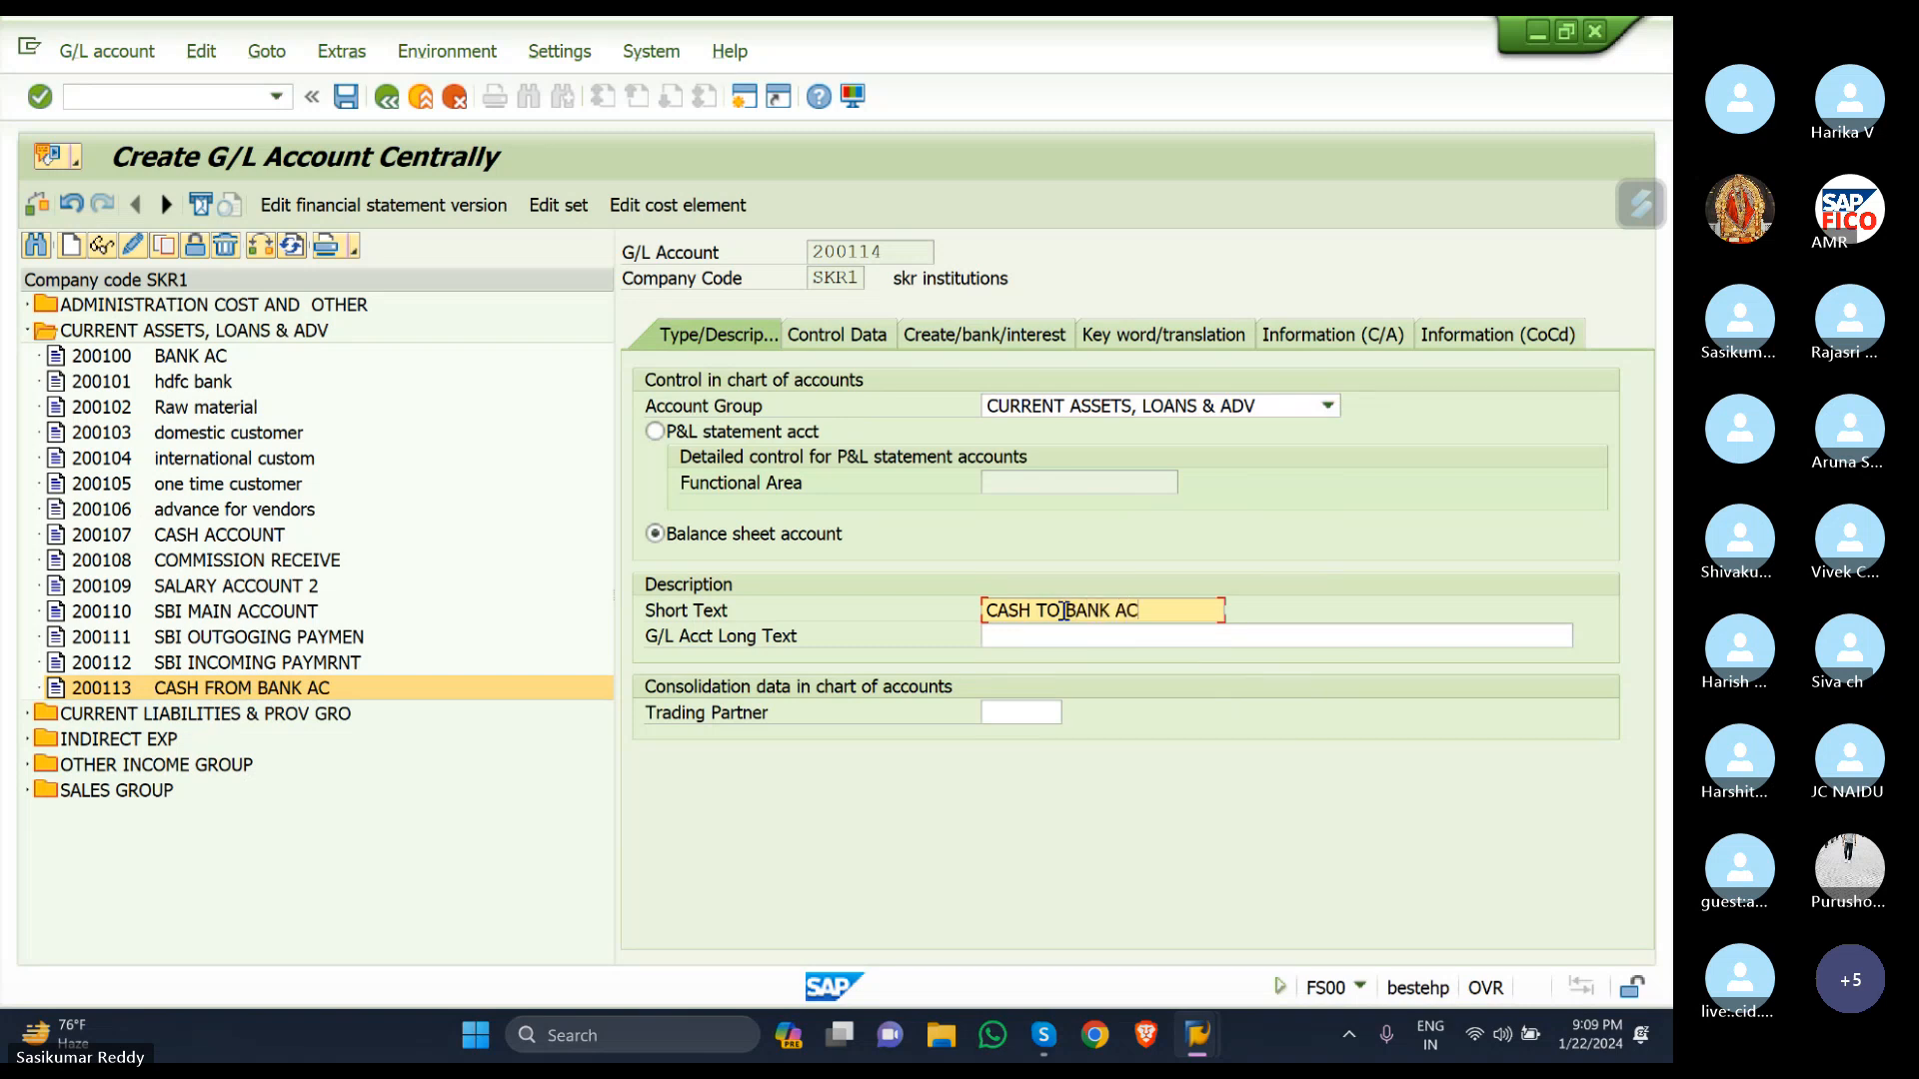
{"action": "left_click", "coordinate": [1110, 639]}
{"action": "type", "text": "CA"}
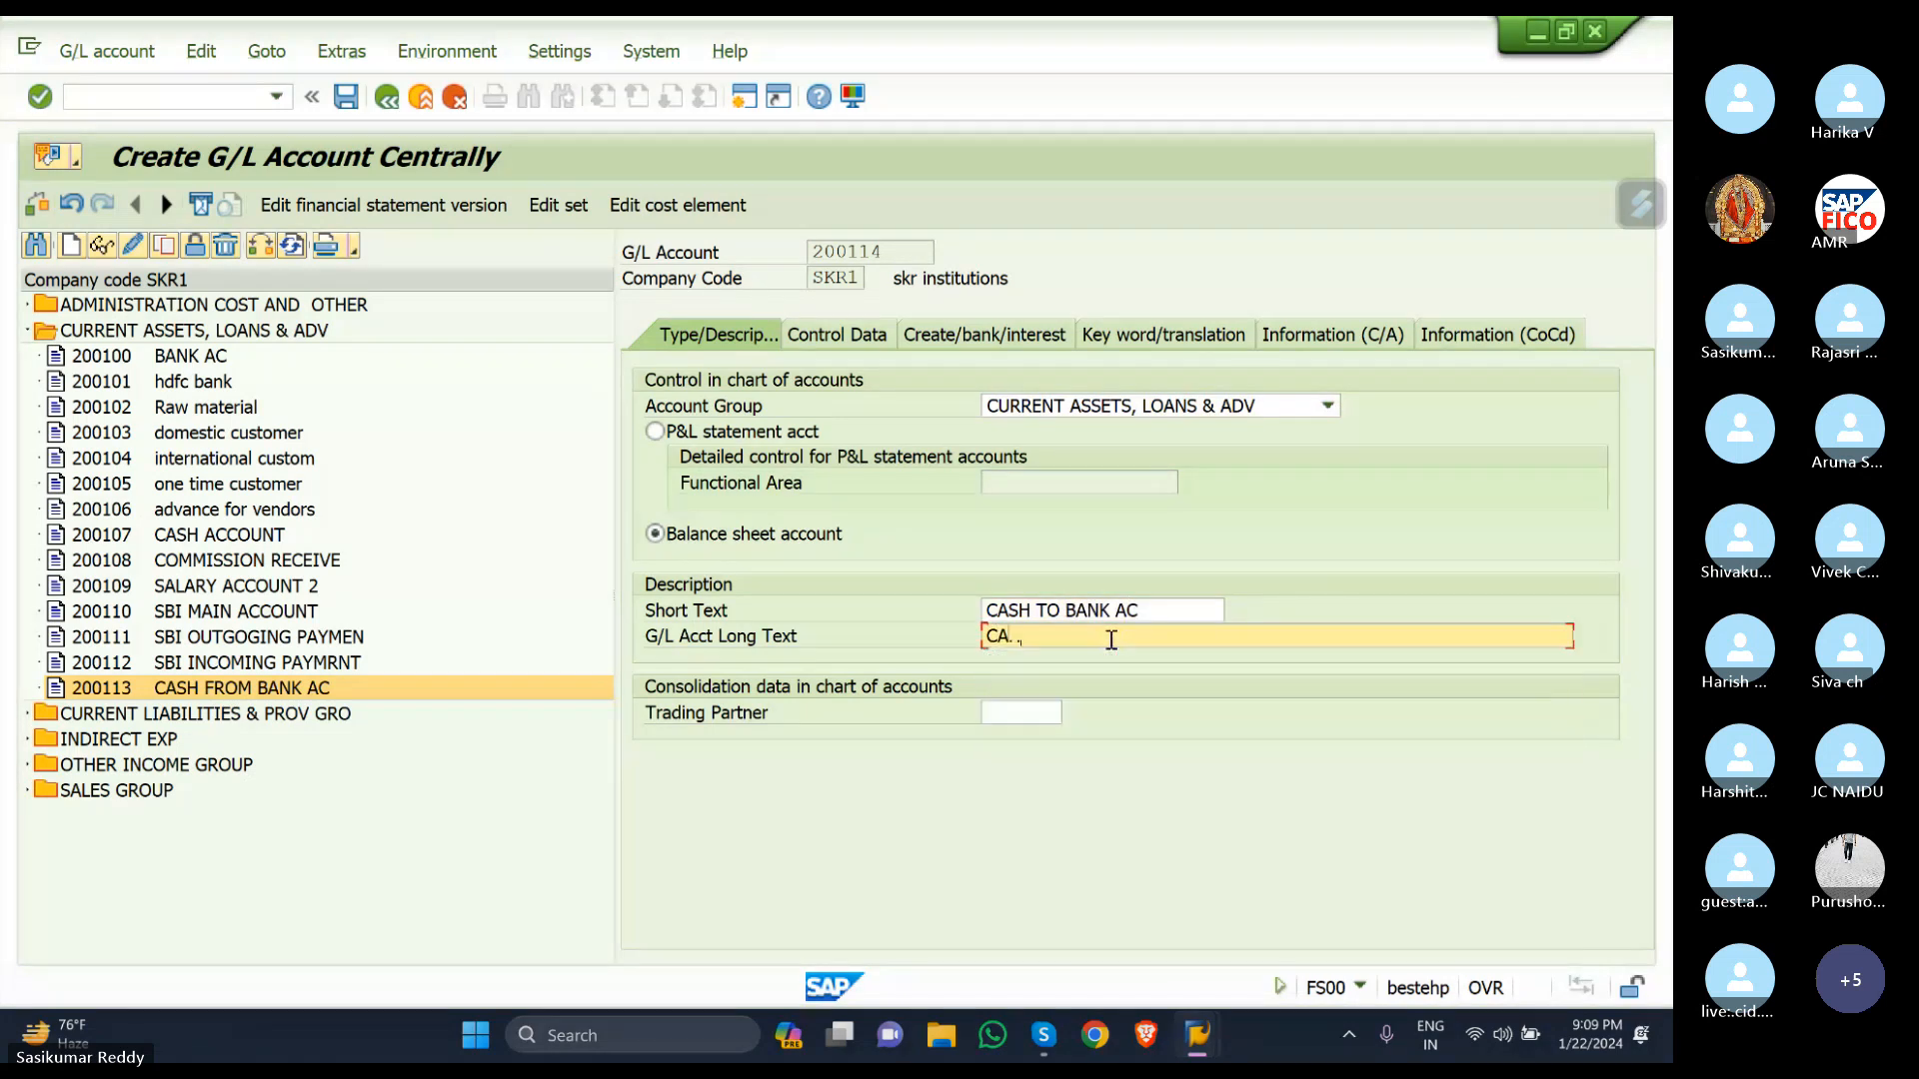
{"action": "type", "text": "H TO BANK ACCOUNT"}
Enable line item display and set sort key 001 in the control data of the cash-to-bank account.
{"action": "left_click", "coordinate": [820, 337]}
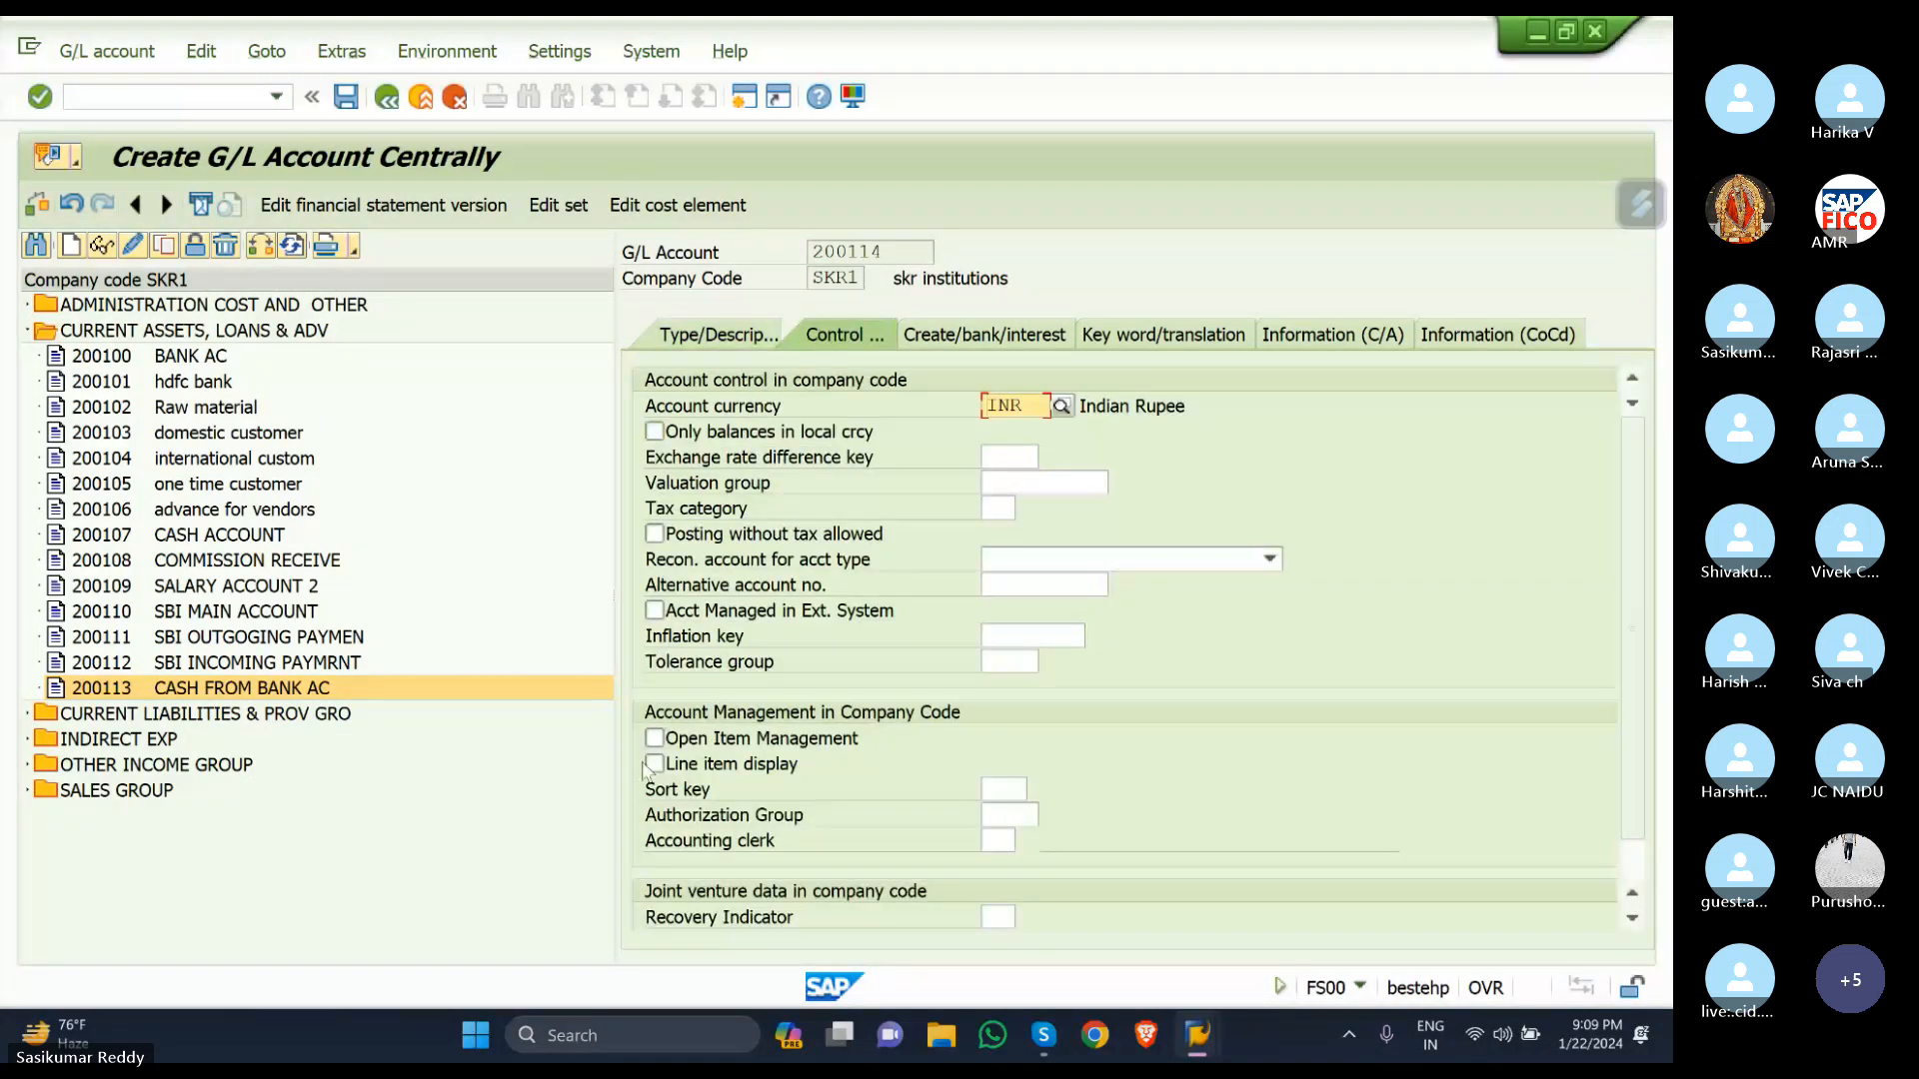
{"action": "left_click", "coordinate": [655, 765]}
{"action": "left_click", "coordinate": [1000, 791]}
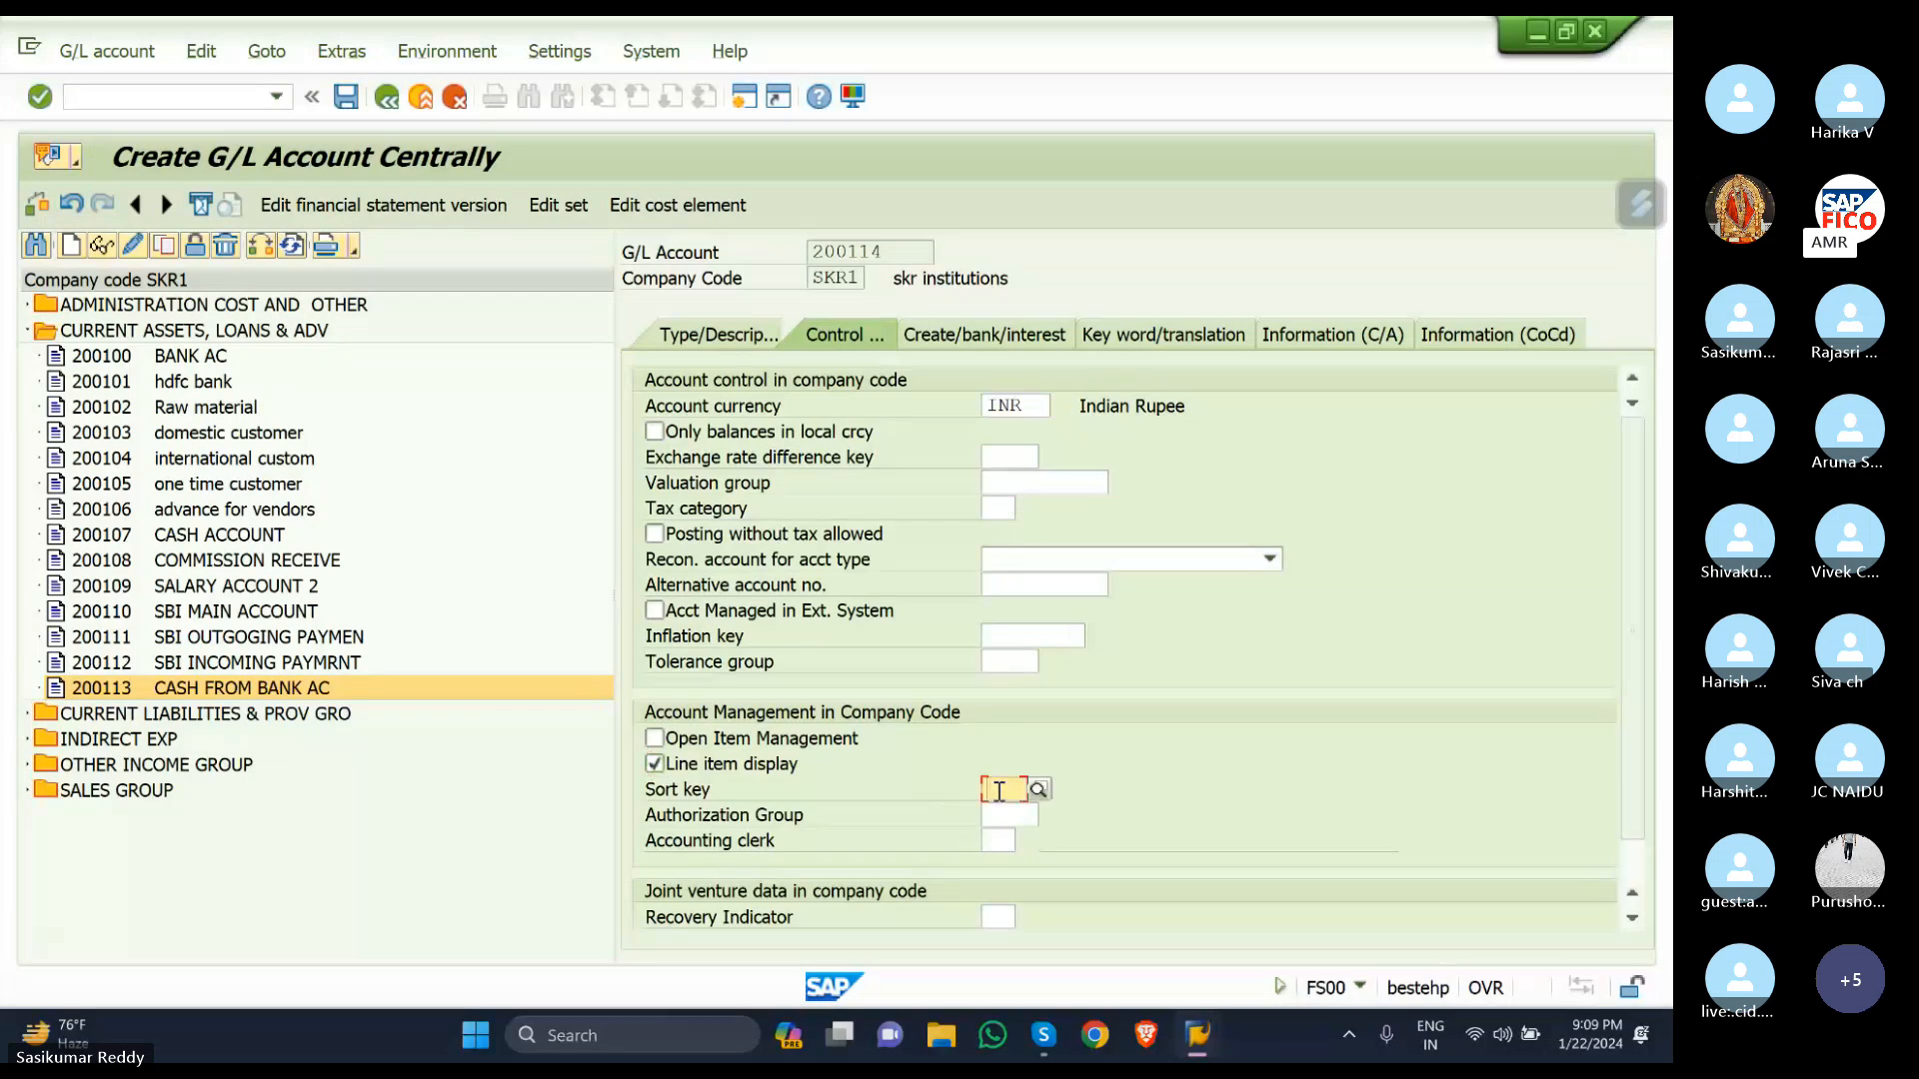
{"action": "type", "text": "001"}
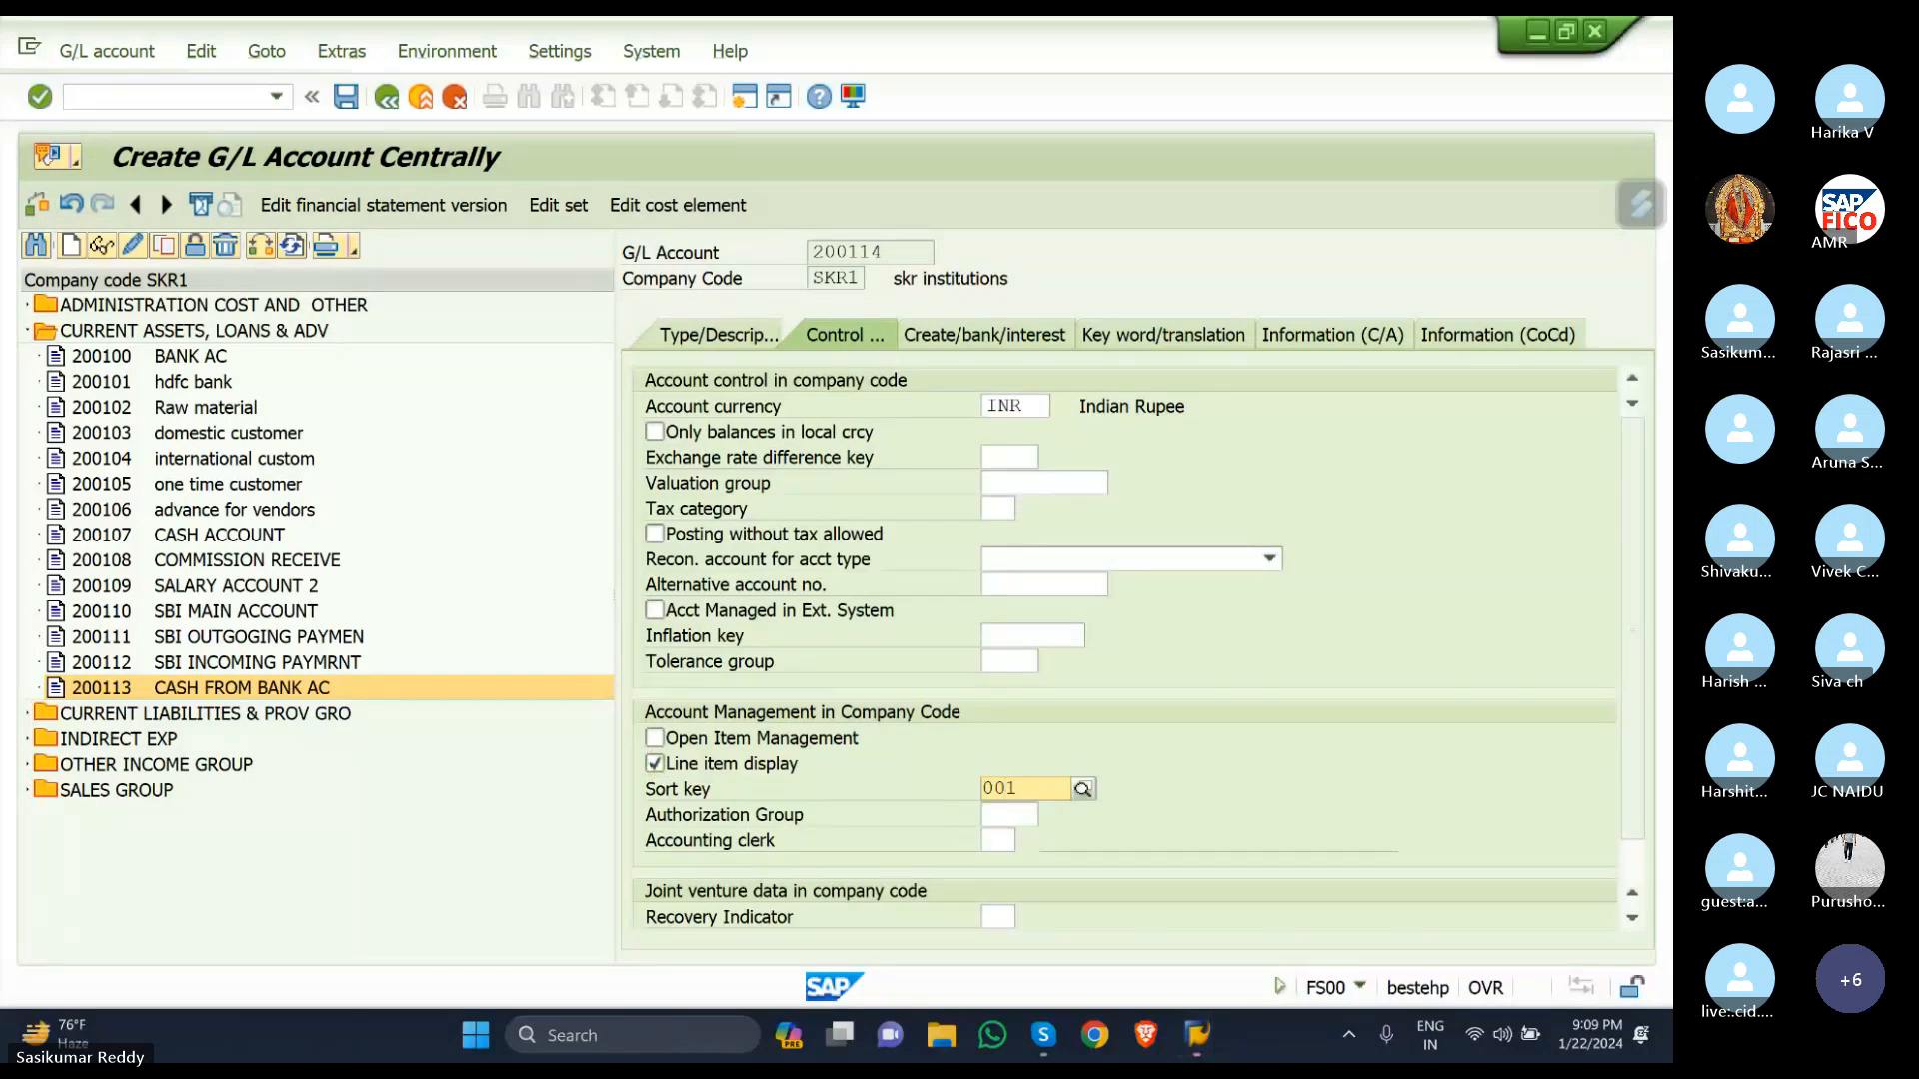
{"action": "left_click", "coordinate": [1036, 843]}
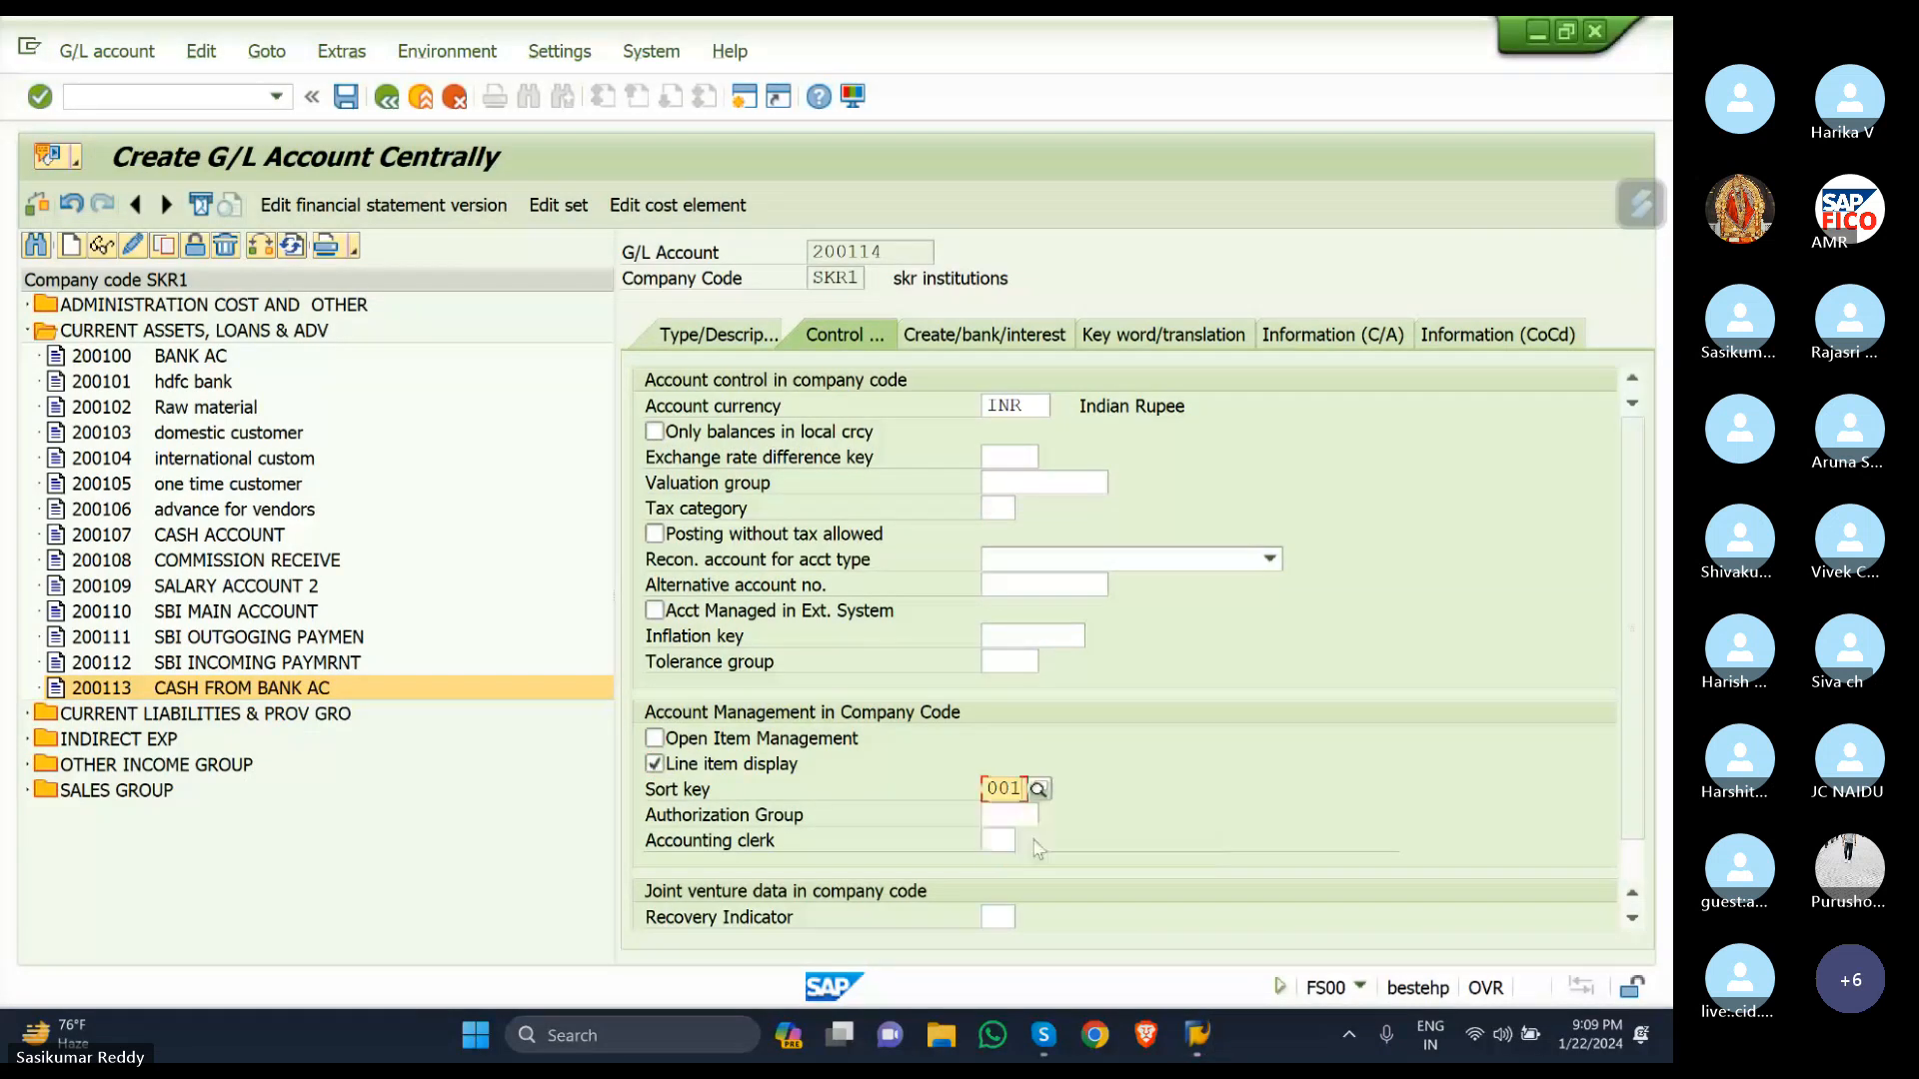
Set field status group G001 with Post automatically only enabled, and save the cash-to-bank account despite the warning.
{"action": "left_click", "coordinate": [950, 344]}
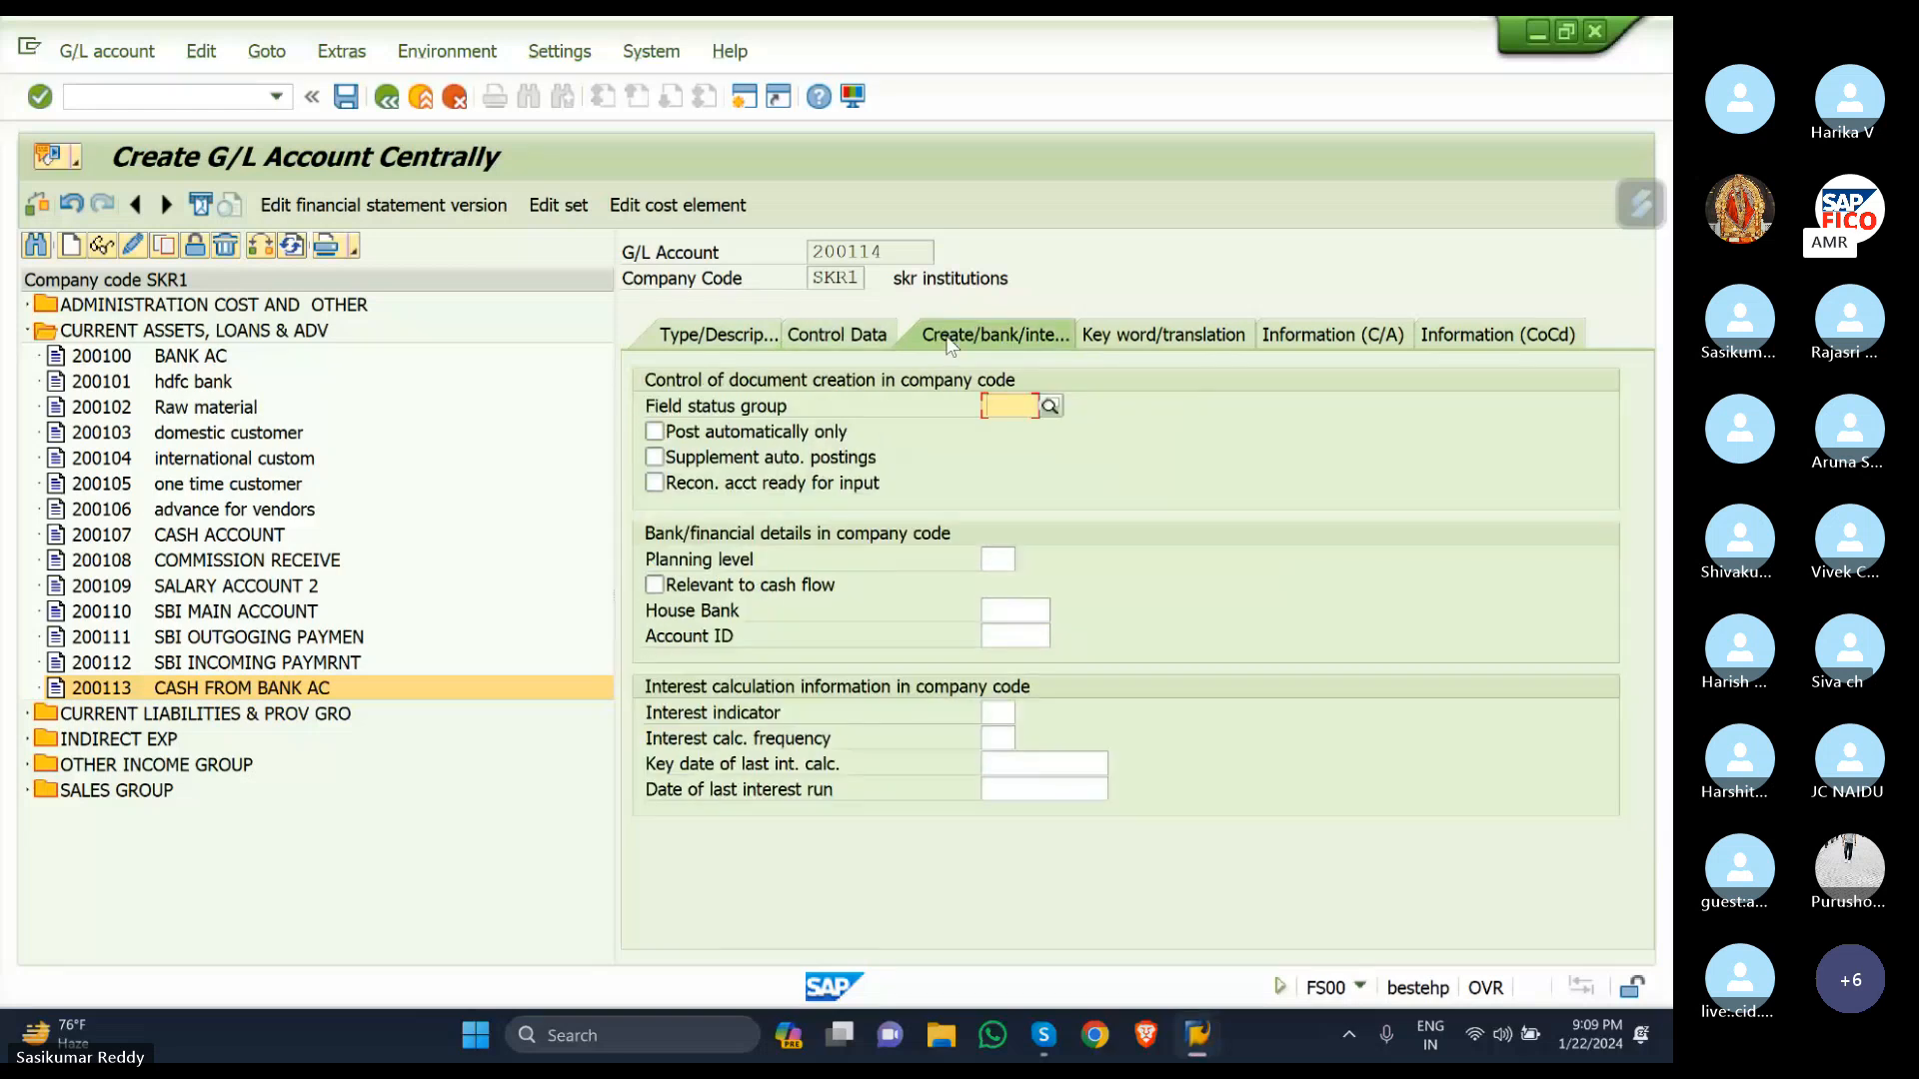
{"action": "type", "text": "G00"}
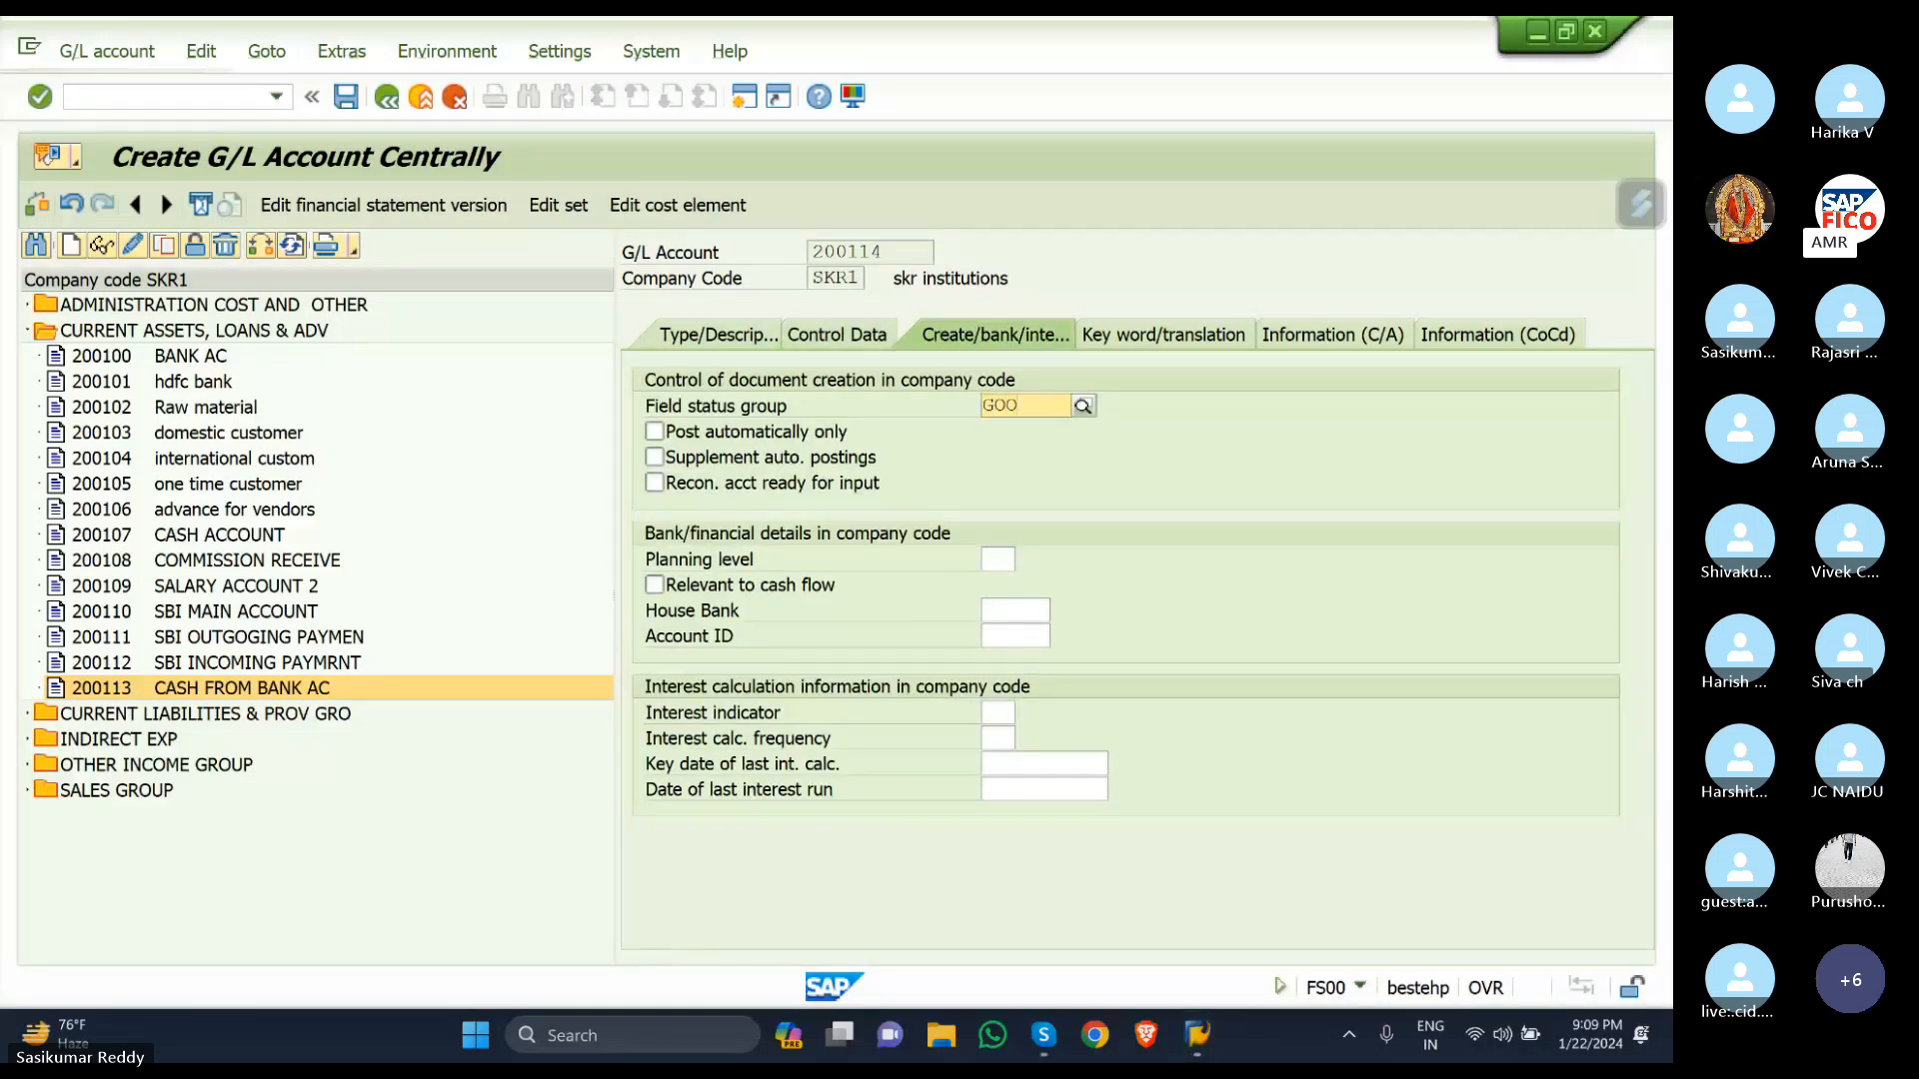
{"action": "type", "text": "1"}
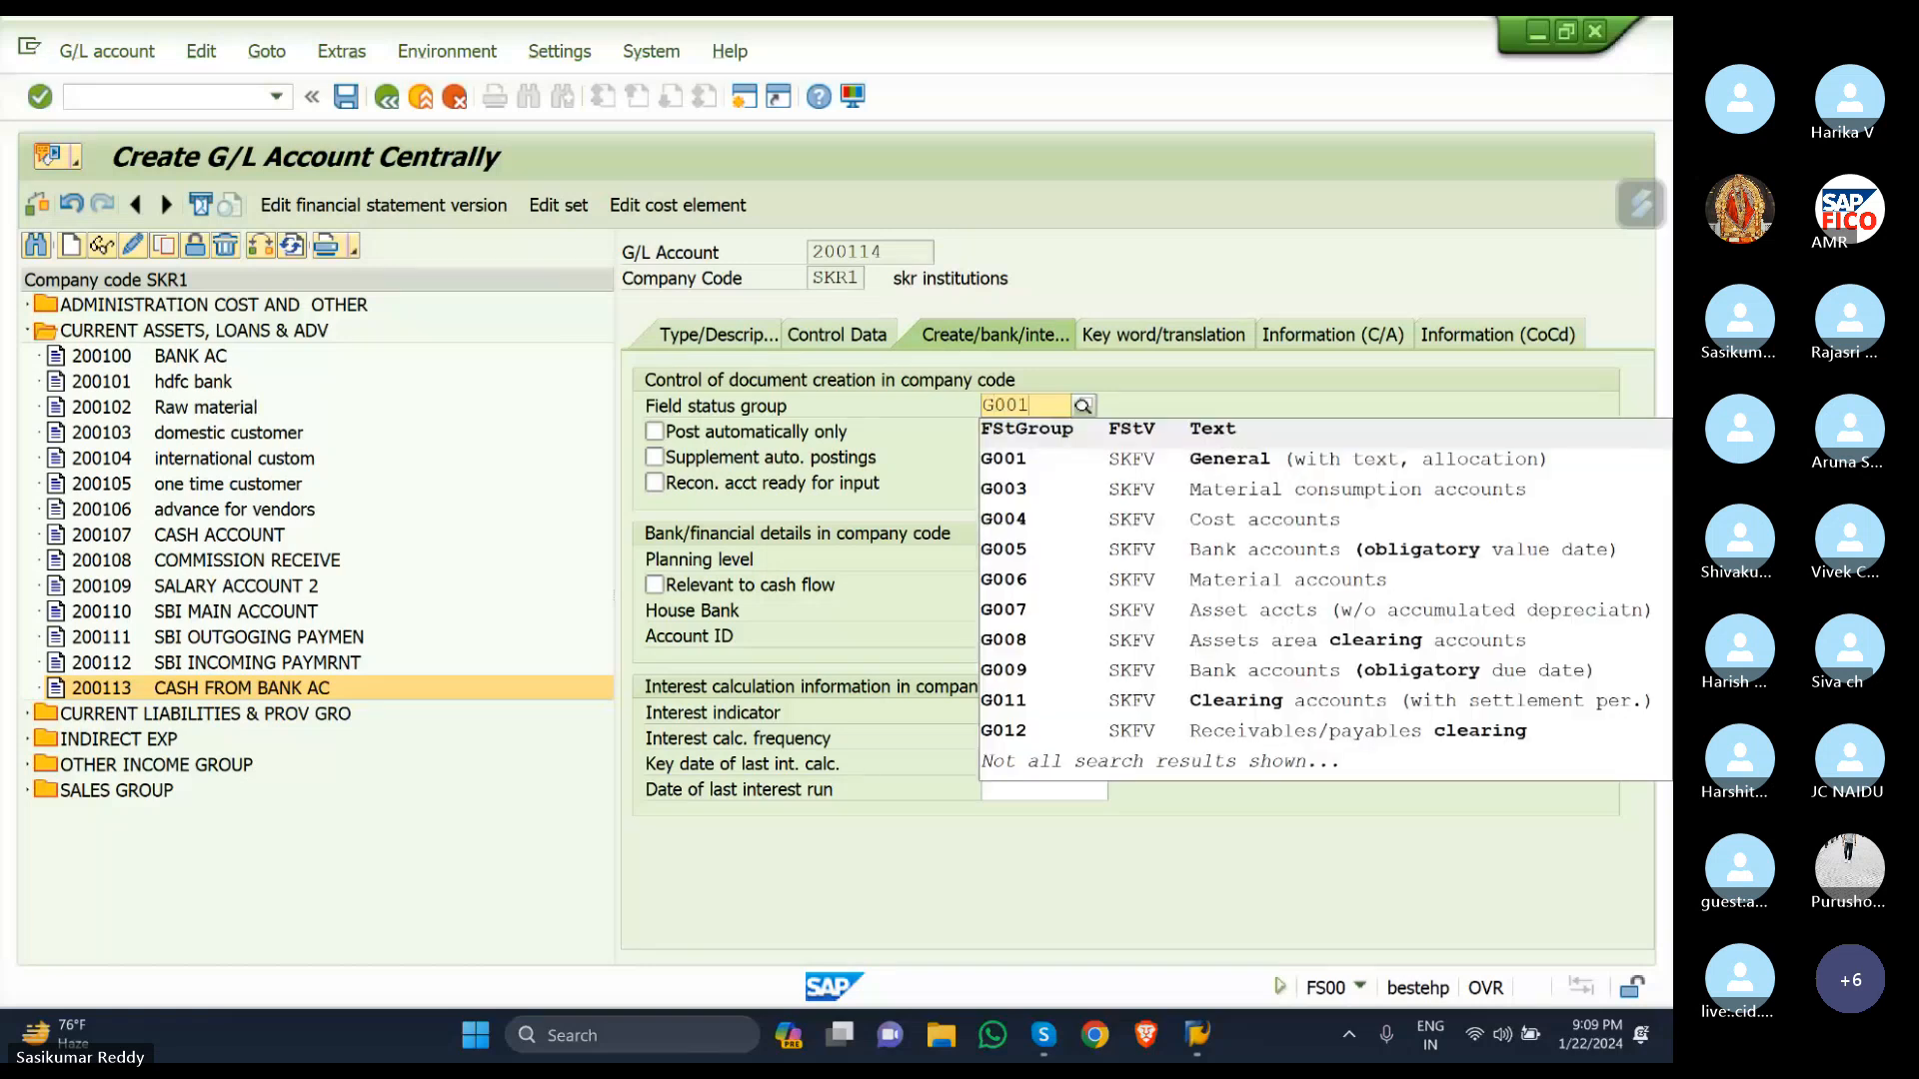
{"action": "left_click", "coordinate": [1144, 465]}
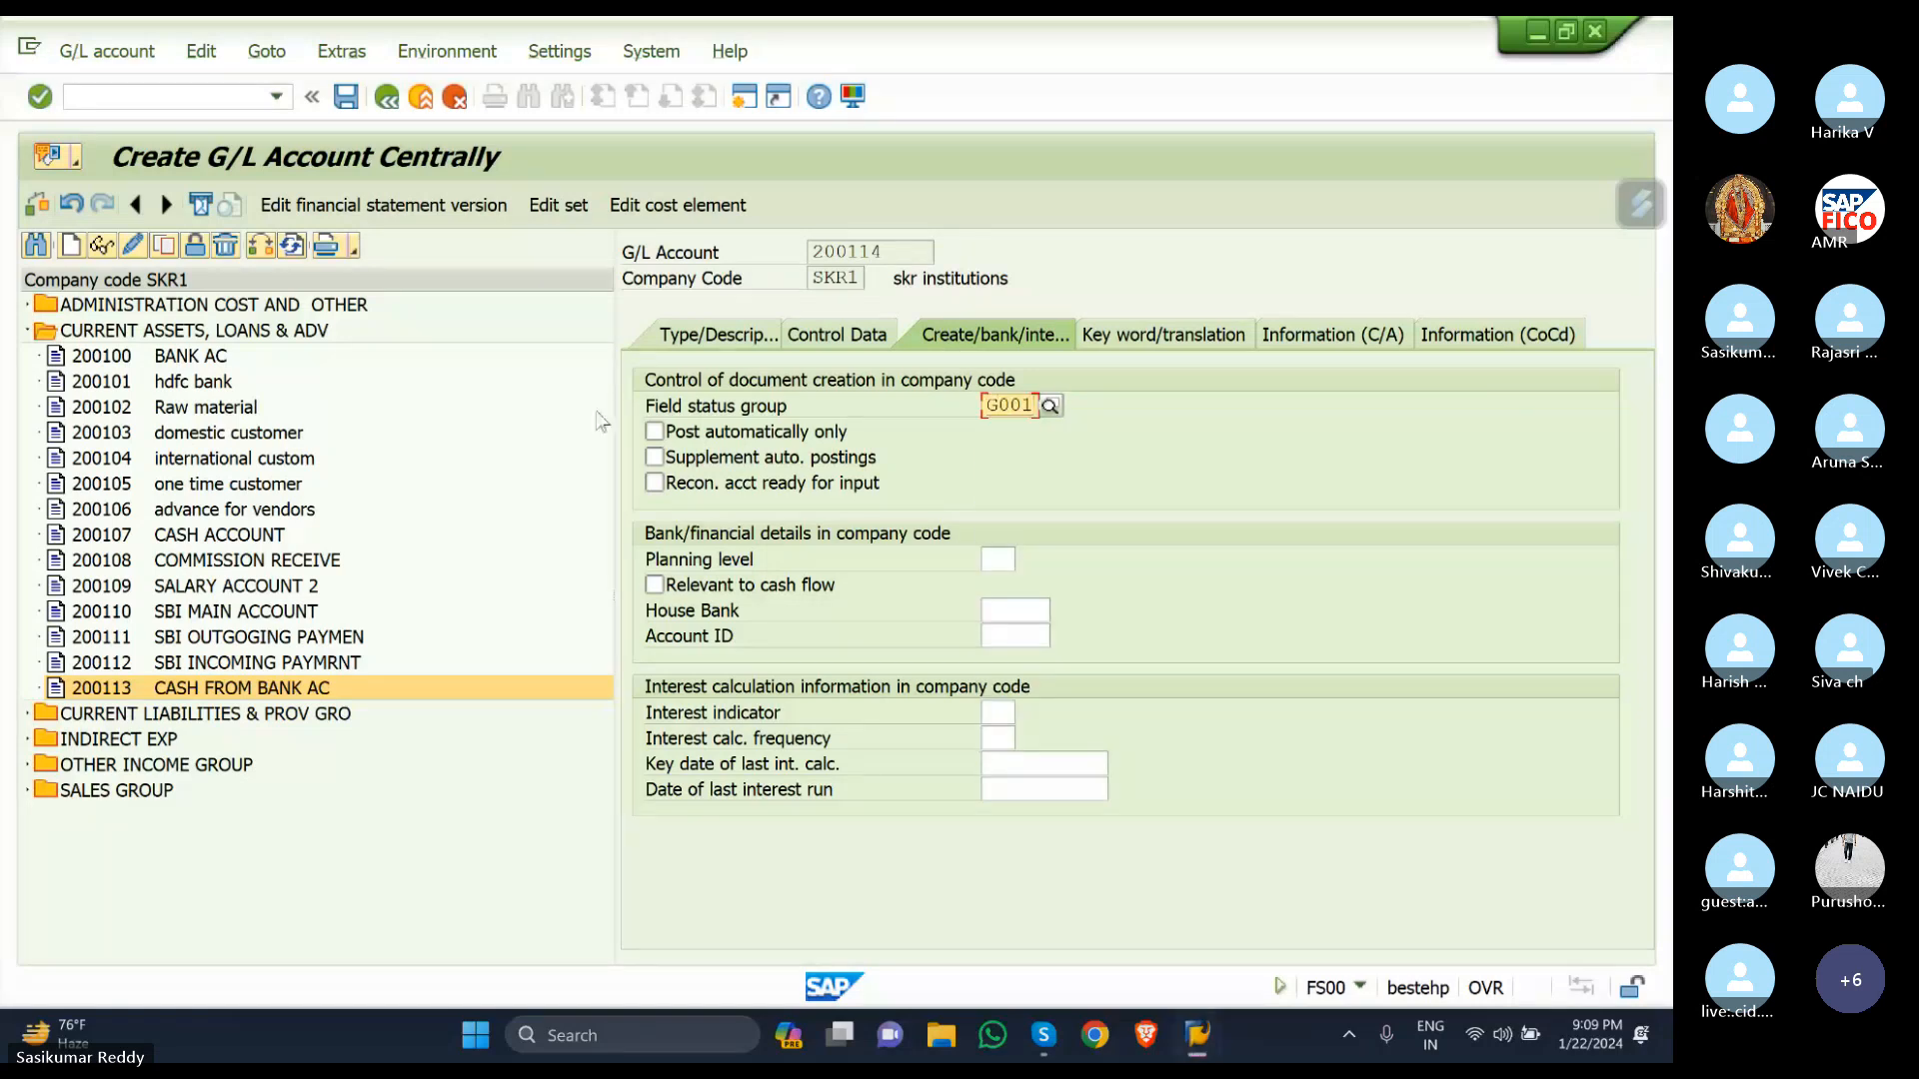
{"action": "left_click", "coordinate": [655, 432]}
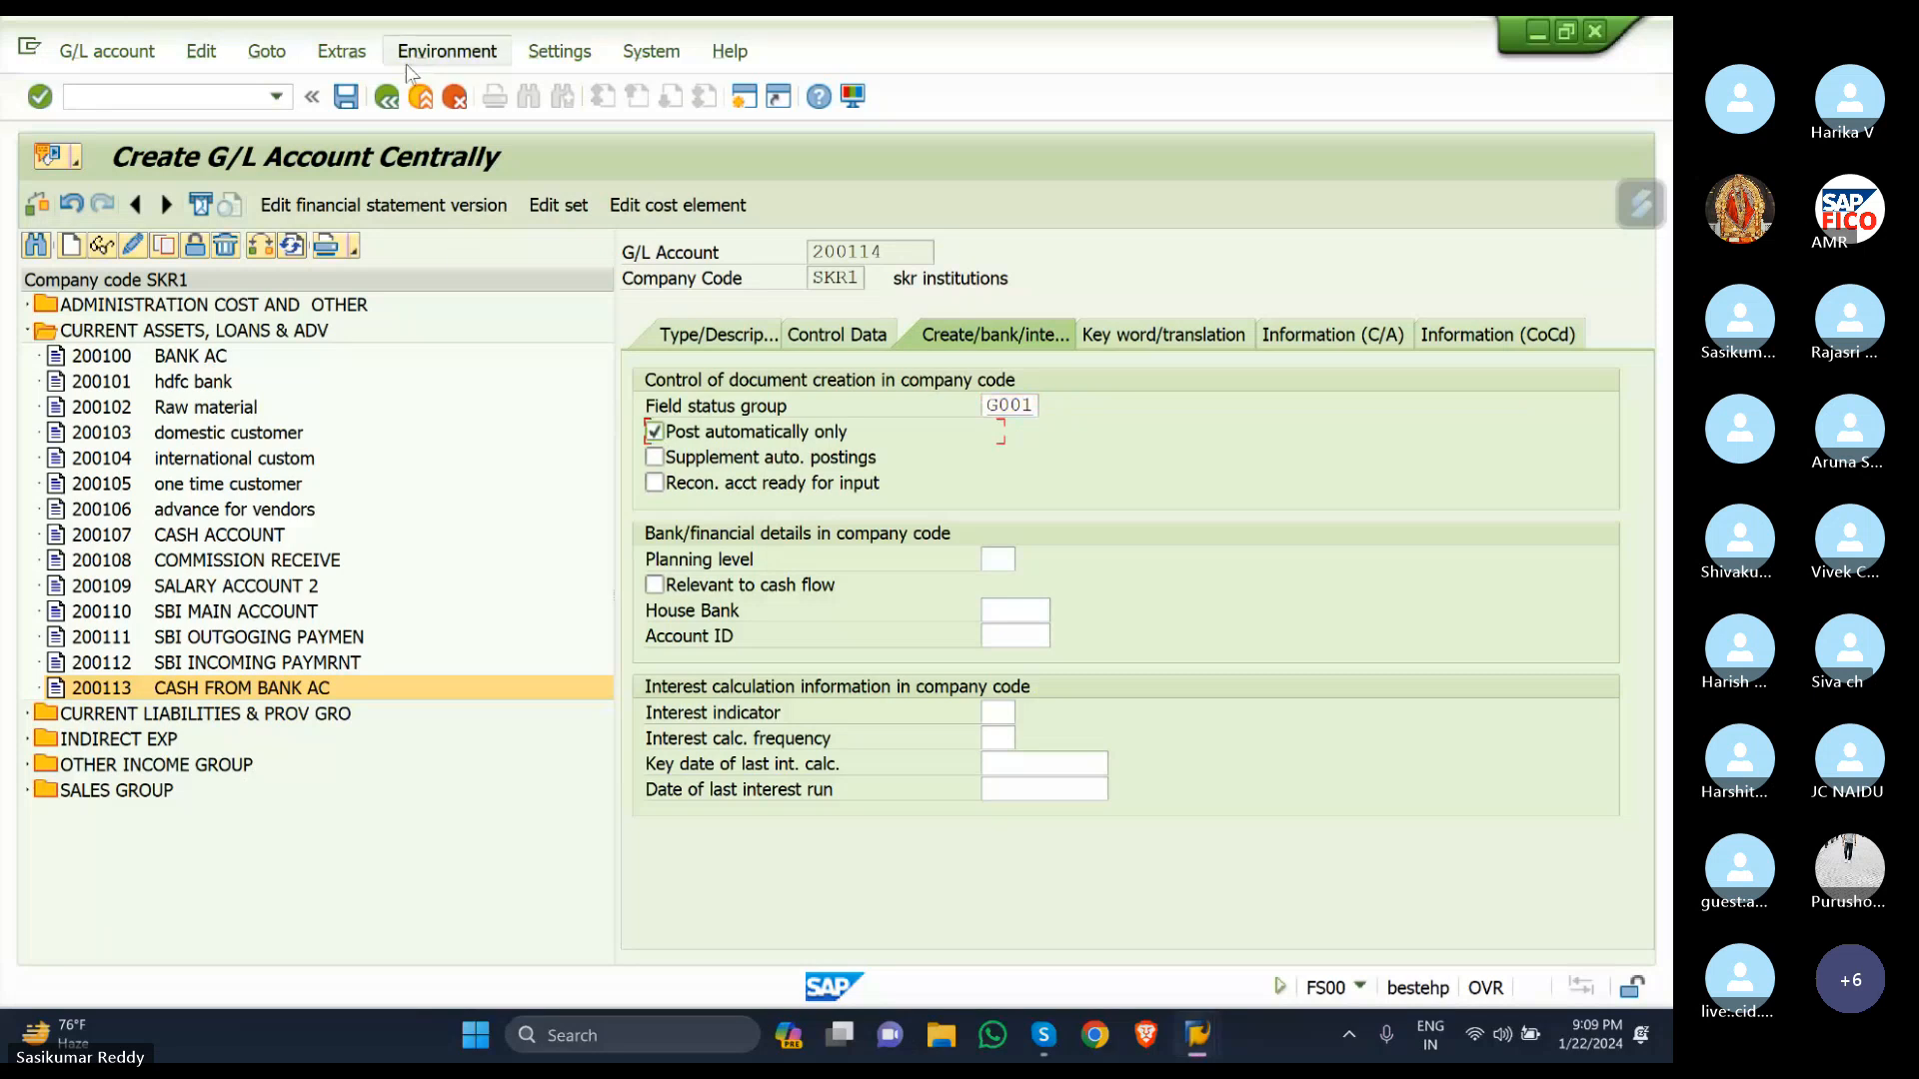
{"action": "left_click", "coordinate": [341, 104]}
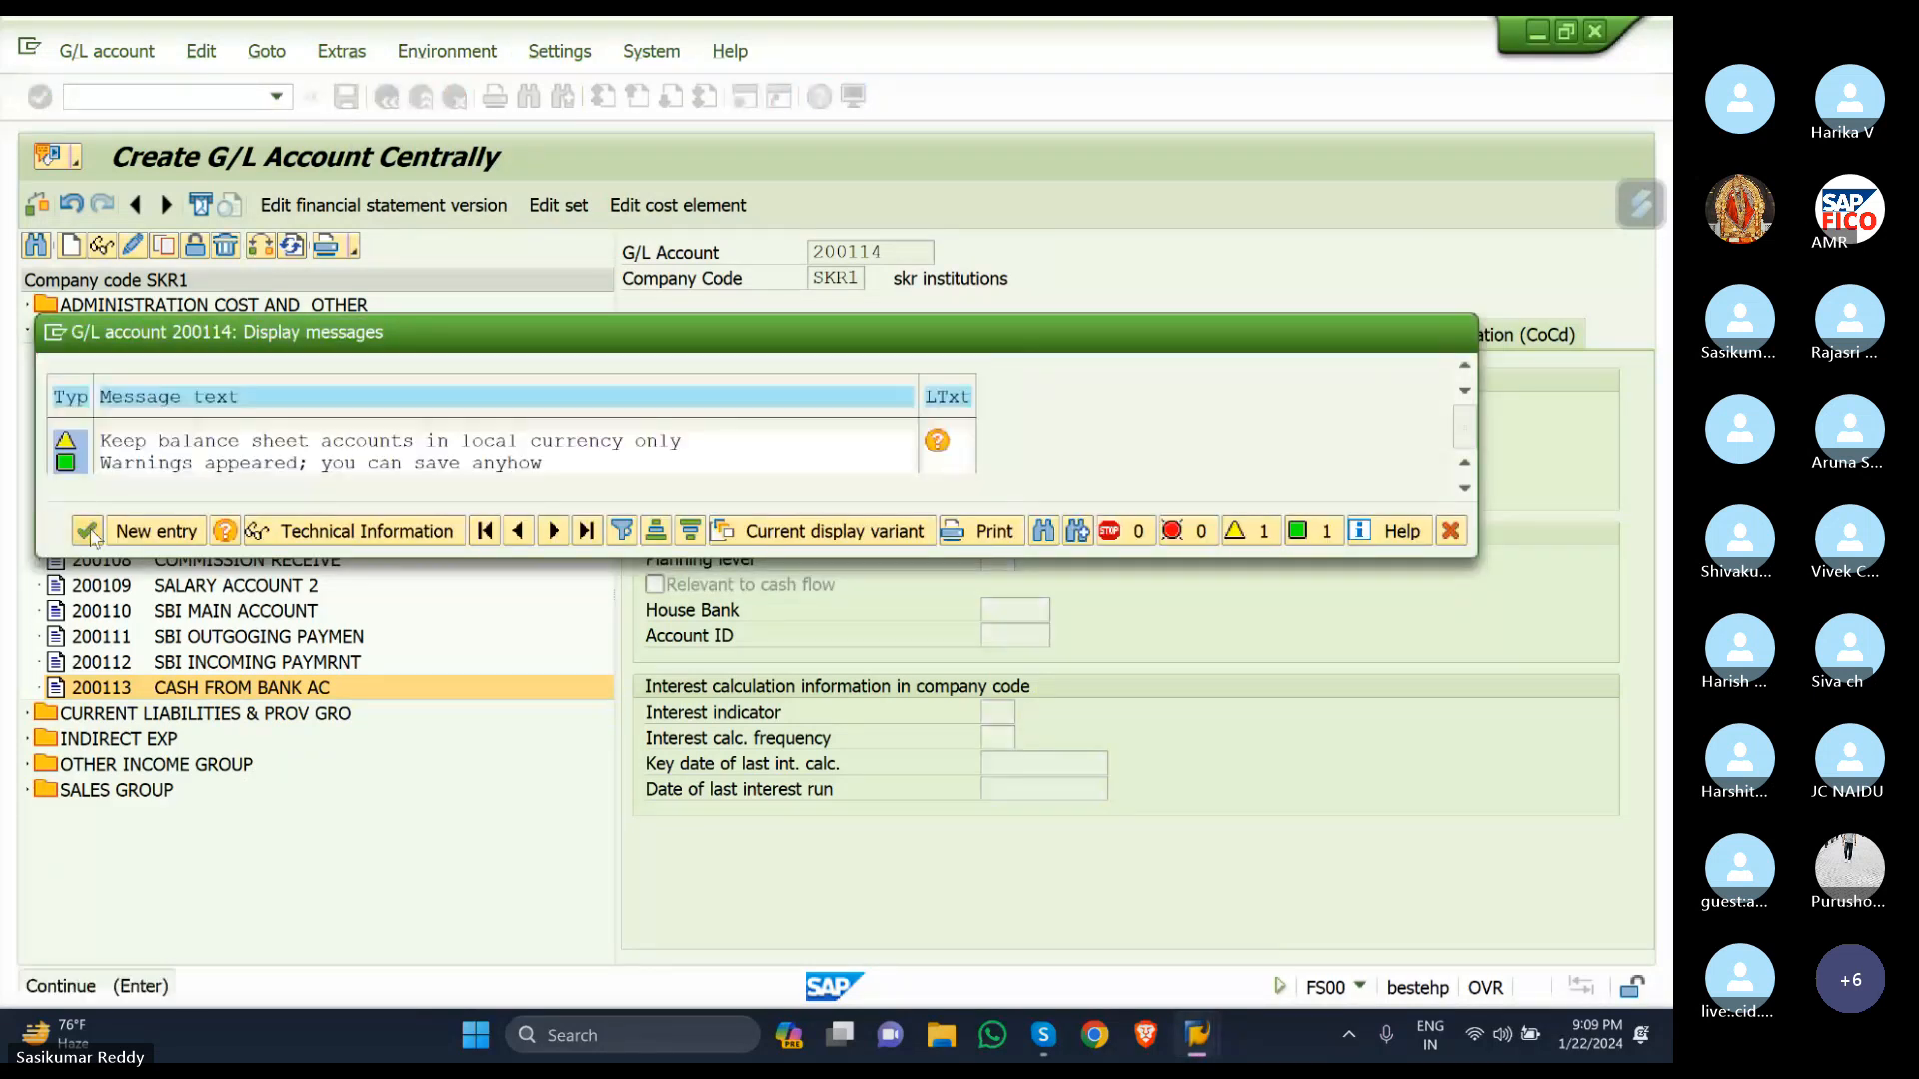
{"action": "left_click", "coordinate": [87, 528]}
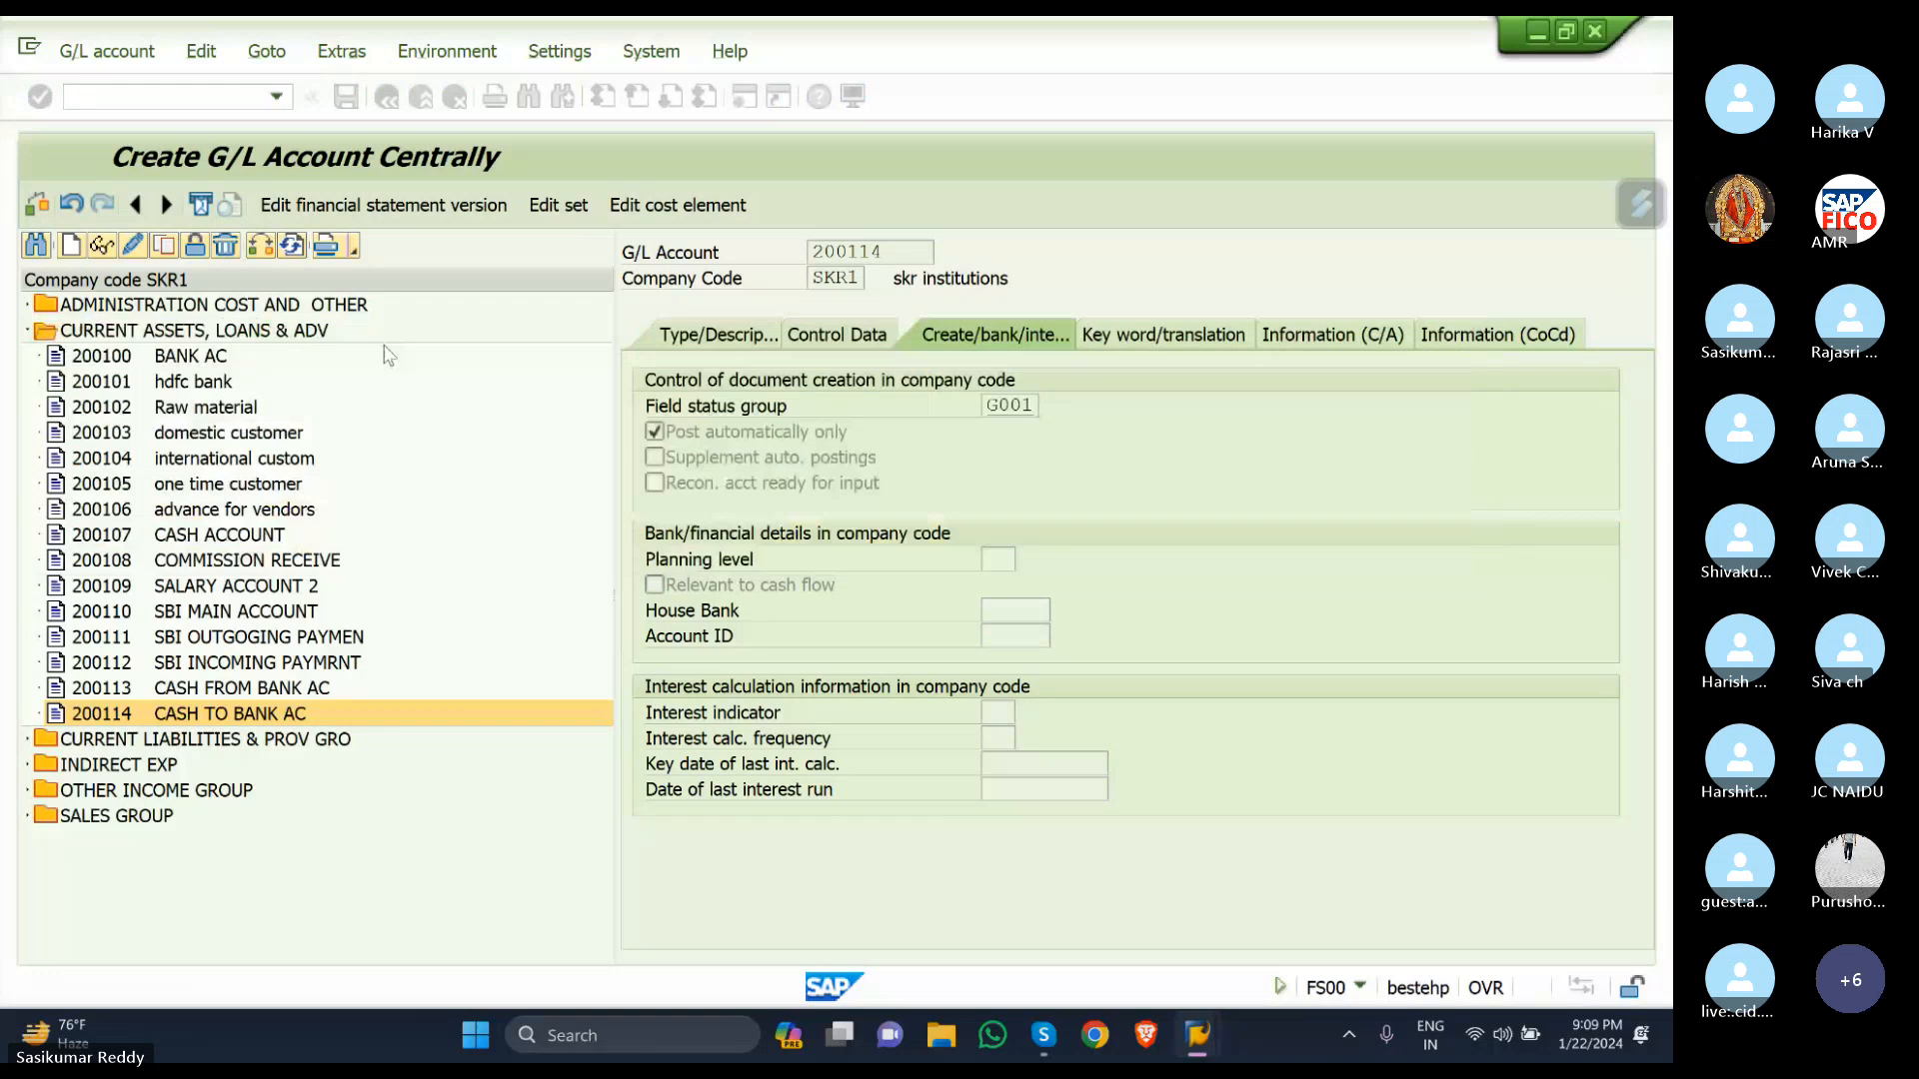
Start another G/L account in company code SKR1, numbered one above the CASH TO BANK AC account.
{"action": "left_click", "coordinate": [74, 245]}
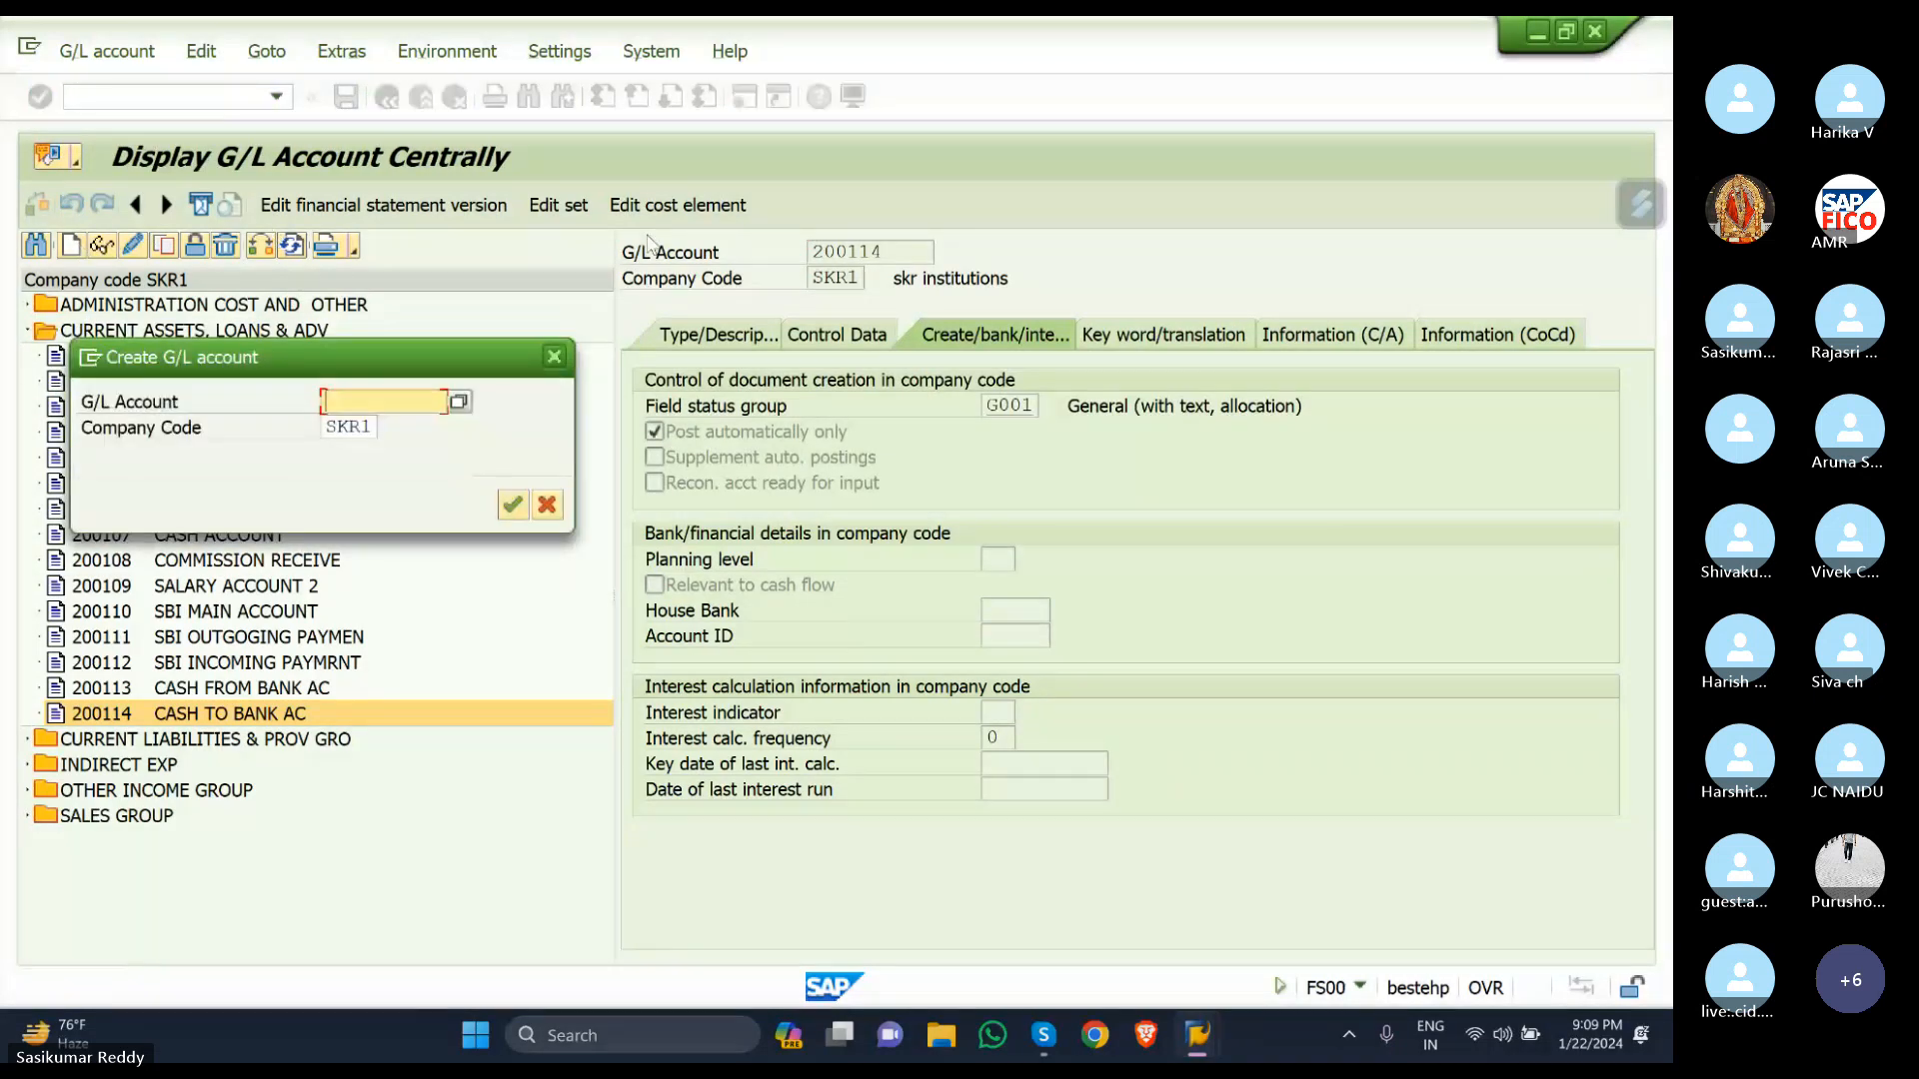
{"action": "type", "text": "200"}
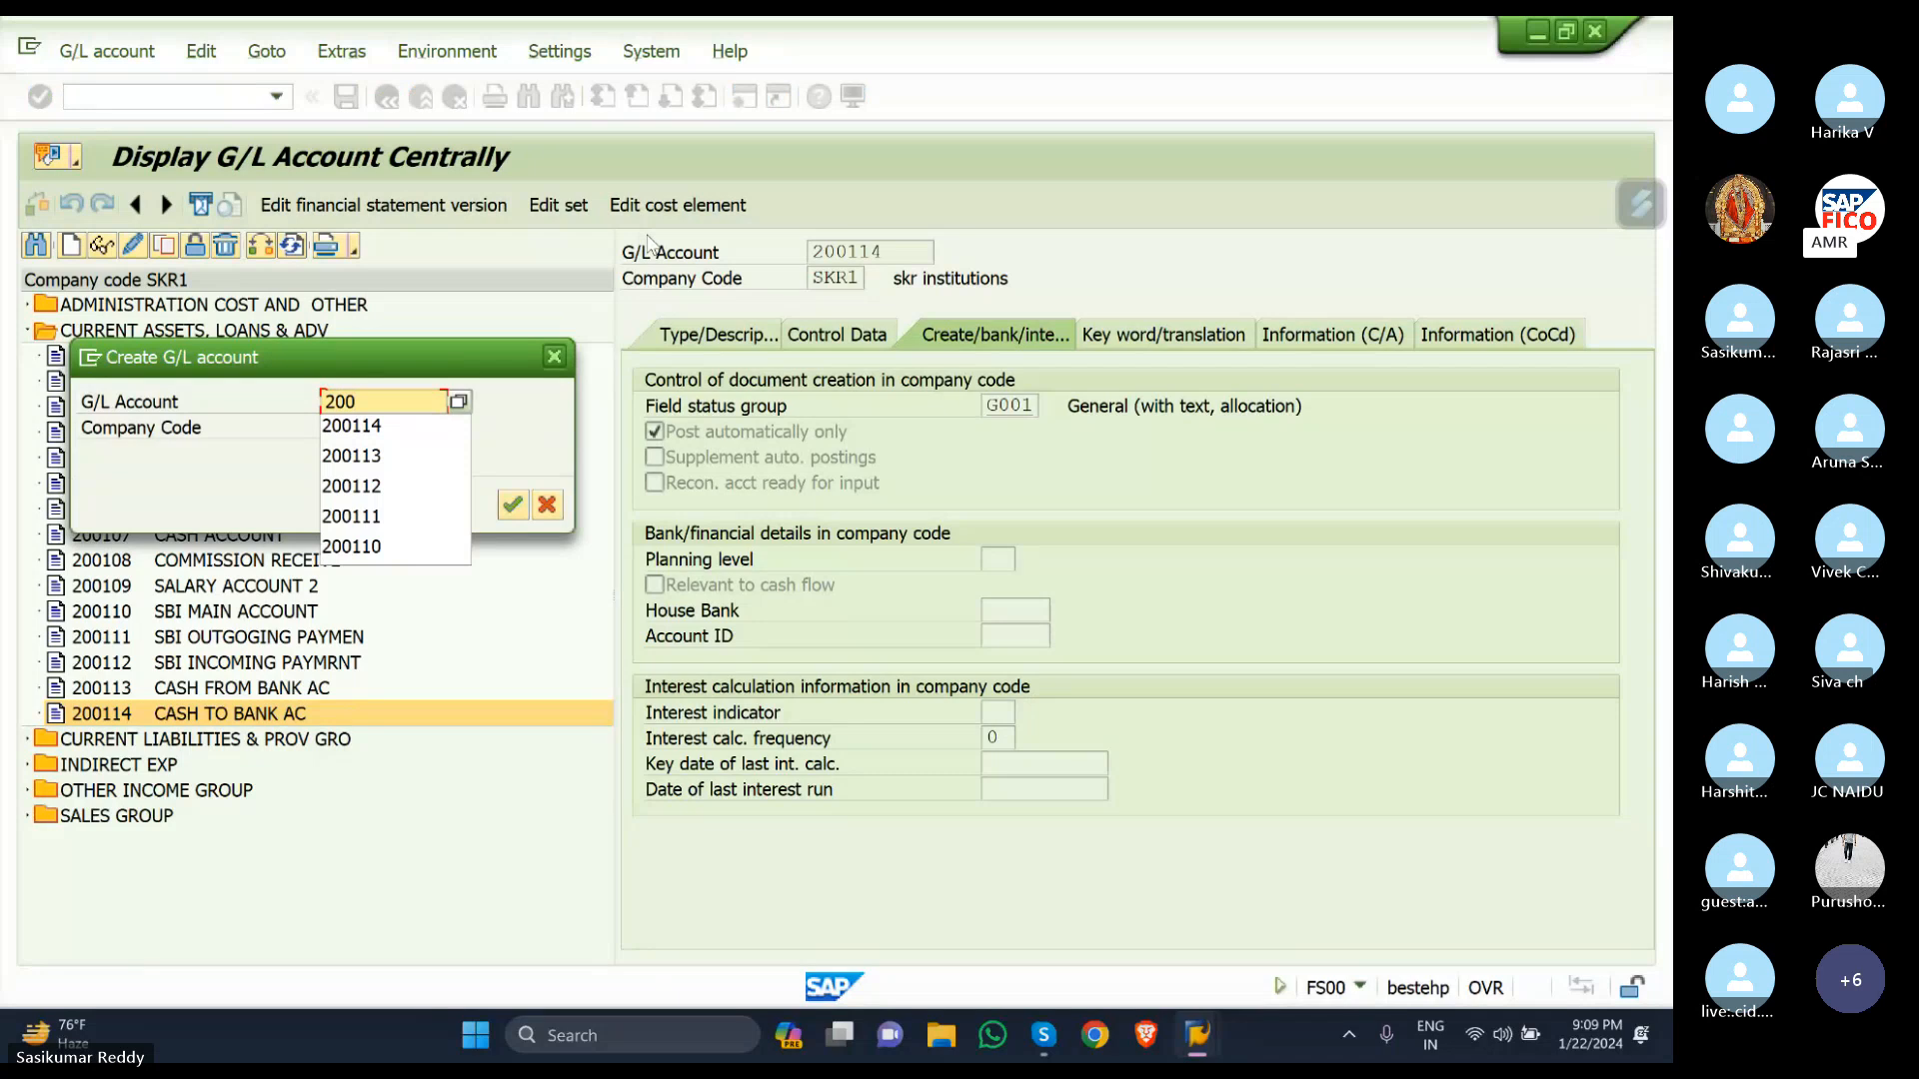
{"action": "type", "text": "115"}
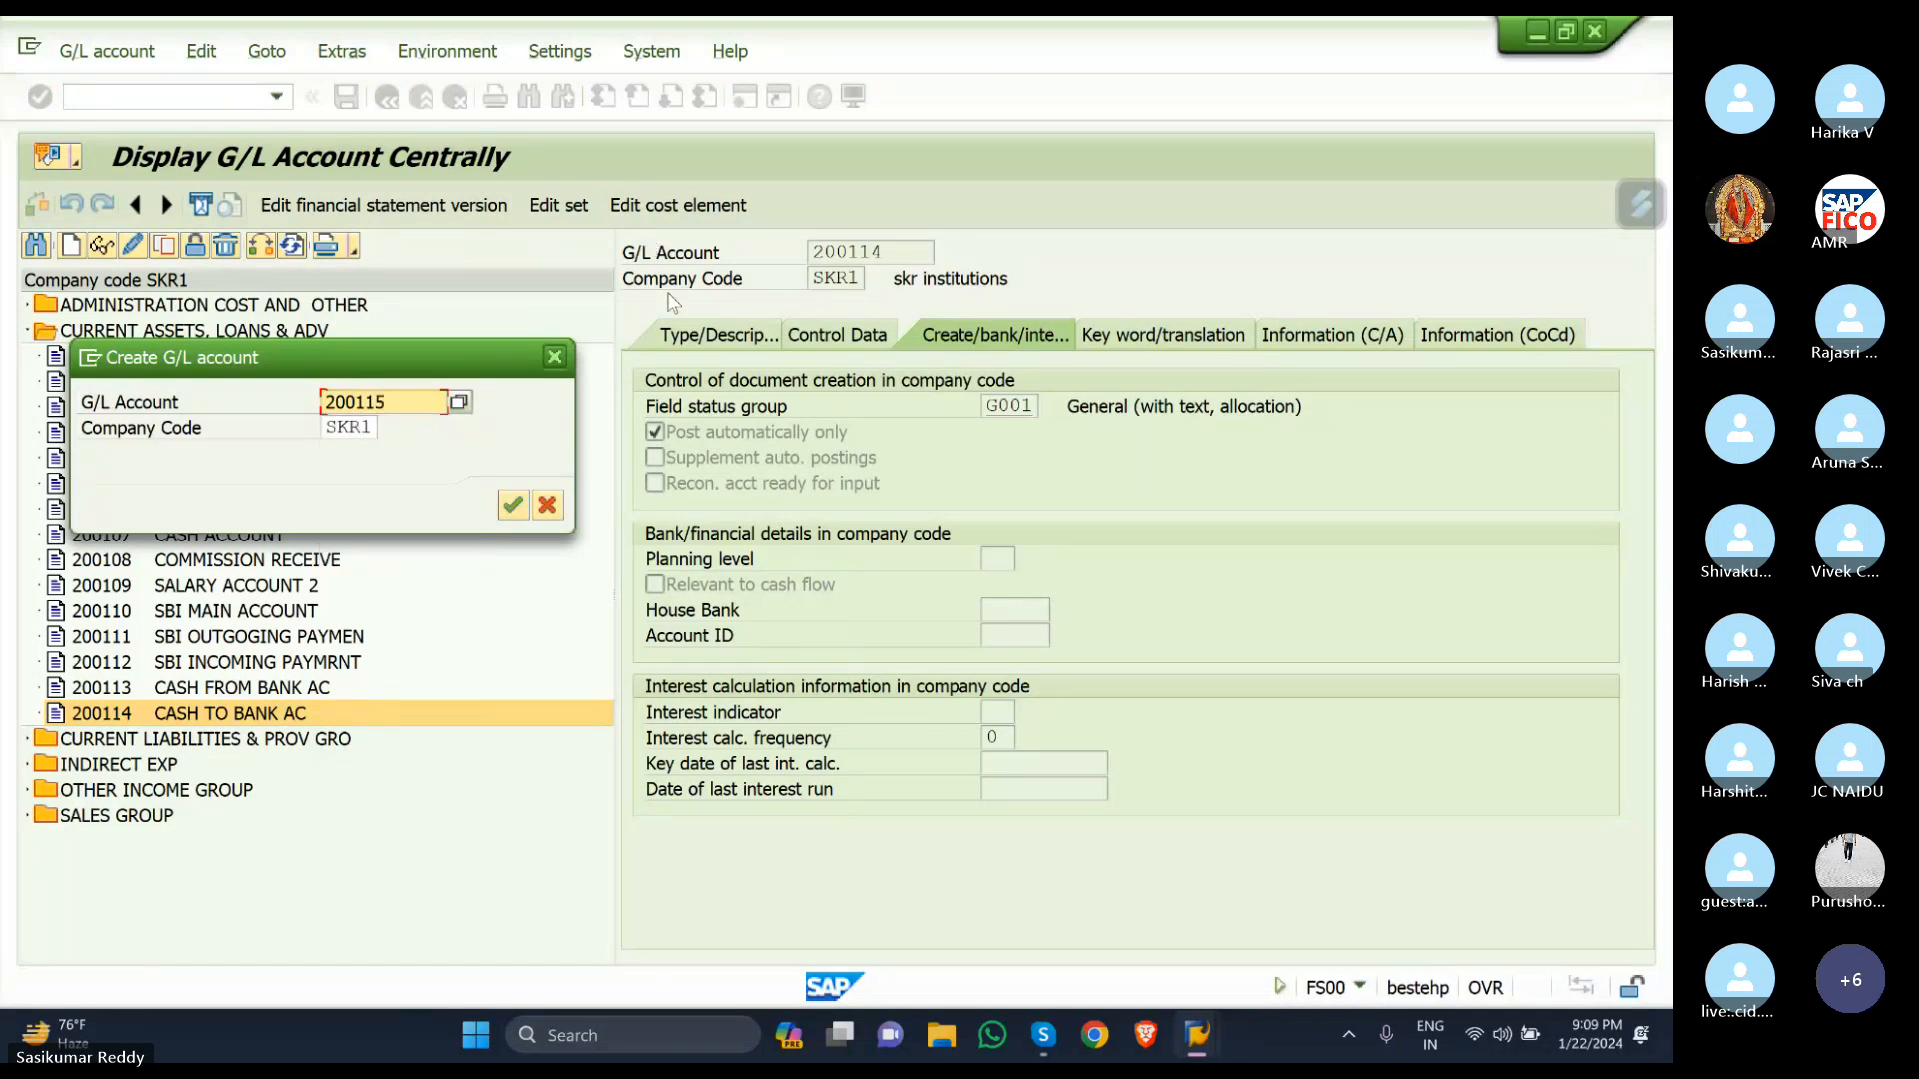
{"action": "left_click", "coordinate": [516, 506]}
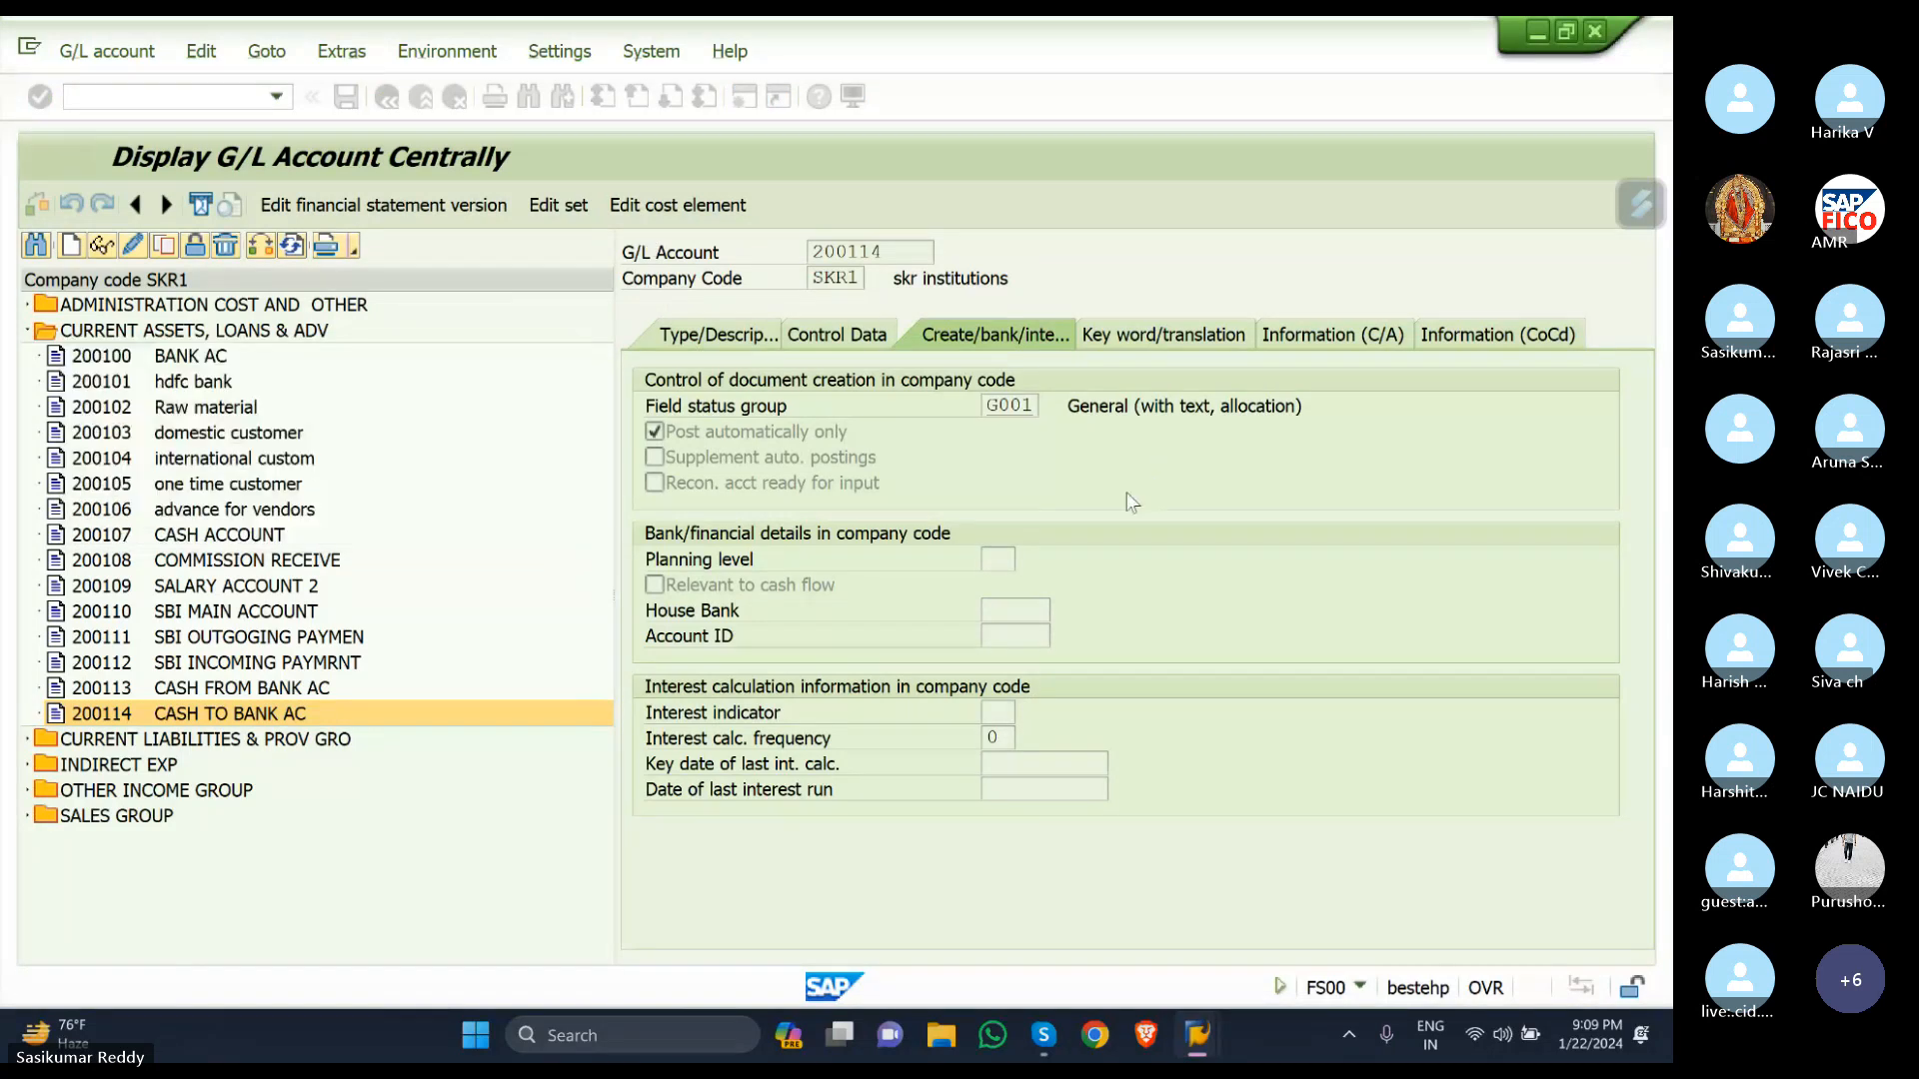
Assign the new account to the CURRENT ASSETS, LOANS & ADV group and open the petty cash outline in Skype.
{"action": "left_click", "coordinate": [750, 340]}
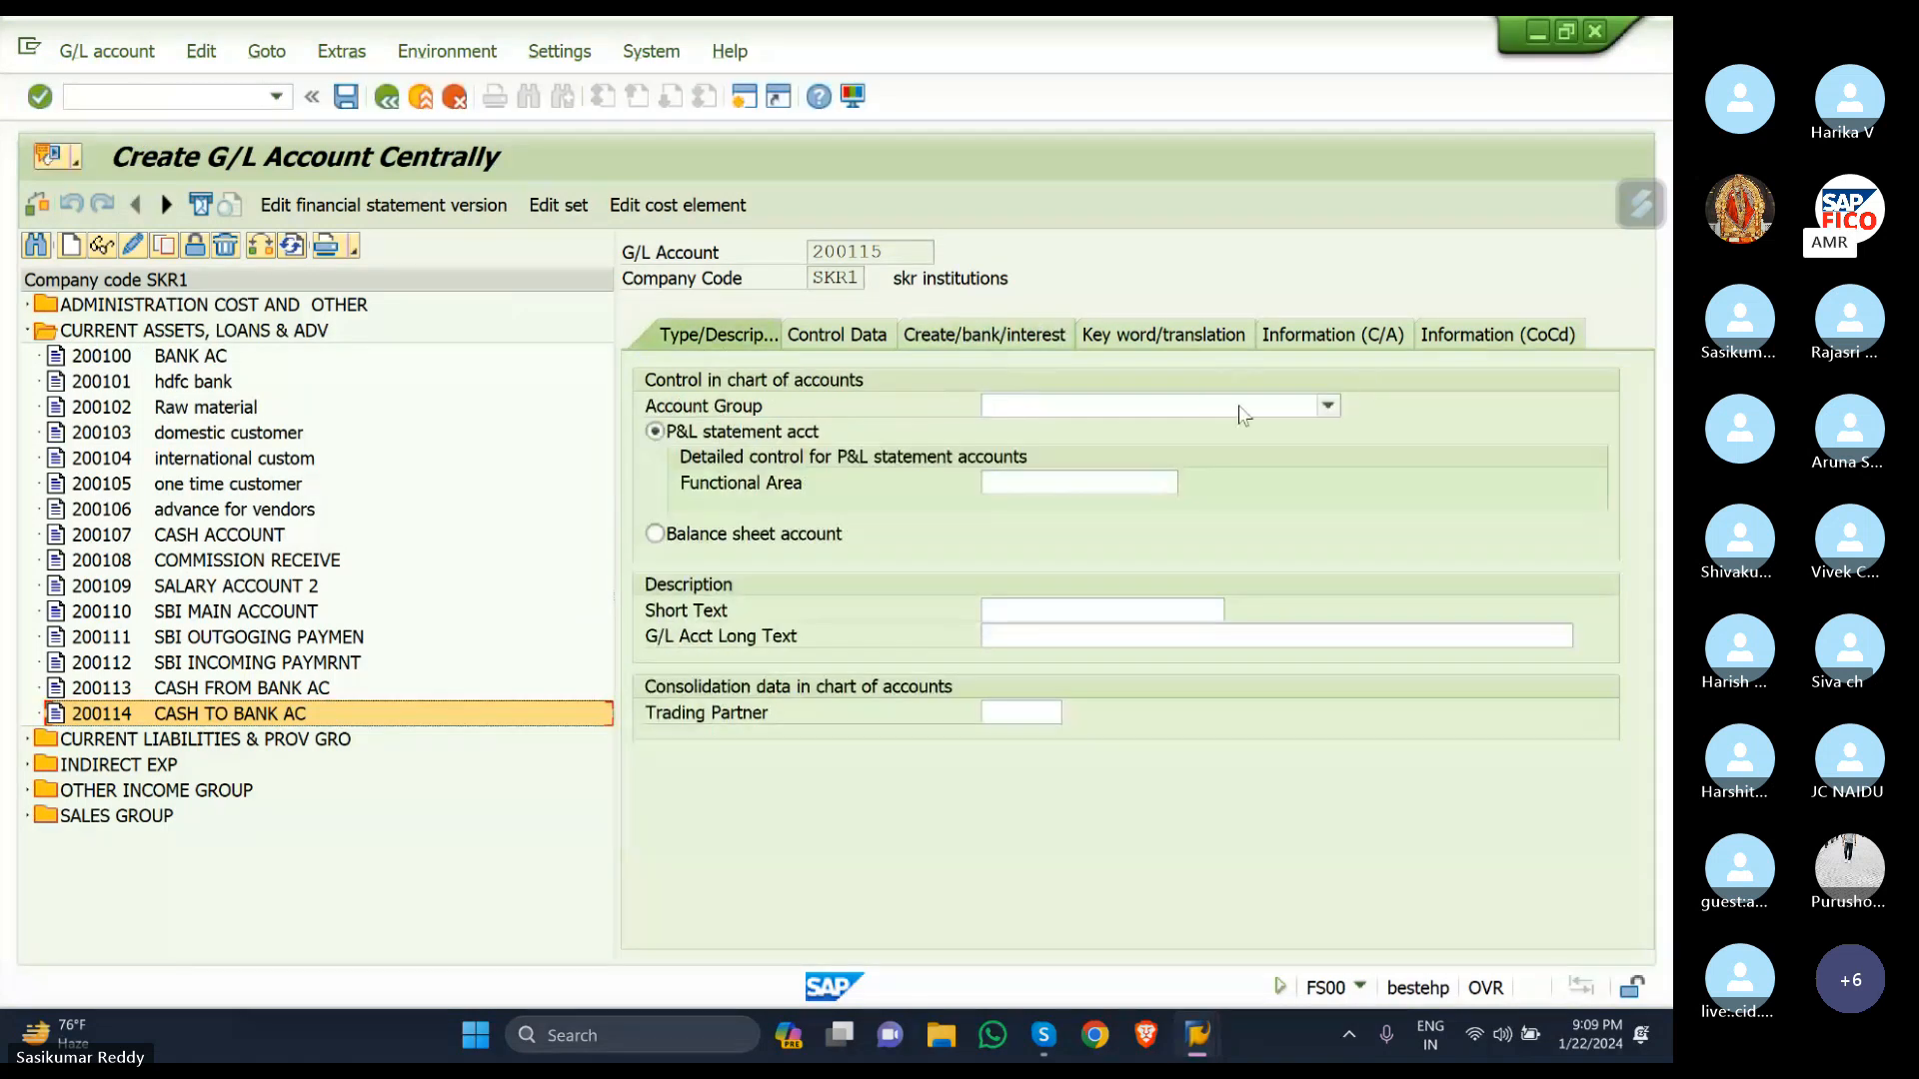
{"action": "left_click", "coordinate": [1327, 404]}
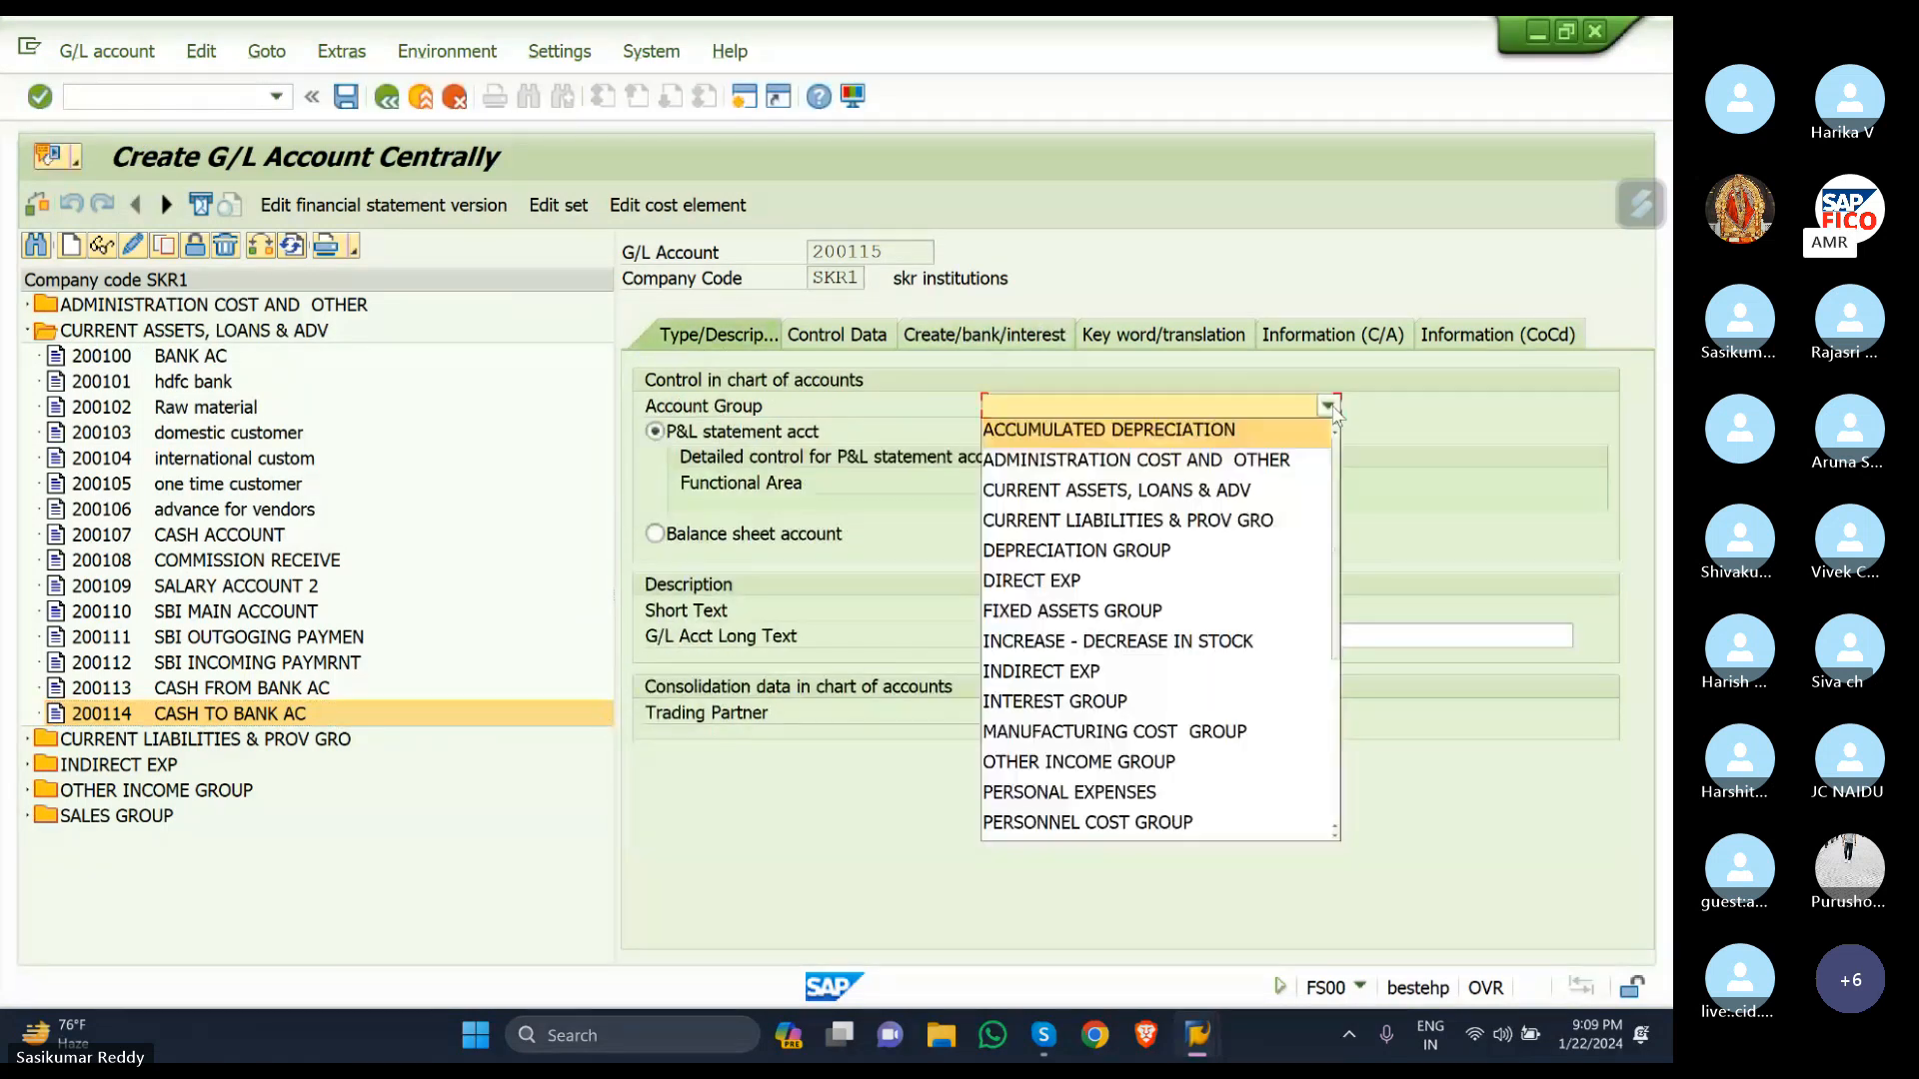
{"action": "left_click", "coordinate": [1089, 490]}
{"action": "mouse_move", "coordinate": [1055, 1045]}
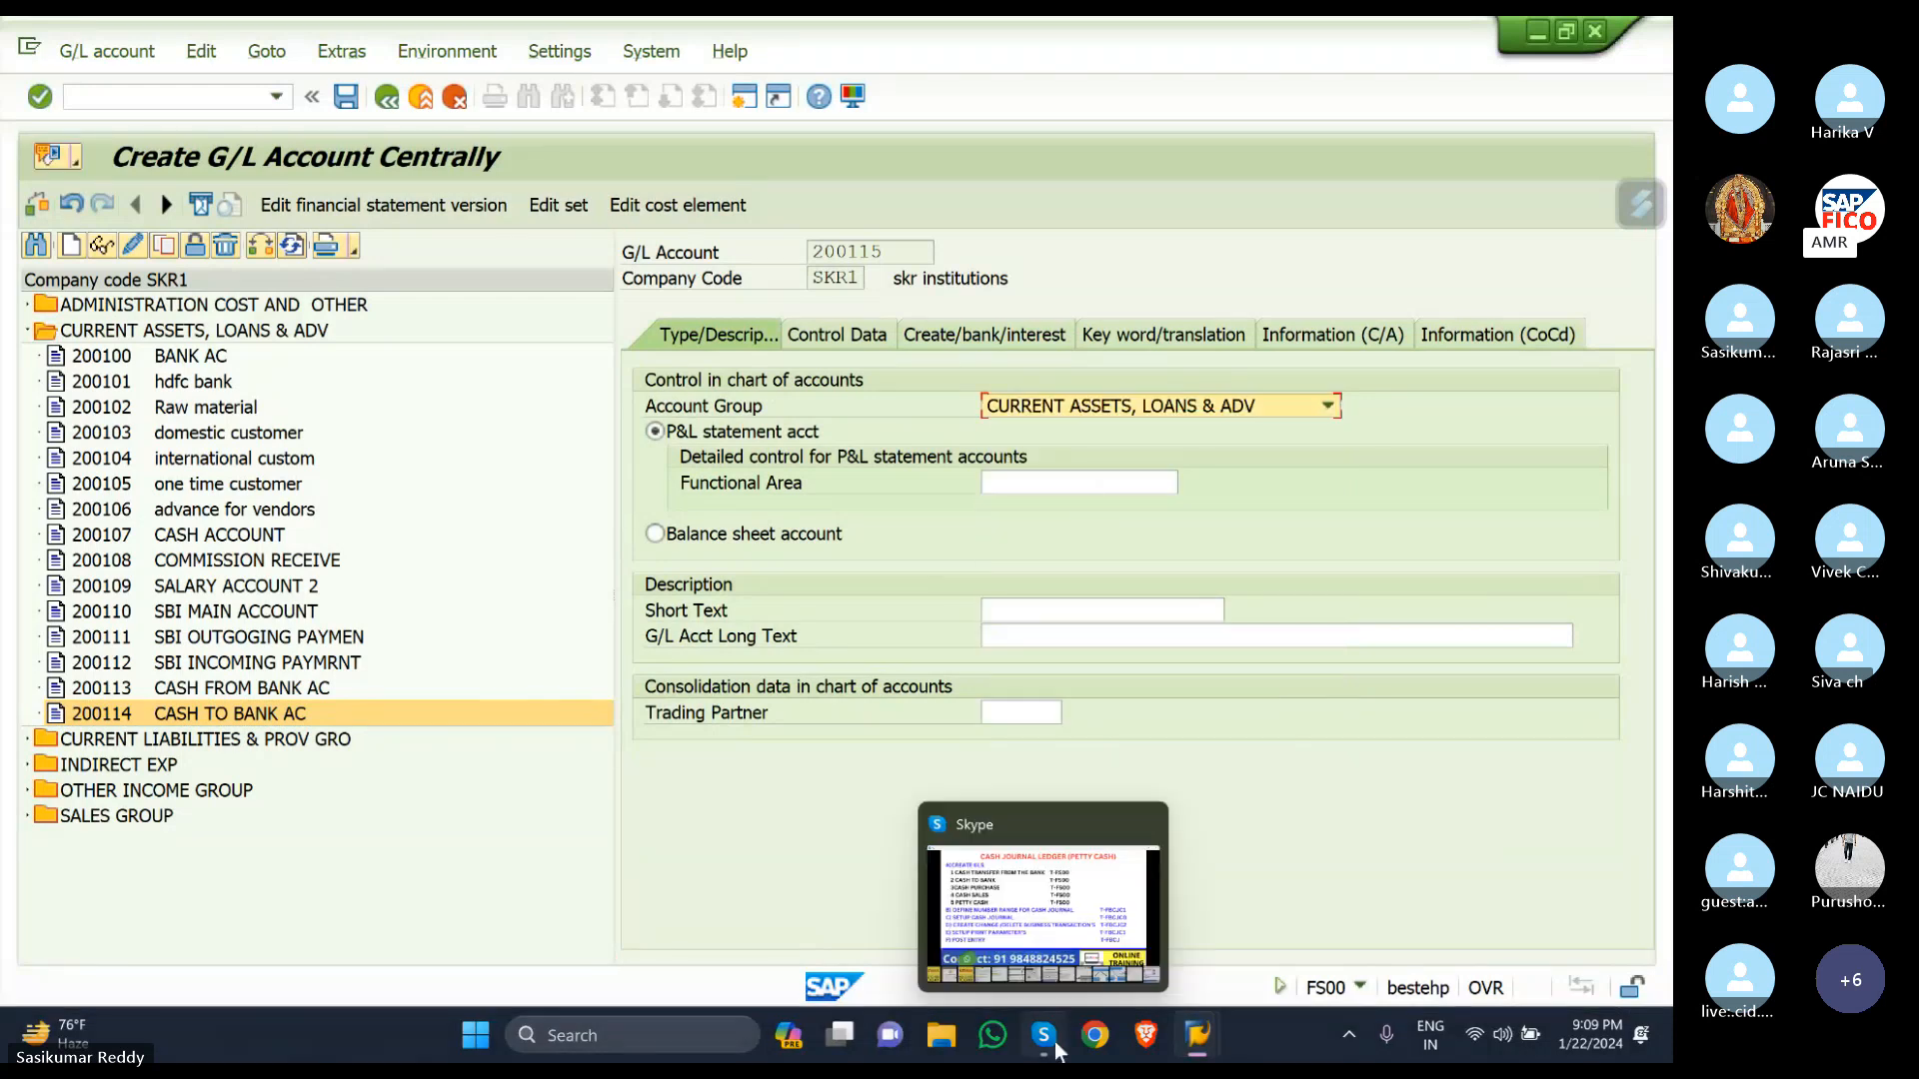
{"action": "left_click", "coordinate": [1047, 949]}
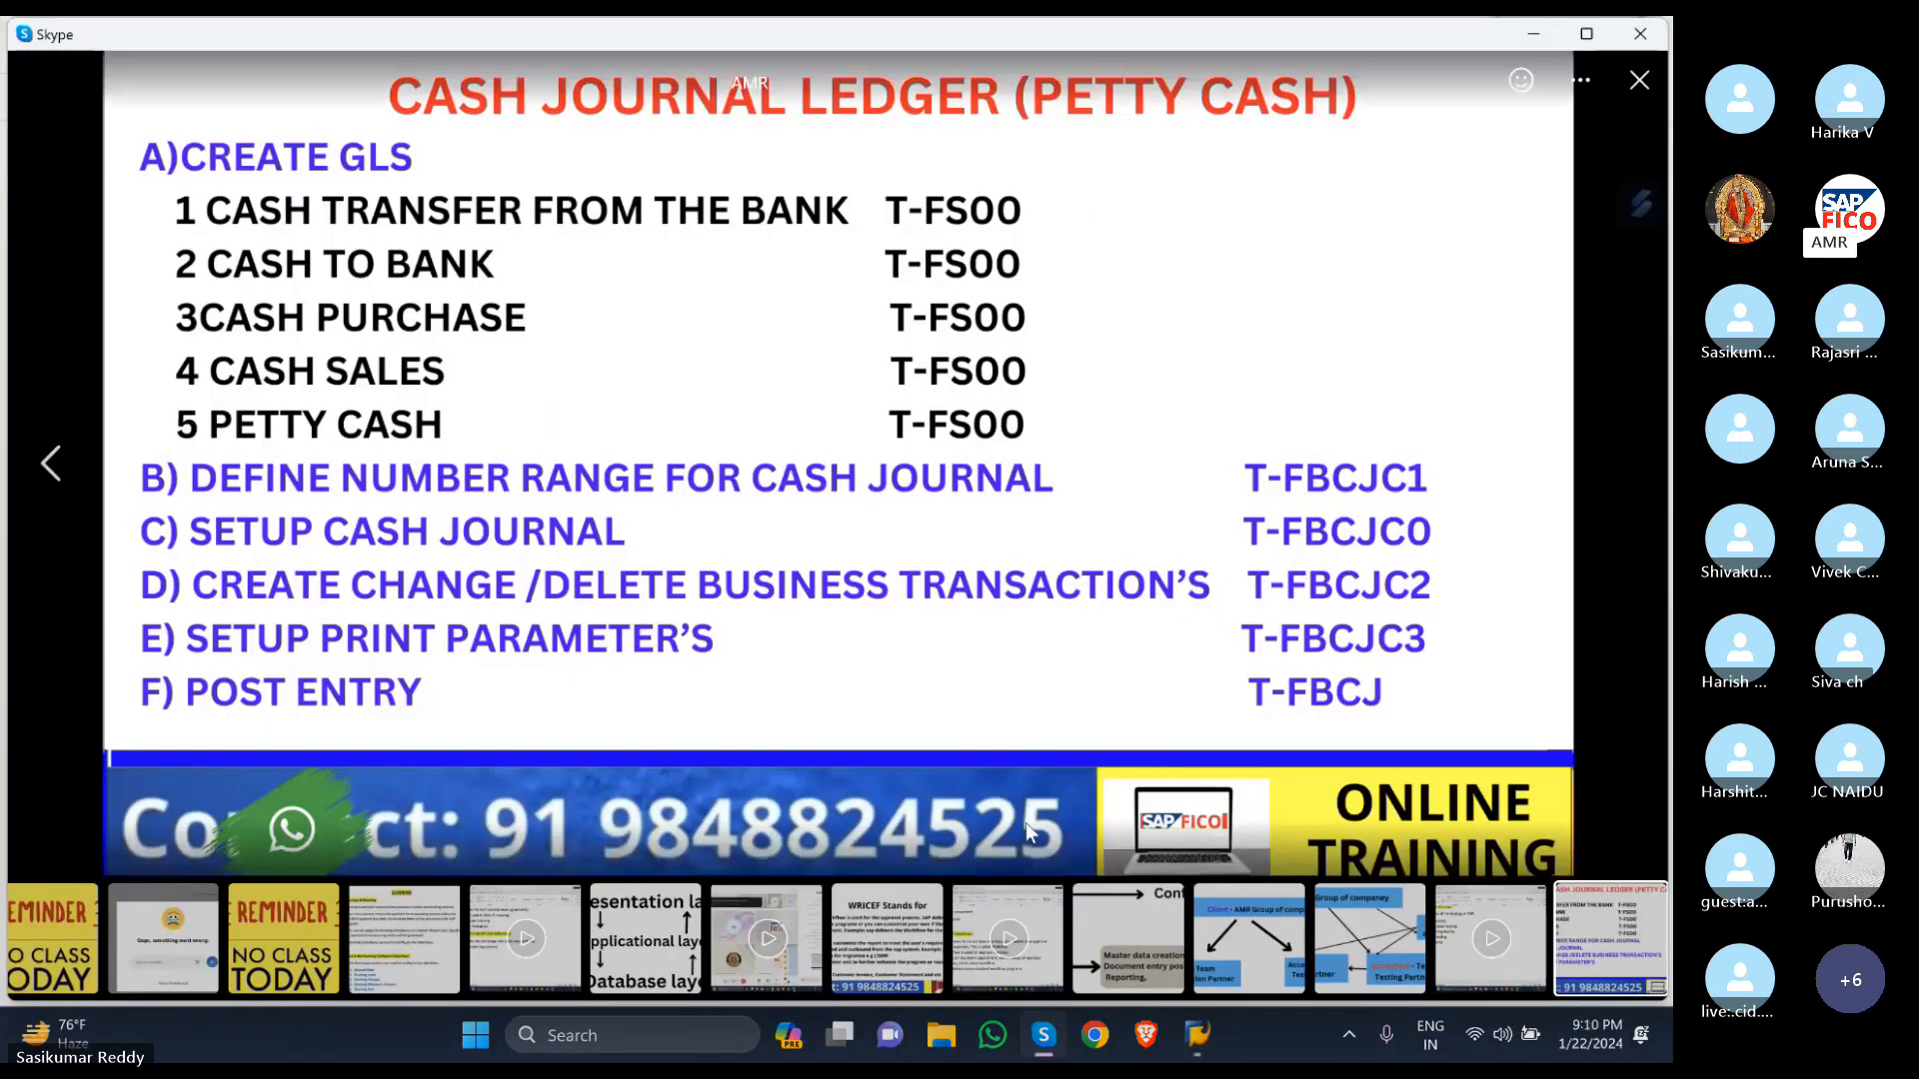
Check the petty cash outline in Skype once more, close it and switch back to the G/L account form in SAP.
{"action": "mouse_move", "coordinate": [1197, 1036]}
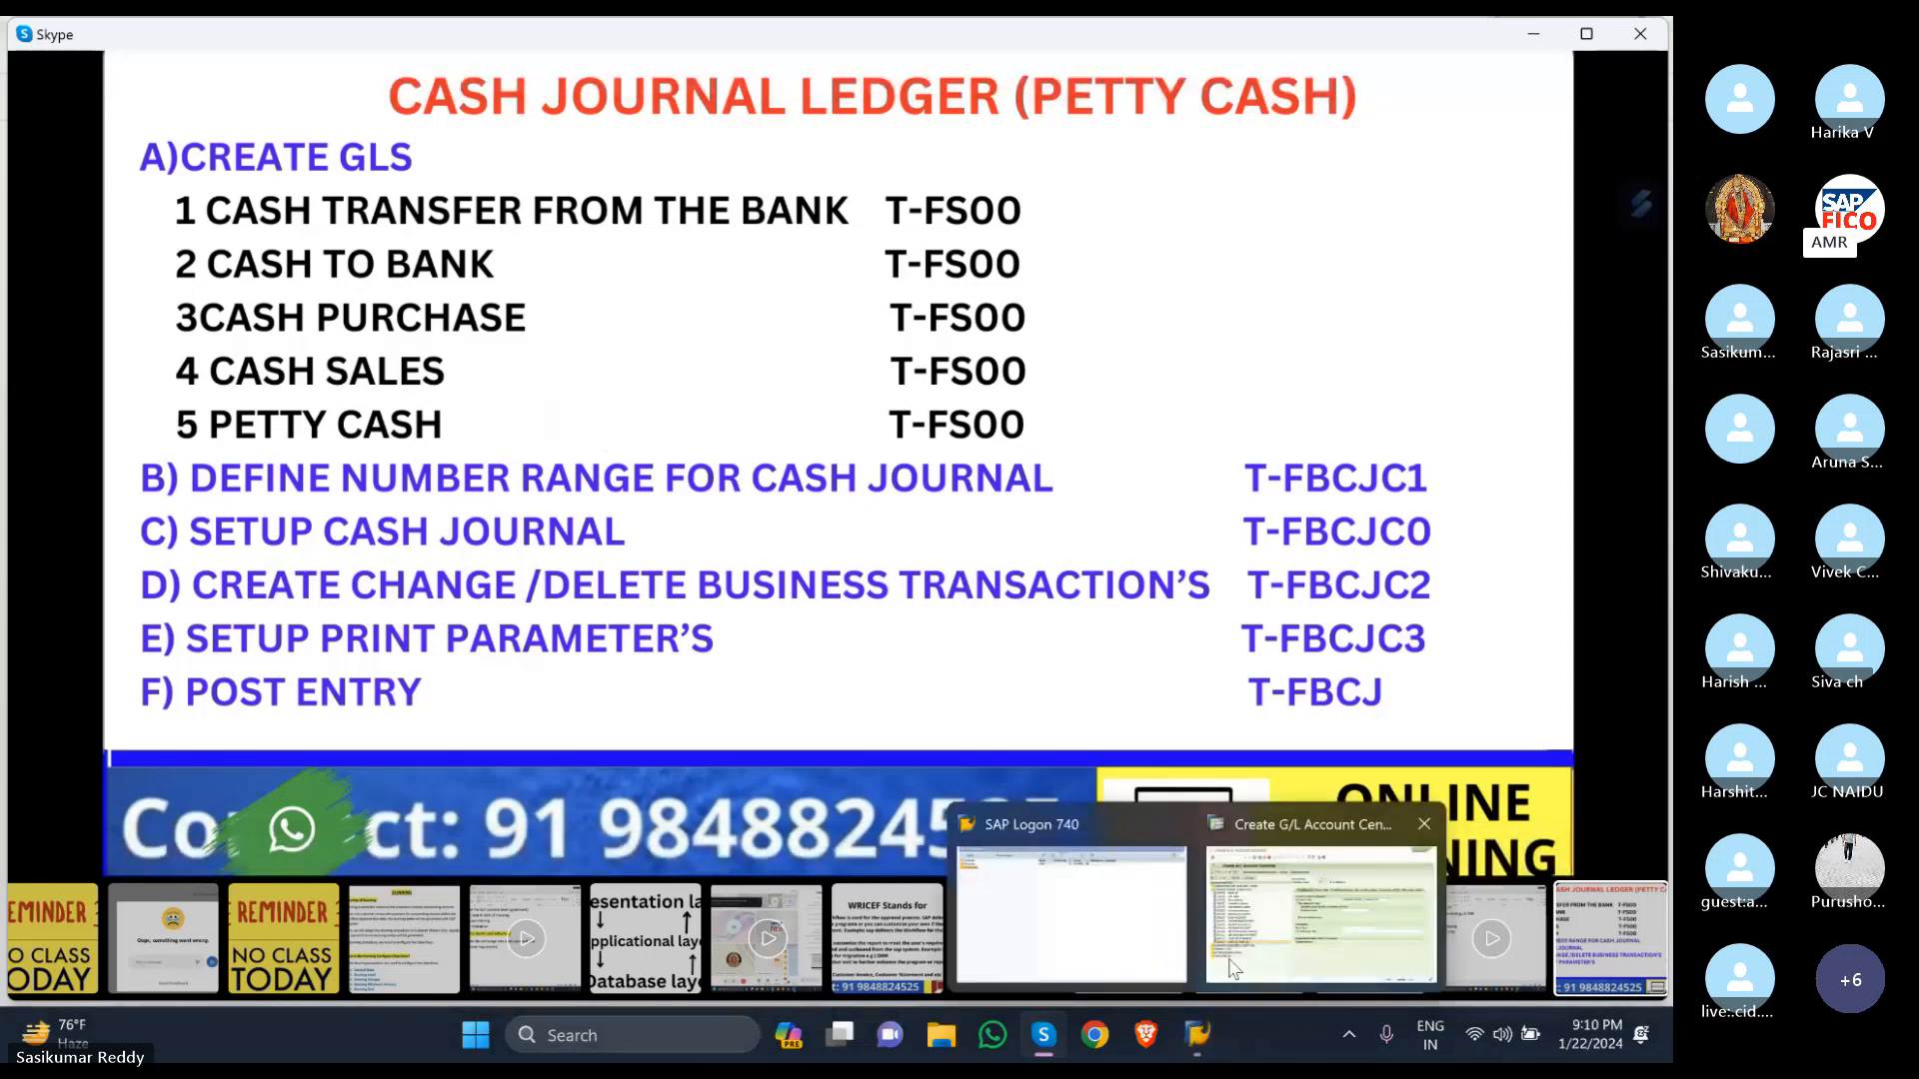
{"action": "left_click", "coordinate": [1234, 968]}
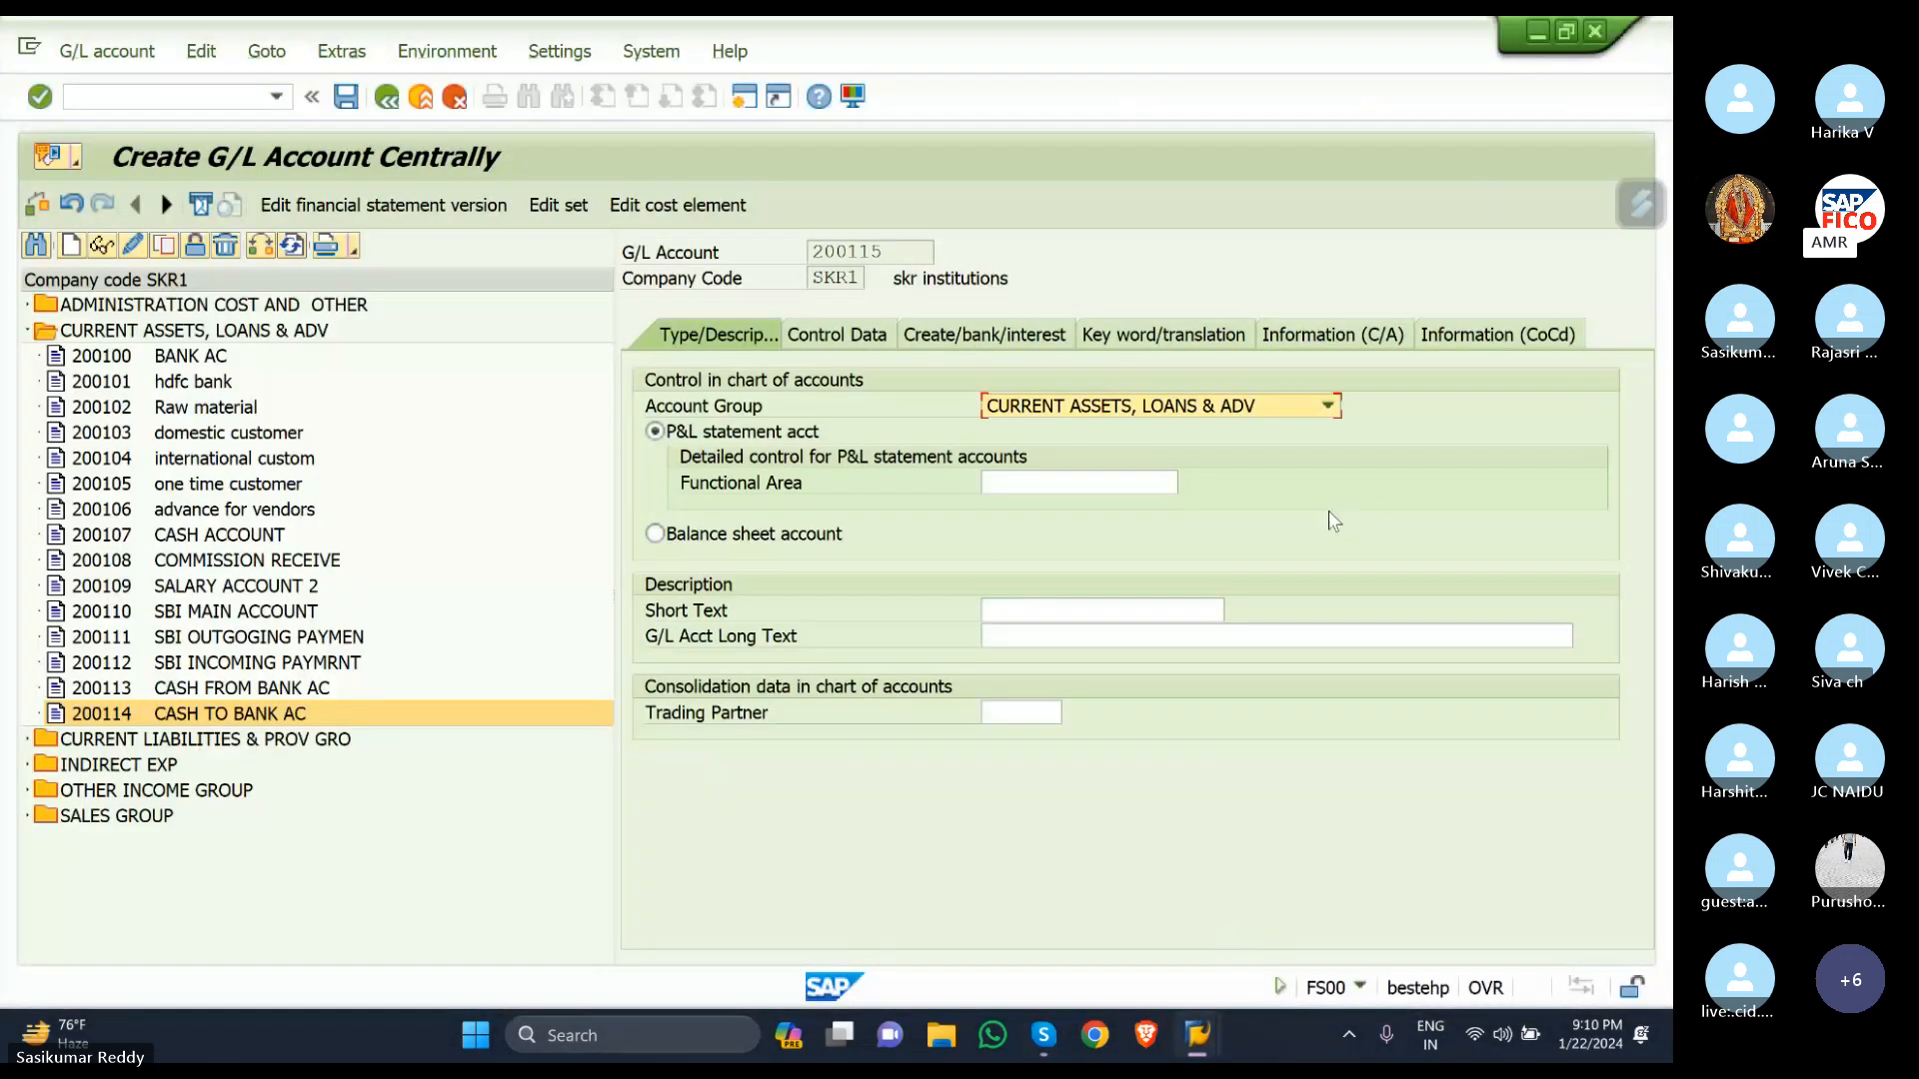
{"action": "left_click_drag", "start_coordinate": [1322, 503], "coordinate": [1358, 324]}
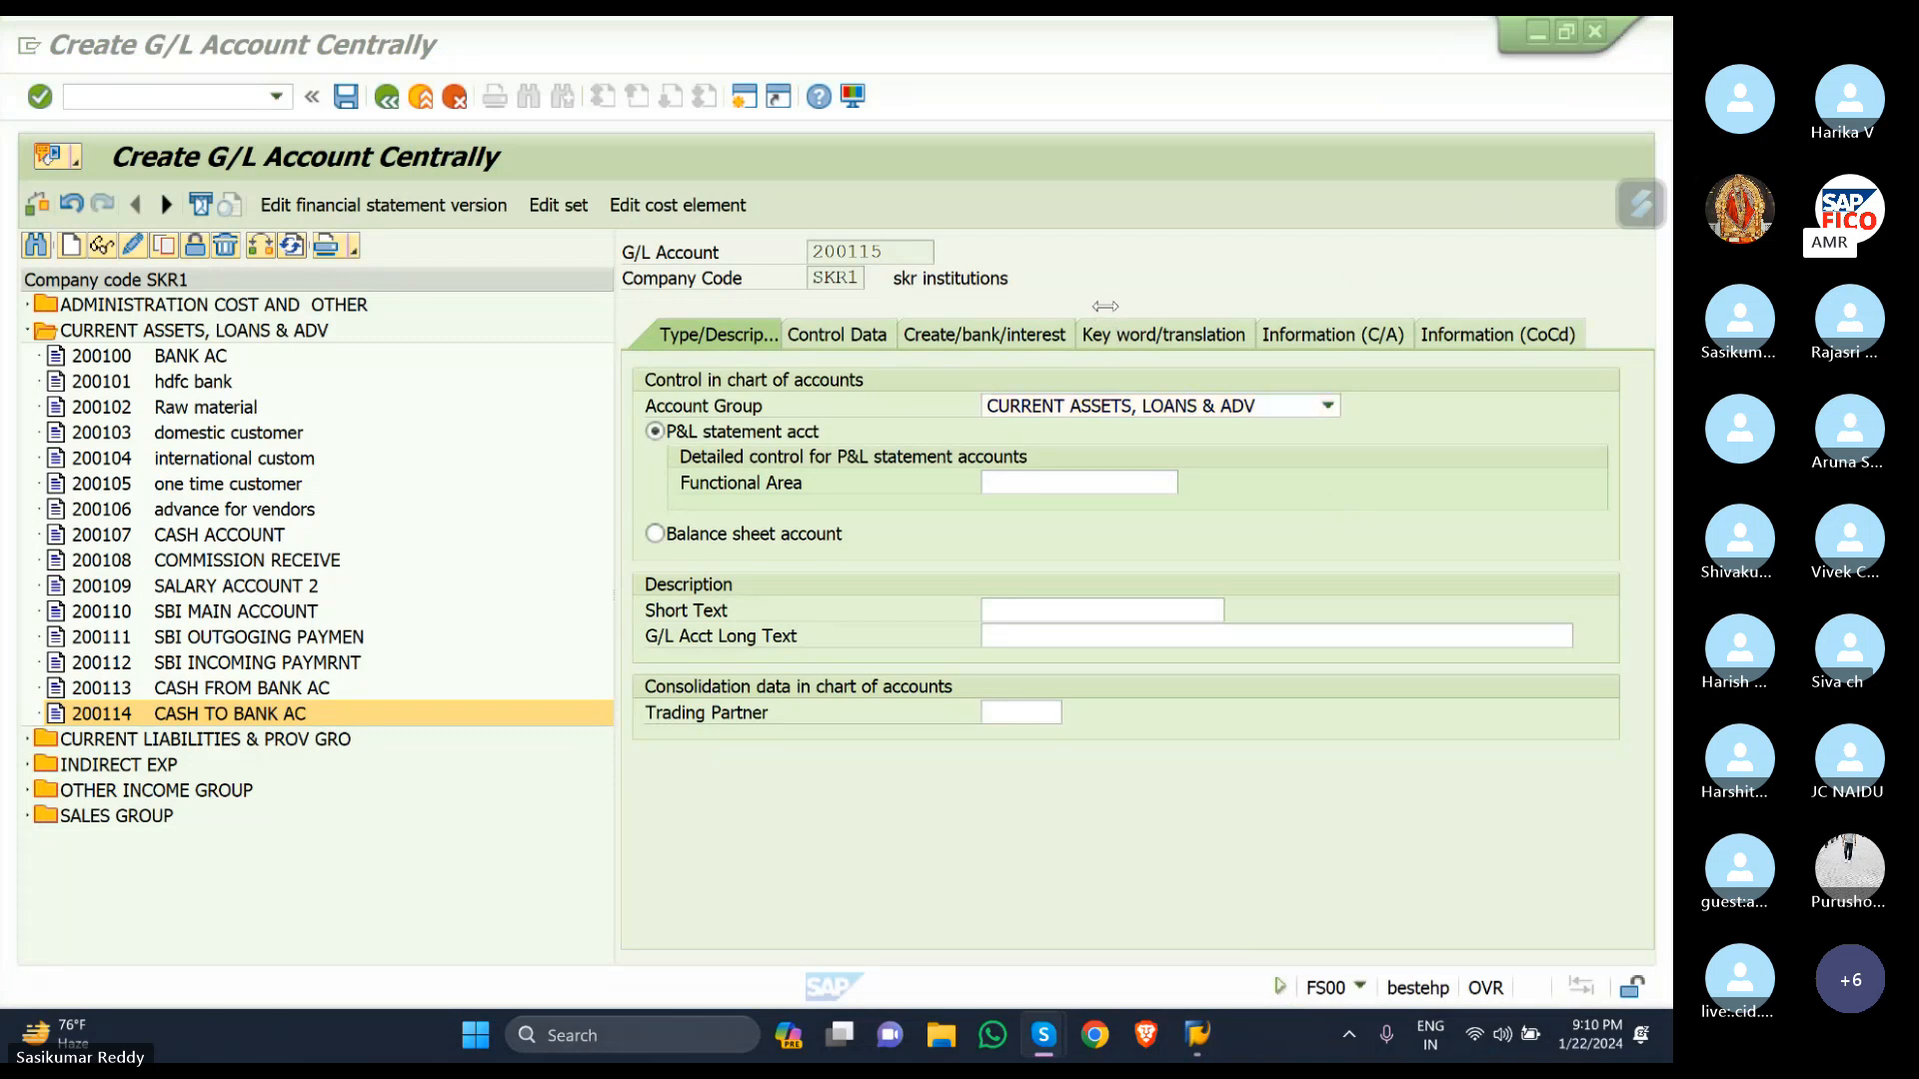
{"action": "left_click_drag", "start_coordinate": [1106, 307], "coordinate": [1423, 304]}
{"action": "left_click", "coordinate": [1500, 190]}
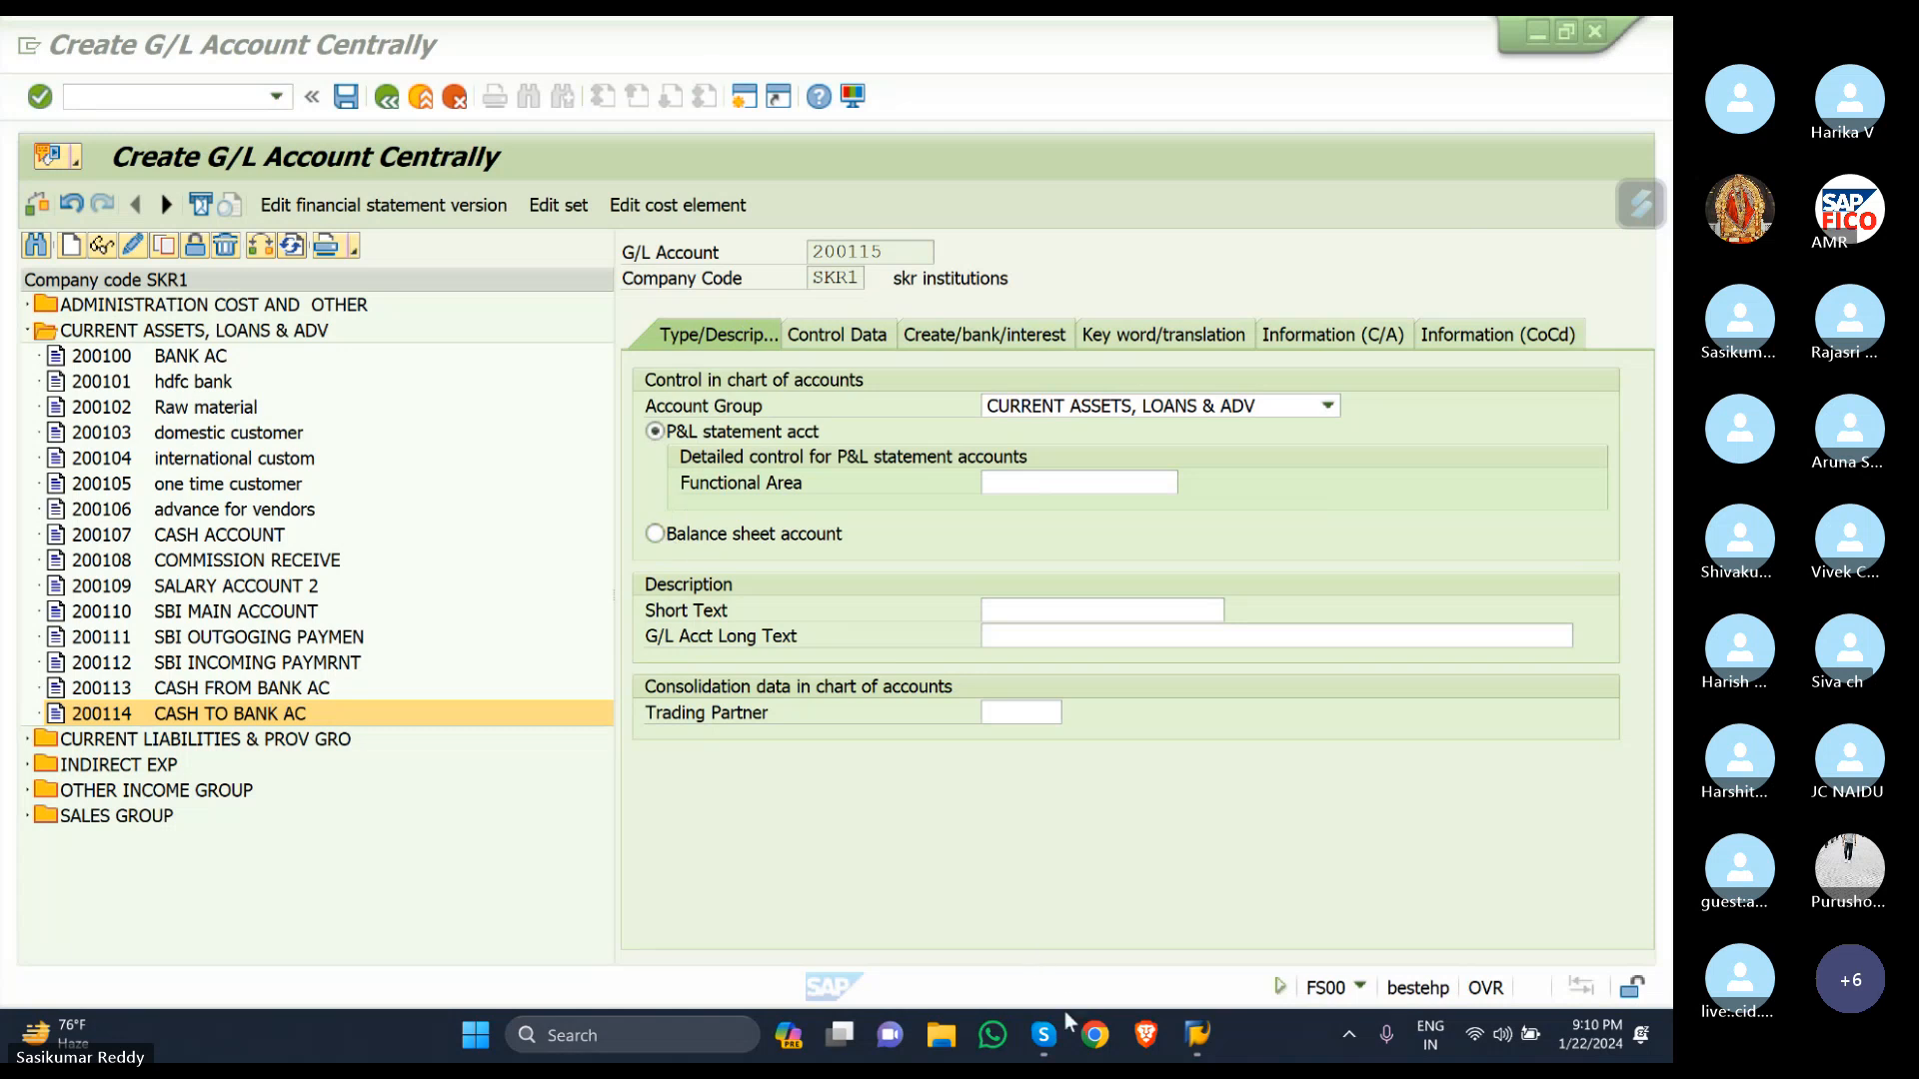
{"action": "mouse_move", "coordinate": [1044, 1030]}
{"action": "left_click", "coordinate": [1030, 937]}
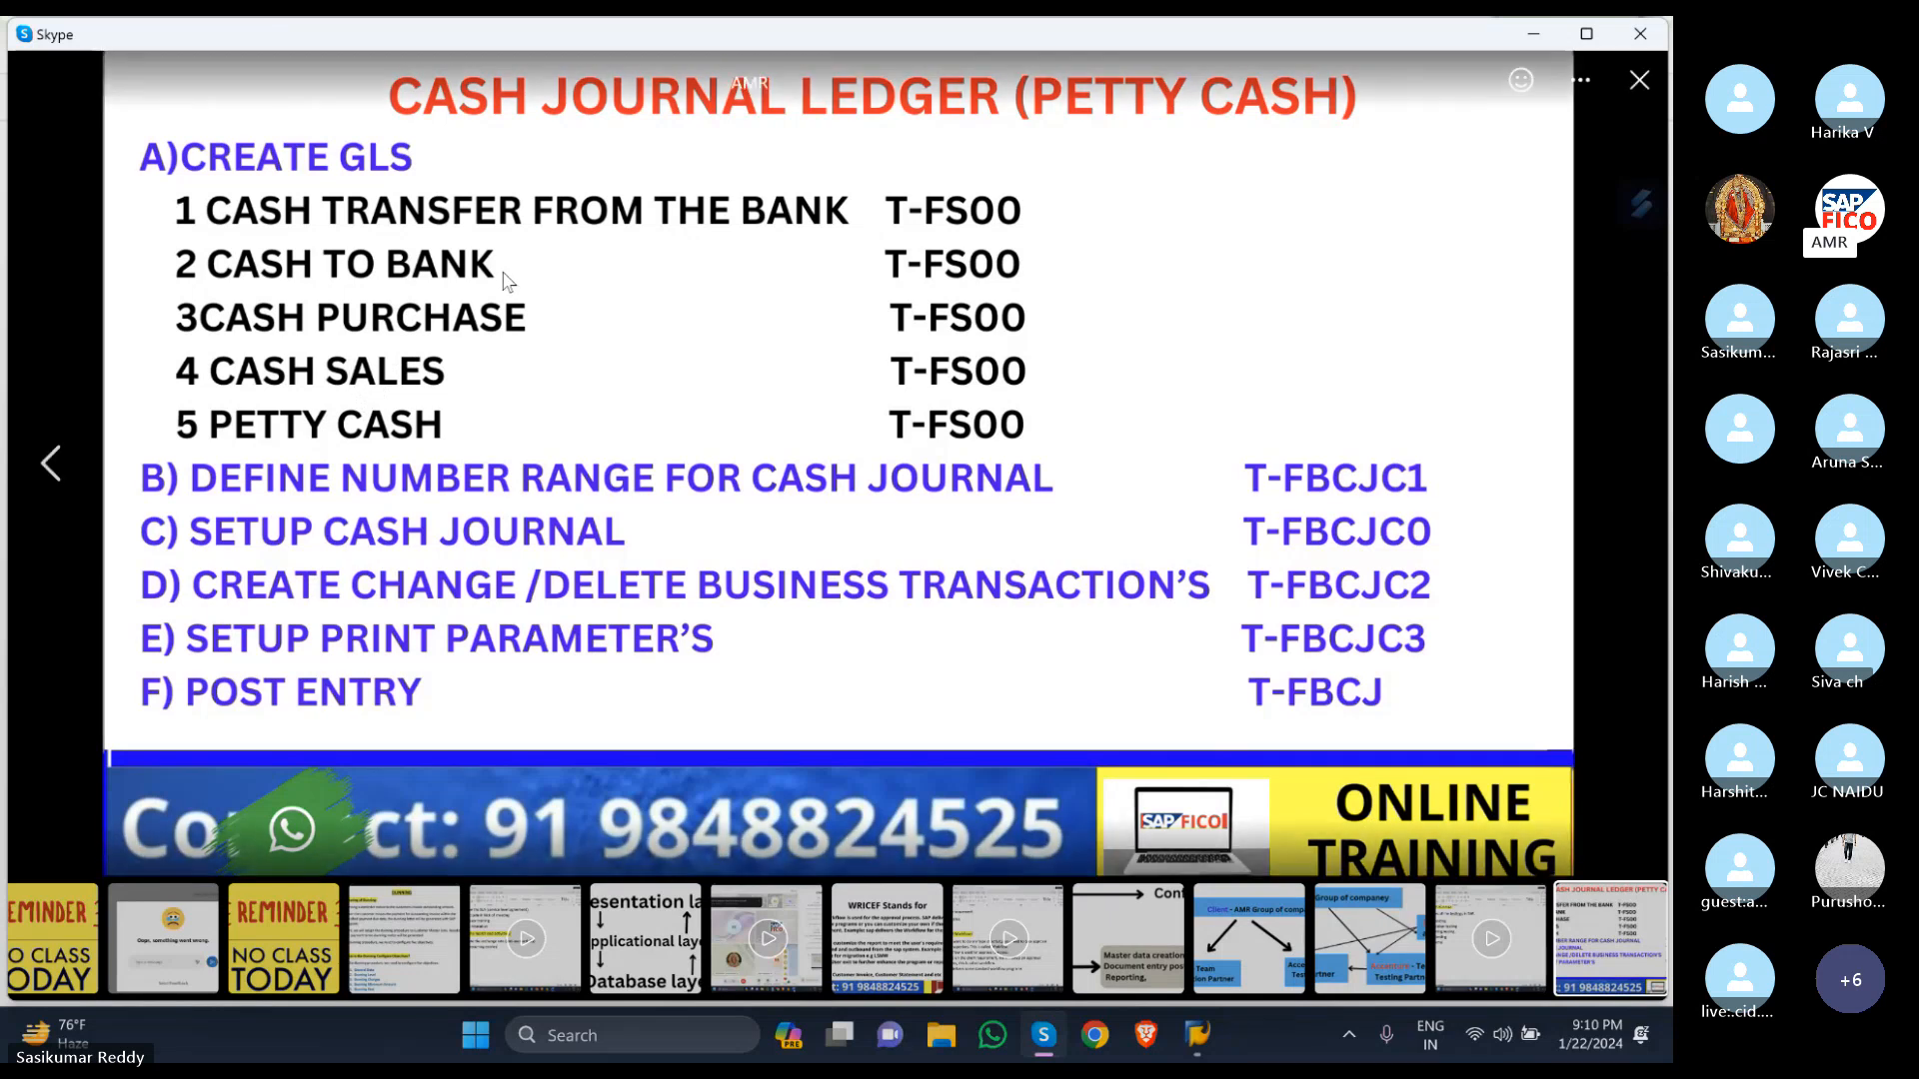
{"action": "left_click", "coordinate": [1639, 80]}
{"action": "mouse_move", "coordinate": [1196, 1035]}
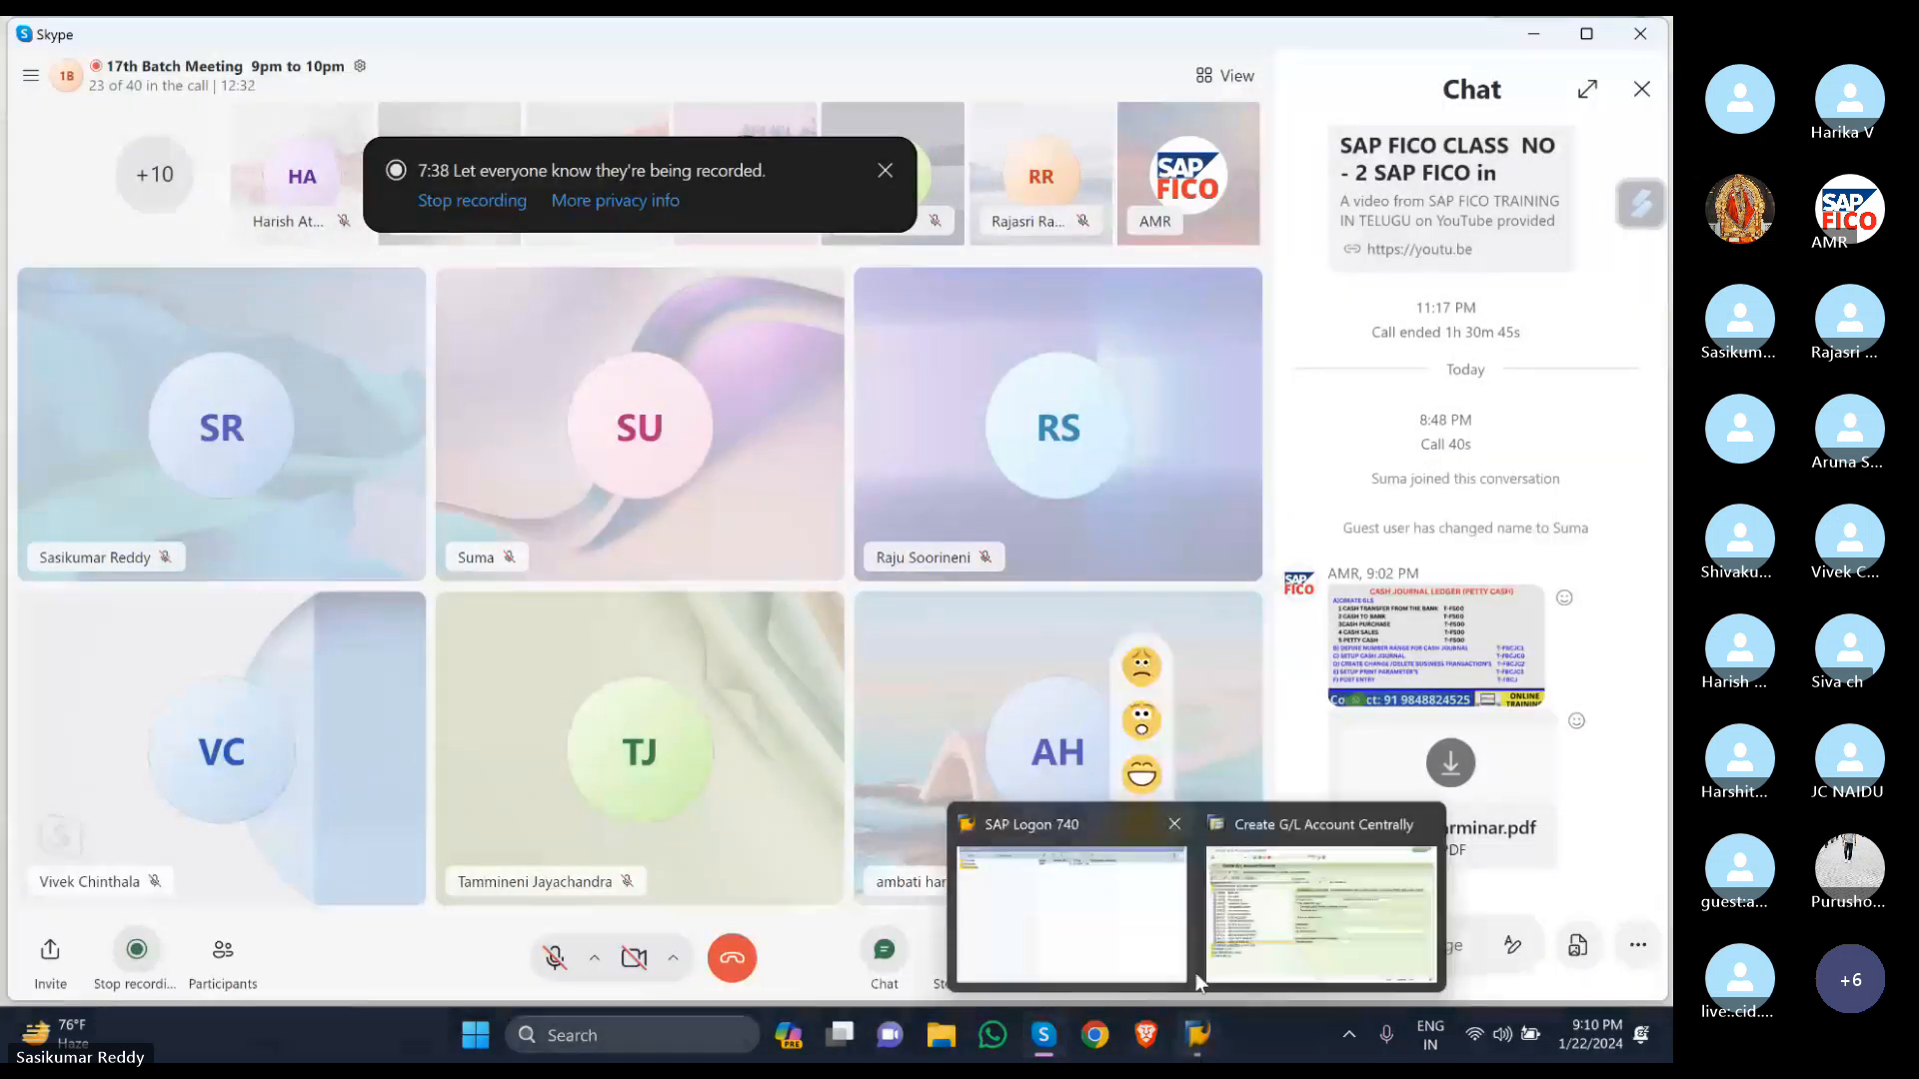
{"action": "left_click", "coordinate": [1239, 896]}
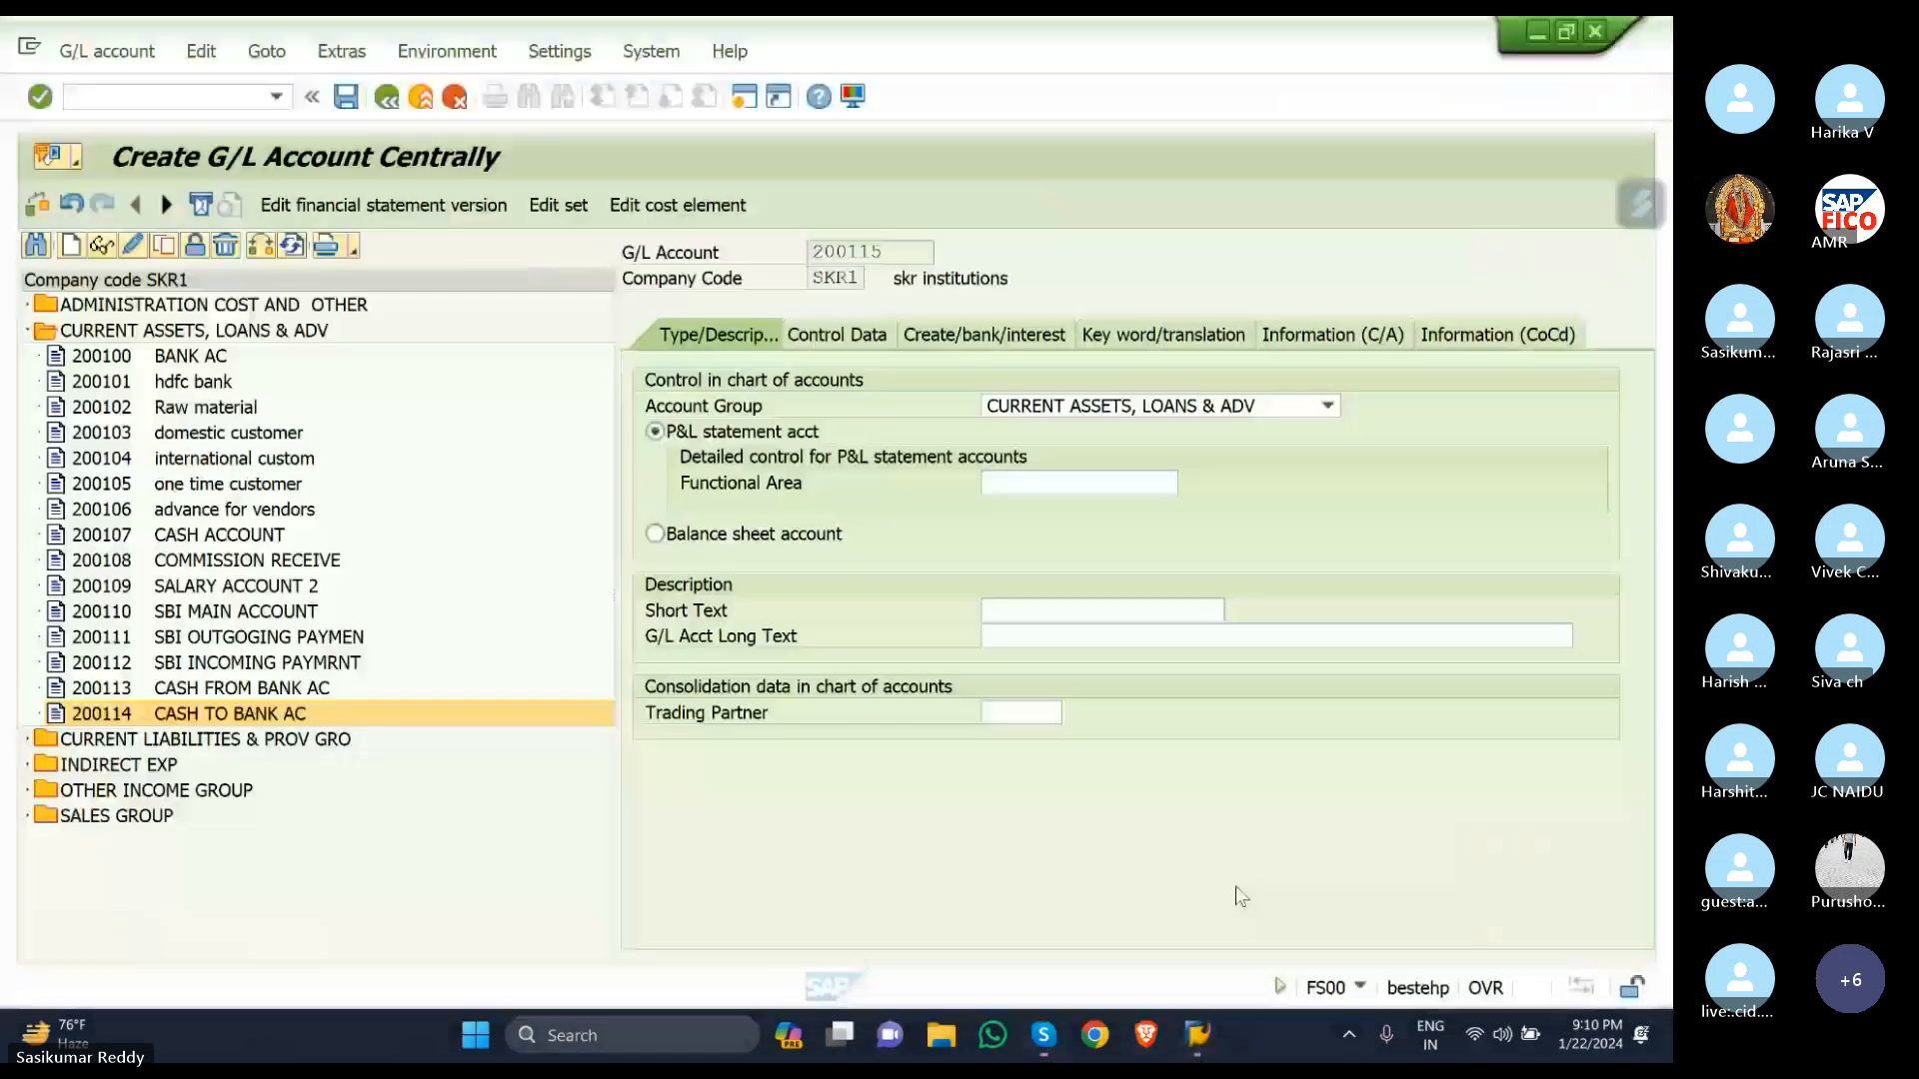
Collapse the CURRENT ASSETS, LOANS & ADV group and expand INDIRECT EXP in the account tree to look up its last account.
{"action": "left_click", "coordinate": [28, 332]}
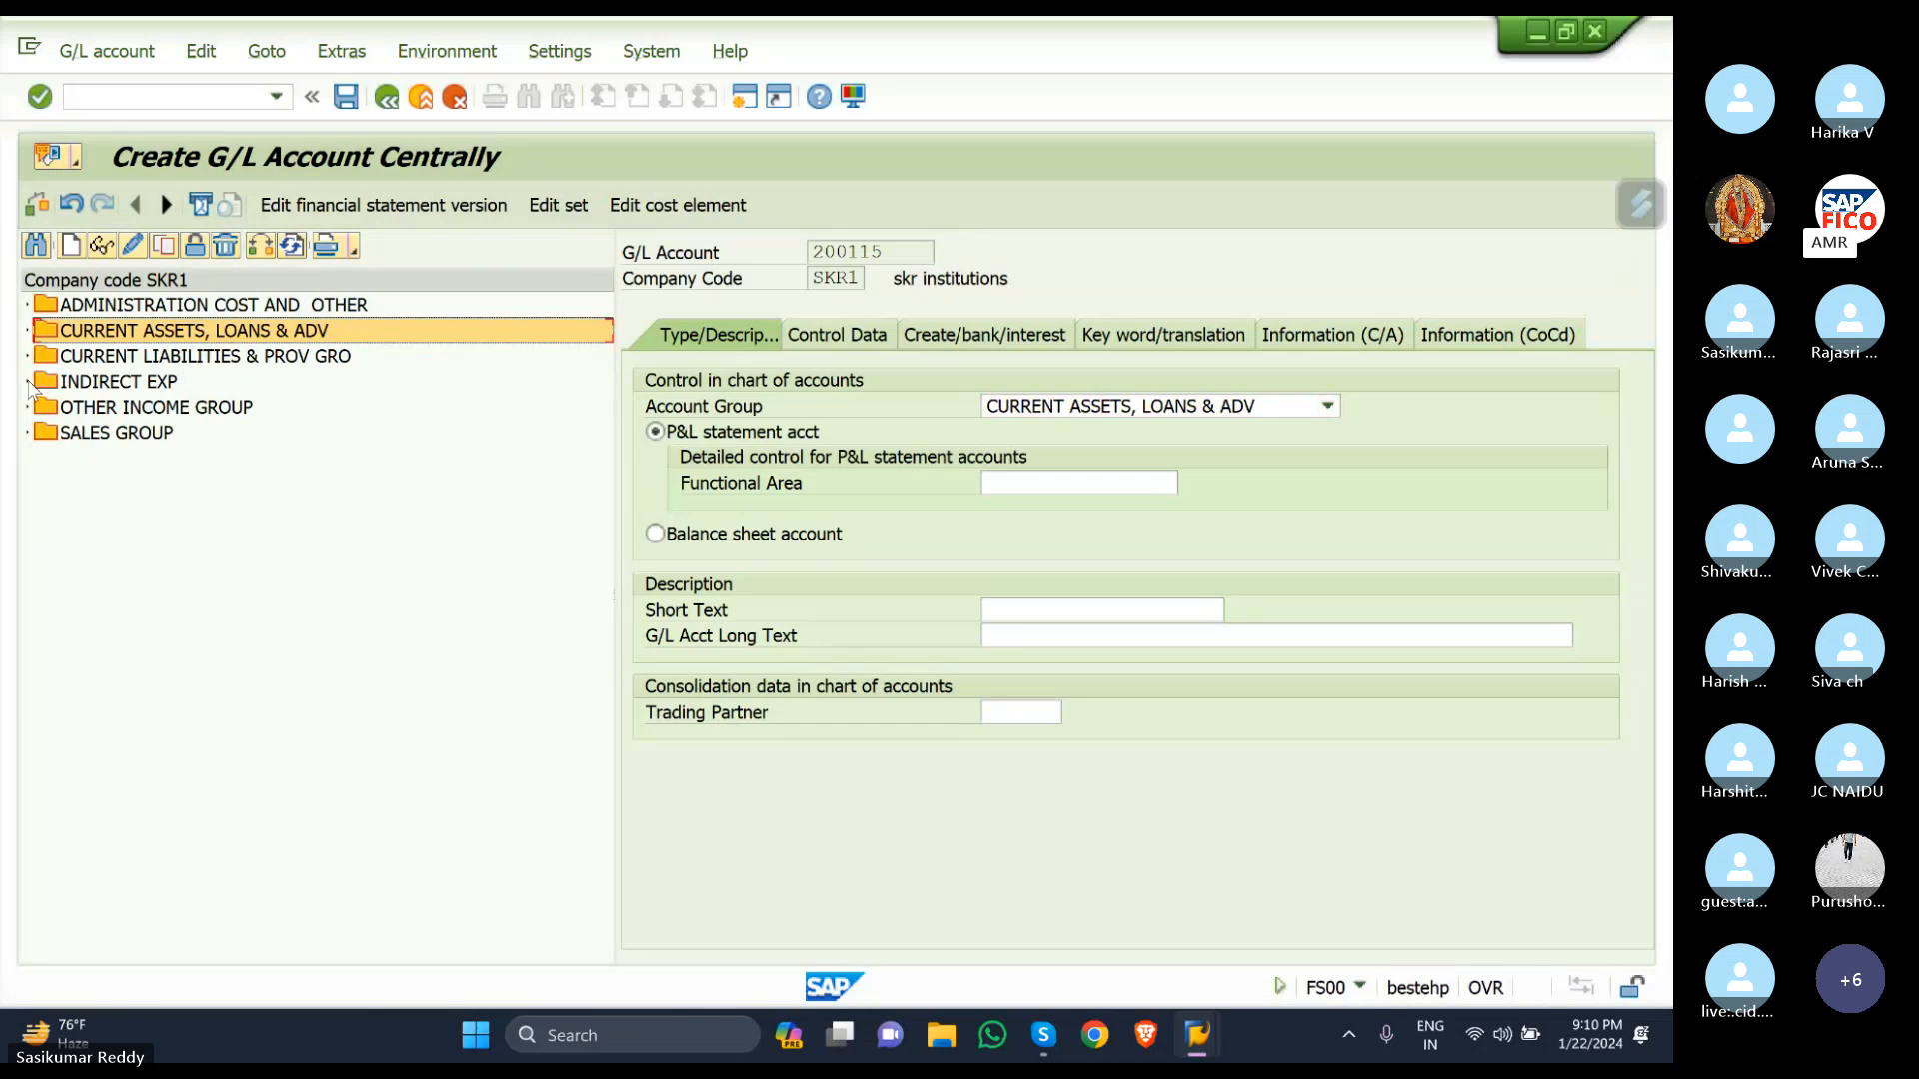
{"action": "left_click", "coordinate": [29, 384]}
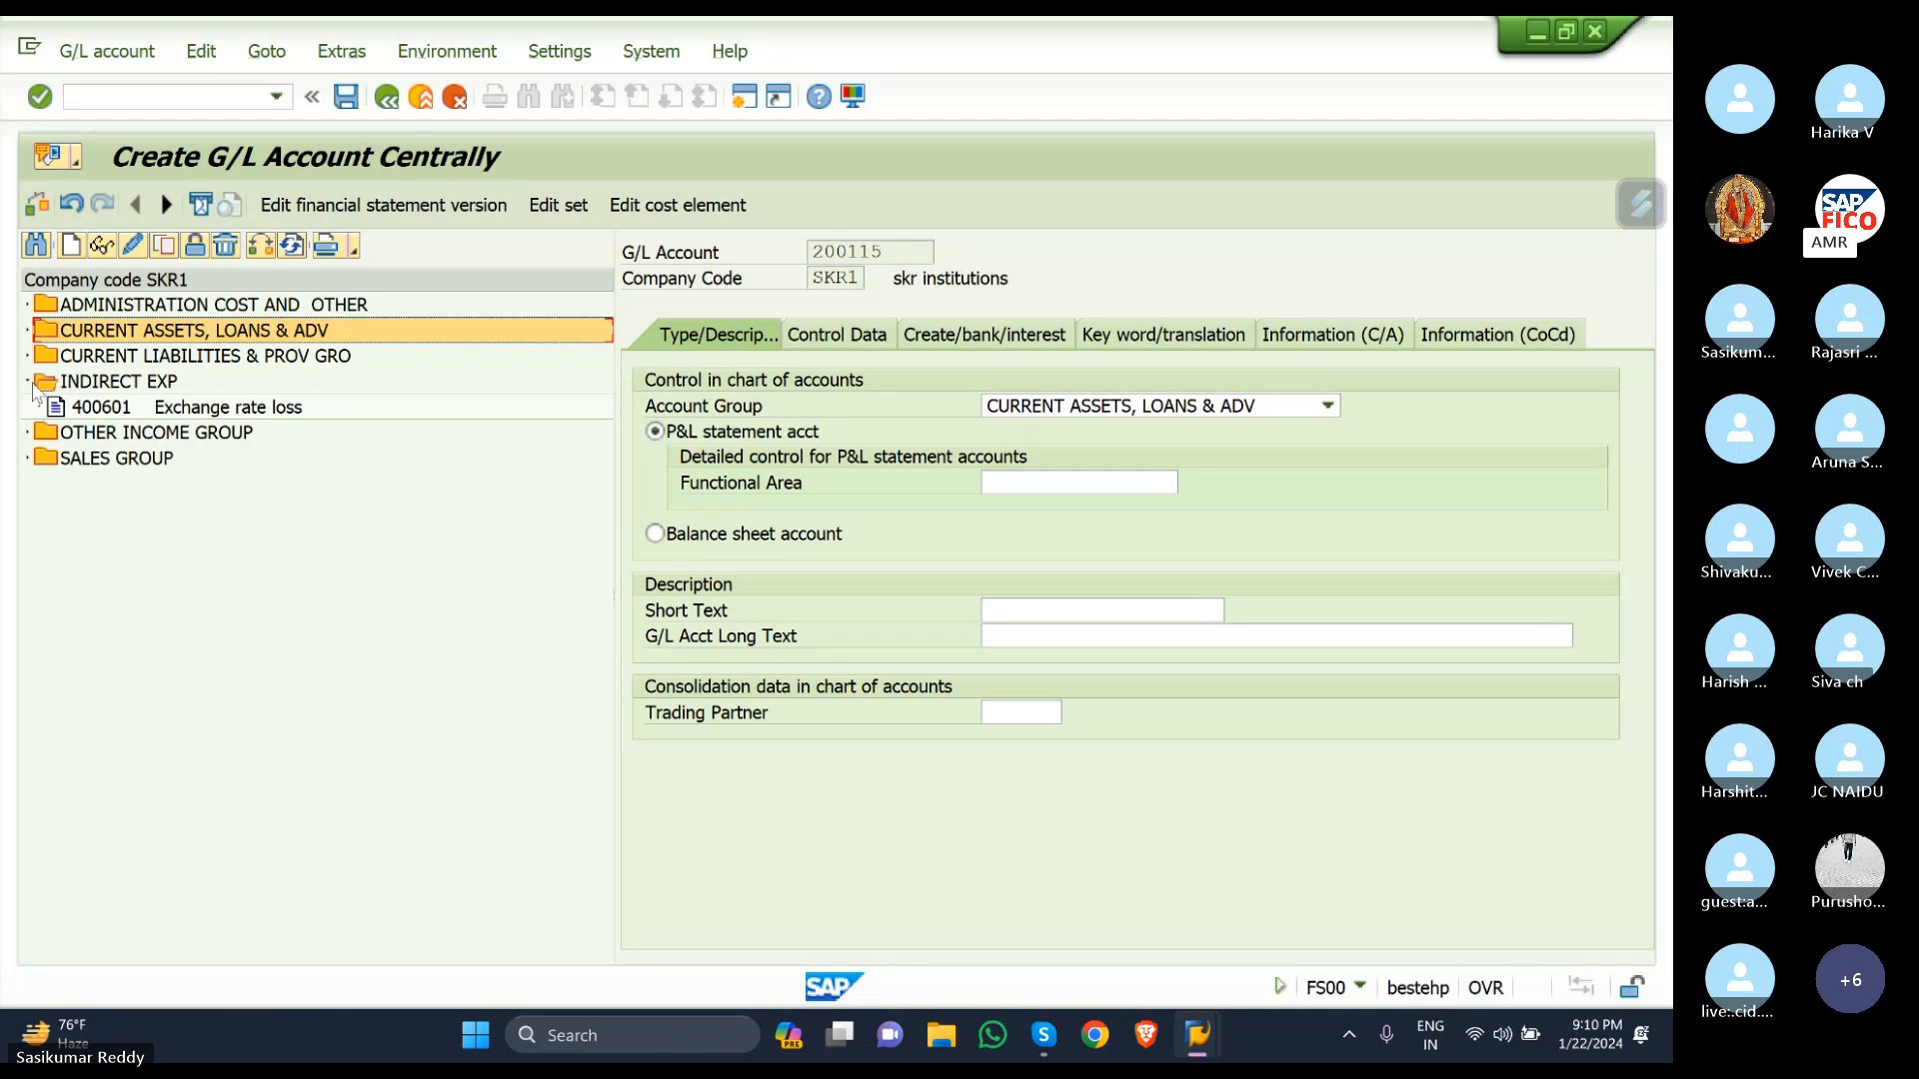
{"action": "left_click", "coordinate": [29, 384]}
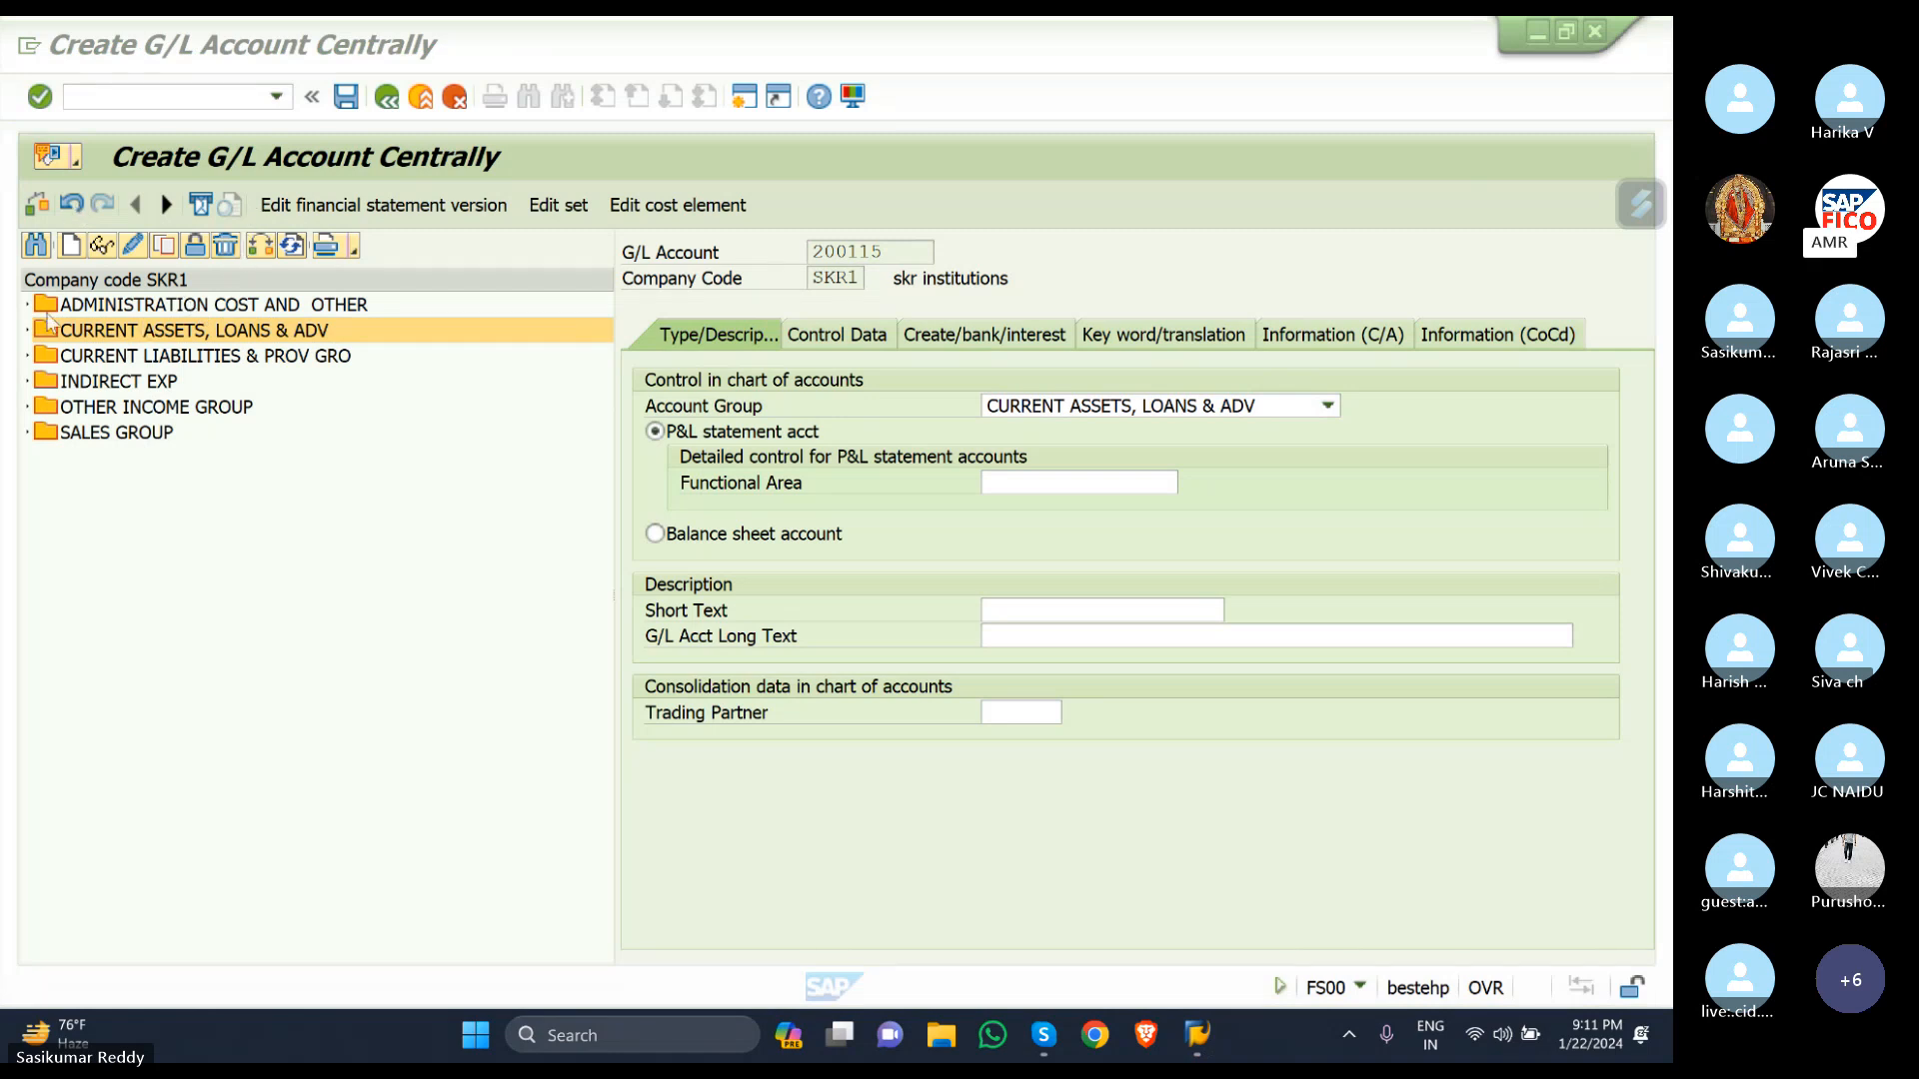
{"action": "left_click", "coordinate": [30, 380]}
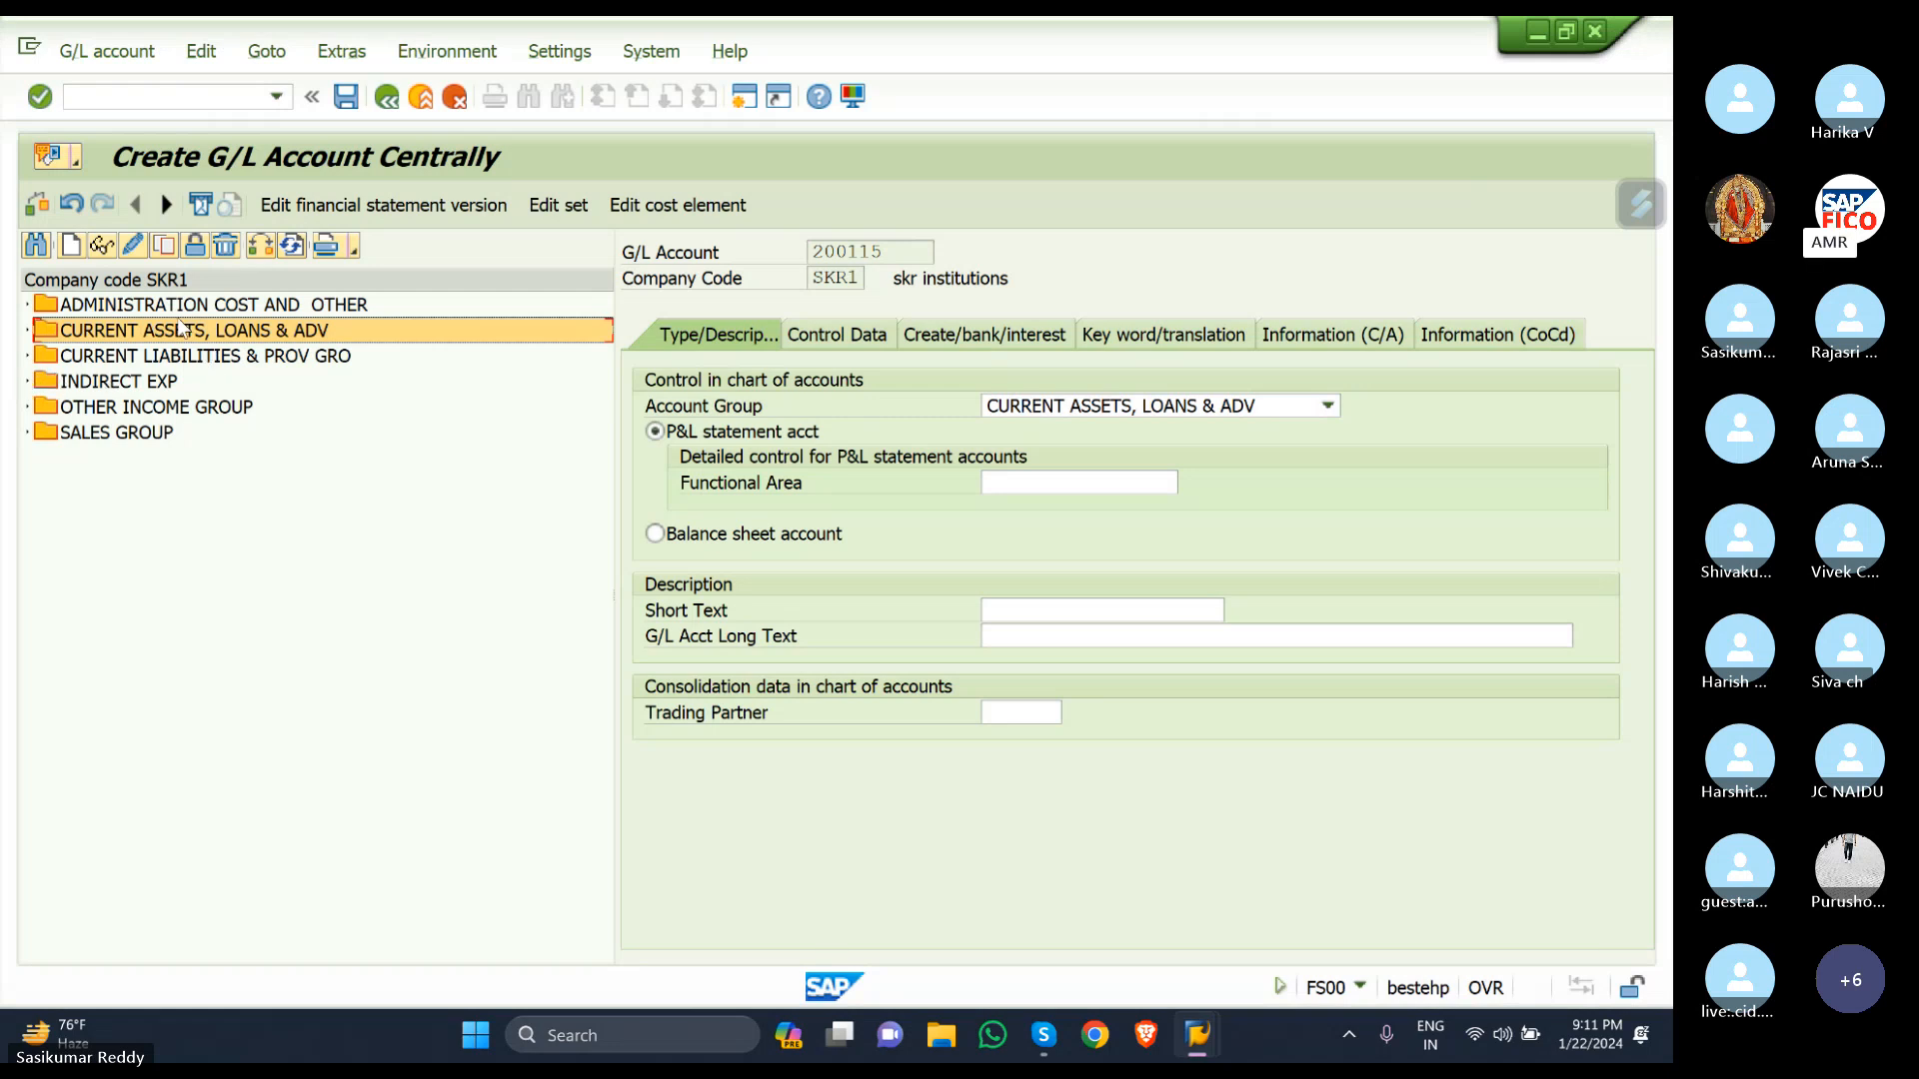
{"action": "left_click", "coordinate": [29, 382]}
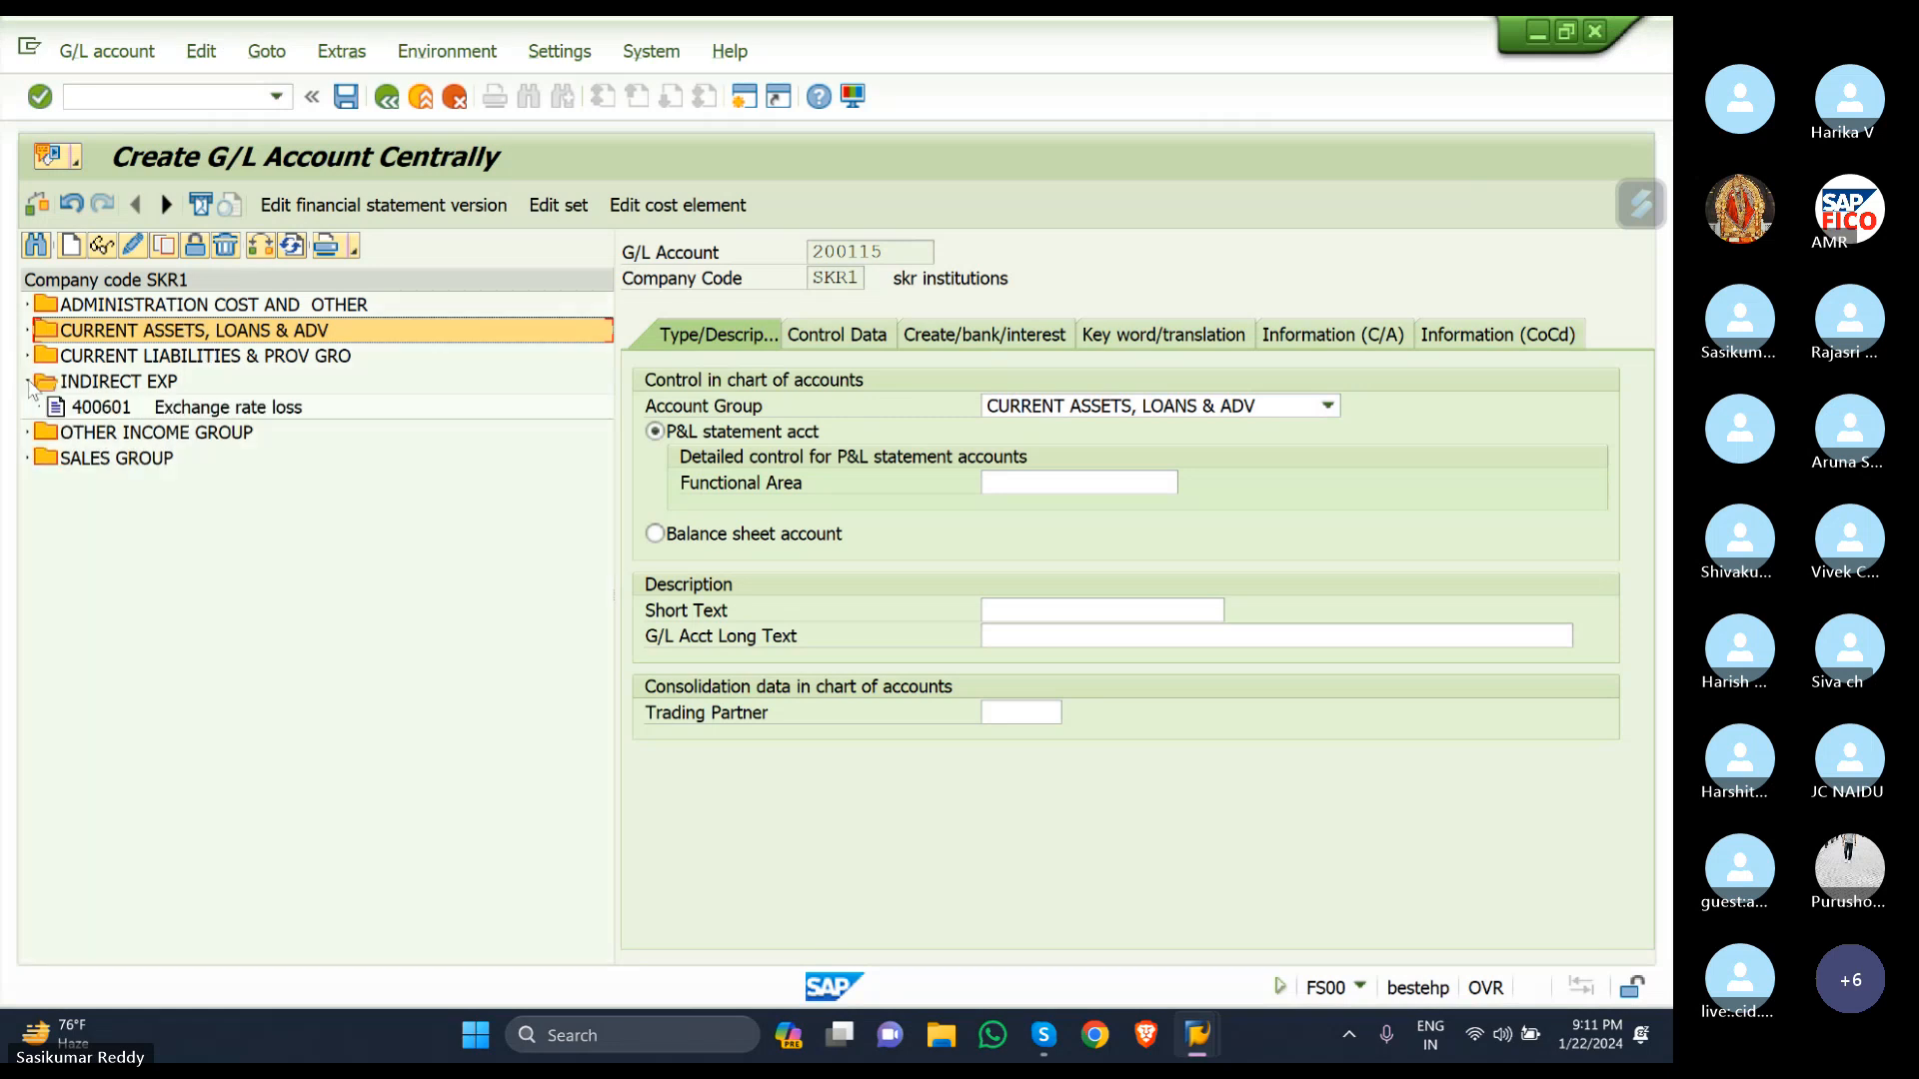
Discard the unsaved current assets account and start creating another G/L account in company code SKR1.
{"action": "left_click", "coordinate": [101, 245]}
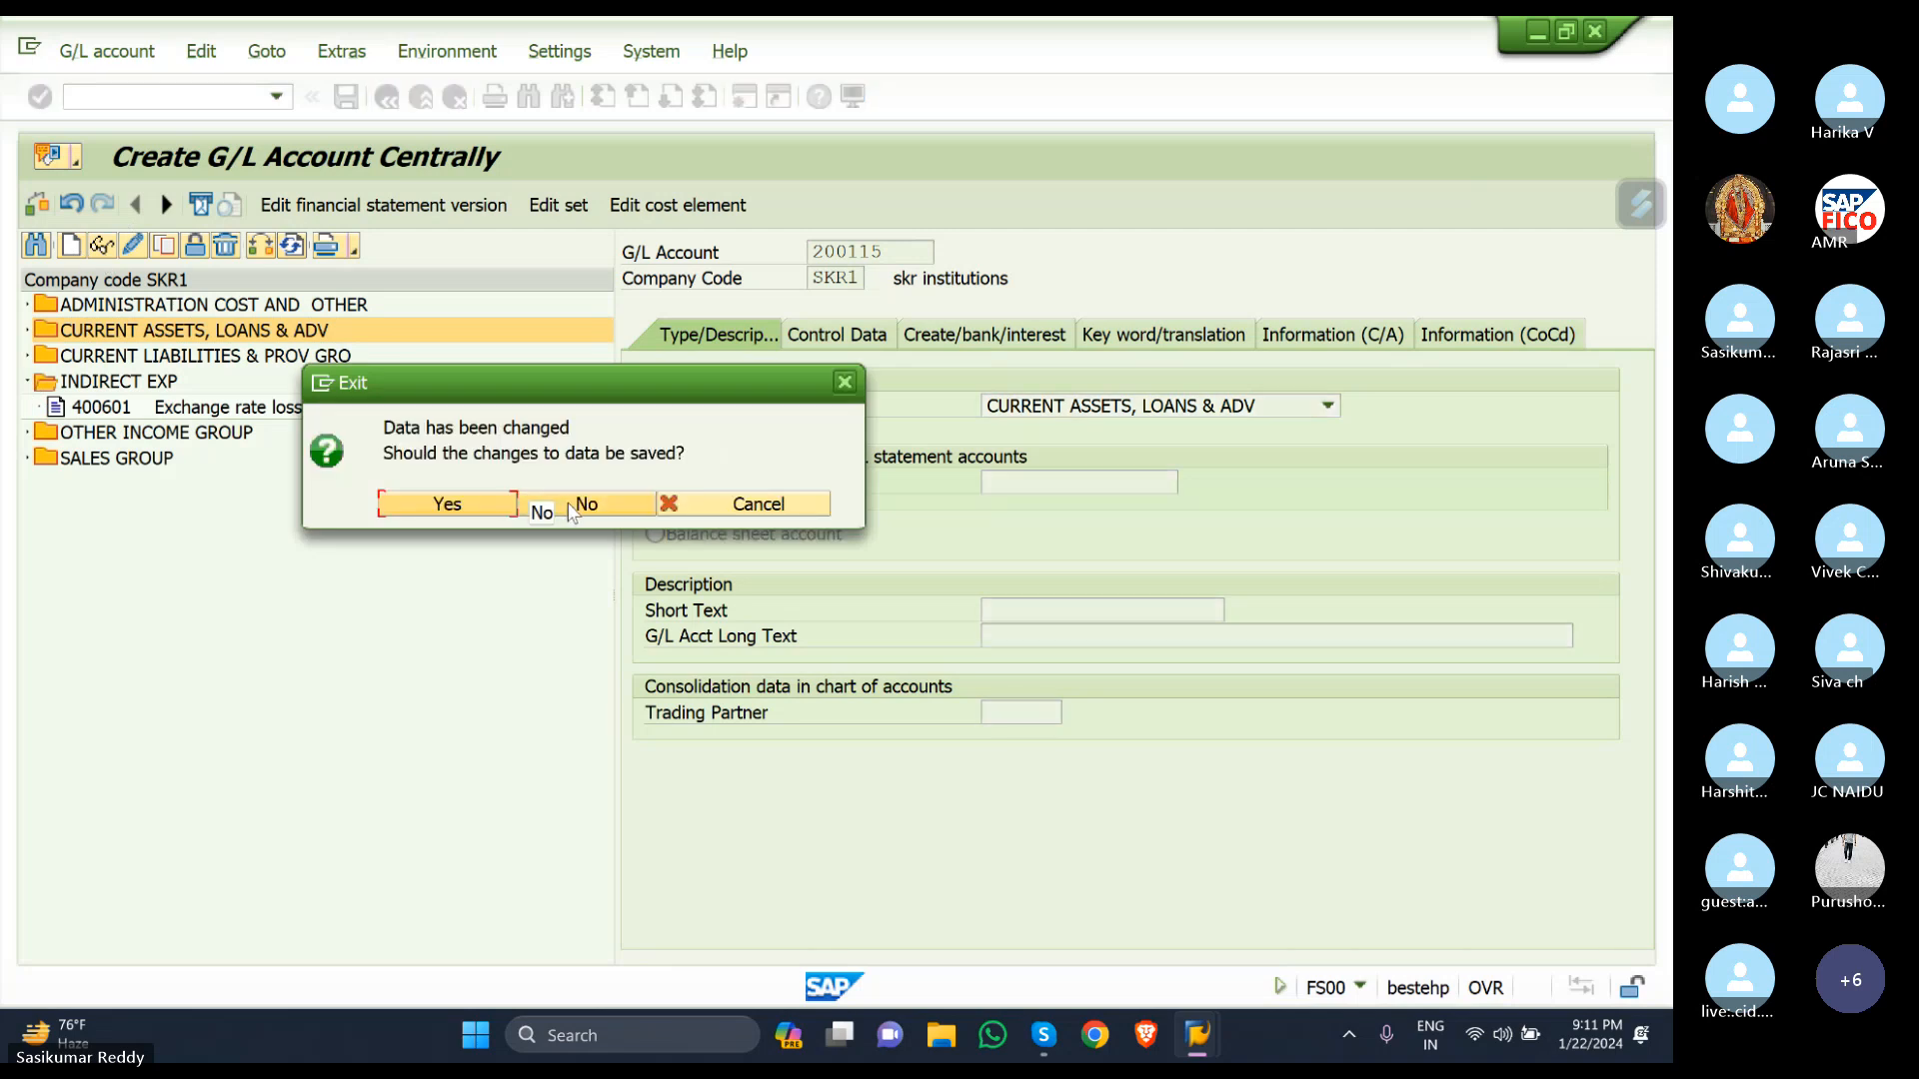
{"action": "left_click", "coordinate": [573, 510]}
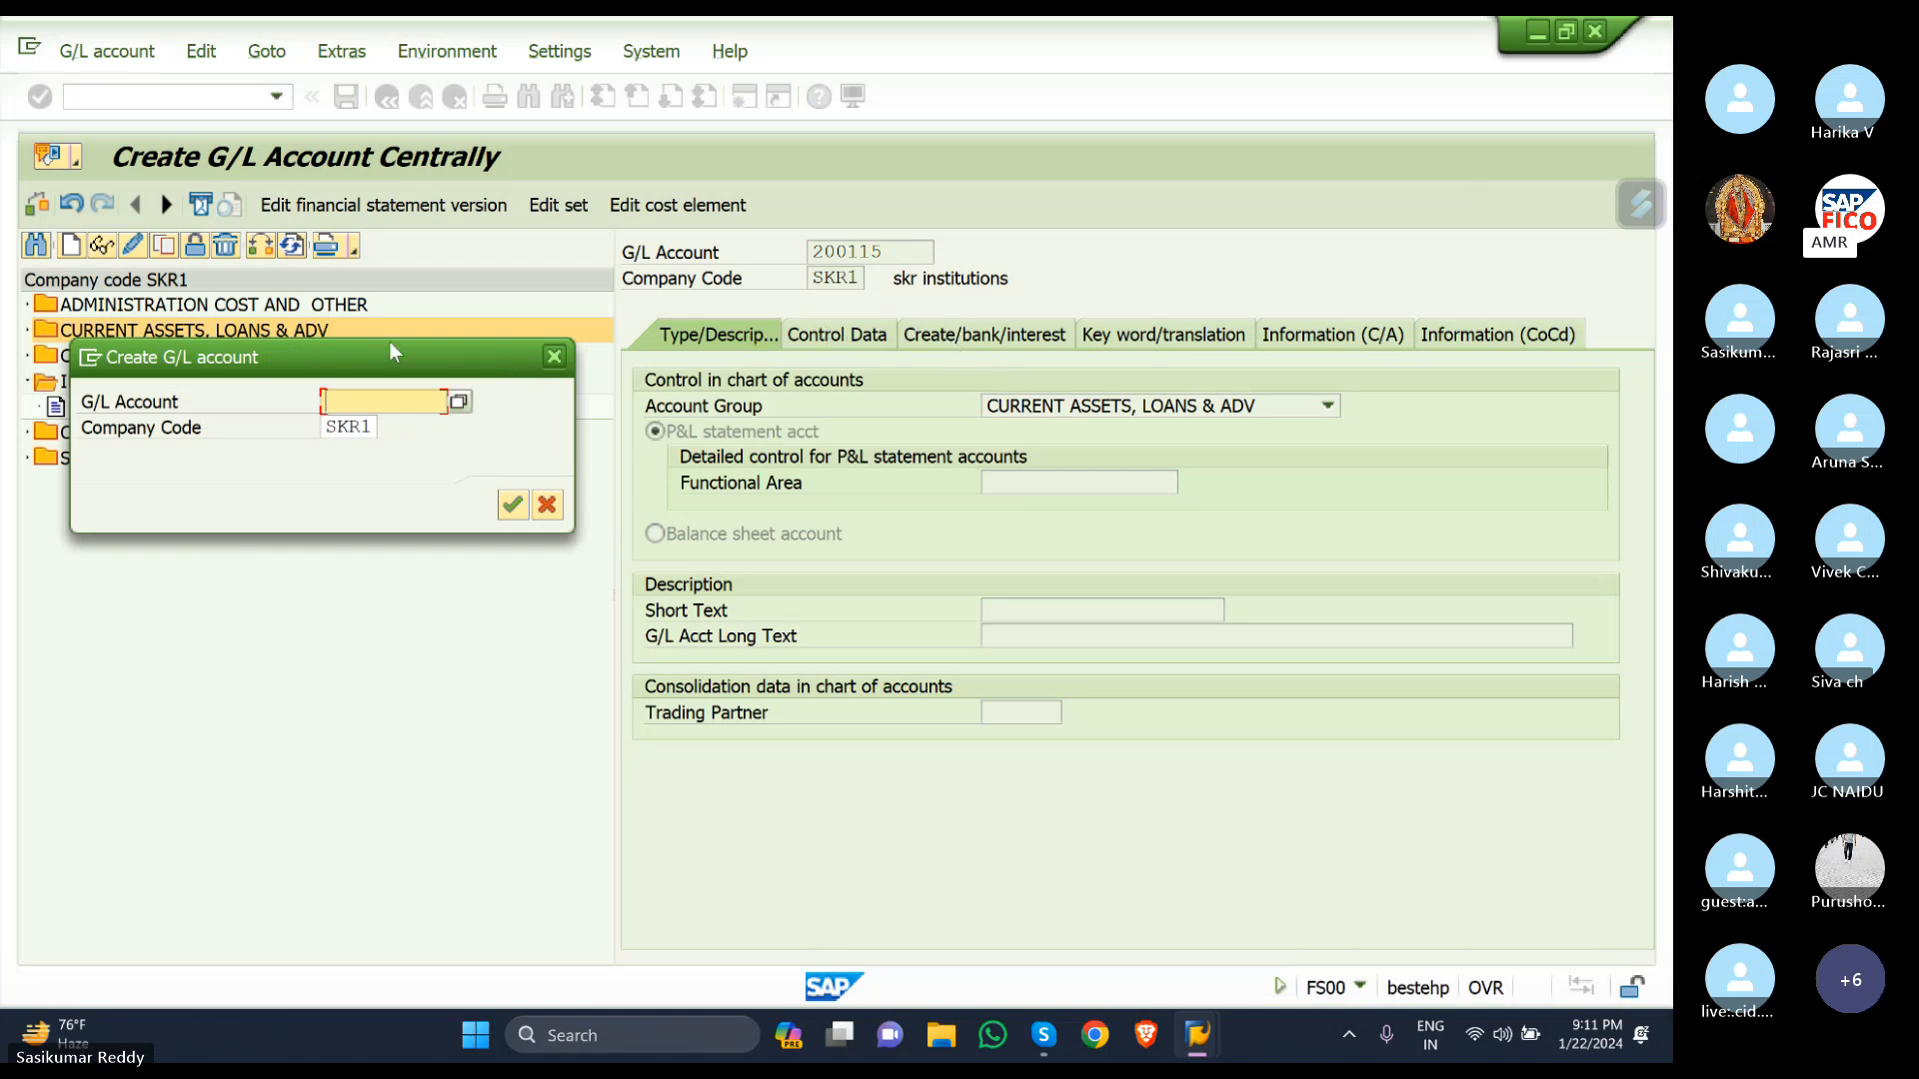
{"action": "left_click_drag", "start_coordinate": [385, 357], "coordinate": [391, 475]}
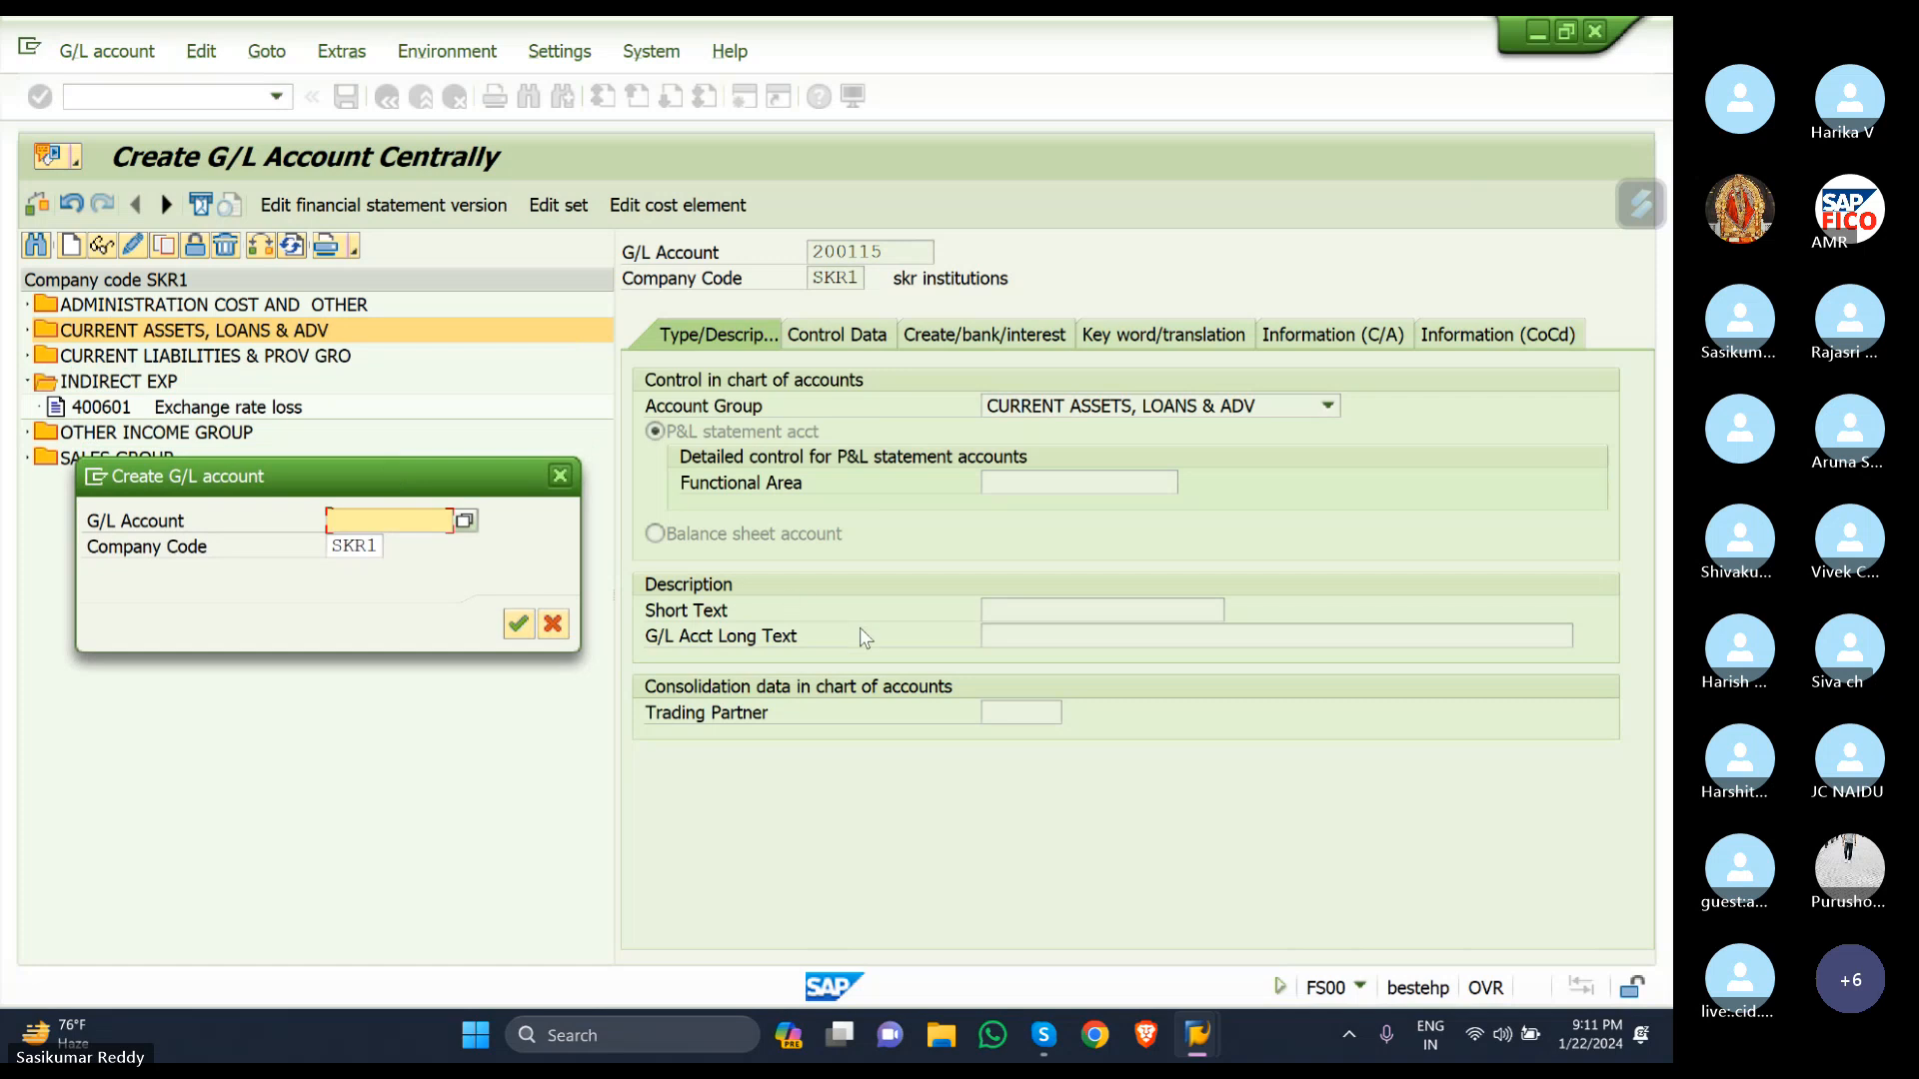
{"action": "key", "text": "XF86AudioMicMute"}
{"action": "left_click", "coordinate": [1043, 1035]}
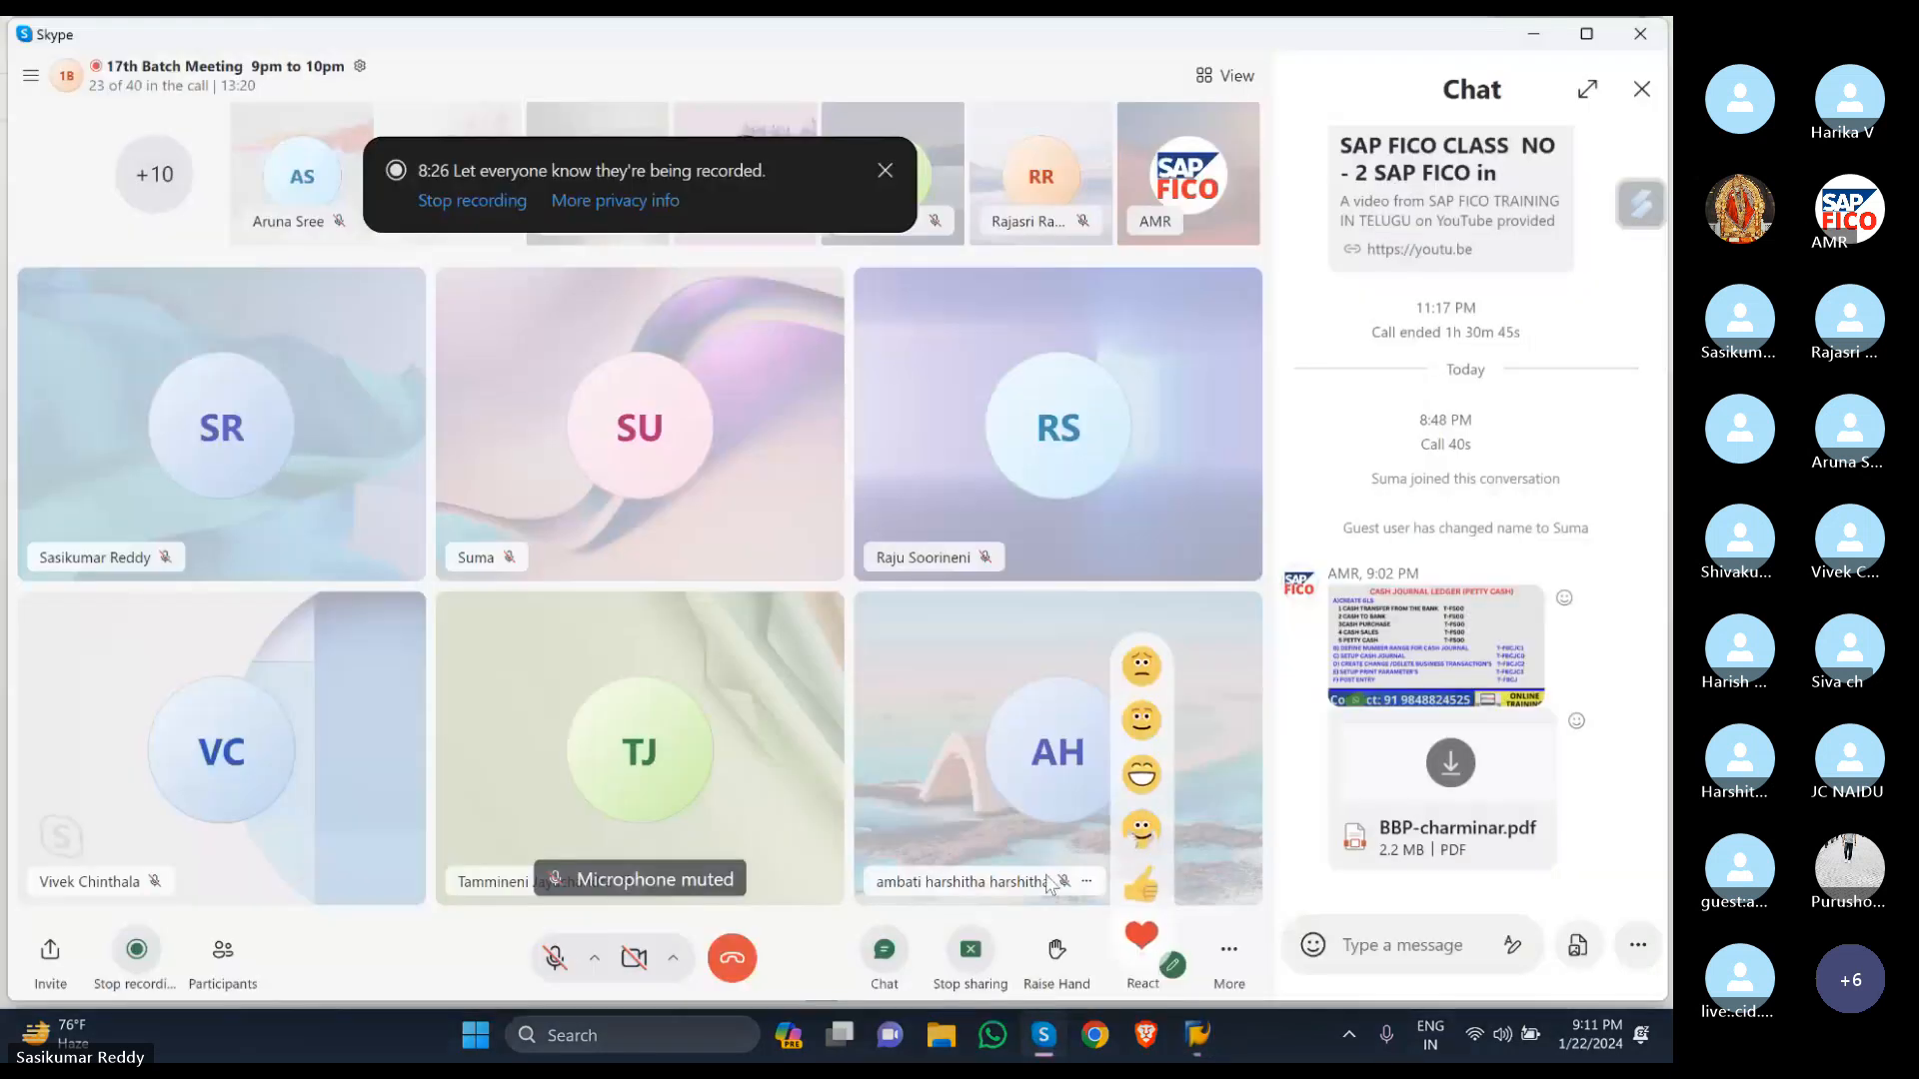
{"action": "left_click", "coordinate": [552, 959]}
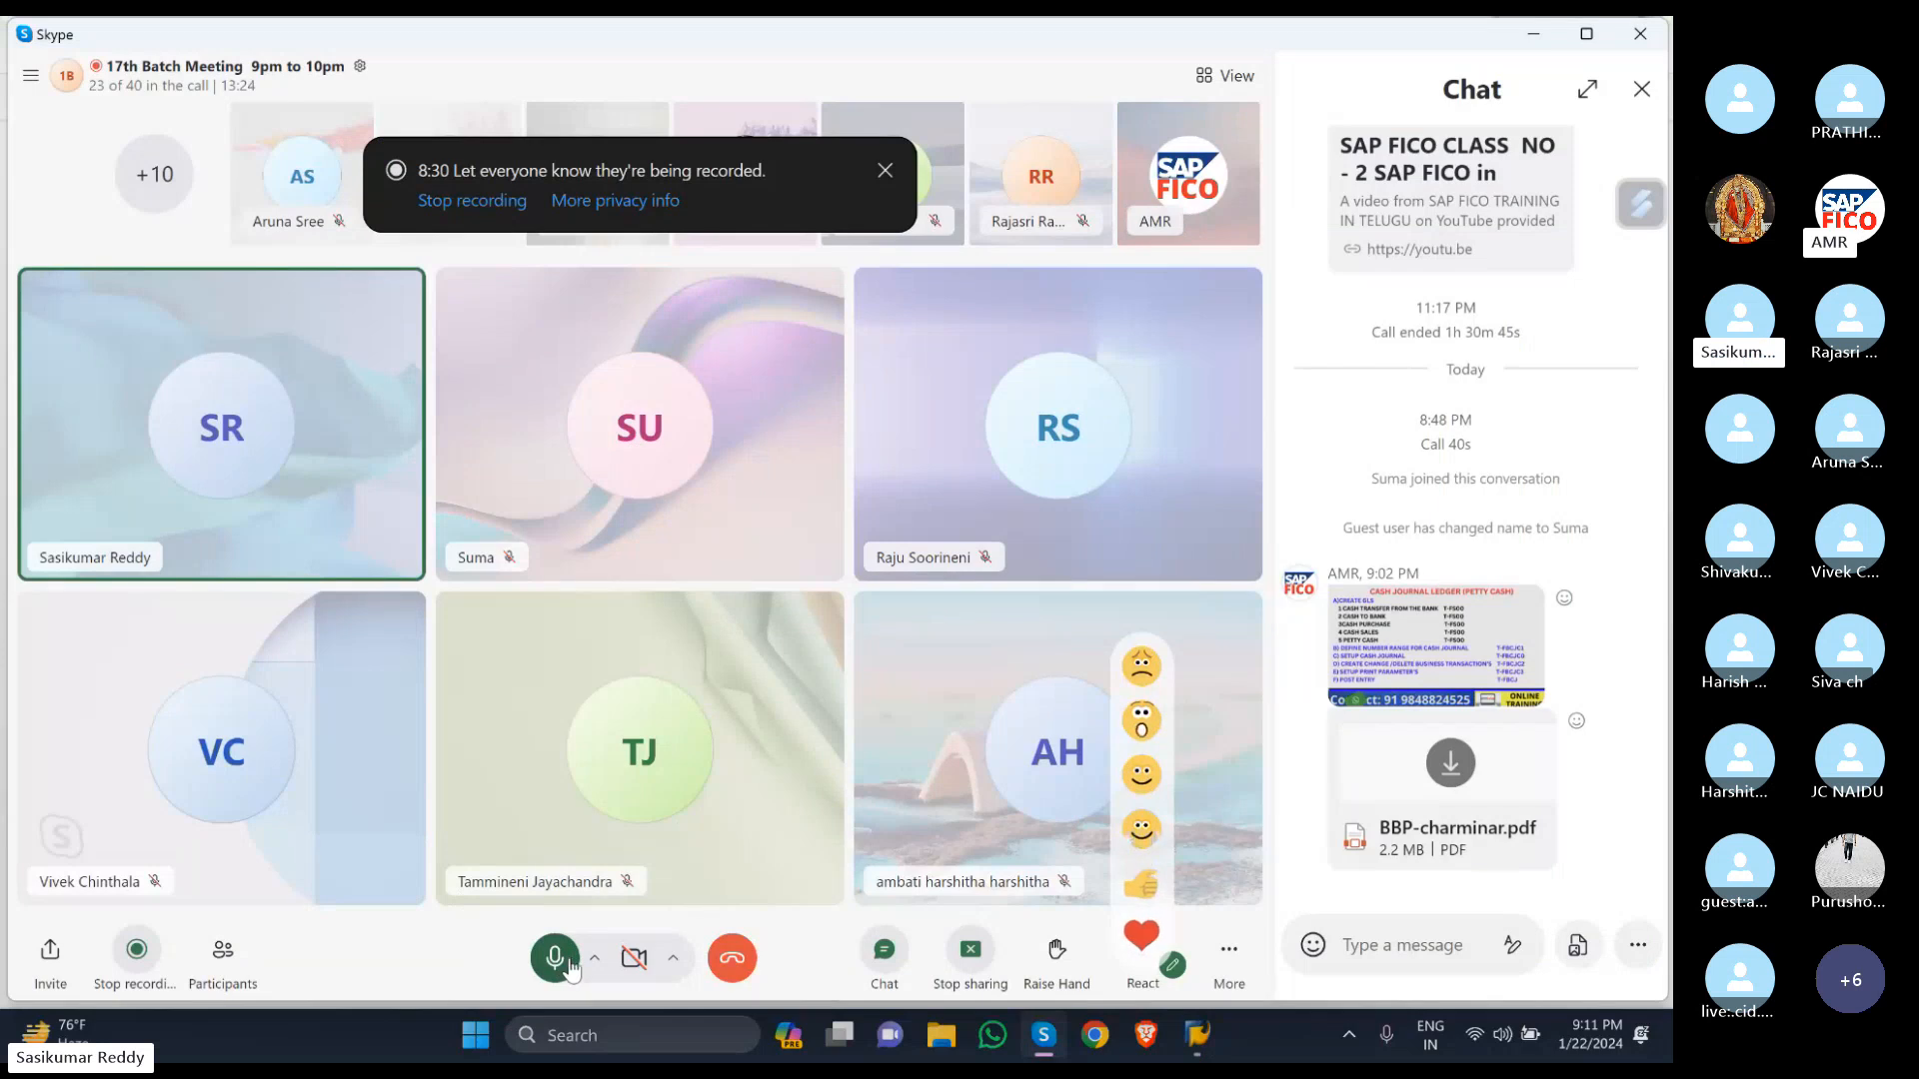
{"action": "left_click", "coordinate": [570, 966]}
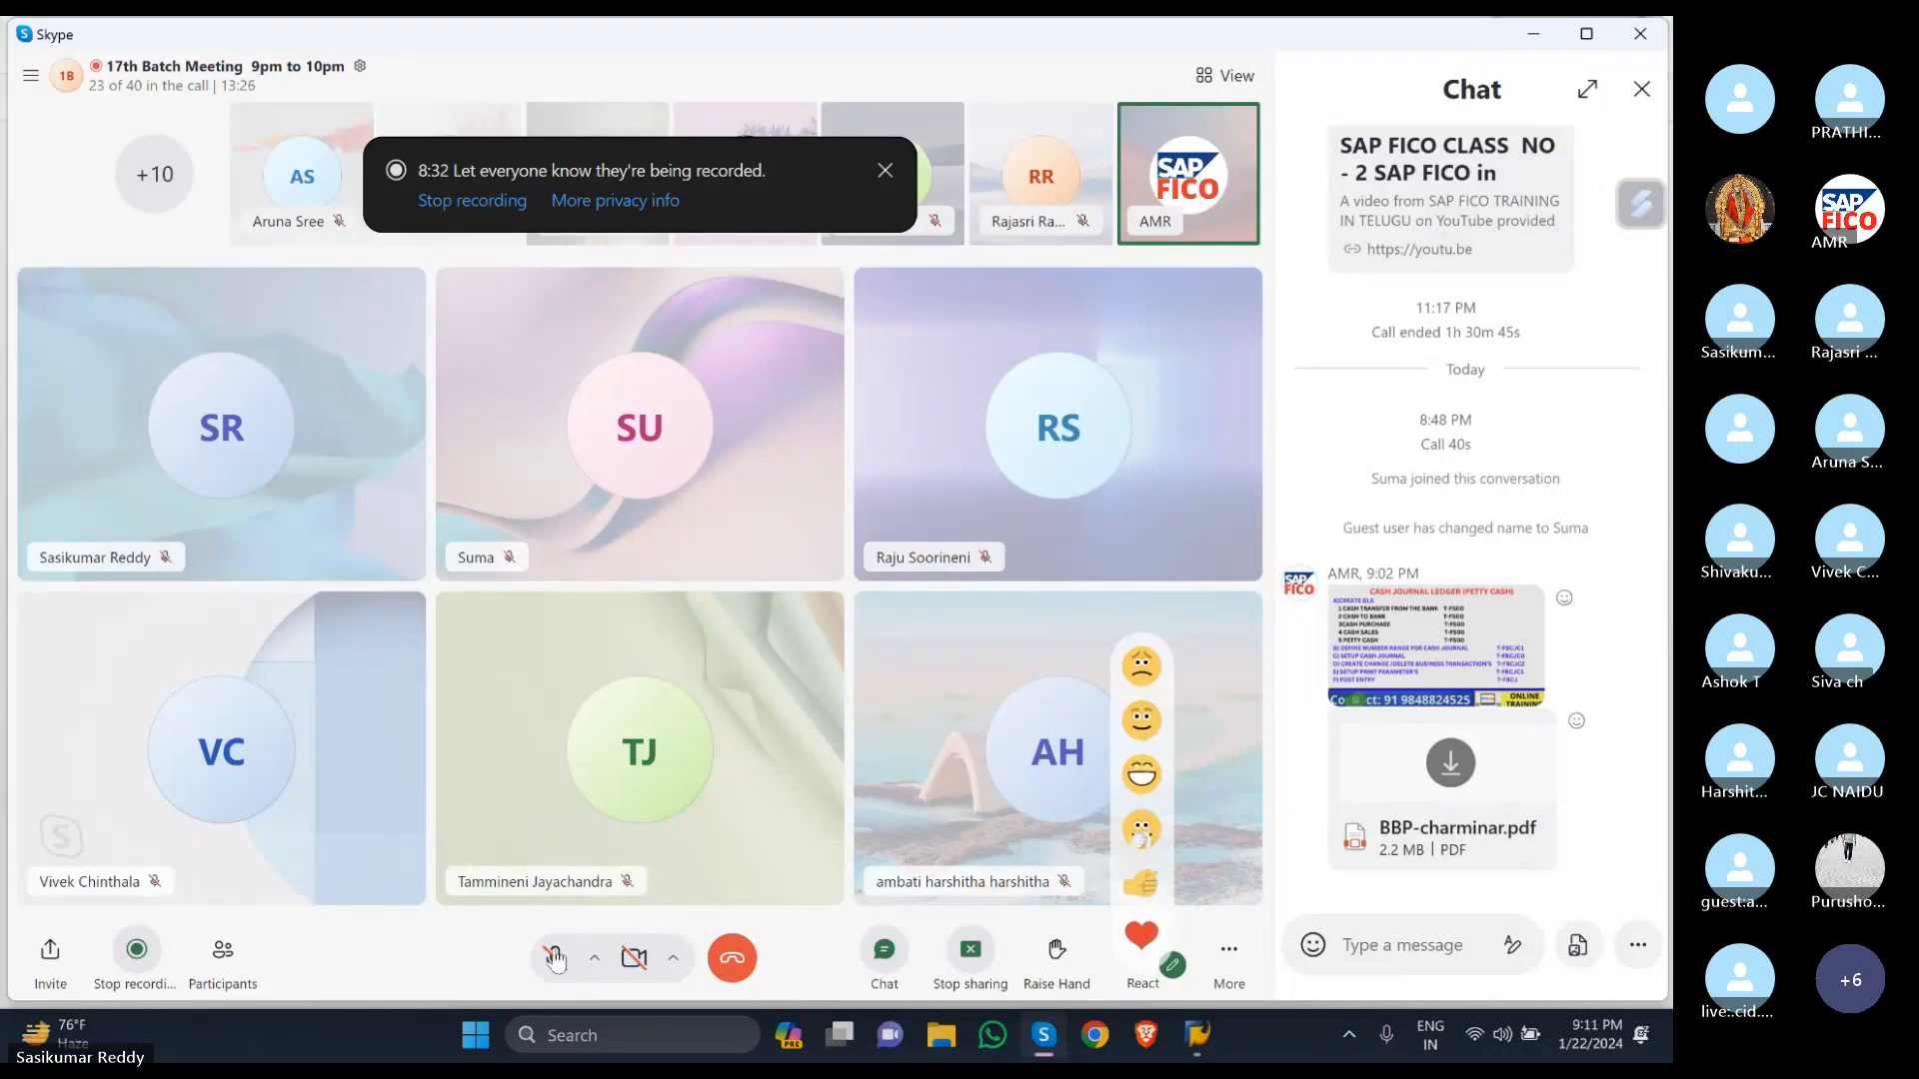
{"action": "key", "text": "alt+Tab"}
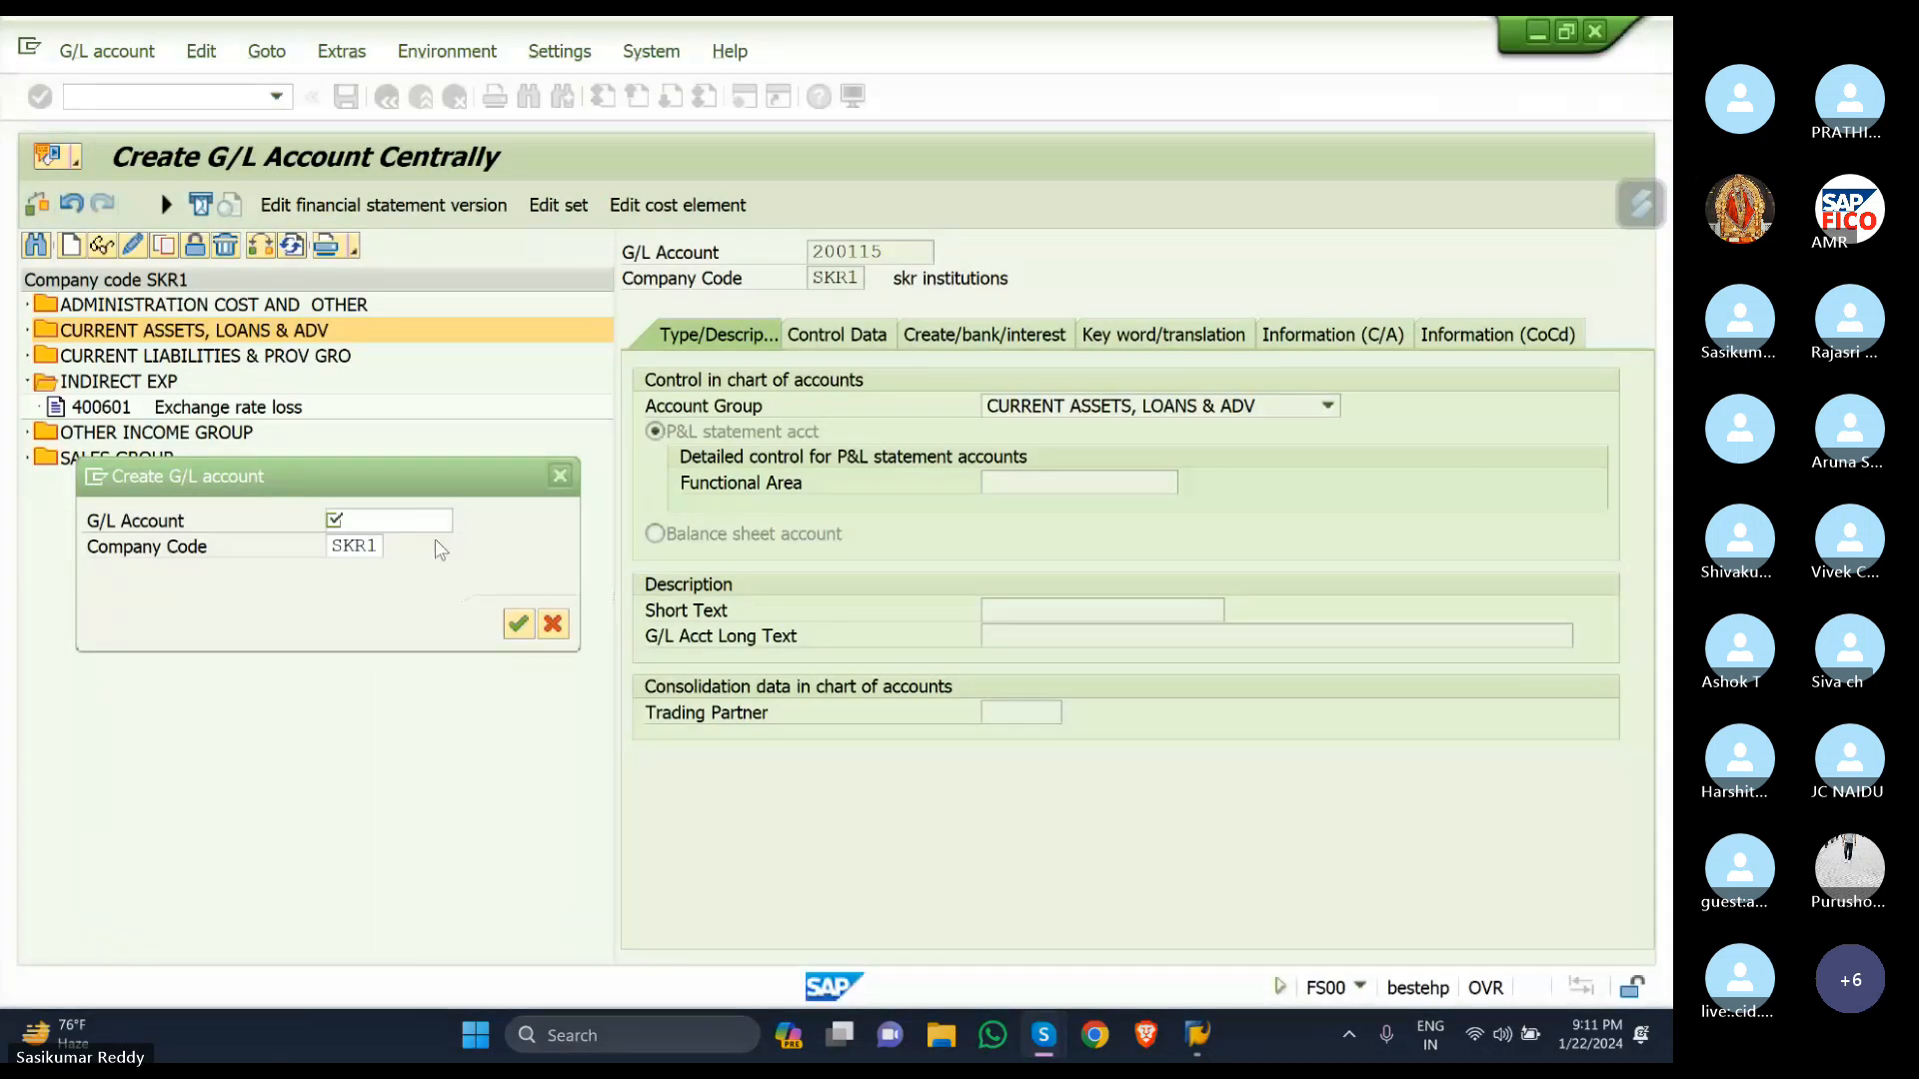
Number the new G/L account one above the Exchange rate loss account and assign it to the INDIRECT EXP account group.
{"action": "left_click", "coordinate": [411, 530]}
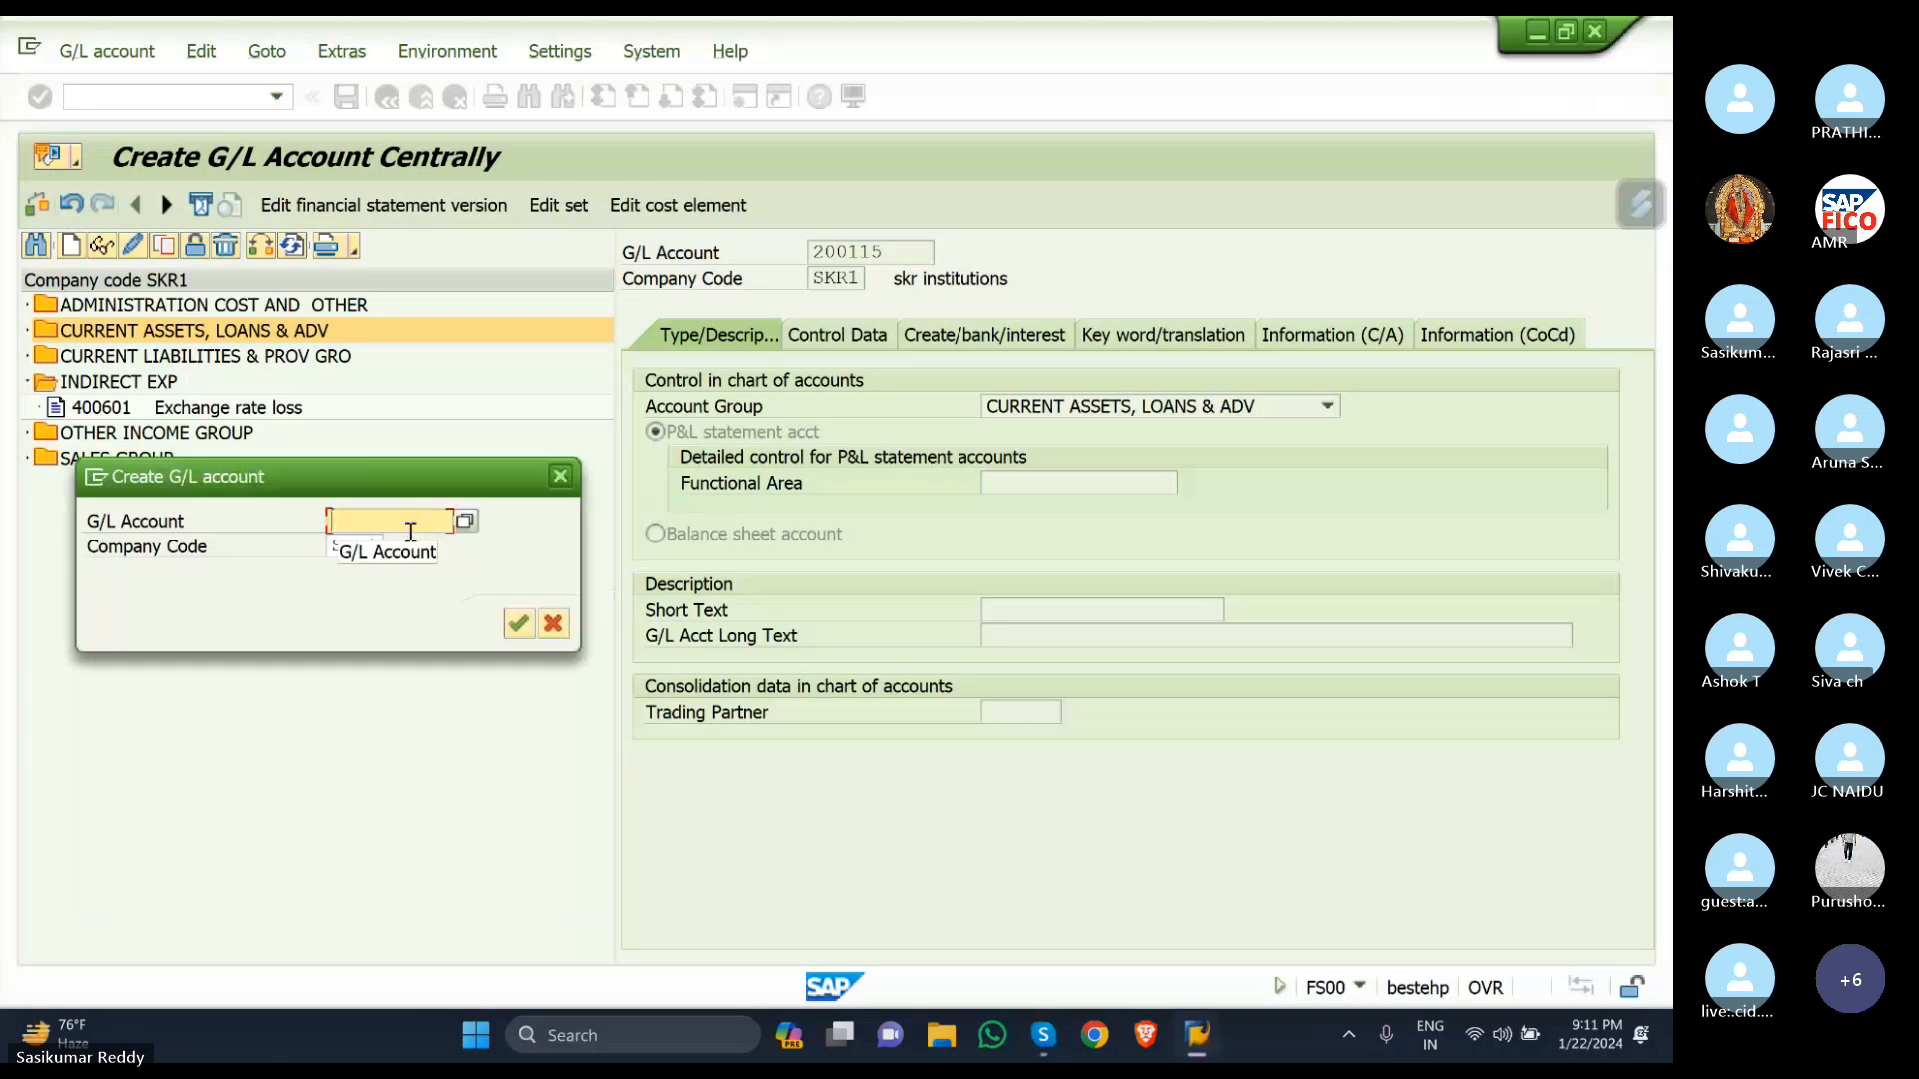
{"action": "type", "text": "400"}
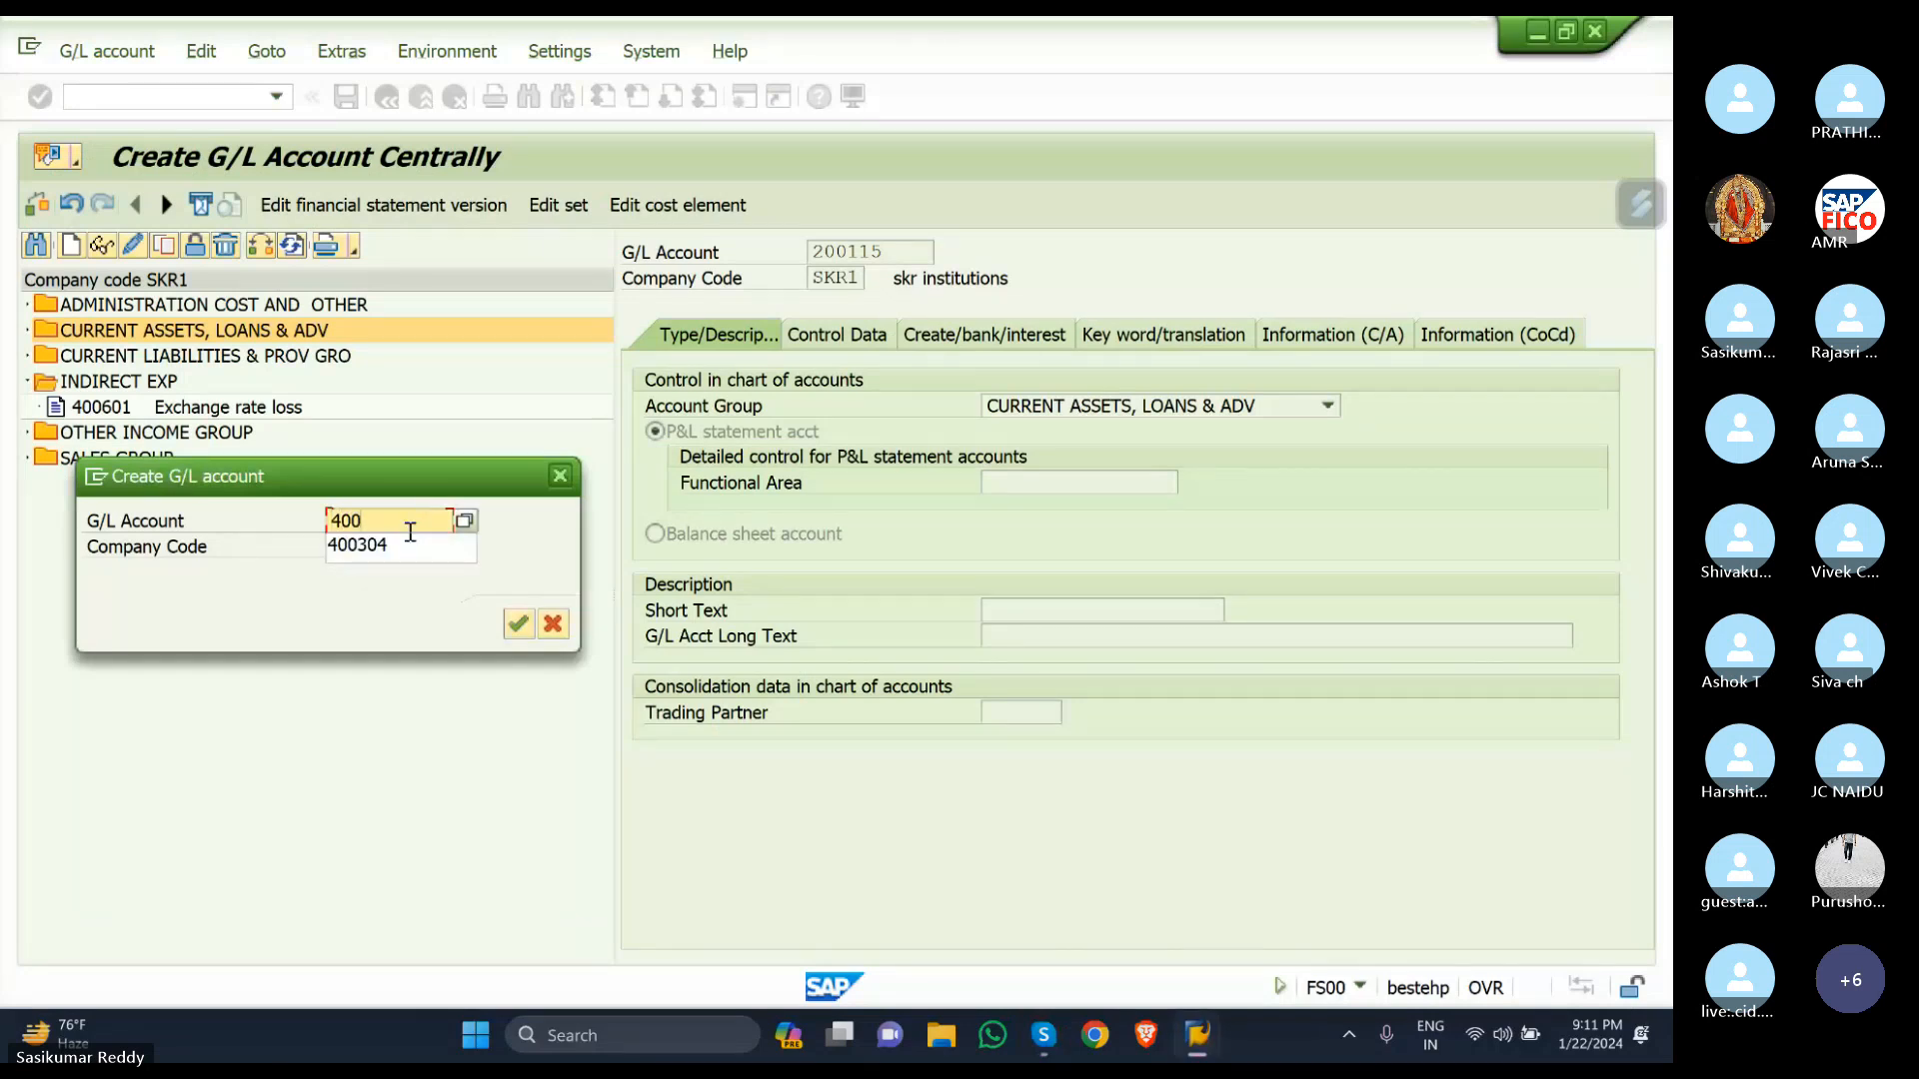
{"action": "type", "text": "602"}
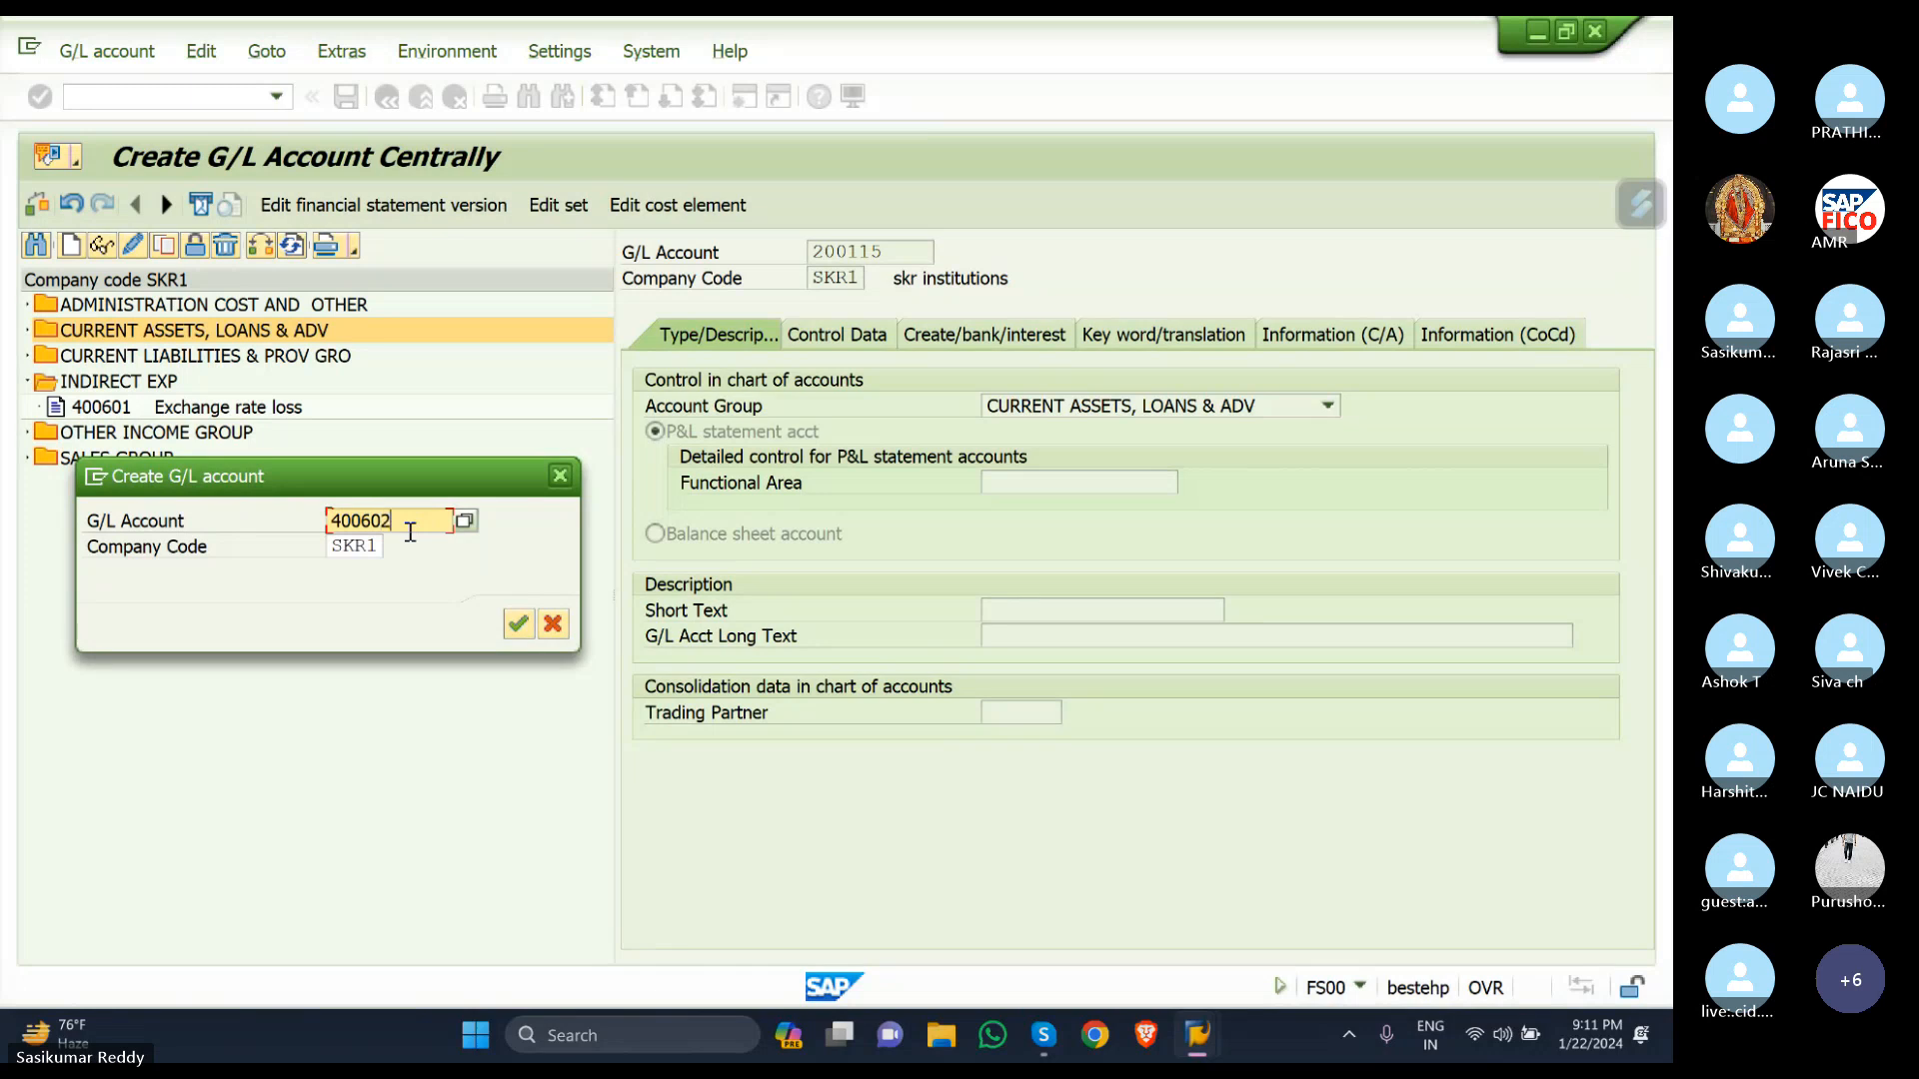
{"action": "left_click", "coordinate": [519, 626]}
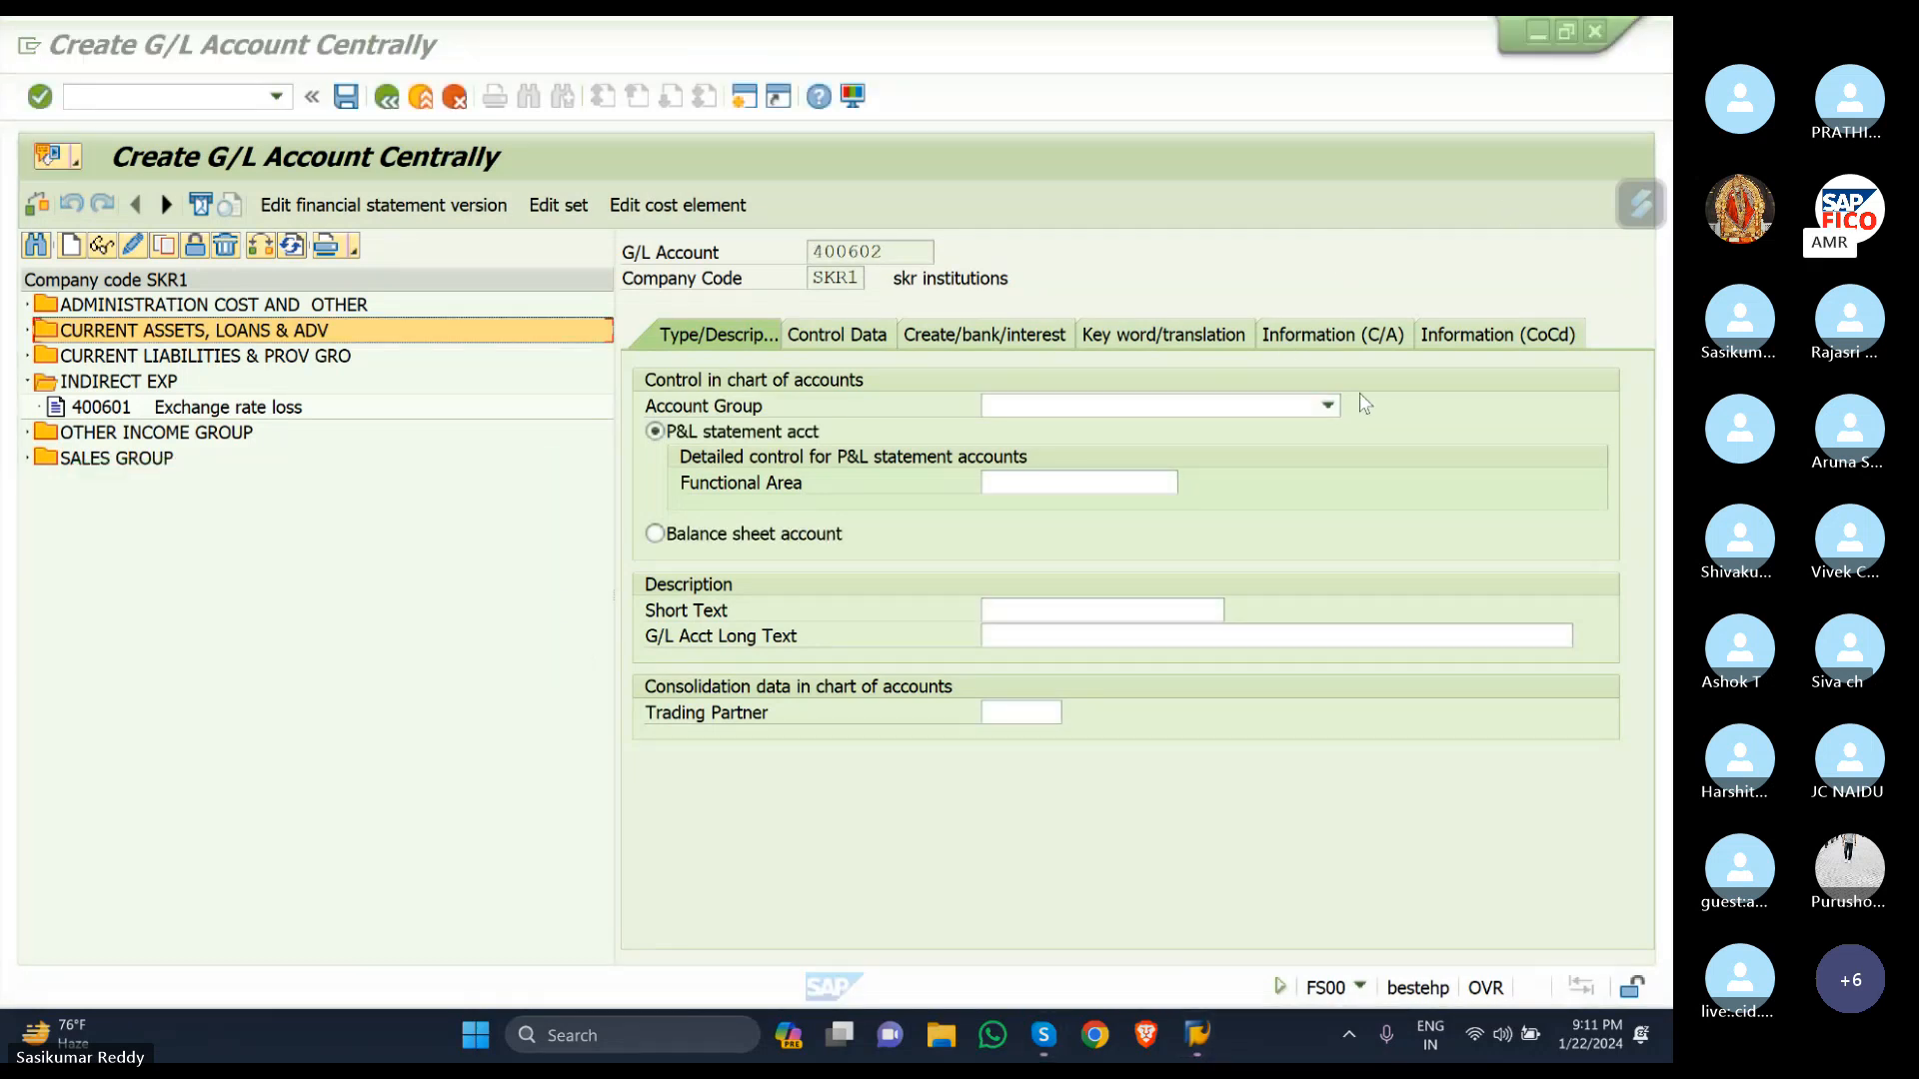
{"action": "left_click", "coordinate": [1332, 403]}
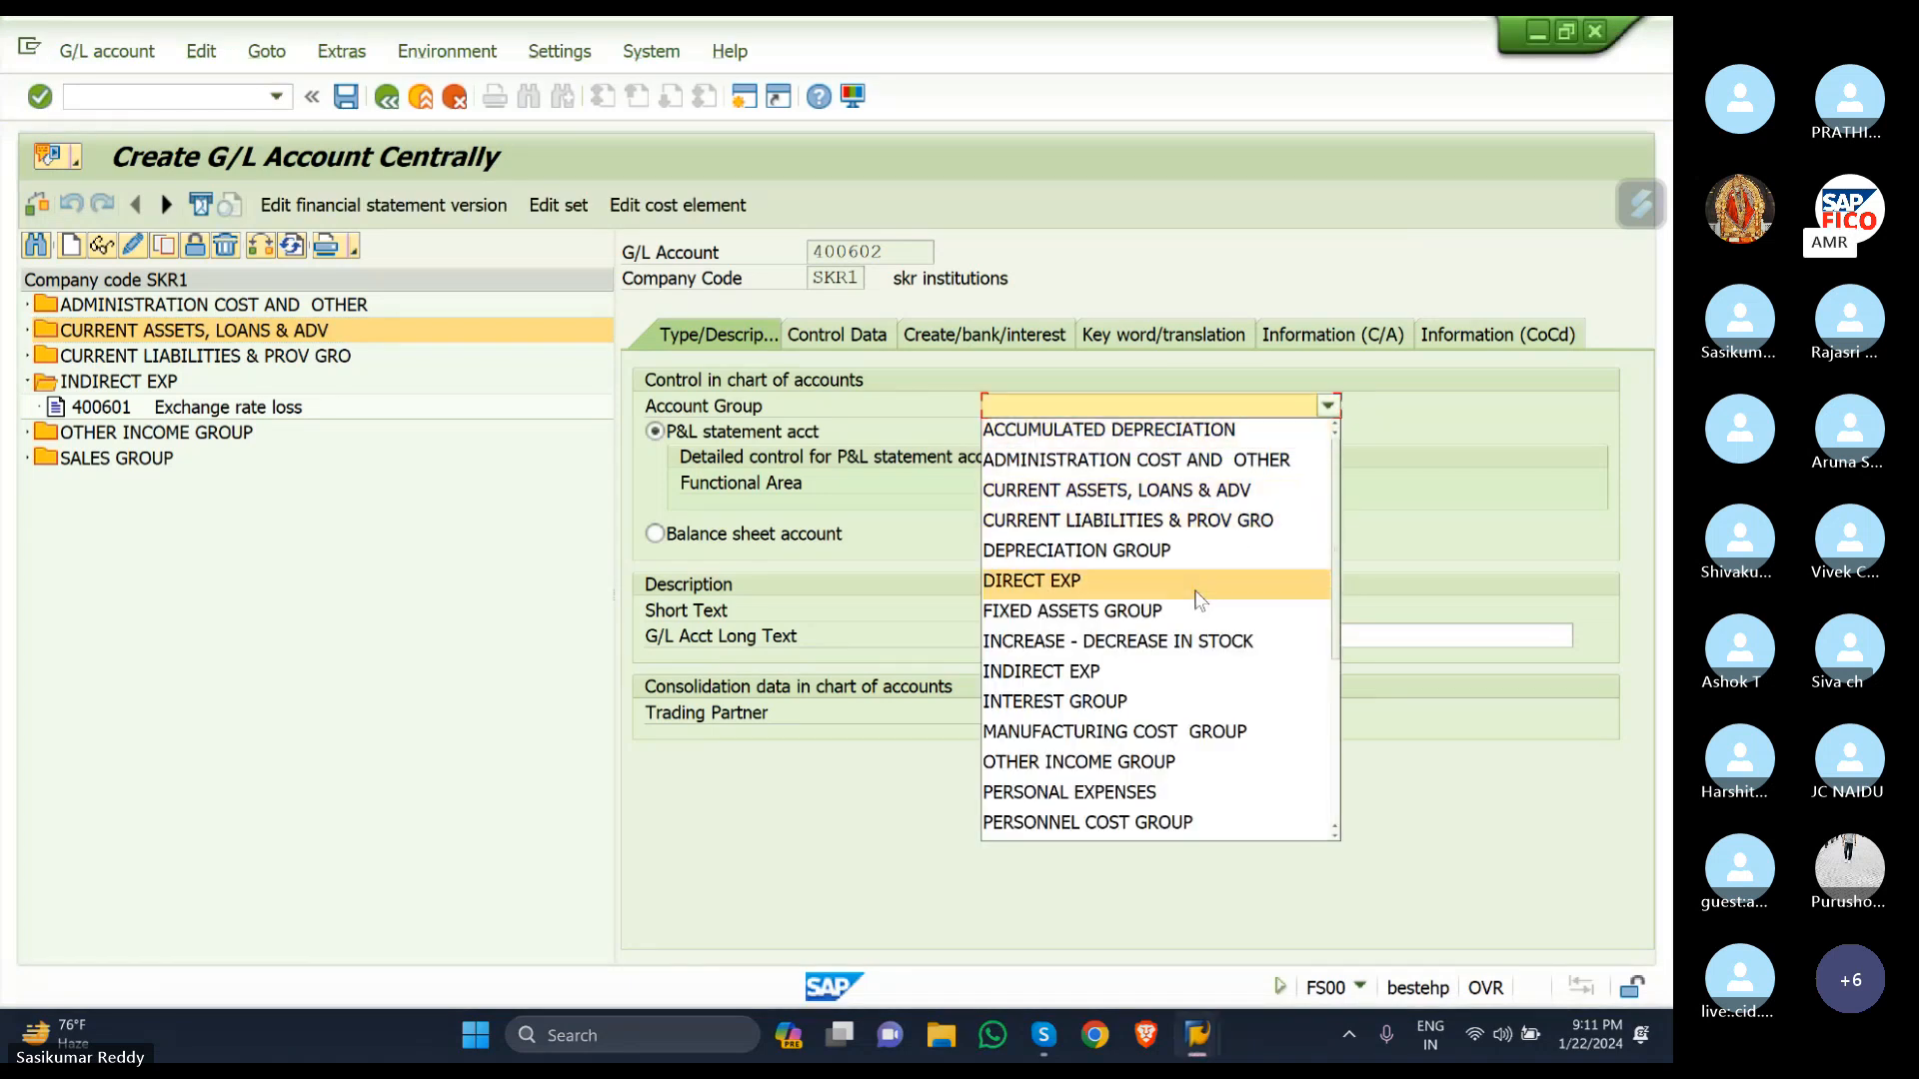
{"action": "left_click", "coordinate": [1148, 676]}
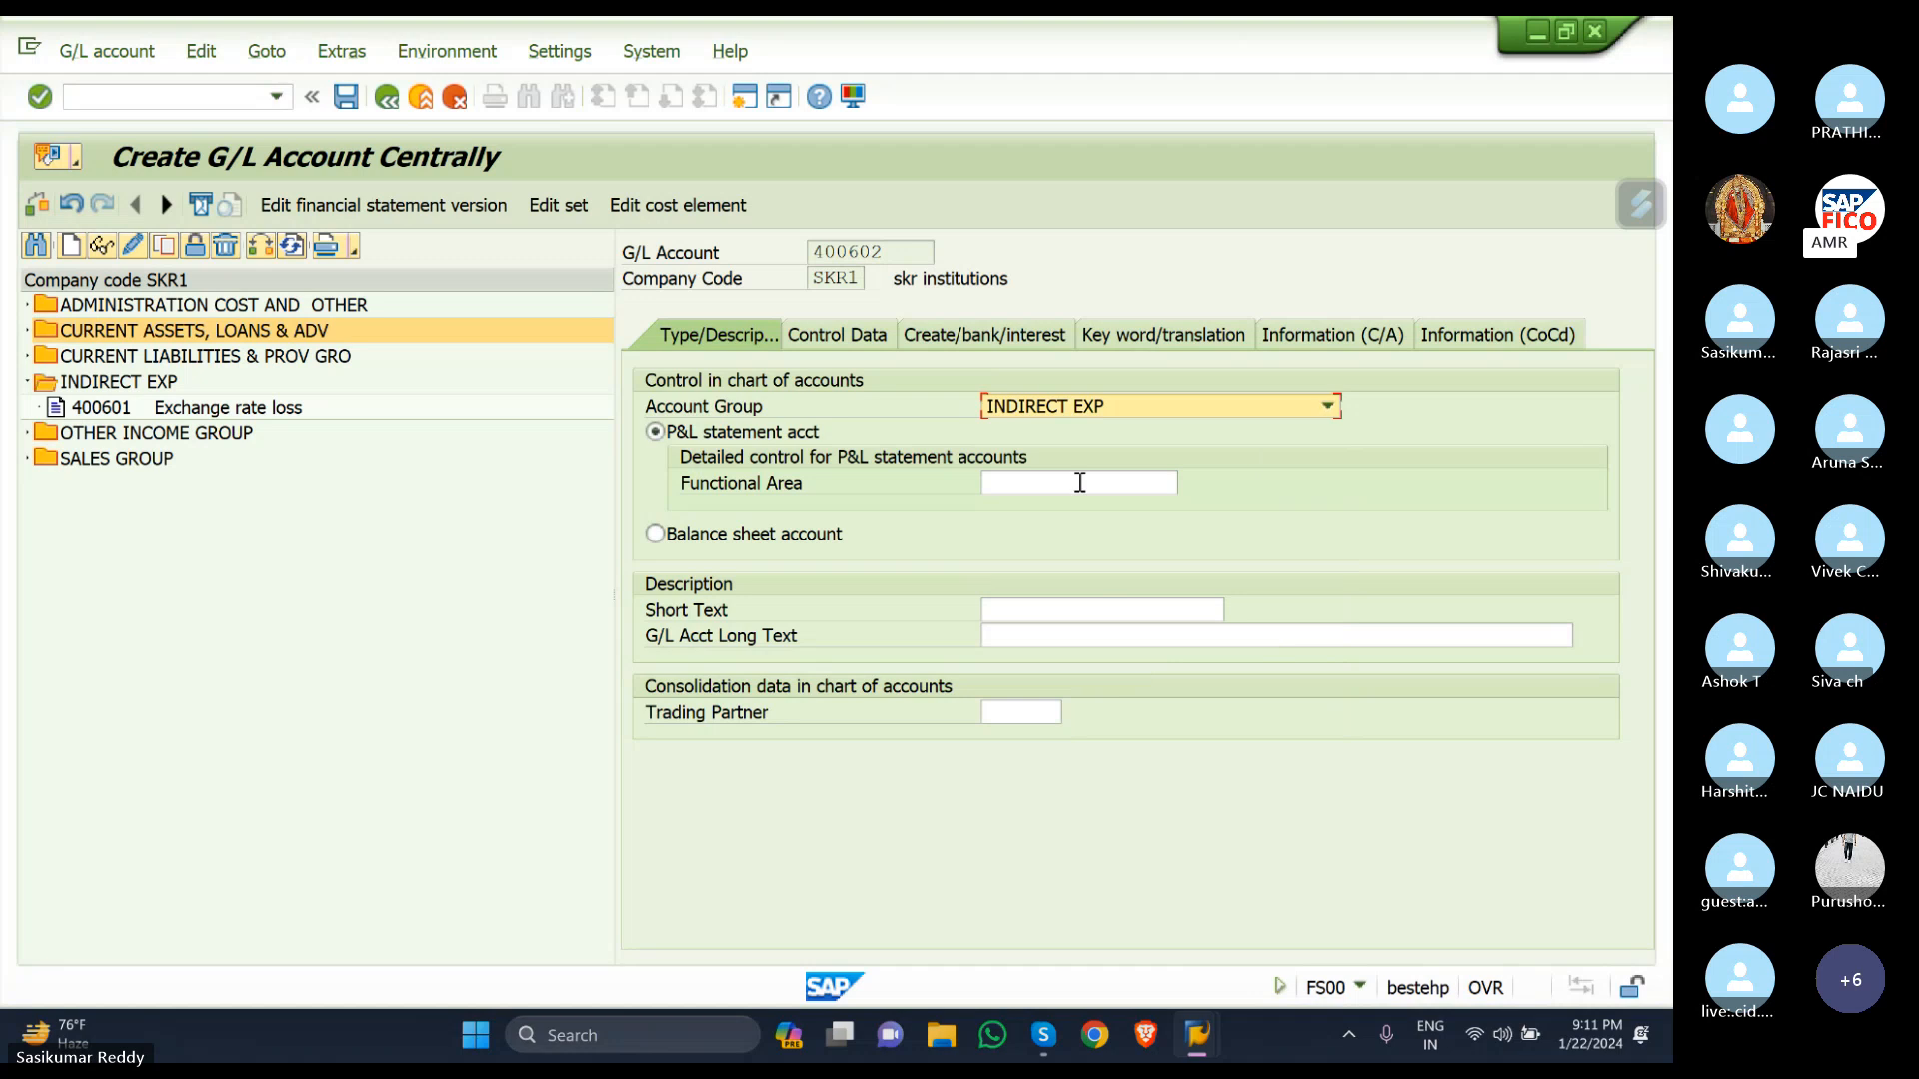
Describe the new account with the short text CASH PURCHASE and the long text CASH PURCHASE ACCOUNT.
{"action": "left_click", "coordinate": [1130, 610]}
{"action": "type", "text": "CAS"}
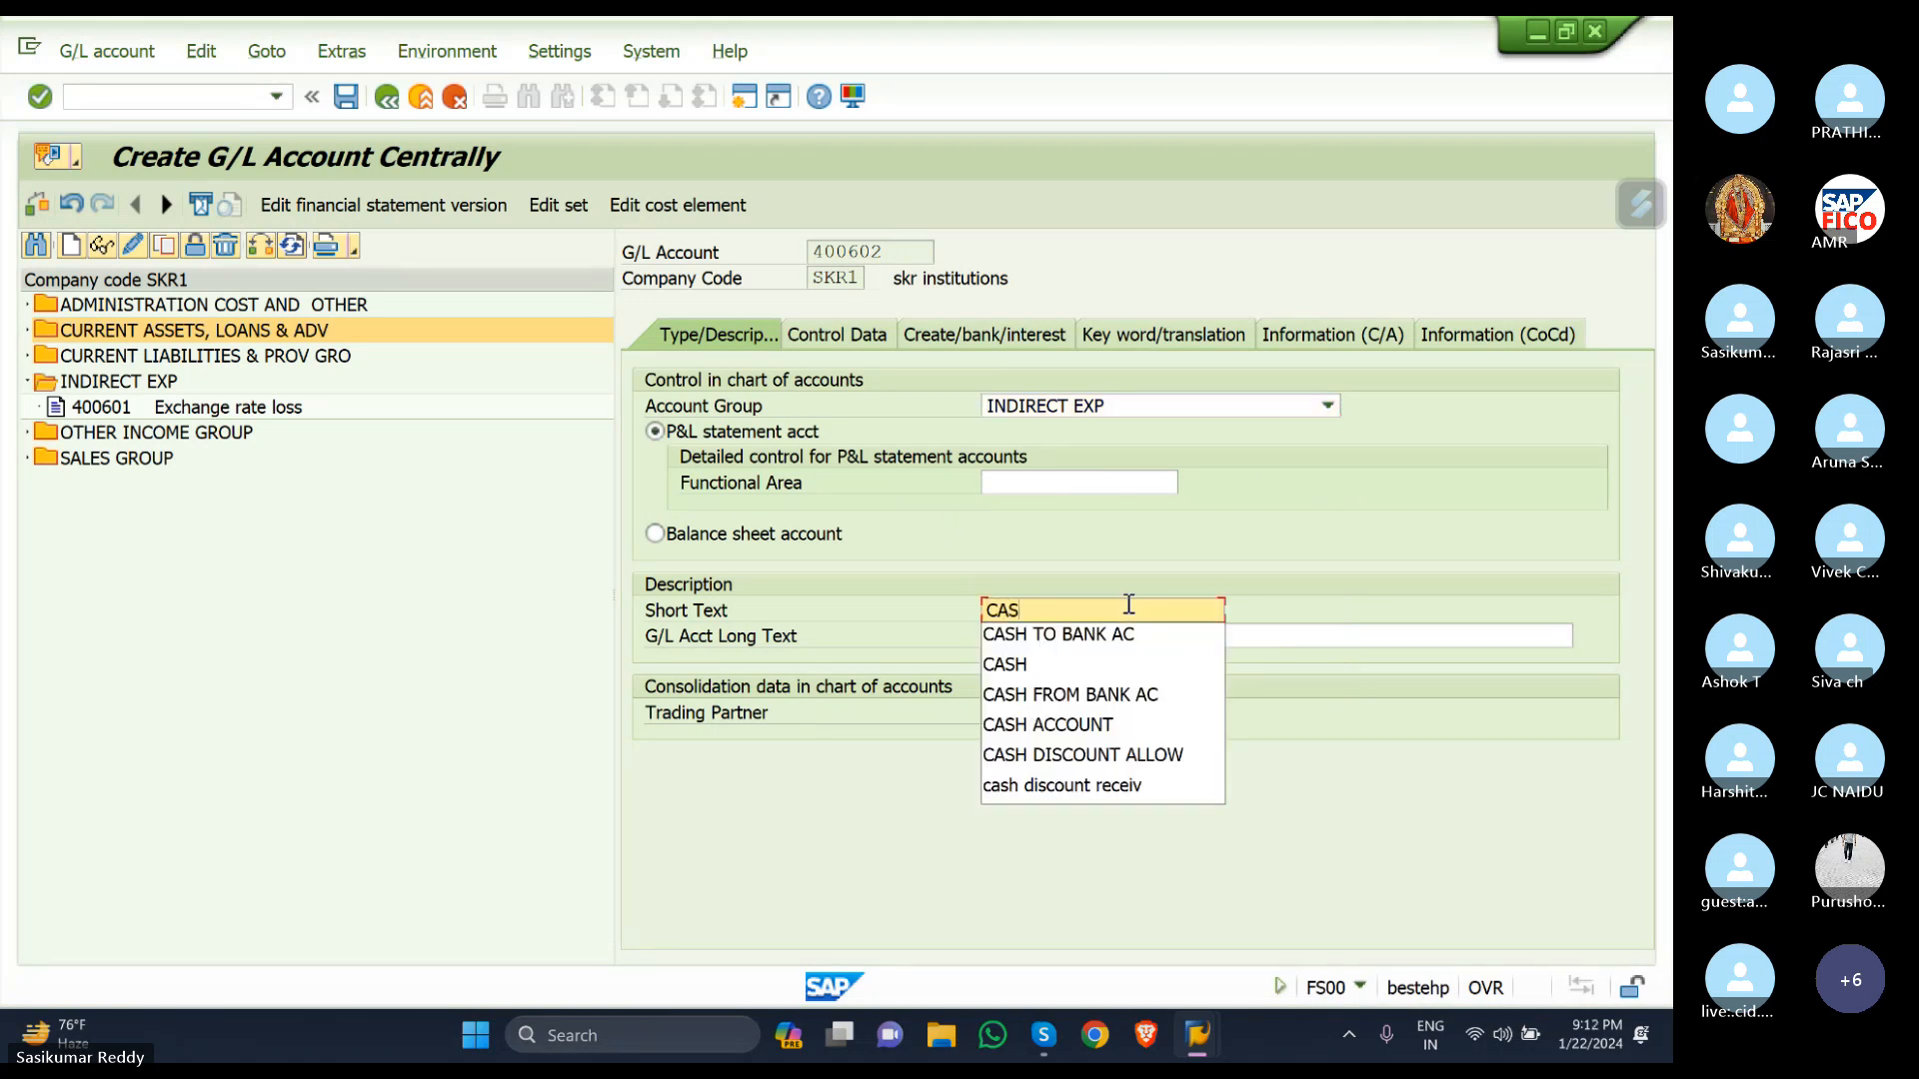
{"action": "type", "text": "H PURCHASE"}
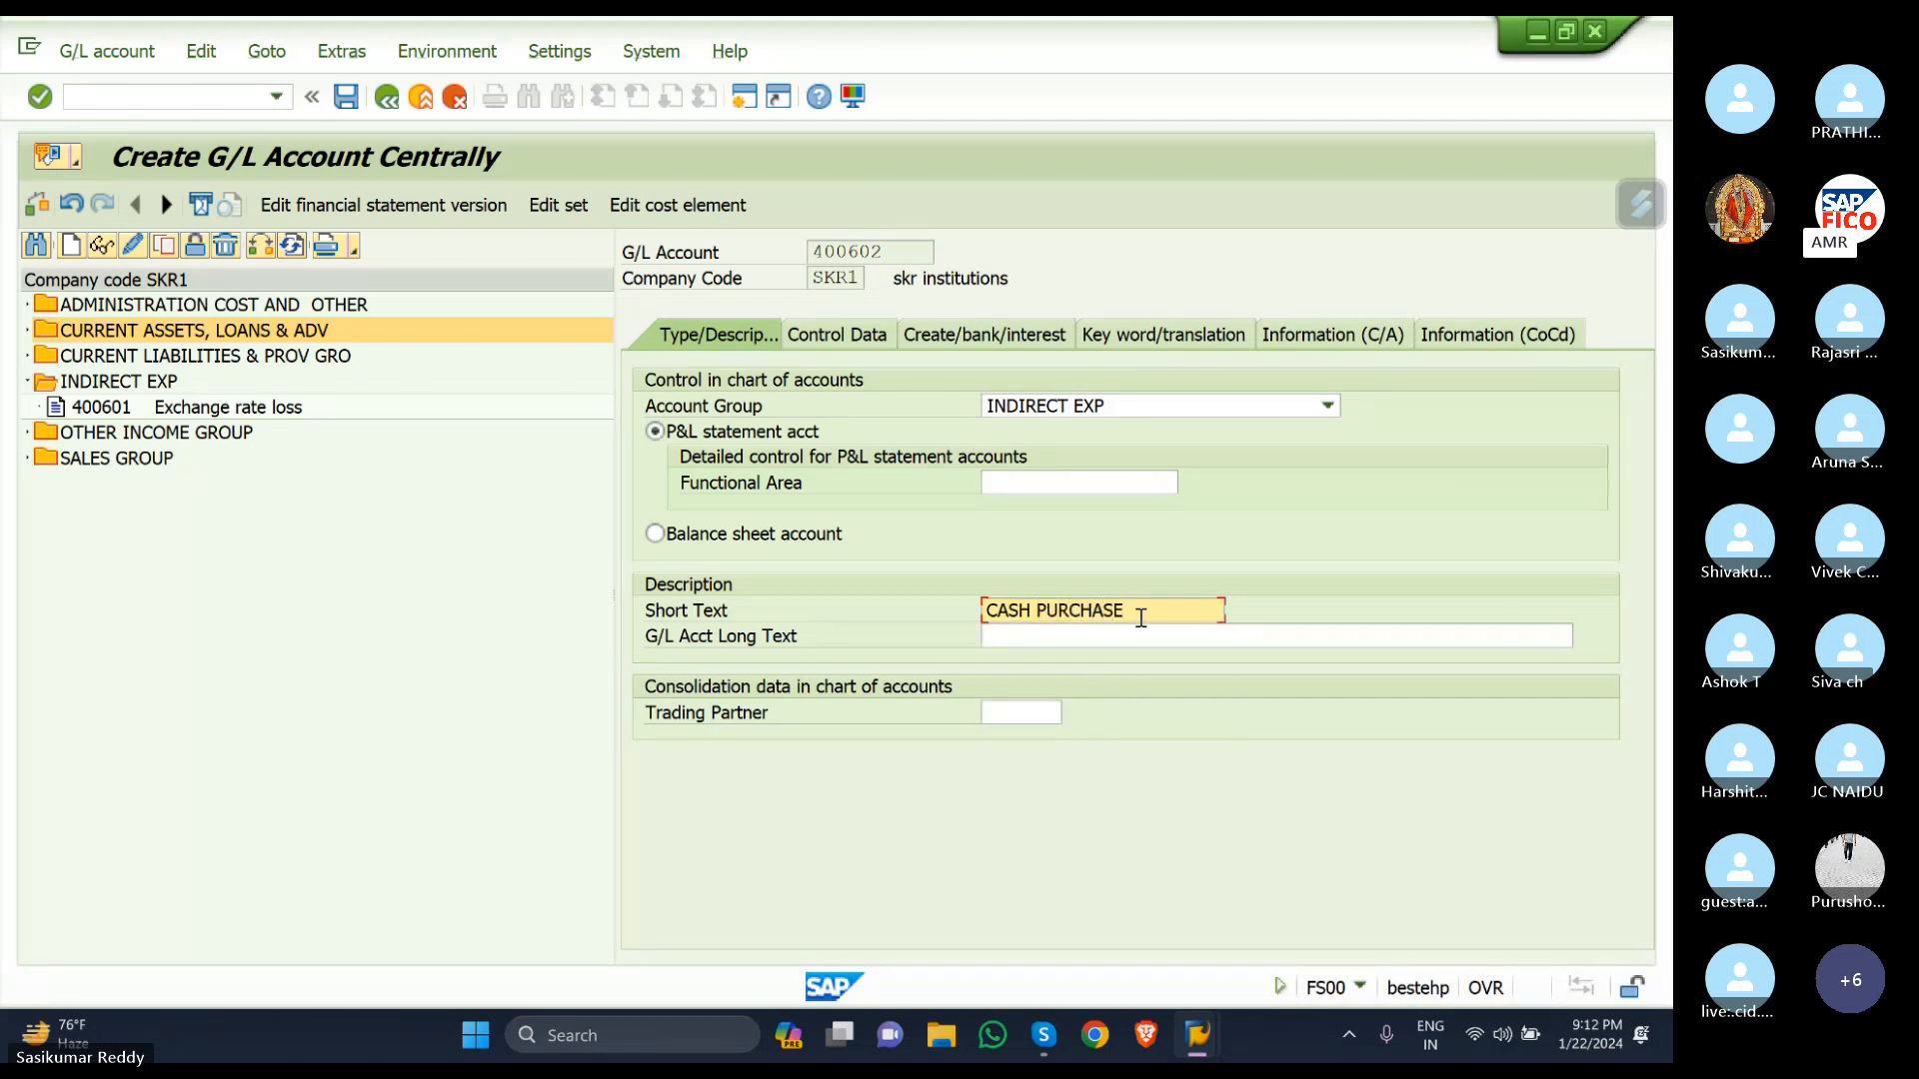
{"action": "left_click", "coordinate": [1140, 633]}
{"action": "type", "text": "CAS"}
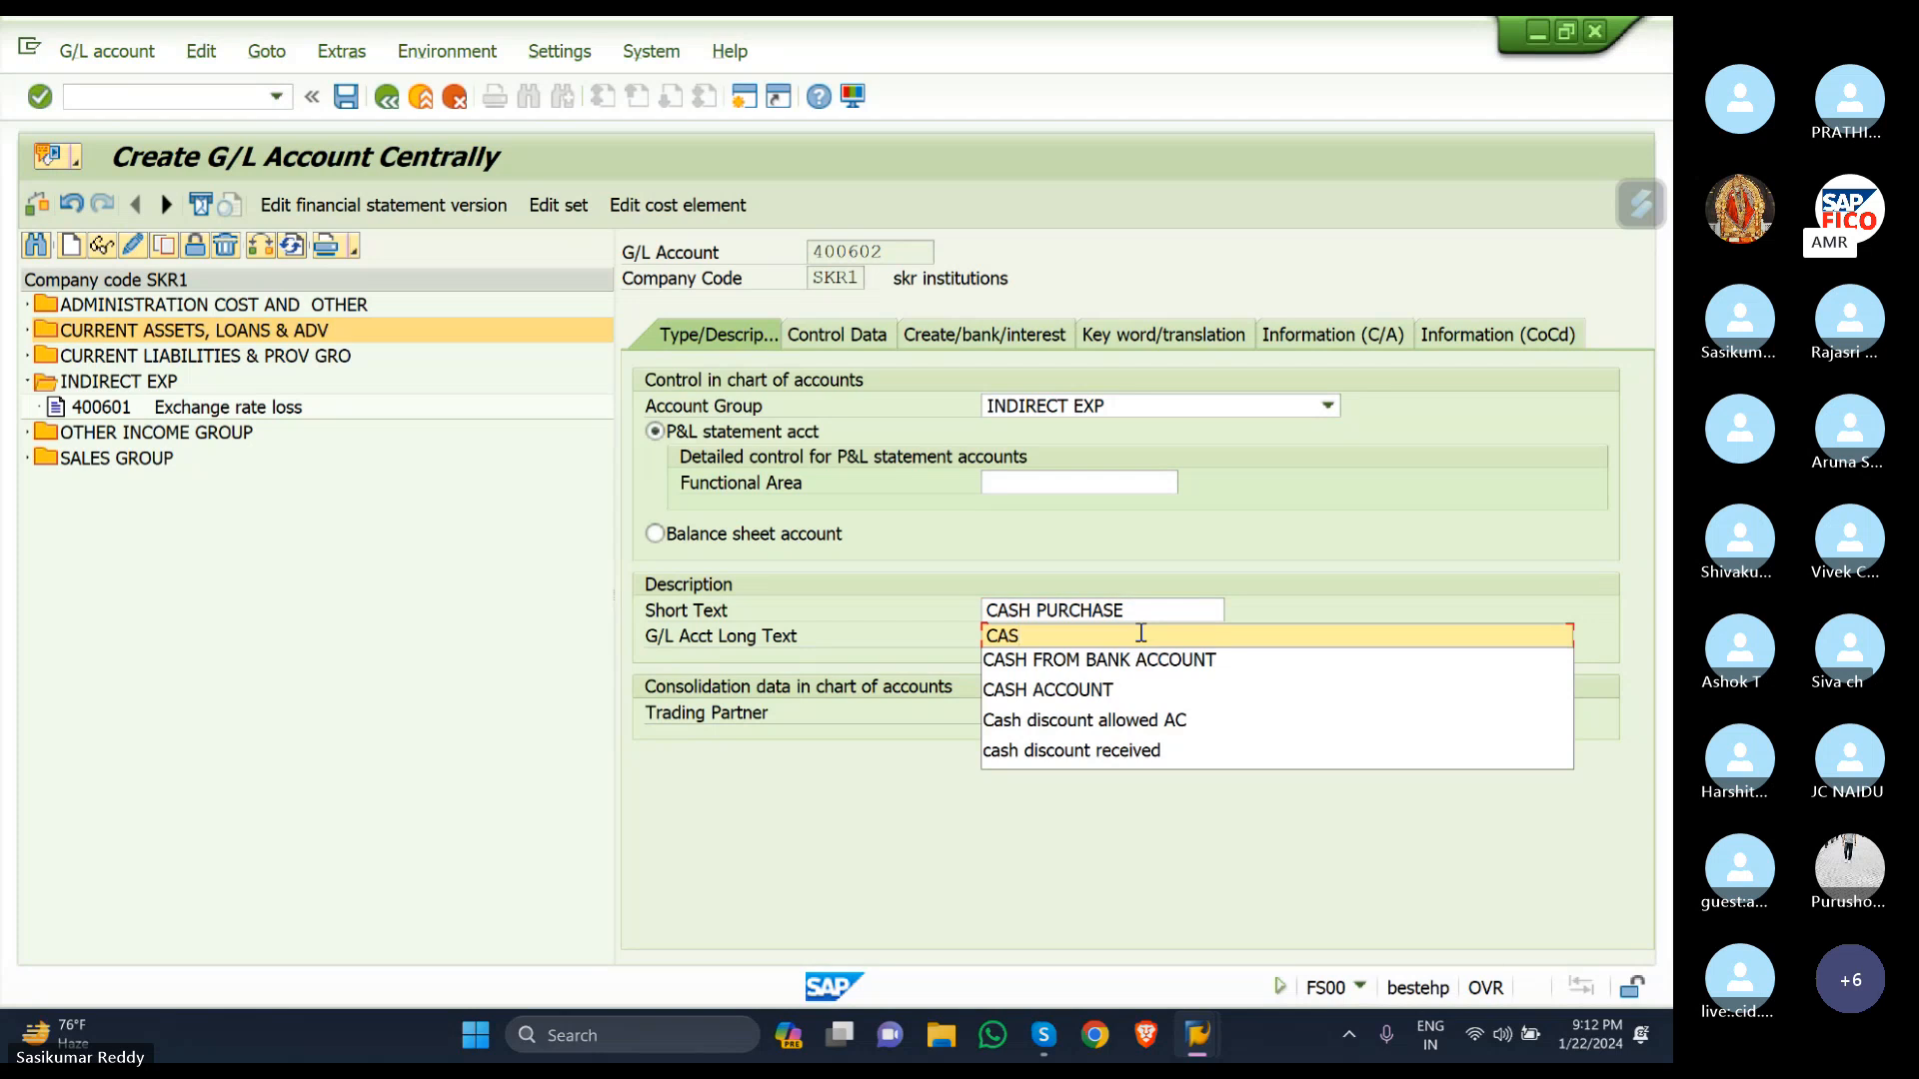
{"action": "type", "text": "H PURCHASE"}
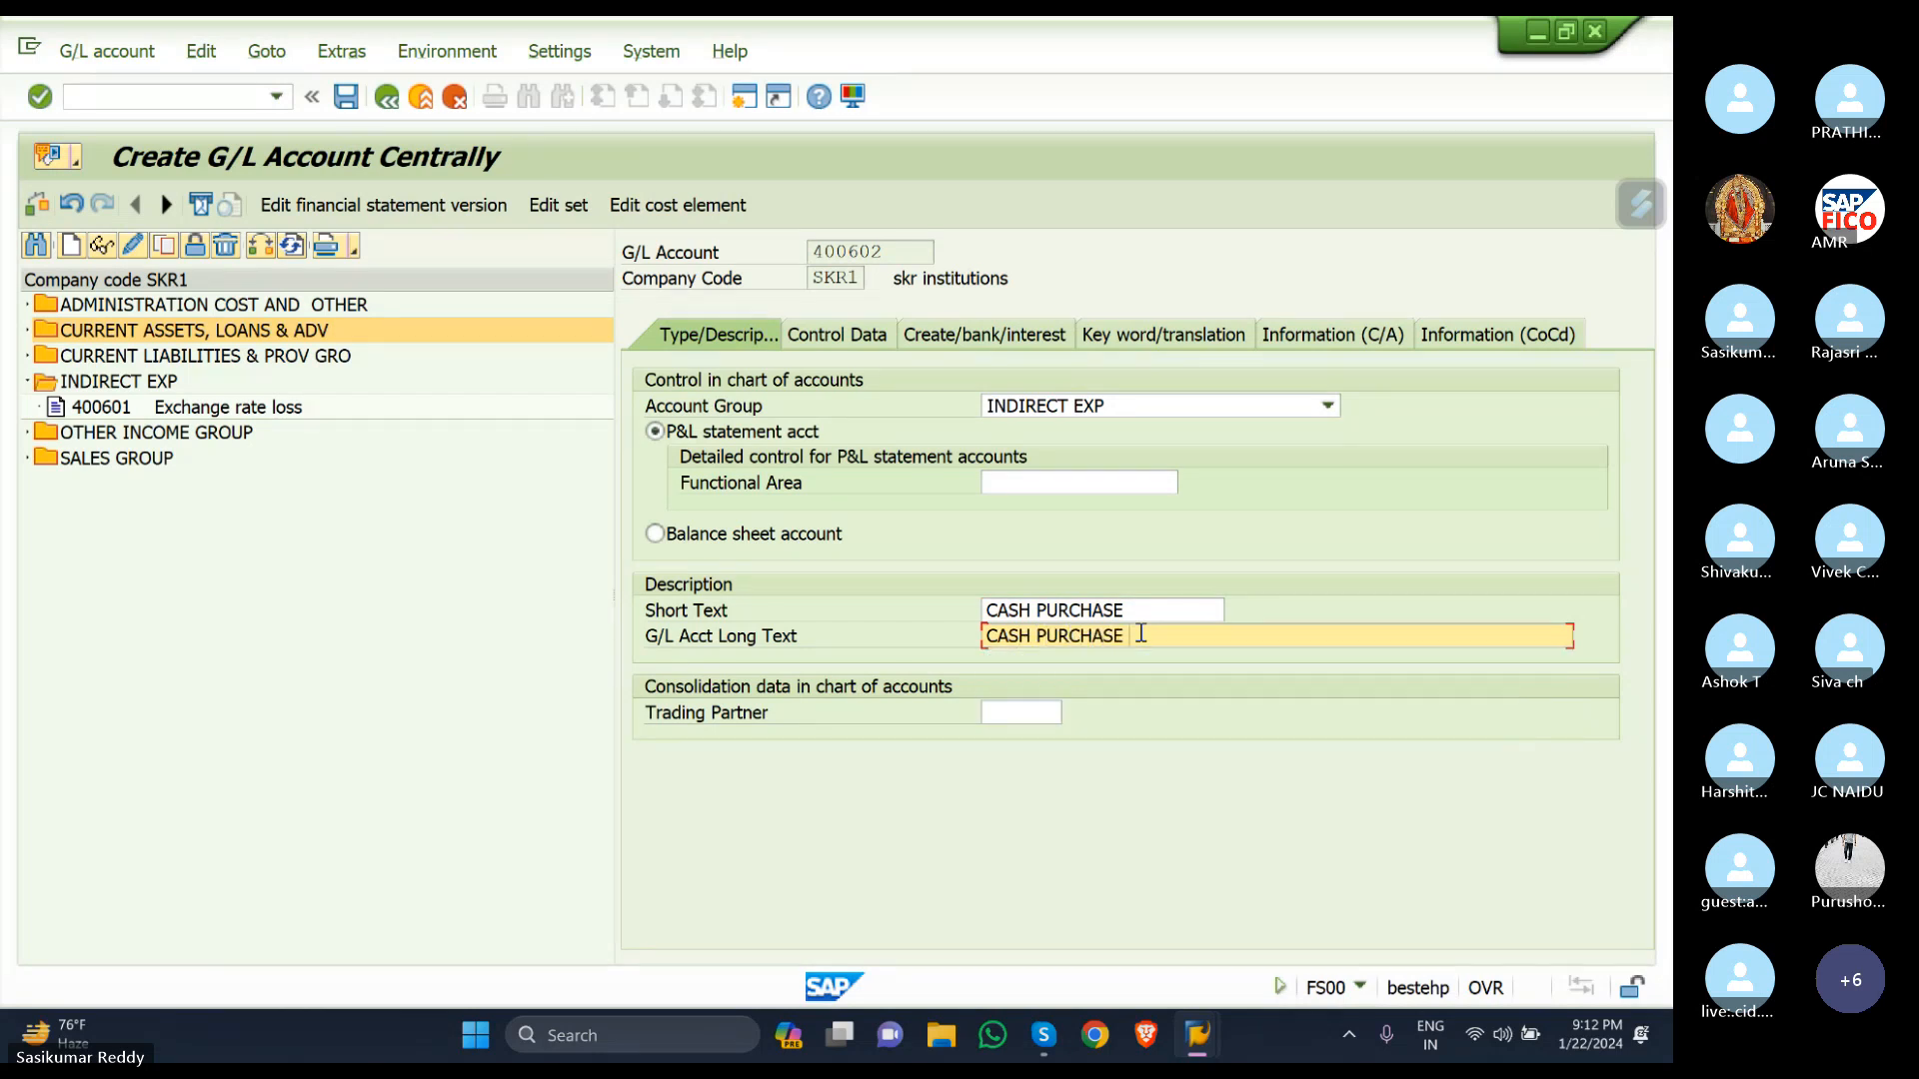
{"action": "type", "text": " ACCOUNT"}
Enable line item display and only balances in local currency, and set sort key 001 in the cash purchase account's control data.
{"action": "left_click", "coordinate": [857, 345]}
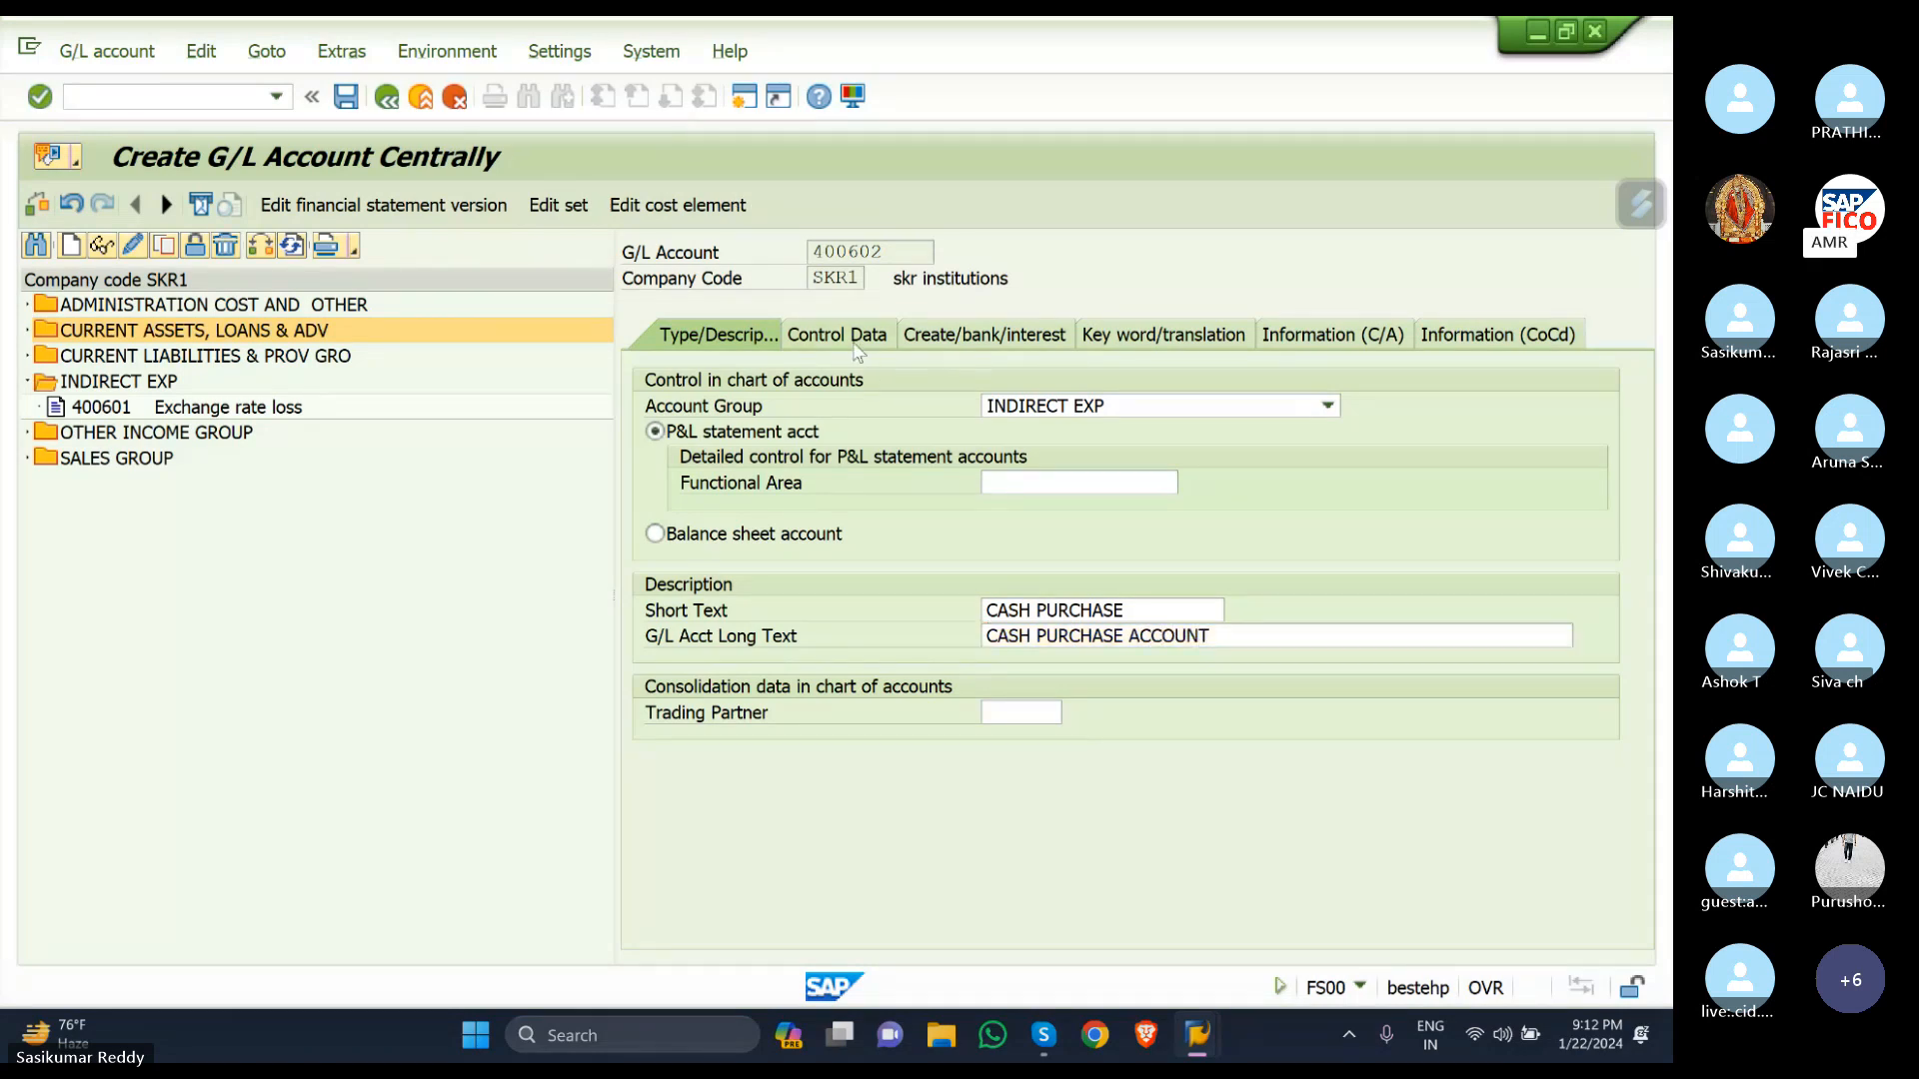
{"action": "left_click", "coordinate": [654, 764]}
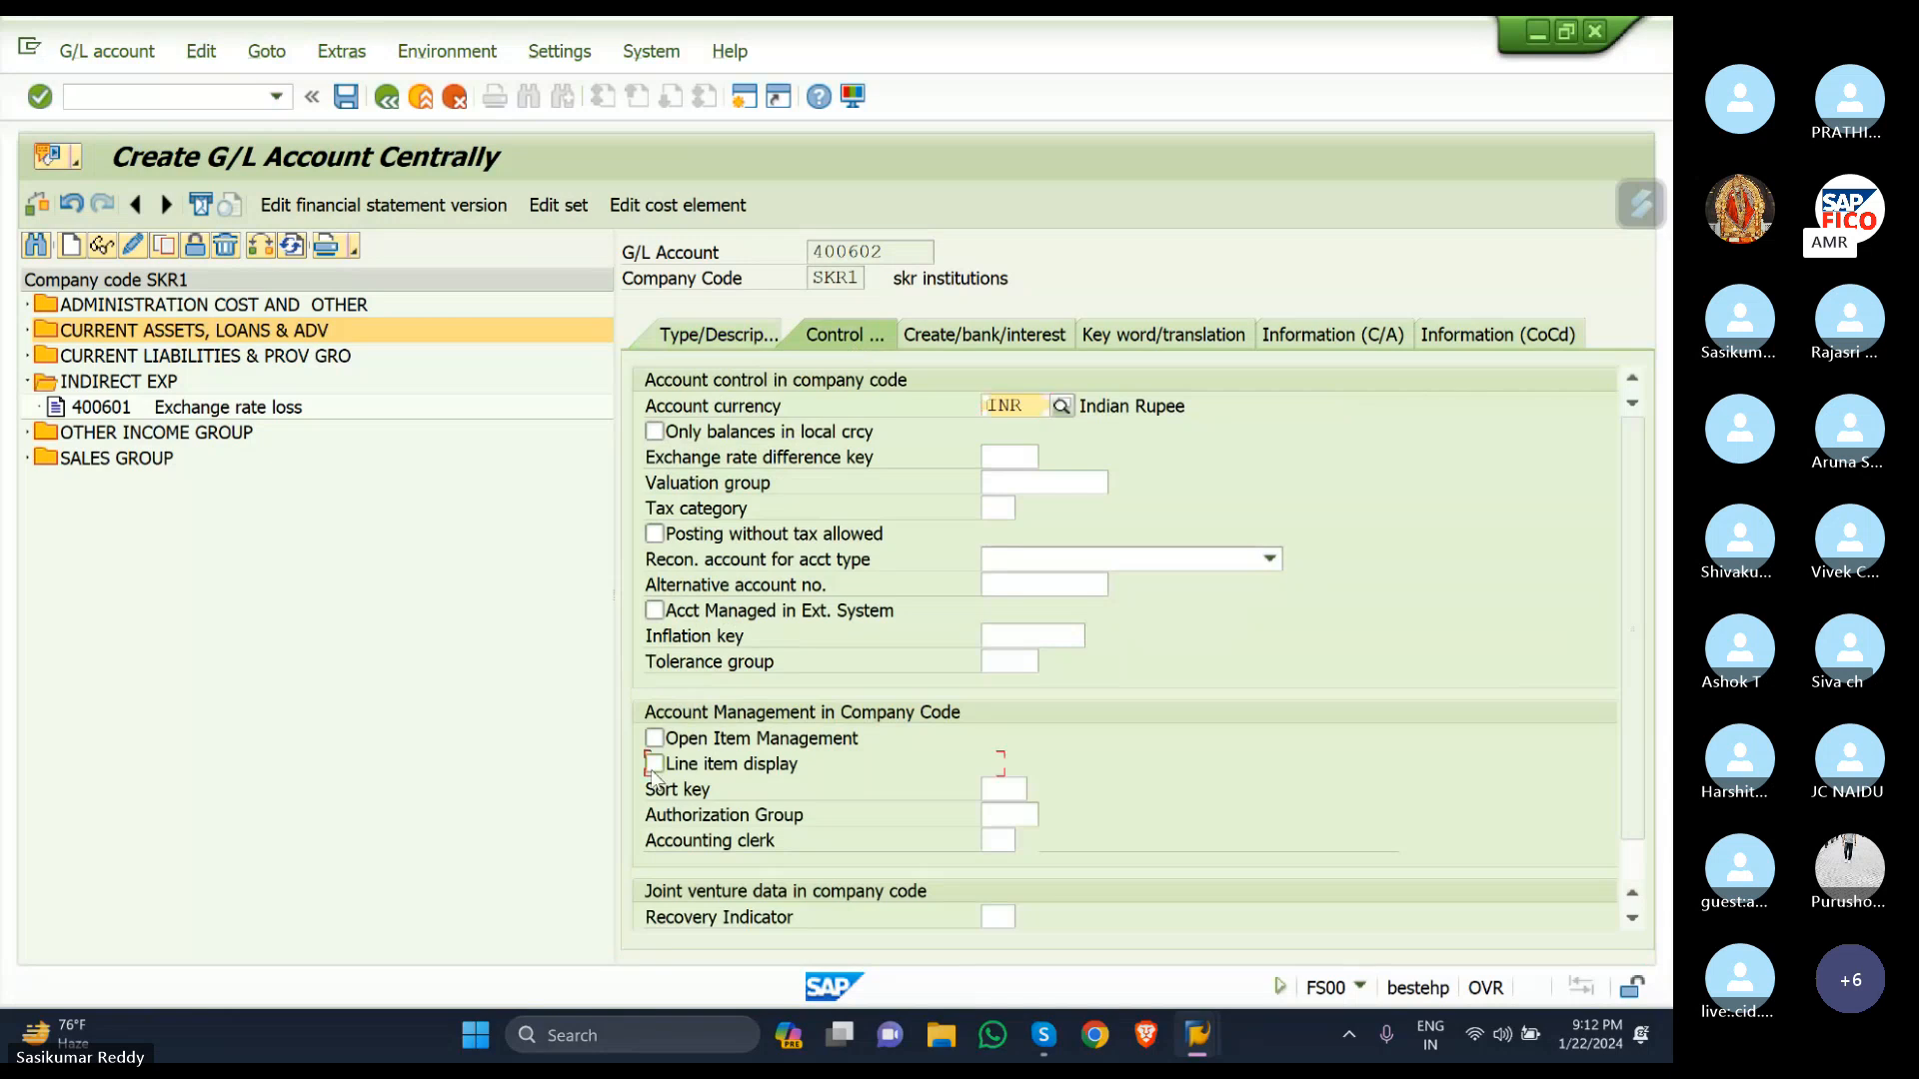
{"action": "left_click", "coordinate": [1009, 789]}
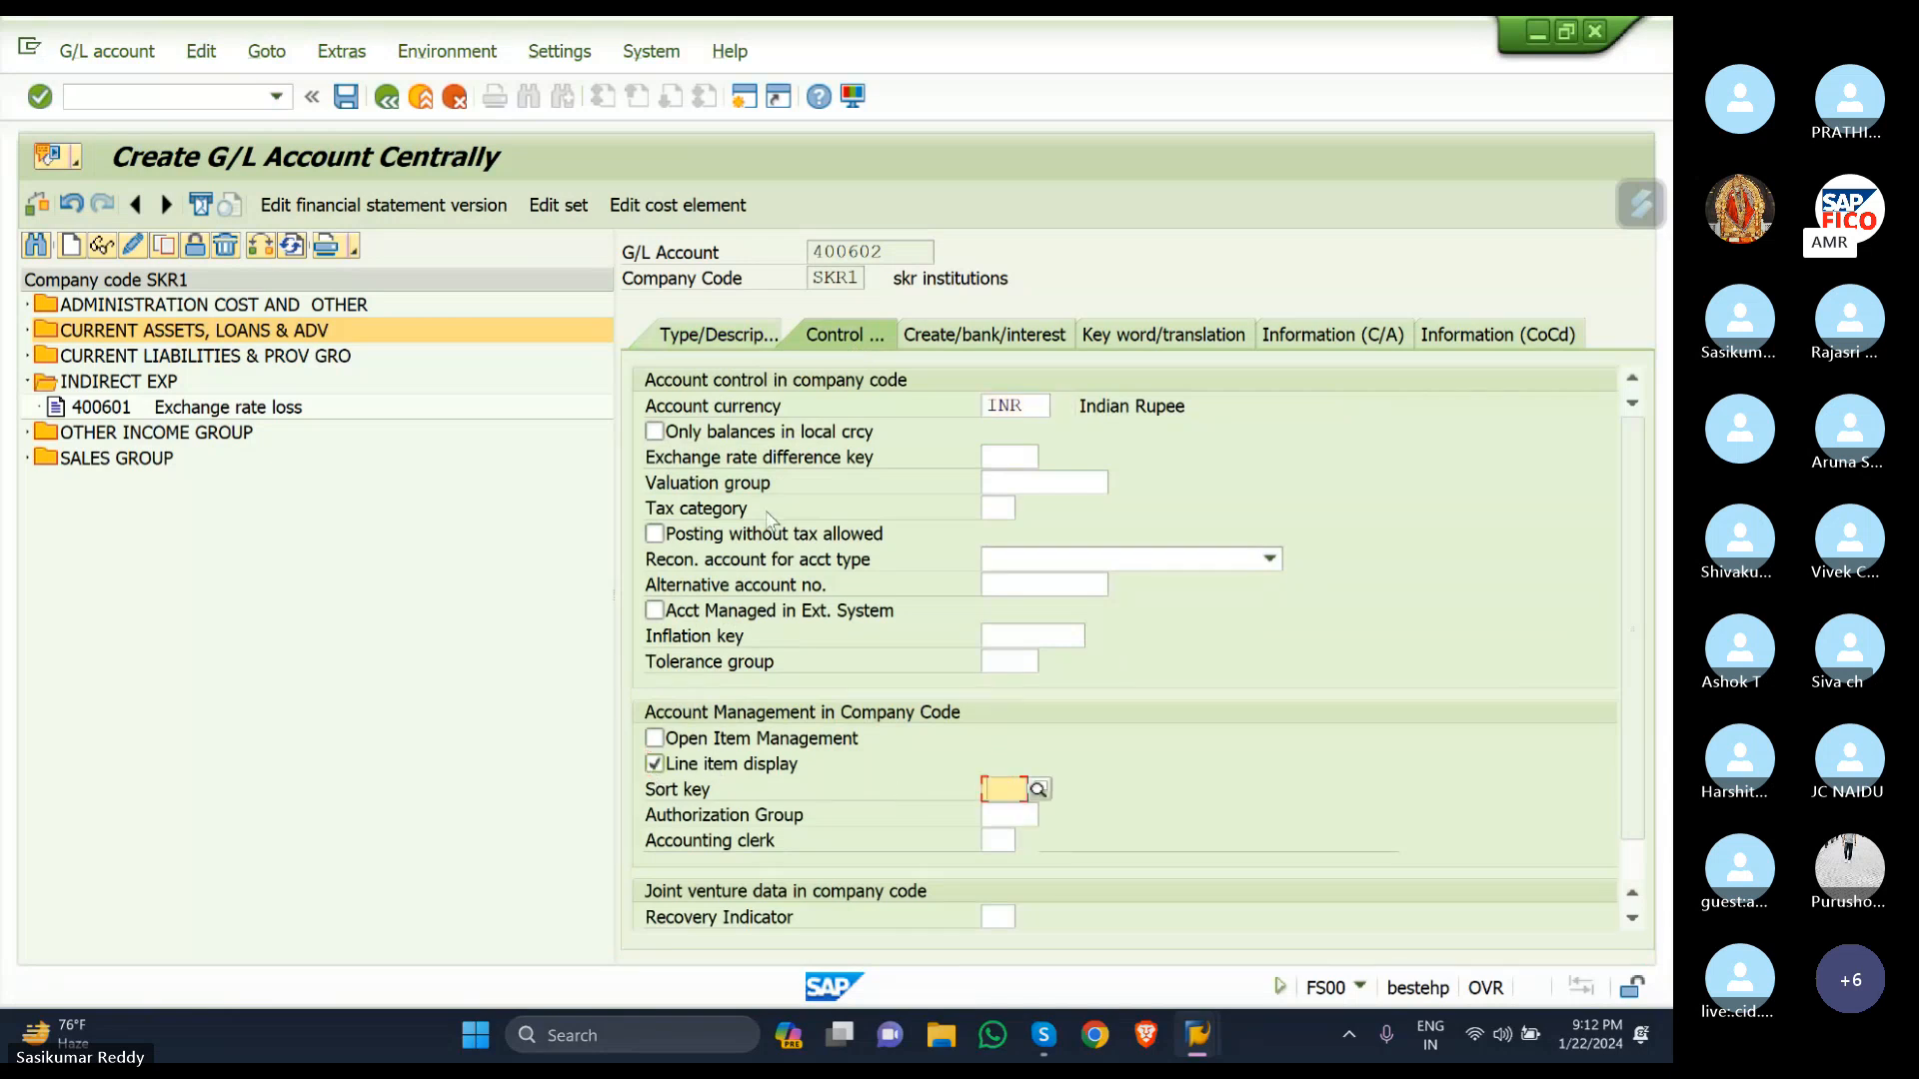
{"action": "left_click", "coordinate": [654, 432]}
{"action": "left_click", "coordinate": [1007, 786]}
{"action": "type", "text": "001"}
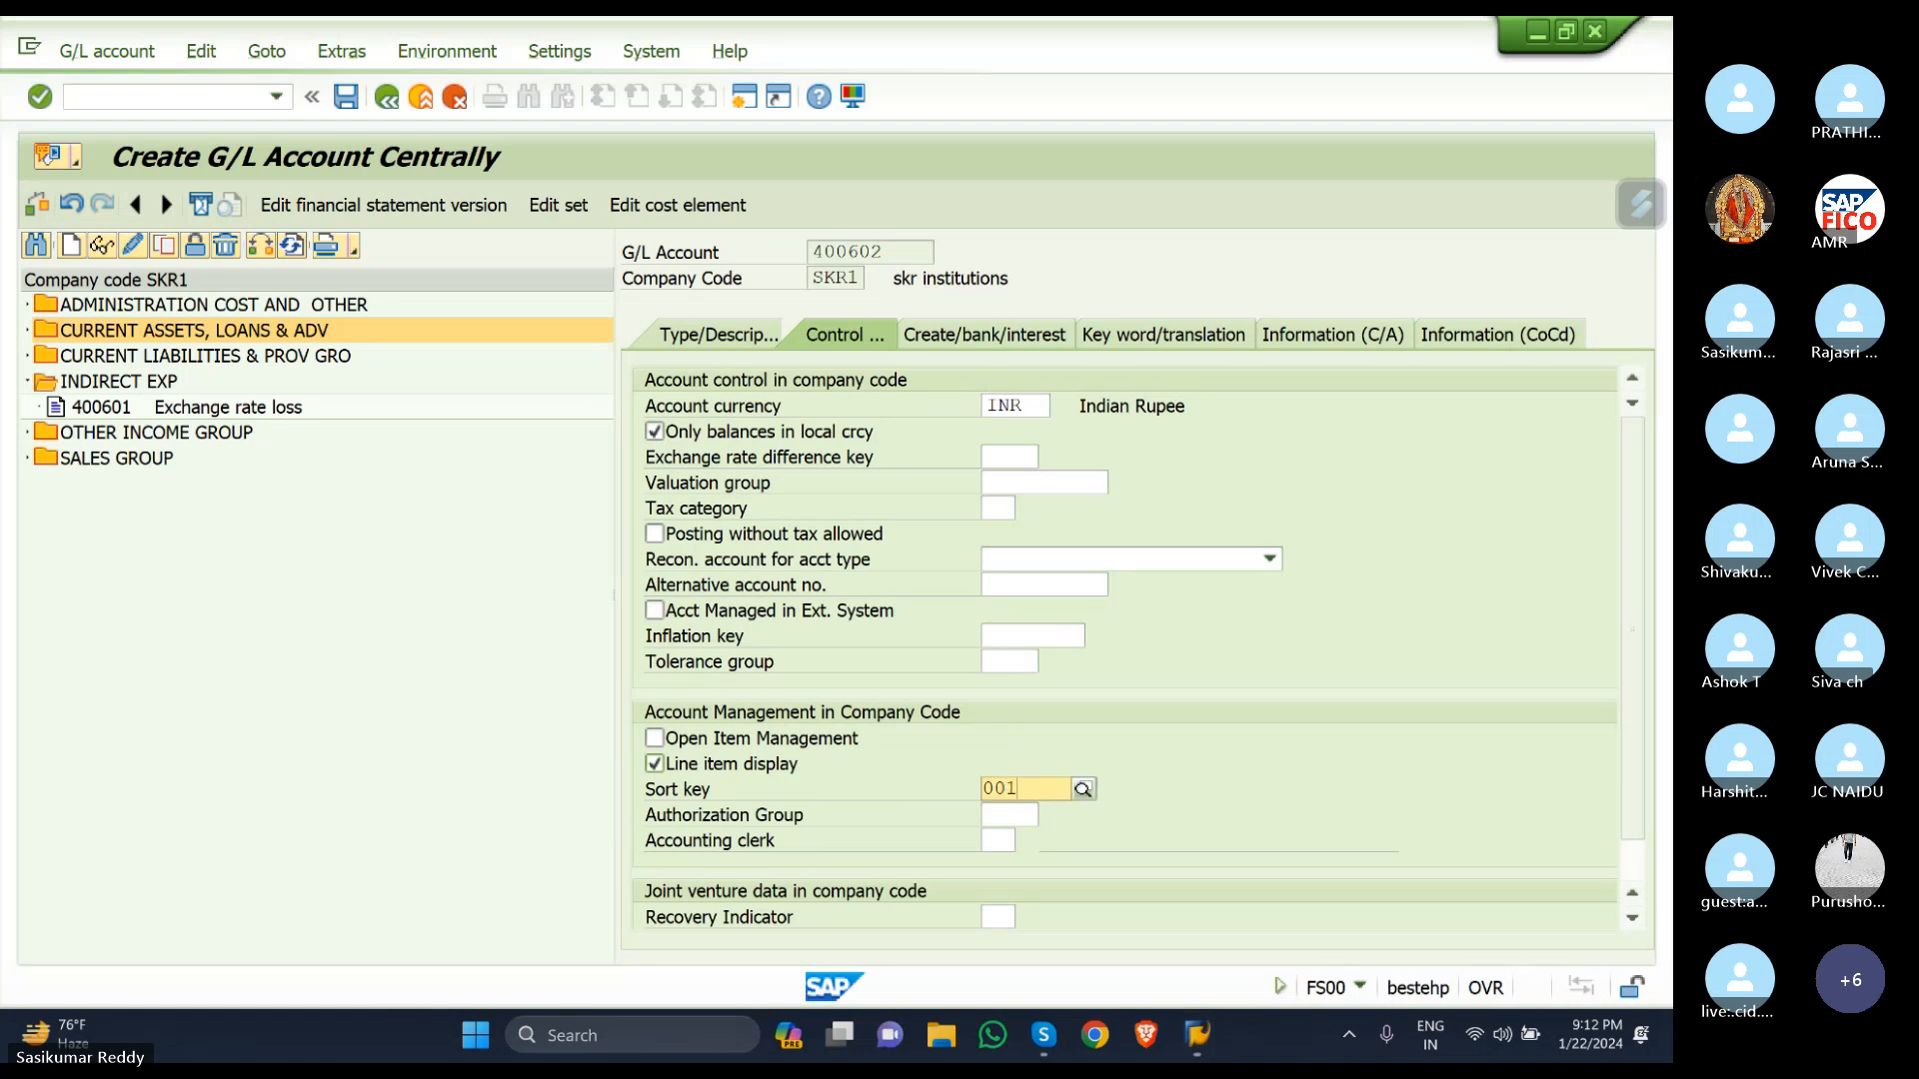
{"action": "left_click", "coordinate": [1029, 835]}
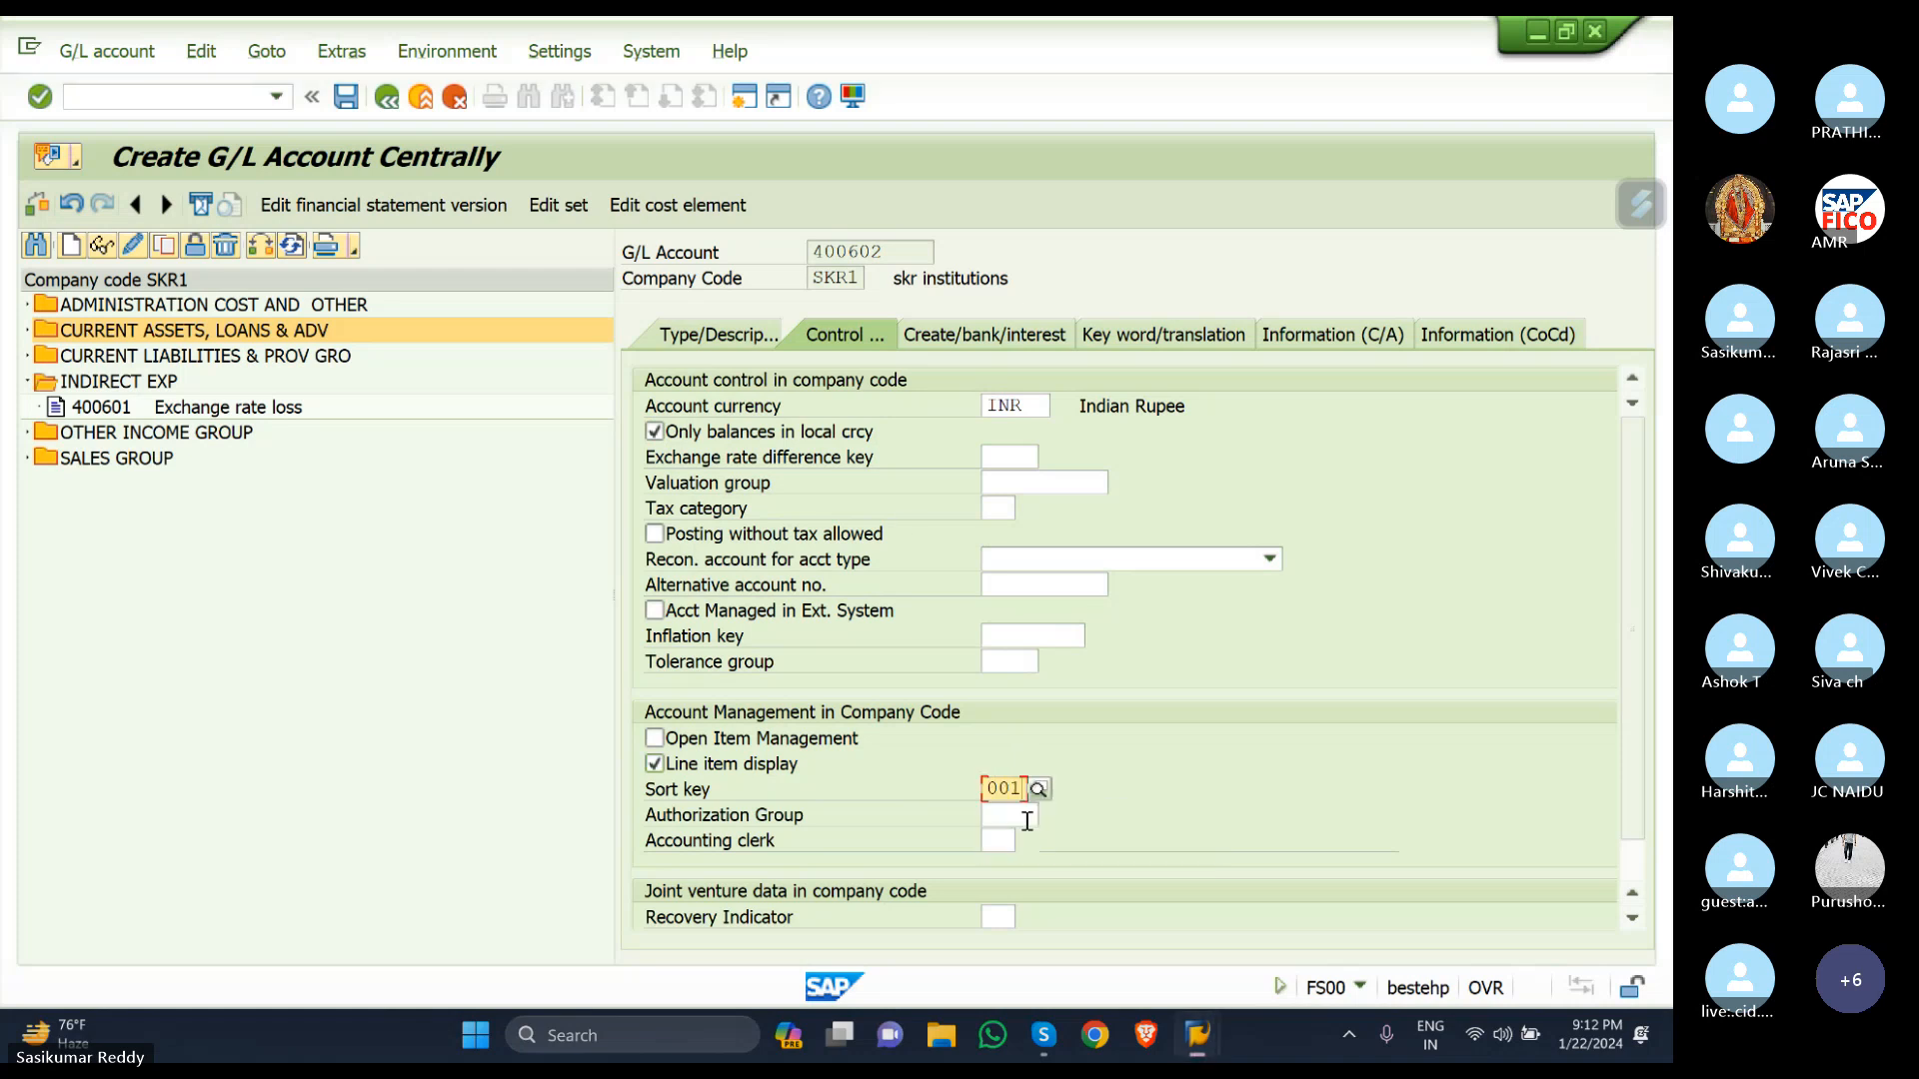
{"action": "left_click", "coordinate": [981, 340]}
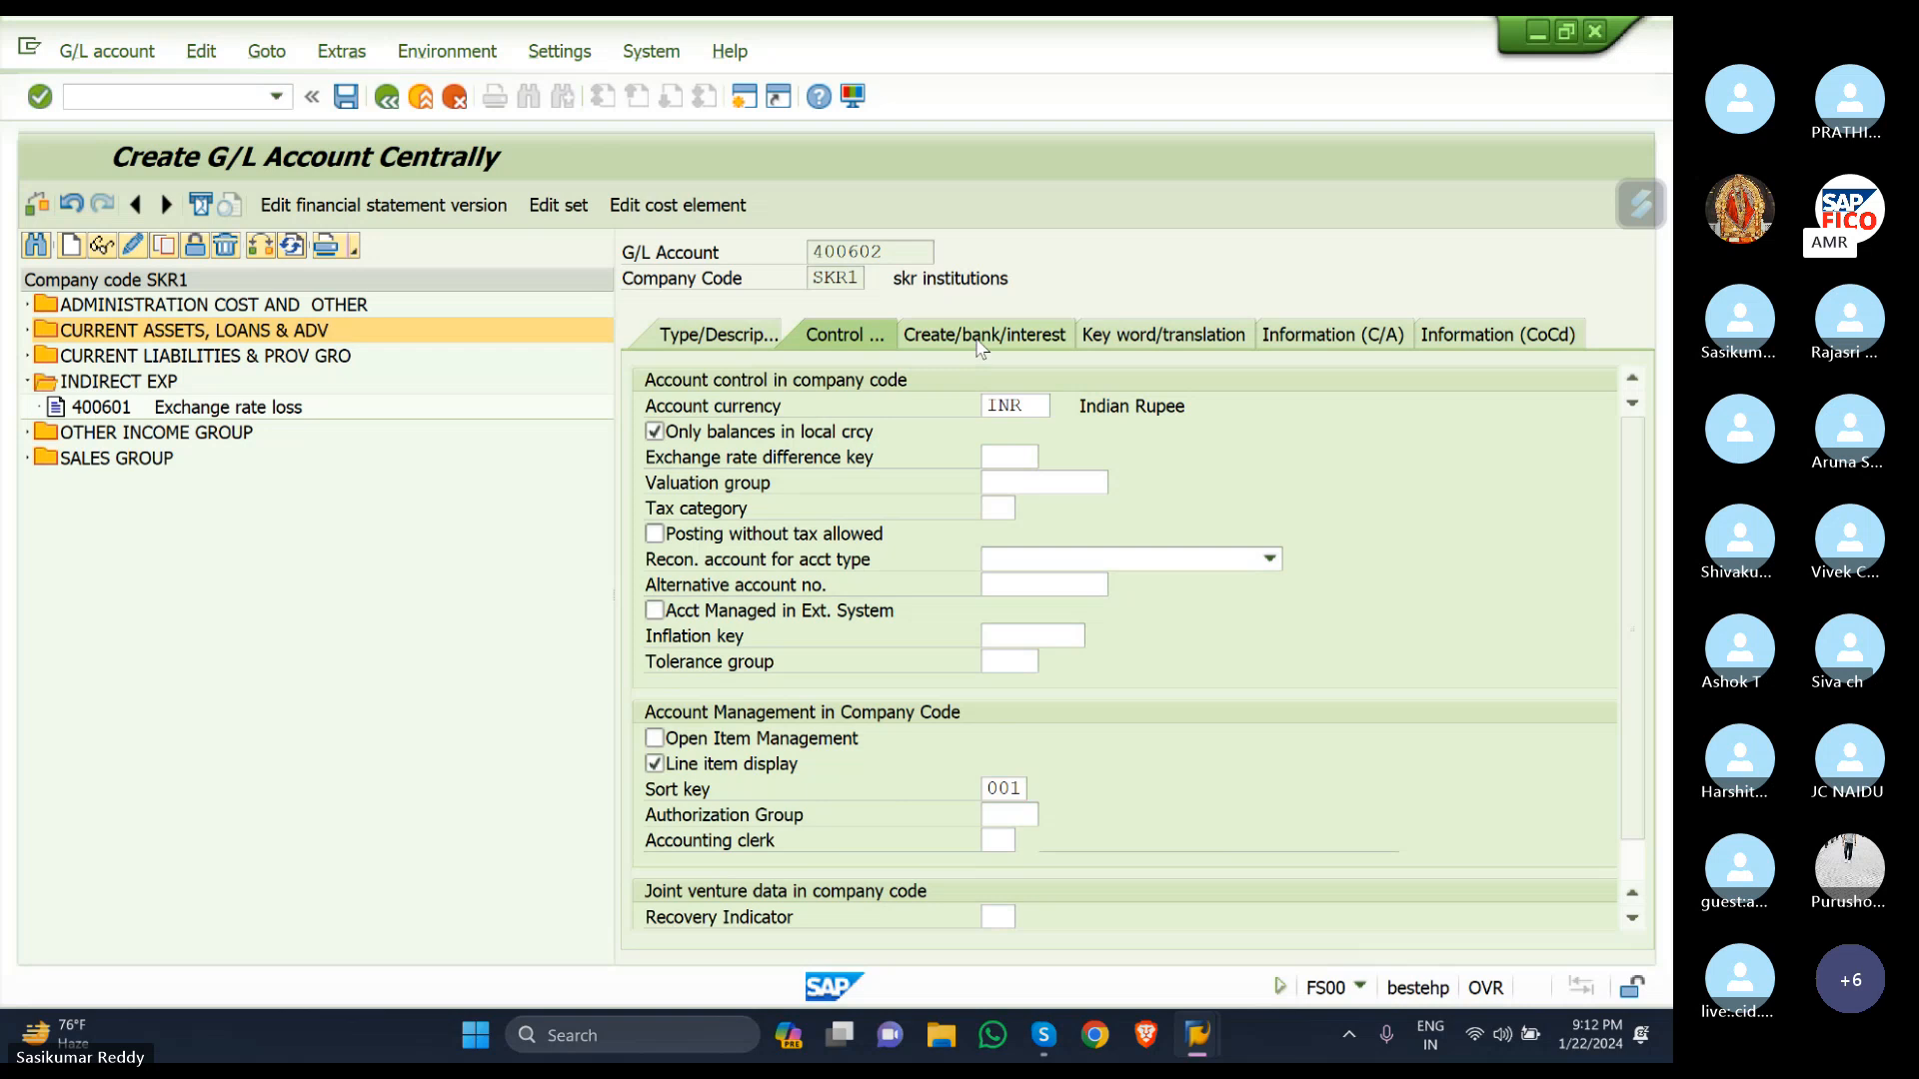
Set field status group G001 for the cash purchase account and save it.
{"action": "type", "text": "G001"}
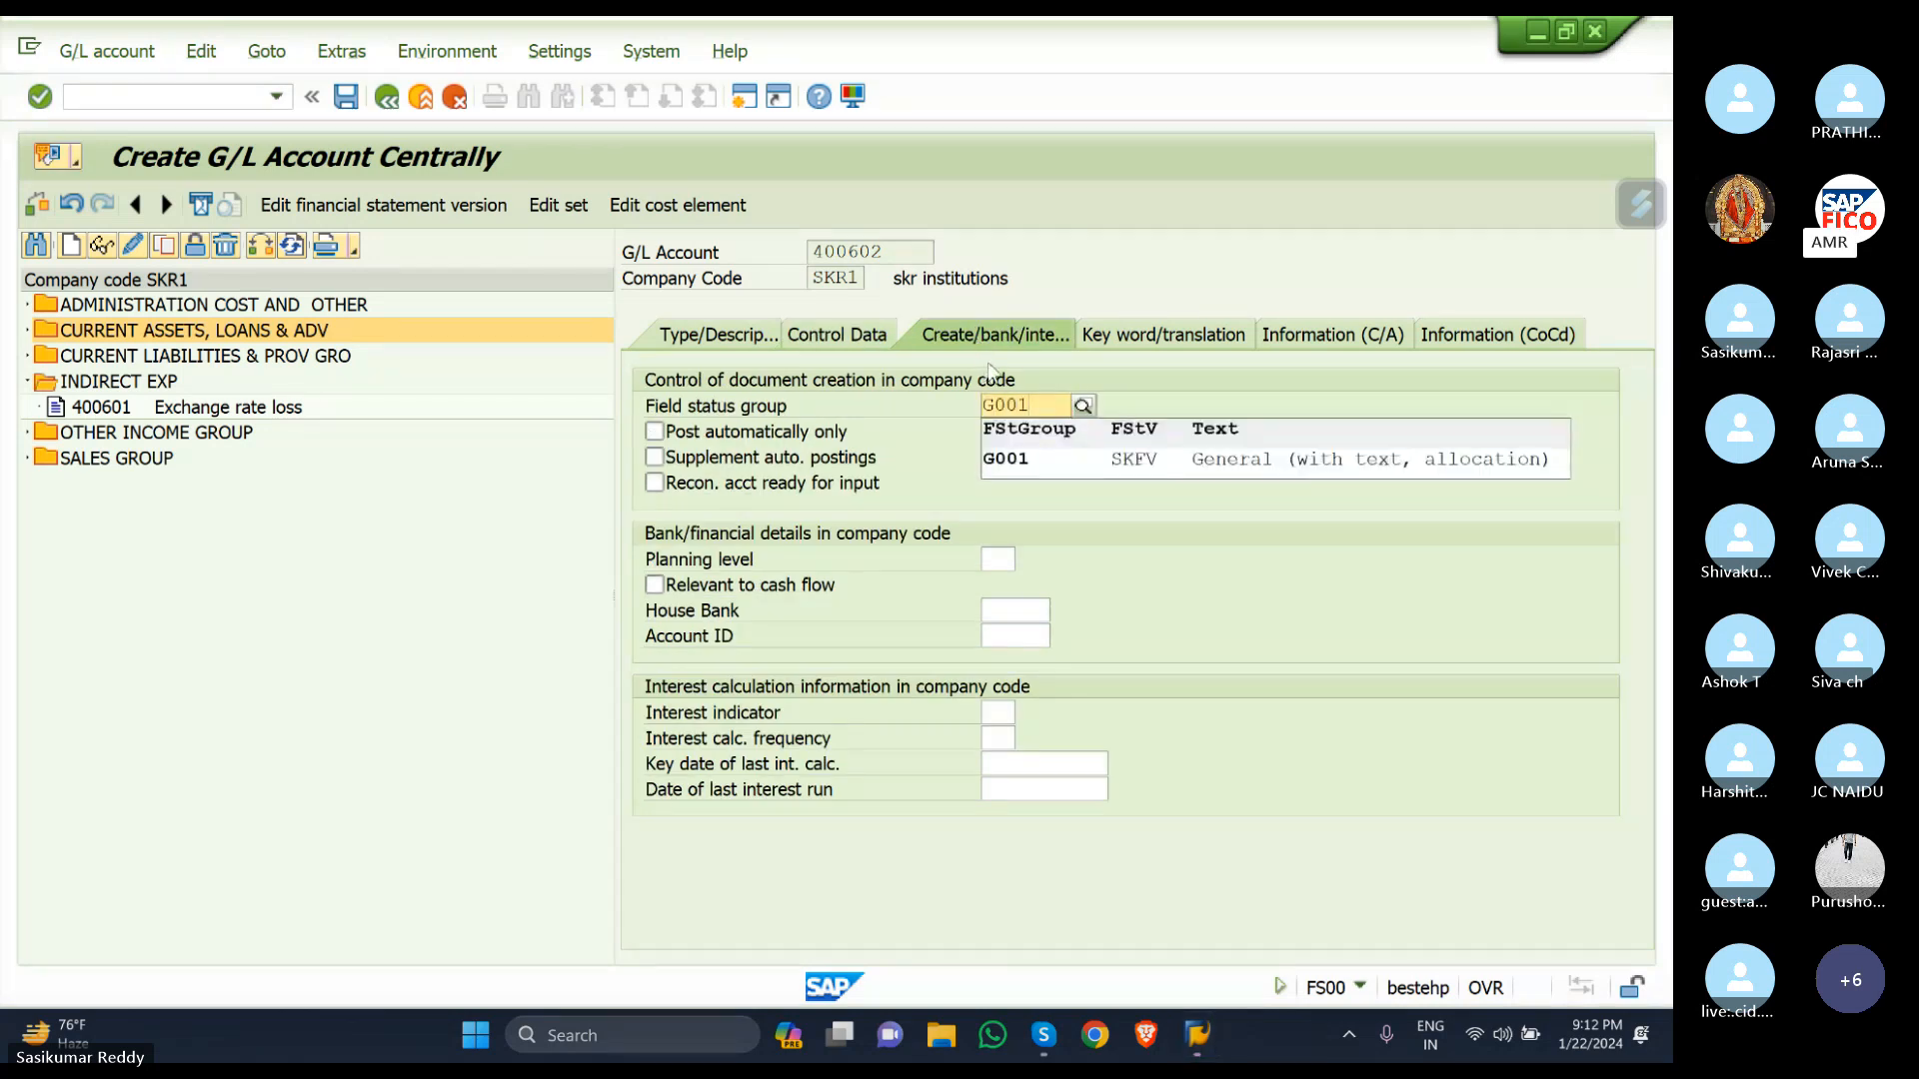
{"action": "left_click", "coordinate": [1029, 451]}
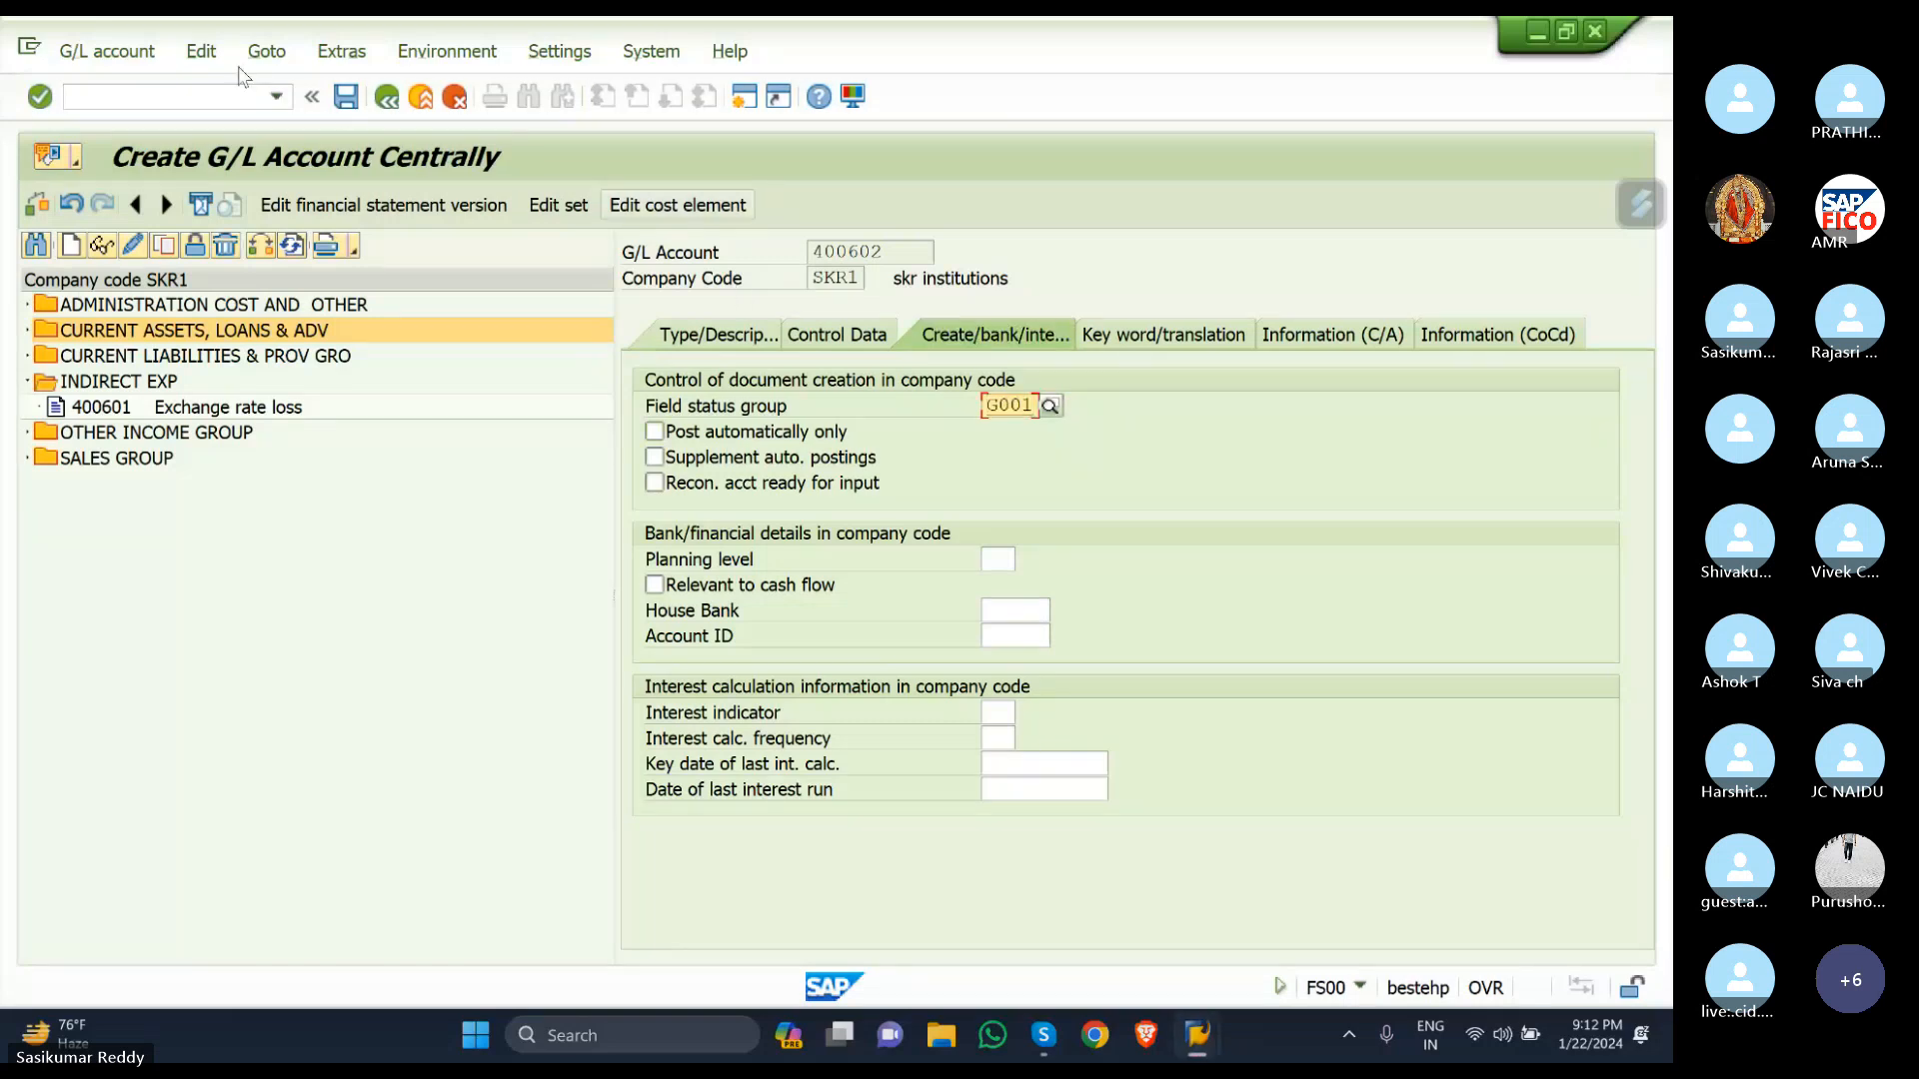
{"action": "left_click", "coordinate": [341, 104]}
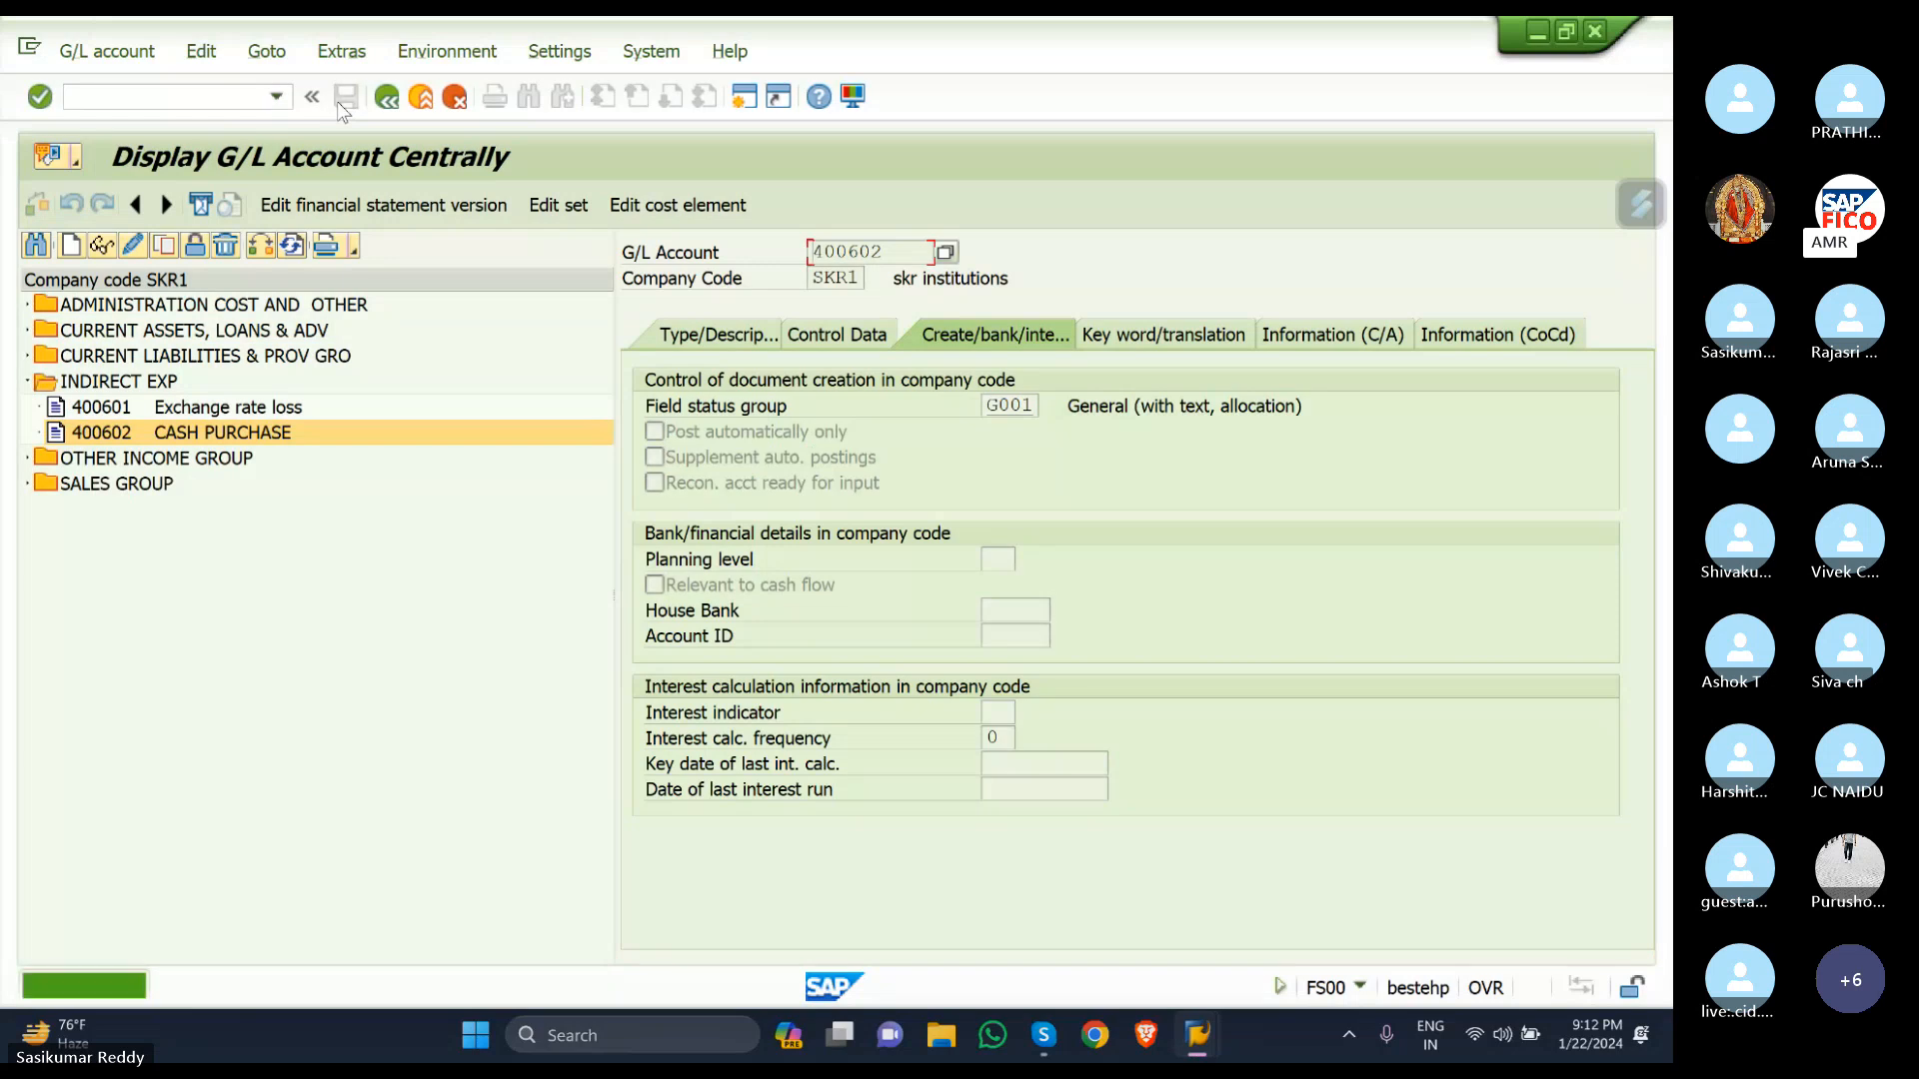
Consult the cash journal checklist in the Skype chat, and list the existing accounts under OTHER INCOME GROUP in SAP.
{"action": "mouse_move", "coordinate": [1043, 1035]}
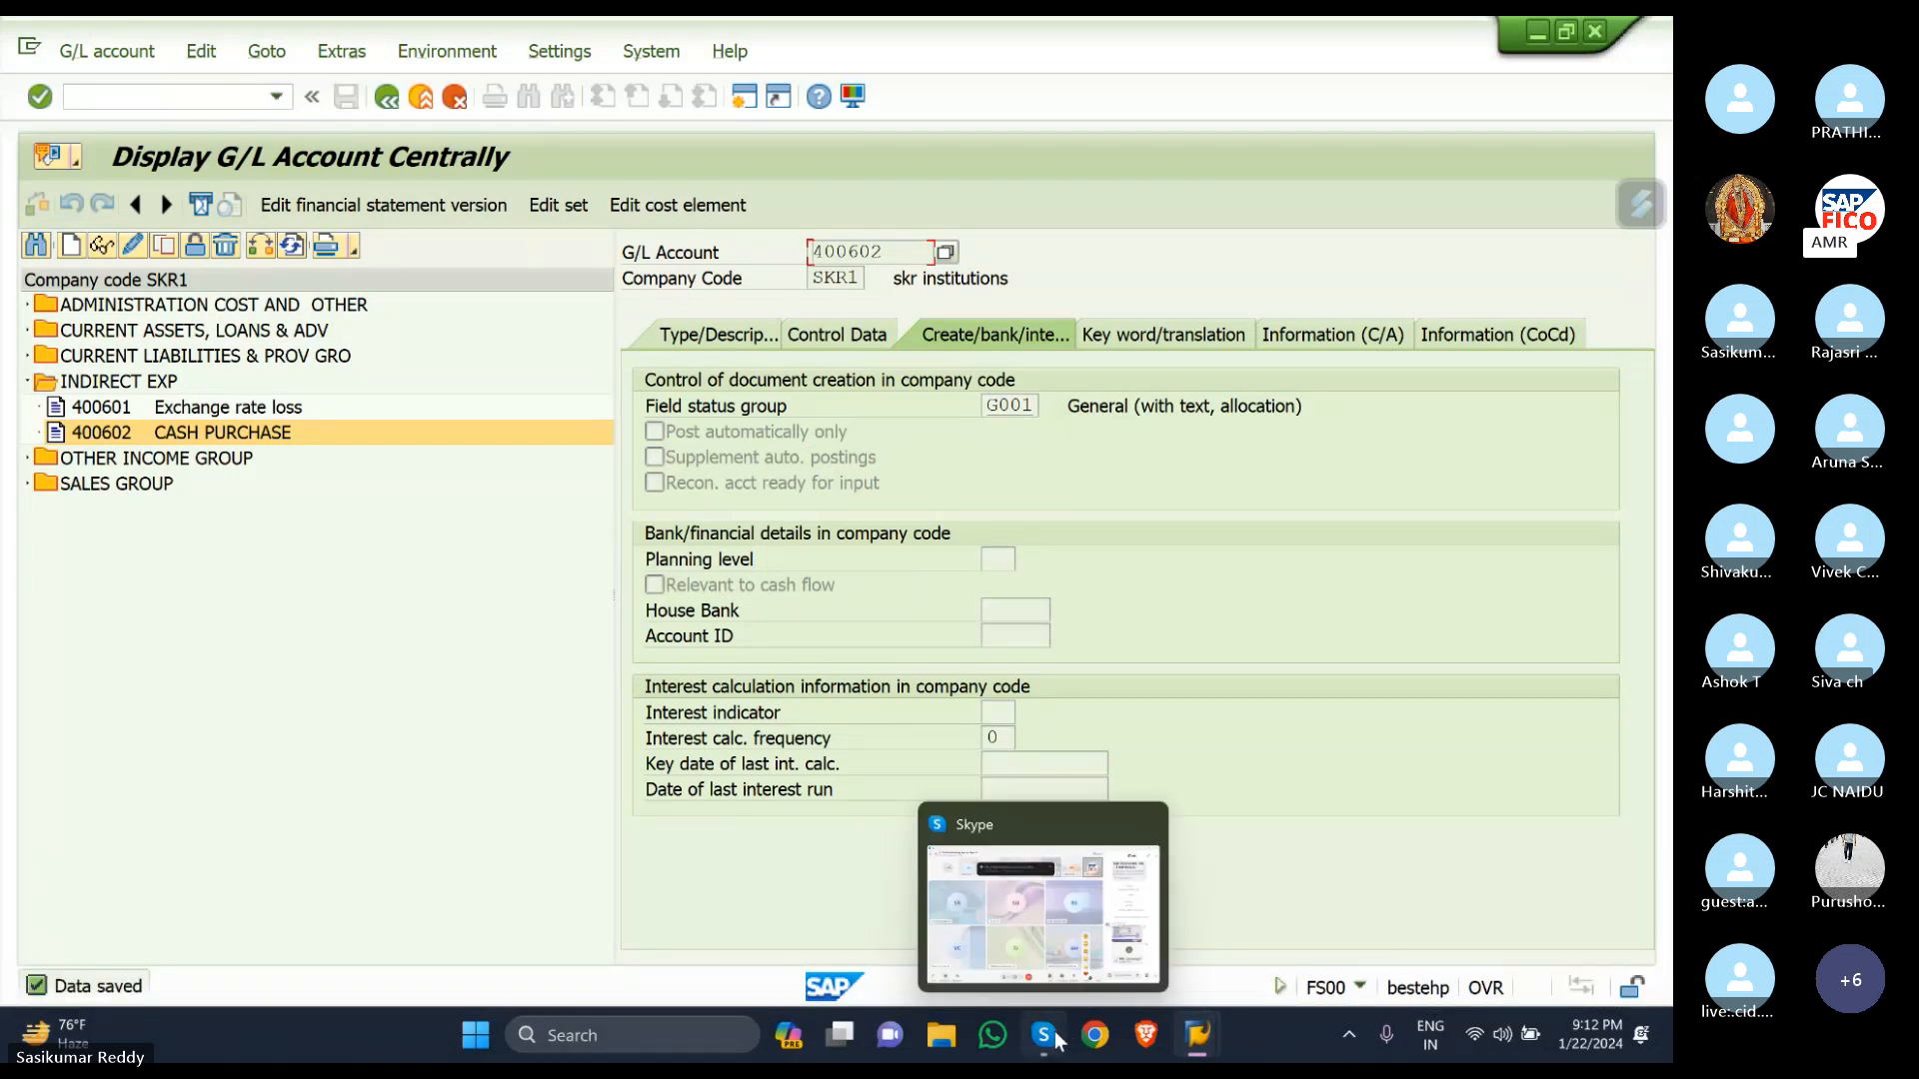
{"action": "left_click", "coordinate": [1085, 934]}
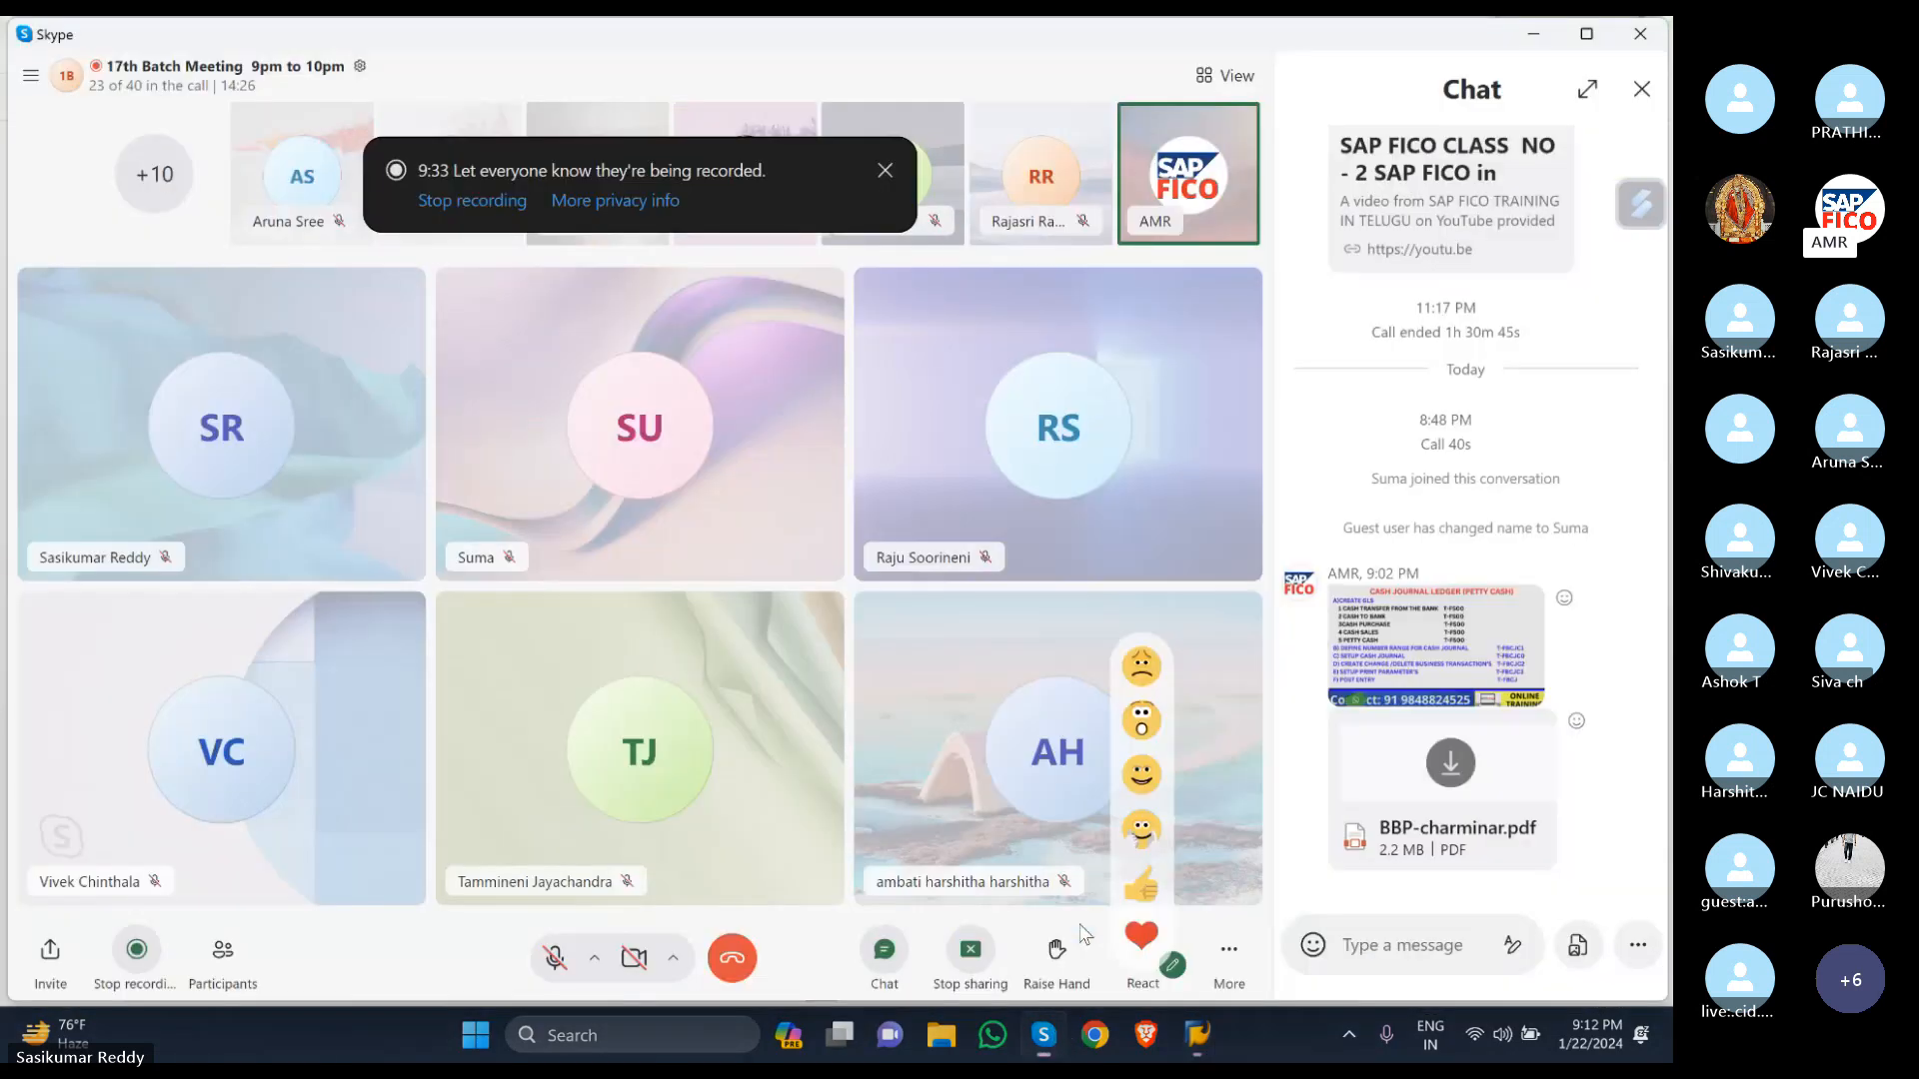
{"action": "left_click", "coordinate": [1372, 647]}
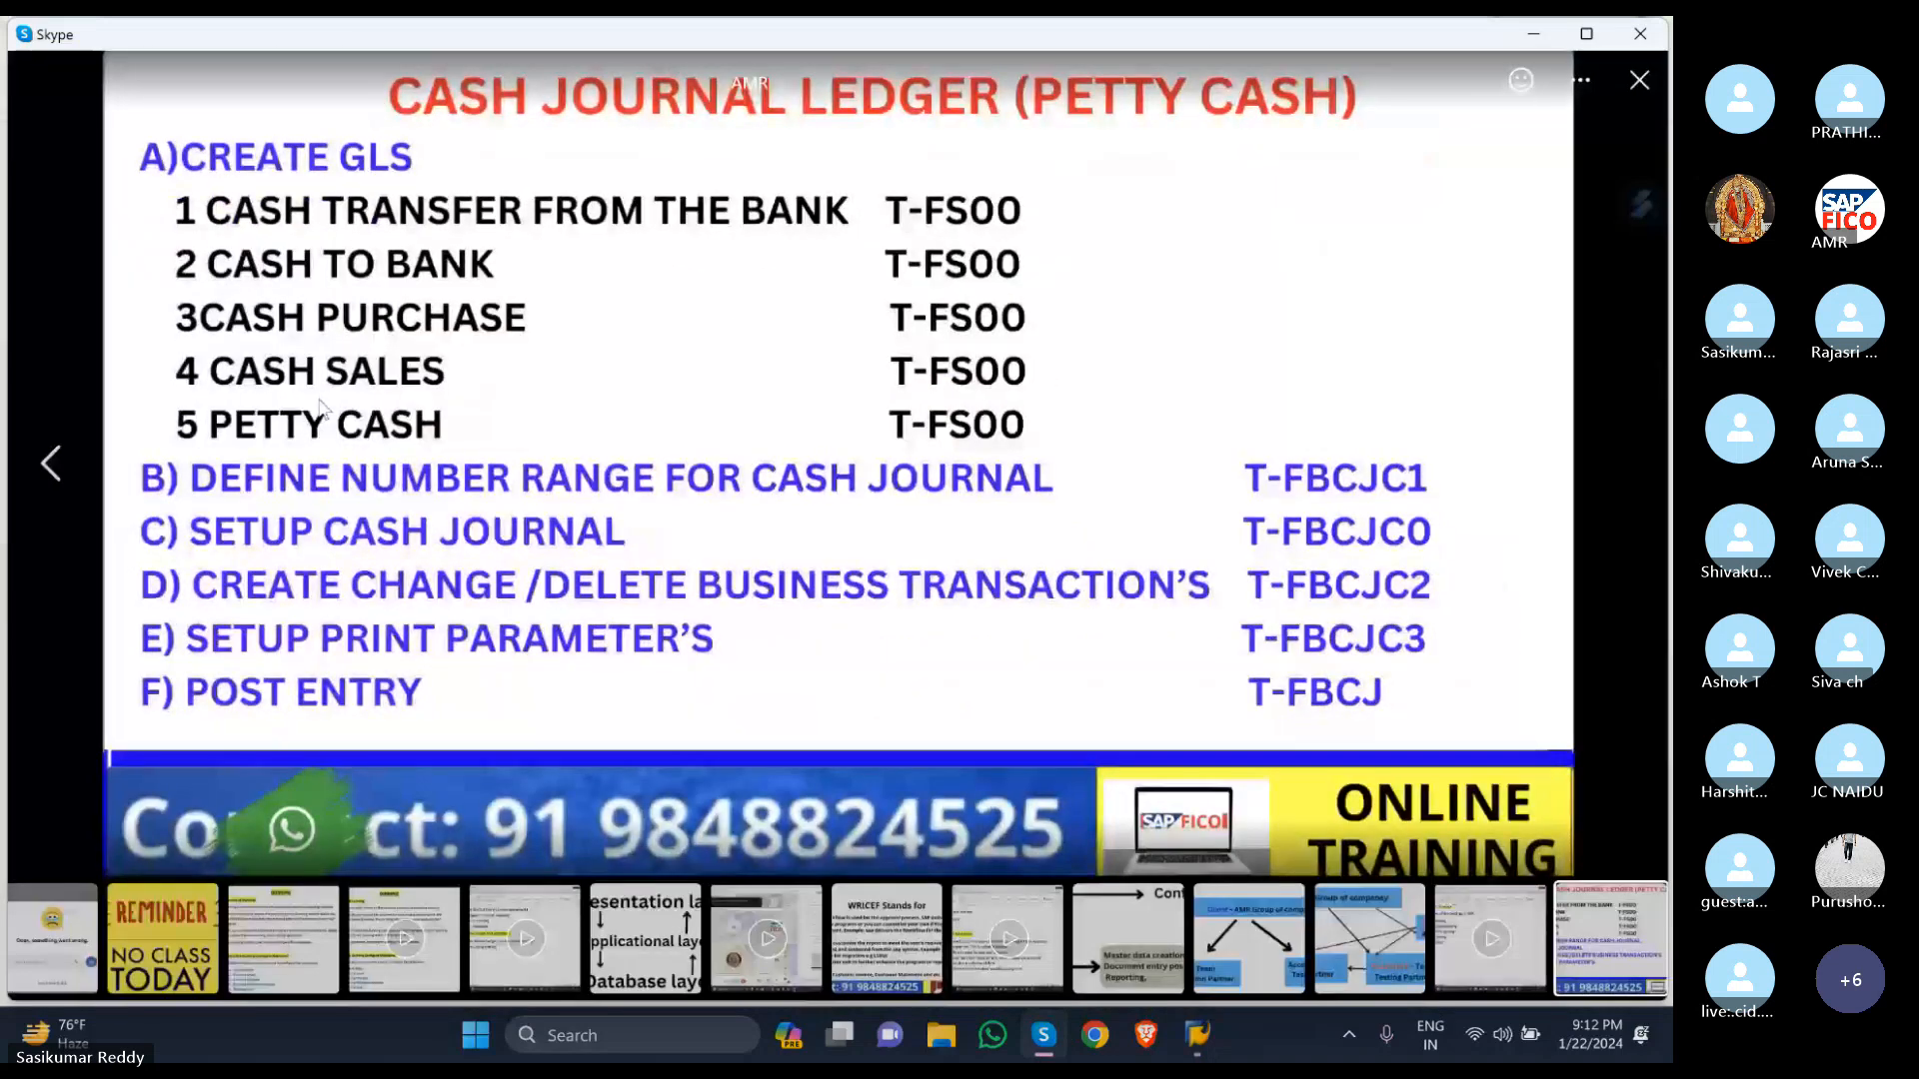
{"action": "key", "text": "alt+Tab"}
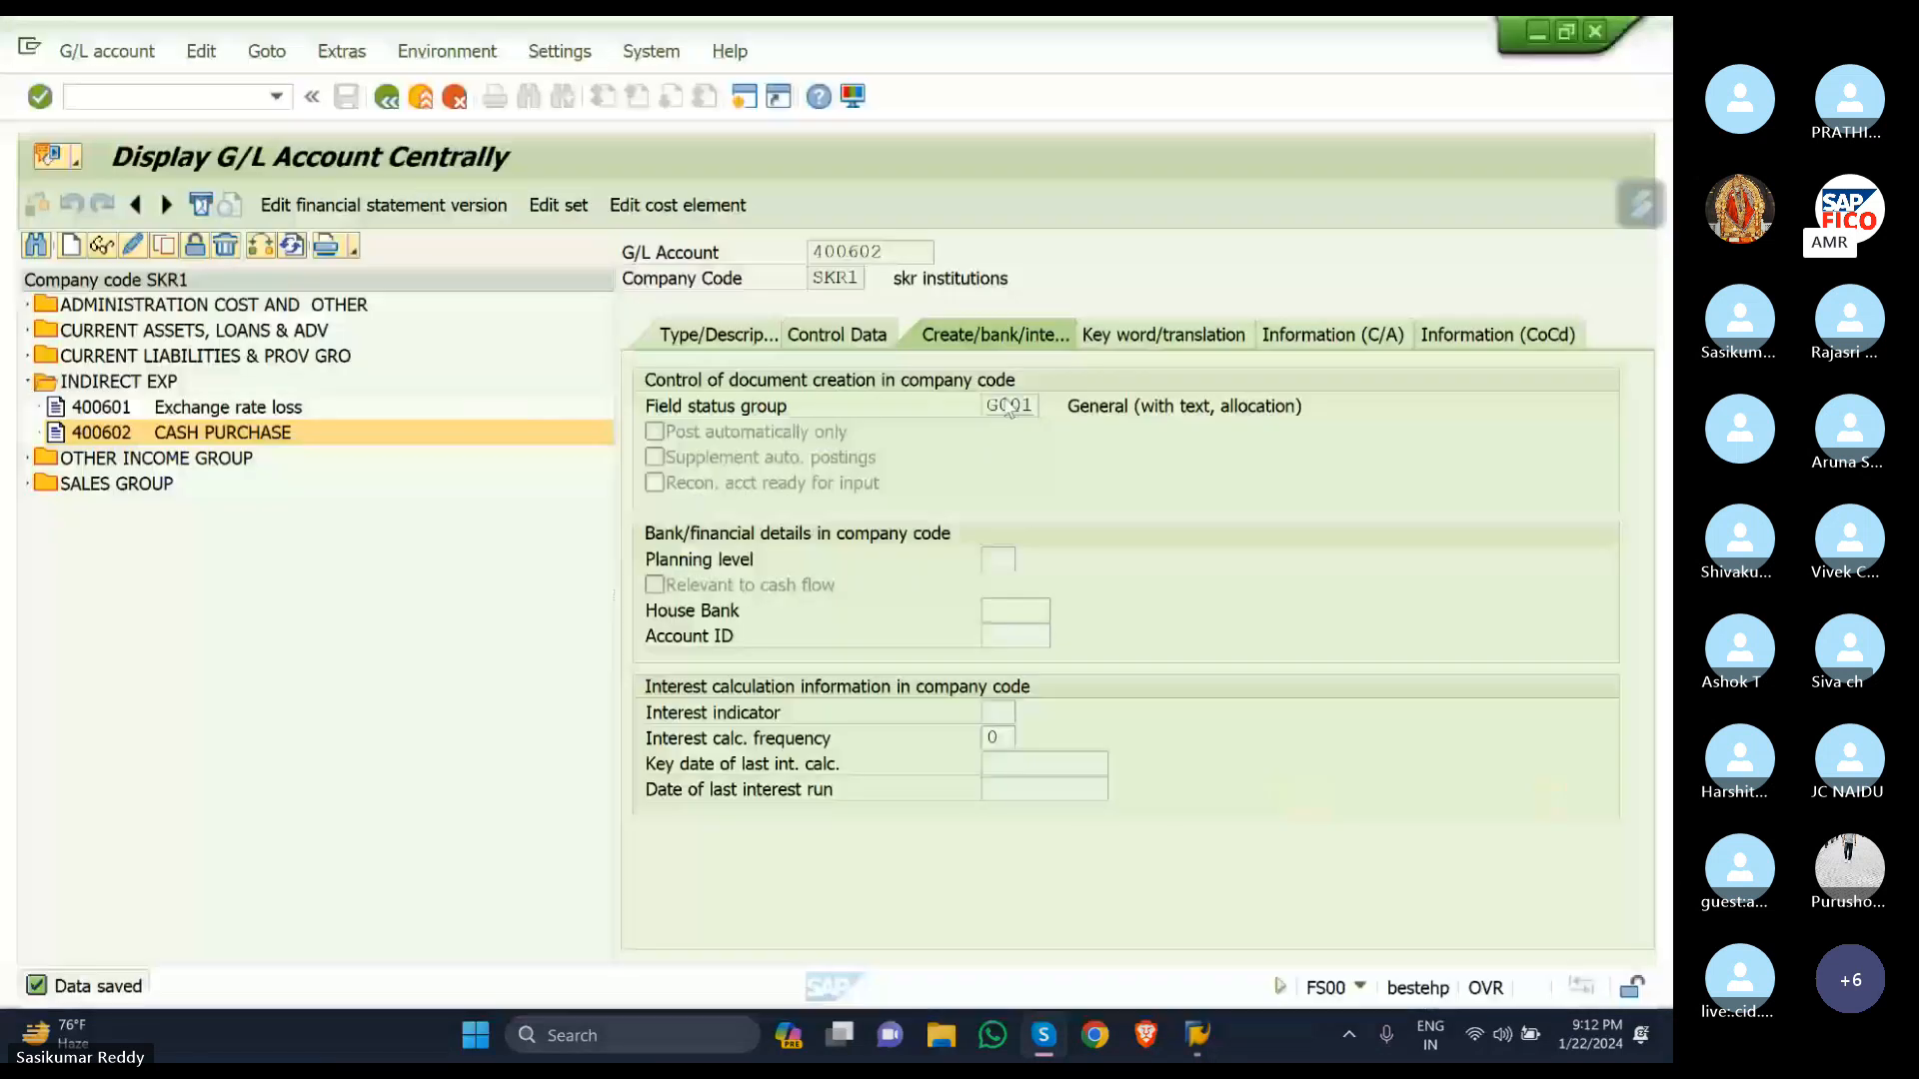
{"action": "left_click", "coordinate": [36, 384]}
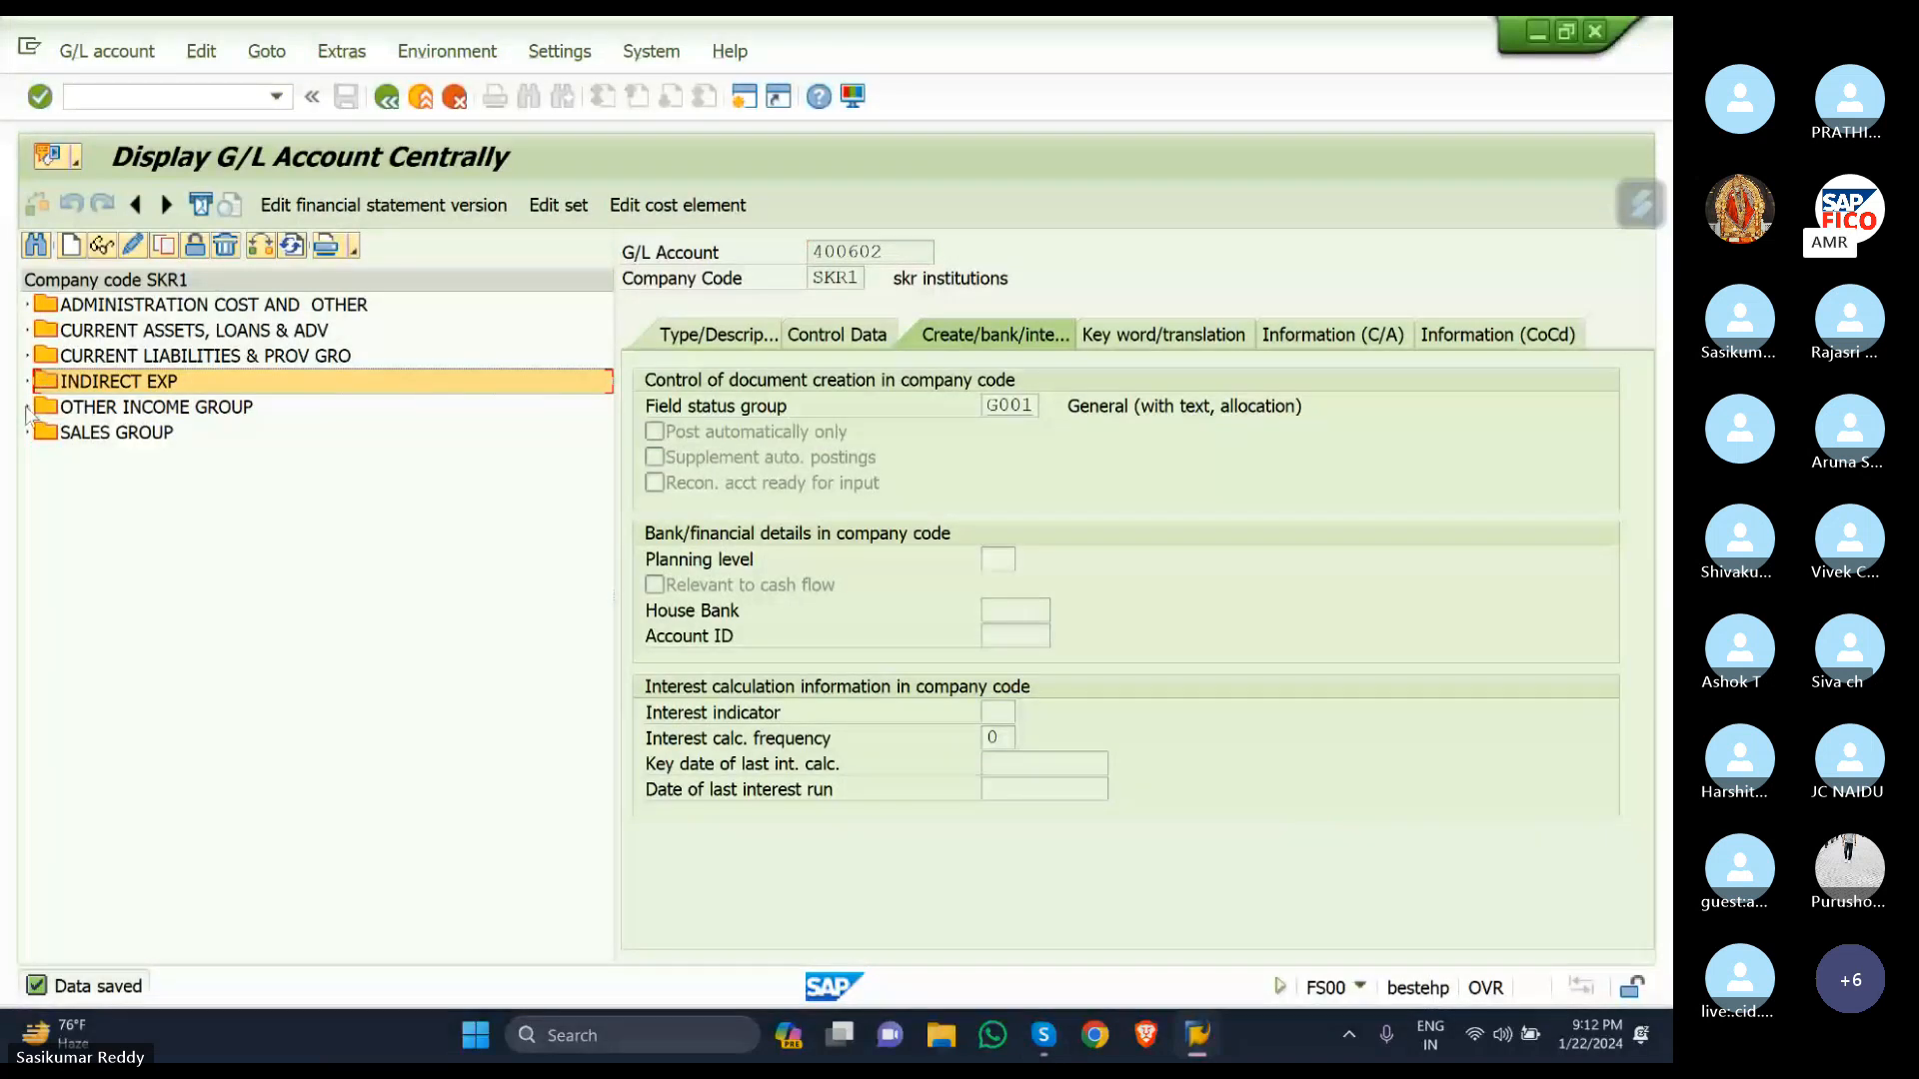
{"action": "left_click", "coordinate": [38, 409]}
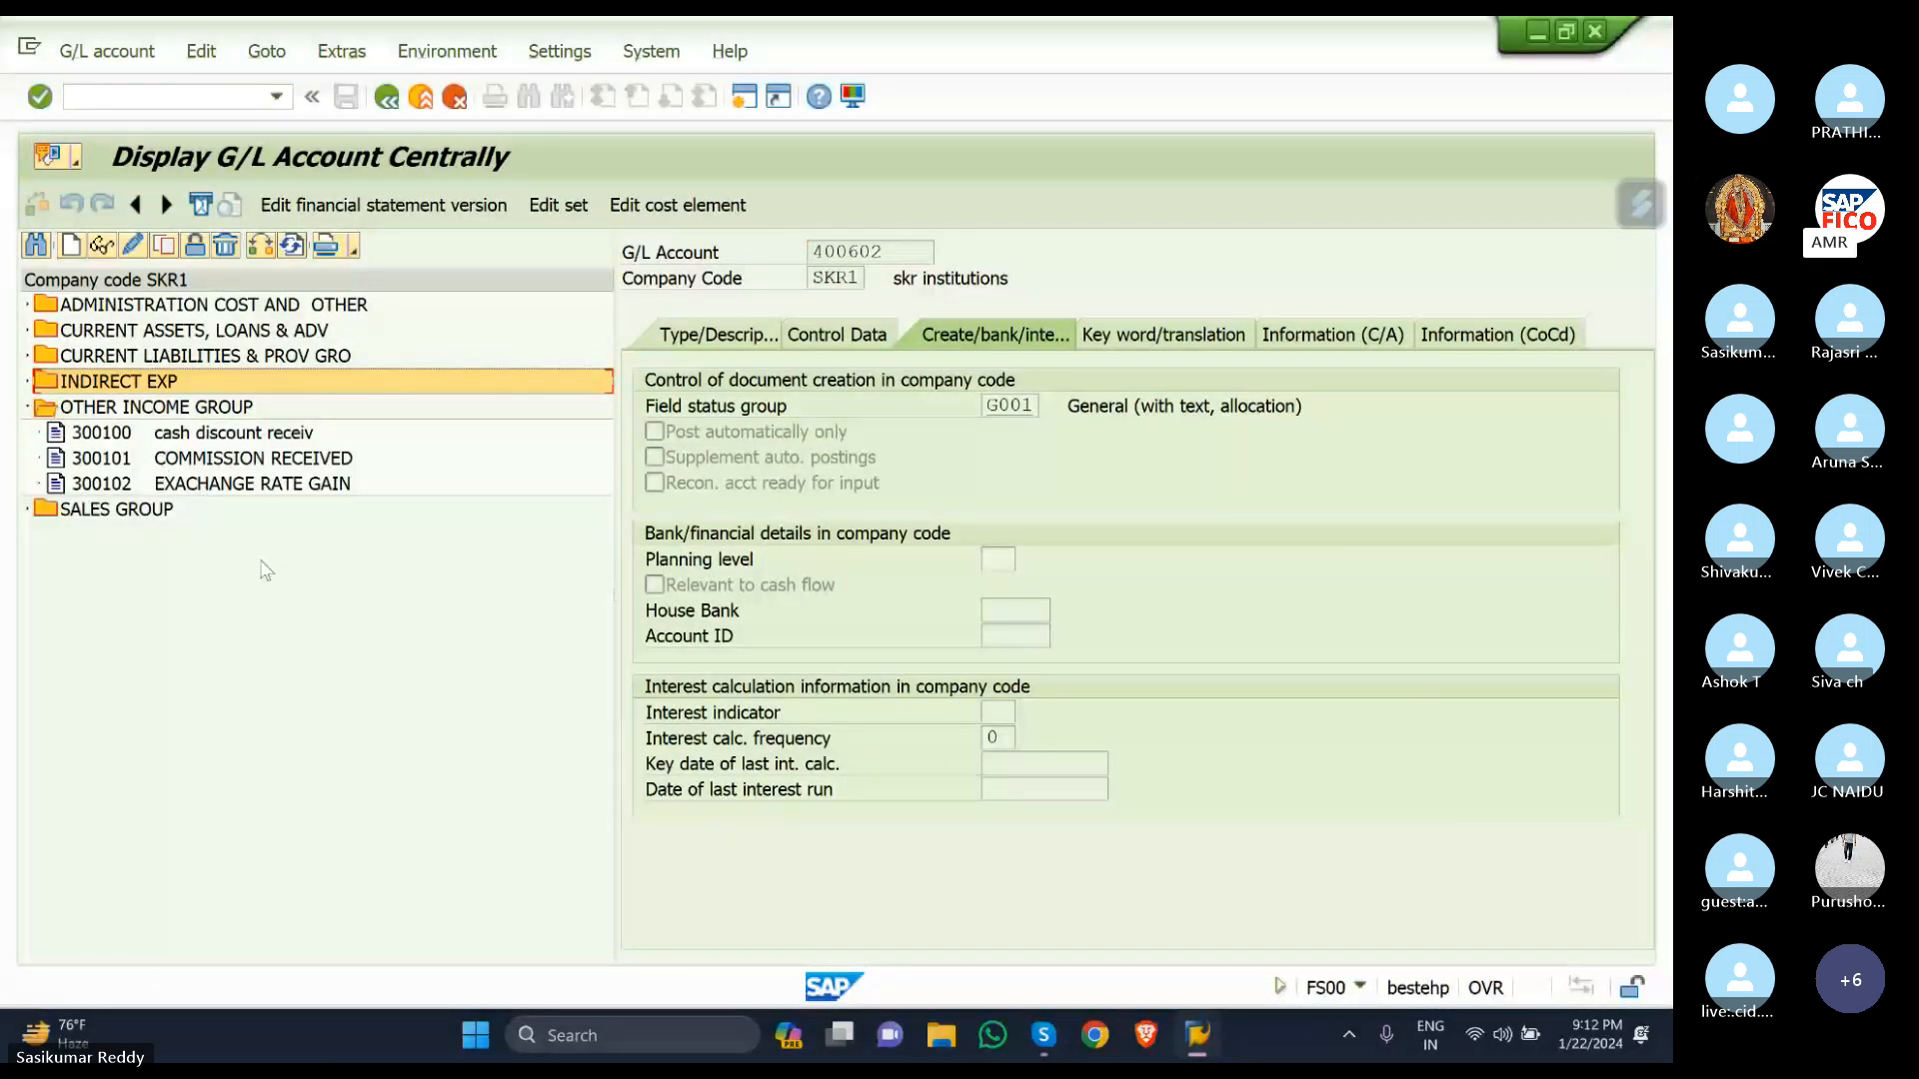
Start creating a G/L account in company code SKR1, numbered one above the EXACHANGE RATE GAIN account.
{"action": "left_click", "coordinate": [70, 247]}
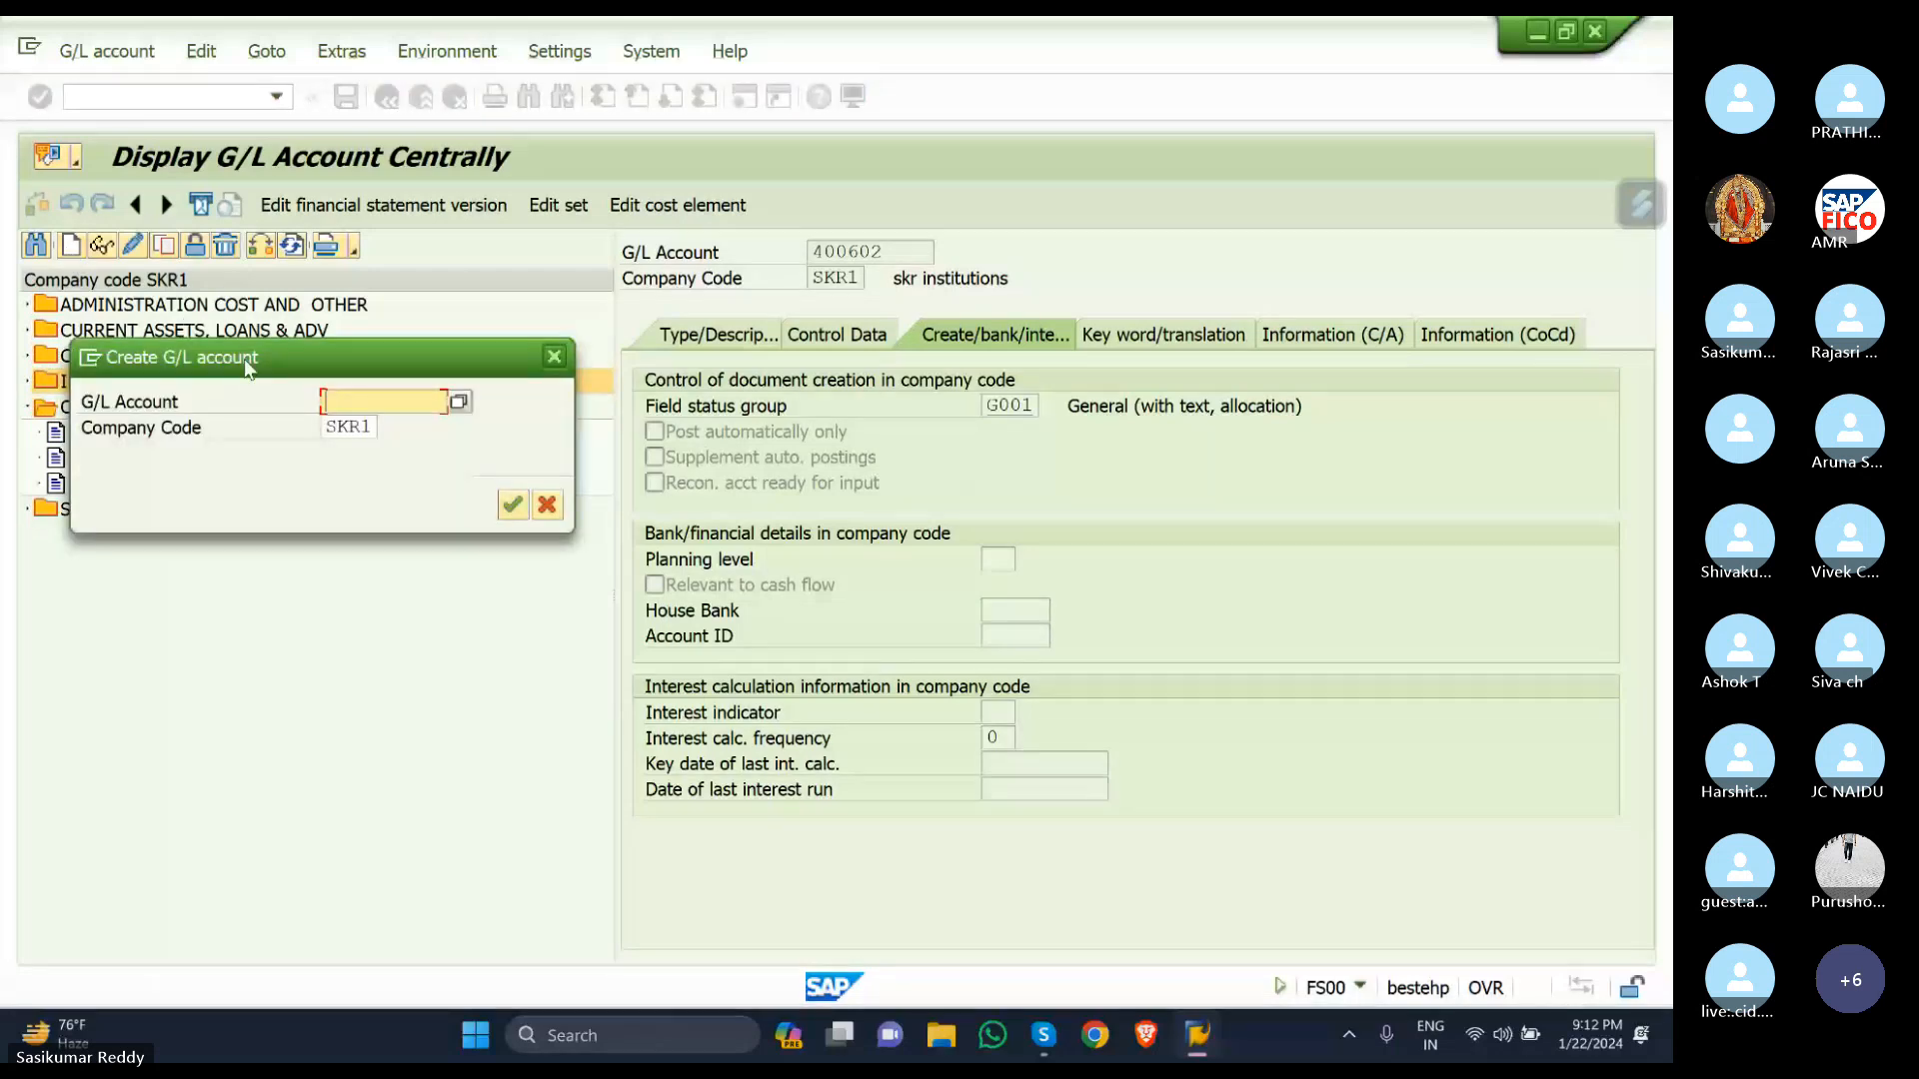
{"action": "left_click_drag", "start_coordinate": [247, 367], "coordinate": [227, 570]}
{"action": "type", "text": "3"}
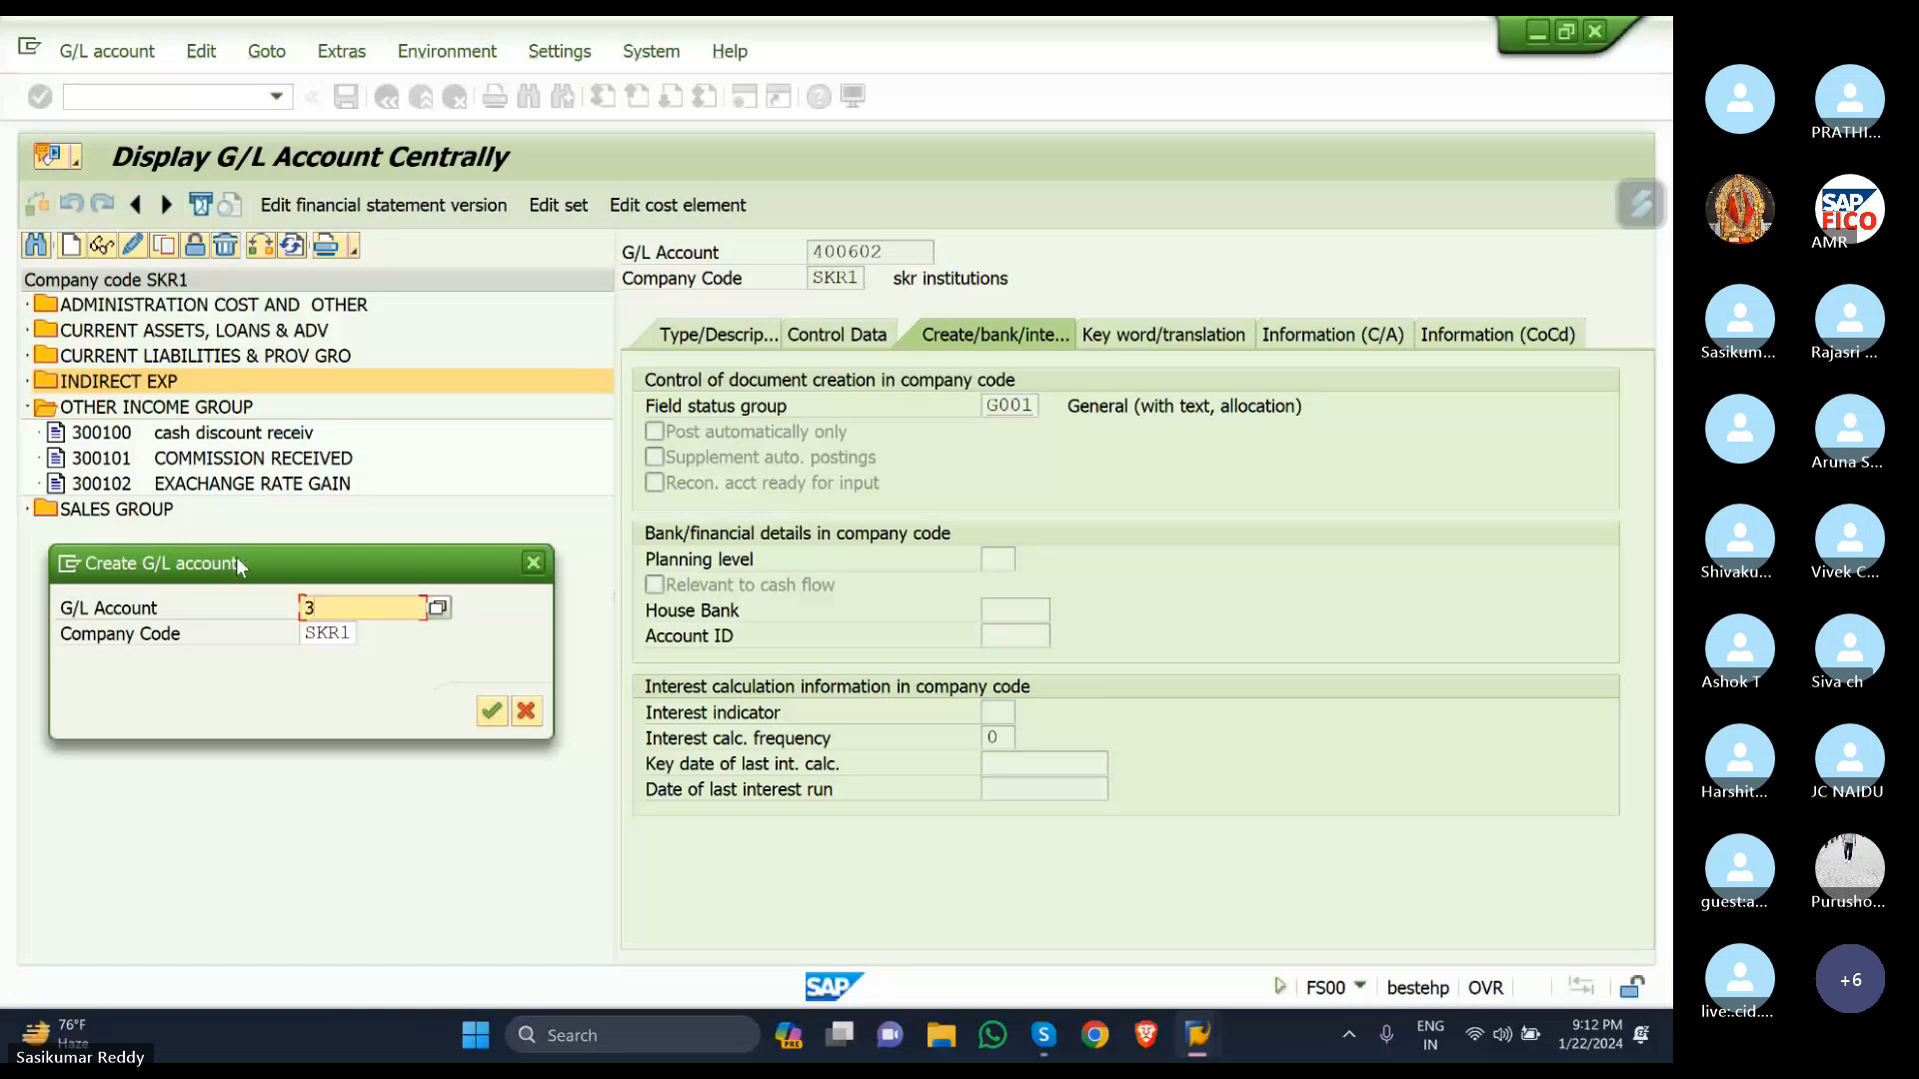
{"action": "type", "text": "00103"}
{"action": "left_click", "coordinate": [489, 714]}
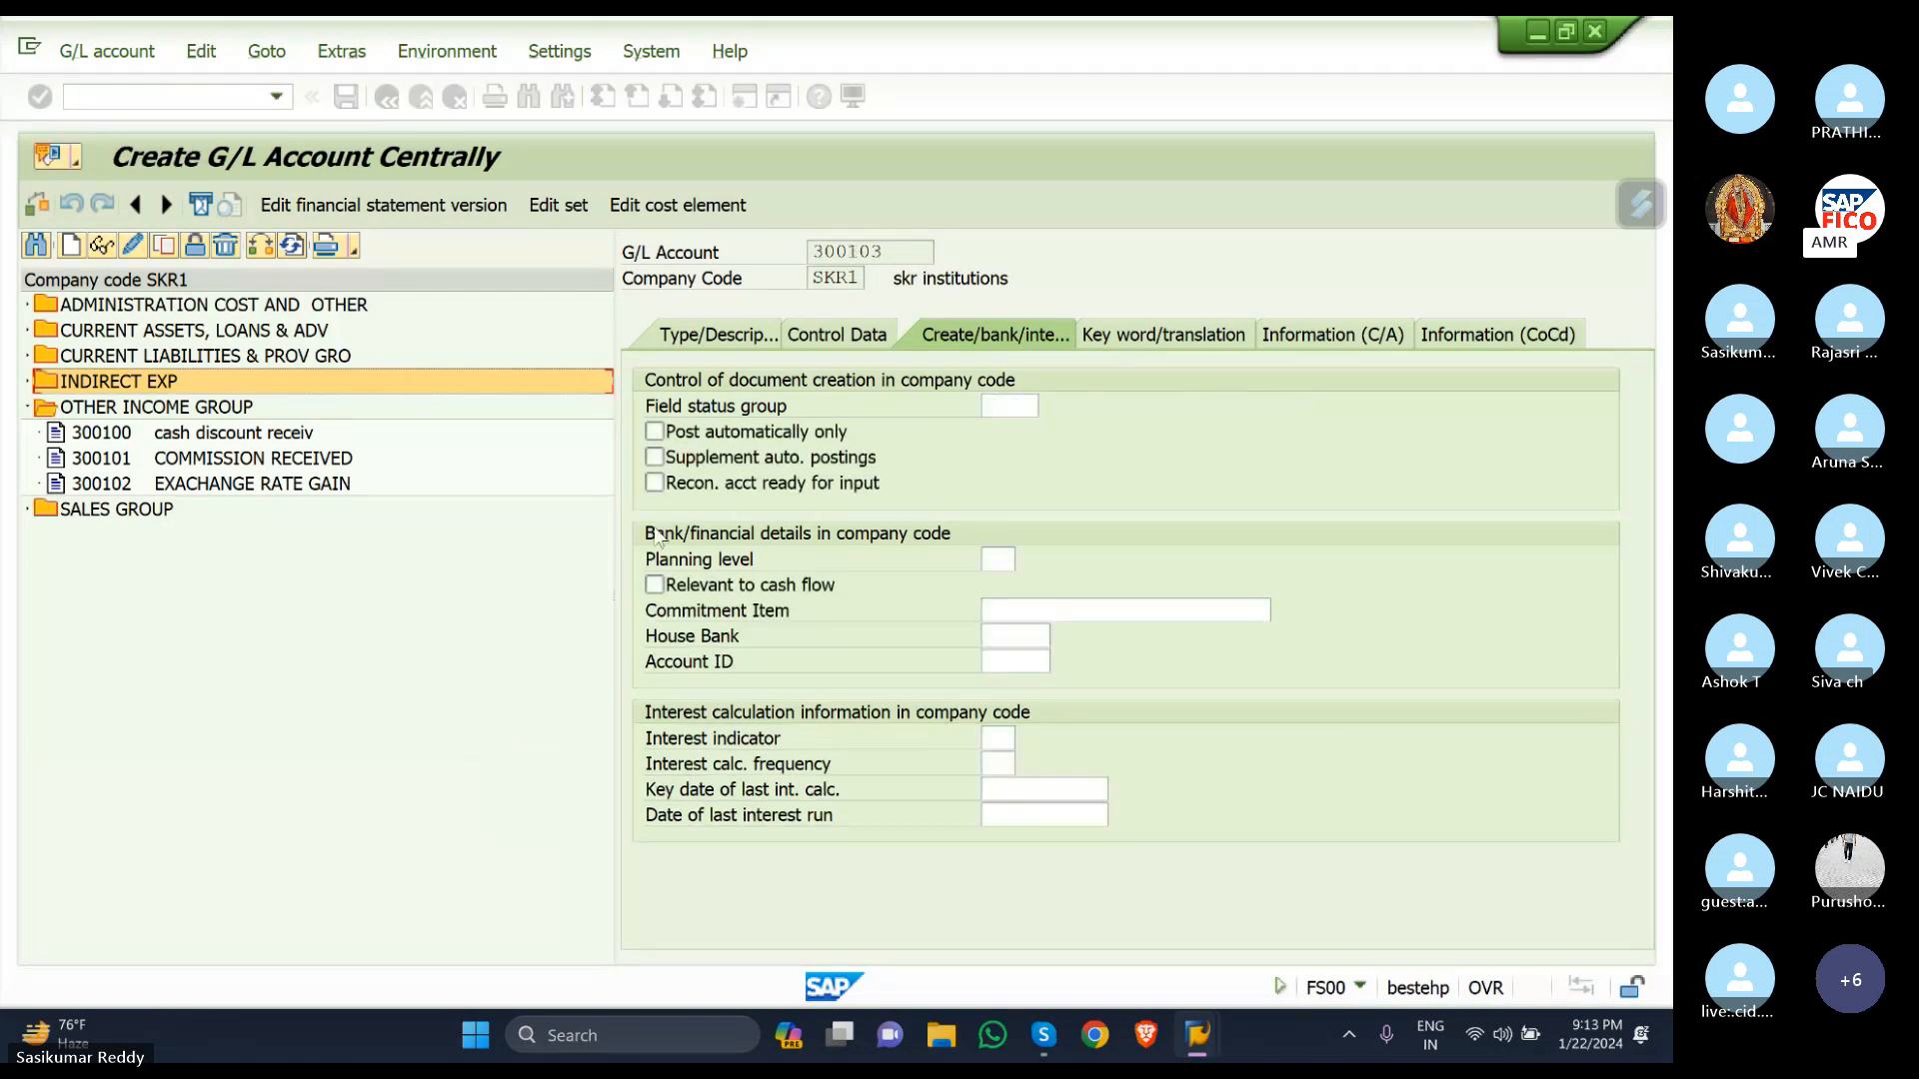
Assign the new P&L statement account to the OTHER INCOME GROUP account group.
{"action": "left_click", "coordinate": [727, 339]}
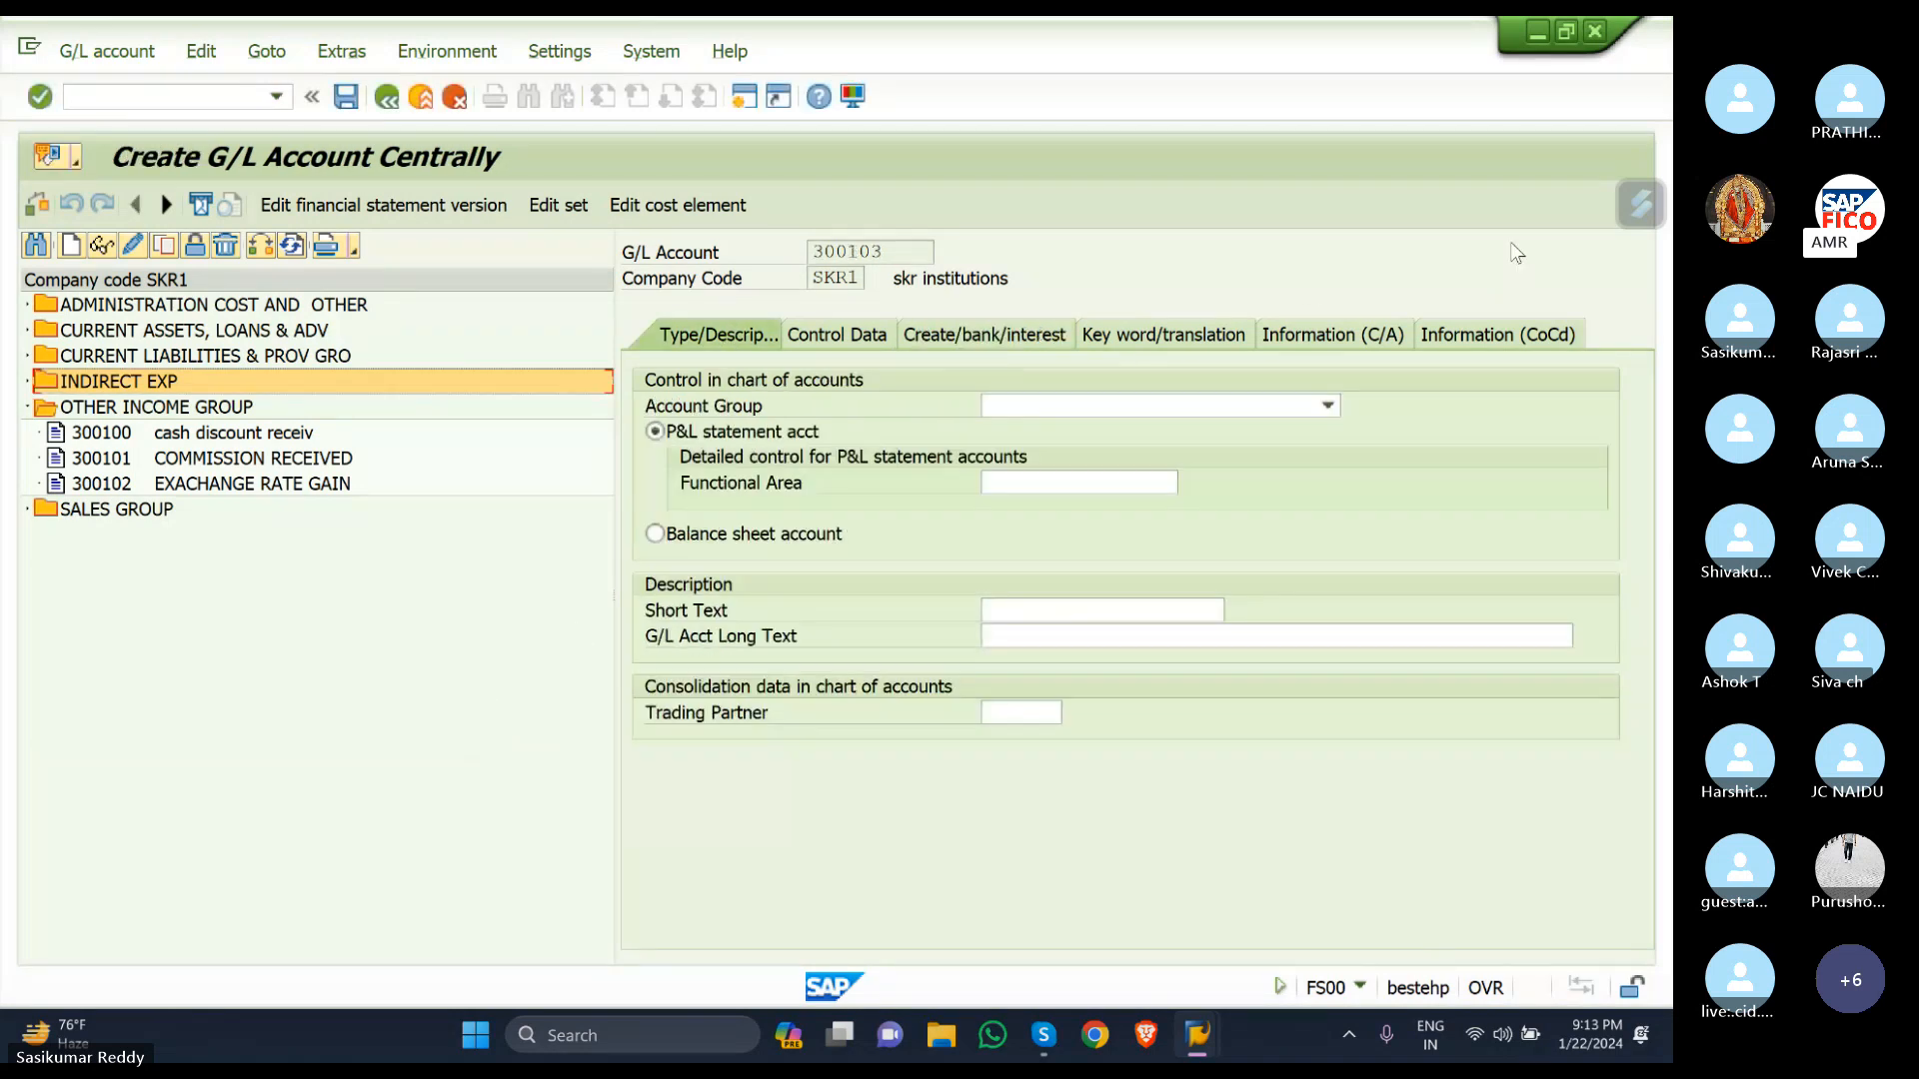
{"action": "left_click", "coordinate": [1507, 205]}
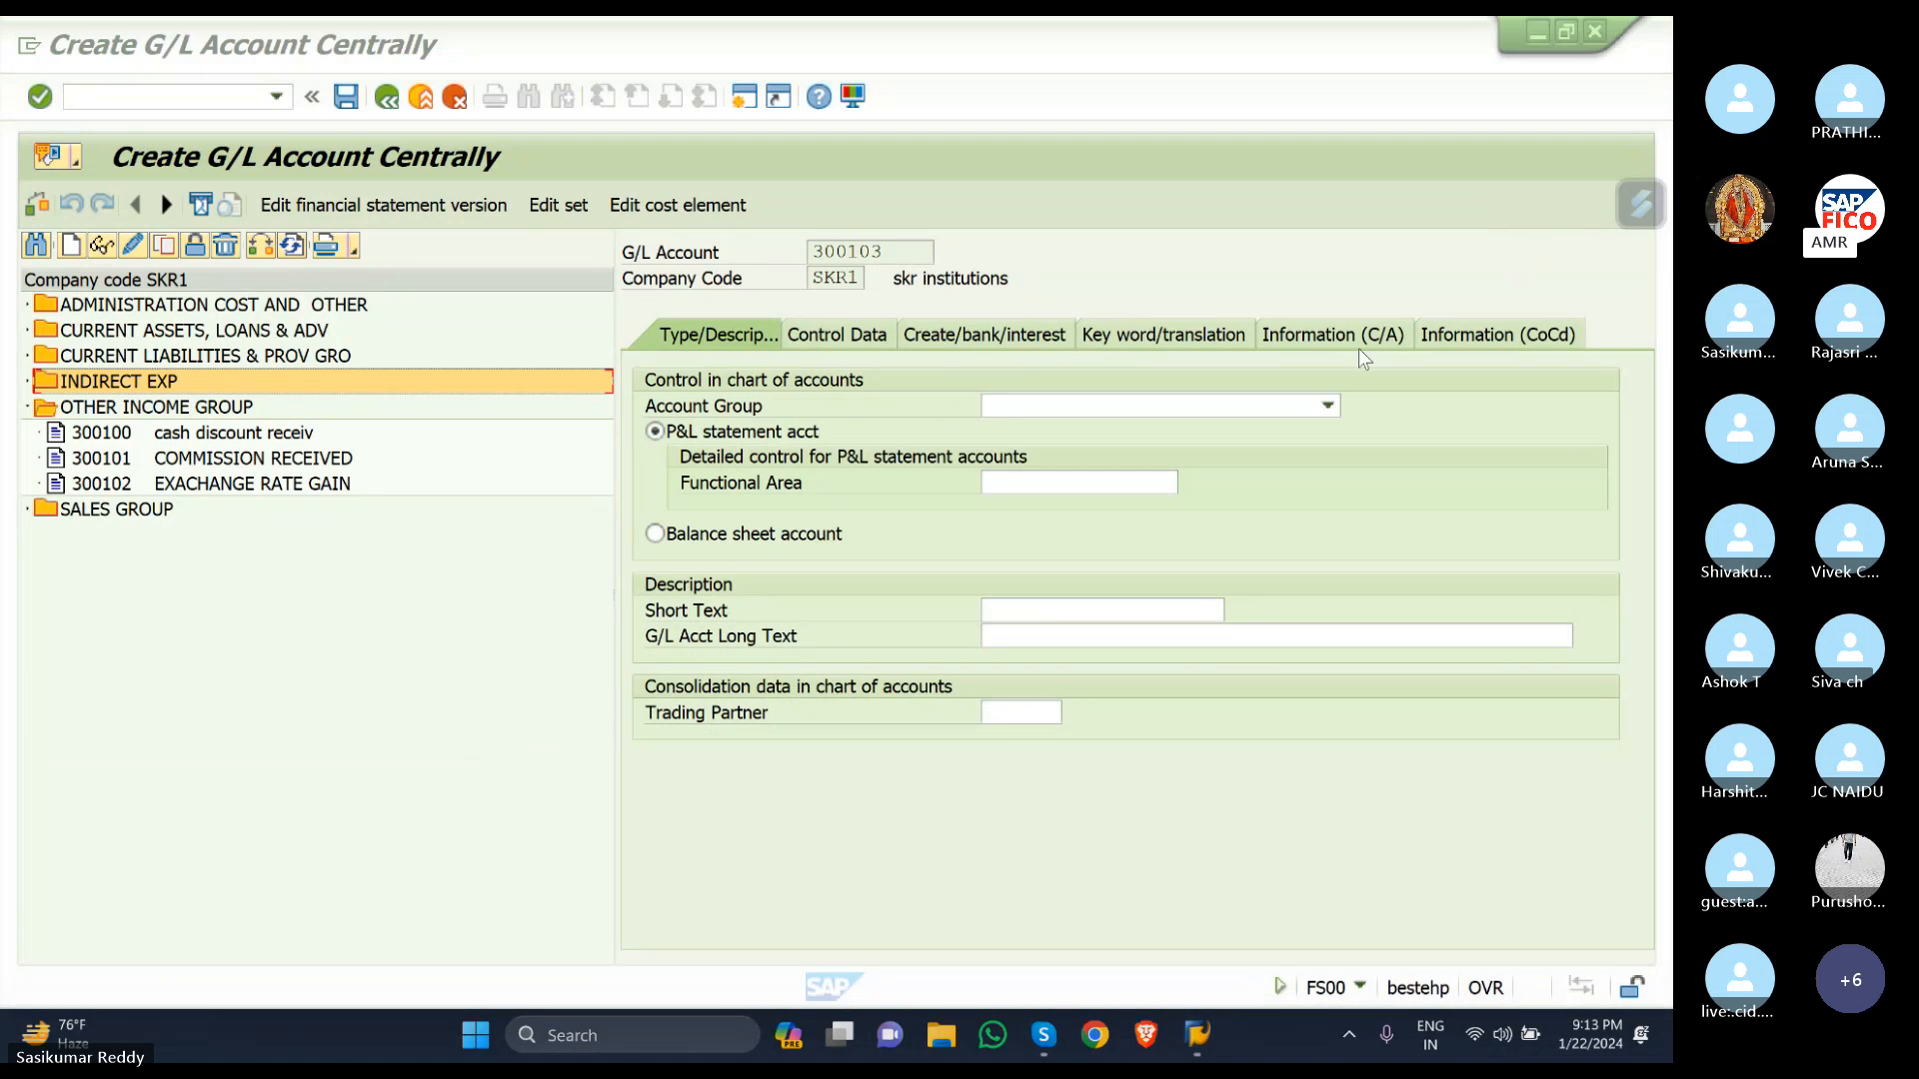
{"action": "left_click", "coordinate": [1328, 418]}
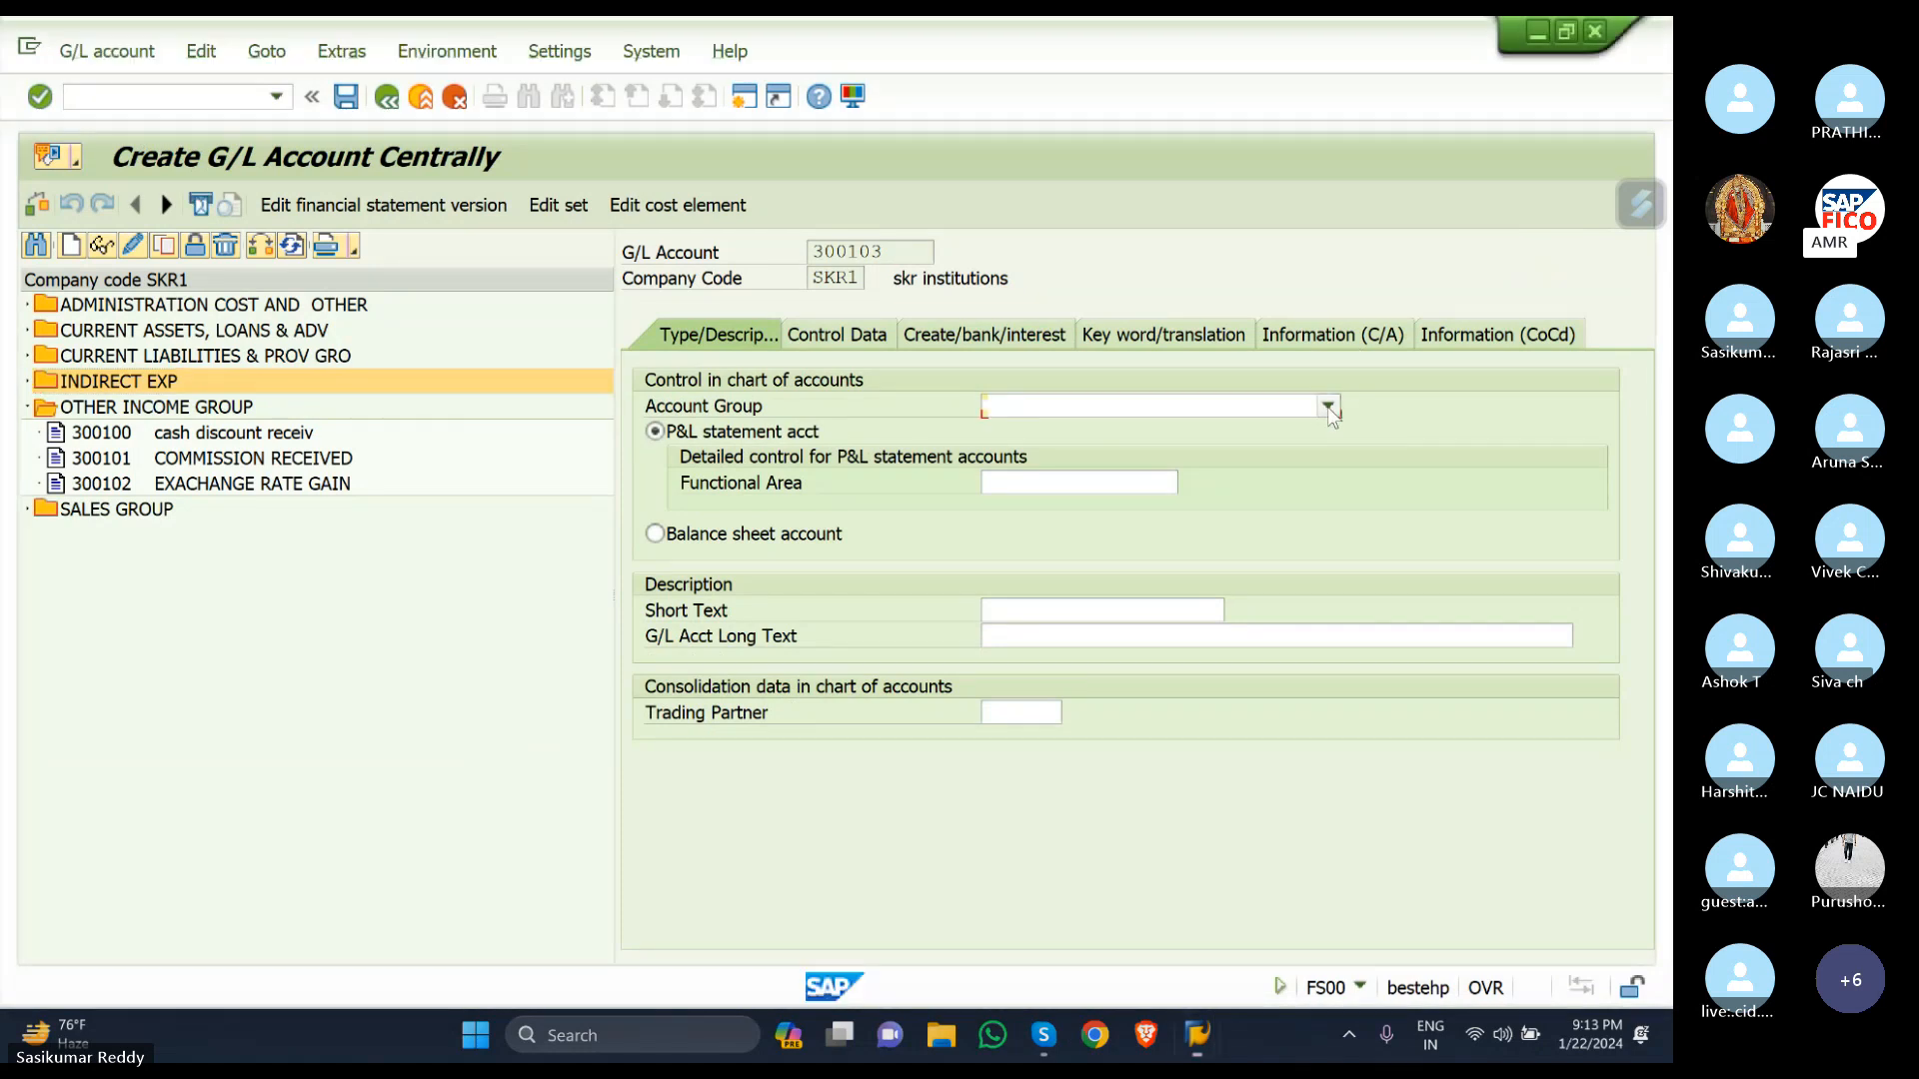
{"action": "left_click", "coordinate": [1328, 406]}
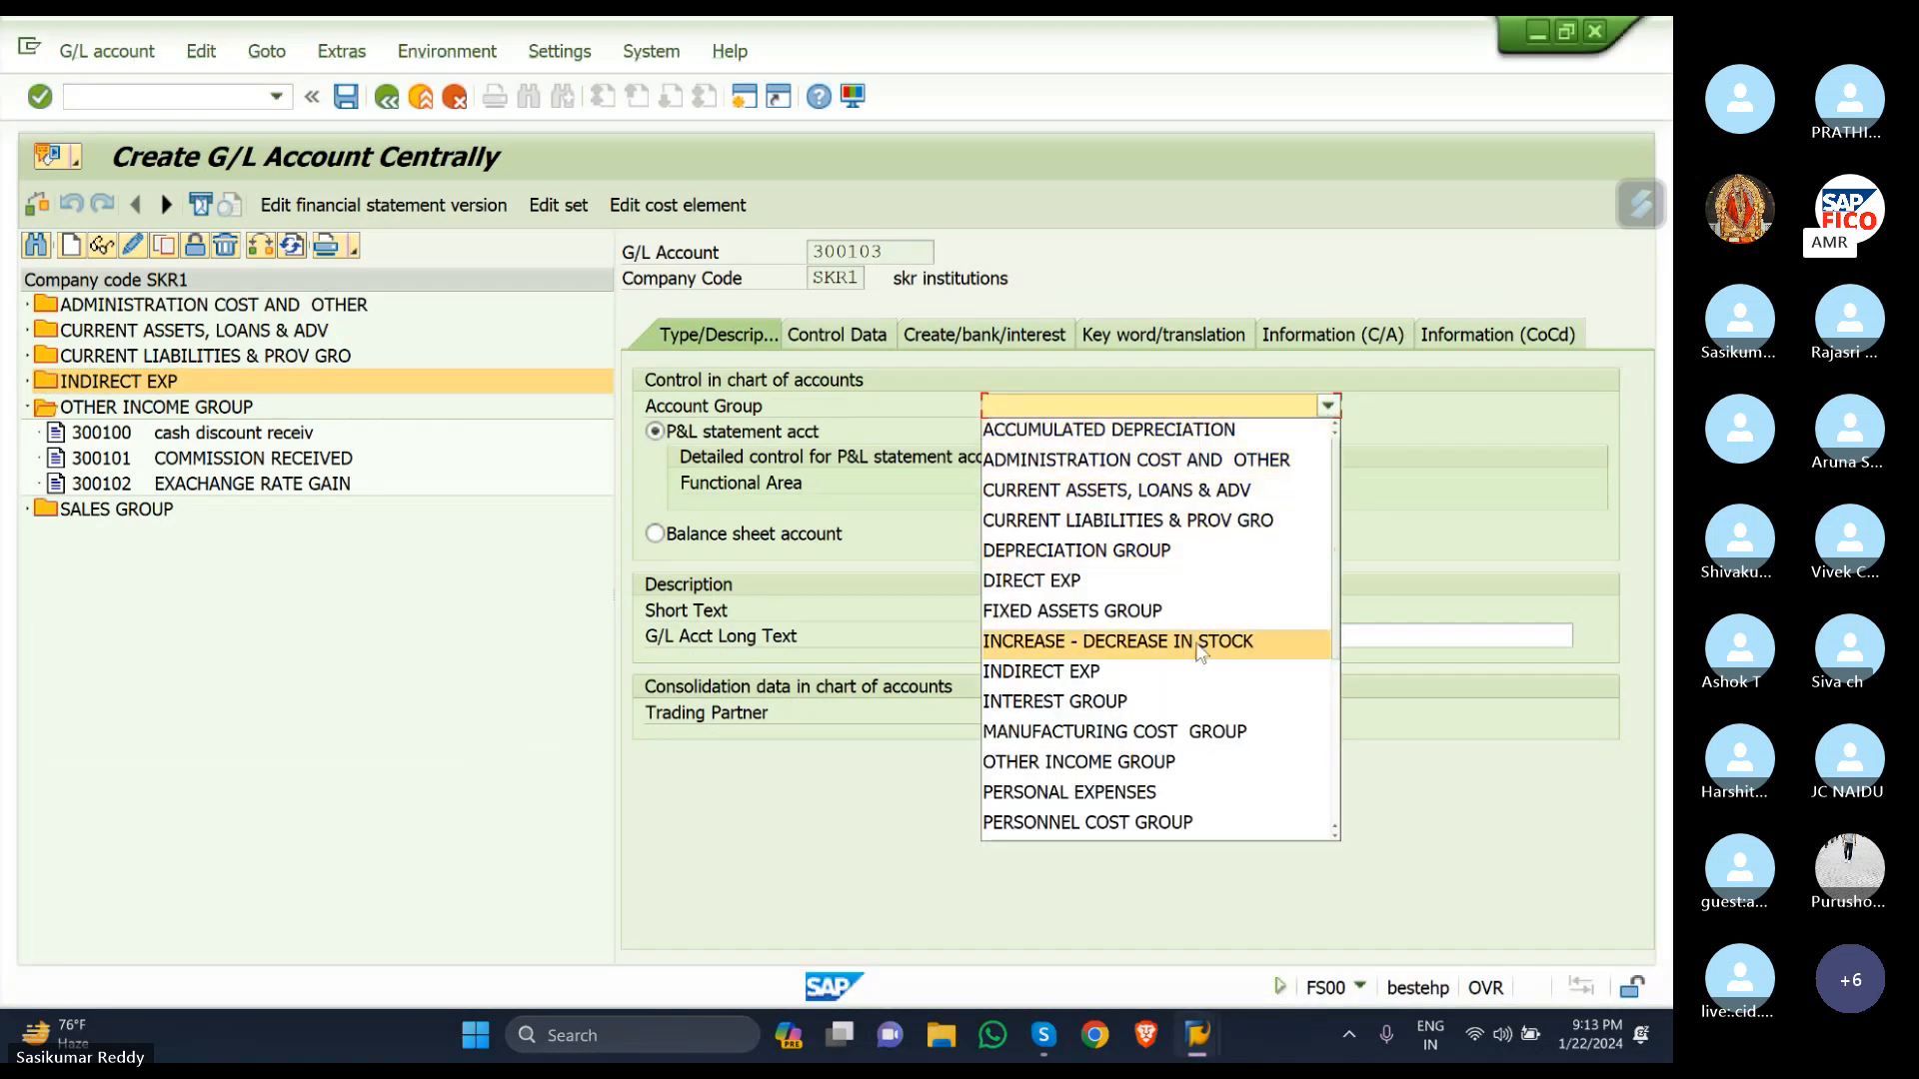
{"action": "left_click", "coordinate": [1127, 765]}
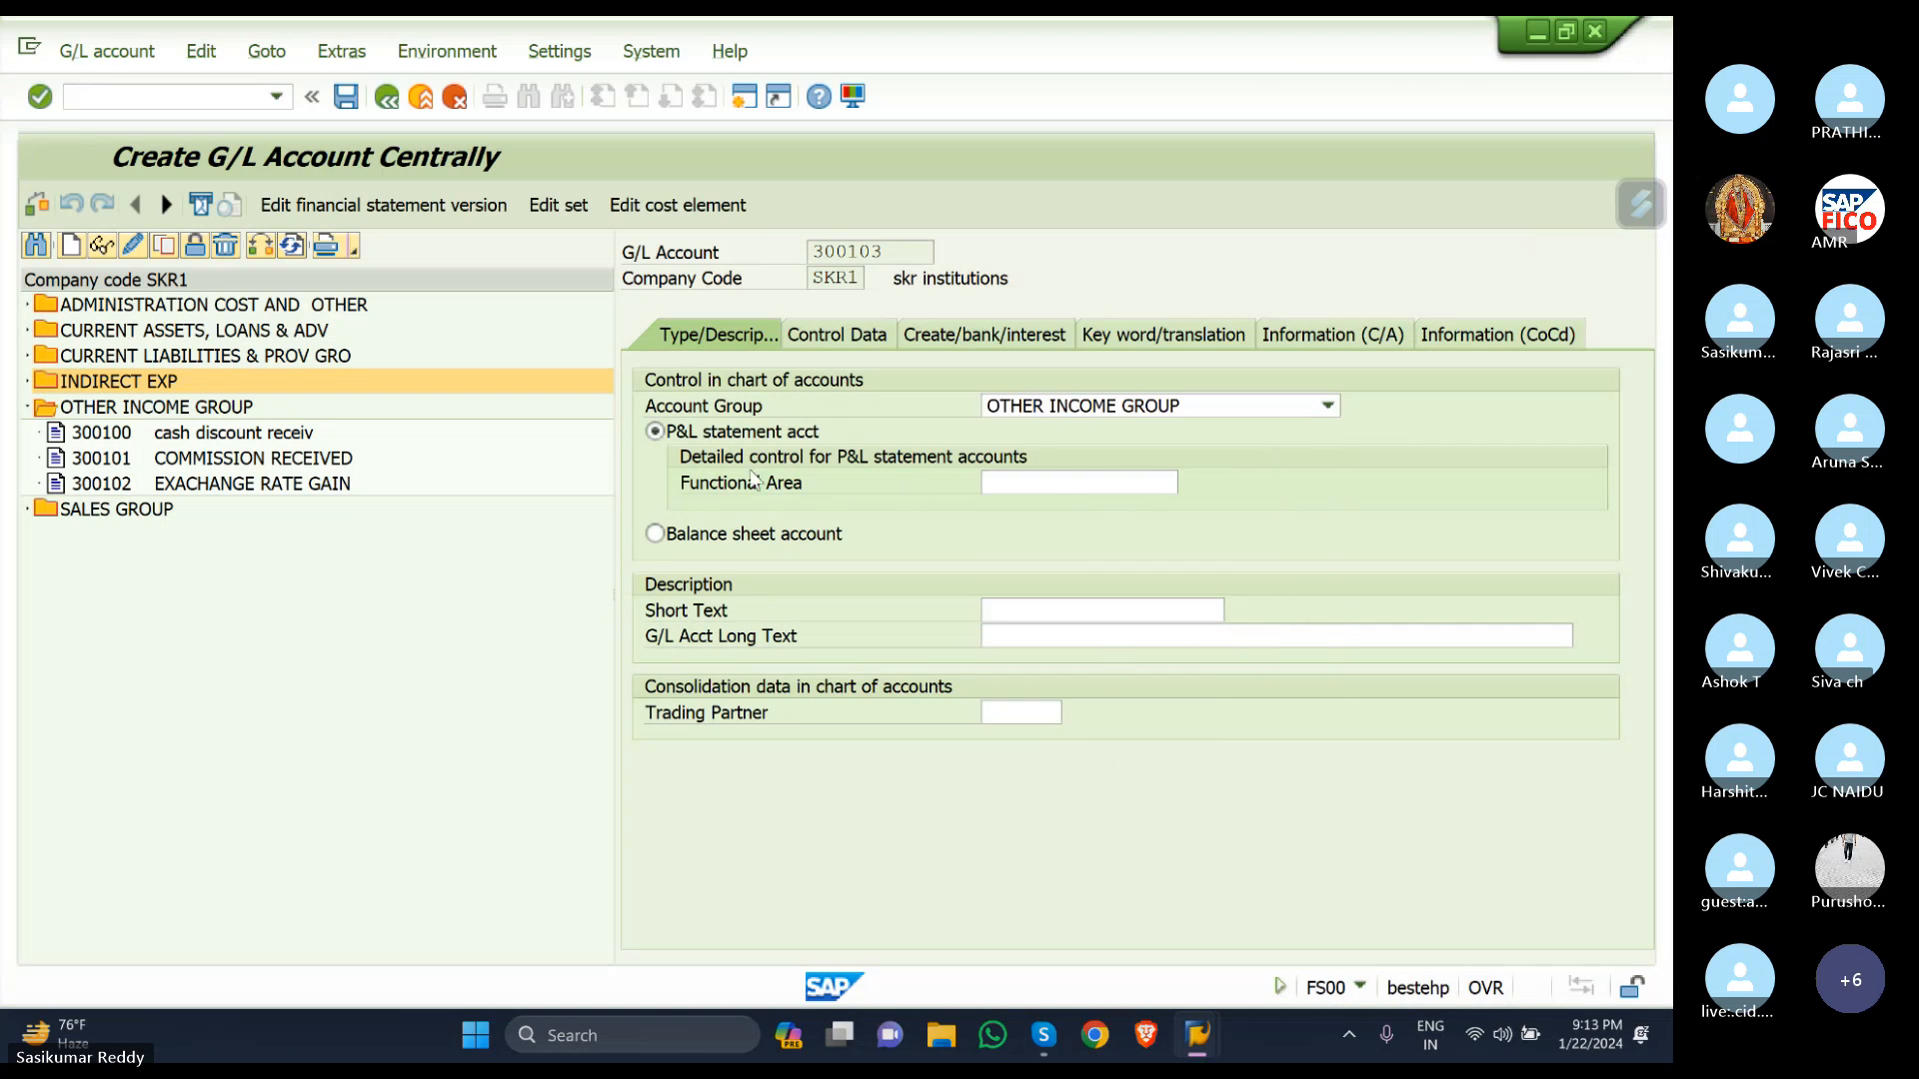
Describe the new account with the short text CASH SALES and the long text CASH SALE ACCOUNT.
{"action": "left_click", "coordinate": [1088, 612]}
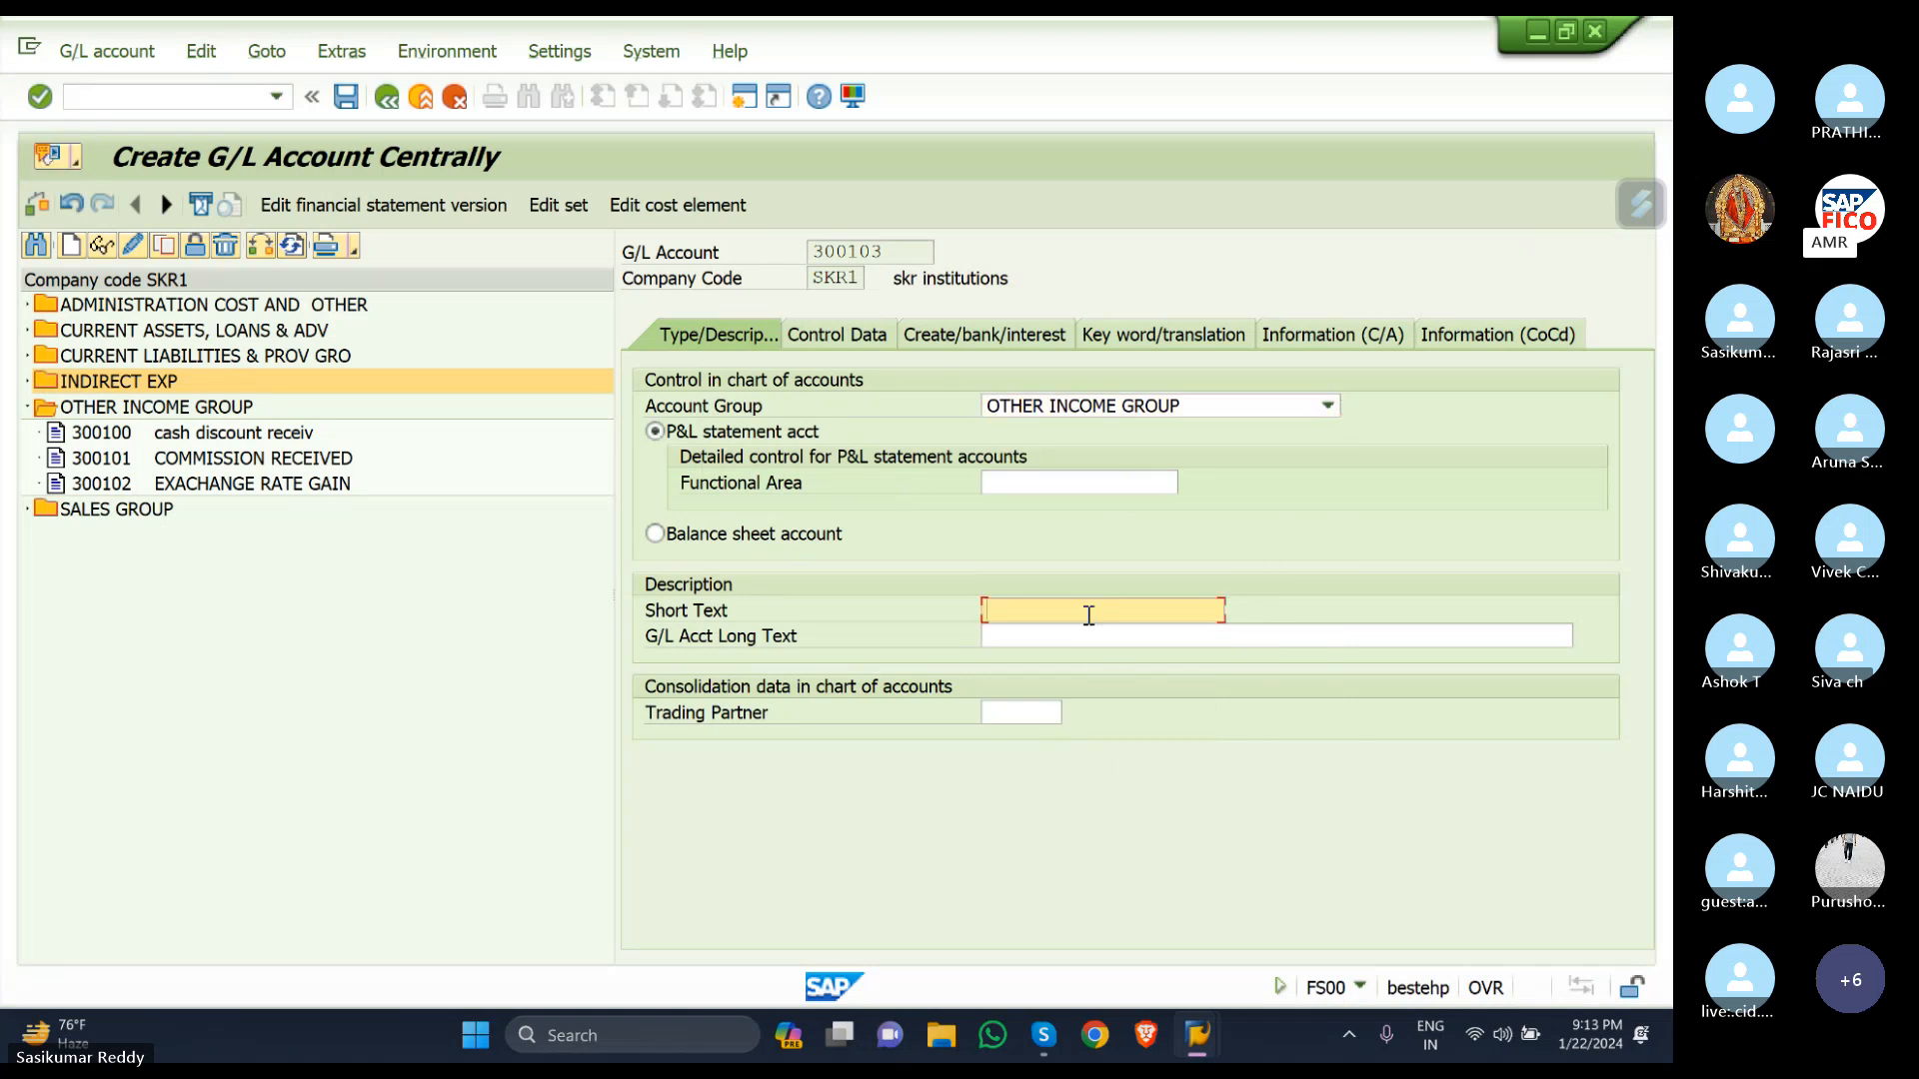
{"action": "type", "text": "CASH"}
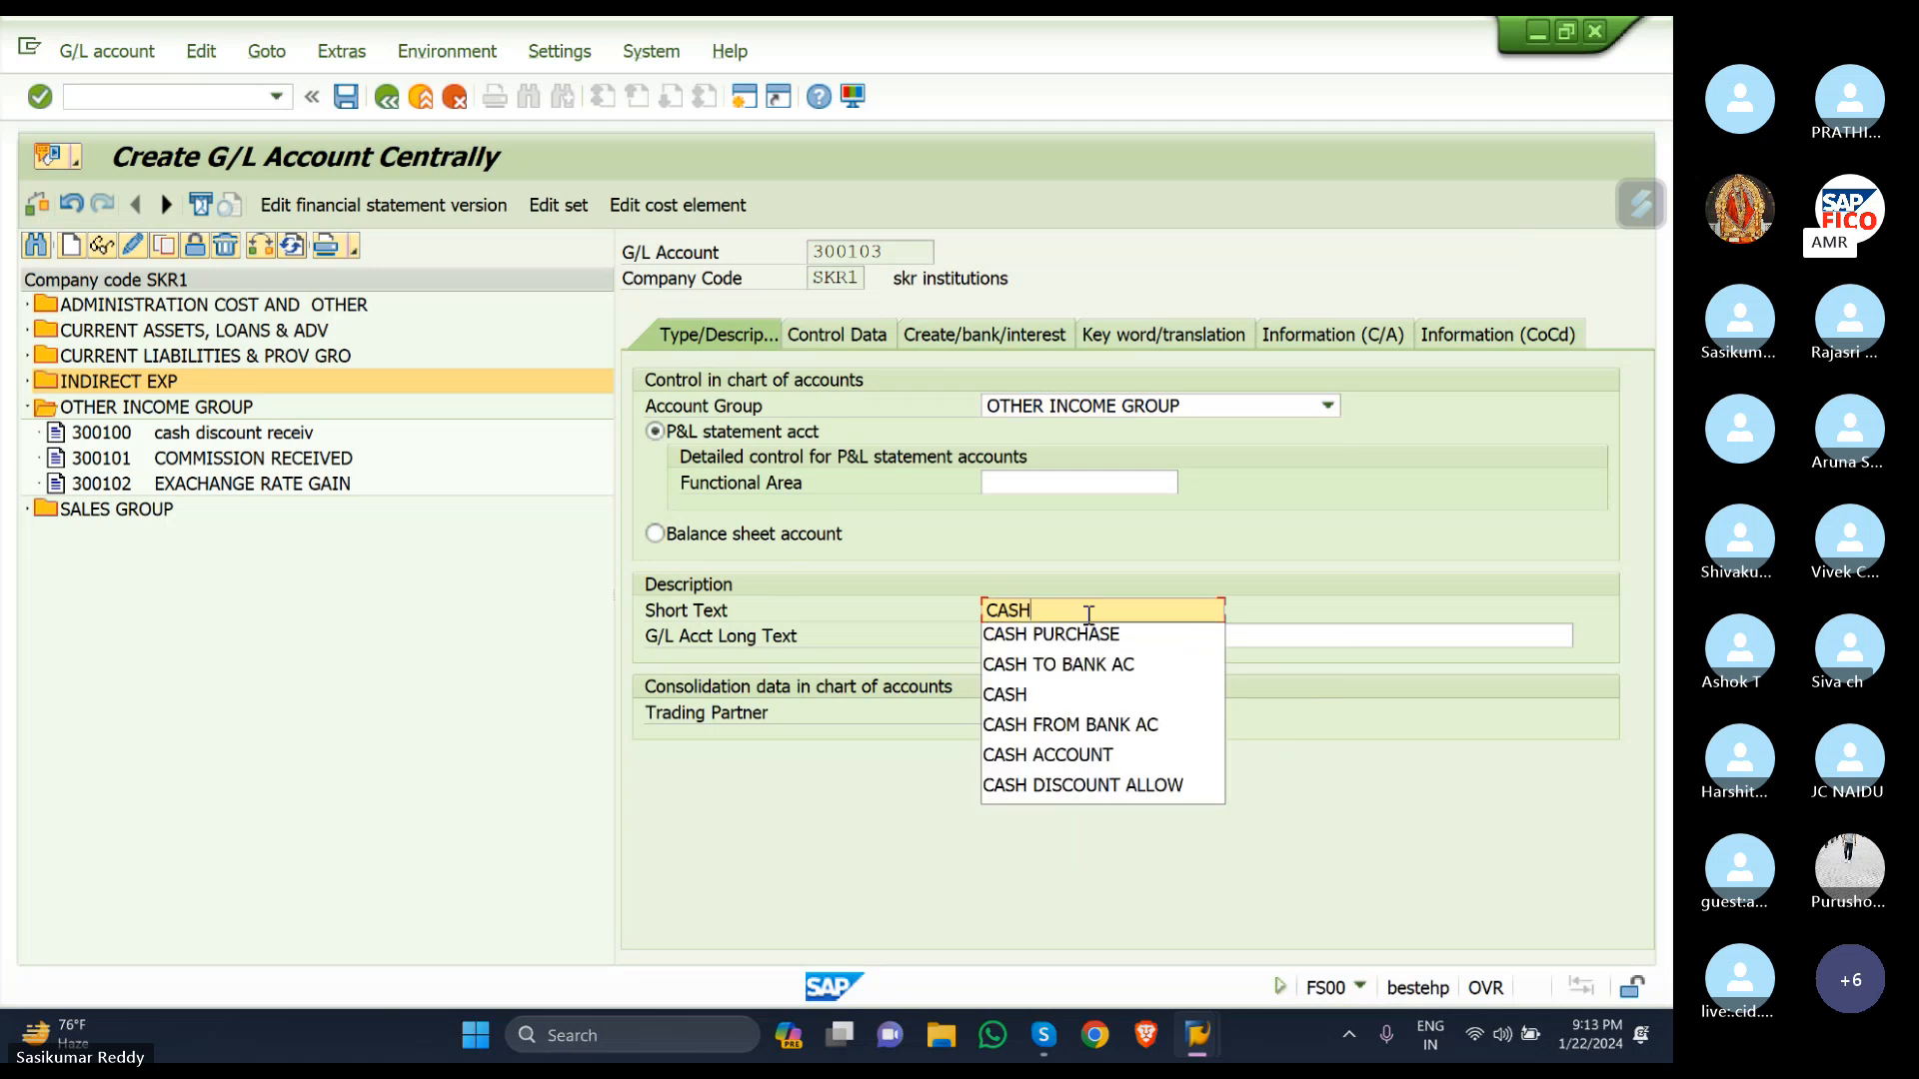
{"action": "type", "text": " SALES"}
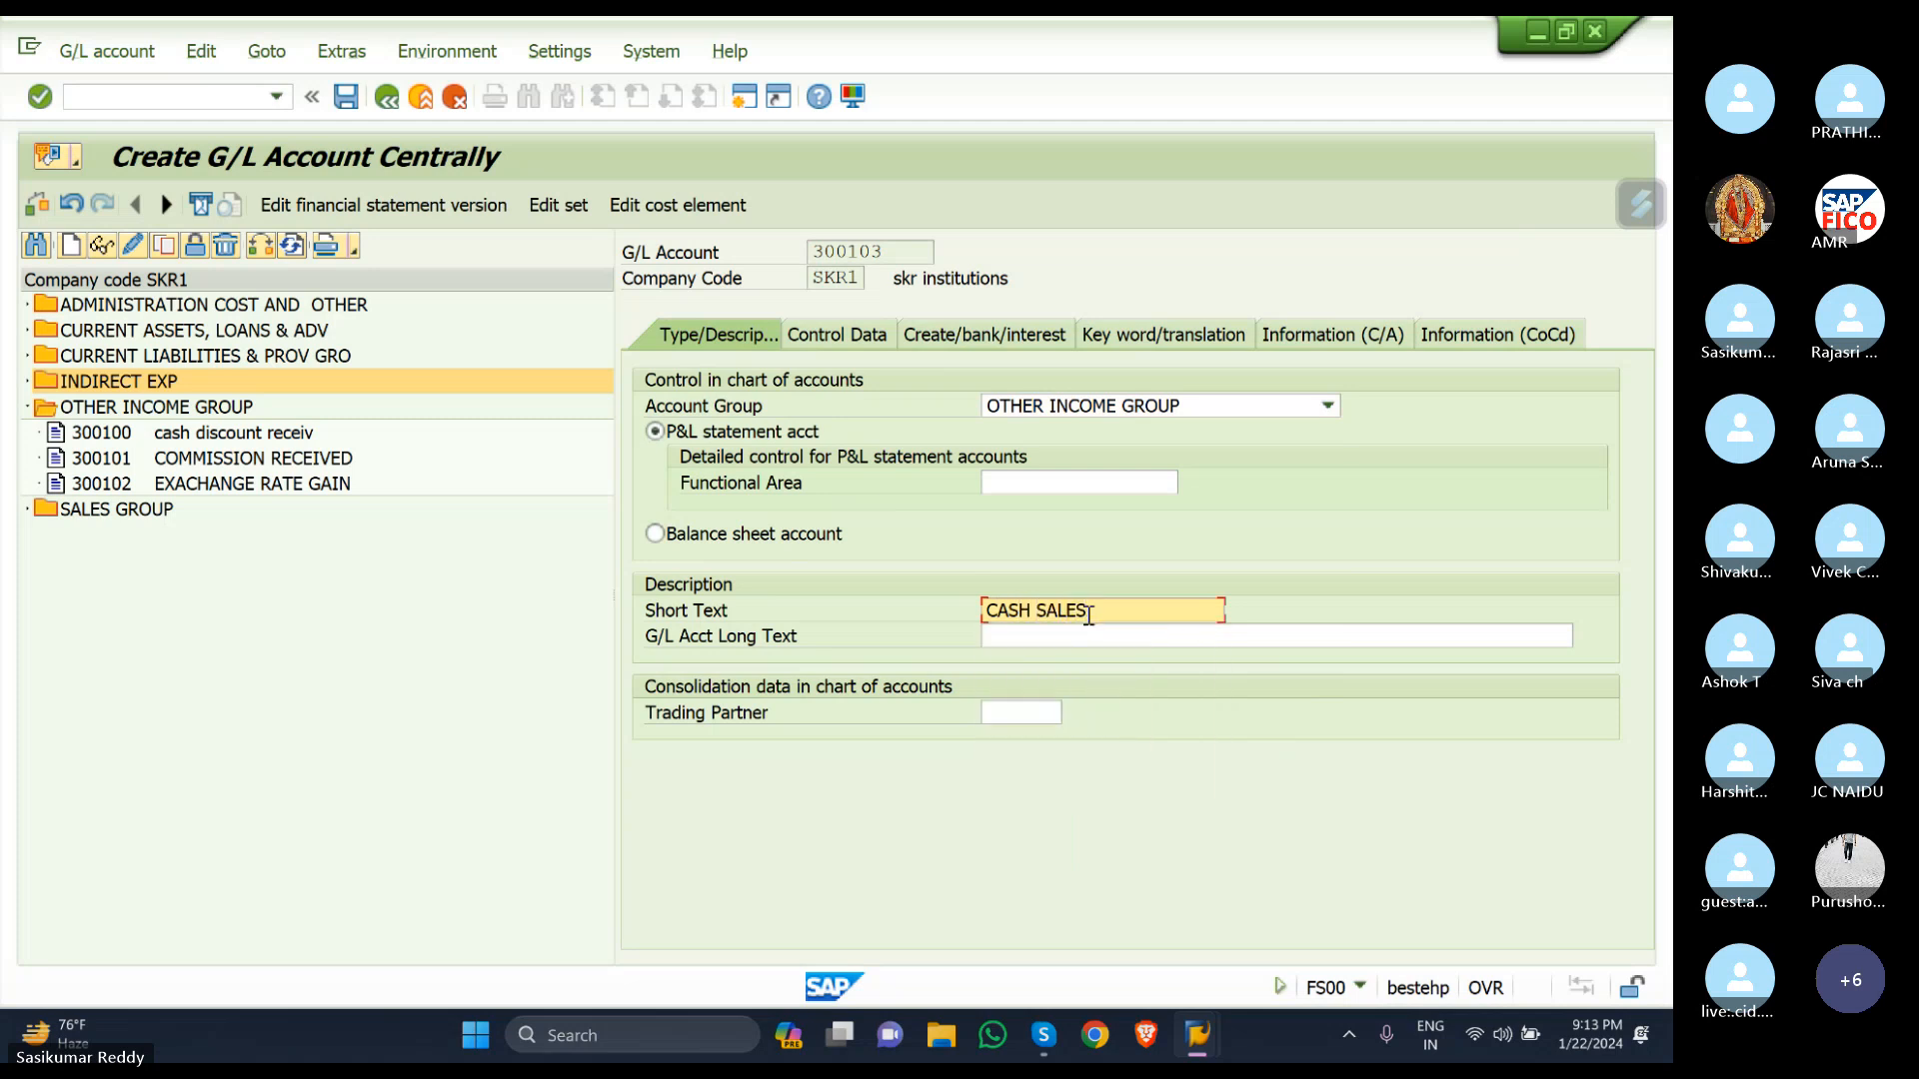
{"action": "left_click", "coordinate": [1083, 633]}
{"action": "type", "text": "CASH SALE"}
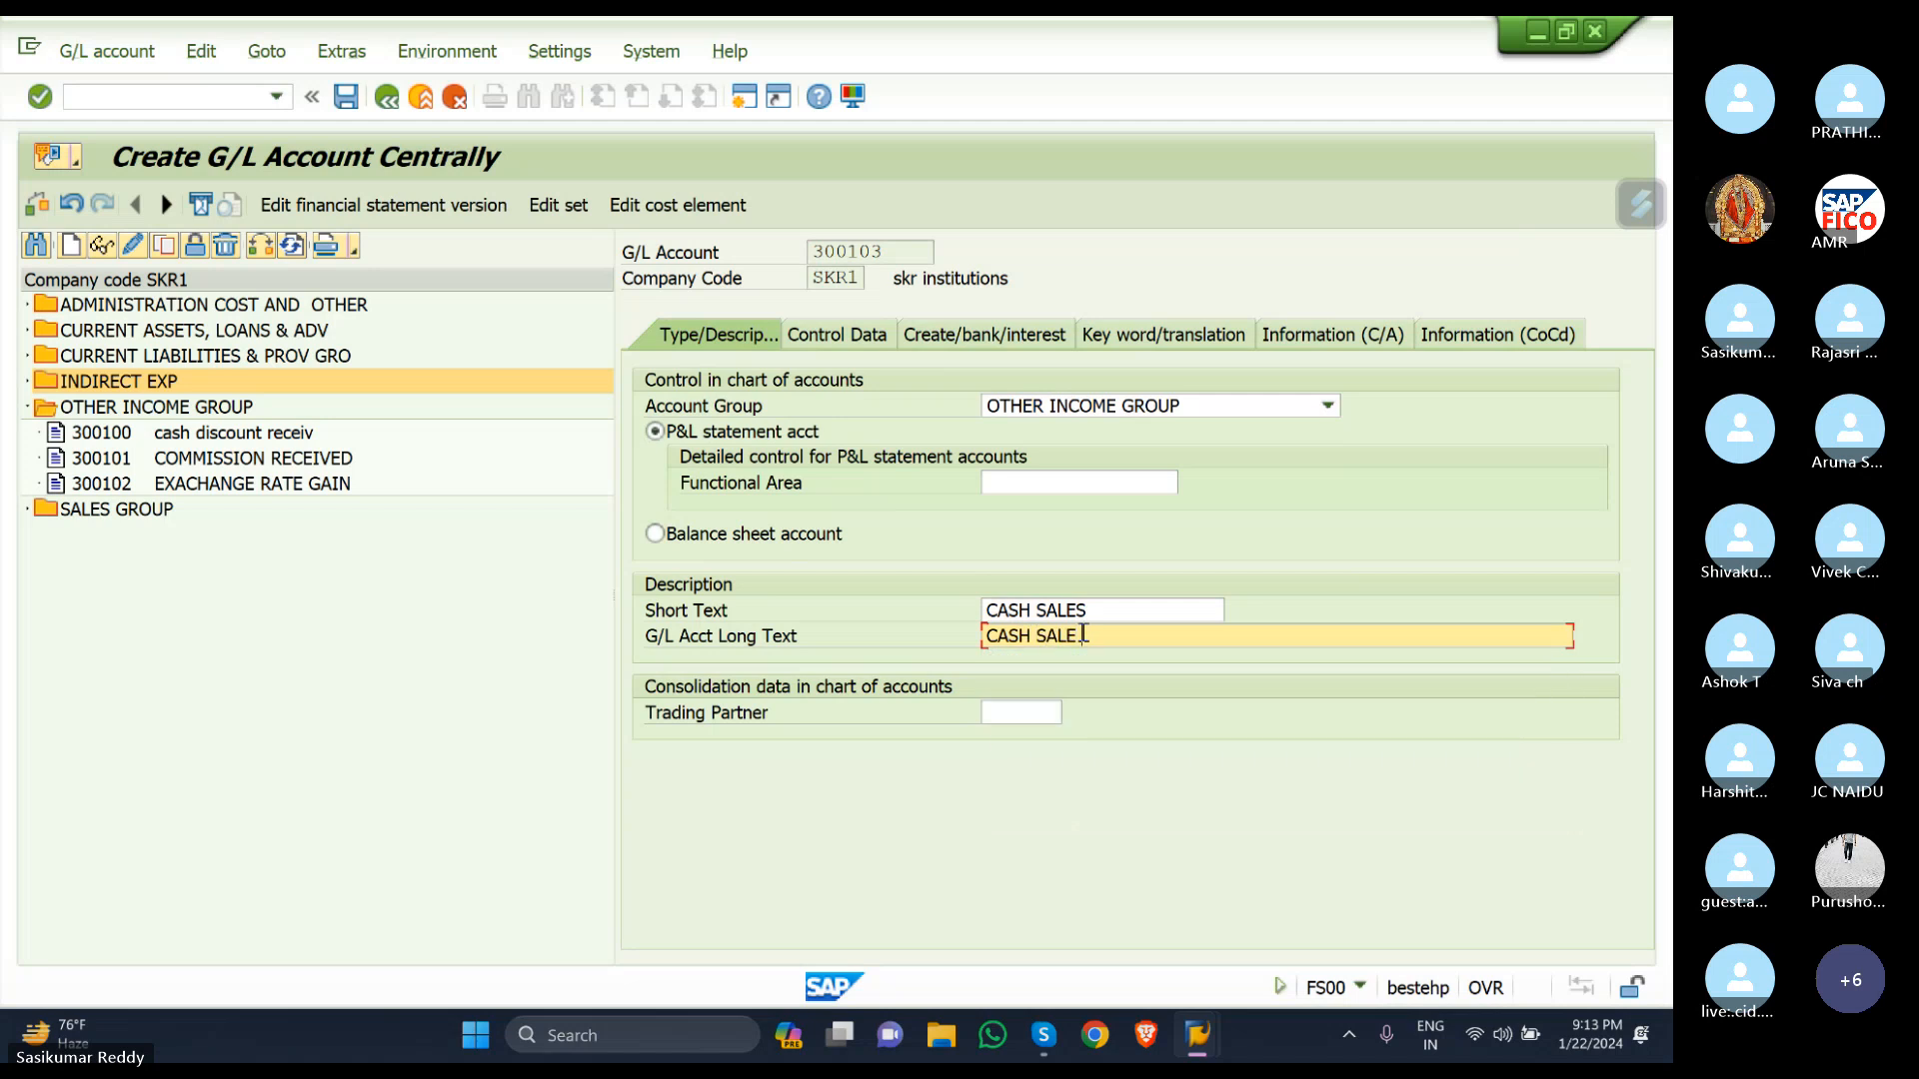
{"action": "type", "text": " ACCOUNT"}
Enable only balances in local currency and line item display, and set sort key 001 in the cash sales account's control data.
{"action": "left_click", "coordinate": [831, 333]}
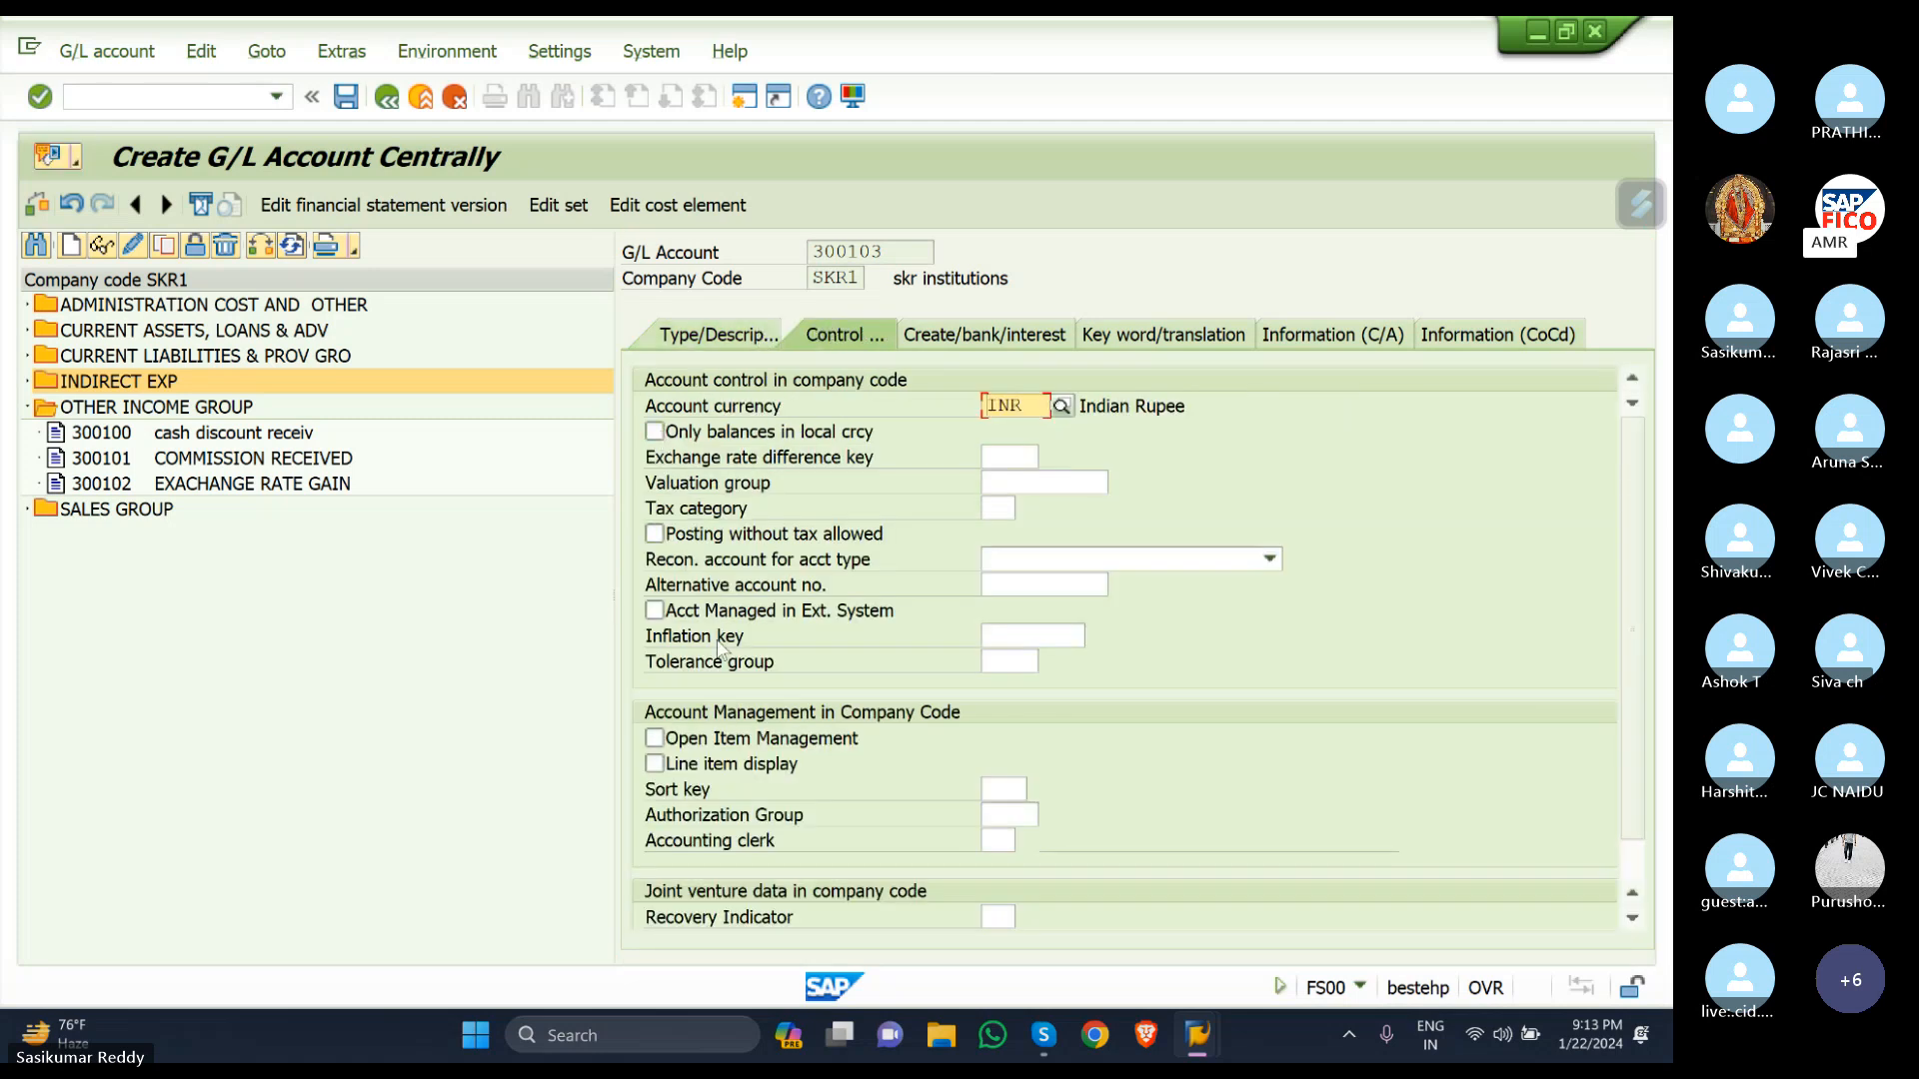
{"action": "left_click", "coordinate": [654, 433]}
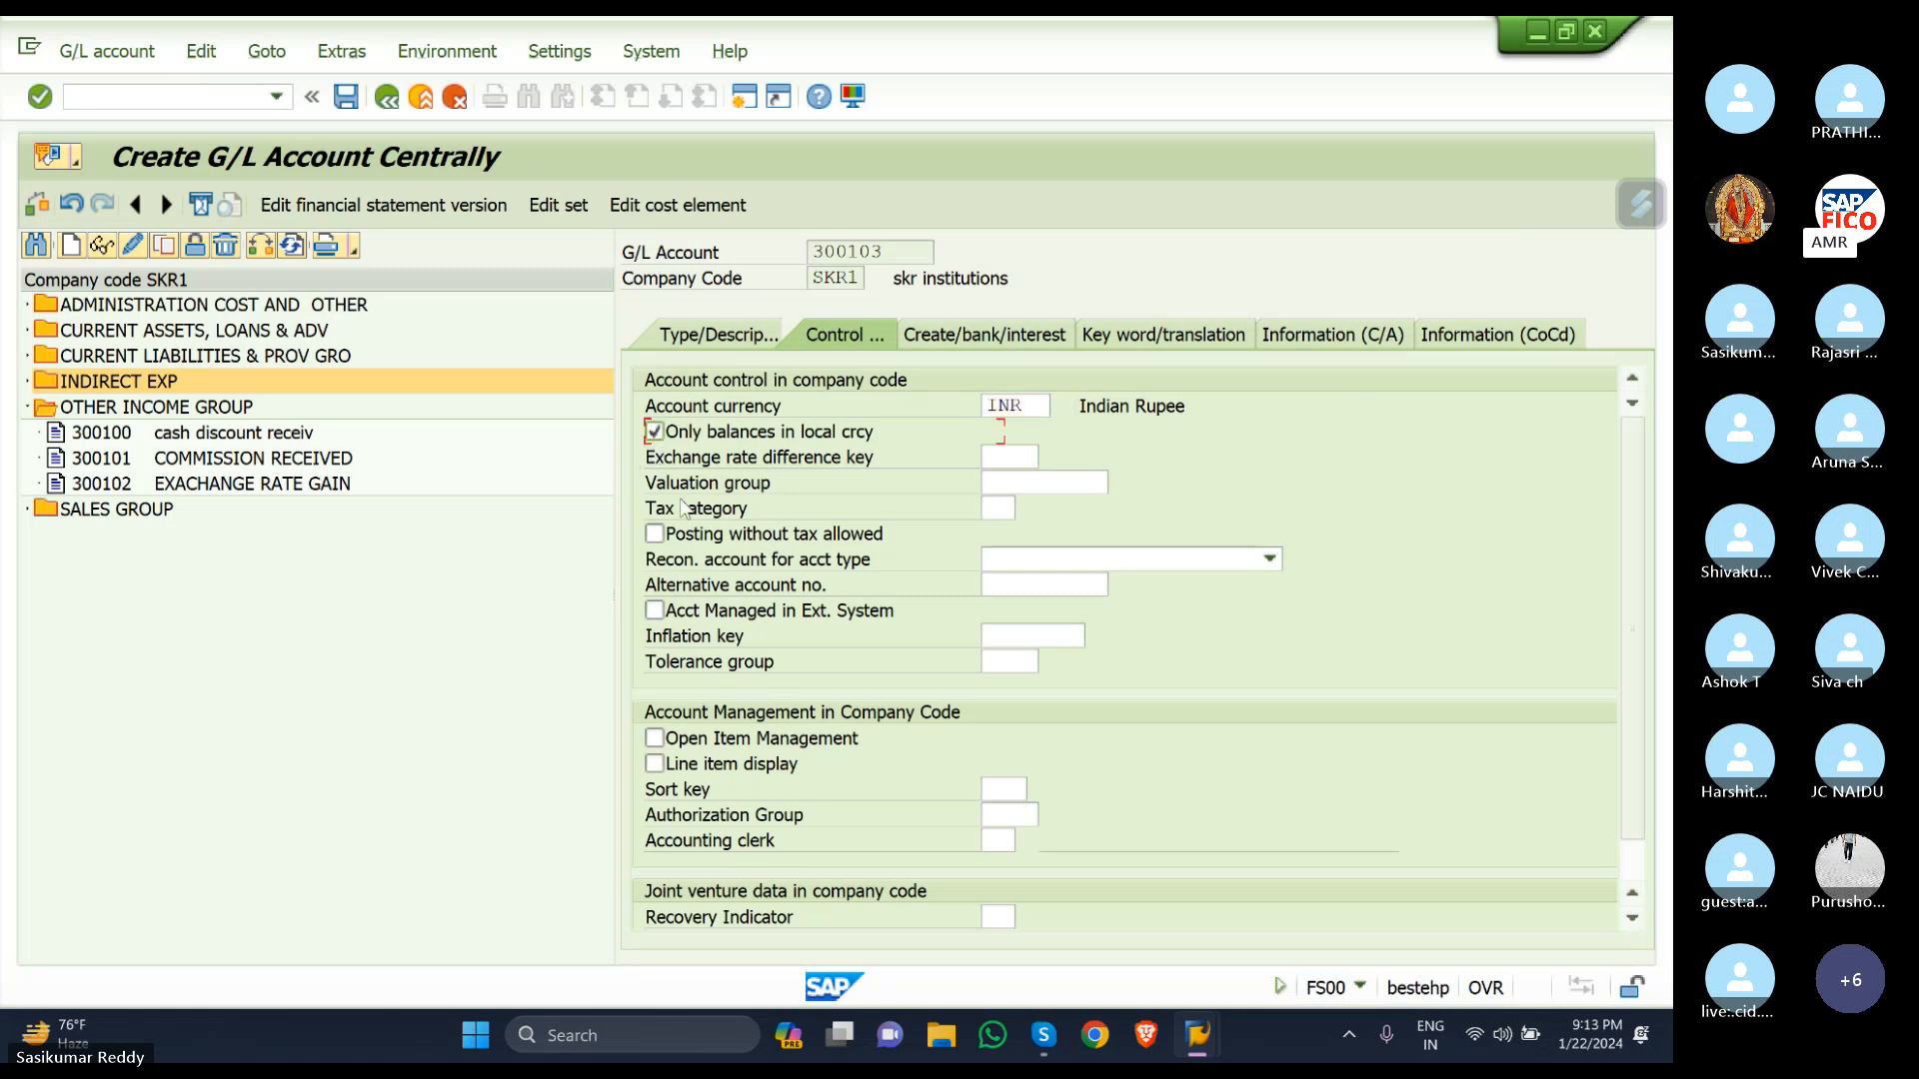
{"action": "left_click", "coordinate": [655, 765]}
{"action": "left_click", "coordinate": [999, 787]}
{"action": "type", "text": "001"}
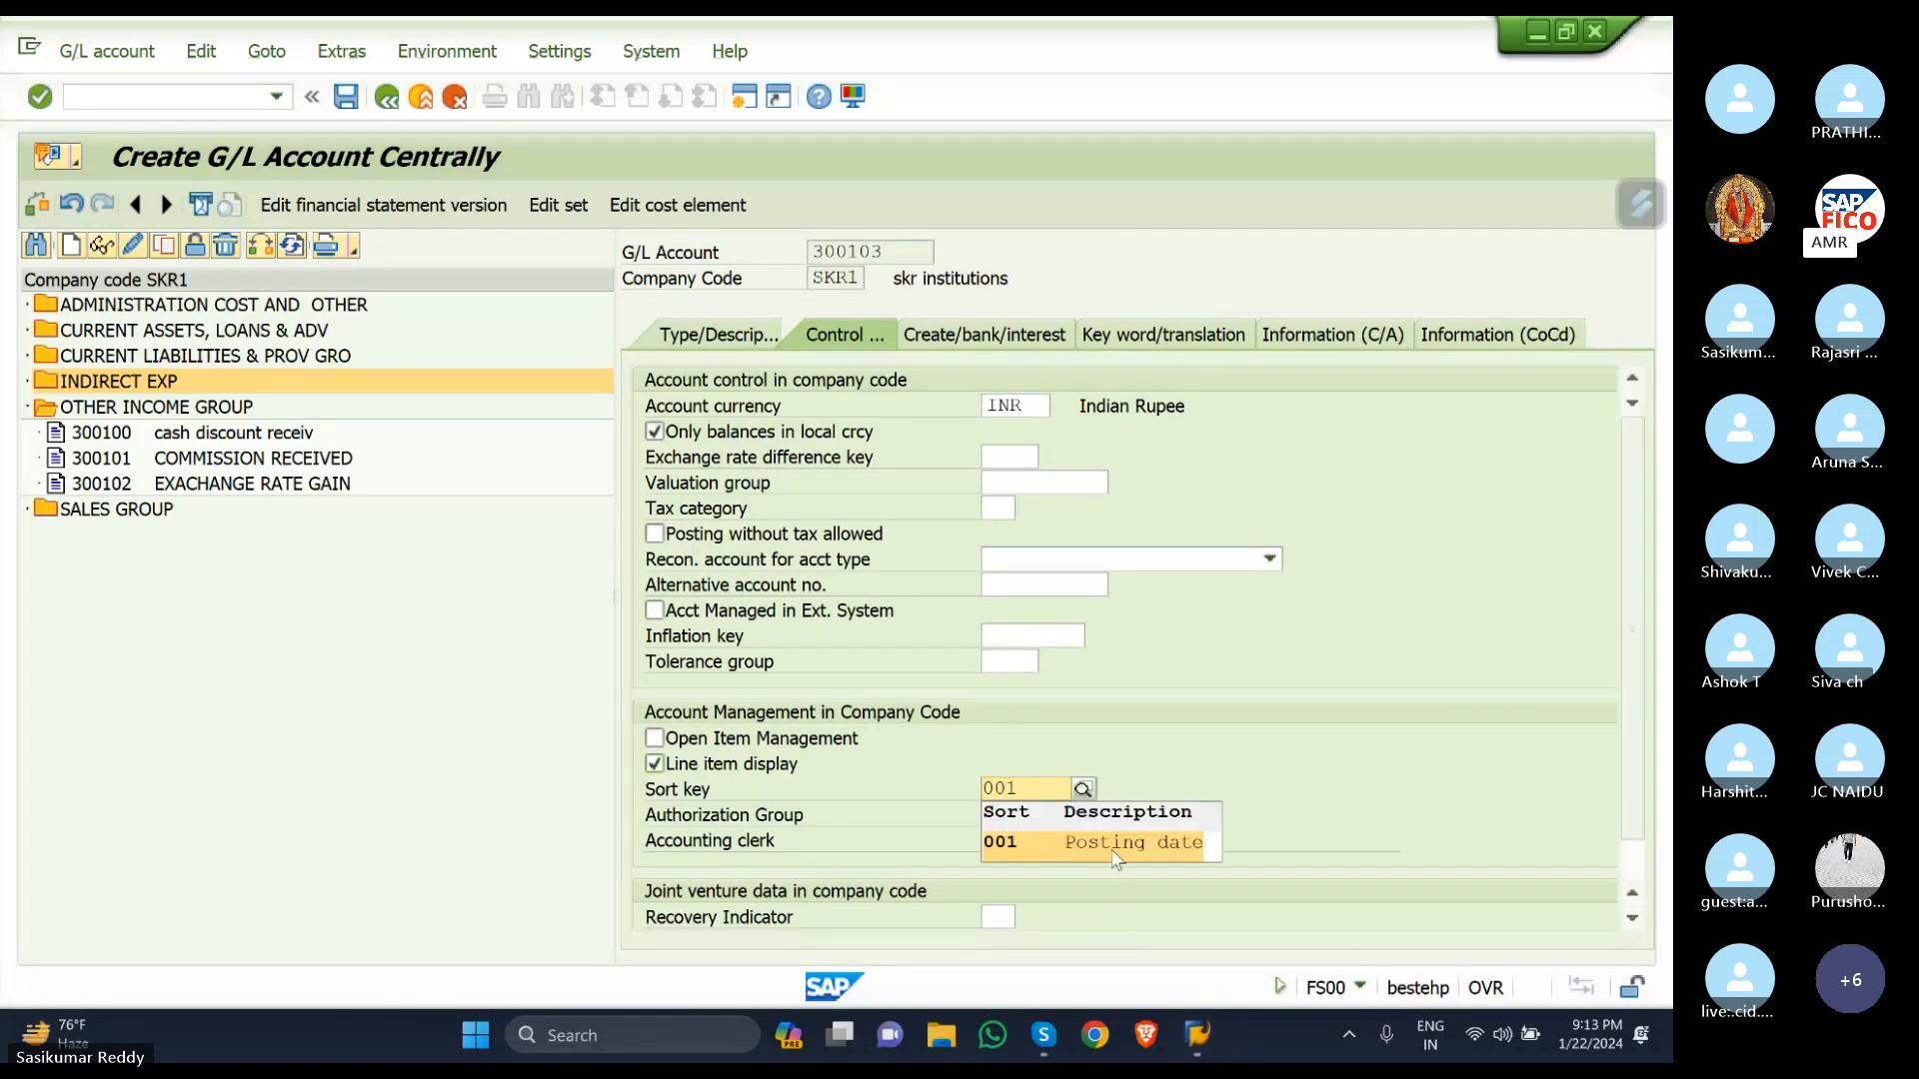
{"action": "left_click", "coordinate": [1117, 860]}
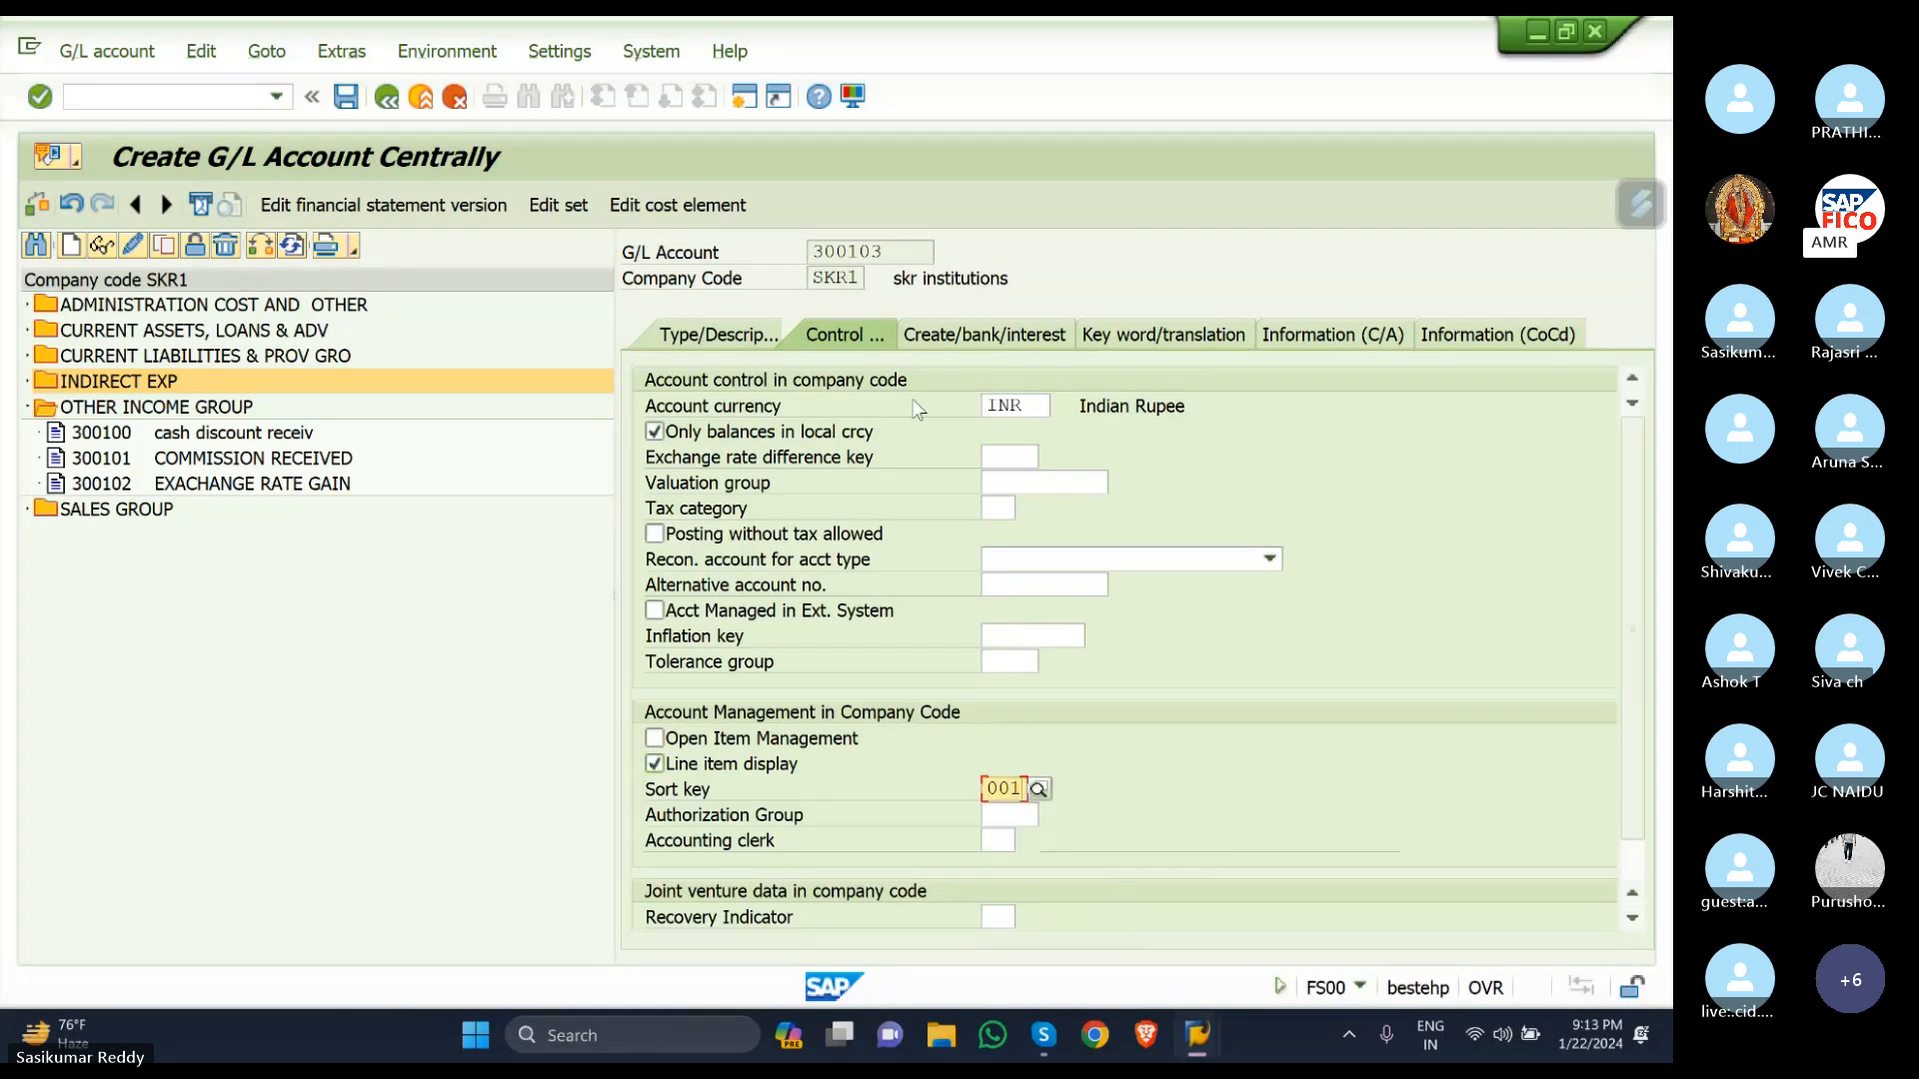
Set field status group G001 for the cash sales account and save it.
{"action": "left_click", "coordinate": [922, 338]}
{"action": "type", "text": "G001"}
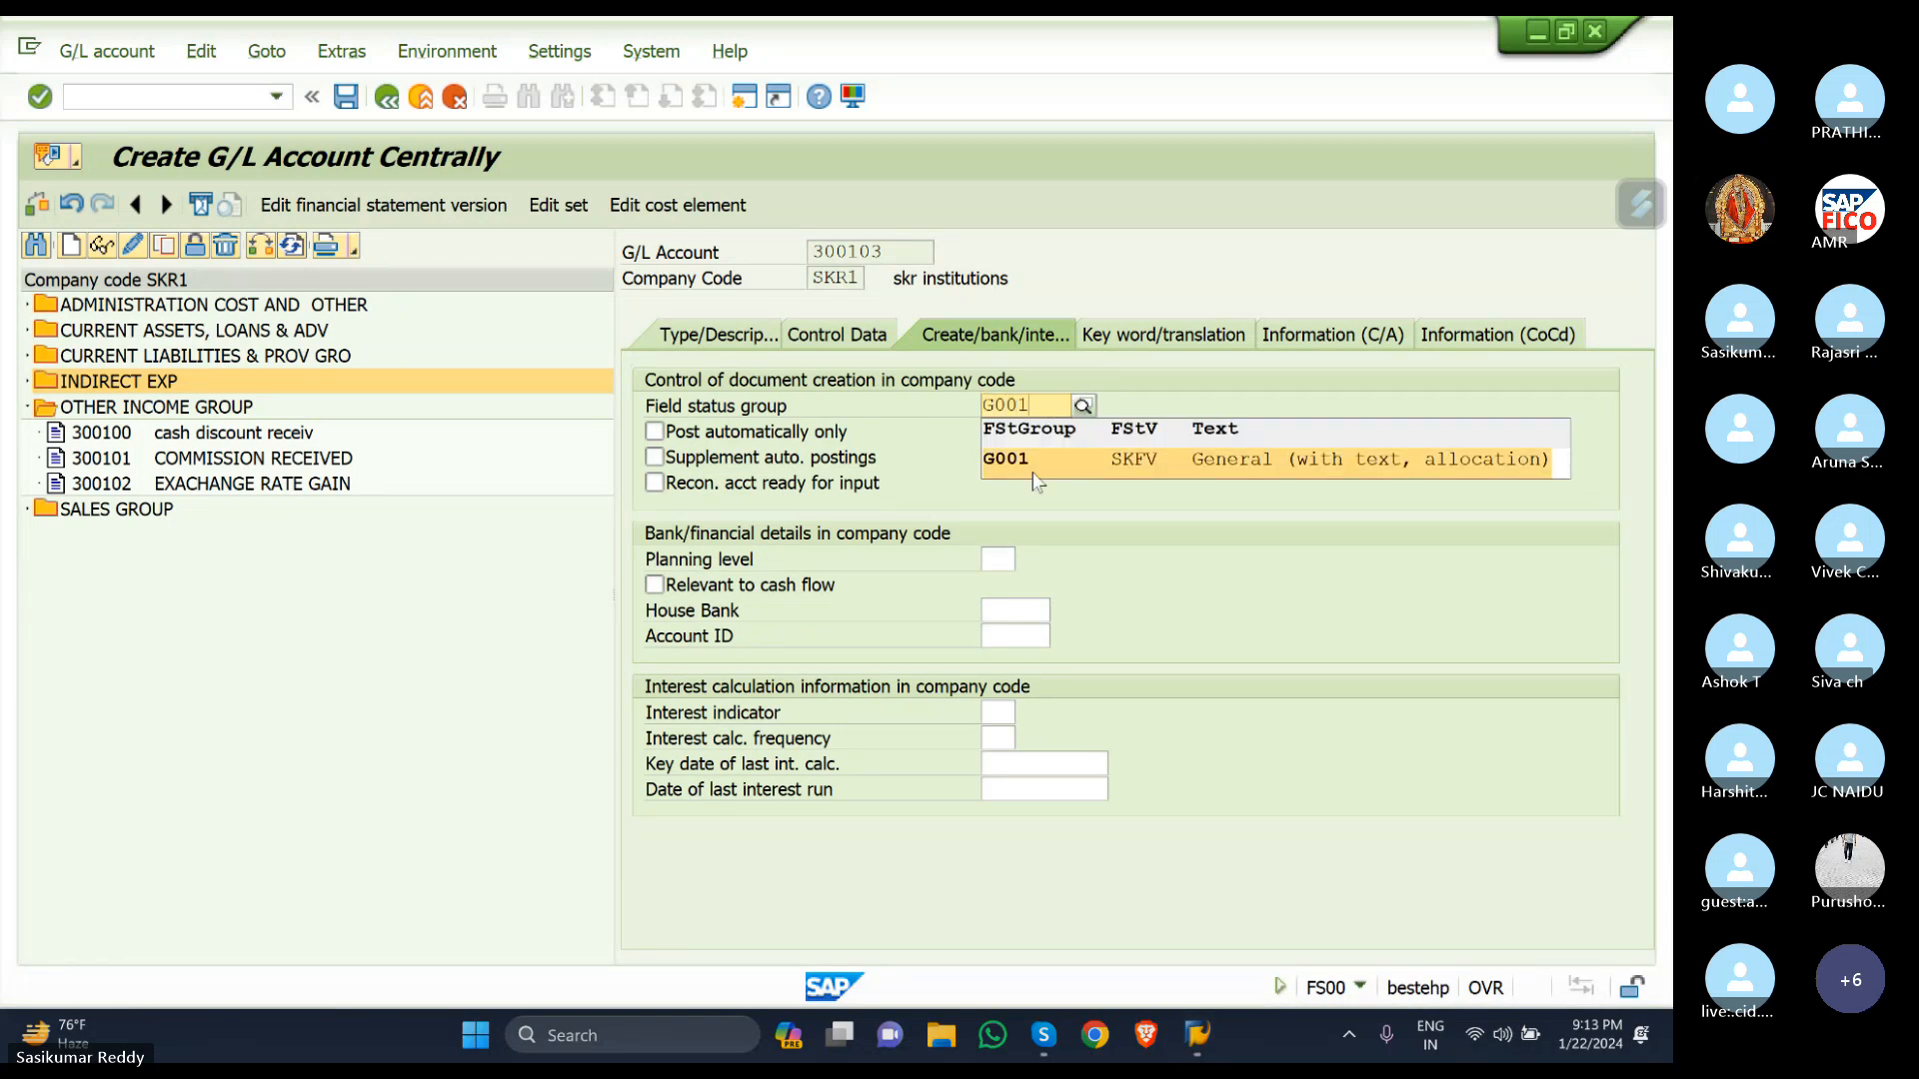
{"action": "left_click", "coordinate": [1026, 458]}
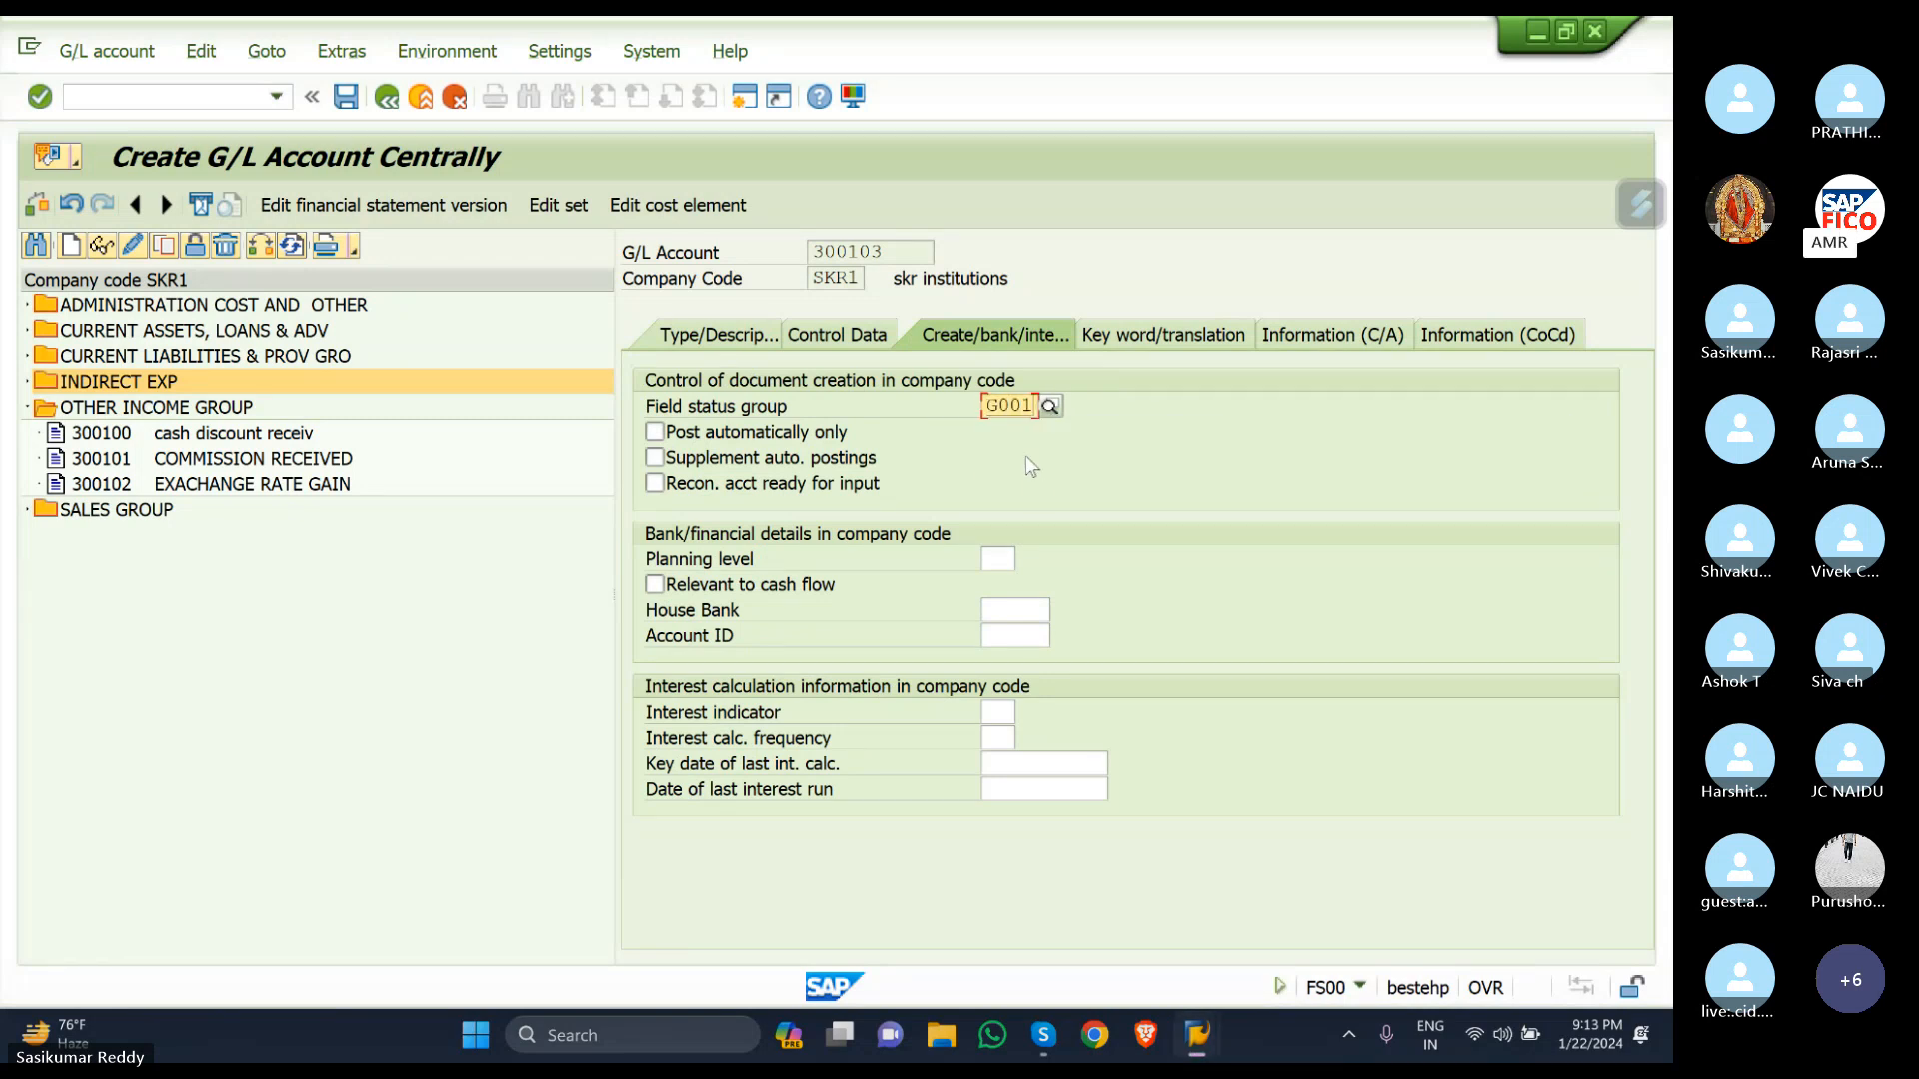
{"action": "left_click", "coordinate": [345, 97]}
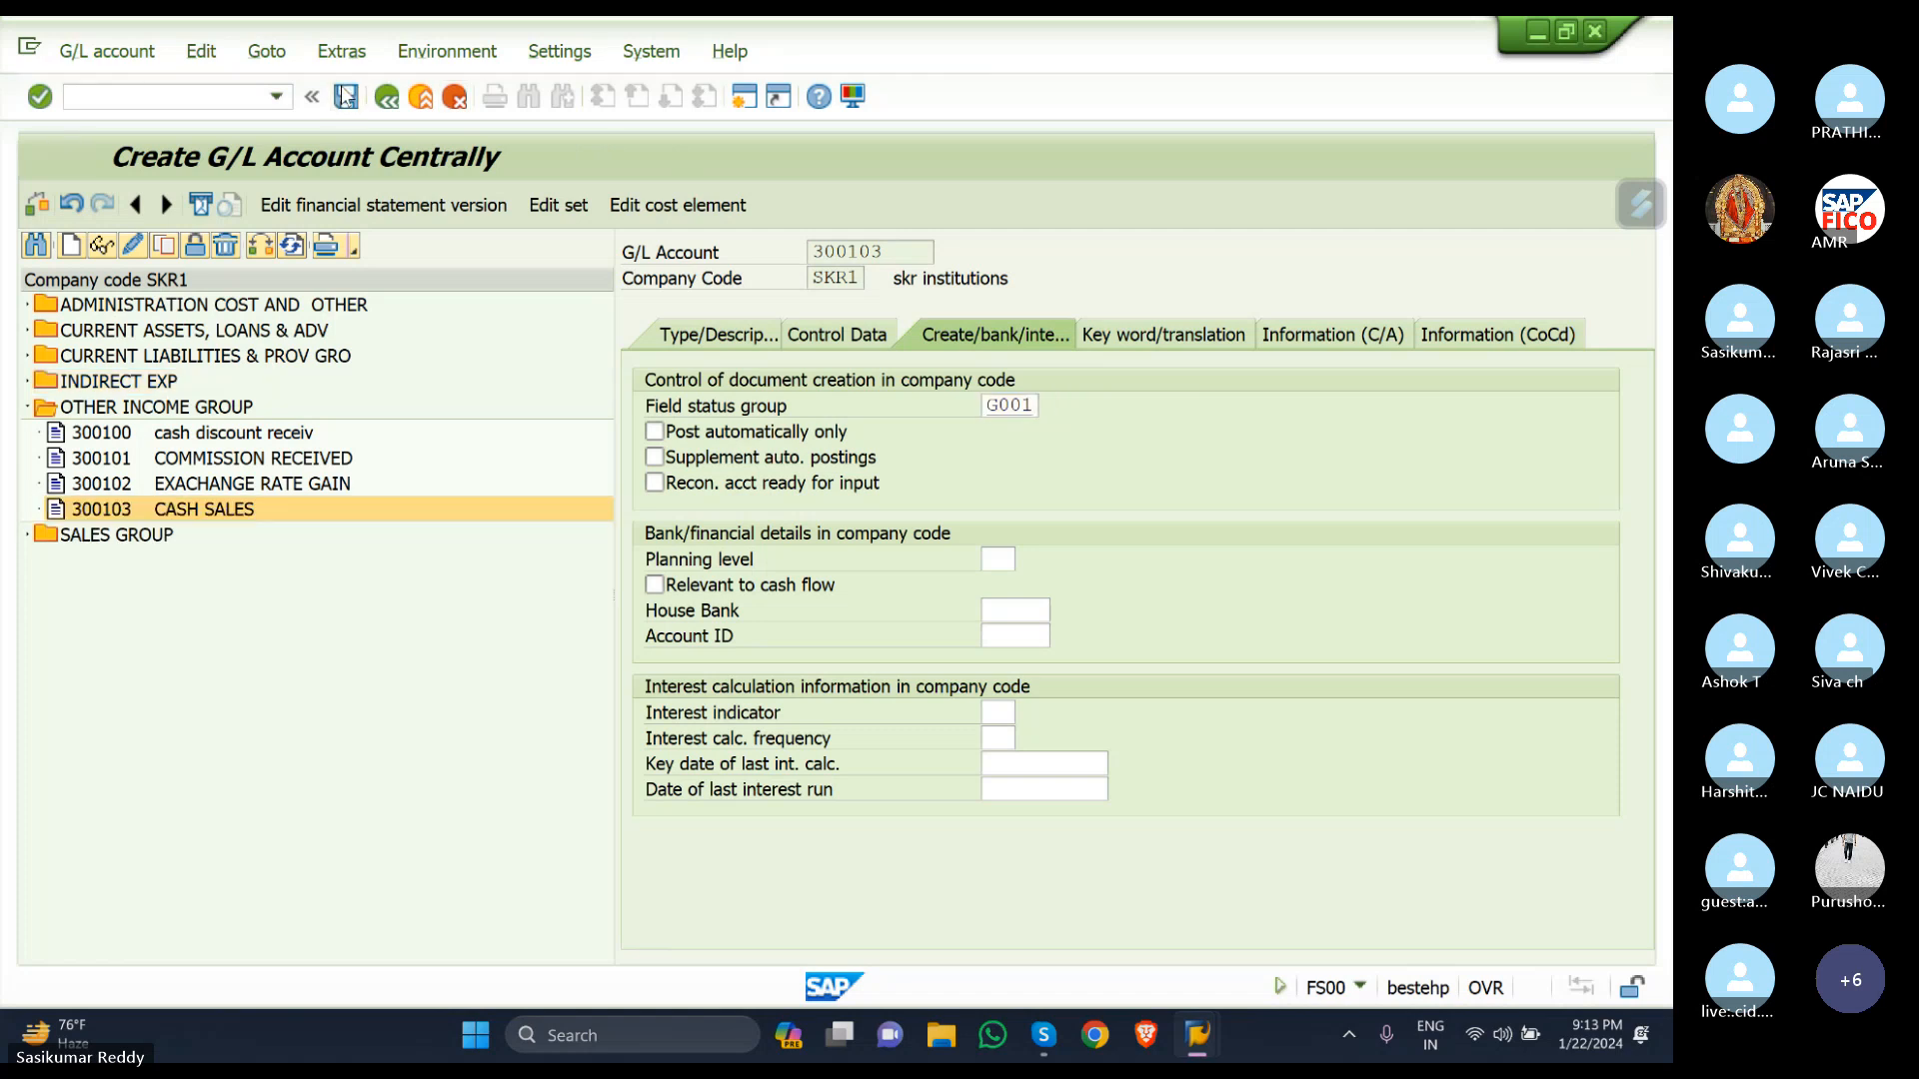
Check the cash journal checklist in Skype for the next G/L account to create.
{"action": "mouse_move", "coordinate": [1044, 1035]}
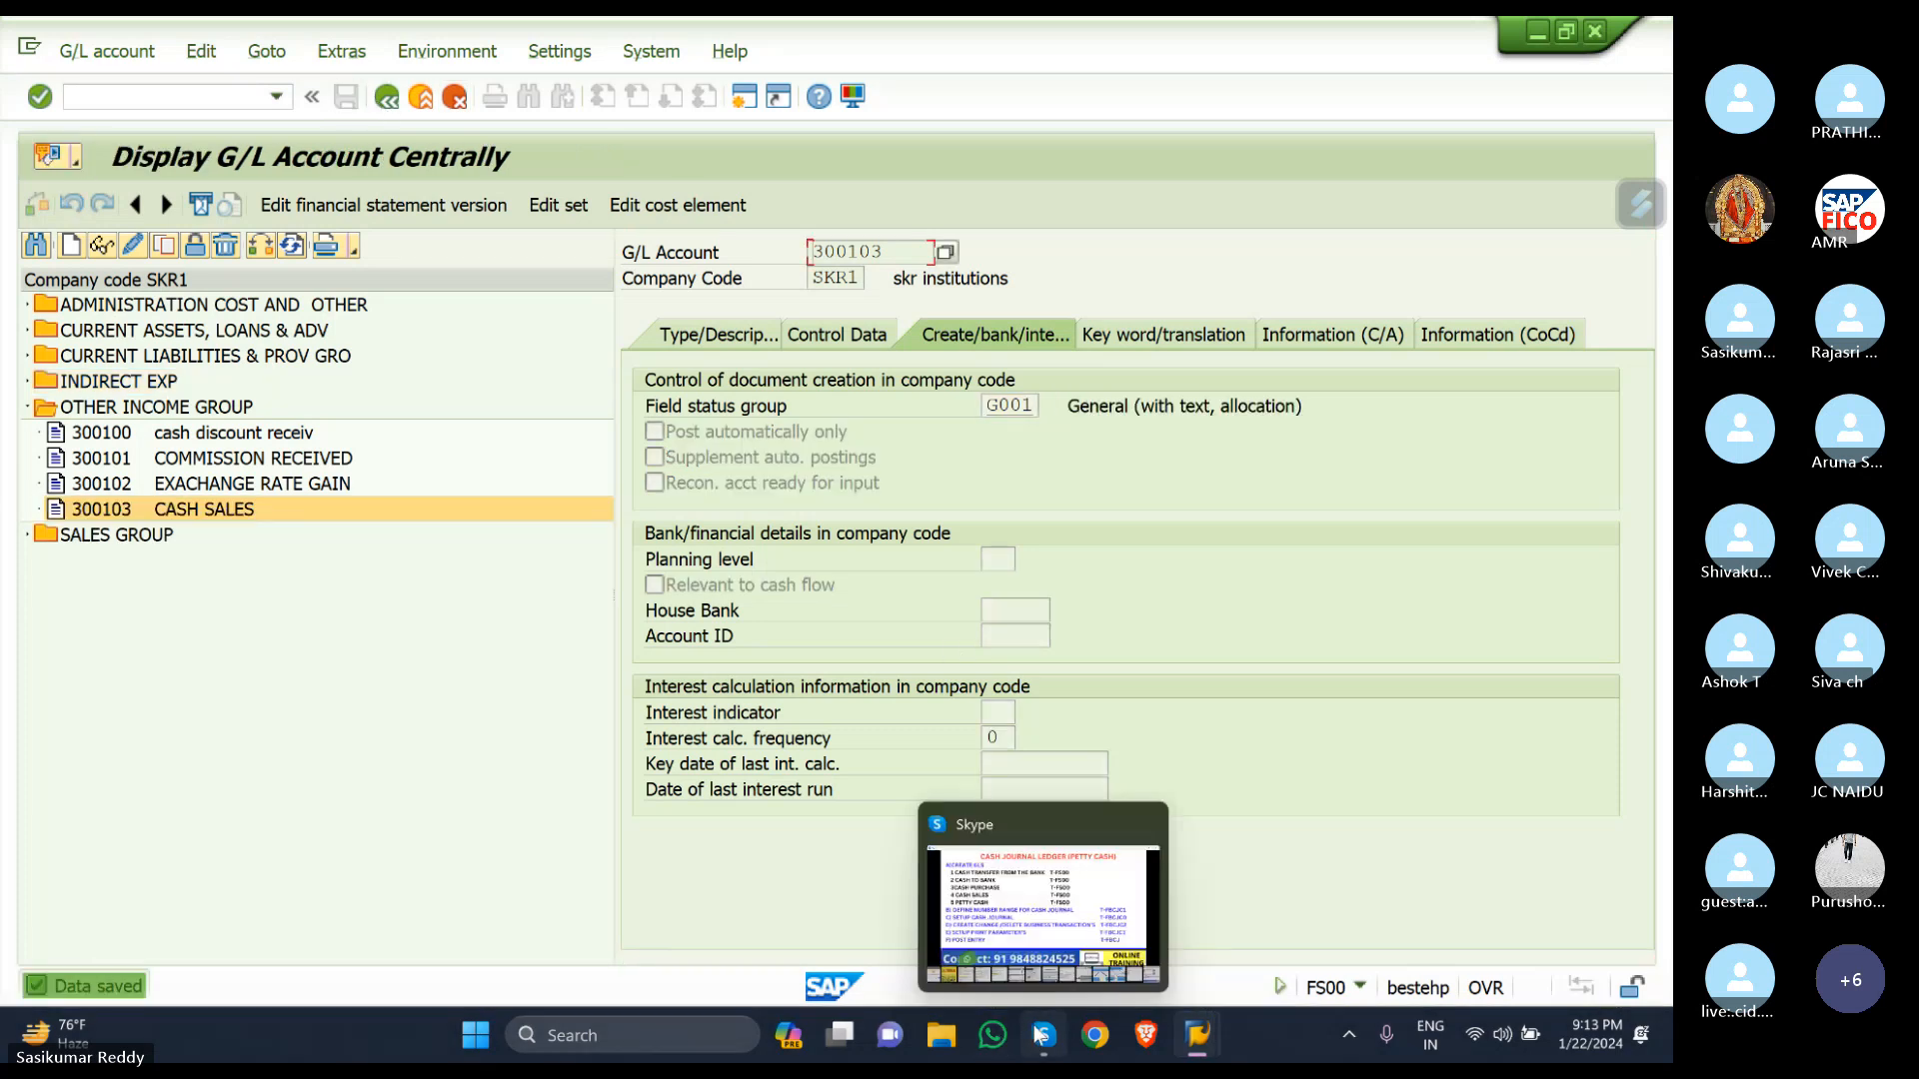
{"action": "left_click", "coordinate": [1016, 913]}
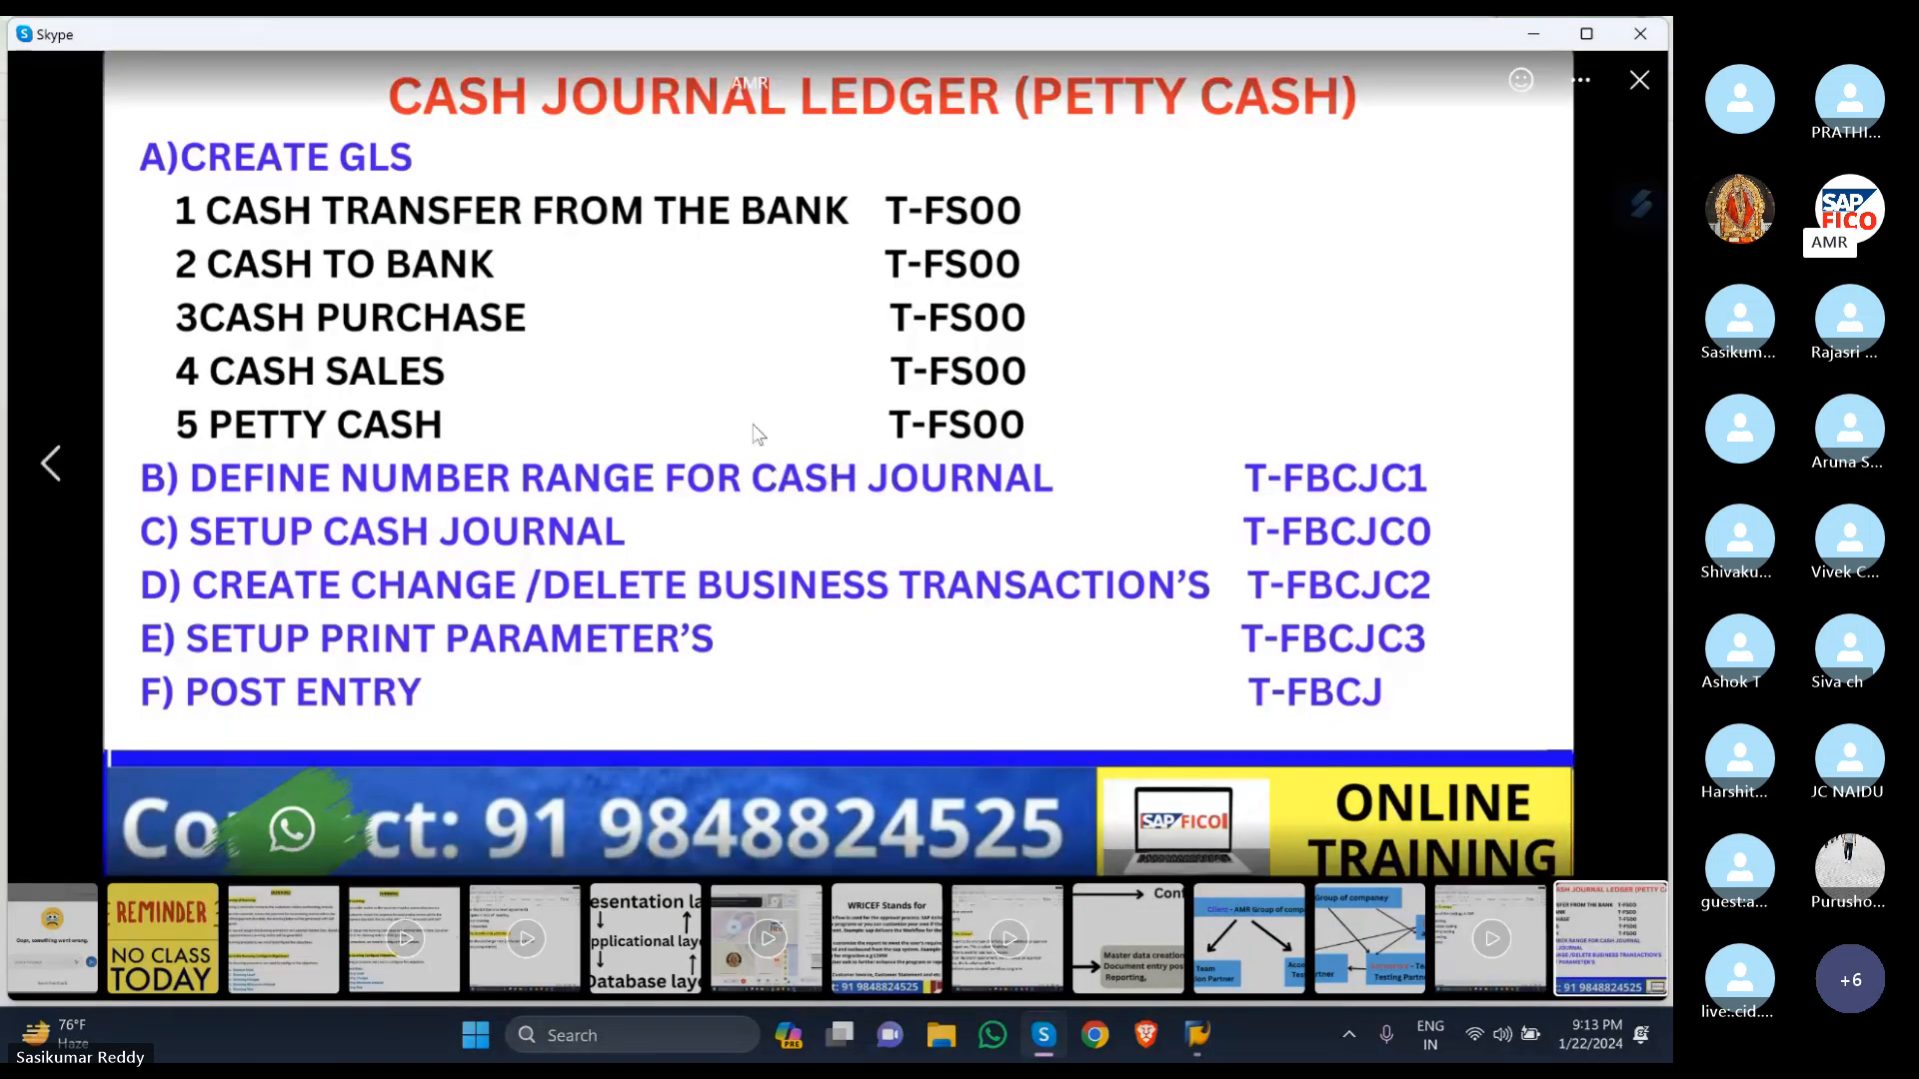
{"action": "key", "text": "alt"}
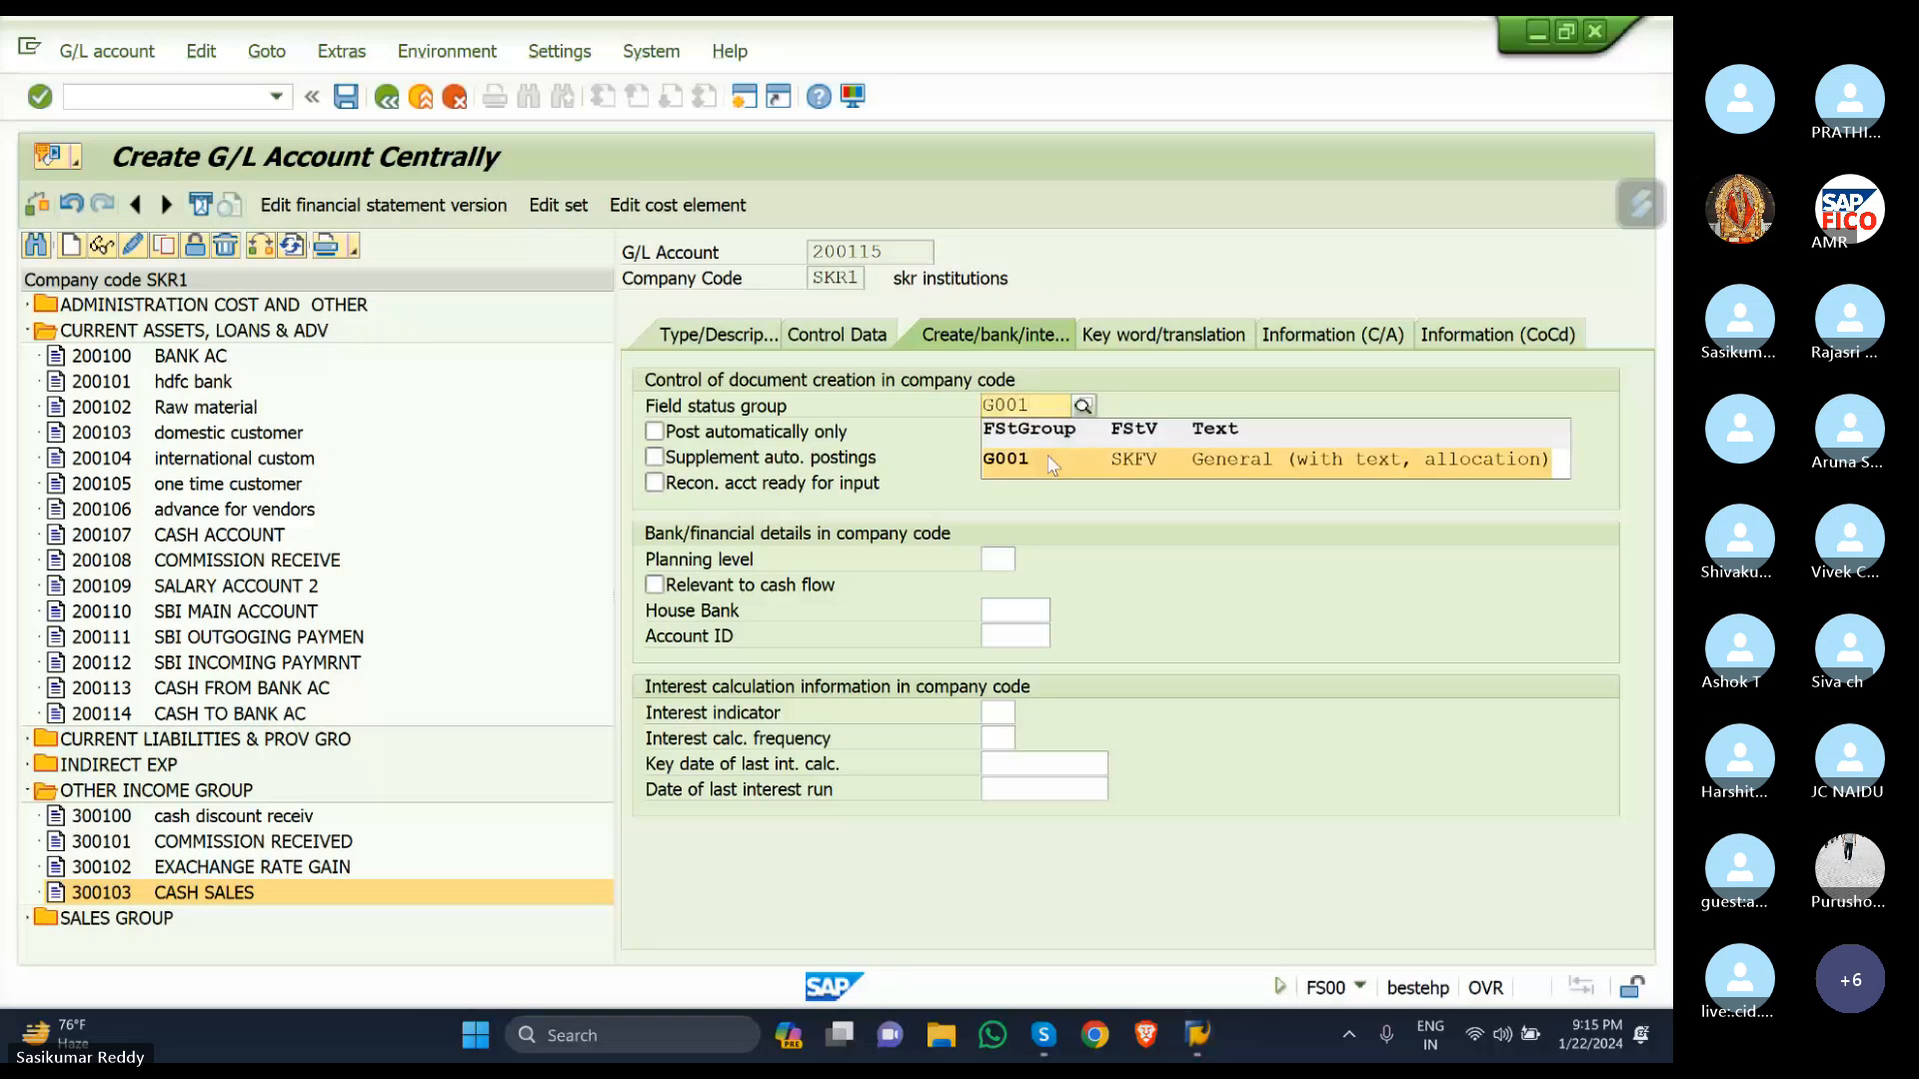
Save the petty cash account, accepting its messages, and check the cash journal checklist in Skype for the next task.
{"action": "left_click", "coordinate": [347, 99]}
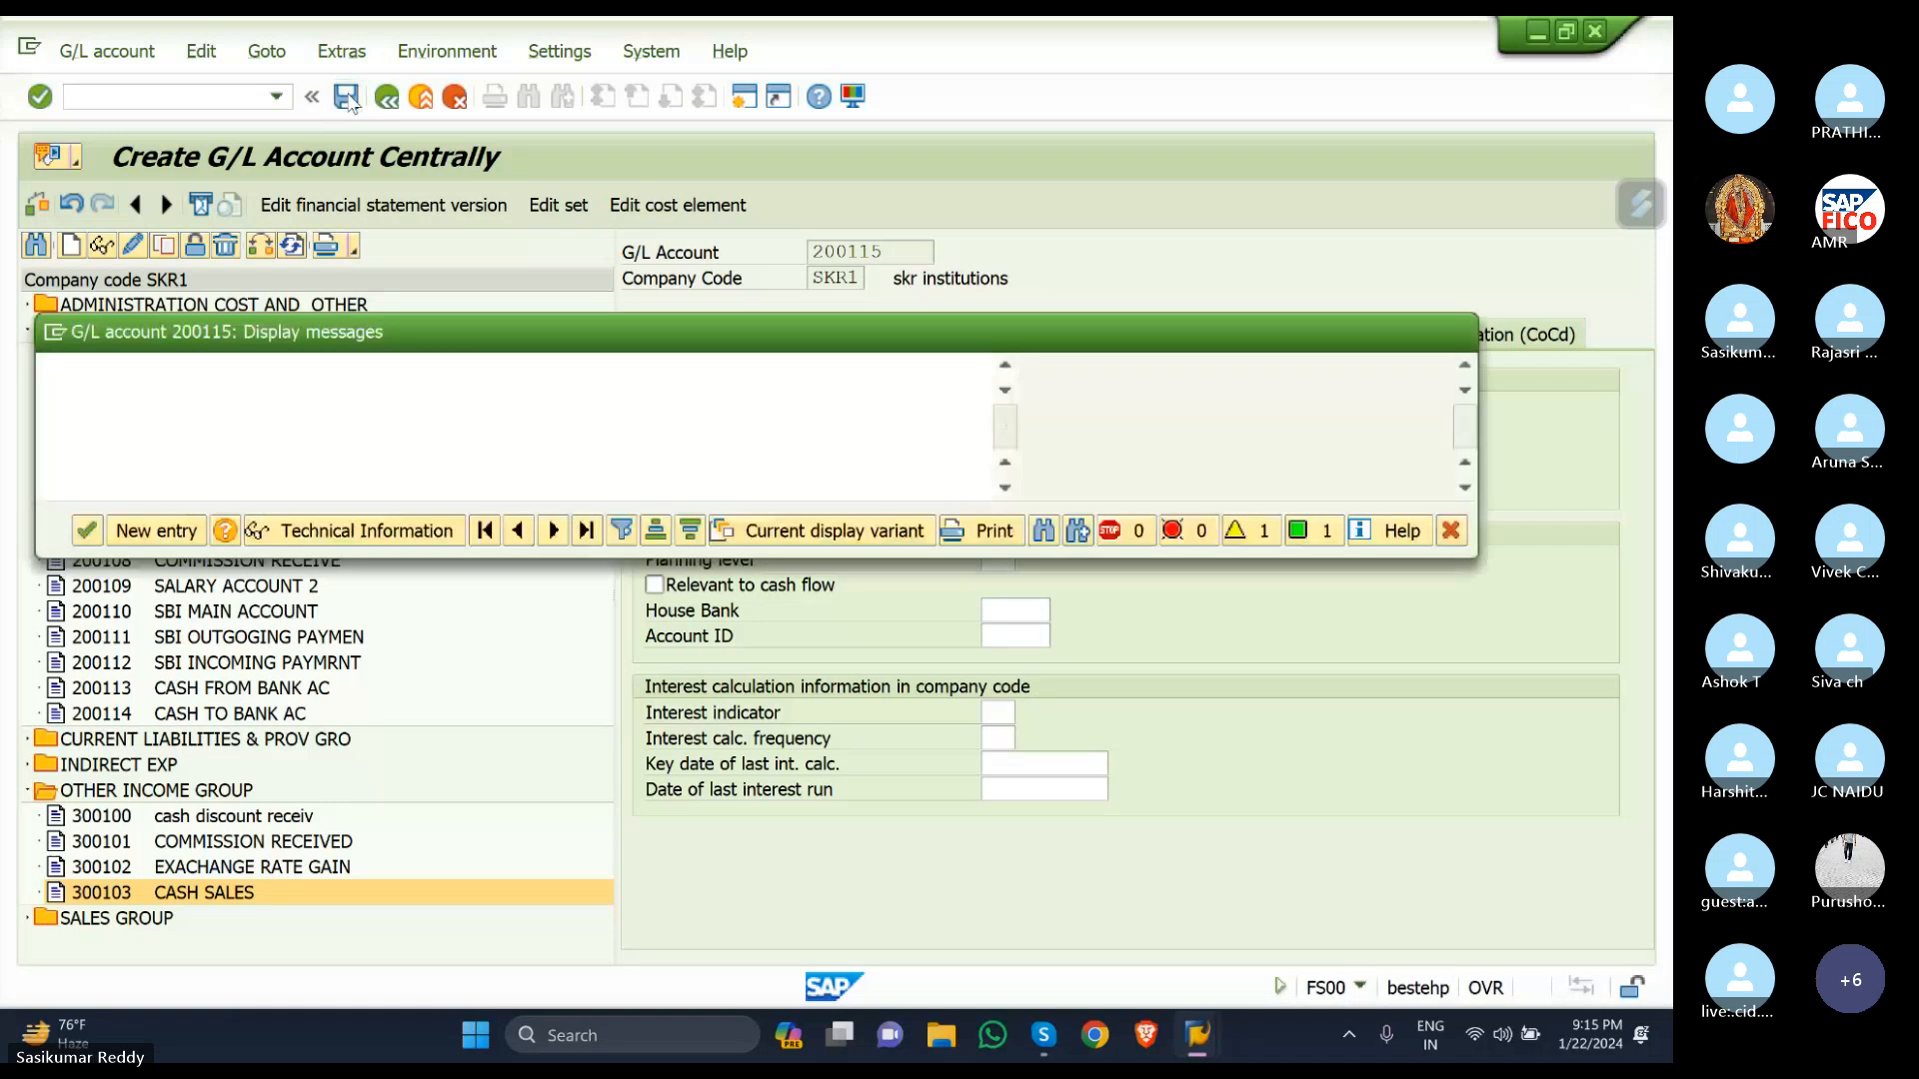
{"action": "left_click", "coordinate": [88, 532]}
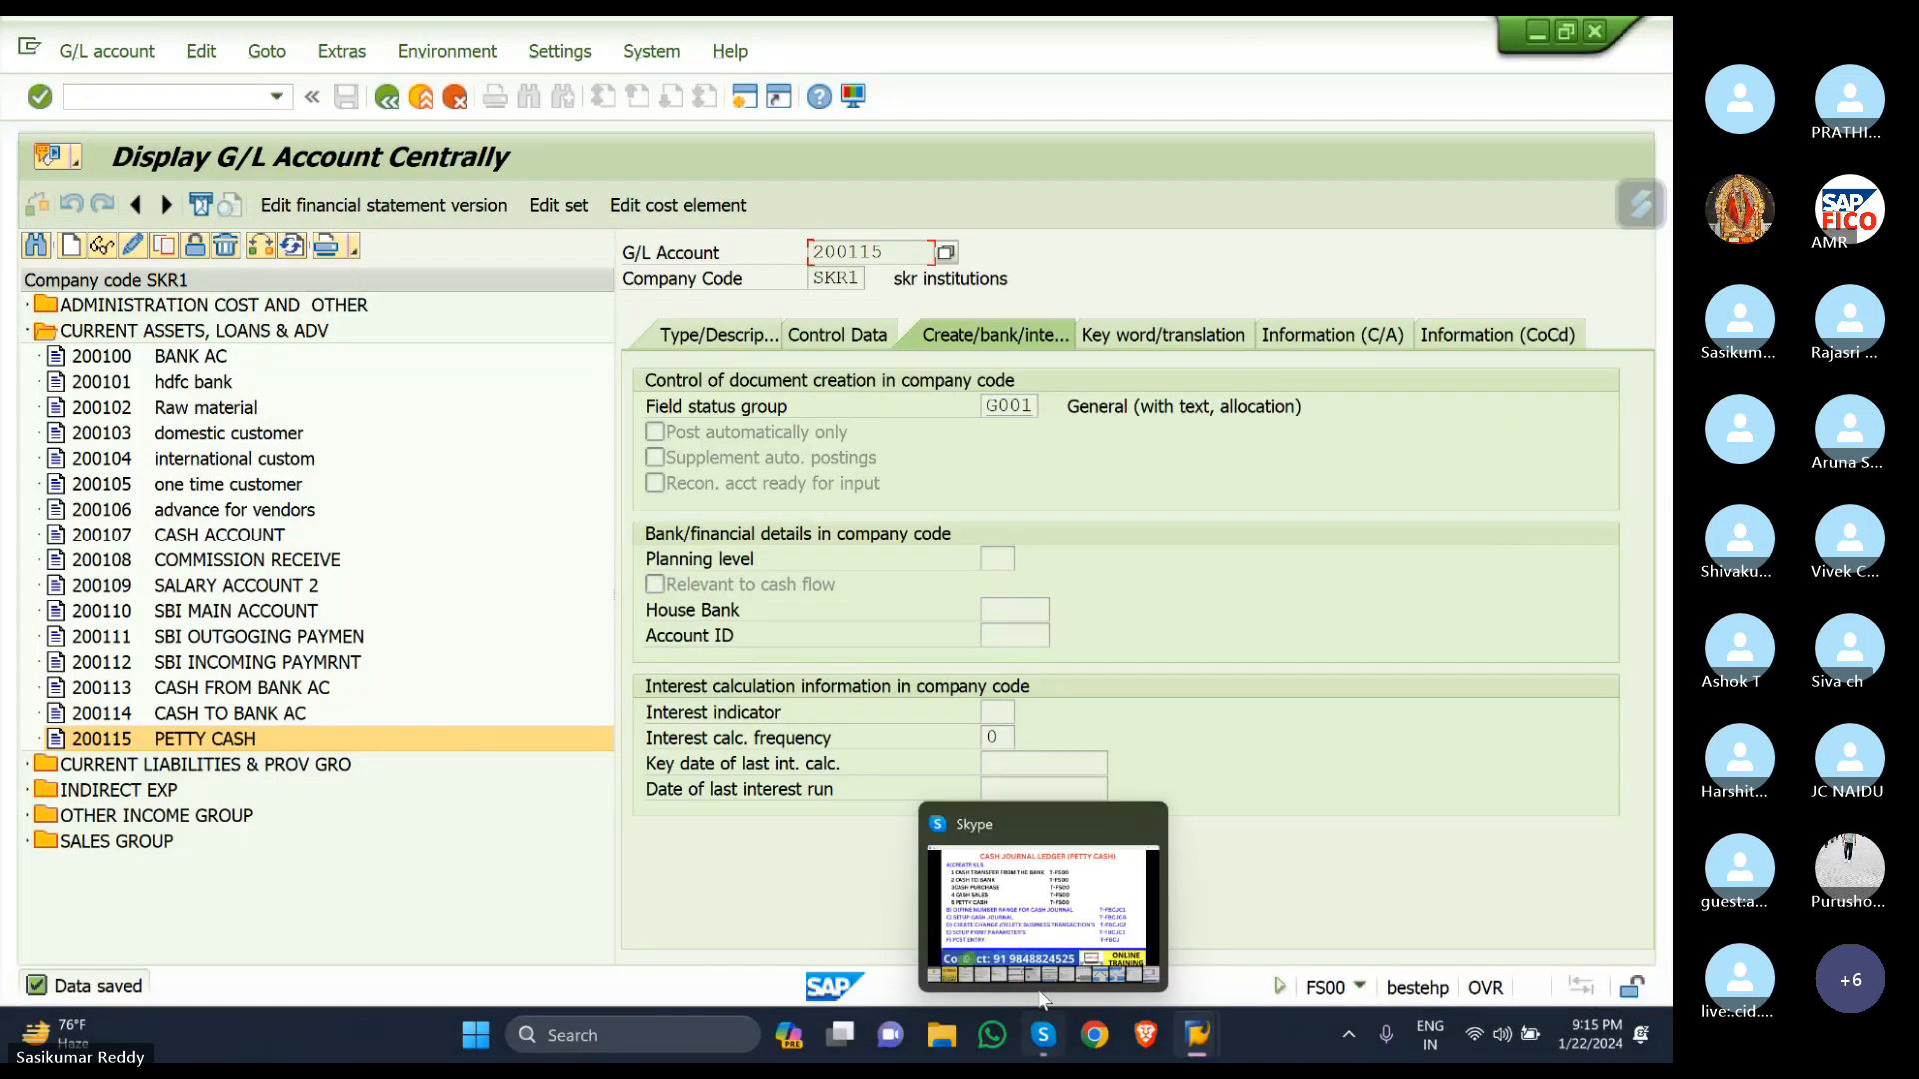
{"action": "left_click", "coordinate": [1043, 1036]}
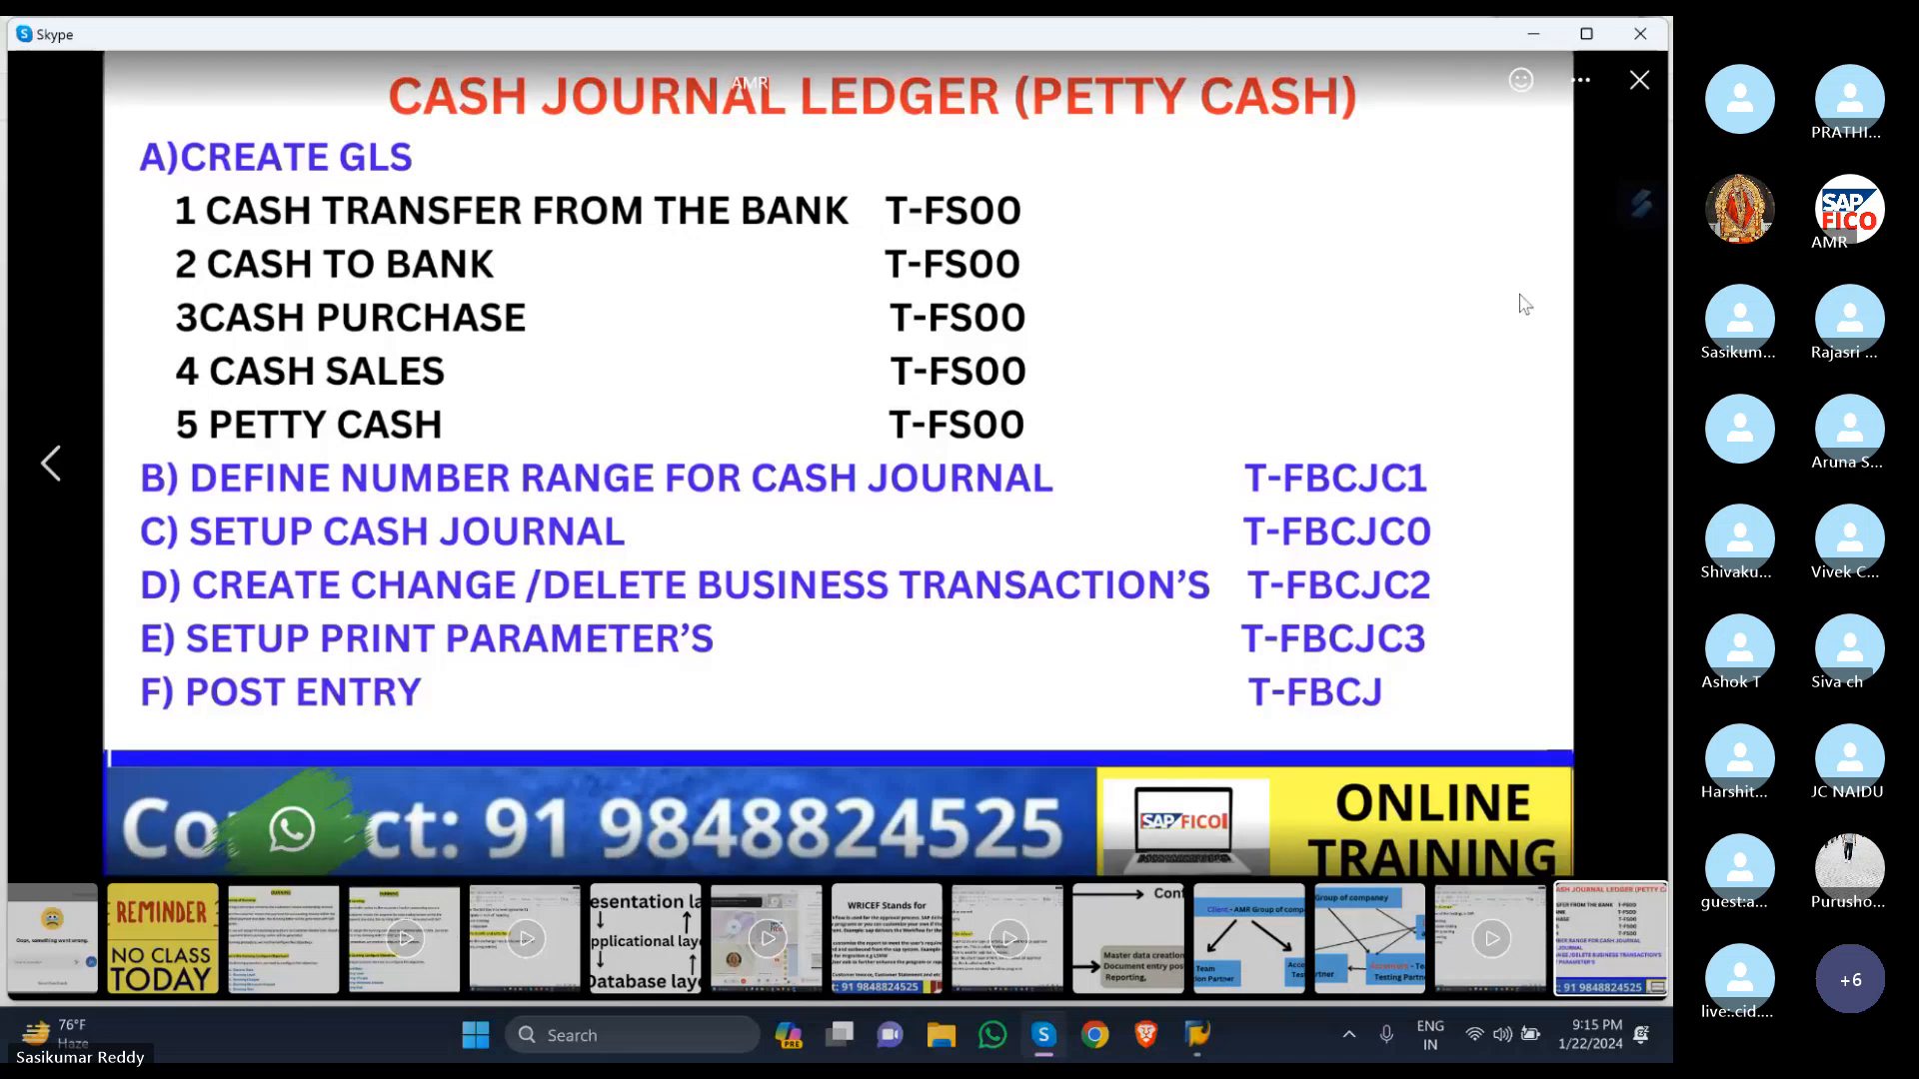
{"action": "key", "text": "alt+Tab"}
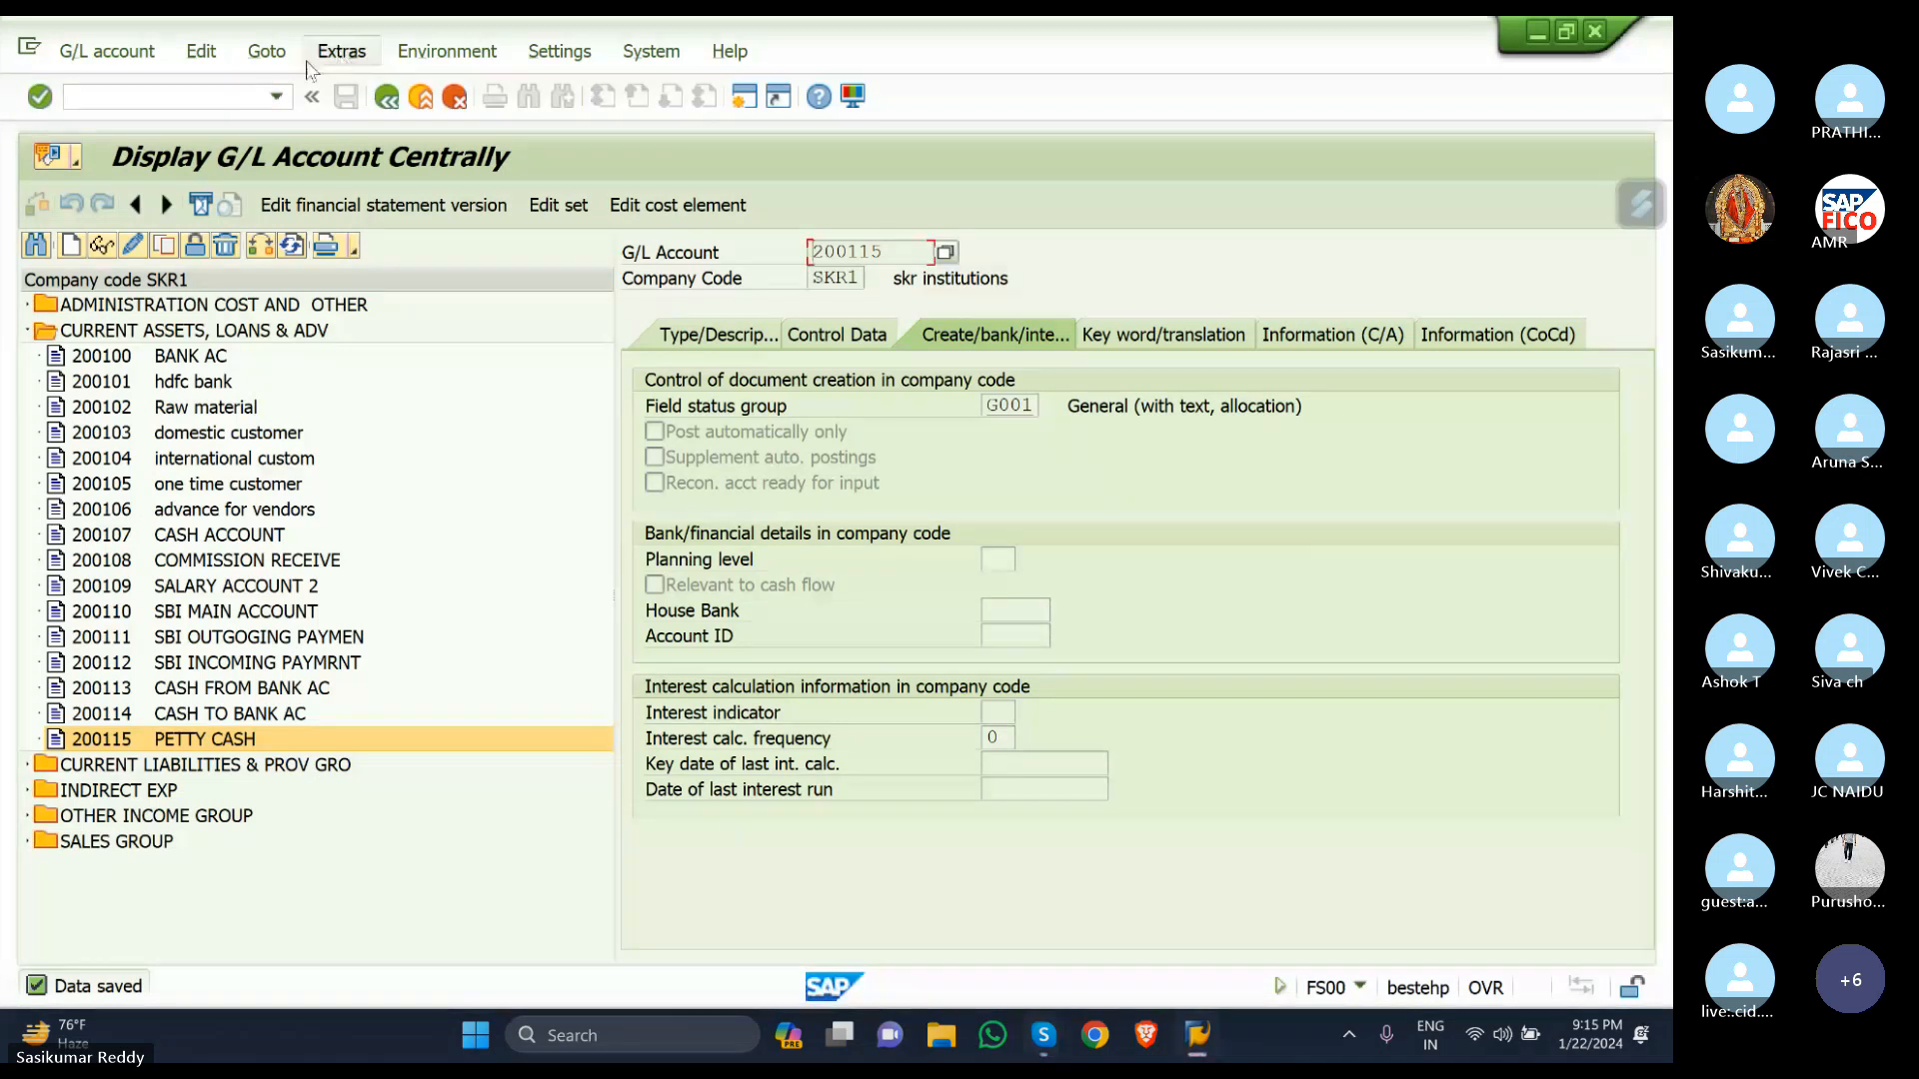
Open transaction FBCJC1 and change the cash journal document number intervals for company code SKR1.
{"action": "left_click", "coordinate": [216, 93]}
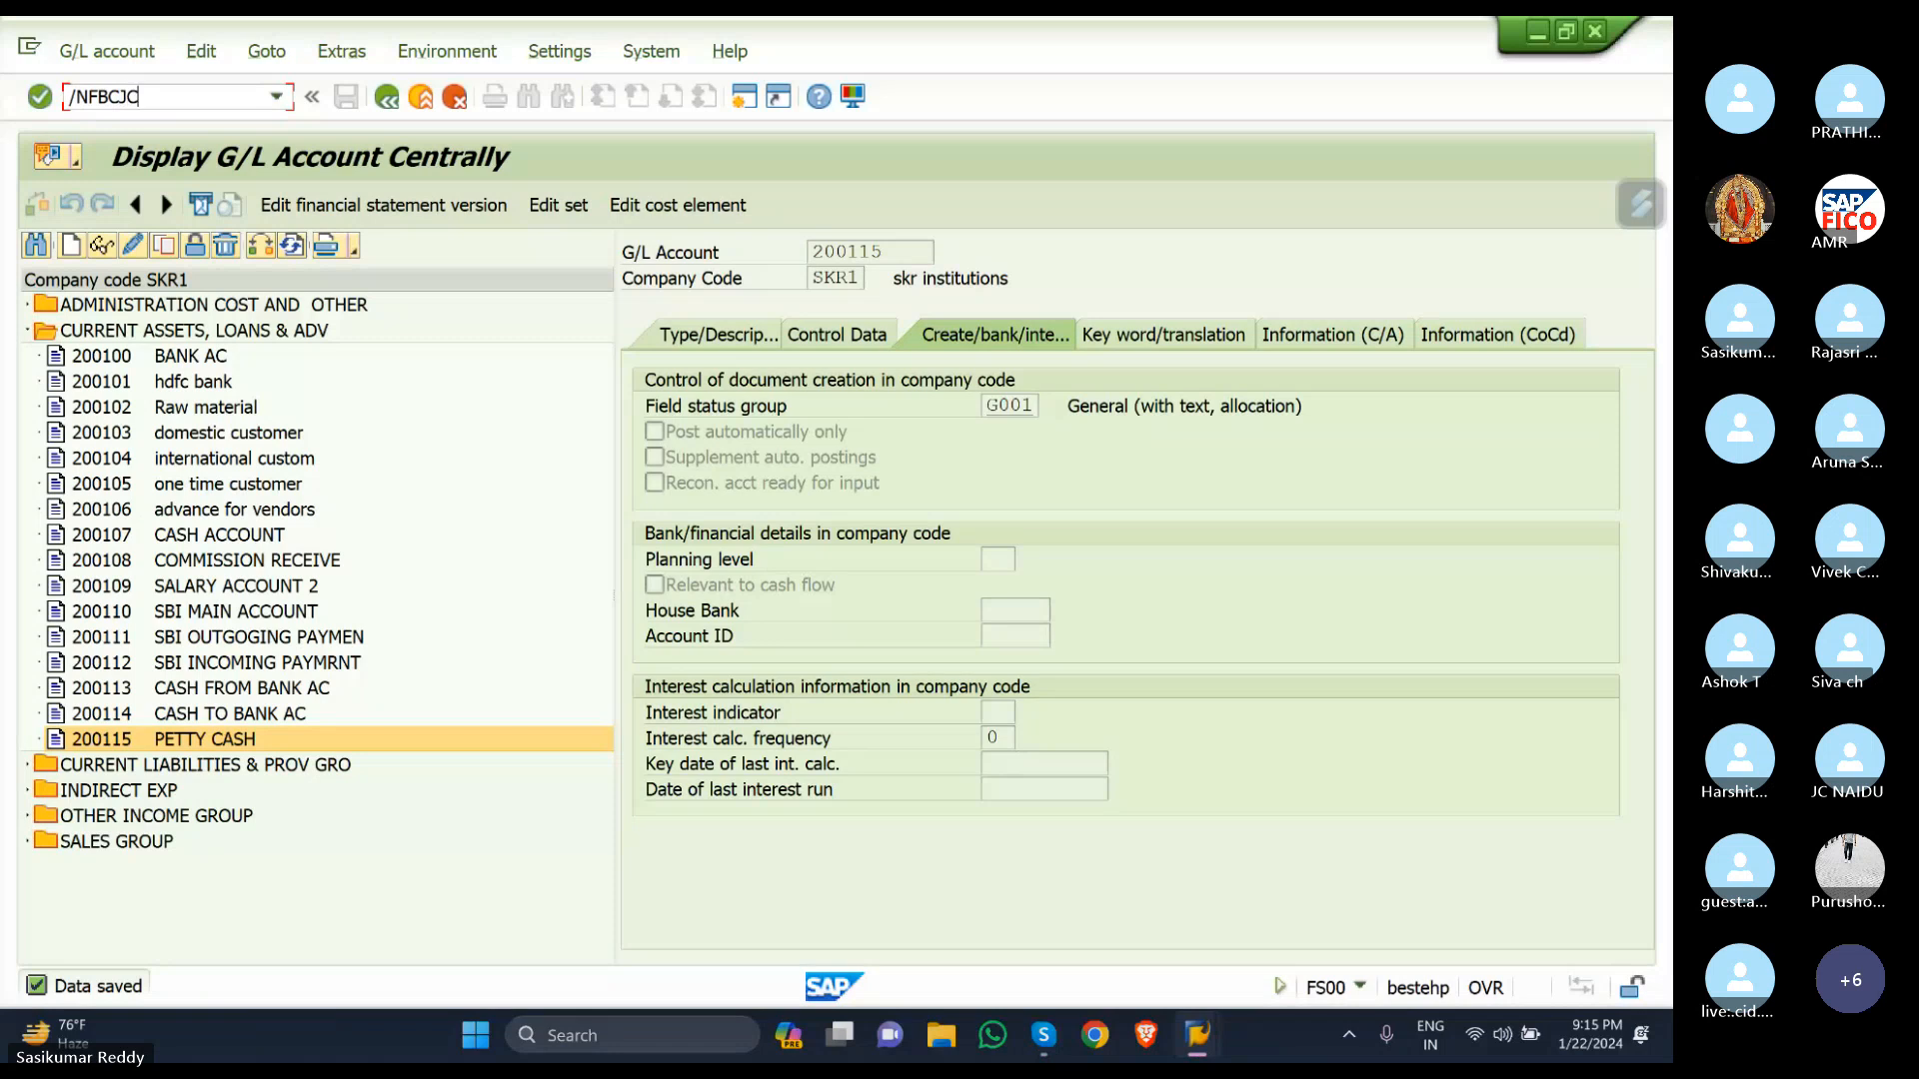
{"action": "key", "text": "Return"}
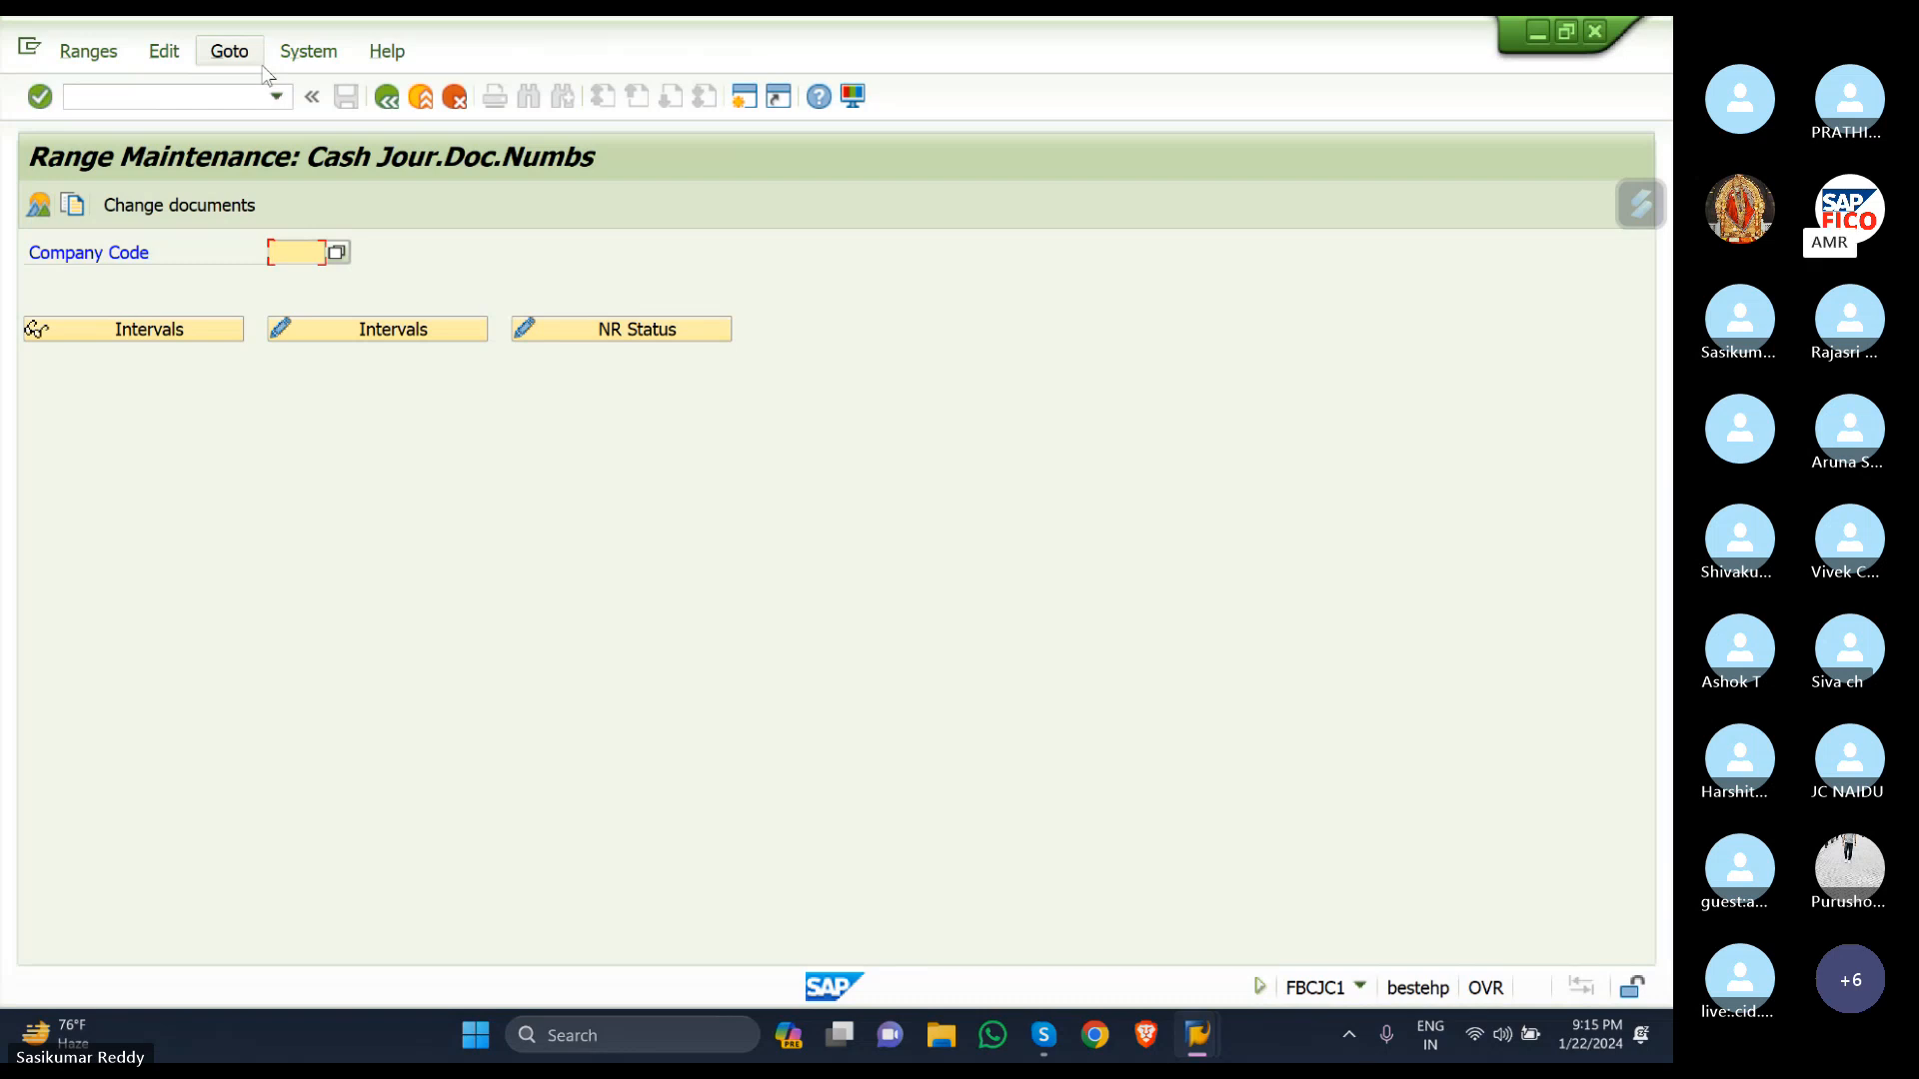
{"action": "type", "text": "SKR1"}
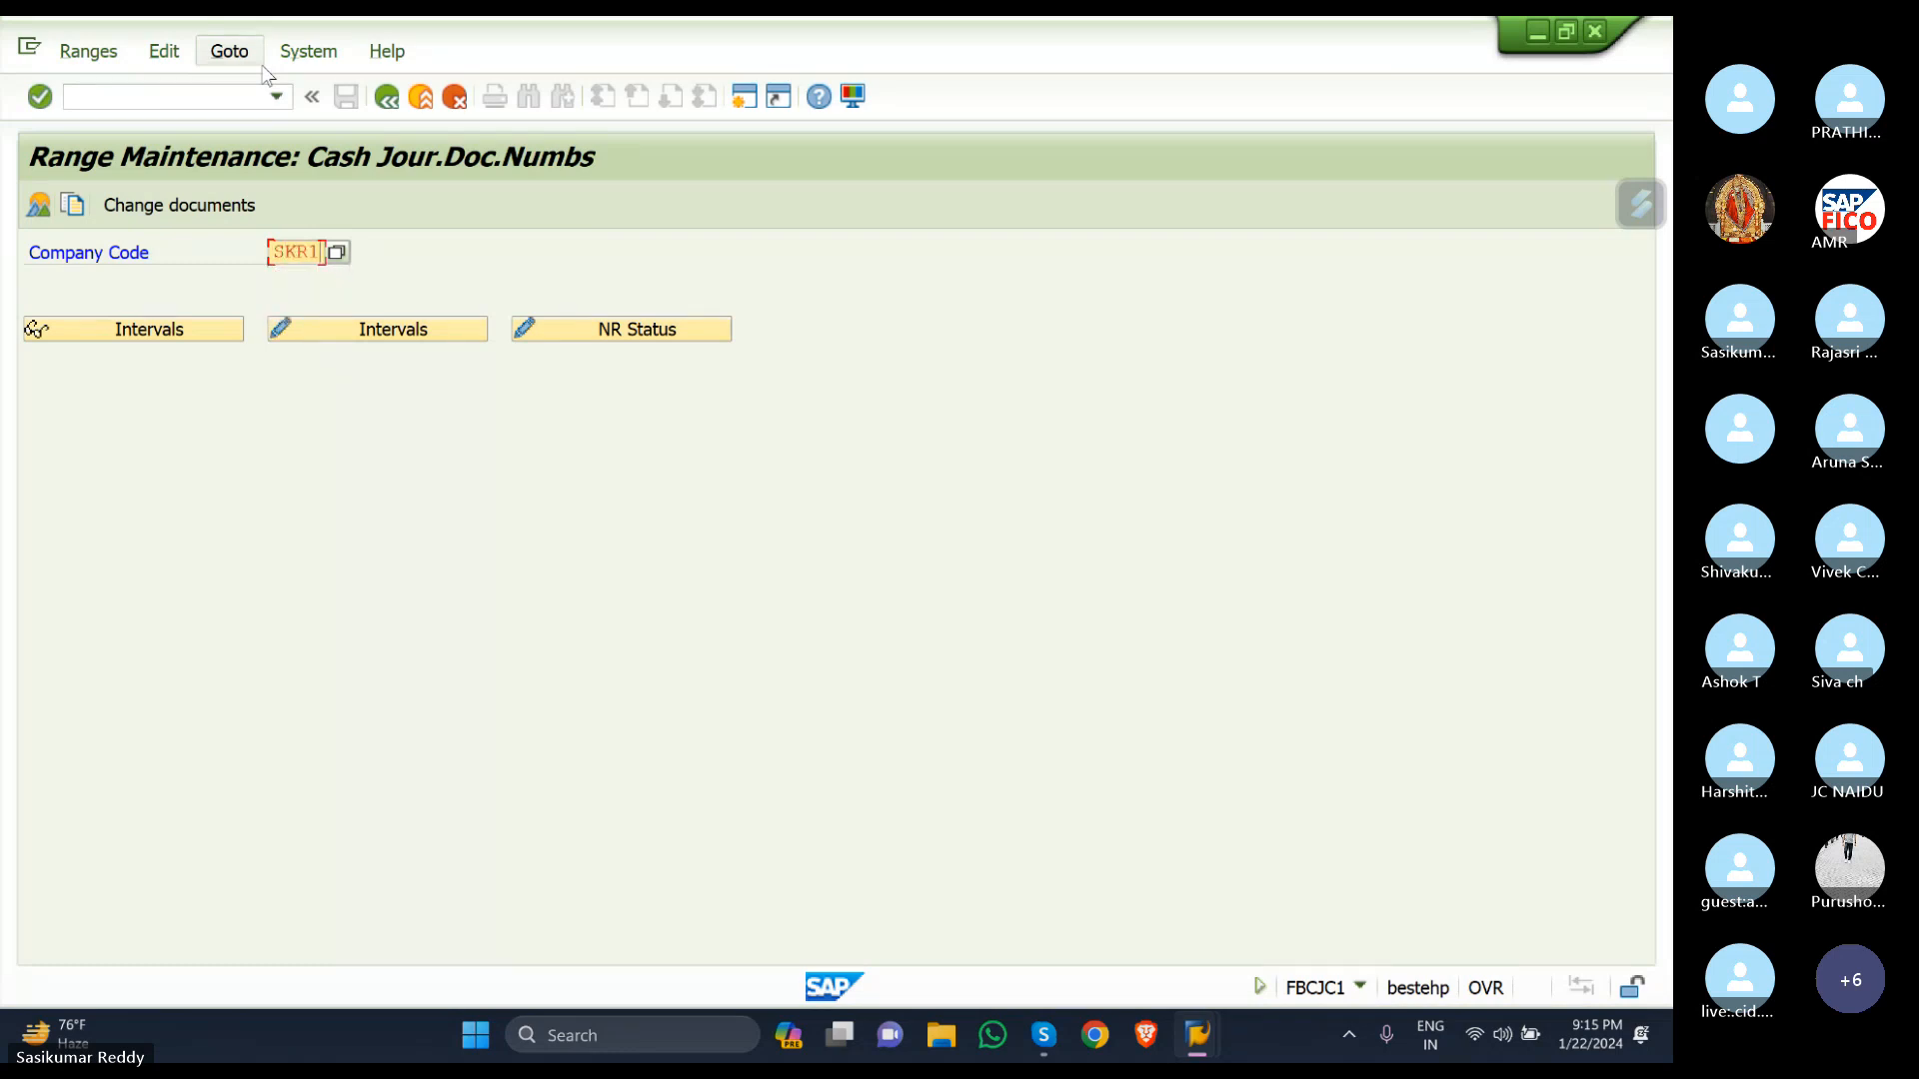
{"action": "left_click", "coordinate": [358, 335]}
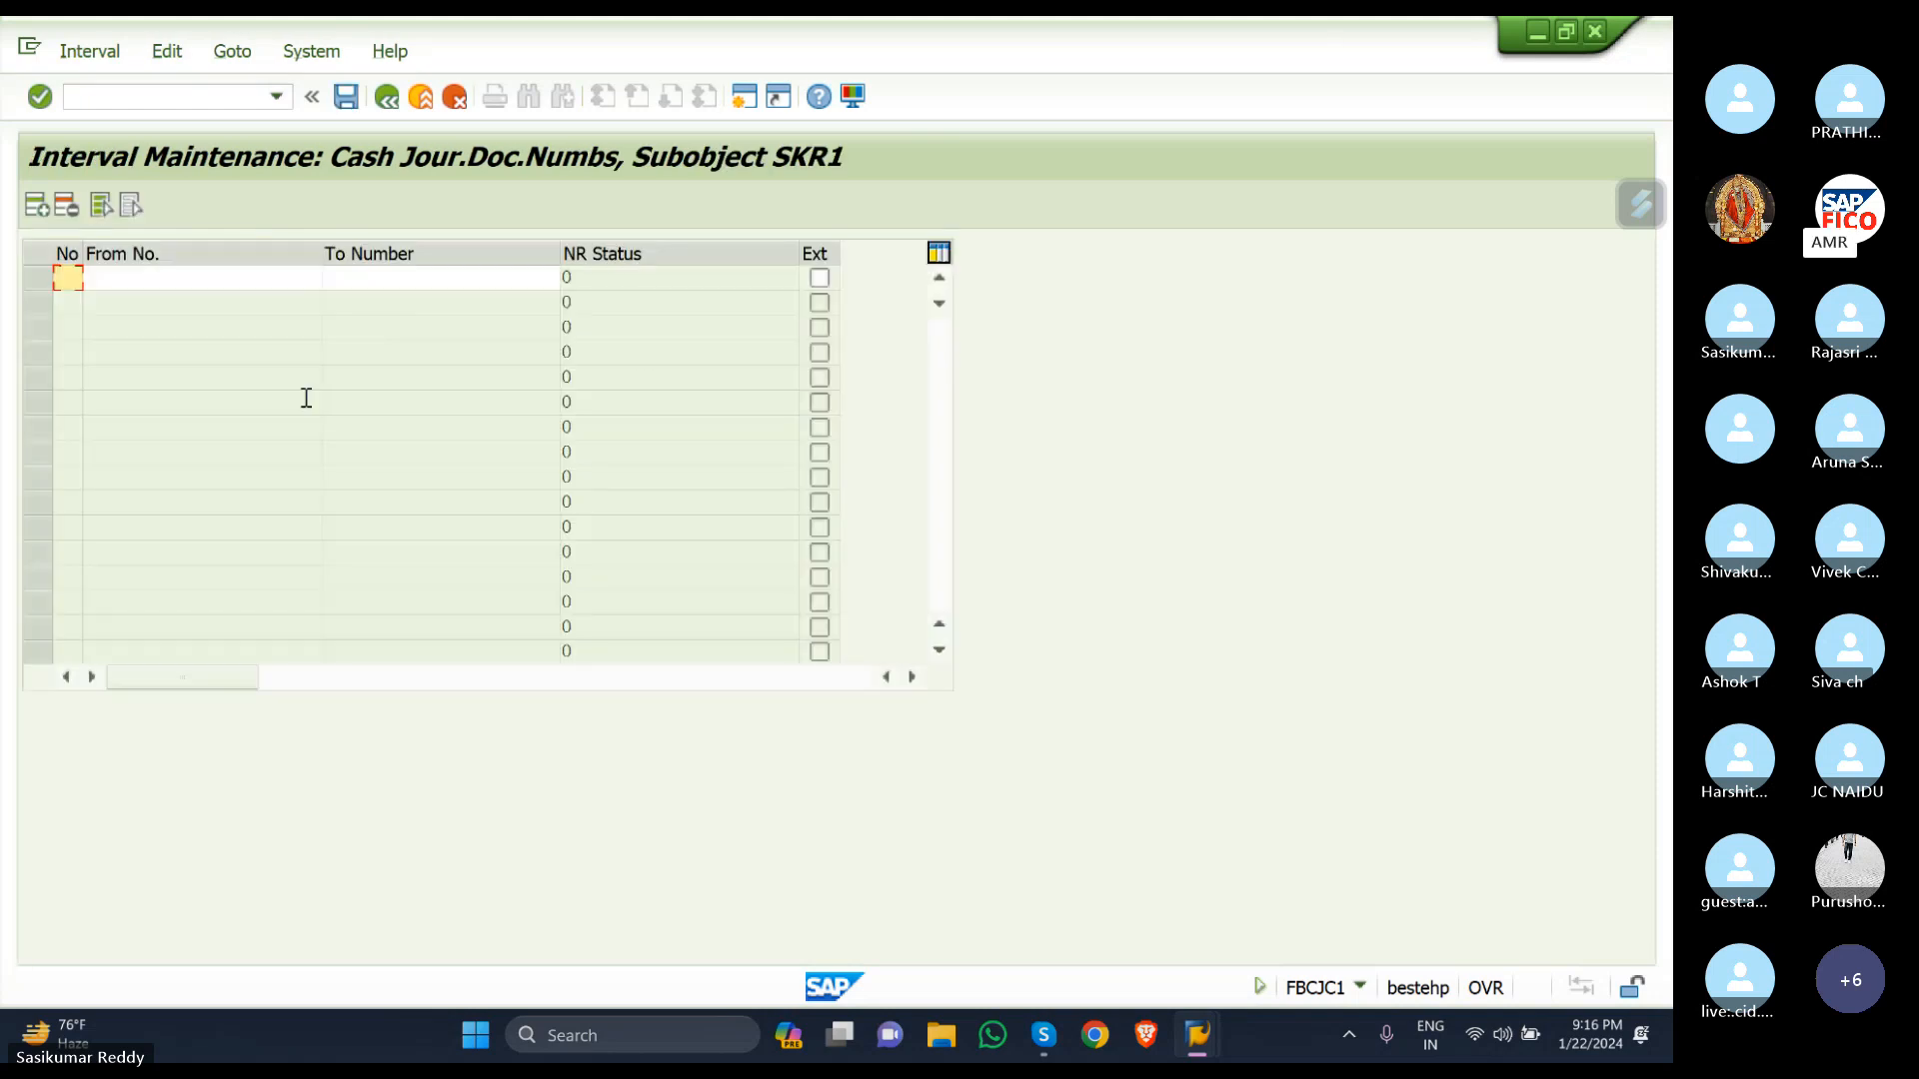
Add number range interval 01 from 1 to 1000 and save it, accepting the transport notice.
{"action": "type", "text": "01"}
{"action": "left_click", "coordinate": [246, 279]}
{"action": "type", "text": "1"}
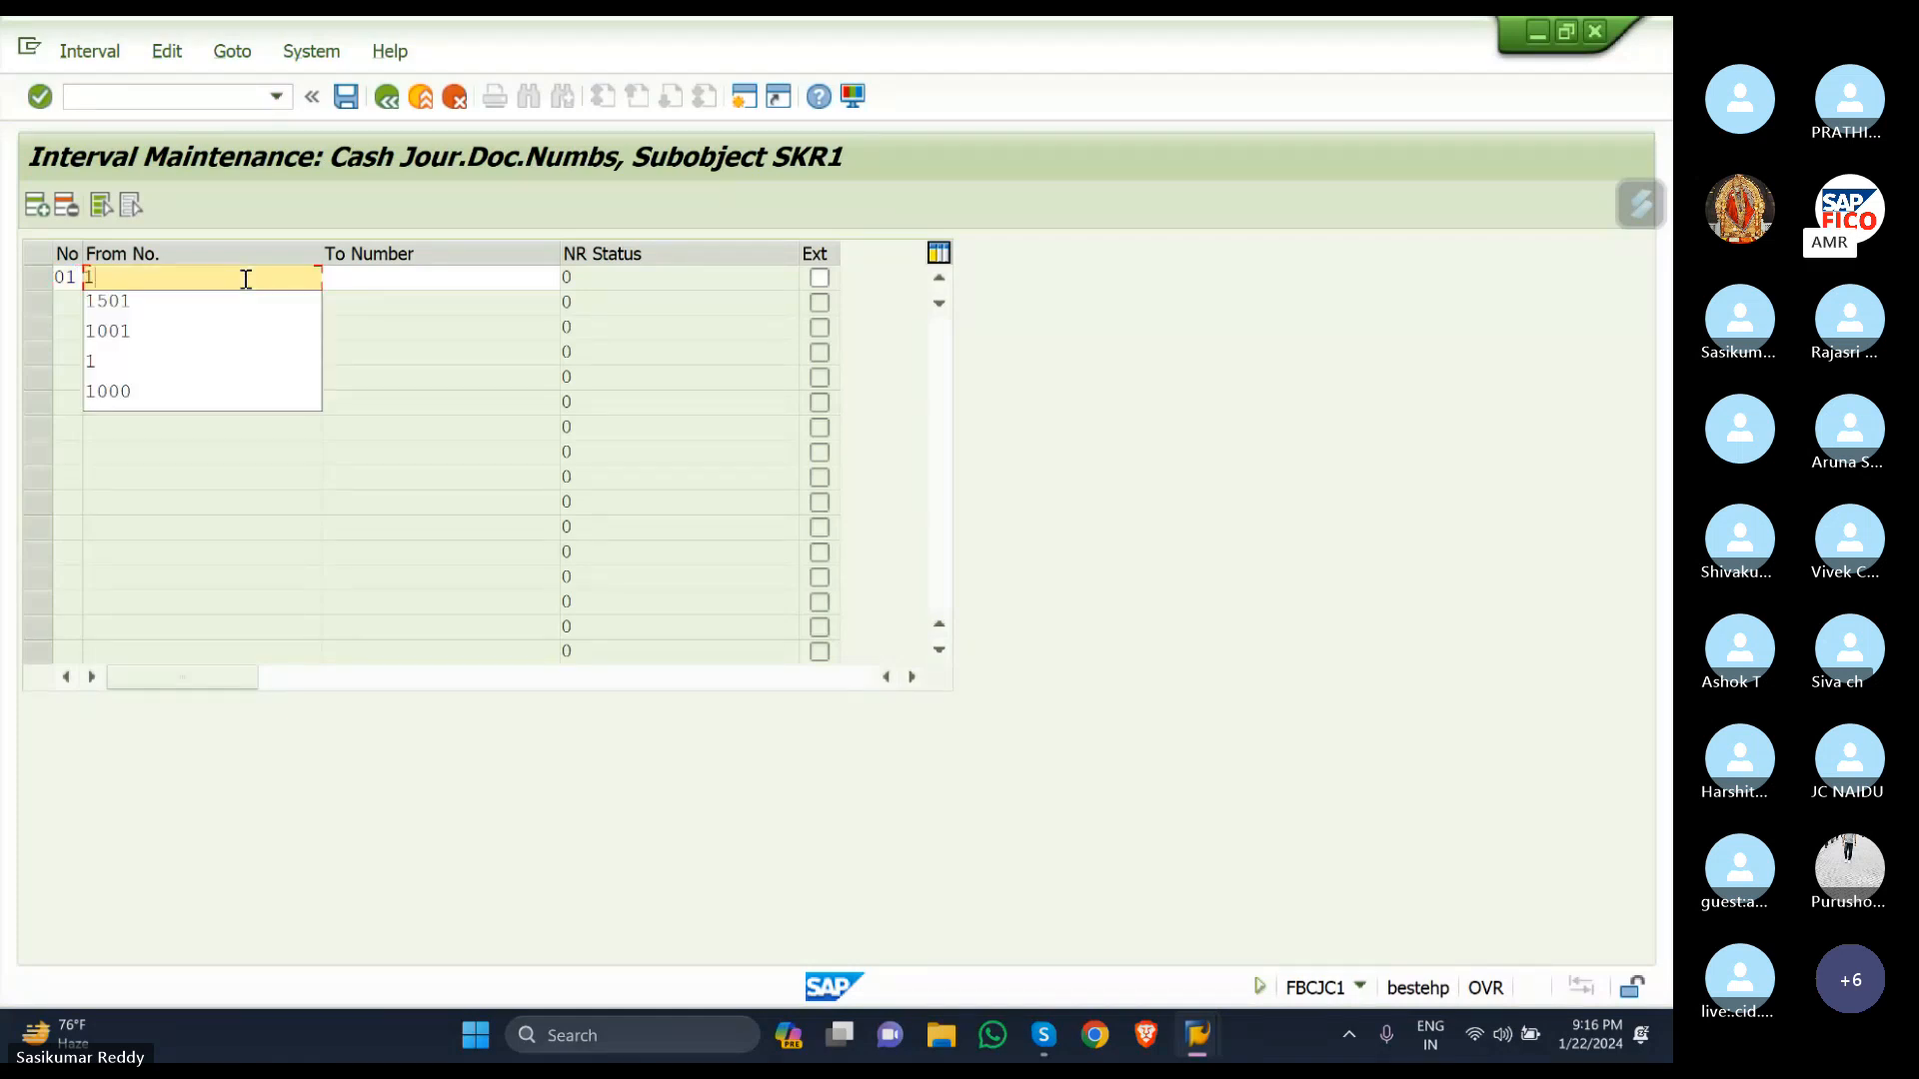
{"action": "left_click", "coordinate": [393, 271]}
{"action": "type", "text": "1000"}
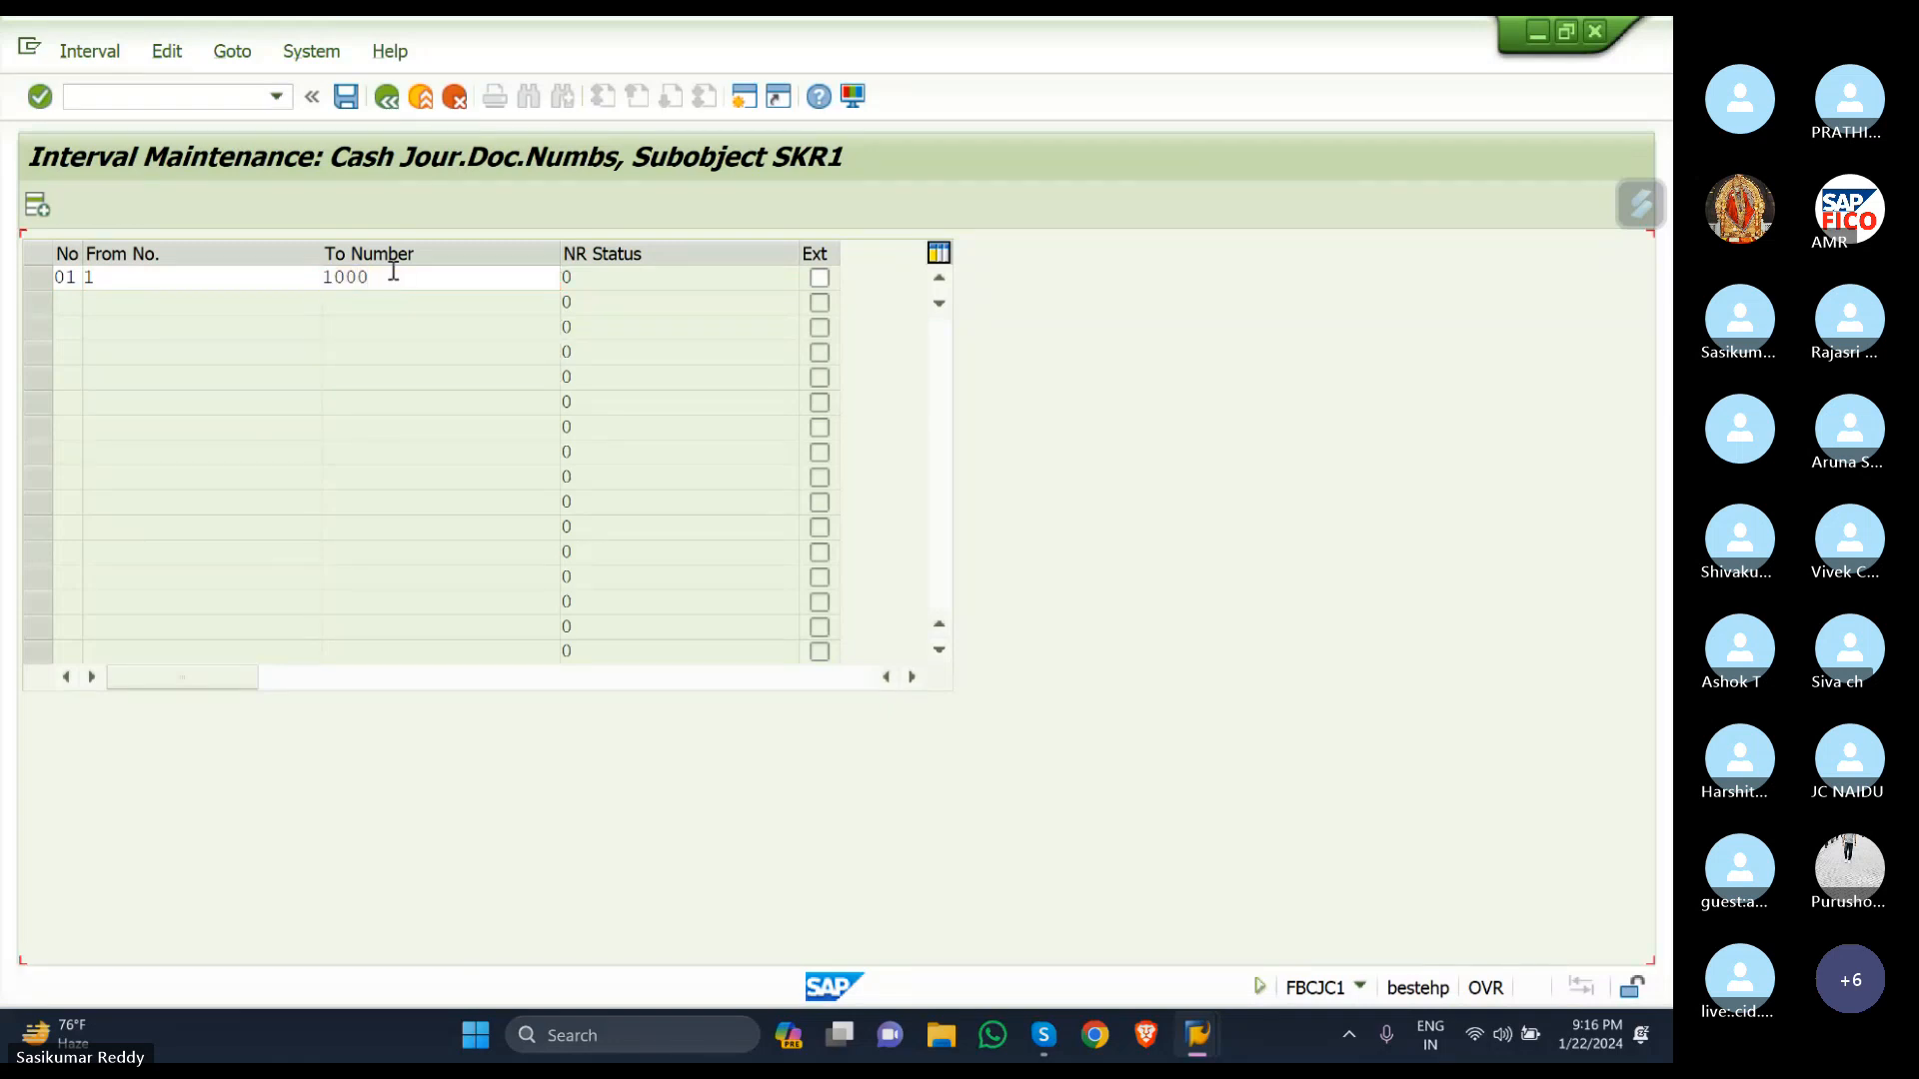
{"action": "key", "text": "Return"}
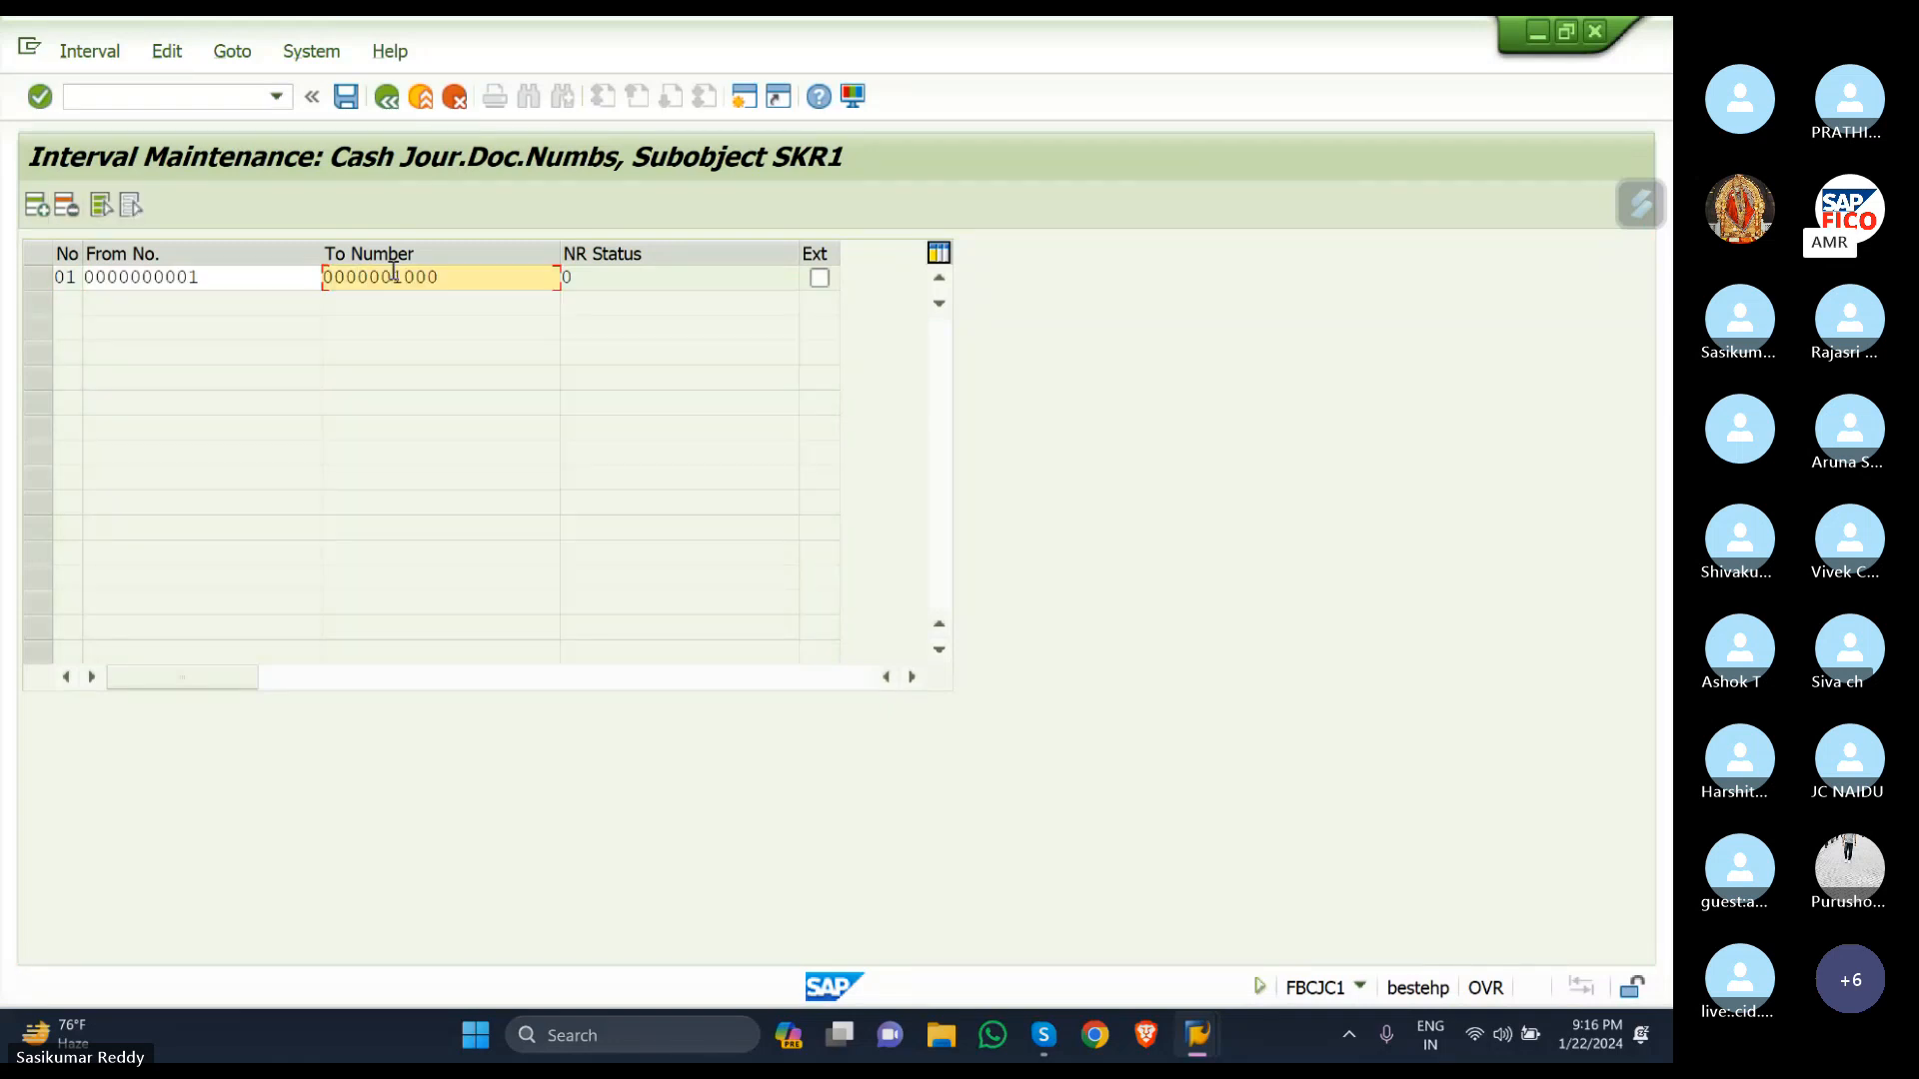
{"action": "left_click", "coordinate": [347, 97]}
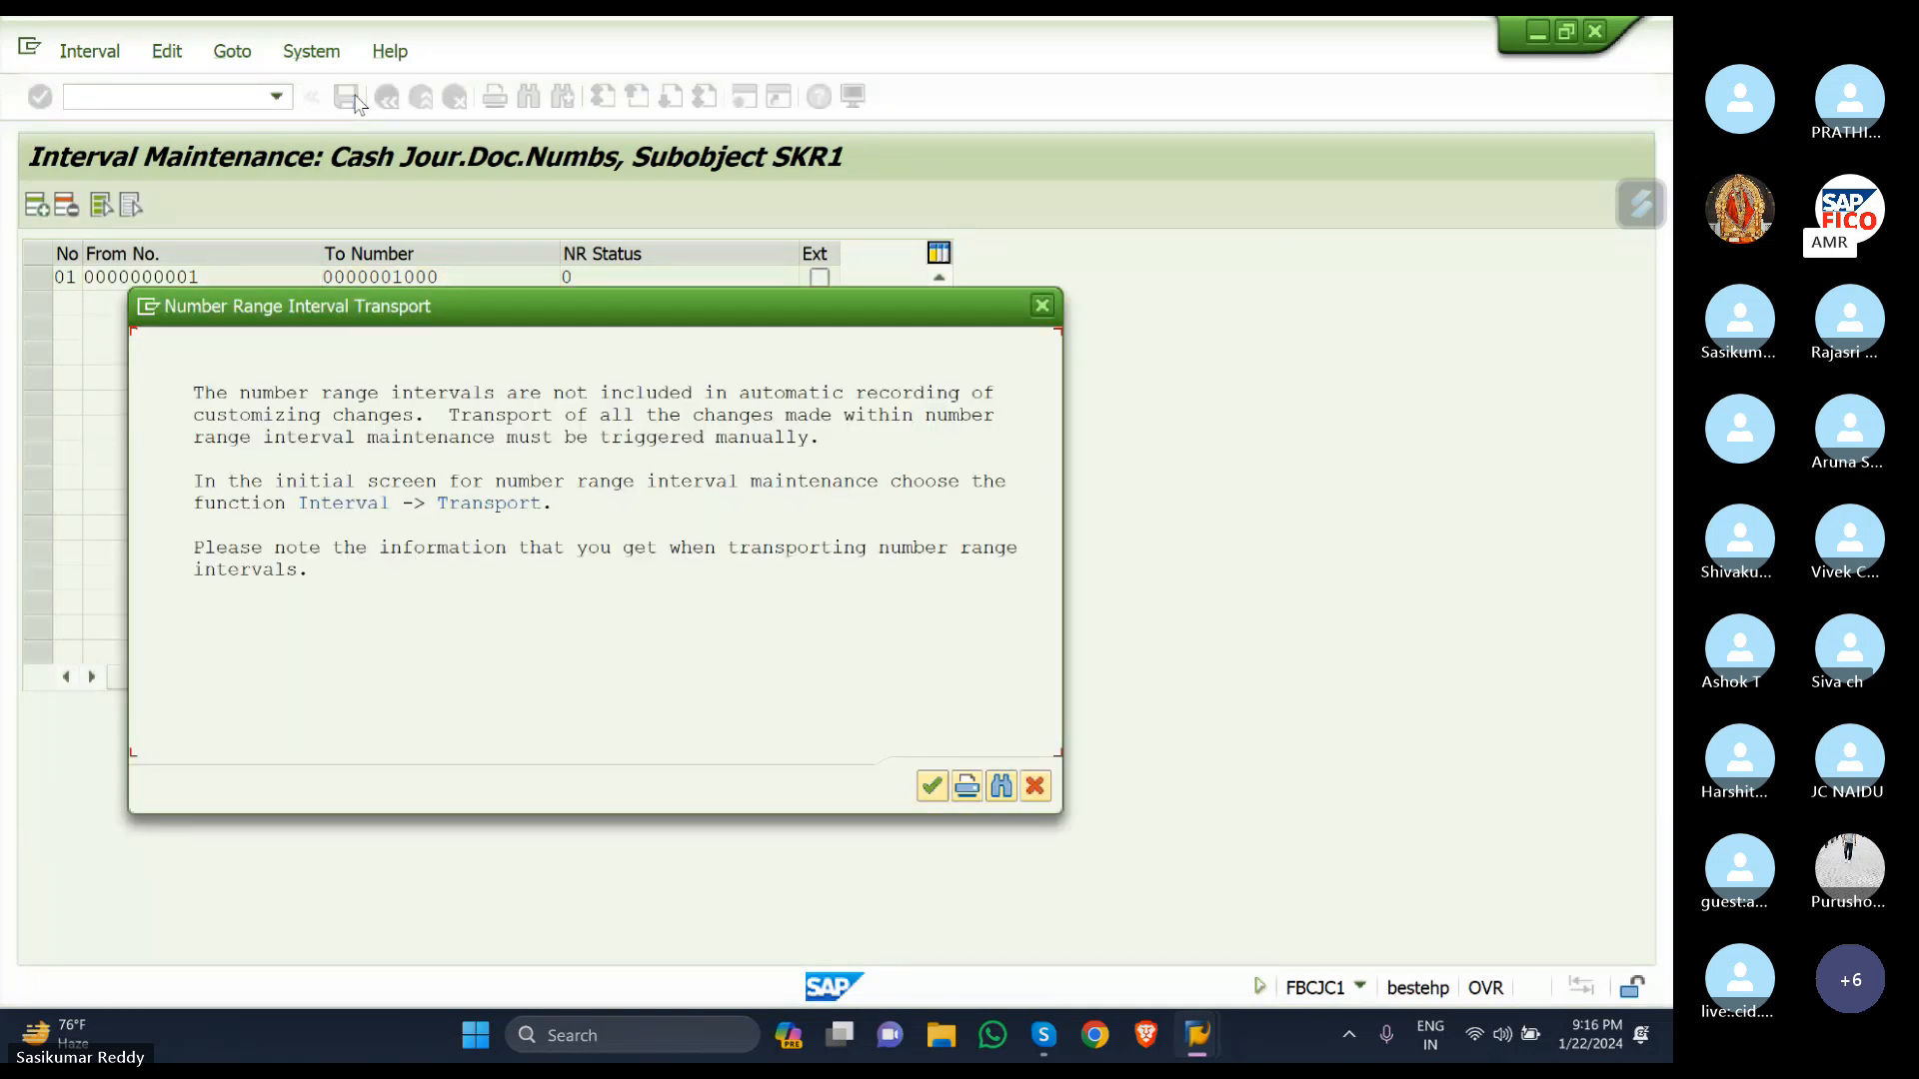
{"action": "left_click", "coordinate": [934, 788]}
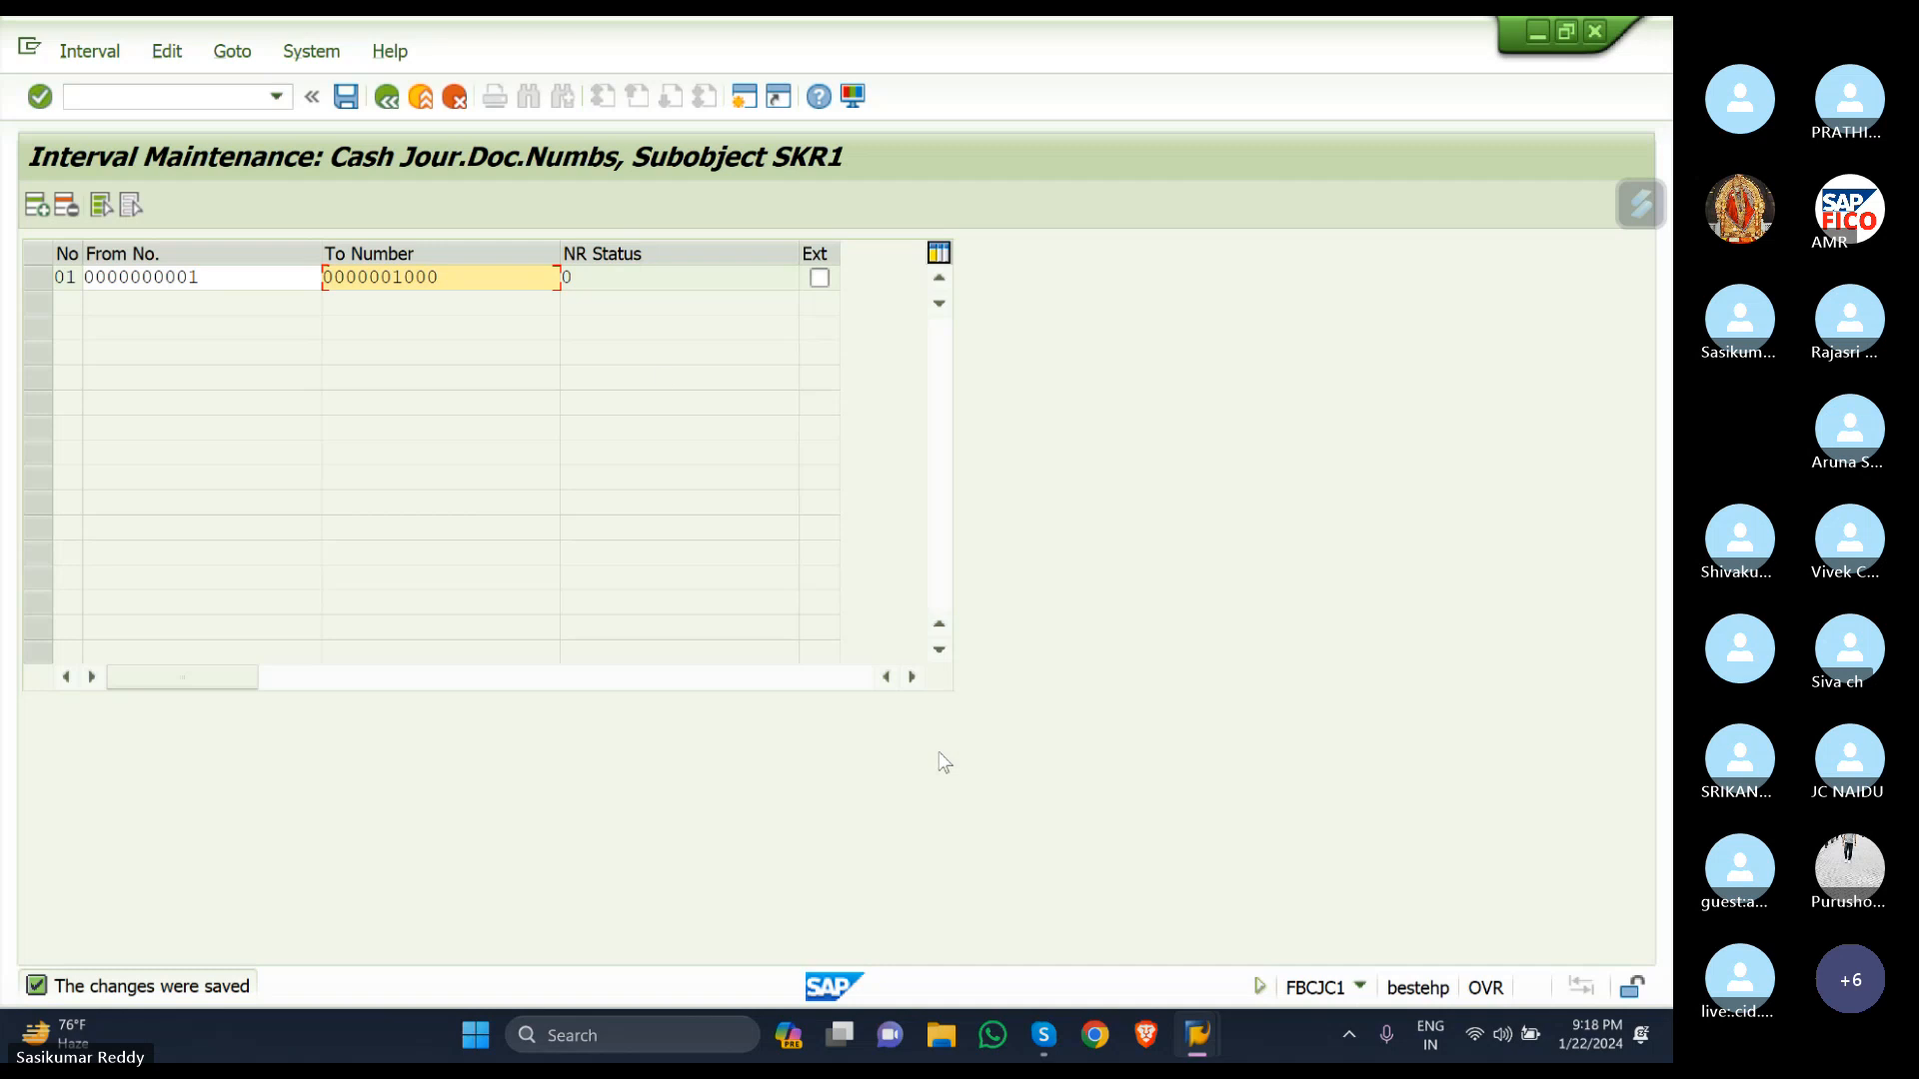
{"action": "left_click", "coordinate": [345, 104]}
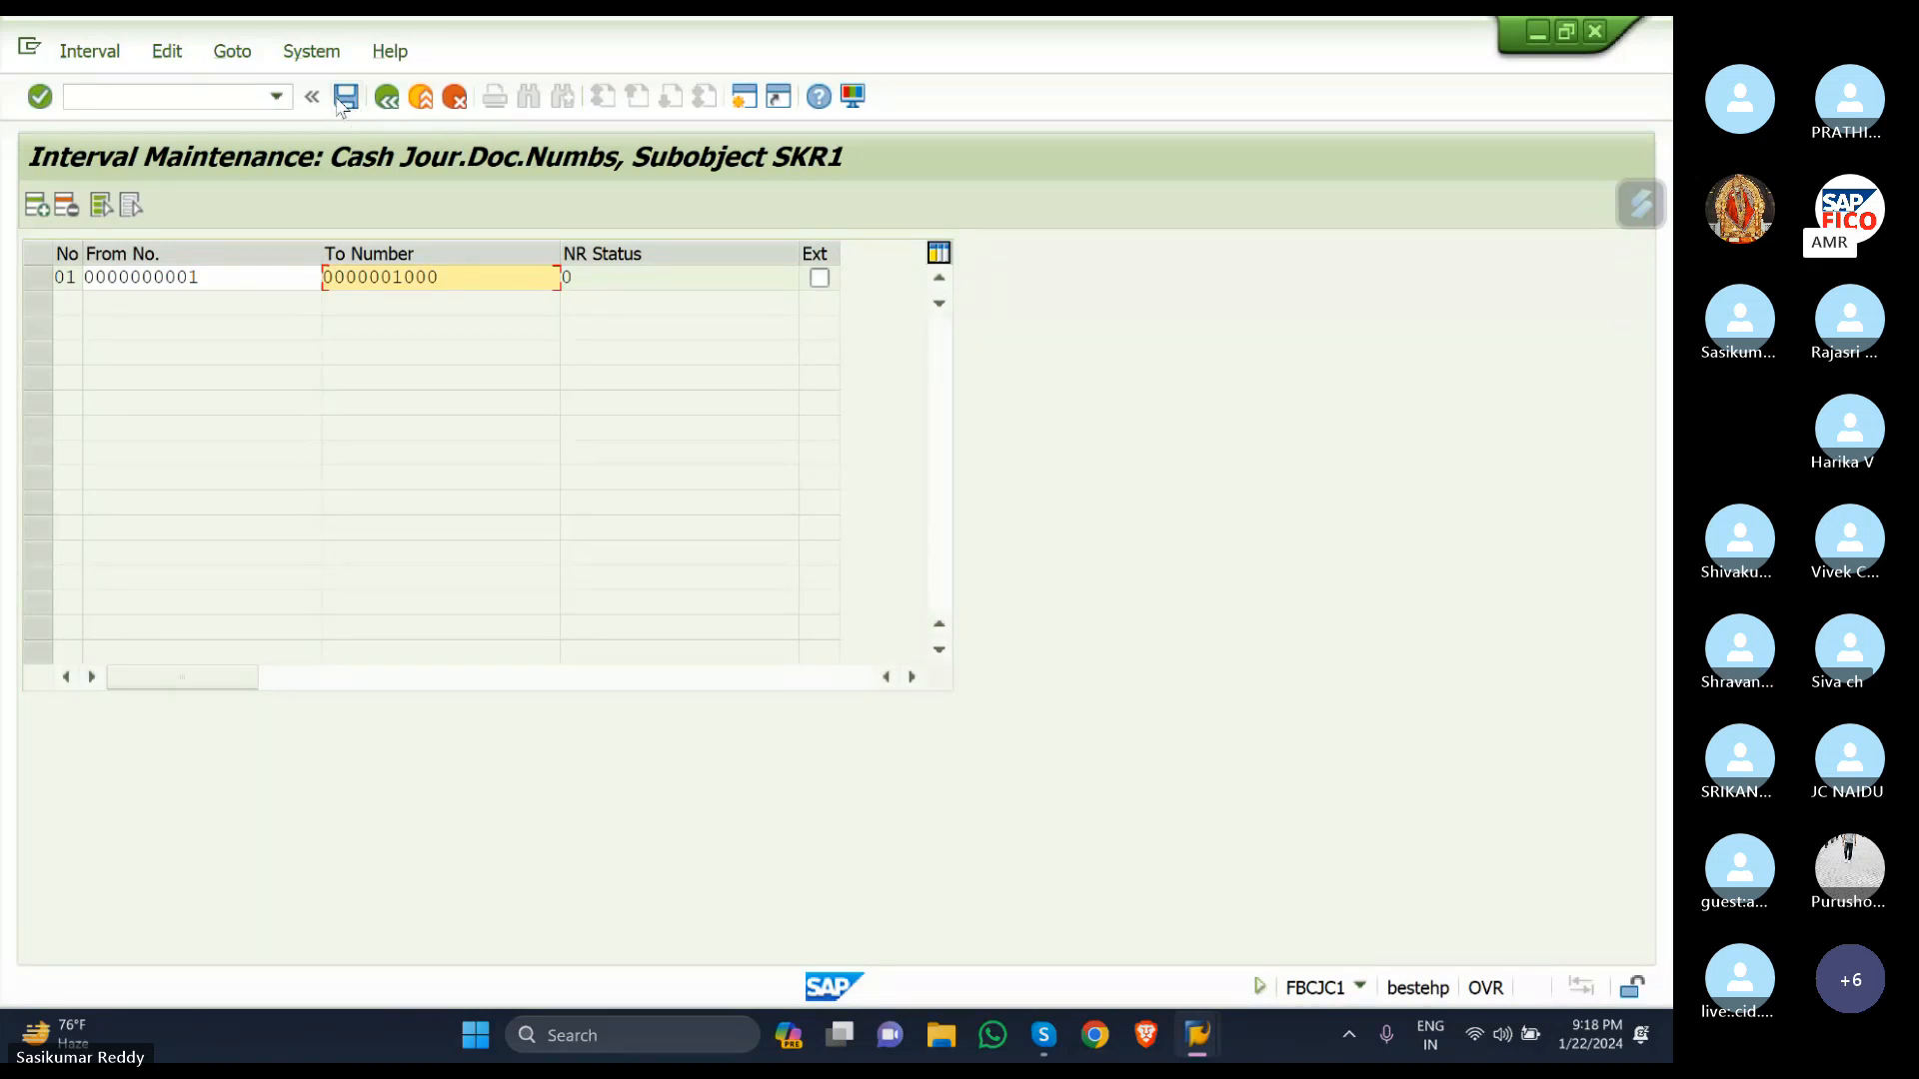
{"action": "left_click", "coordinate": [340, 100]}
Check the cash journal checklist in Skype for the task and transaction code that follow the number range.
{"action": "mouse_move", "coordinate": [1043, 1035]}
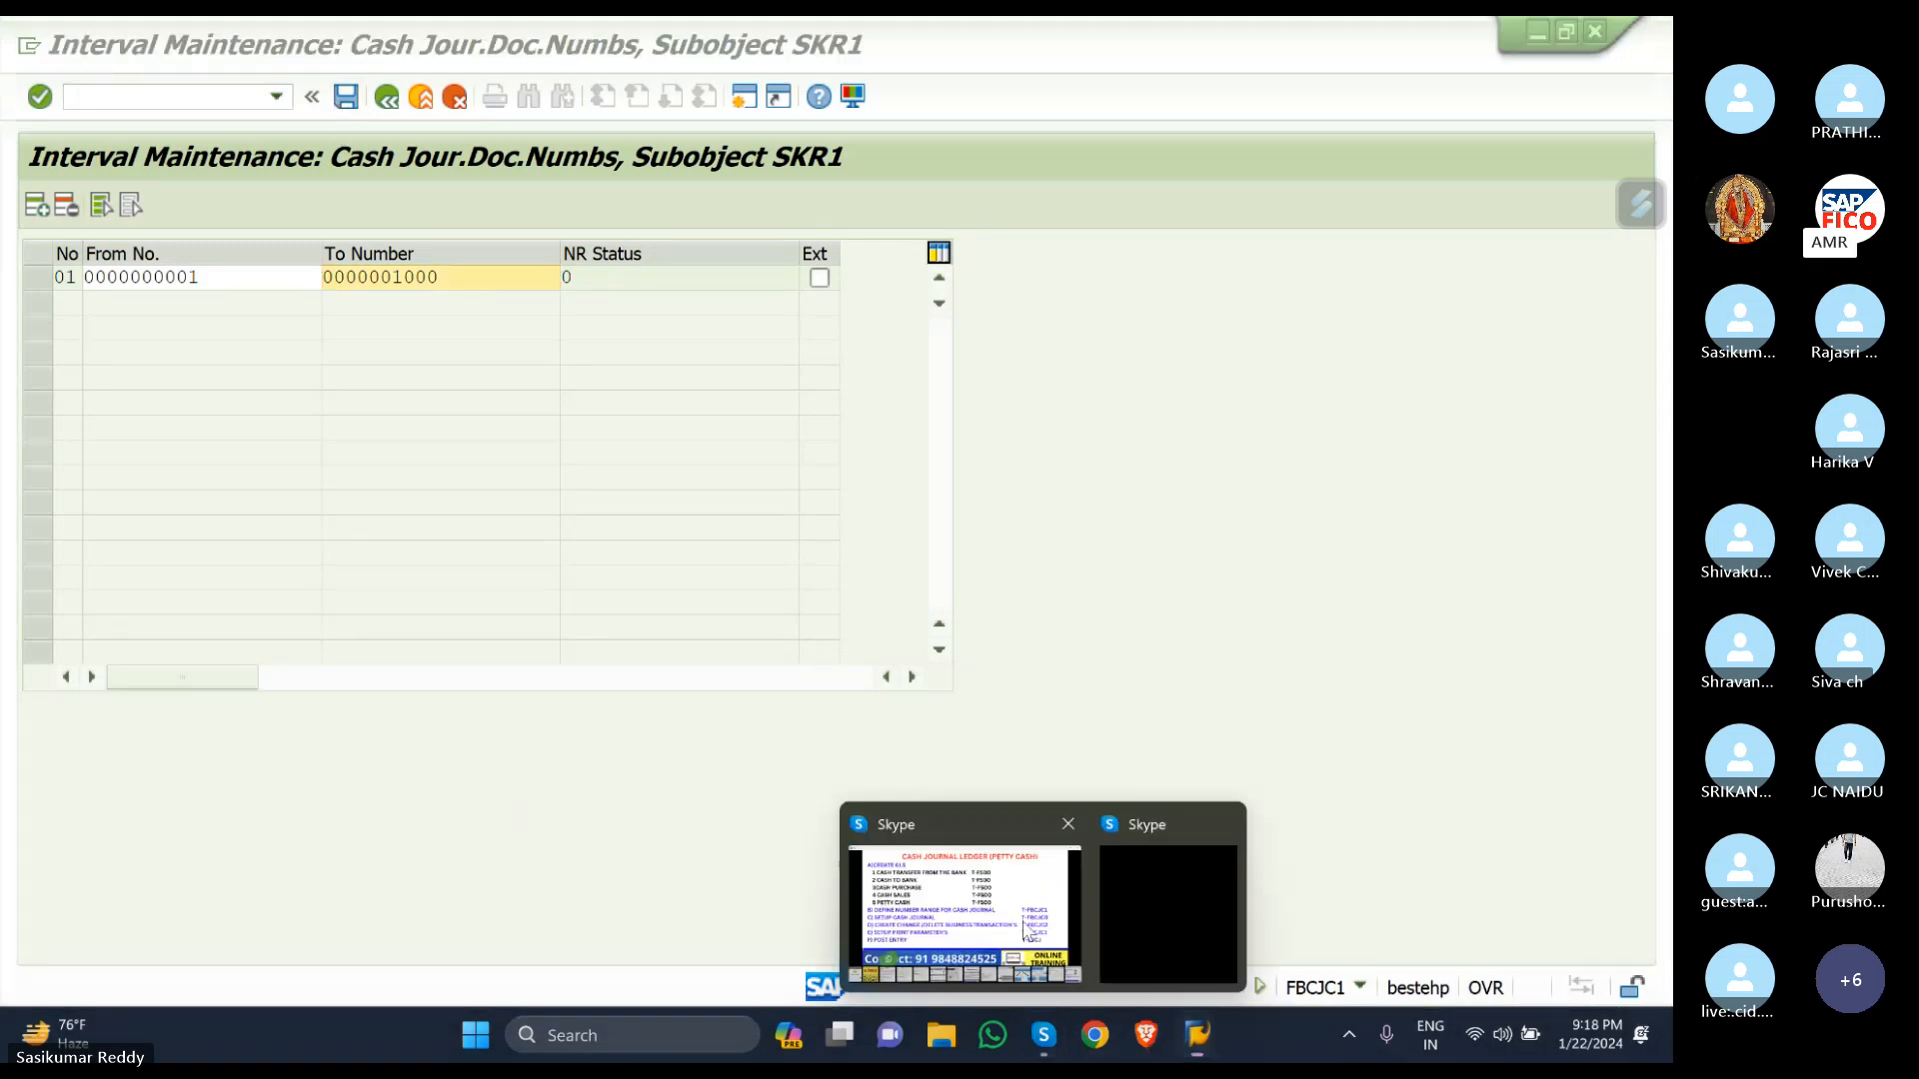
{"action": "left_click", "coordinate": [1027, 929]}
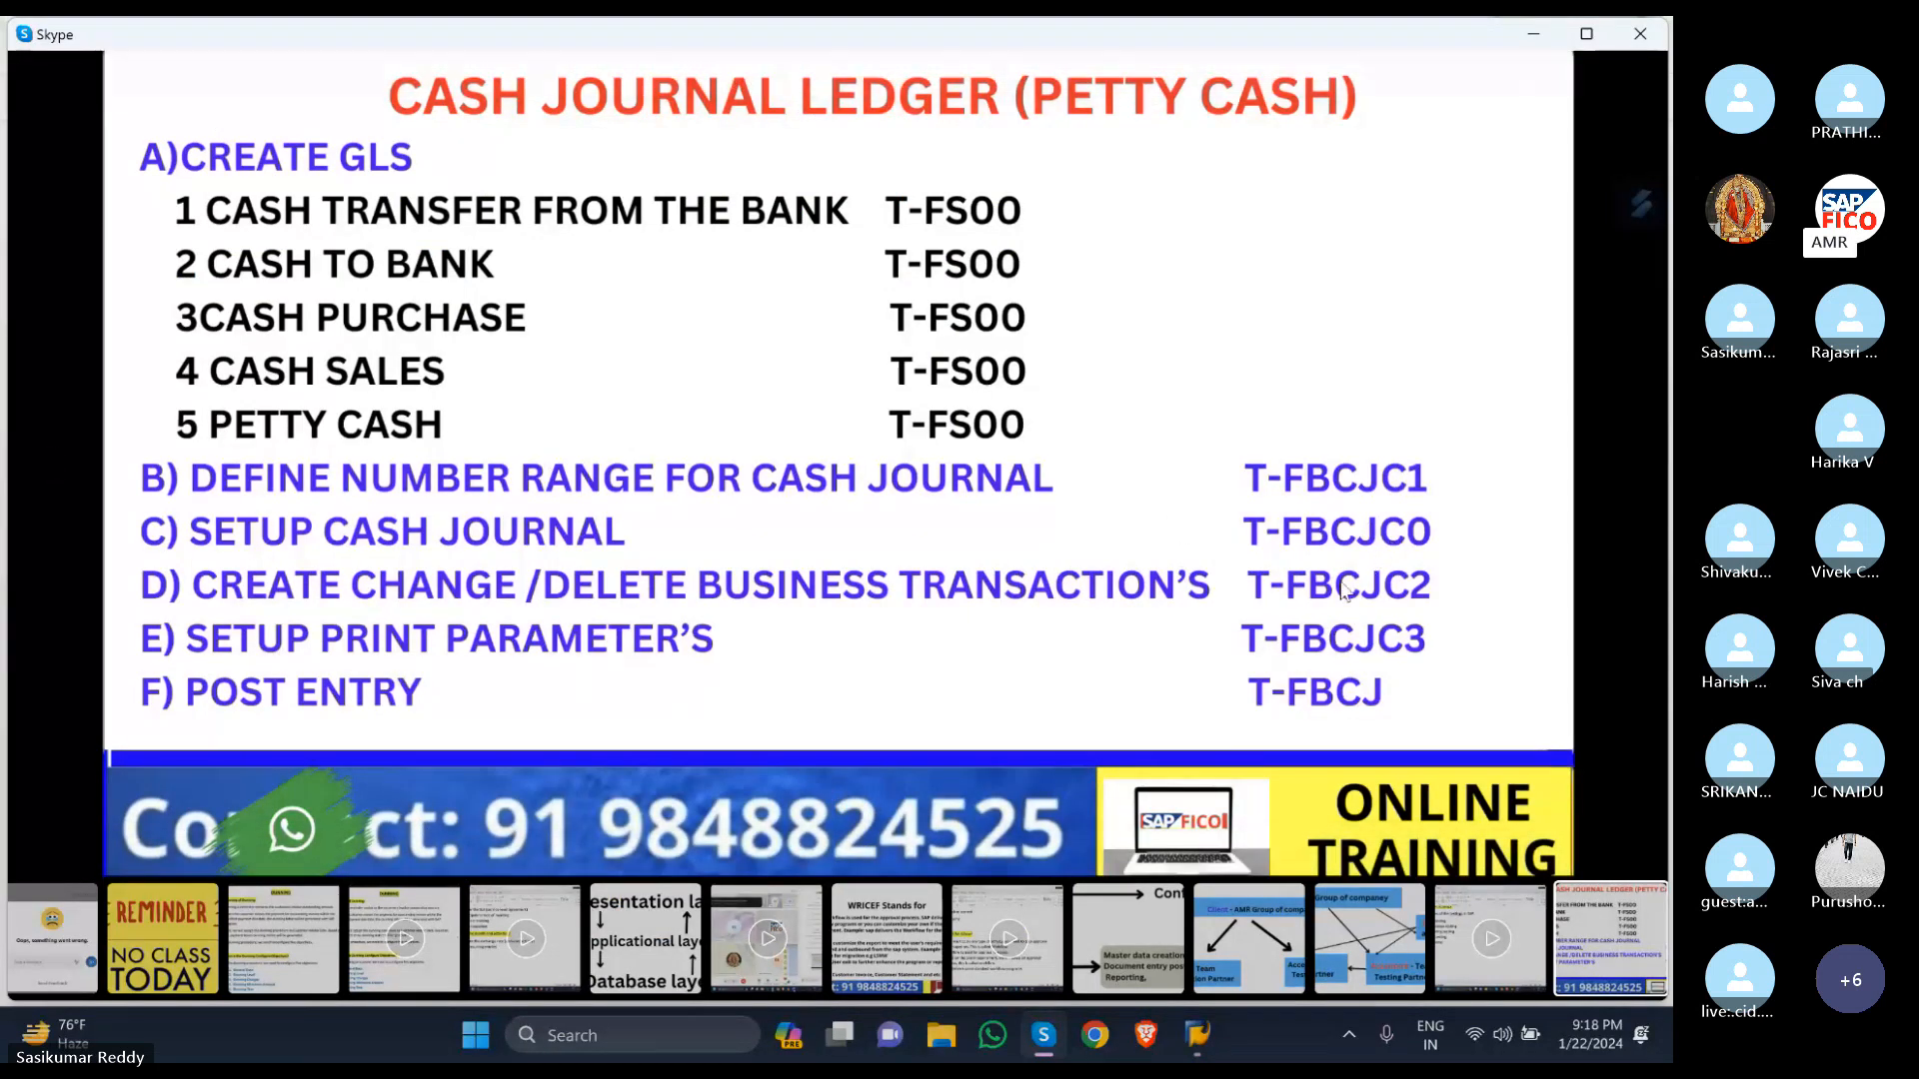
{"action": "mouse_move", "coordinate": [1049, 1044]}
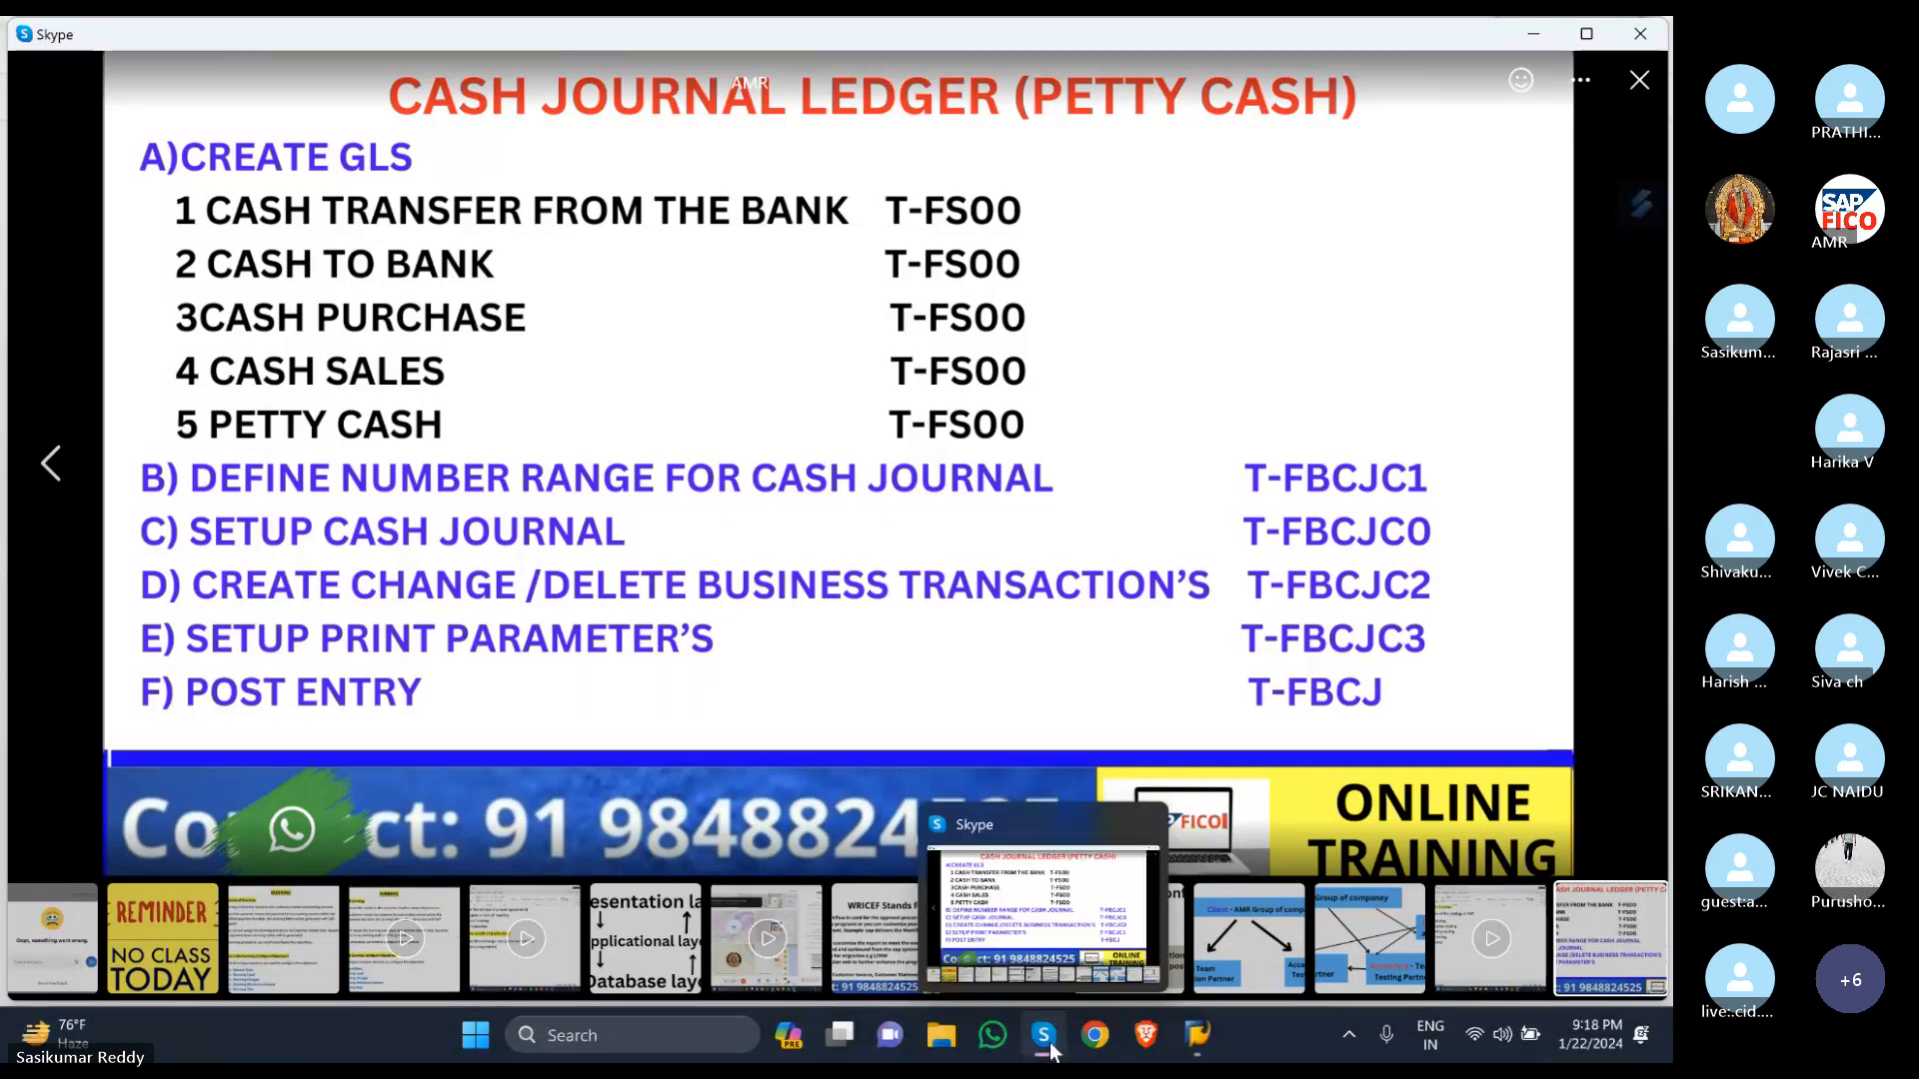
{"action": "left_click", "coordinate": [1047, 988]}
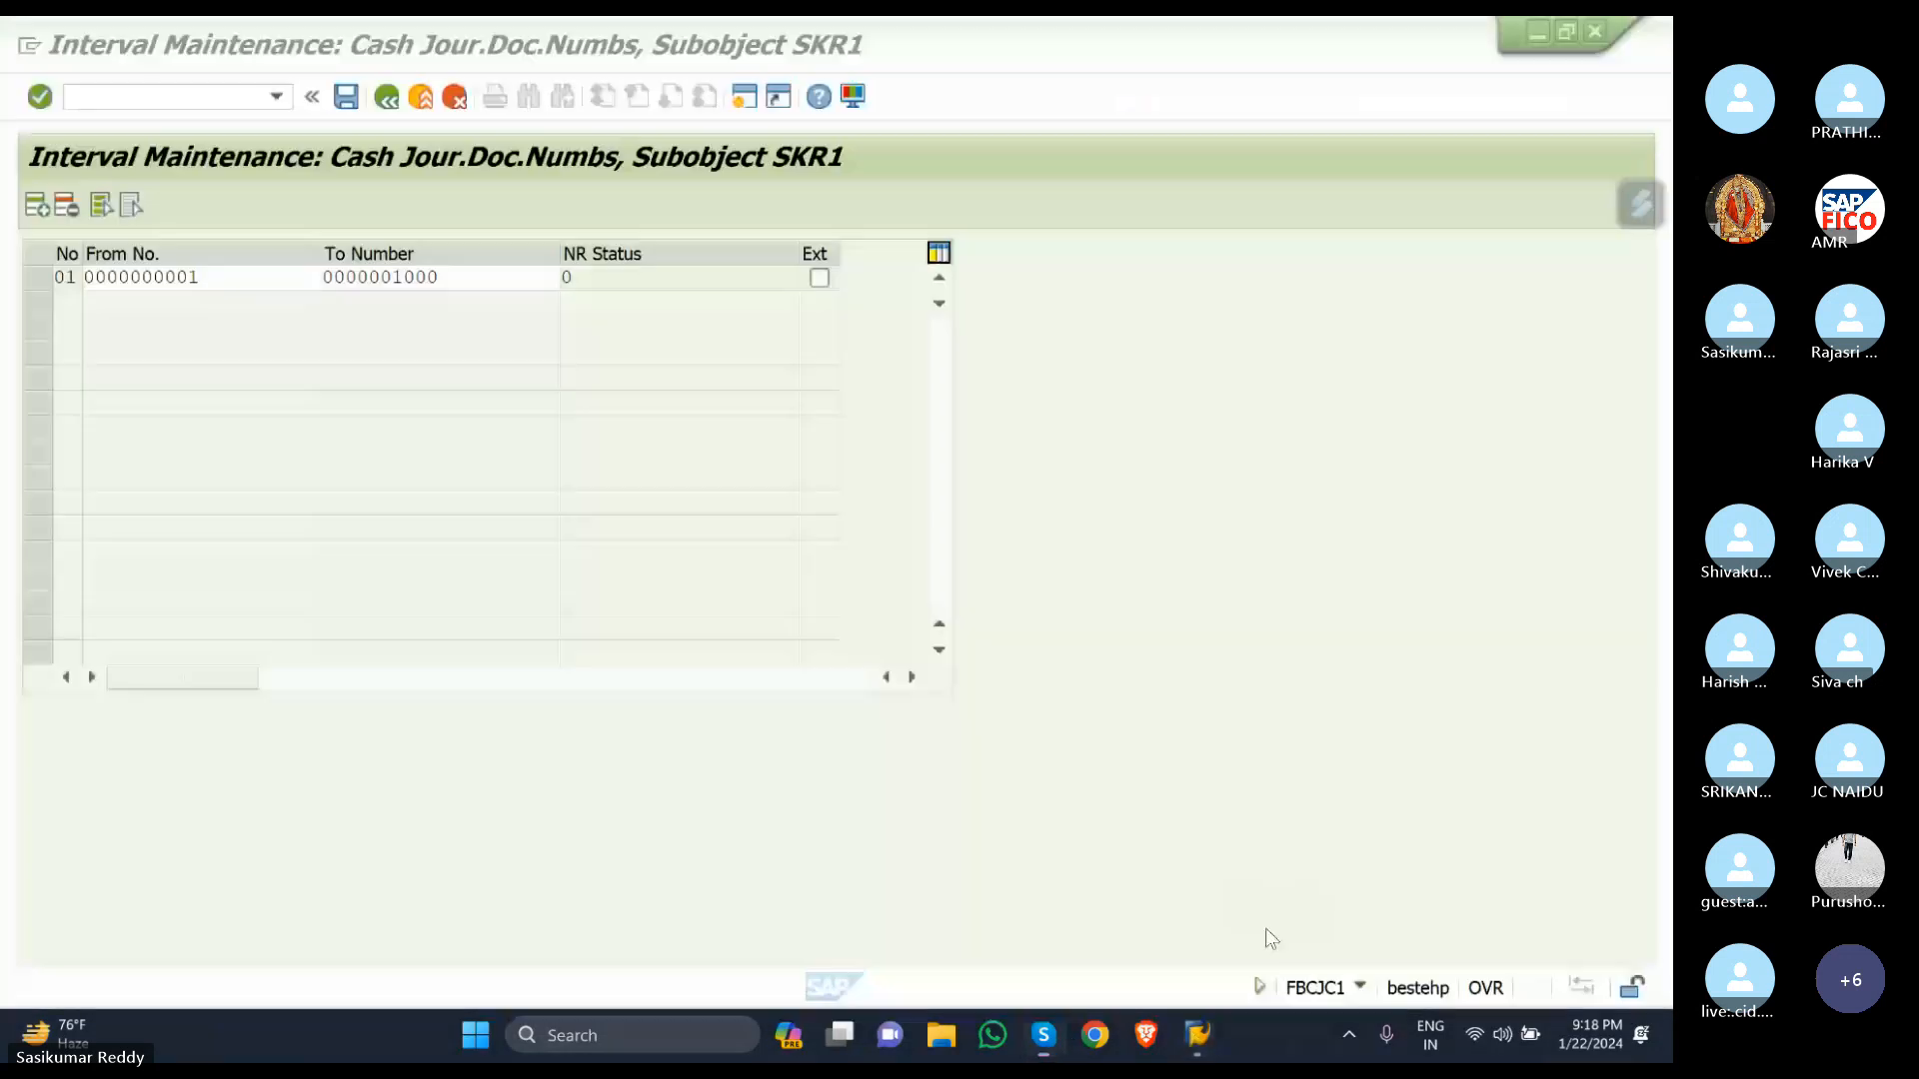
Open the cash journal setup view with transaction FBCJC0.
{"action": "left_click", "coordinate": [171, 96]}
{"action": "type", "text": "/N"}
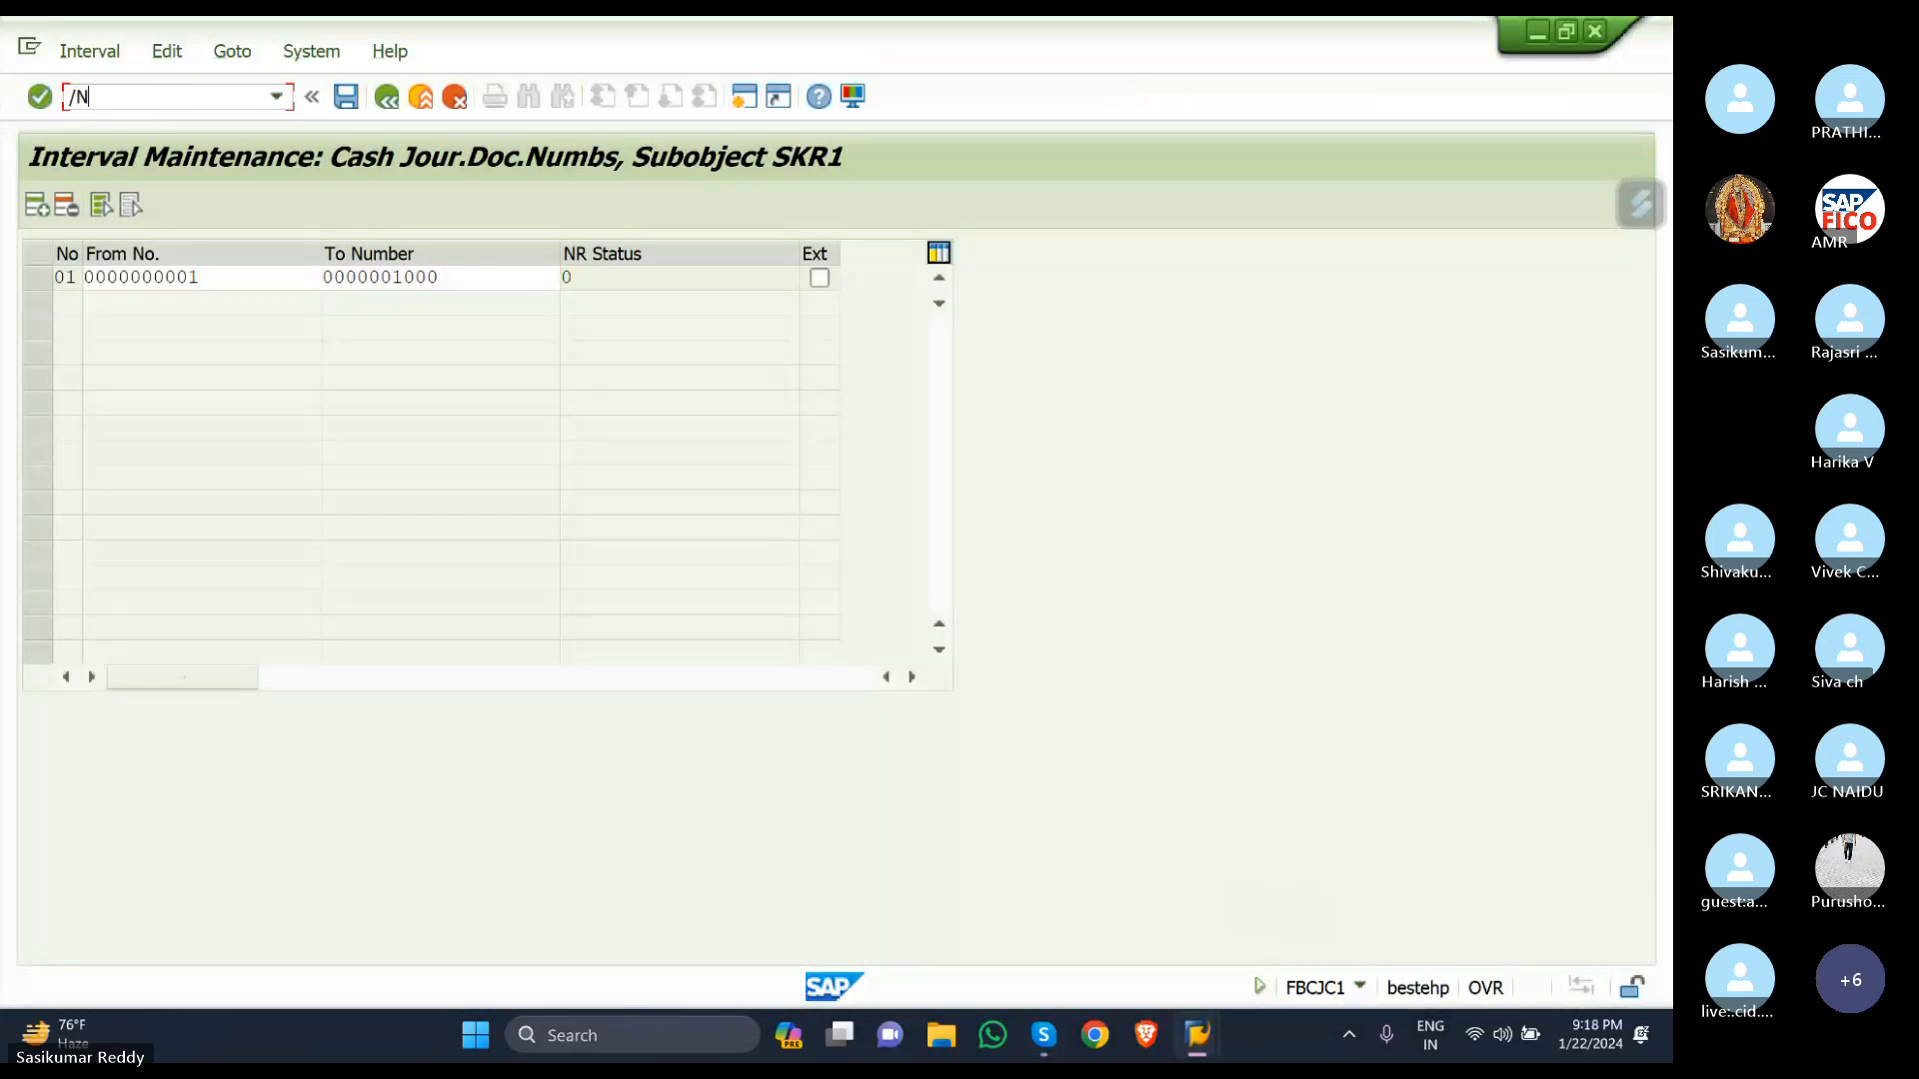
{"action": "type", "text": "FBCJC0"}
{"action": "key", "text": "Return"}
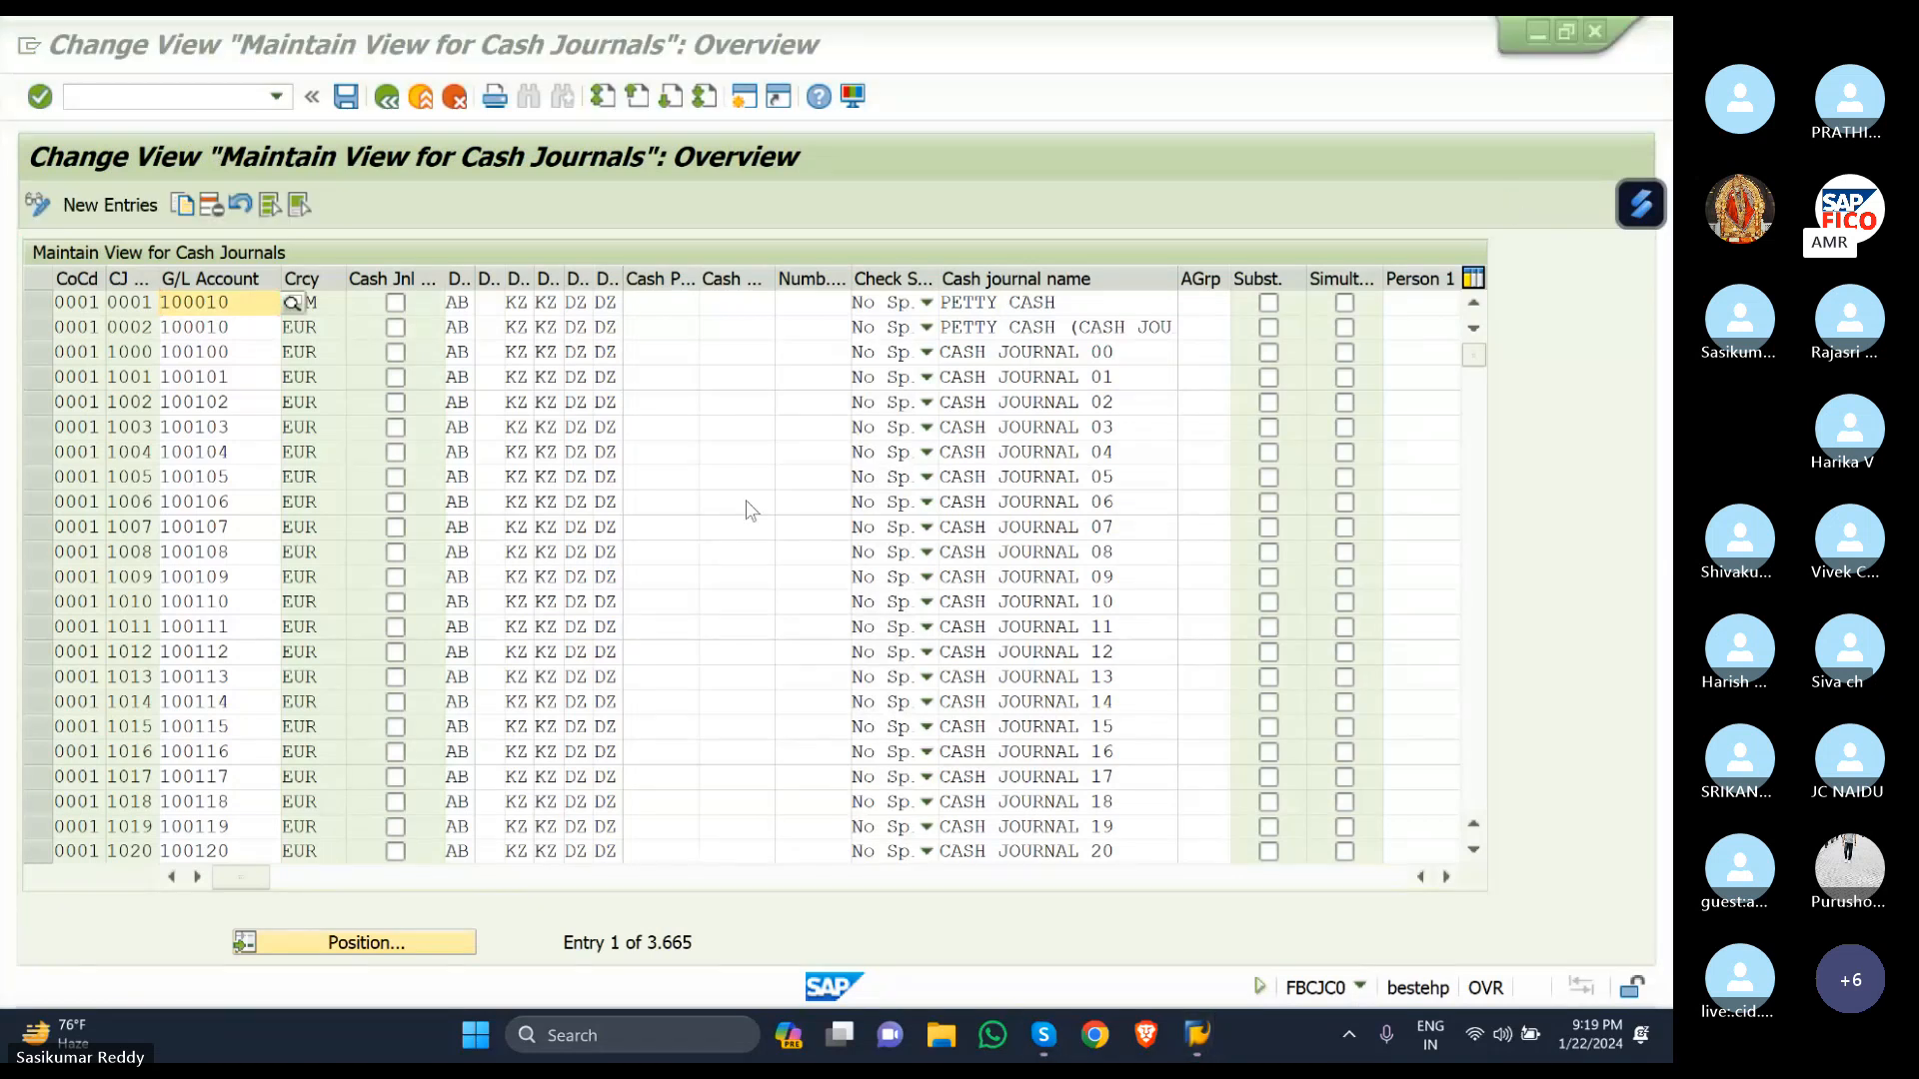
Look through the existing cash journals of the other company codes for a petty cash entry suitable as a template.
{"action": "left_click", "coordinate": [58, 739]}
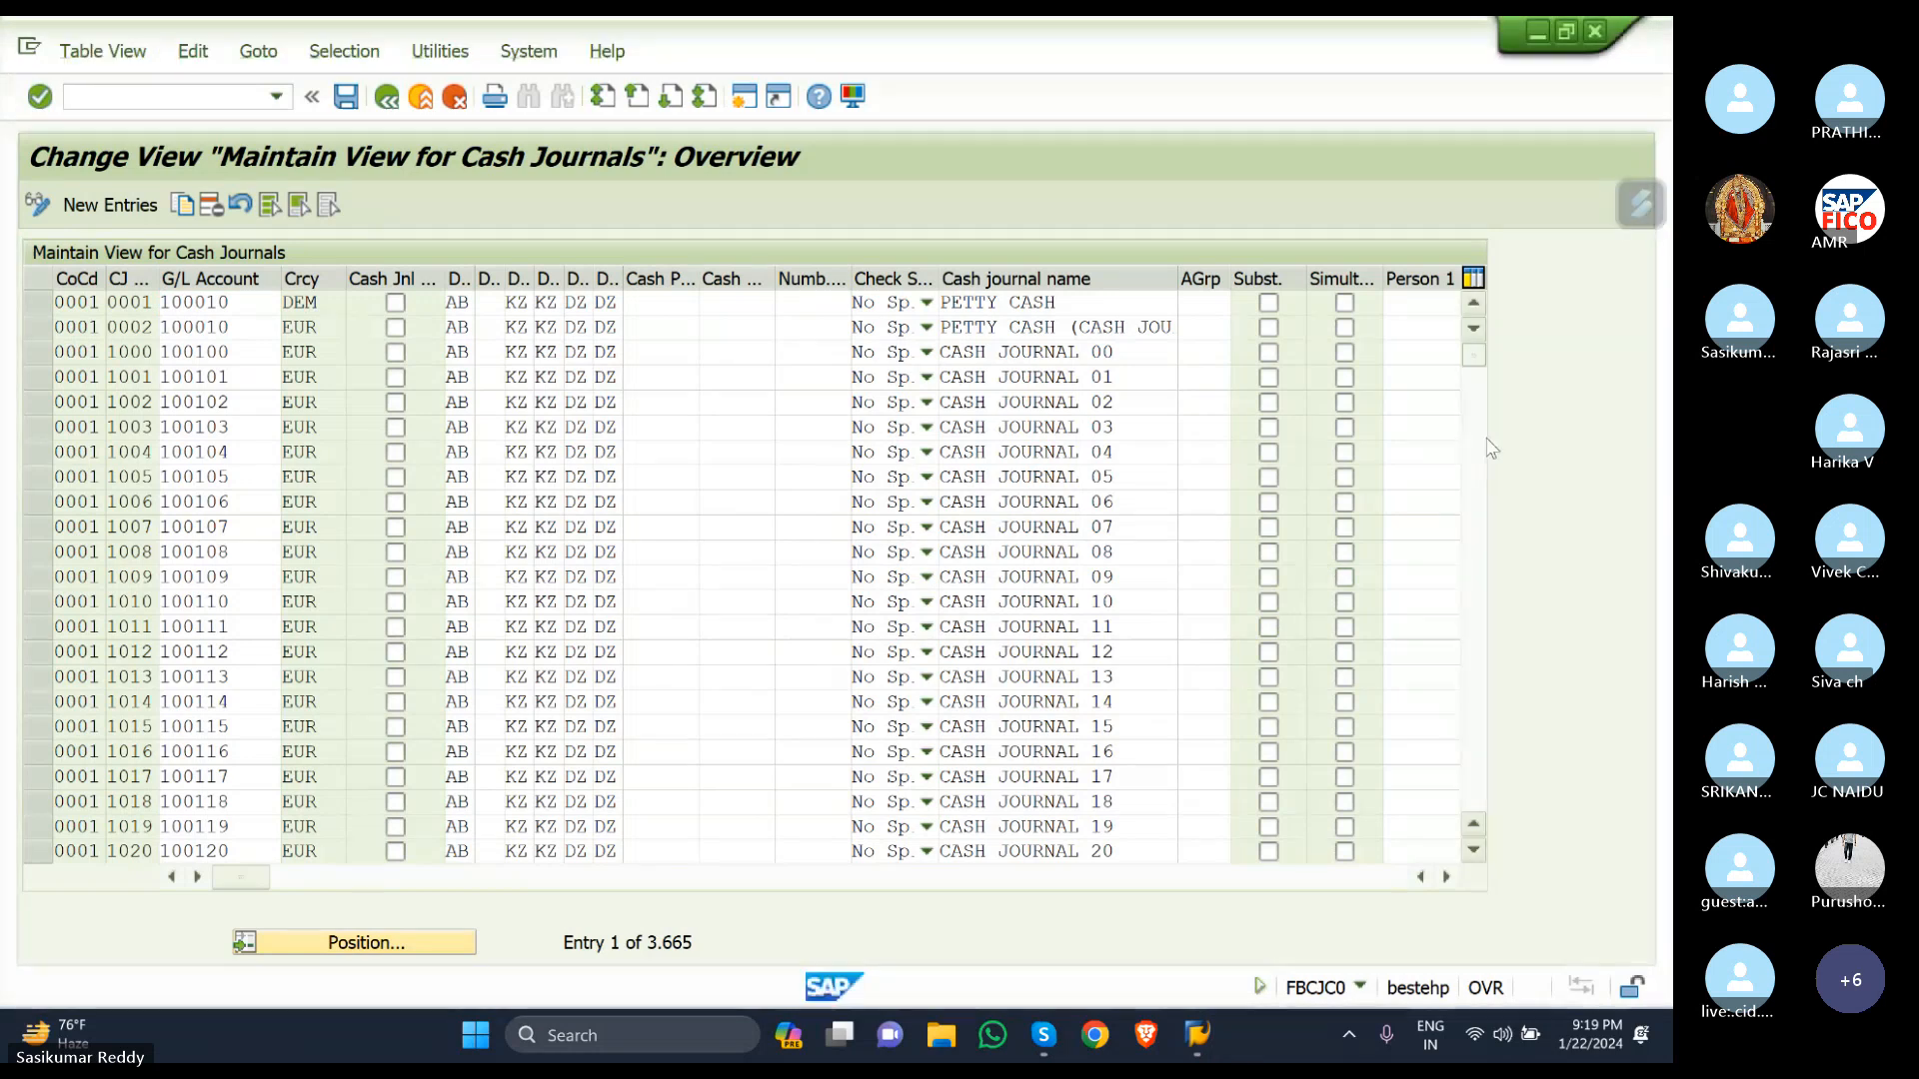
{"action": "left_click_drag", "start_coordinate": [1473, 356], "coordinate": [1473, 443]}
{"action": "left_click_drag", "start_coordinate": [1473, 440], "coordinate": [1475, 396]}
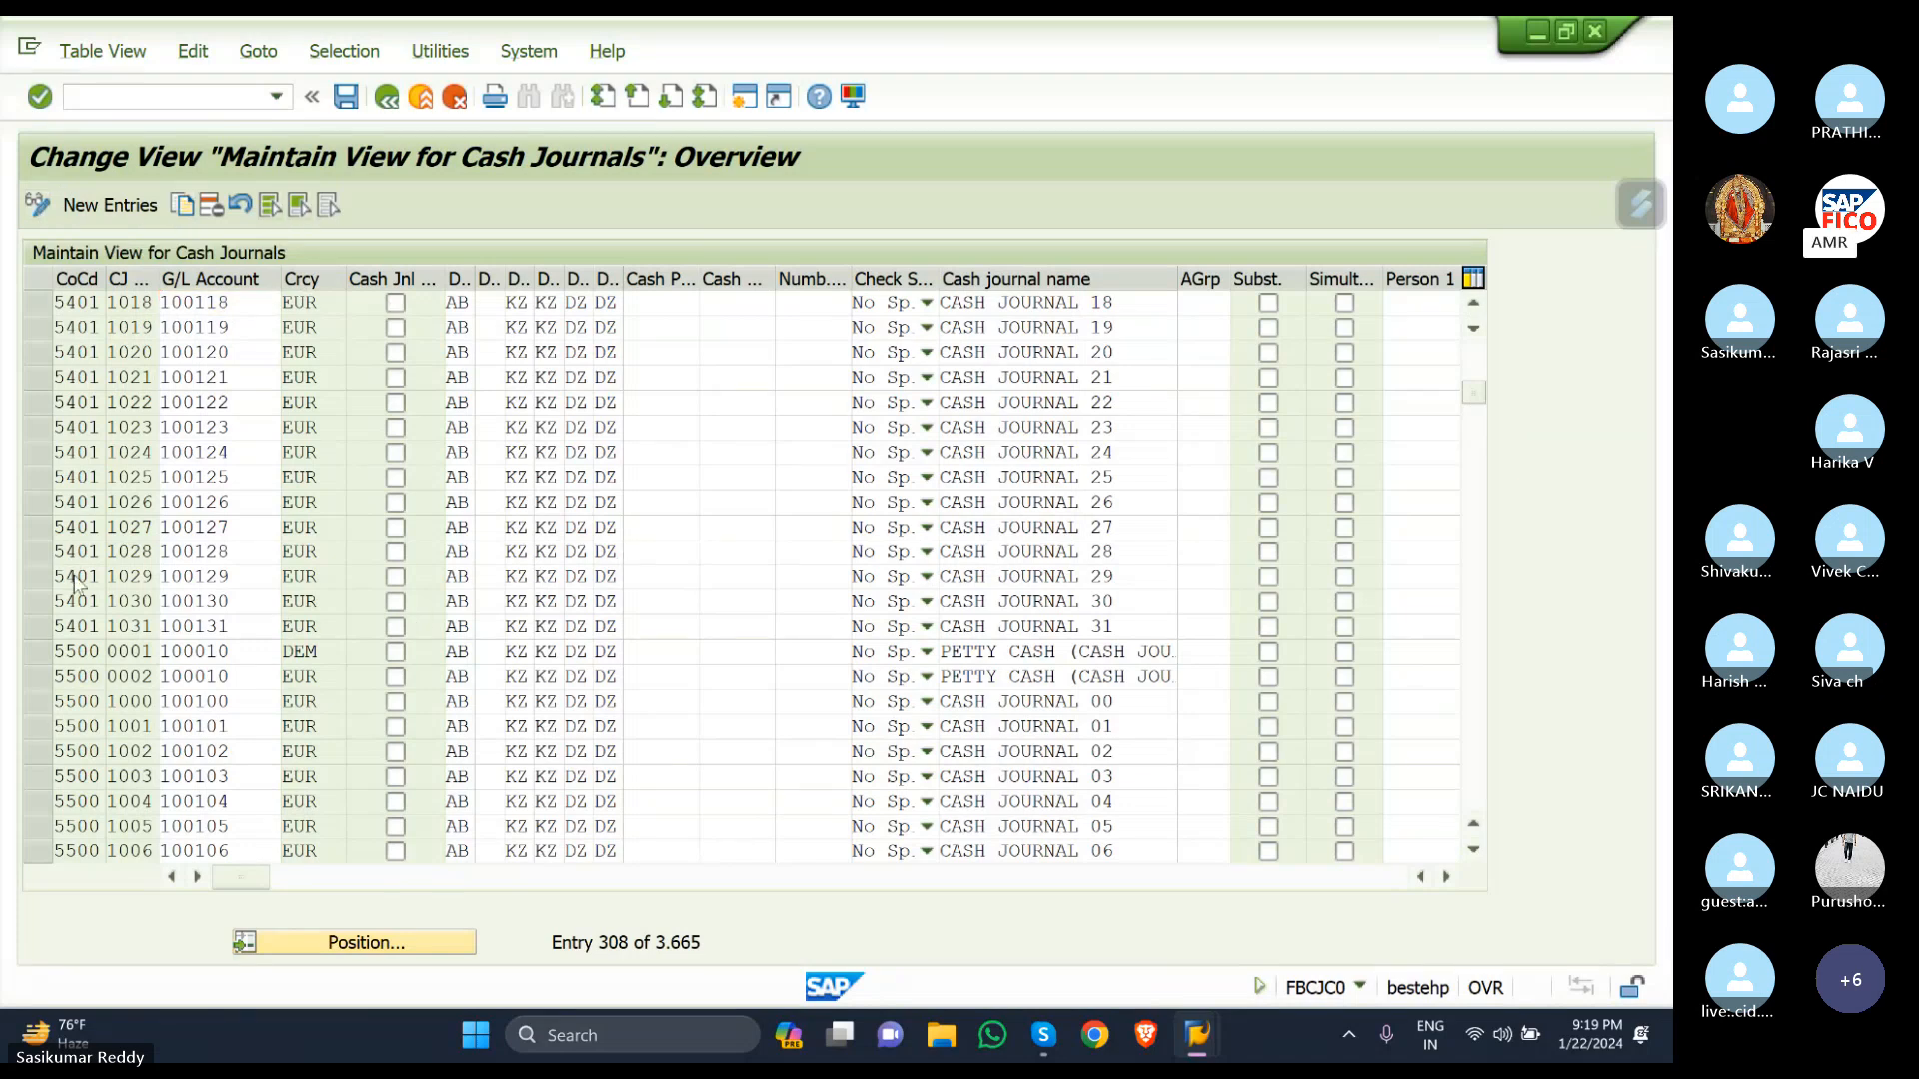
{"action": "scroll", "coordinate": [30, 424], "scroll_direction": "up", "scroll_amount": 1}
{"action": "scroll", "coordinate": [48, 377], "scroll_direction": "up", "scroll_amount": 1}
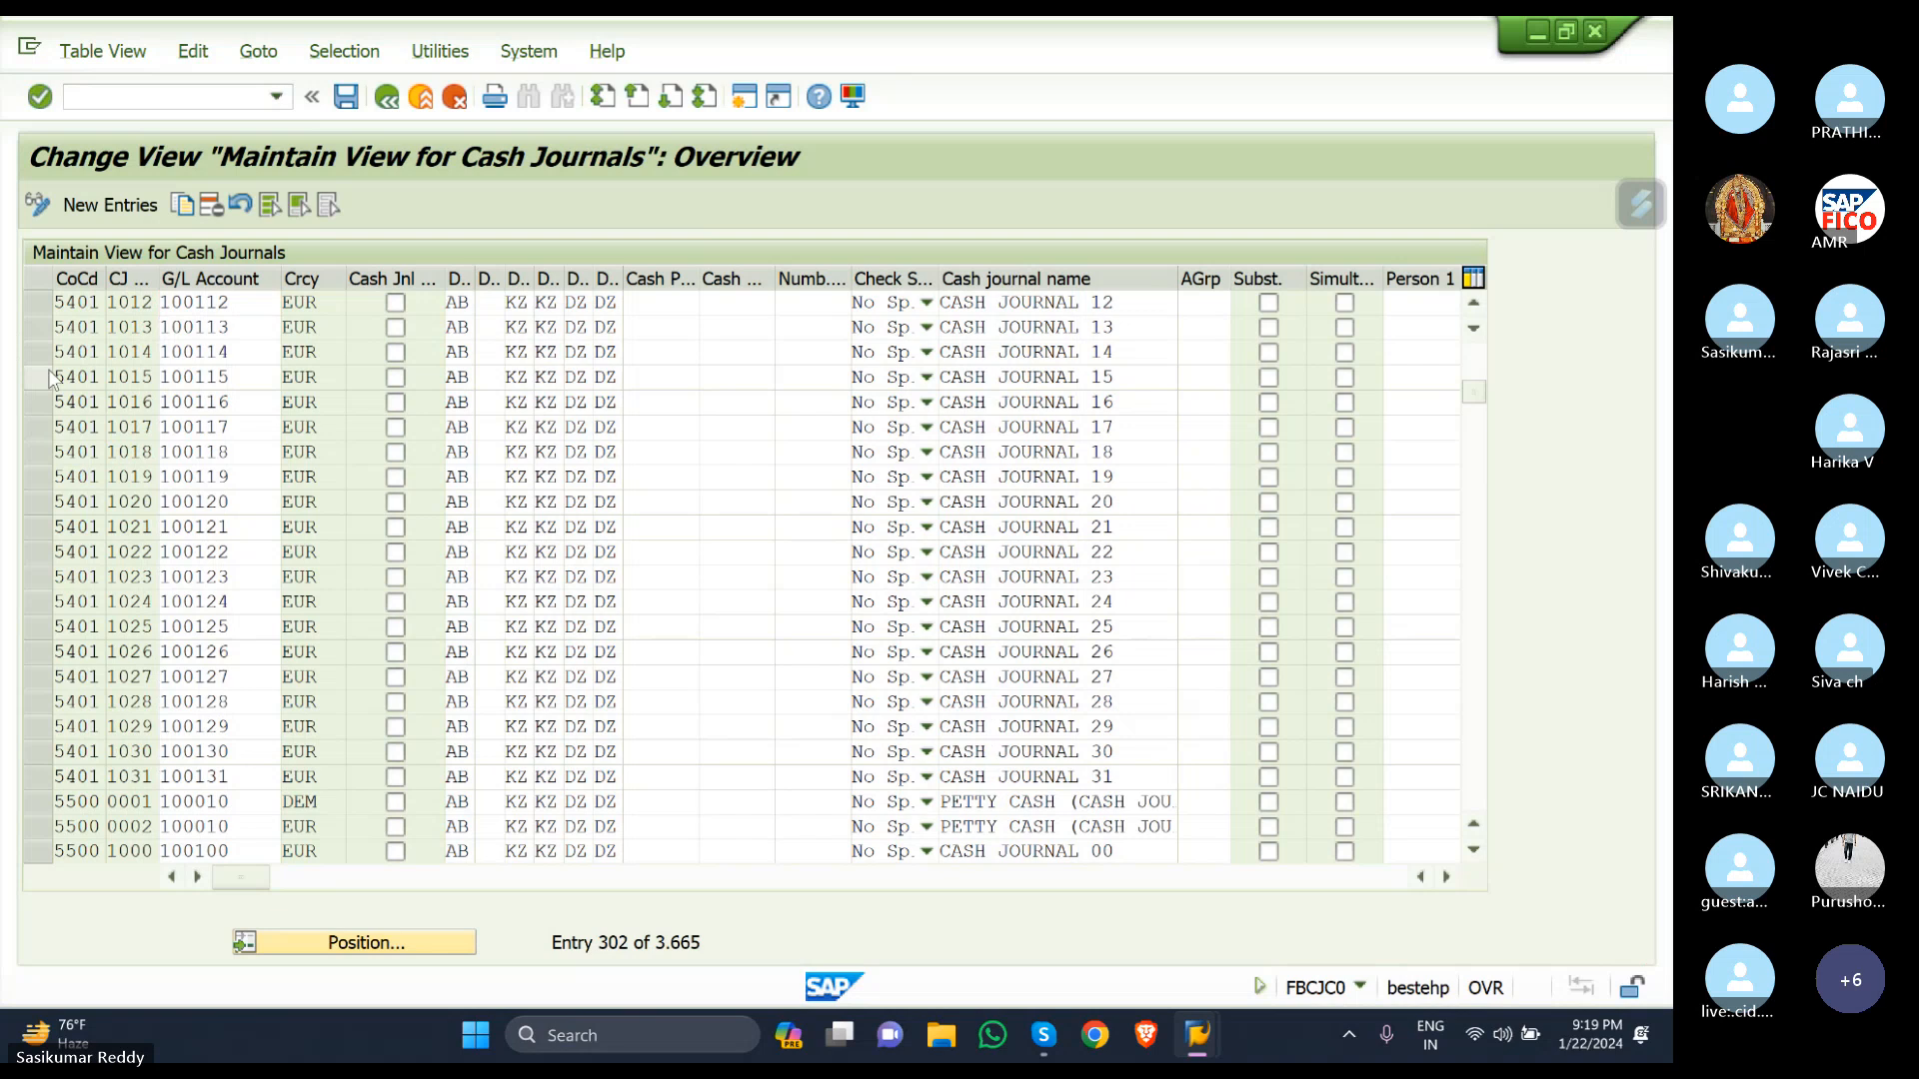
{"action": "scroll", "coordinate": [52, 377], "scroll_direction": "up", "scroll_amount": 4}
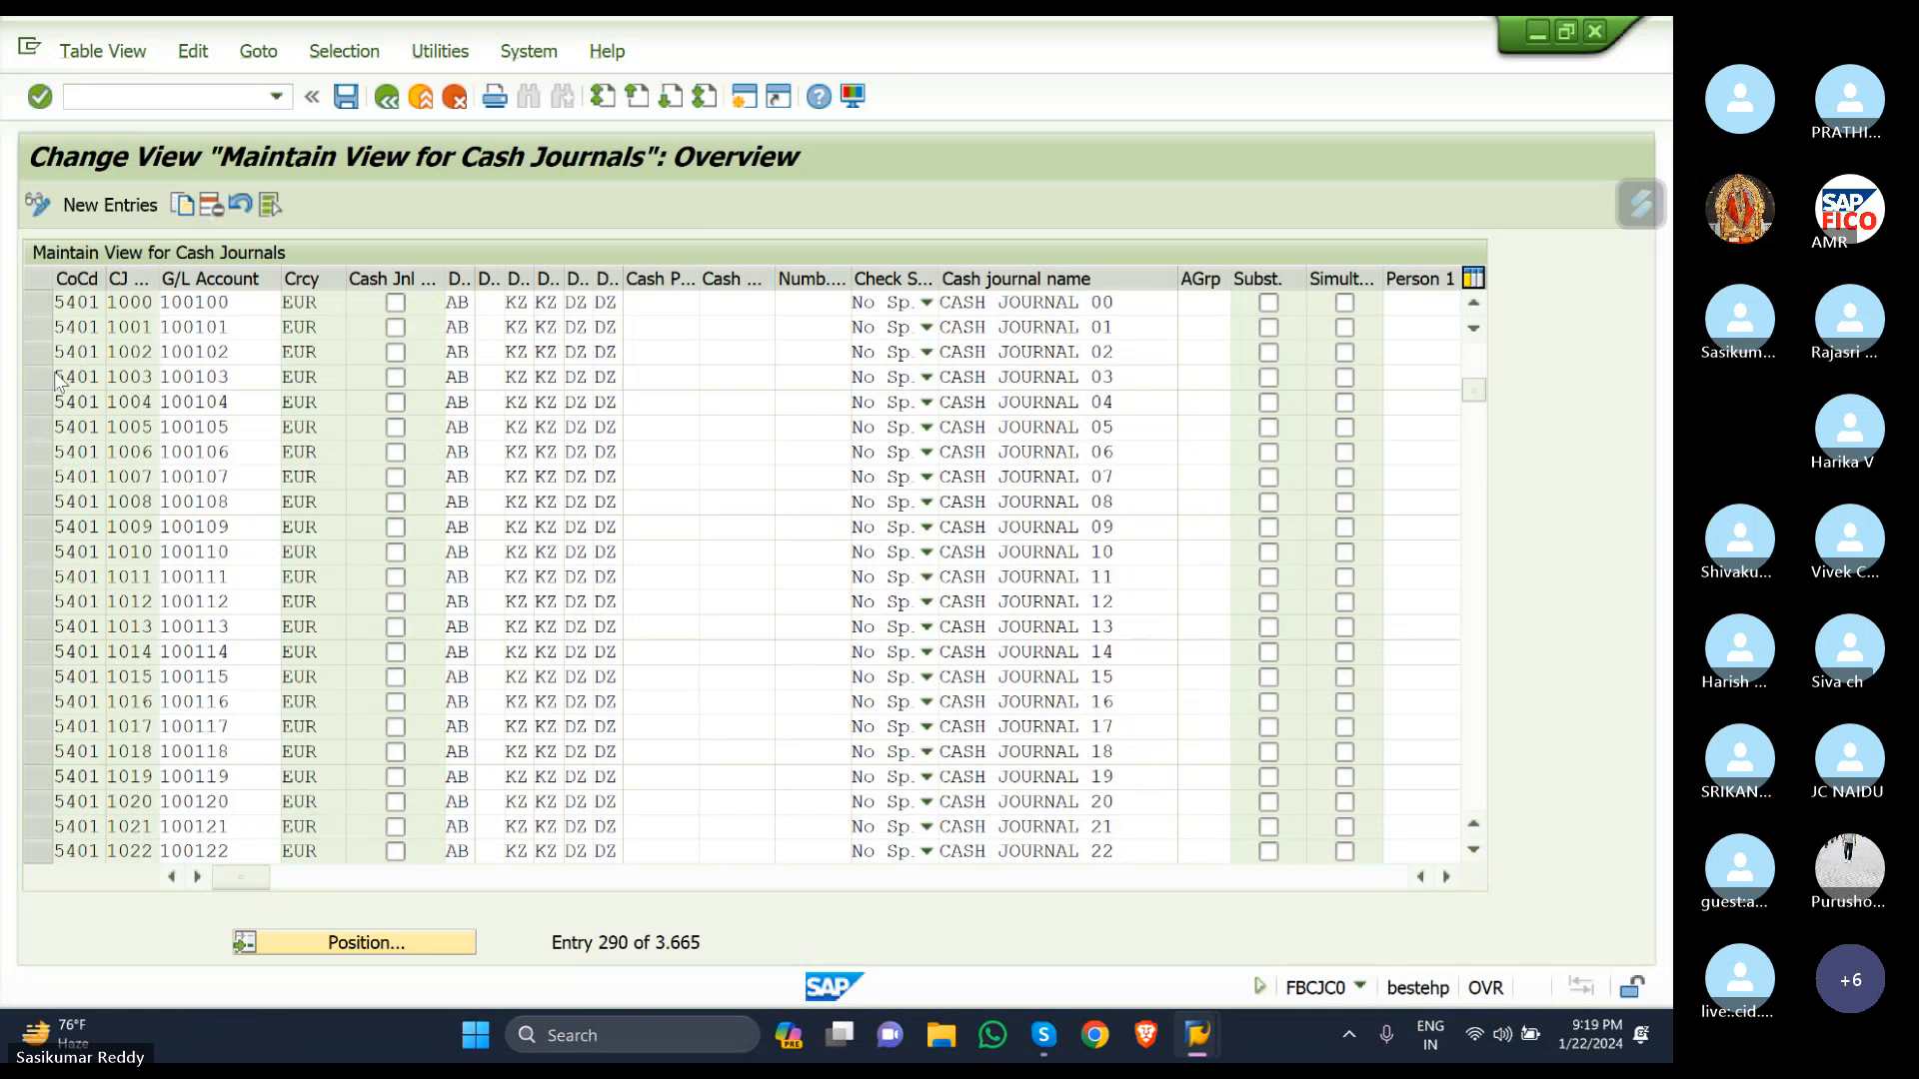
{"action": "scroll", "coordinate": [60, 380], "scroll_direction": "up", "scroll_amount": 16}
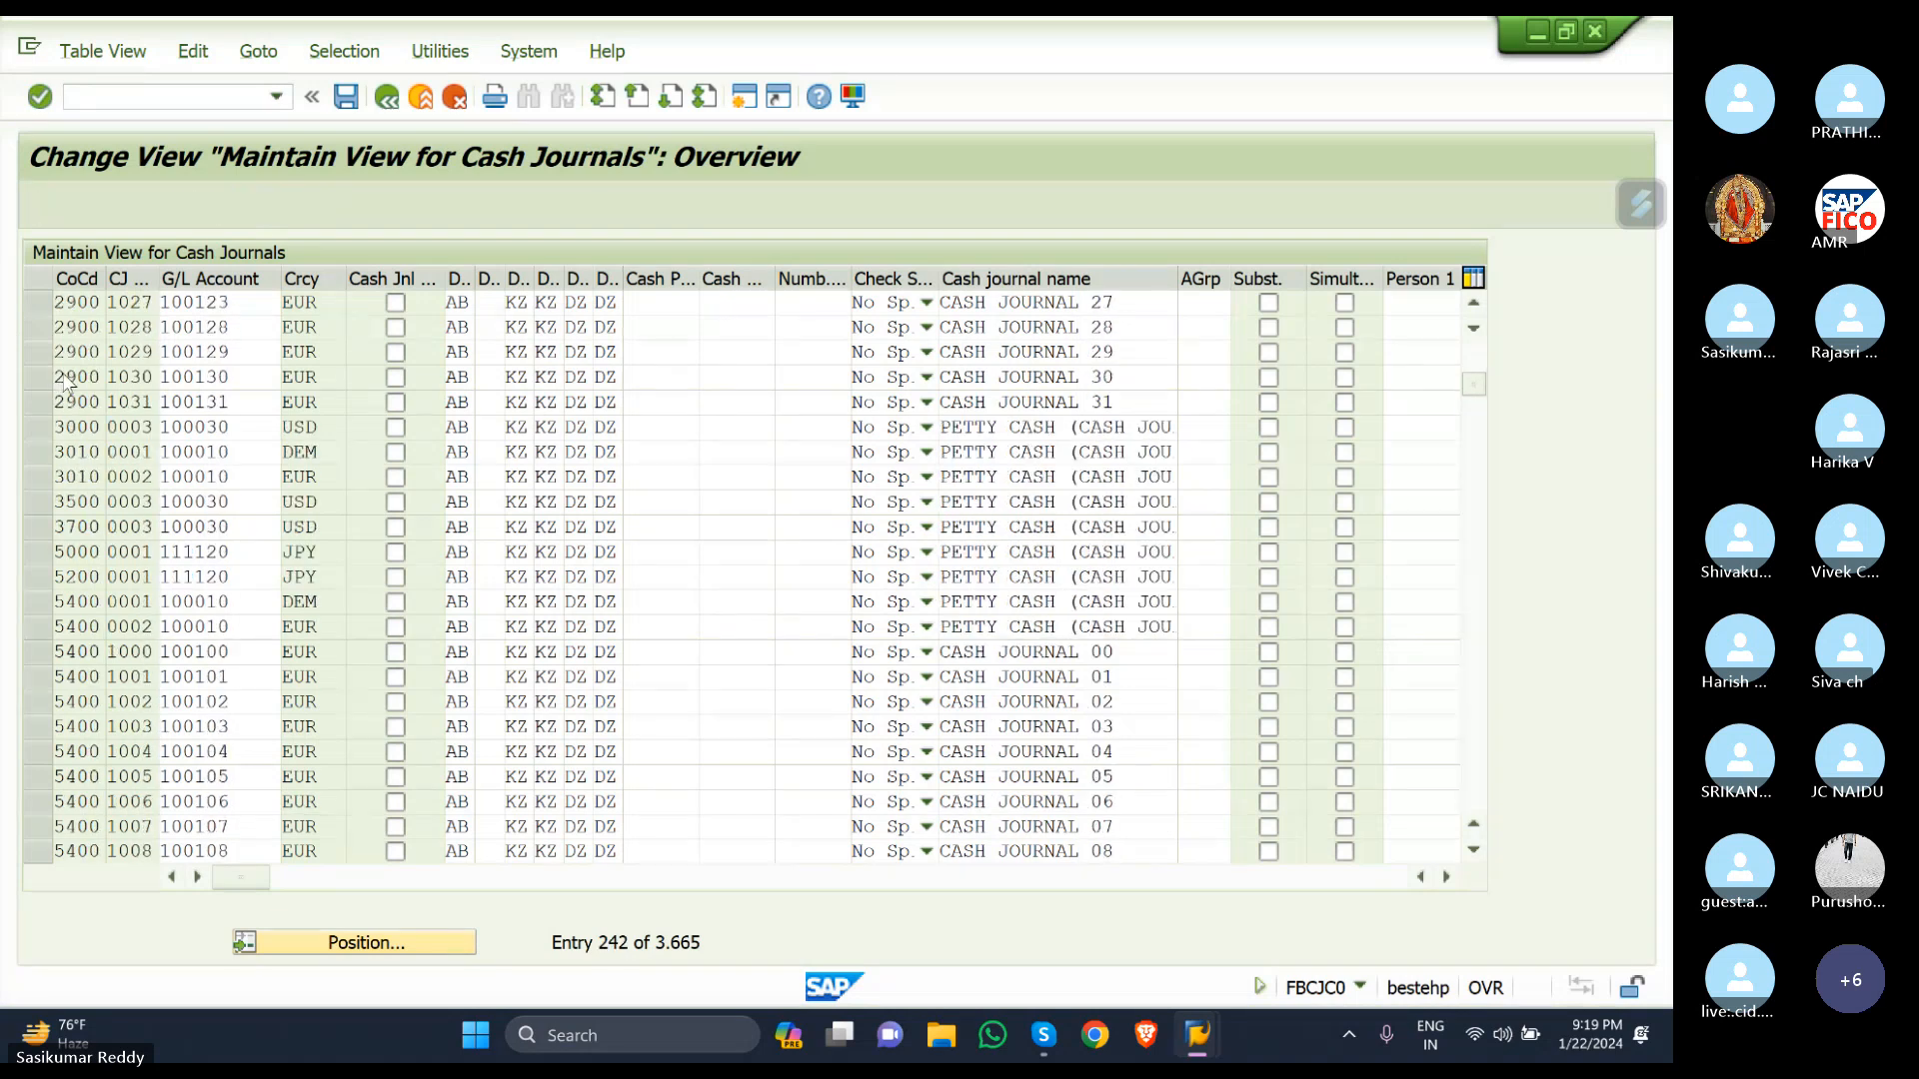
{"action": "scroll", "coordinate": [65, 385], "scroll_direction": "up", "scroll_amount": 20}
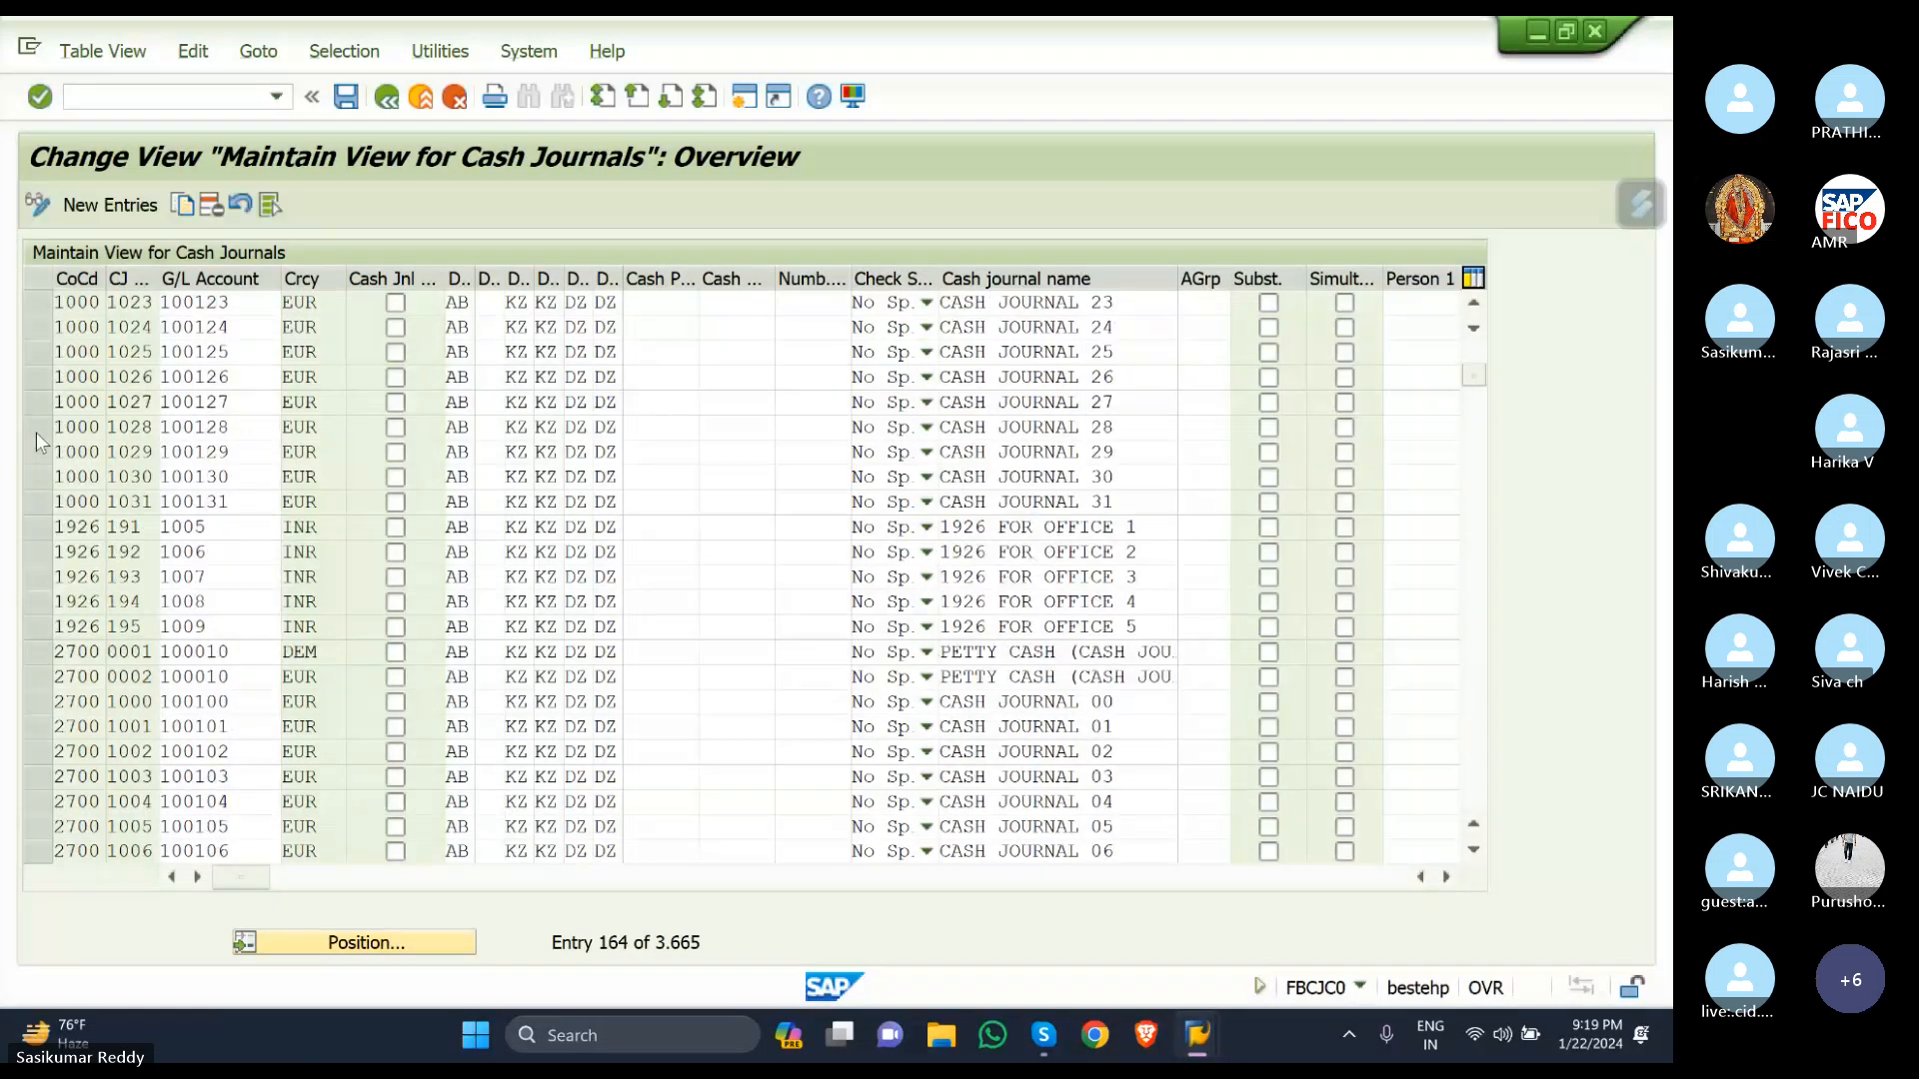
{"action": "scroll", "coordinate": [36, 431], "scroll_direction": "up", "scroll_amount": 13}
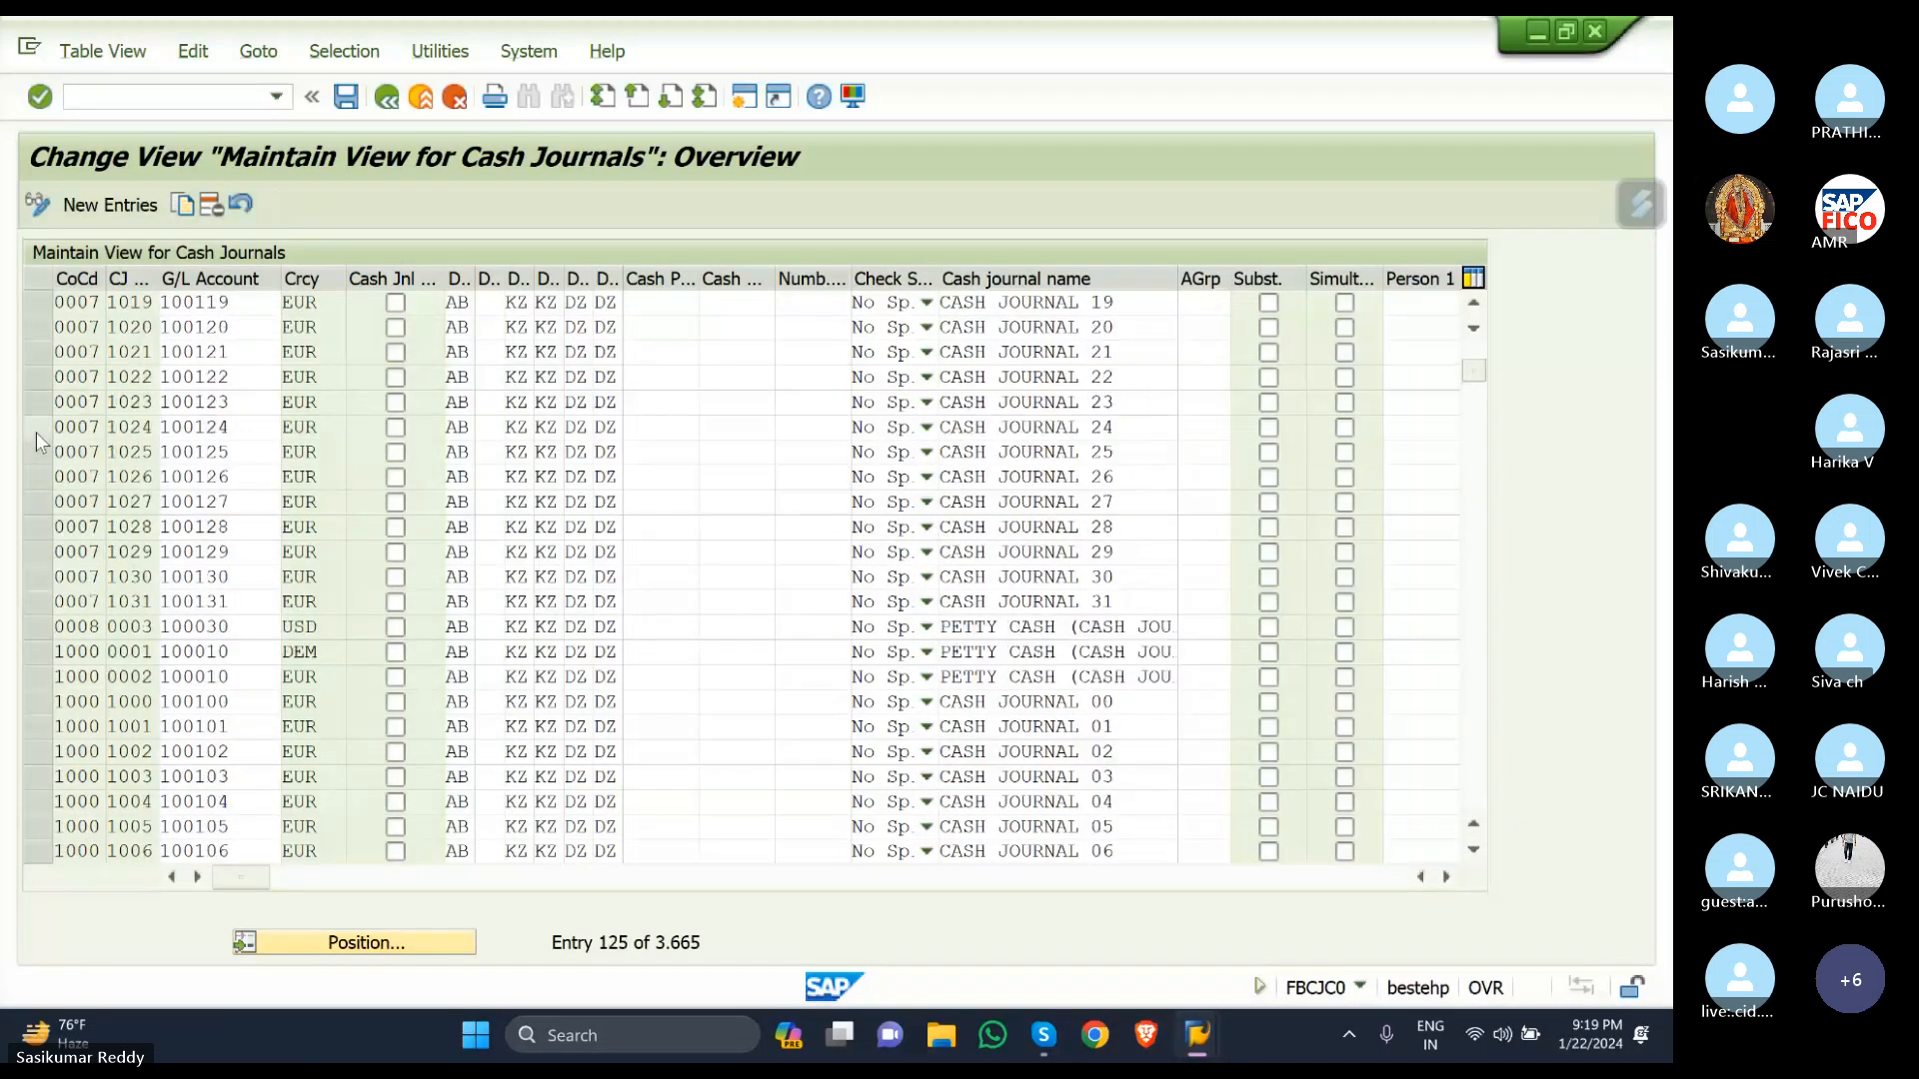
{"action": "scroll", "coordinate": [36, 432], "scroll_direction": "up", "scroll_amount": 7}
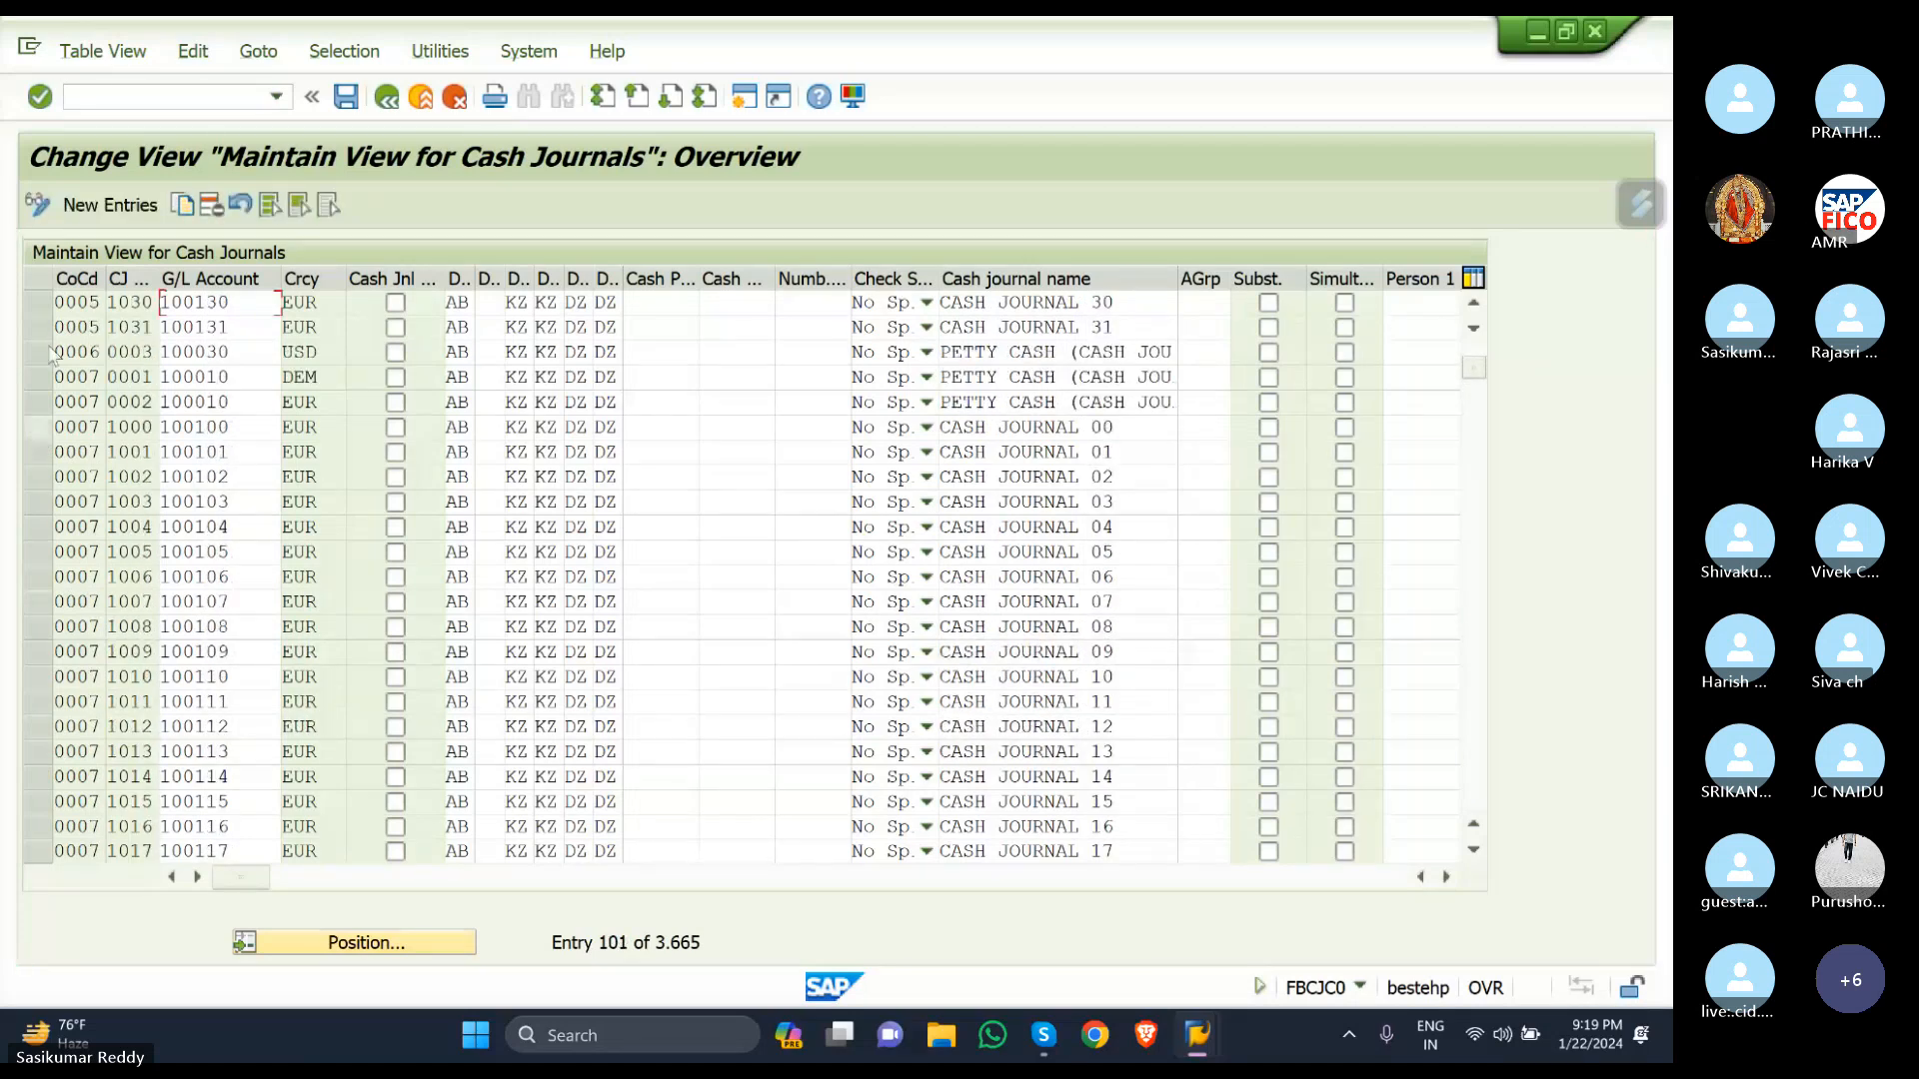
{"action": "scroll", "coordinate": [36, 432], "scroll_direction": "up", "scroll_amount": 5}
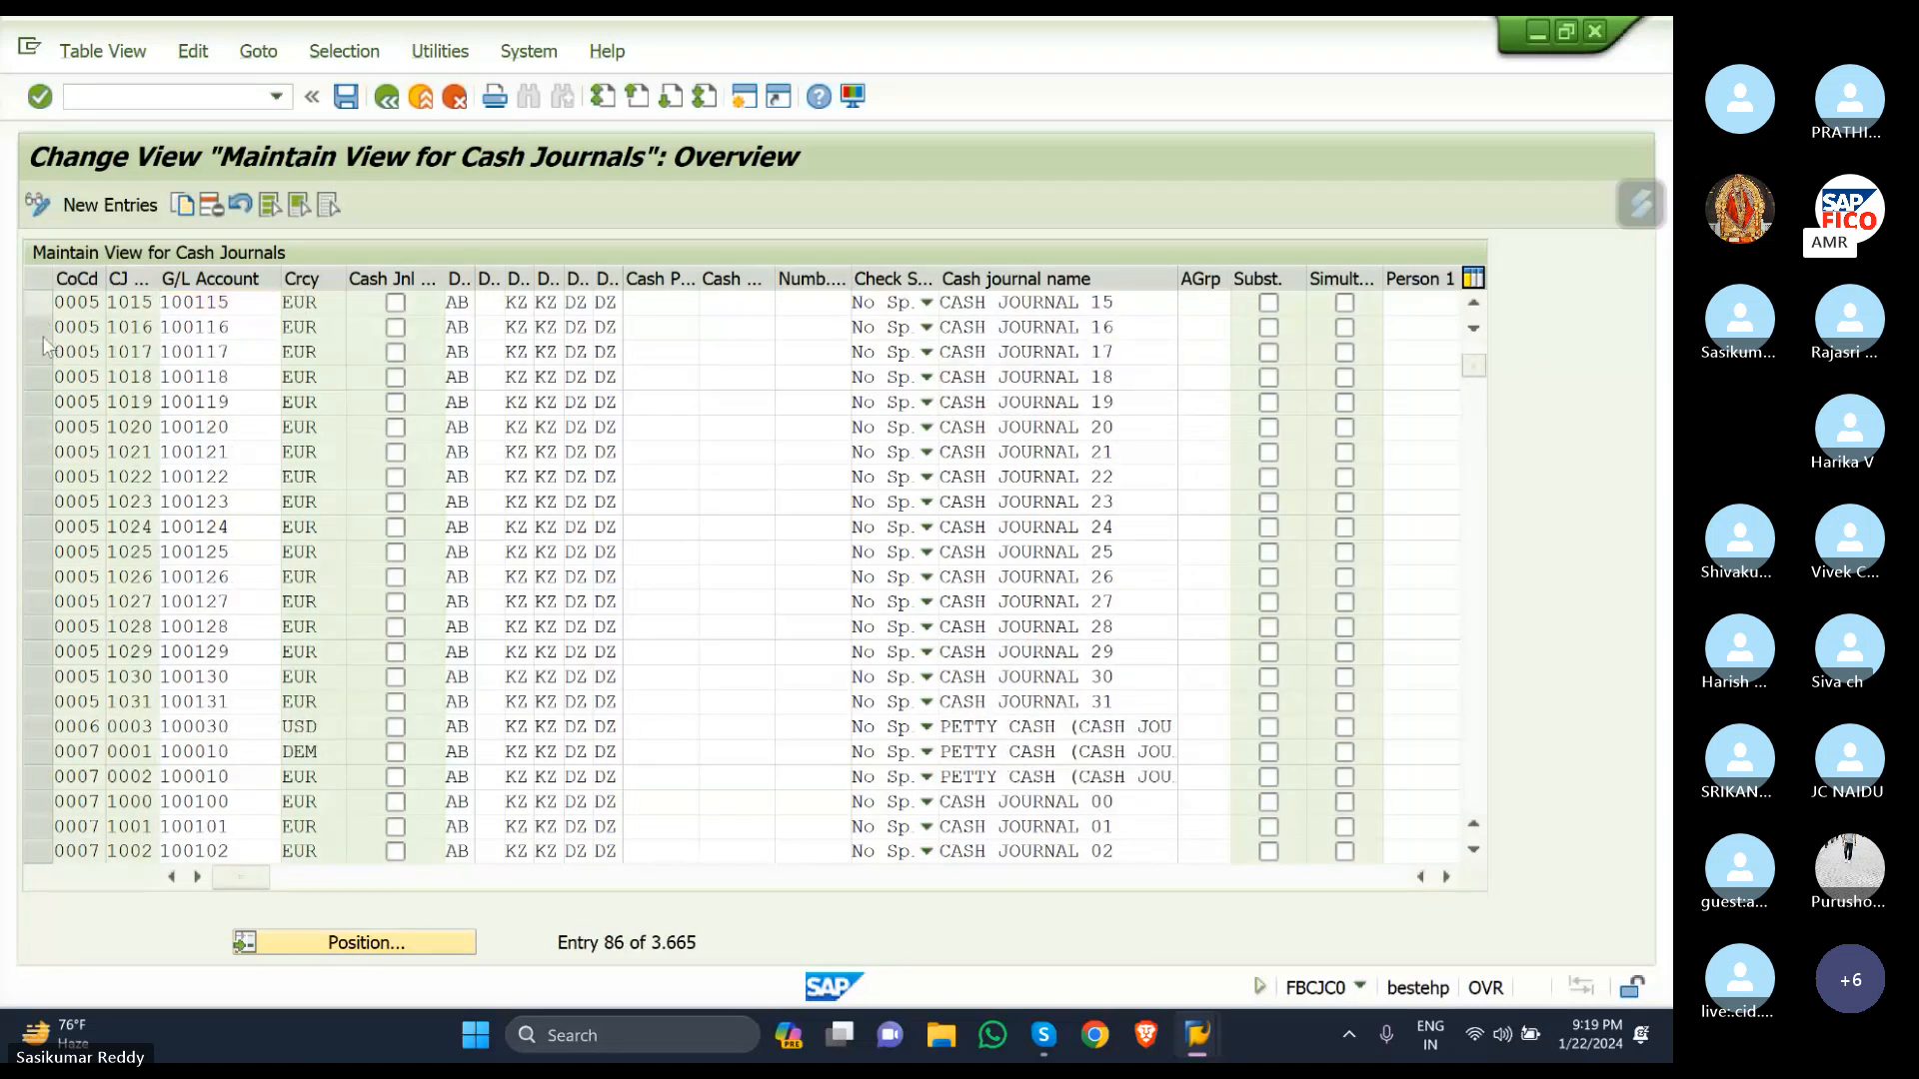
{"action": "scroll", "coordinate": [45, 440], "scroll_direction": "up", "scroll_amount": 1}
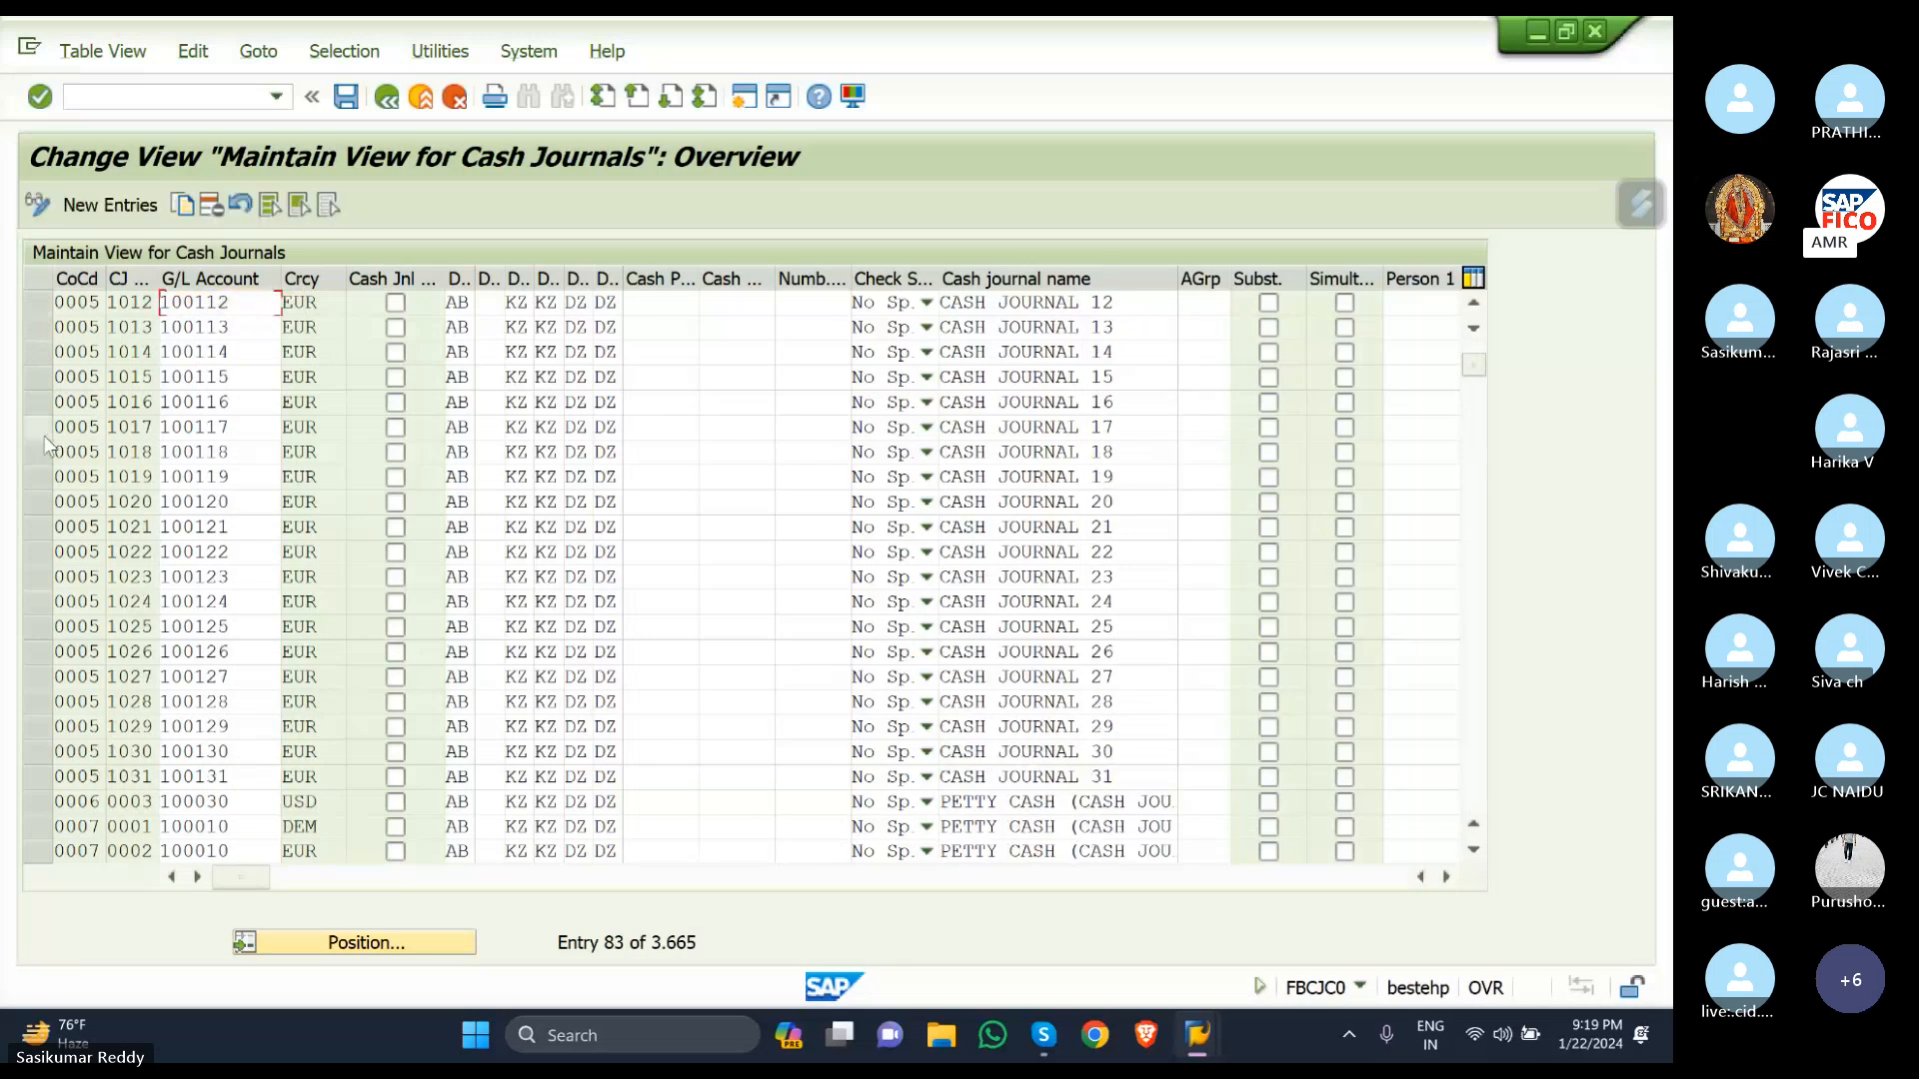
{"action": "scroll", "coordinate": [45, 440], "scroll_direction": "up", "scroll_amount": 2}
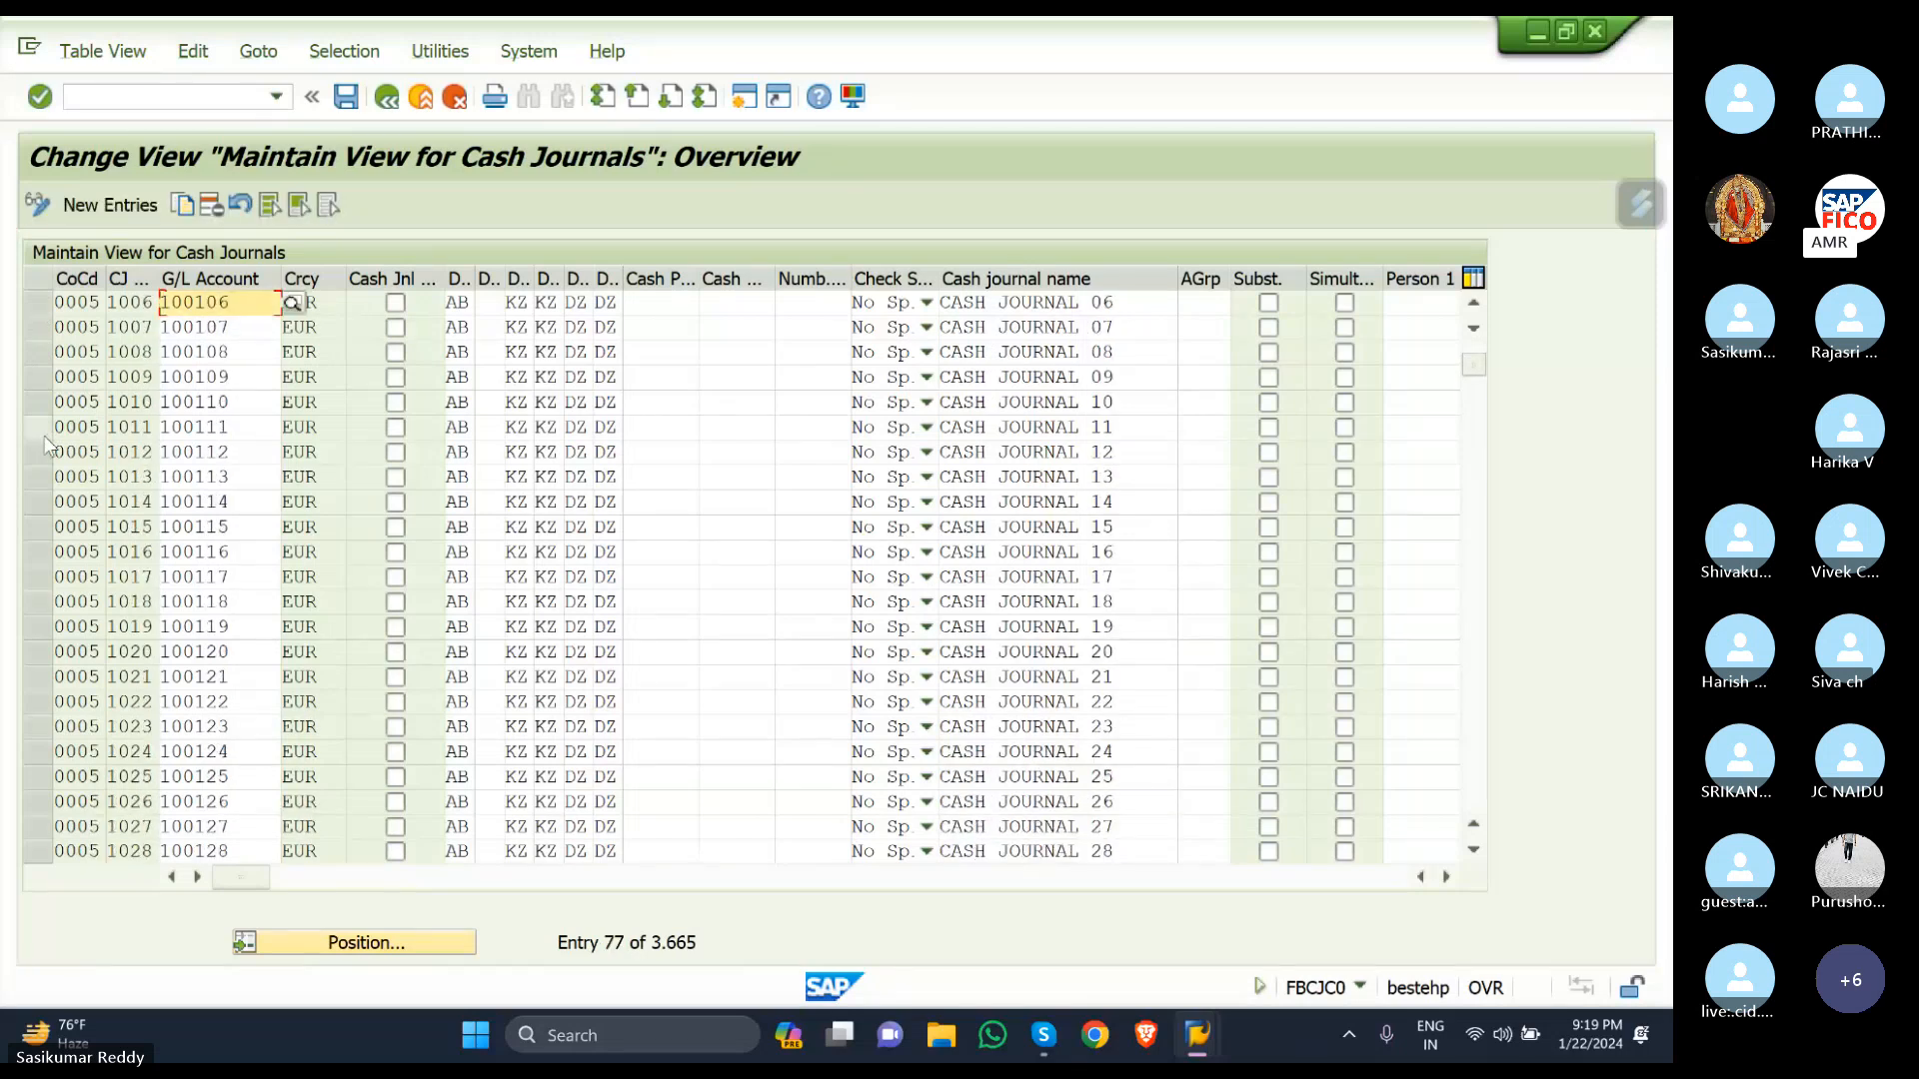
{"action": "scroll", "coordinate": [45, 440], "scroll_direction": "up", "scroll_amount": 1}
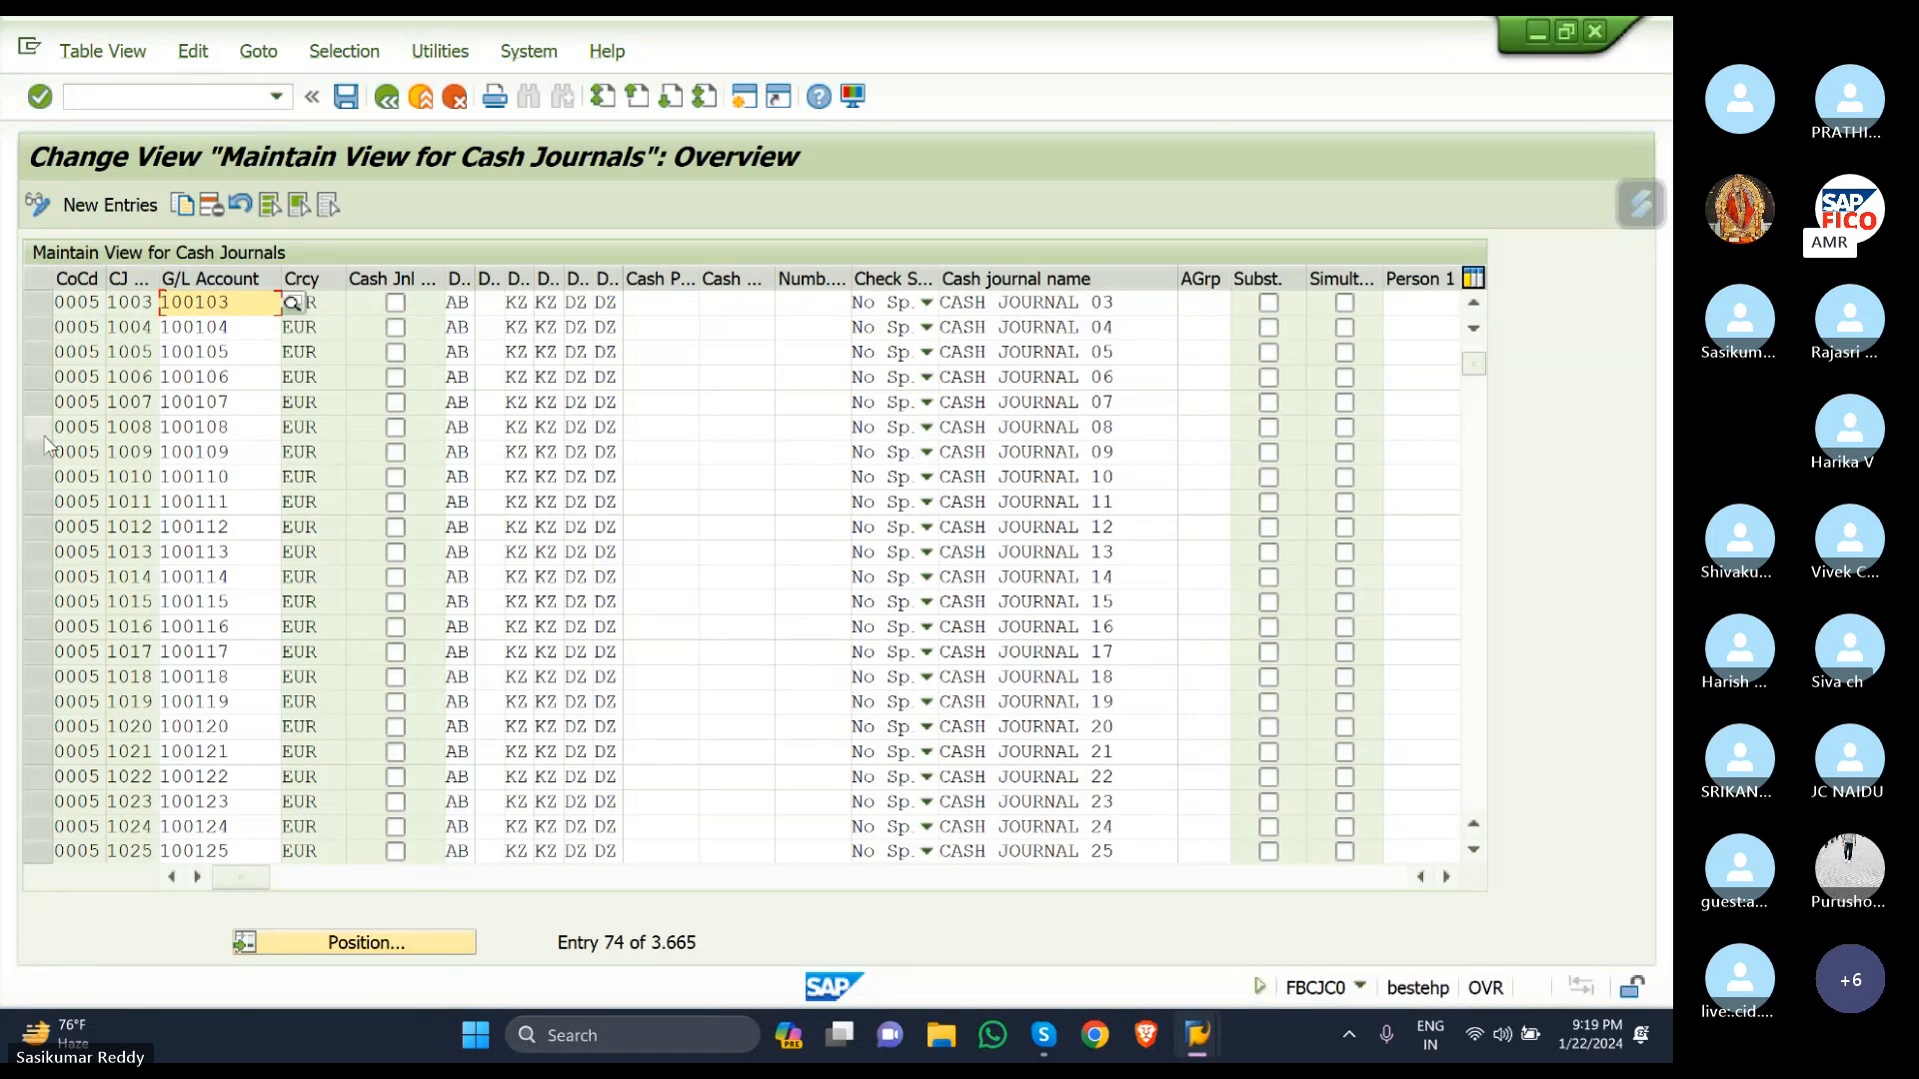
{"action": "scroll", "coordinate": [45, 445], "scroll_direction": "up", "scroll_amount": 1}
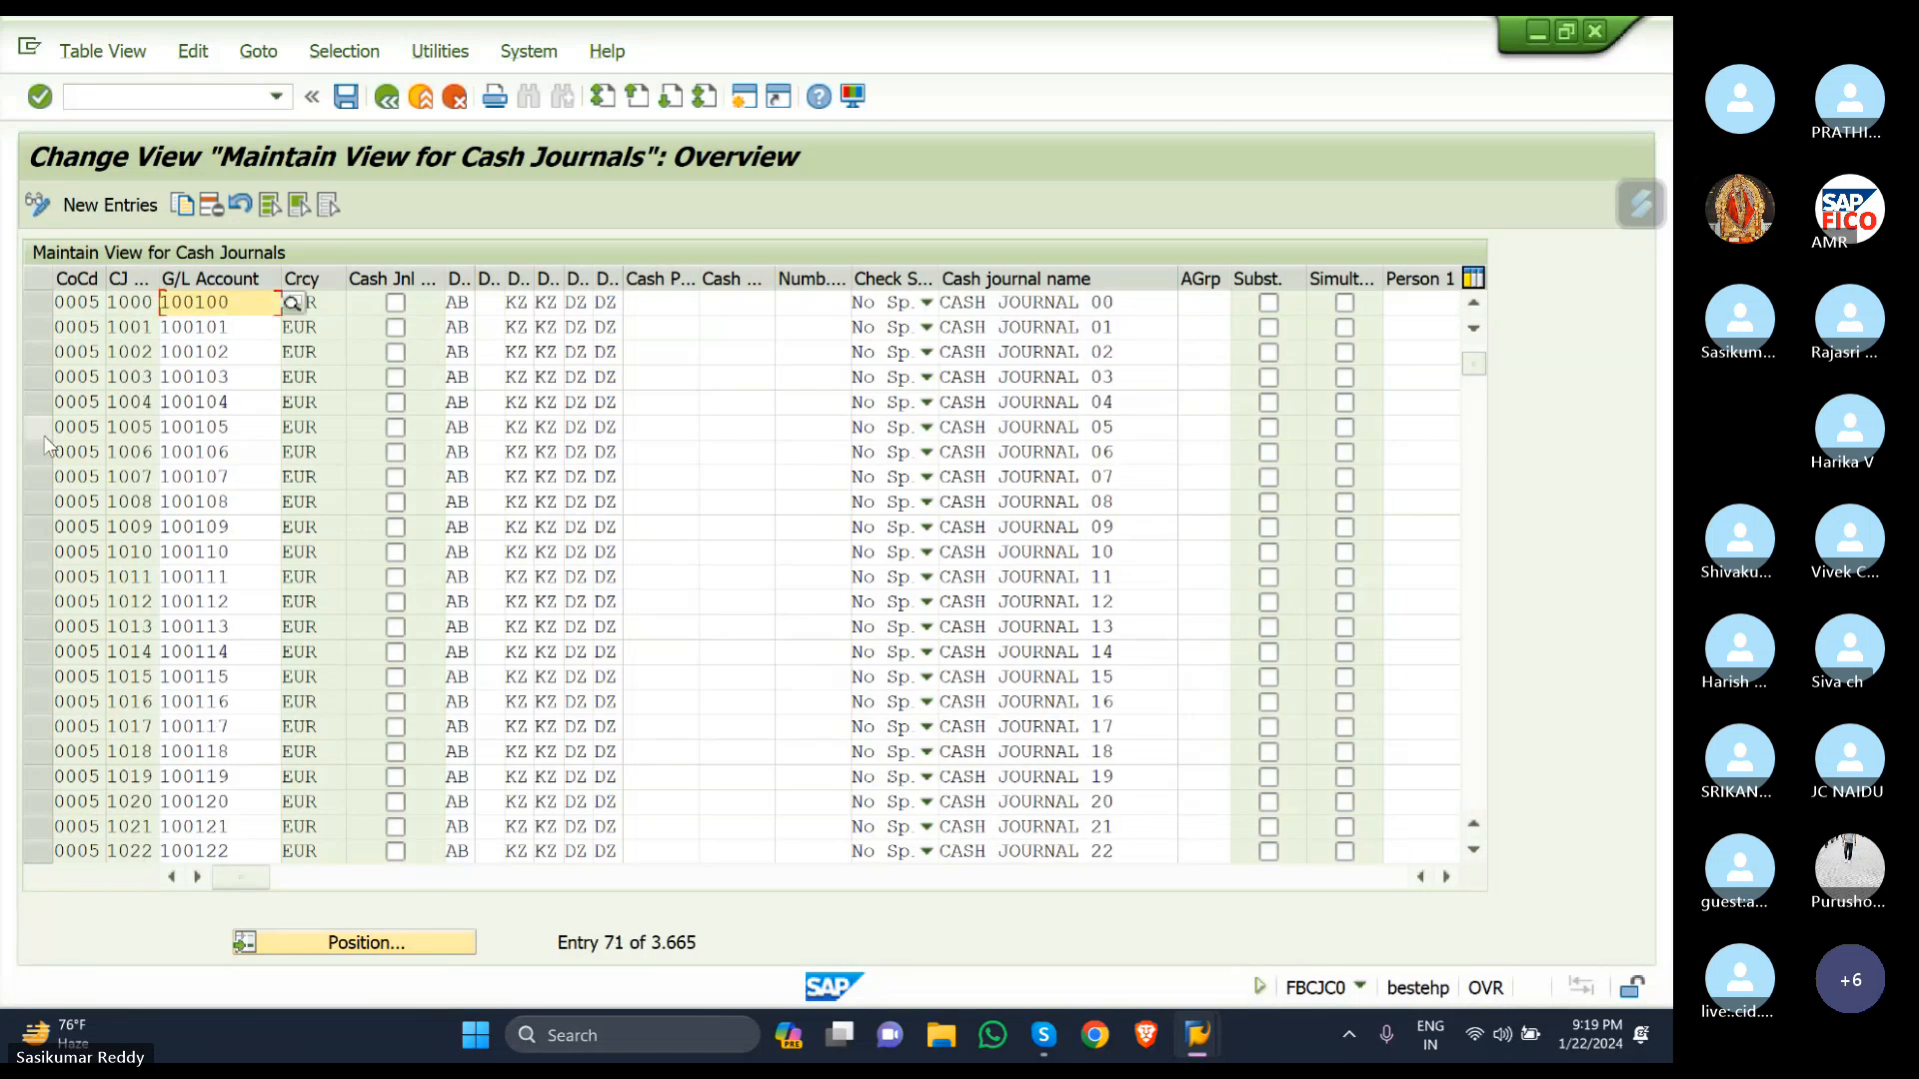
{"action": "scroll", "coordinate": [45, 445], "scroll_direction": "up", "scroll_amount": 1}
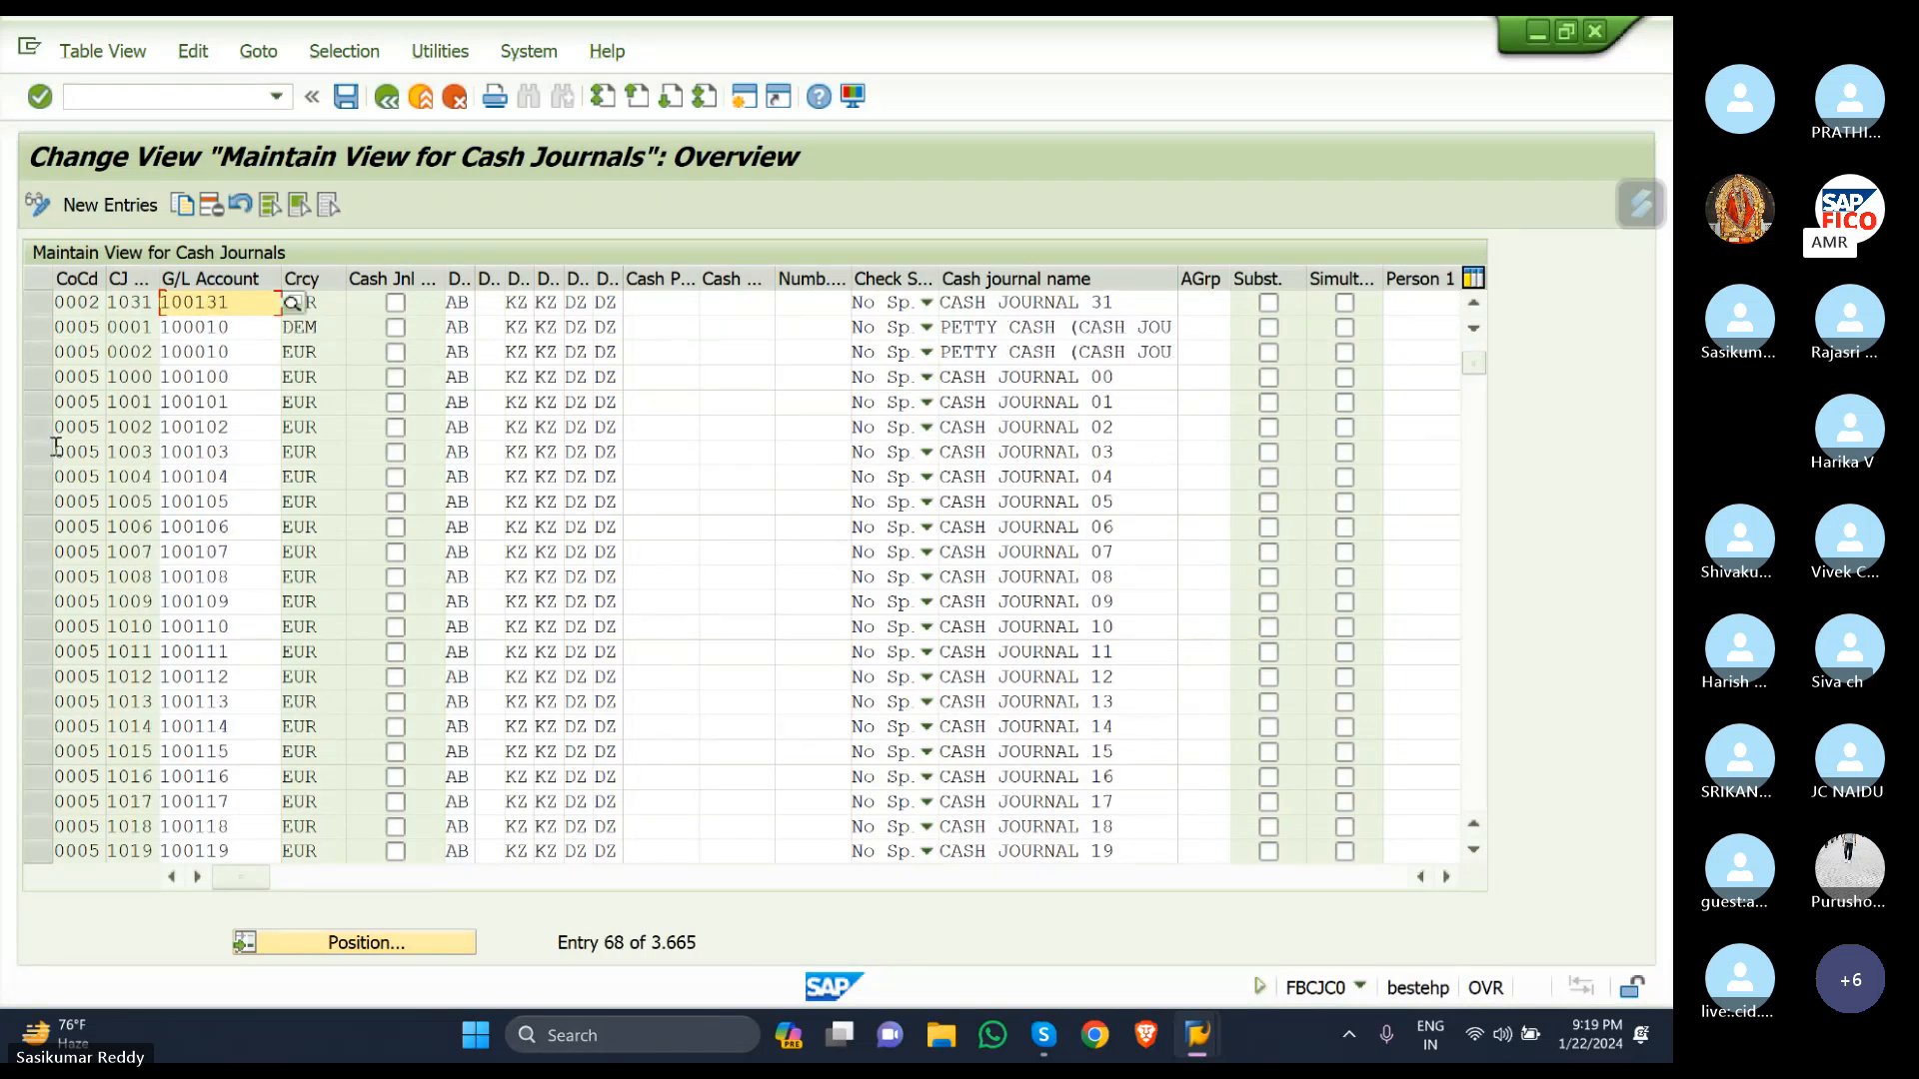
Copy the EUR petty cash entry of company code 0005, cash journal 0002, as the template for a new cash journal.
{"action": "left_click", "coordinate": [37, 352]}
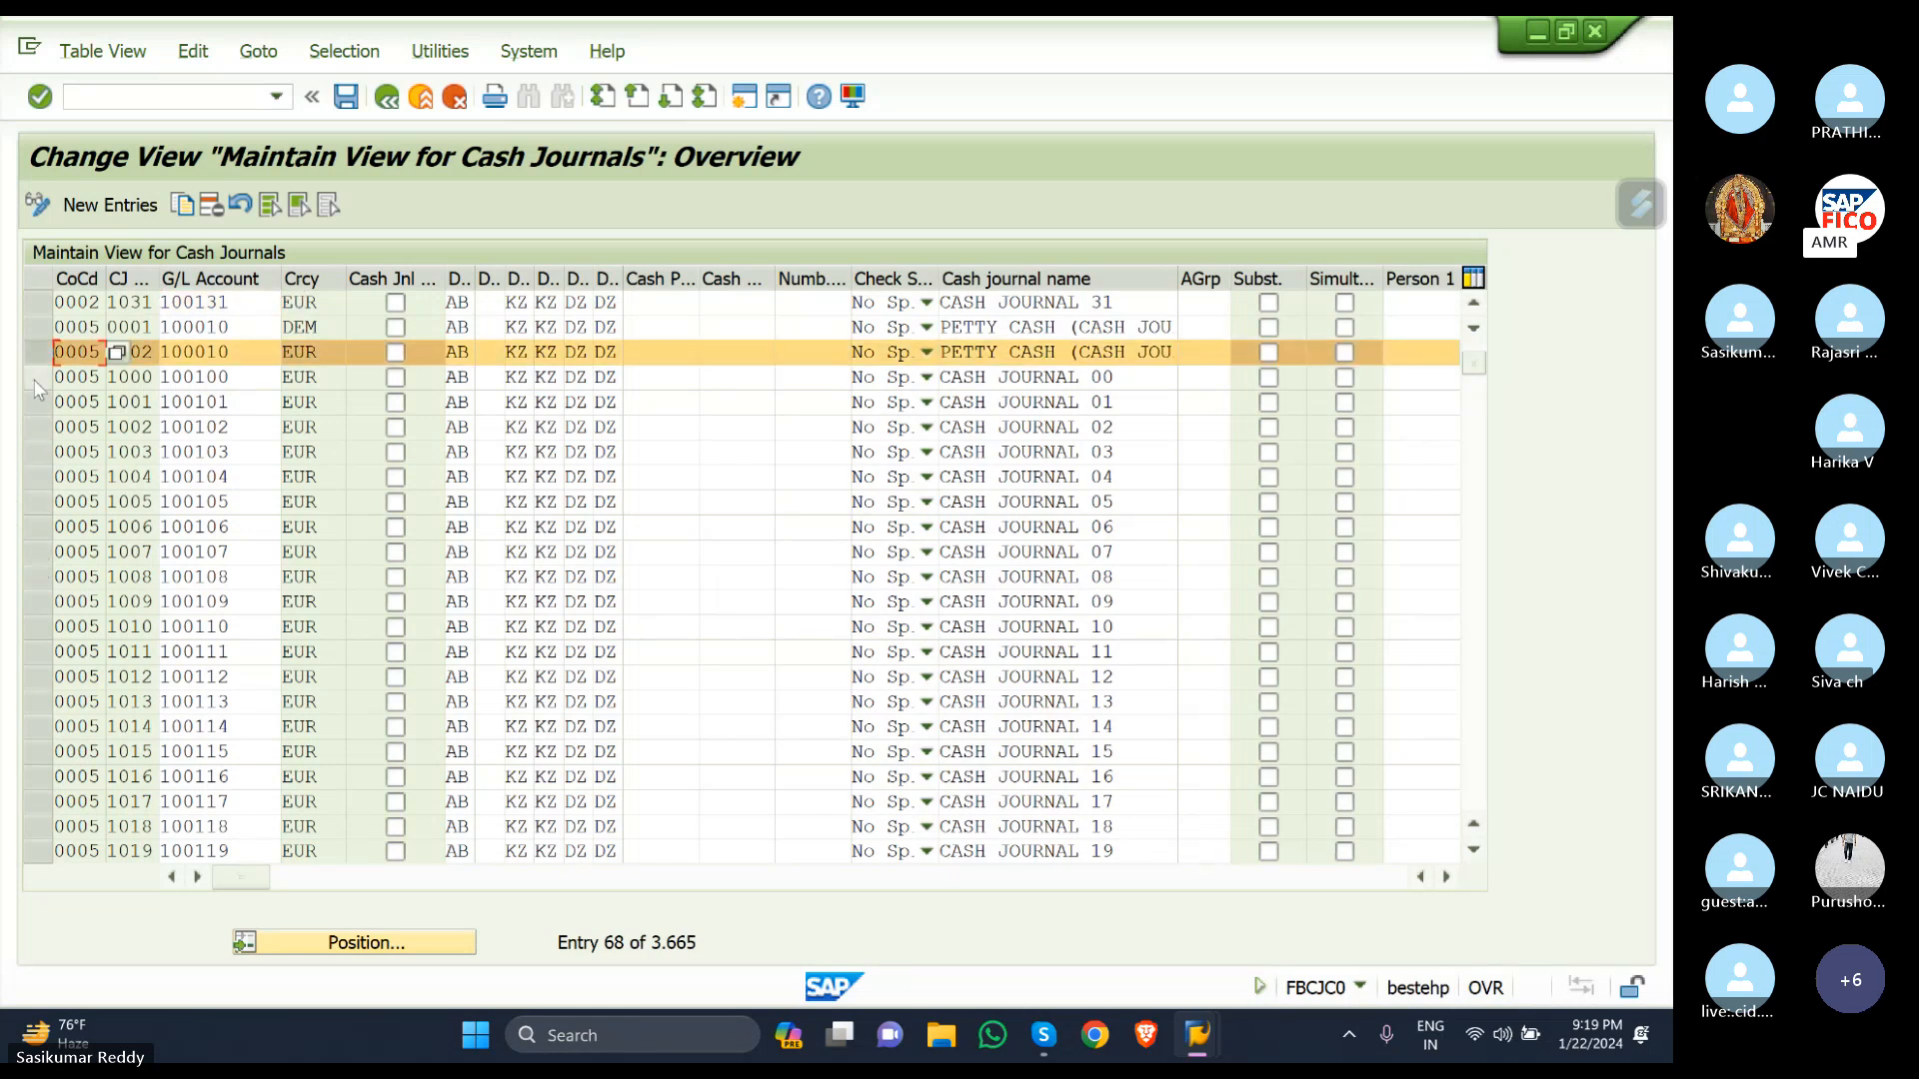
{"action": "left_click", "coordinate": [38, 378]}
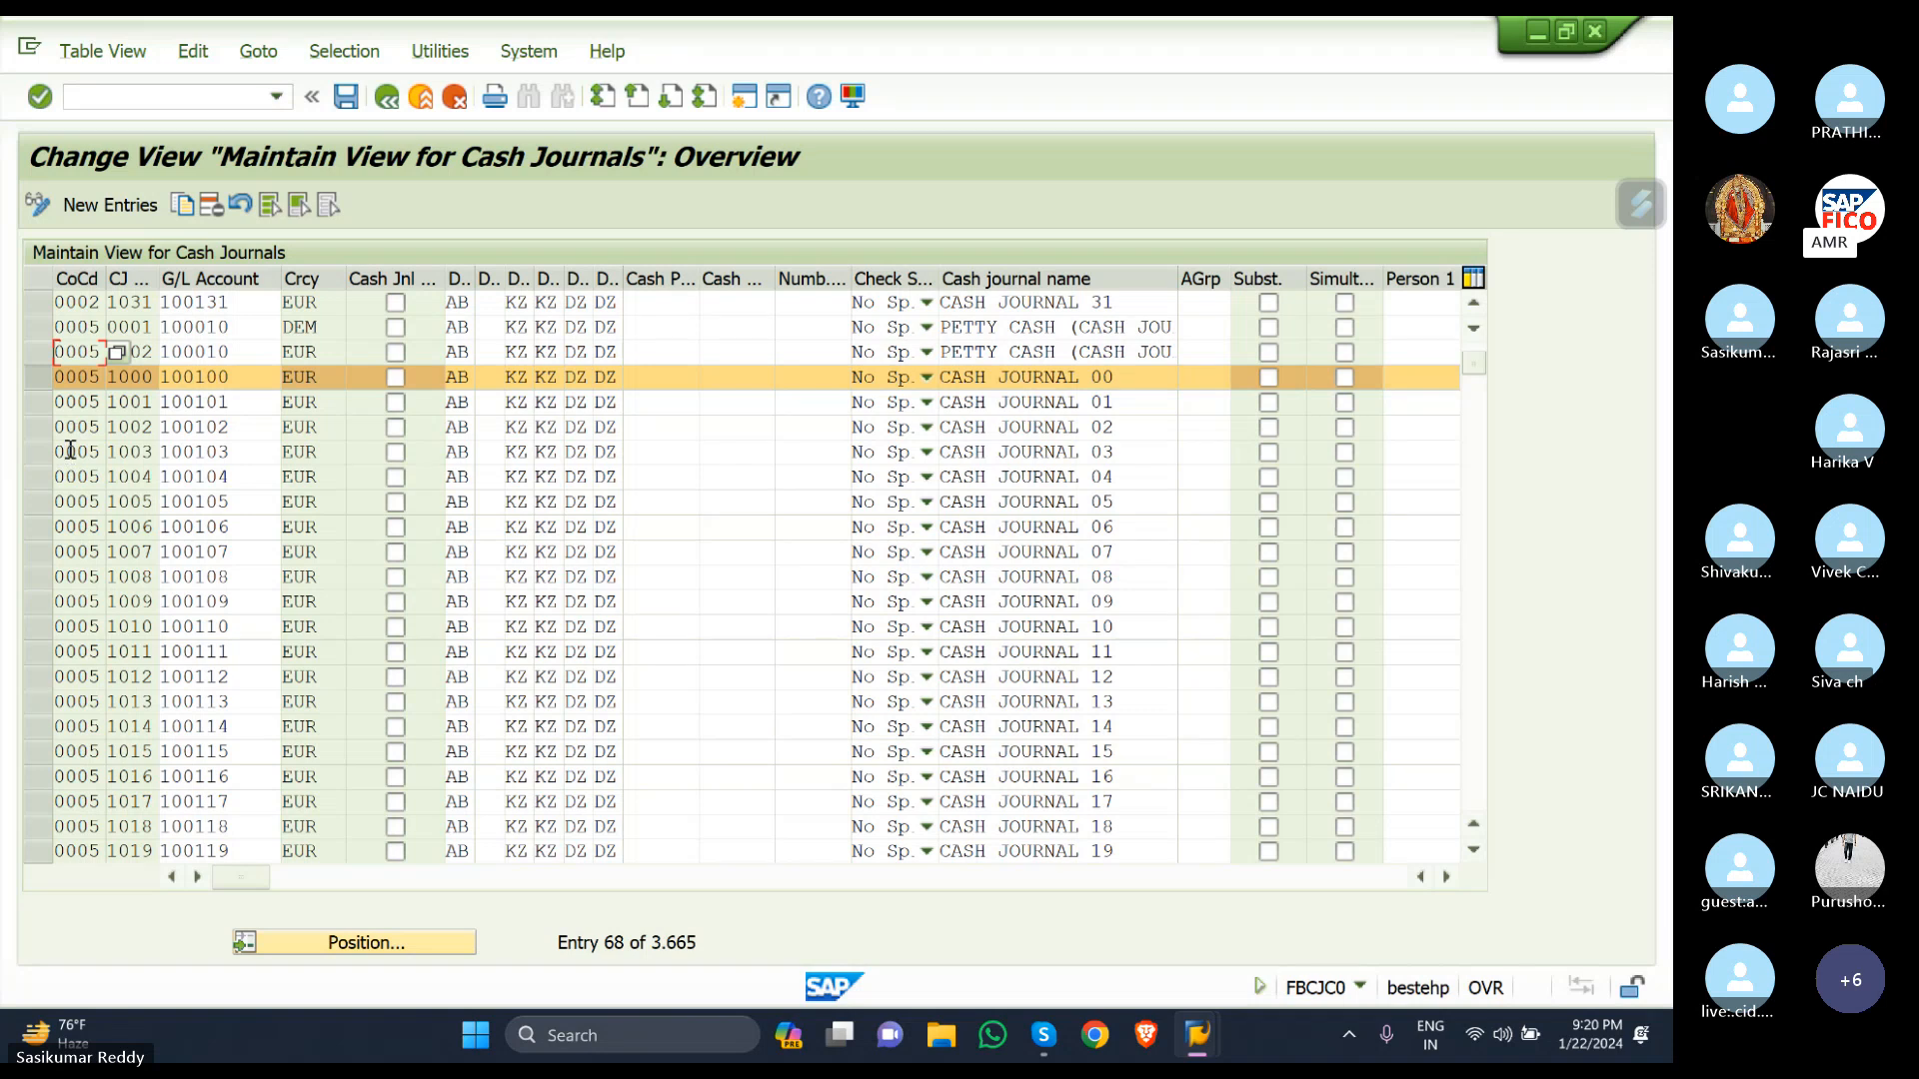
{"action": "left_click", "coordinate": [95, 379]}
{"action": "left_click", "coordinate": [40, 352]}
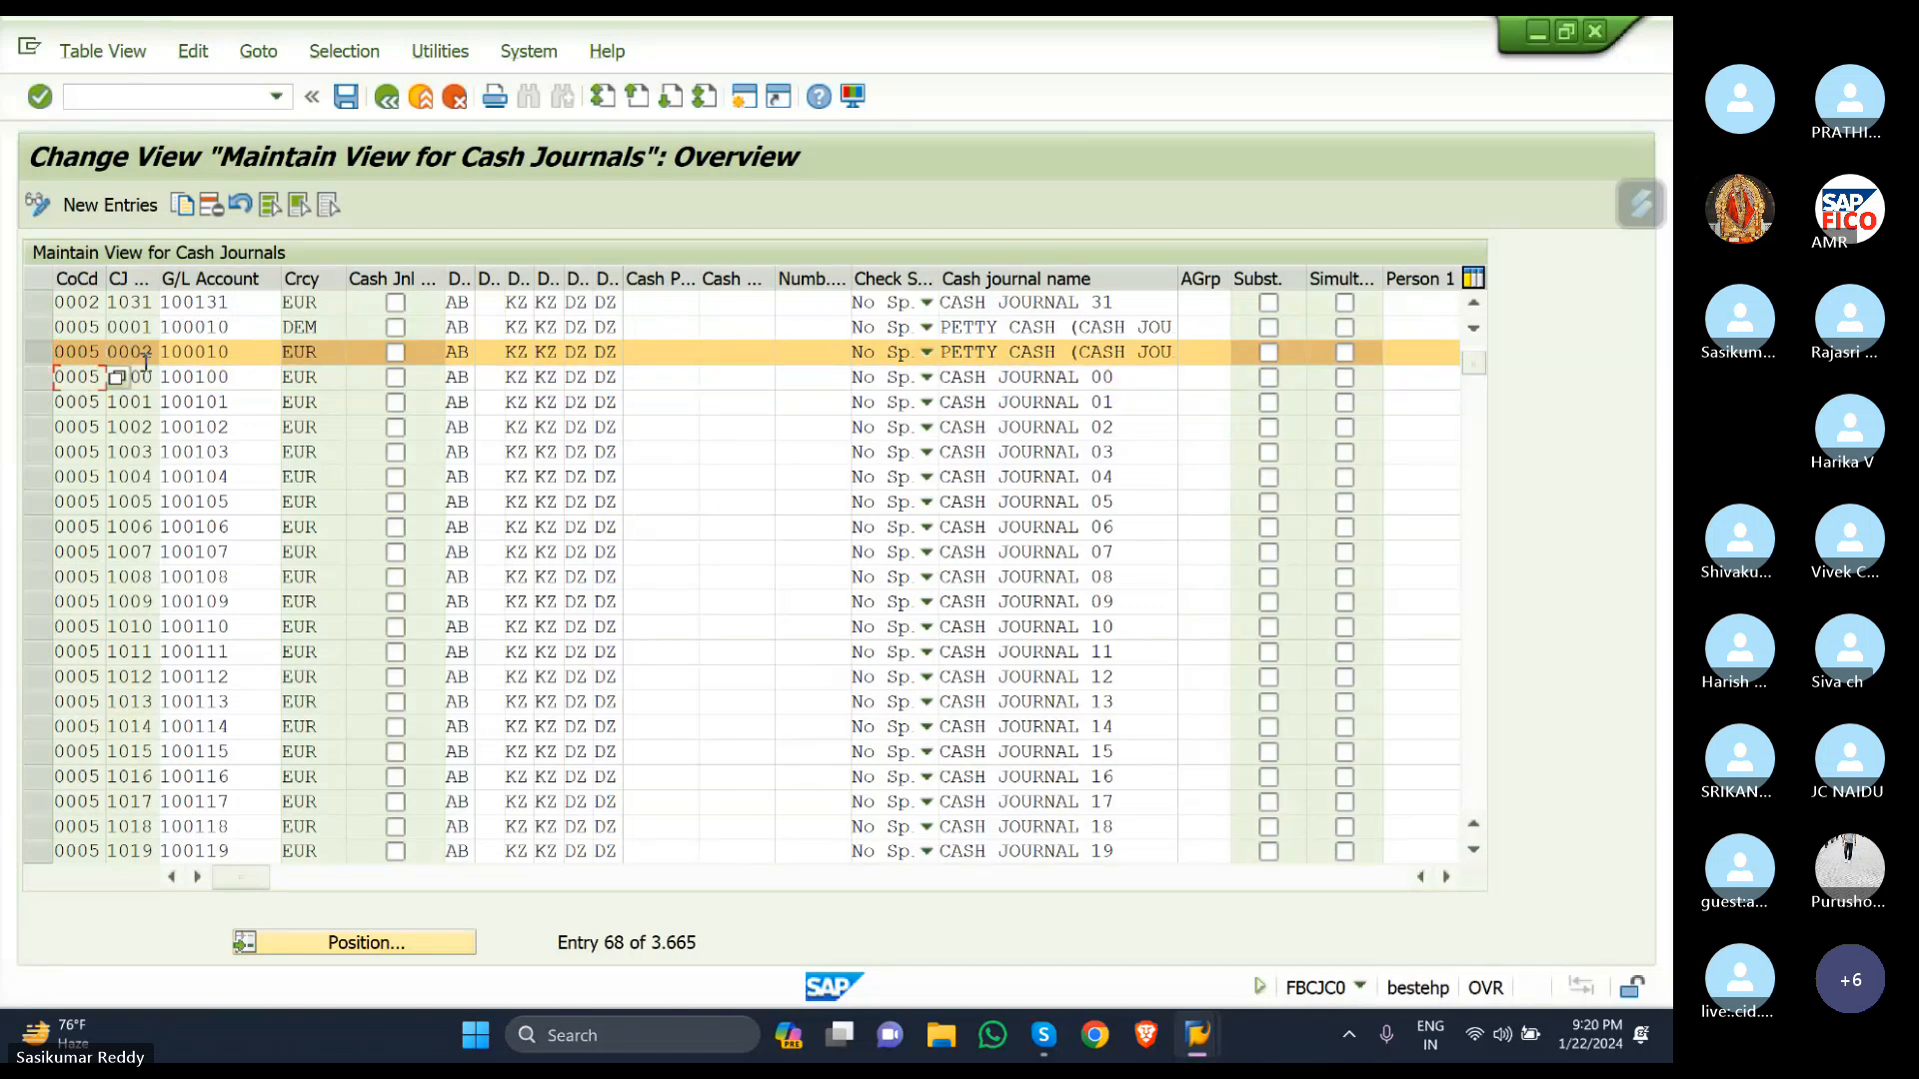
{"action": "left_click", "coordinate": [180, 204]}
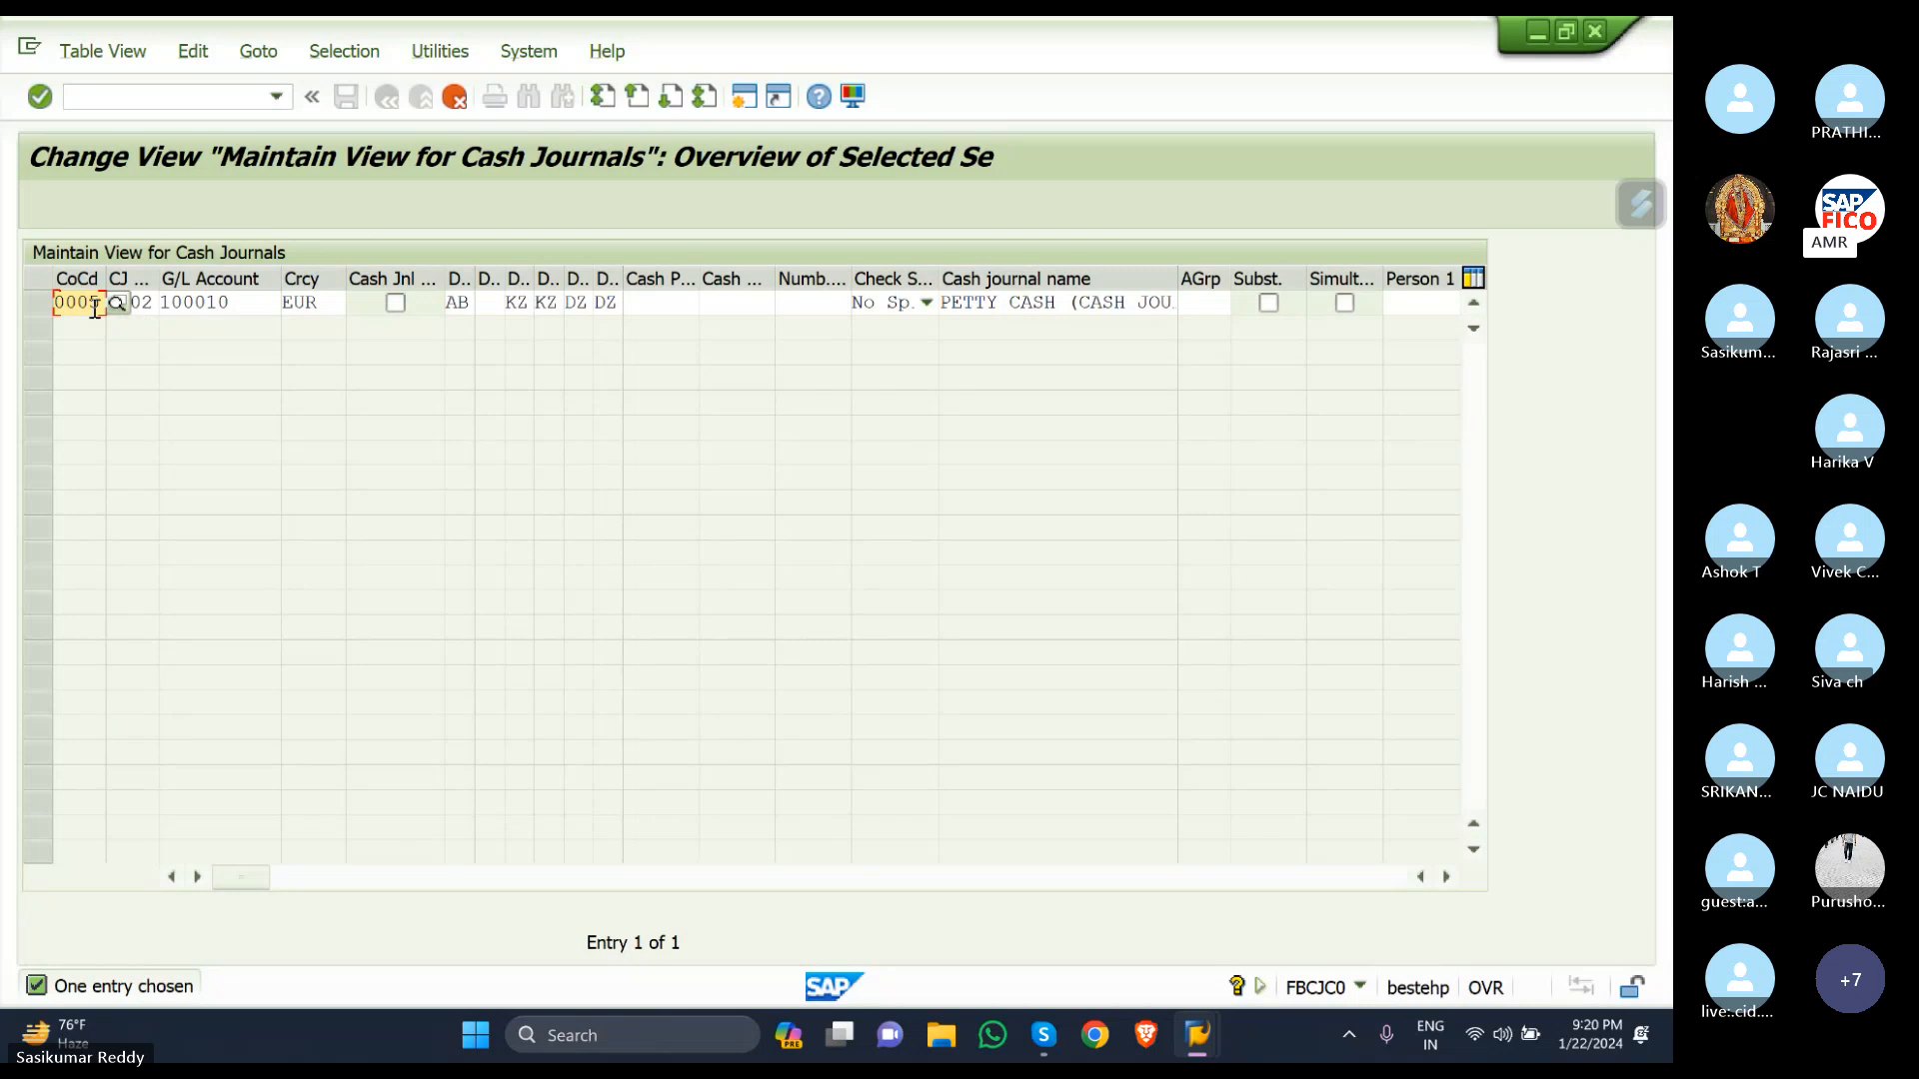
Assign the copied cash journal entry to company code SKR1 with cash journal number 0001.
{"action": "key", "text": "BackSpace"}
{"action": "key", "text": "BackSpace"}
{"action": "key", "text": "BackSpace"}
{"action": "key", "text": "BackSpace"}
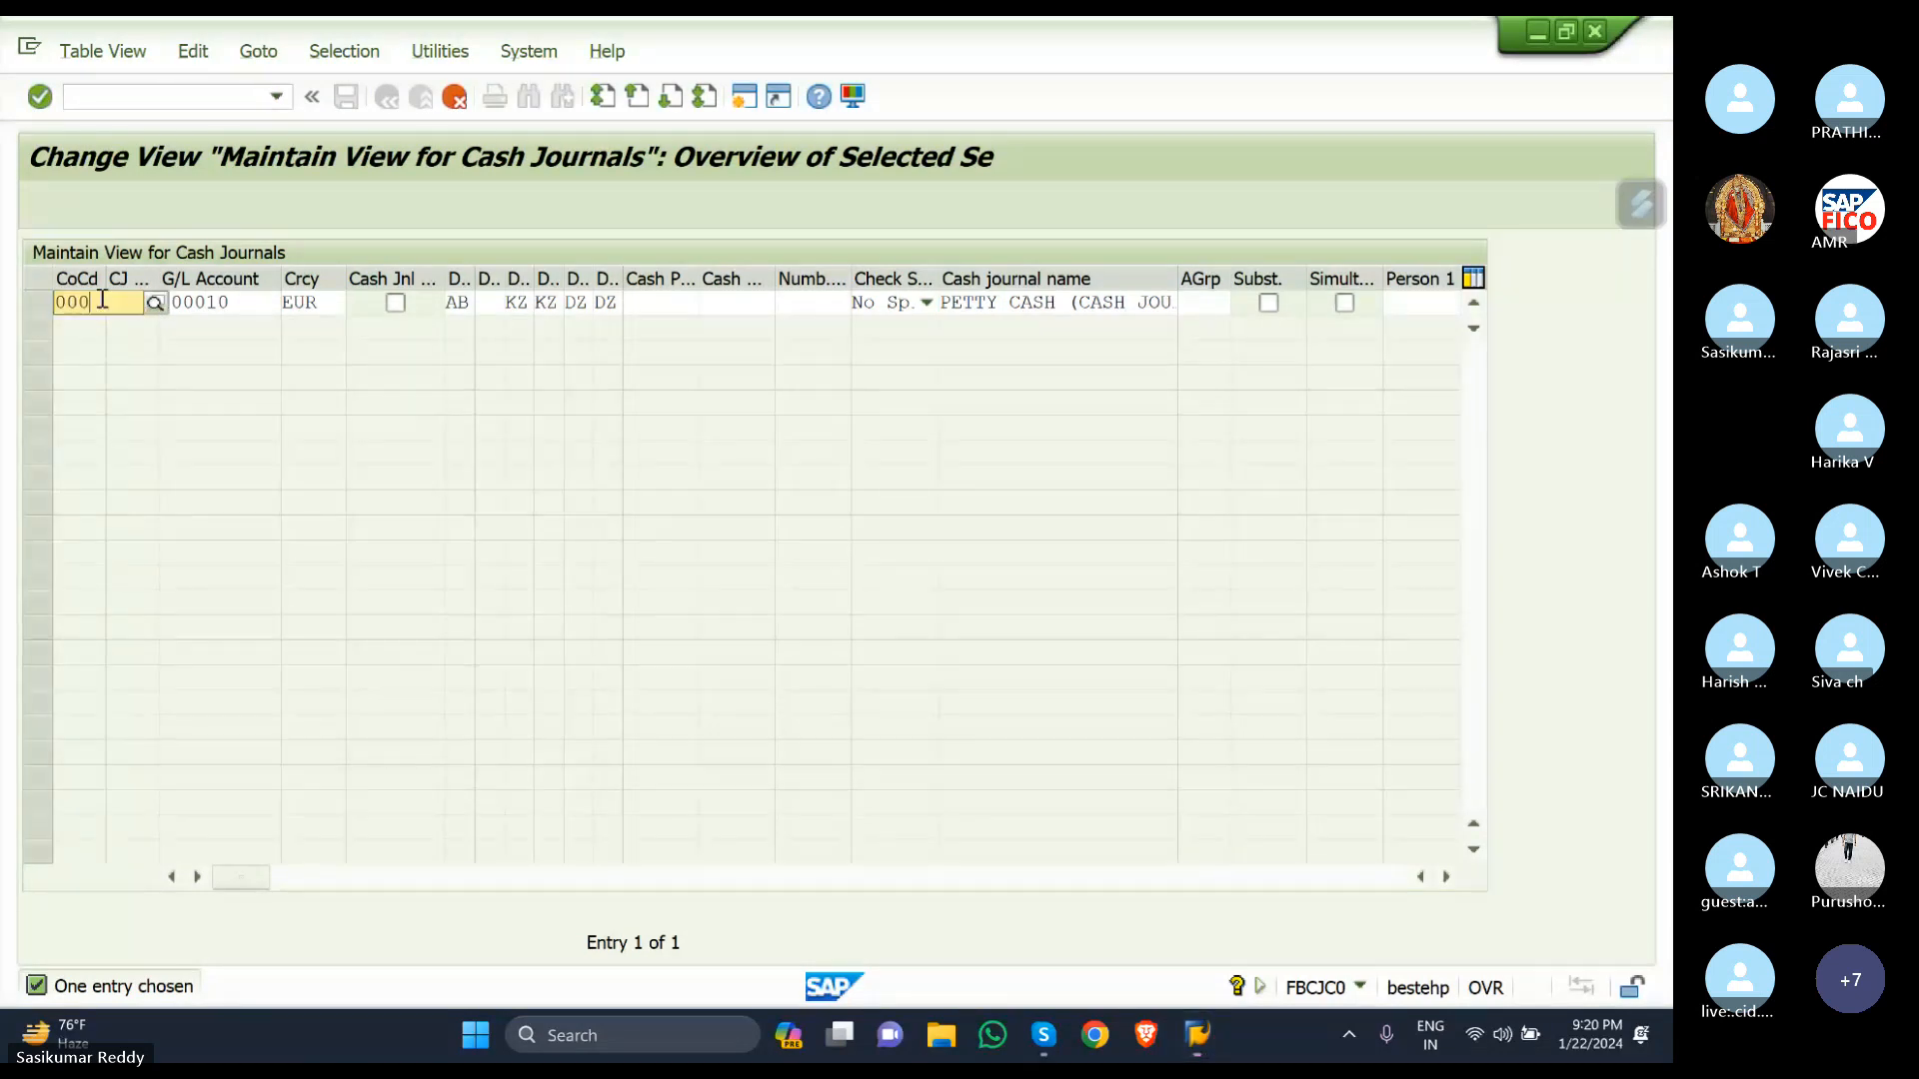
{"action": "type", "text": "SKR1"}
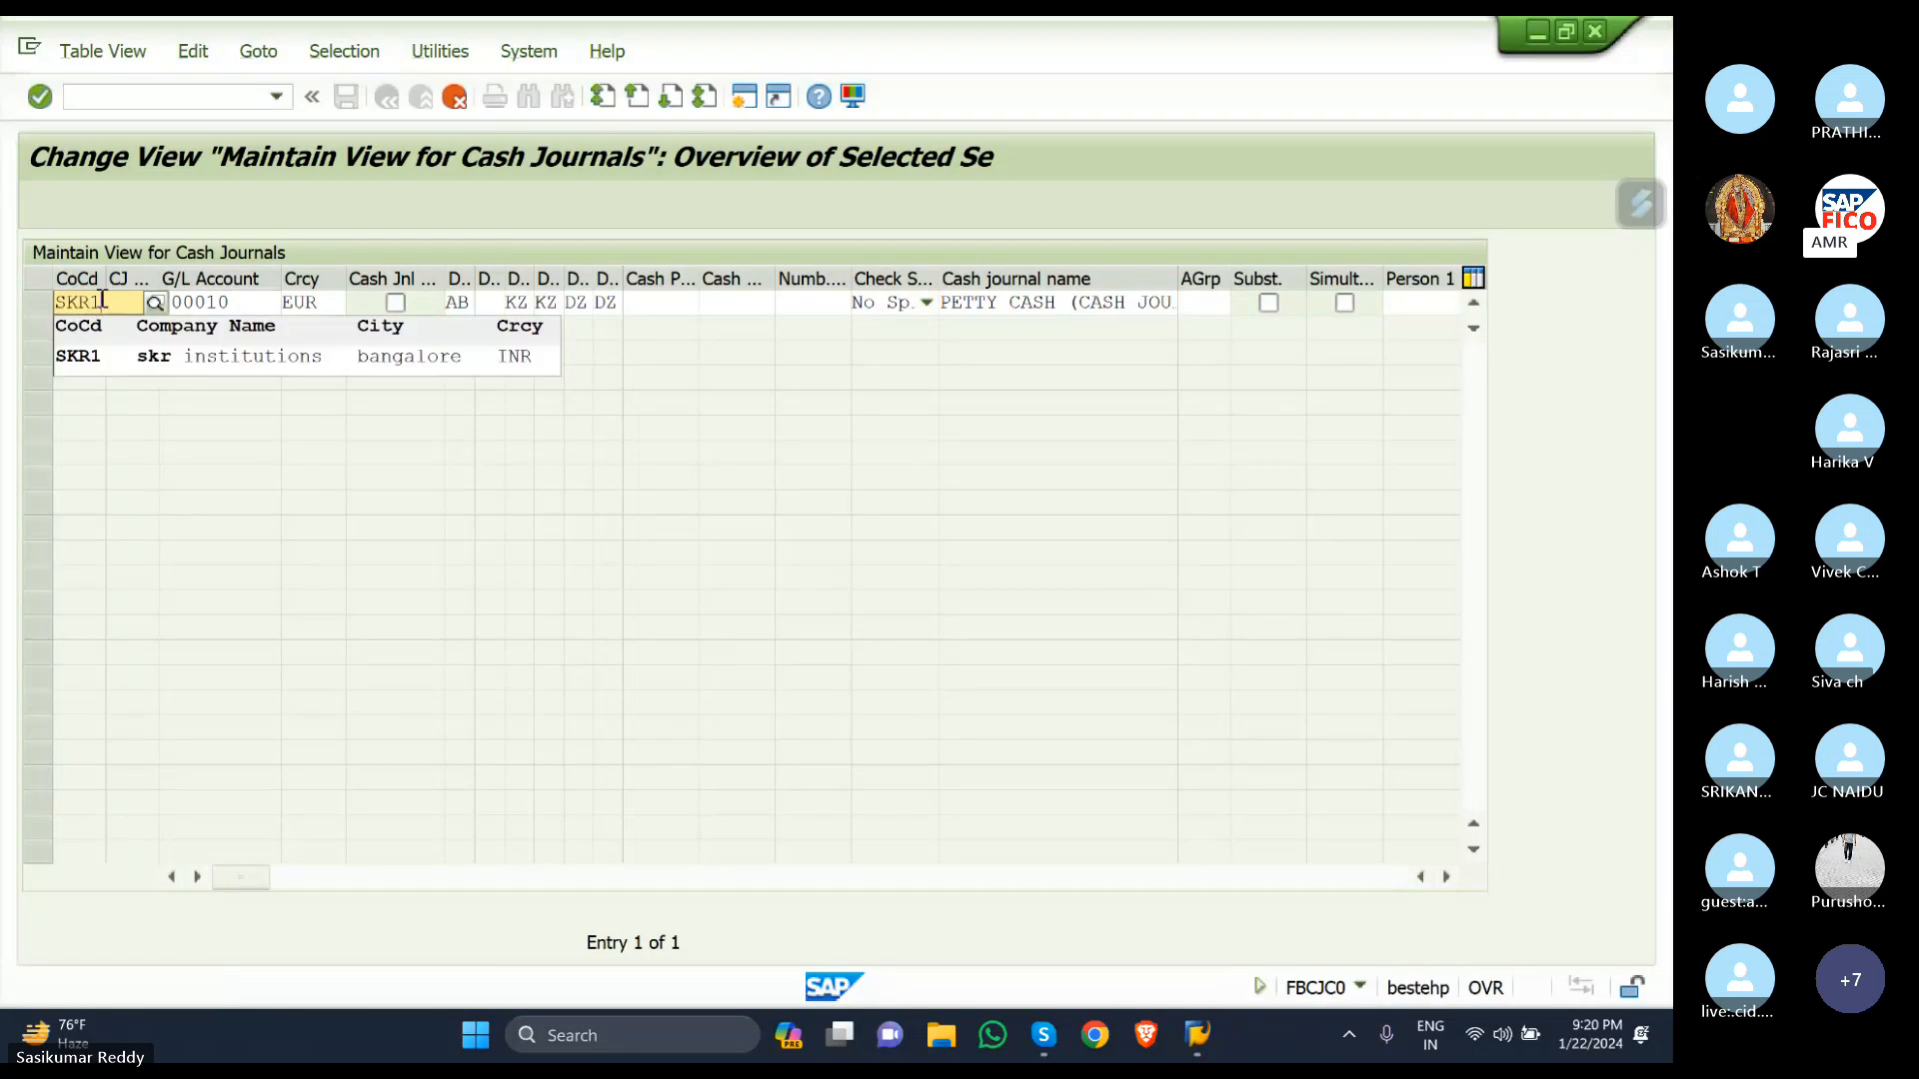
{"action": "left_click", "coordinate": [128, 351]}
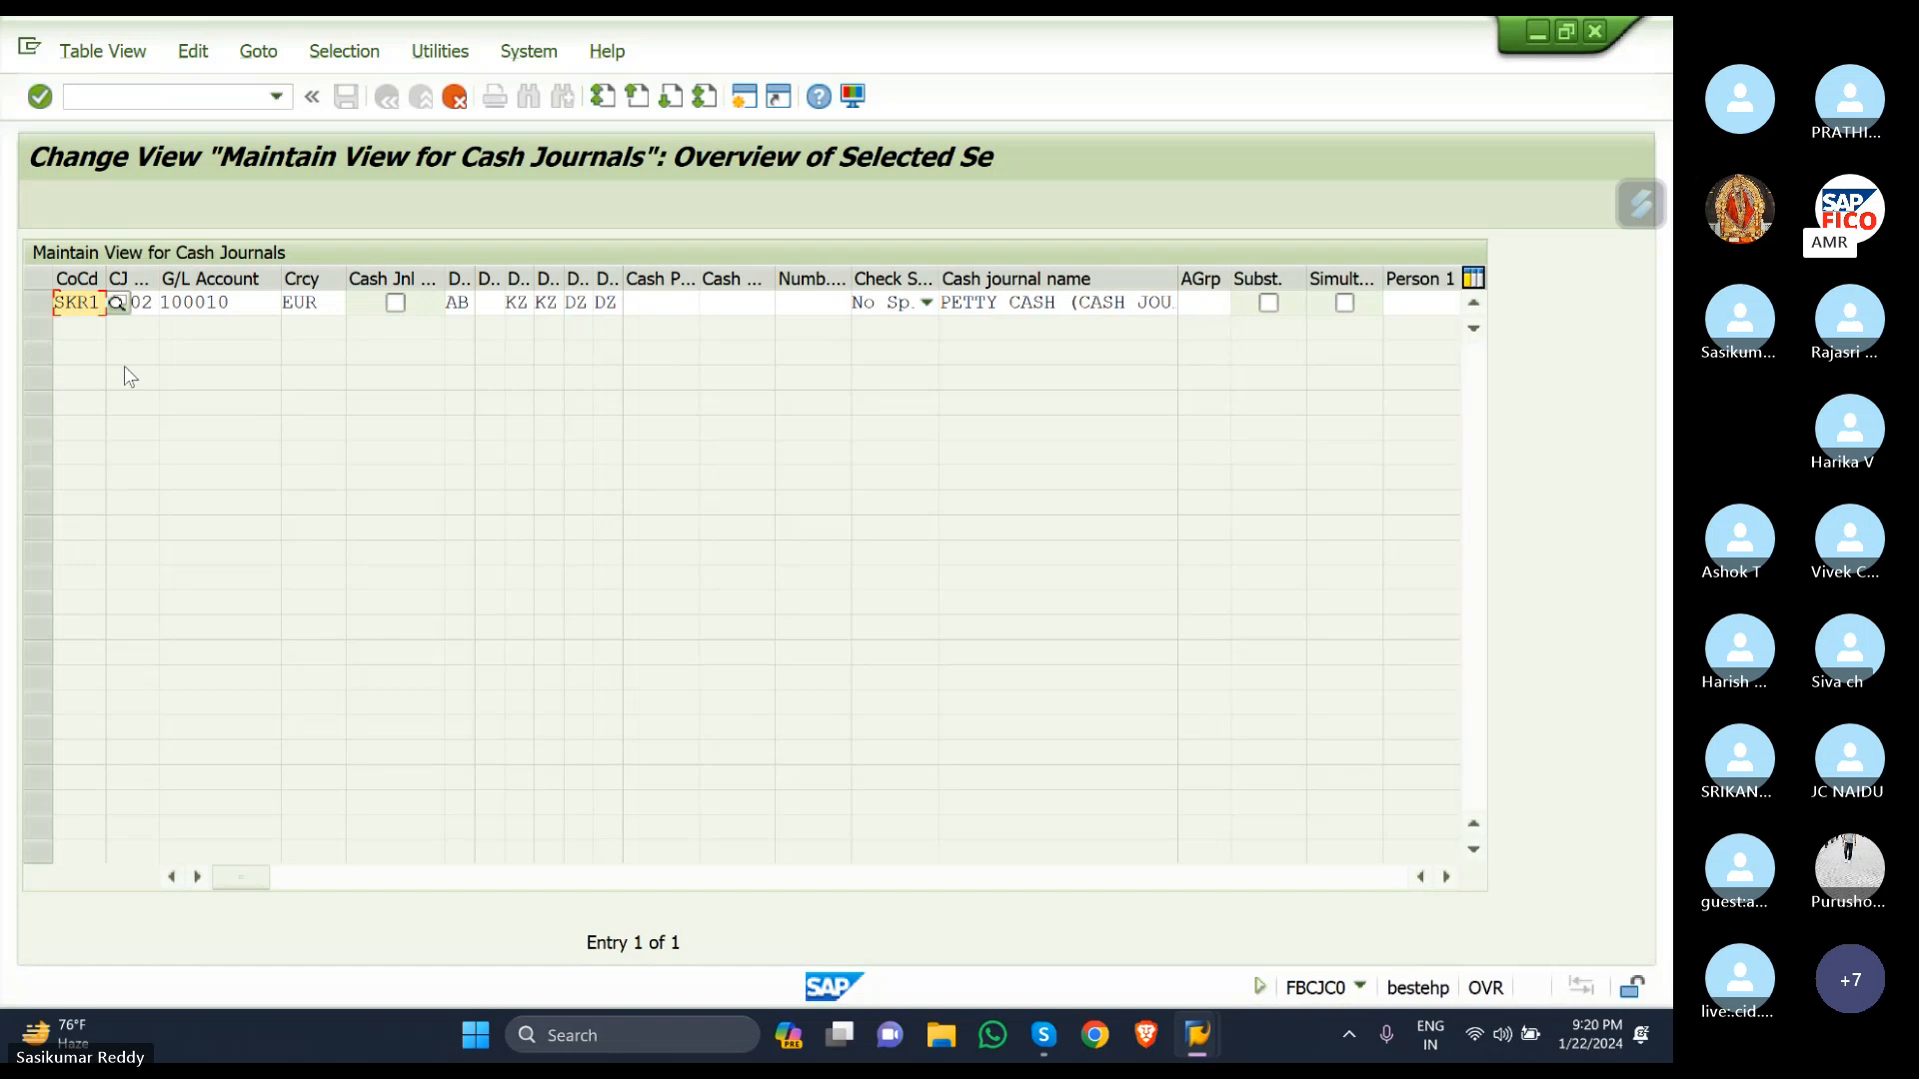
{"action": "left_click", "coordinate": [140, 302]}
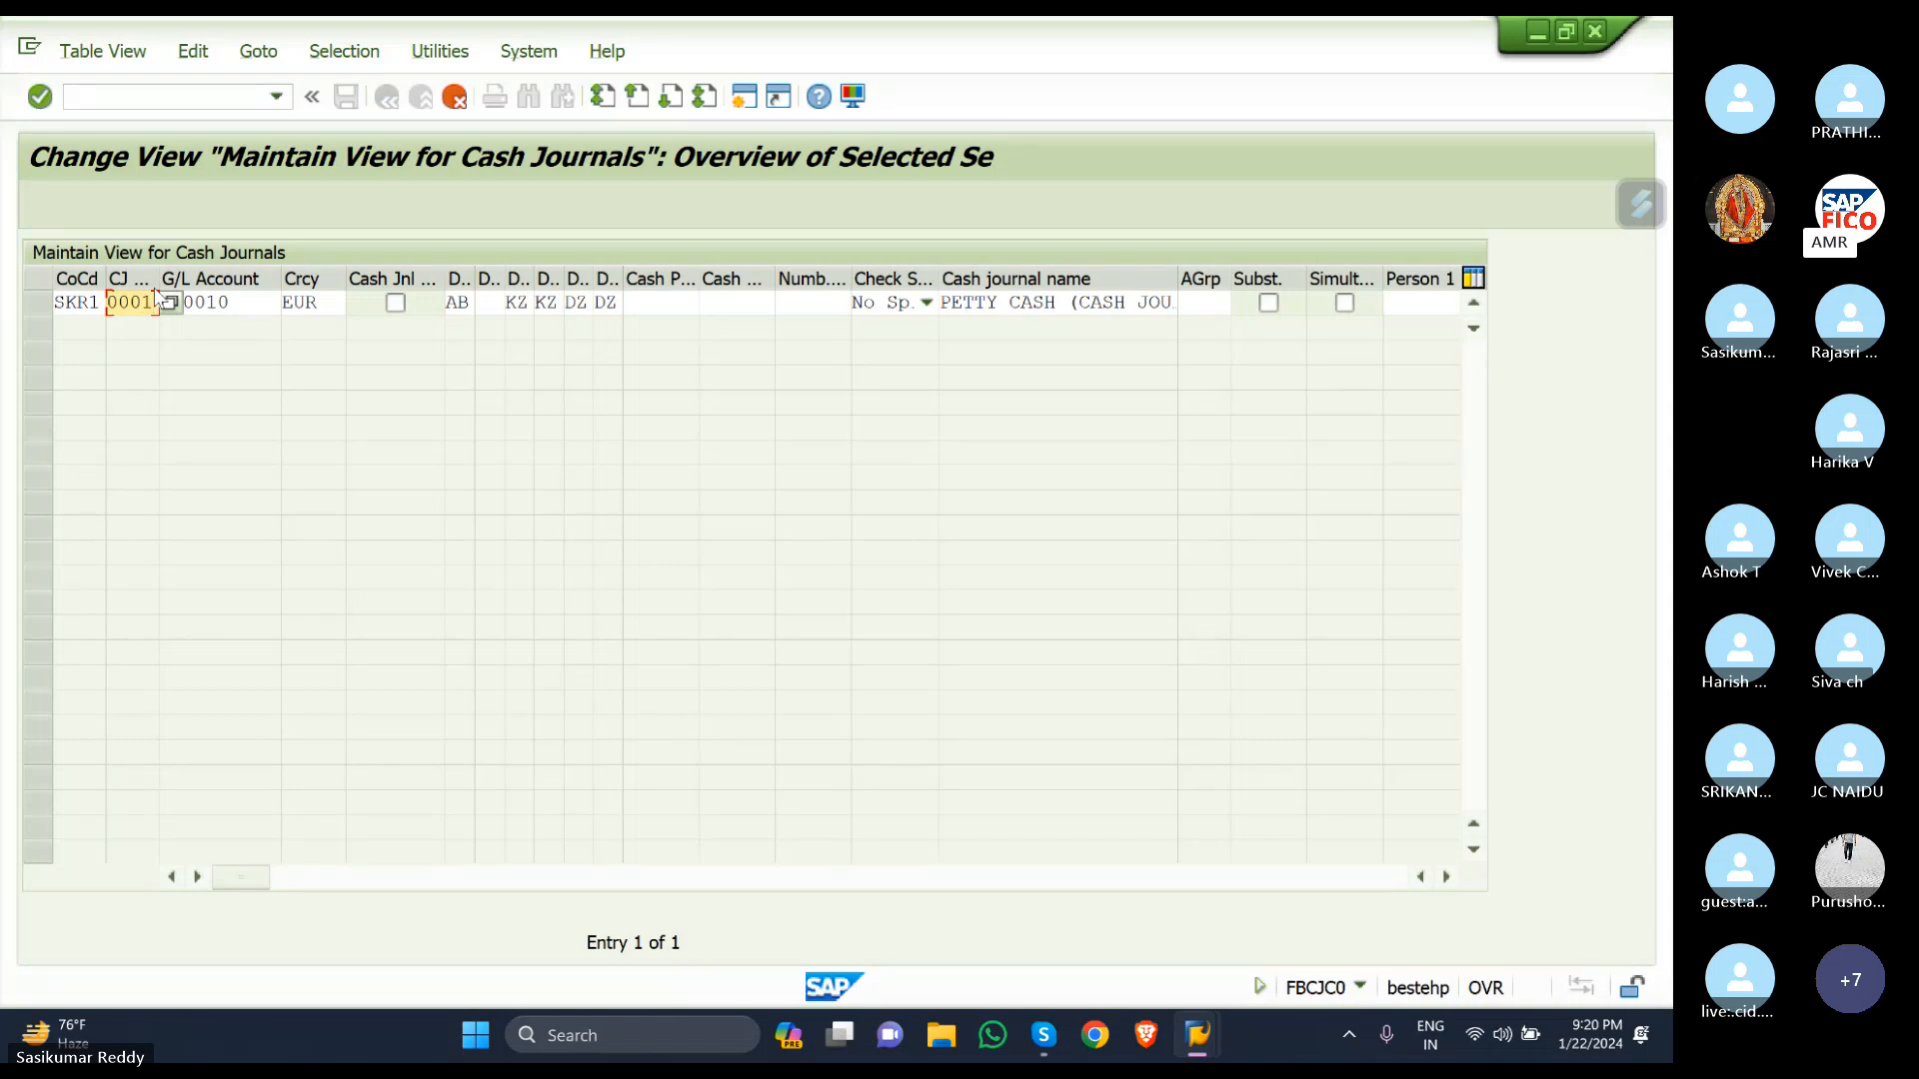
Look up the cash journal number search help for company code SKR1 and close it without choosing an entry.
{"action": "left_click", "coordinate": [171, 302]}
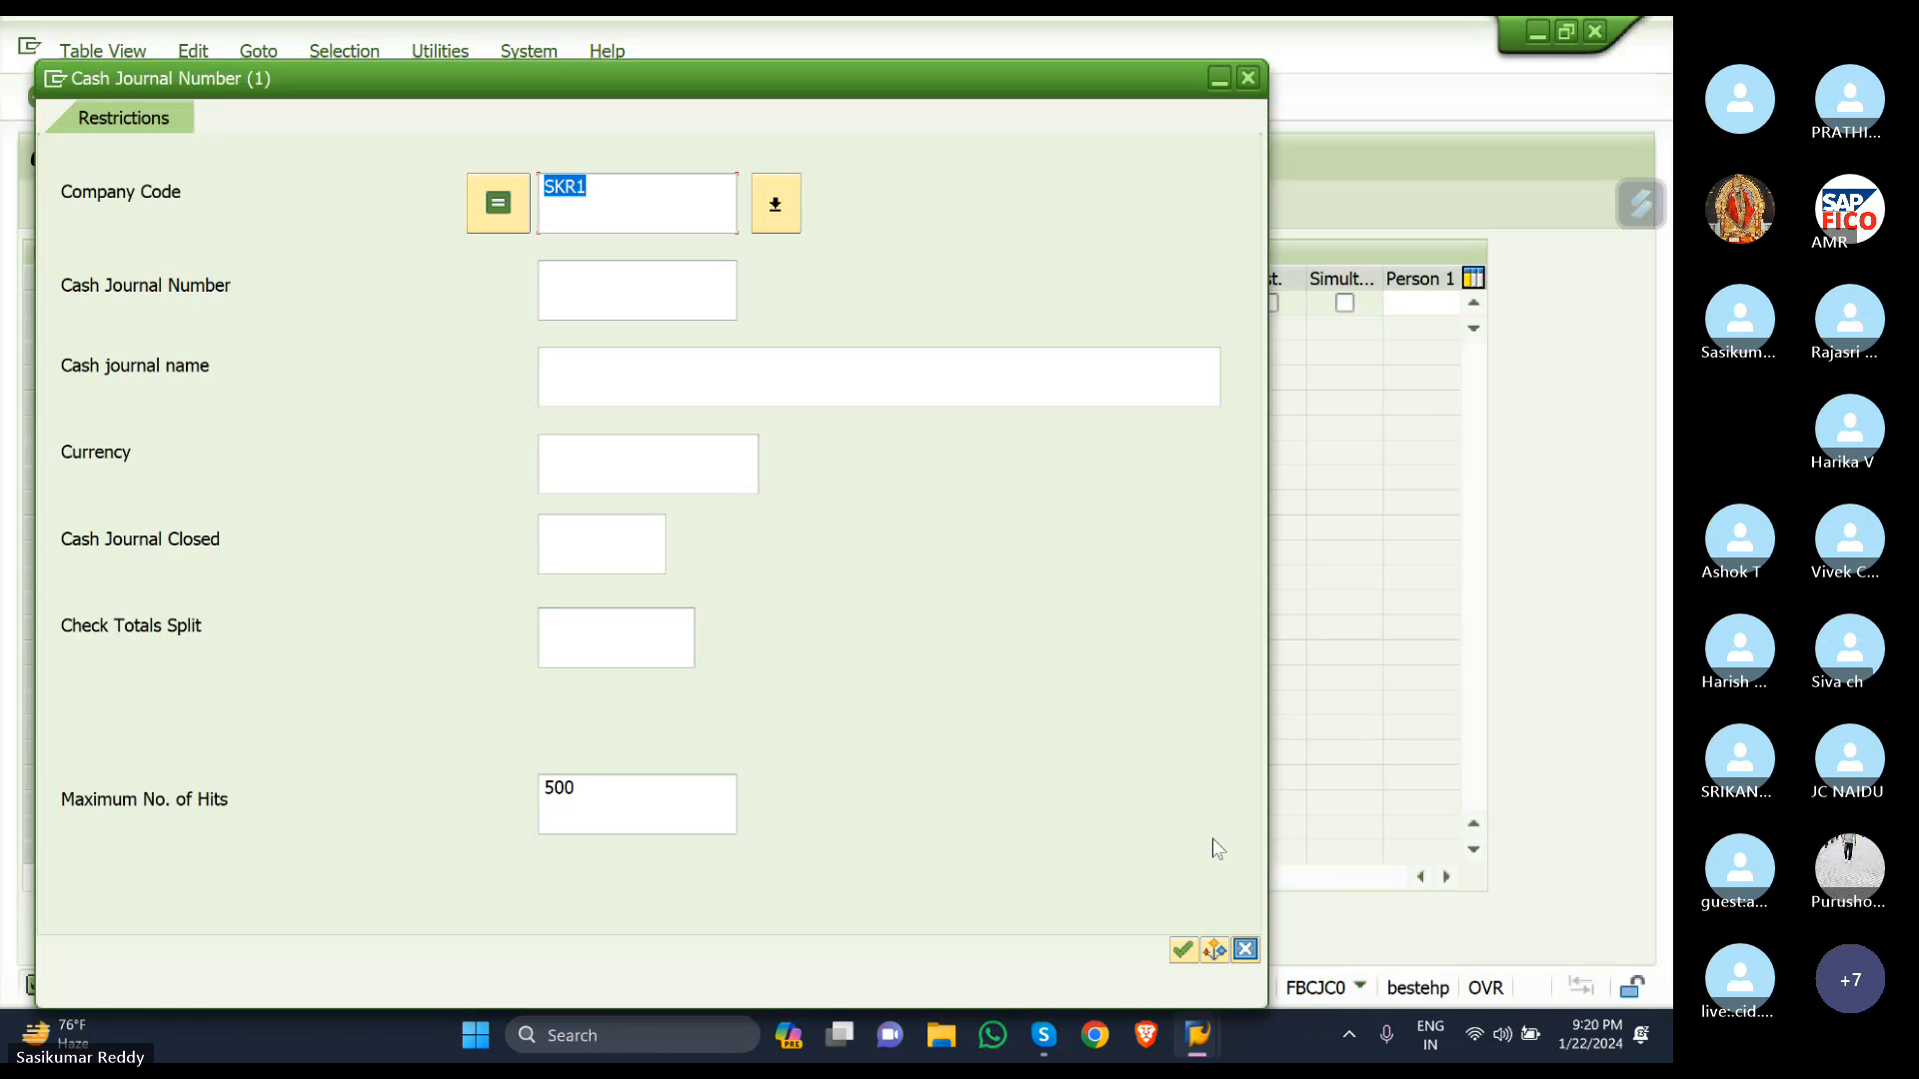
{"action": "left_click", "coordinate": [1183, 949]}
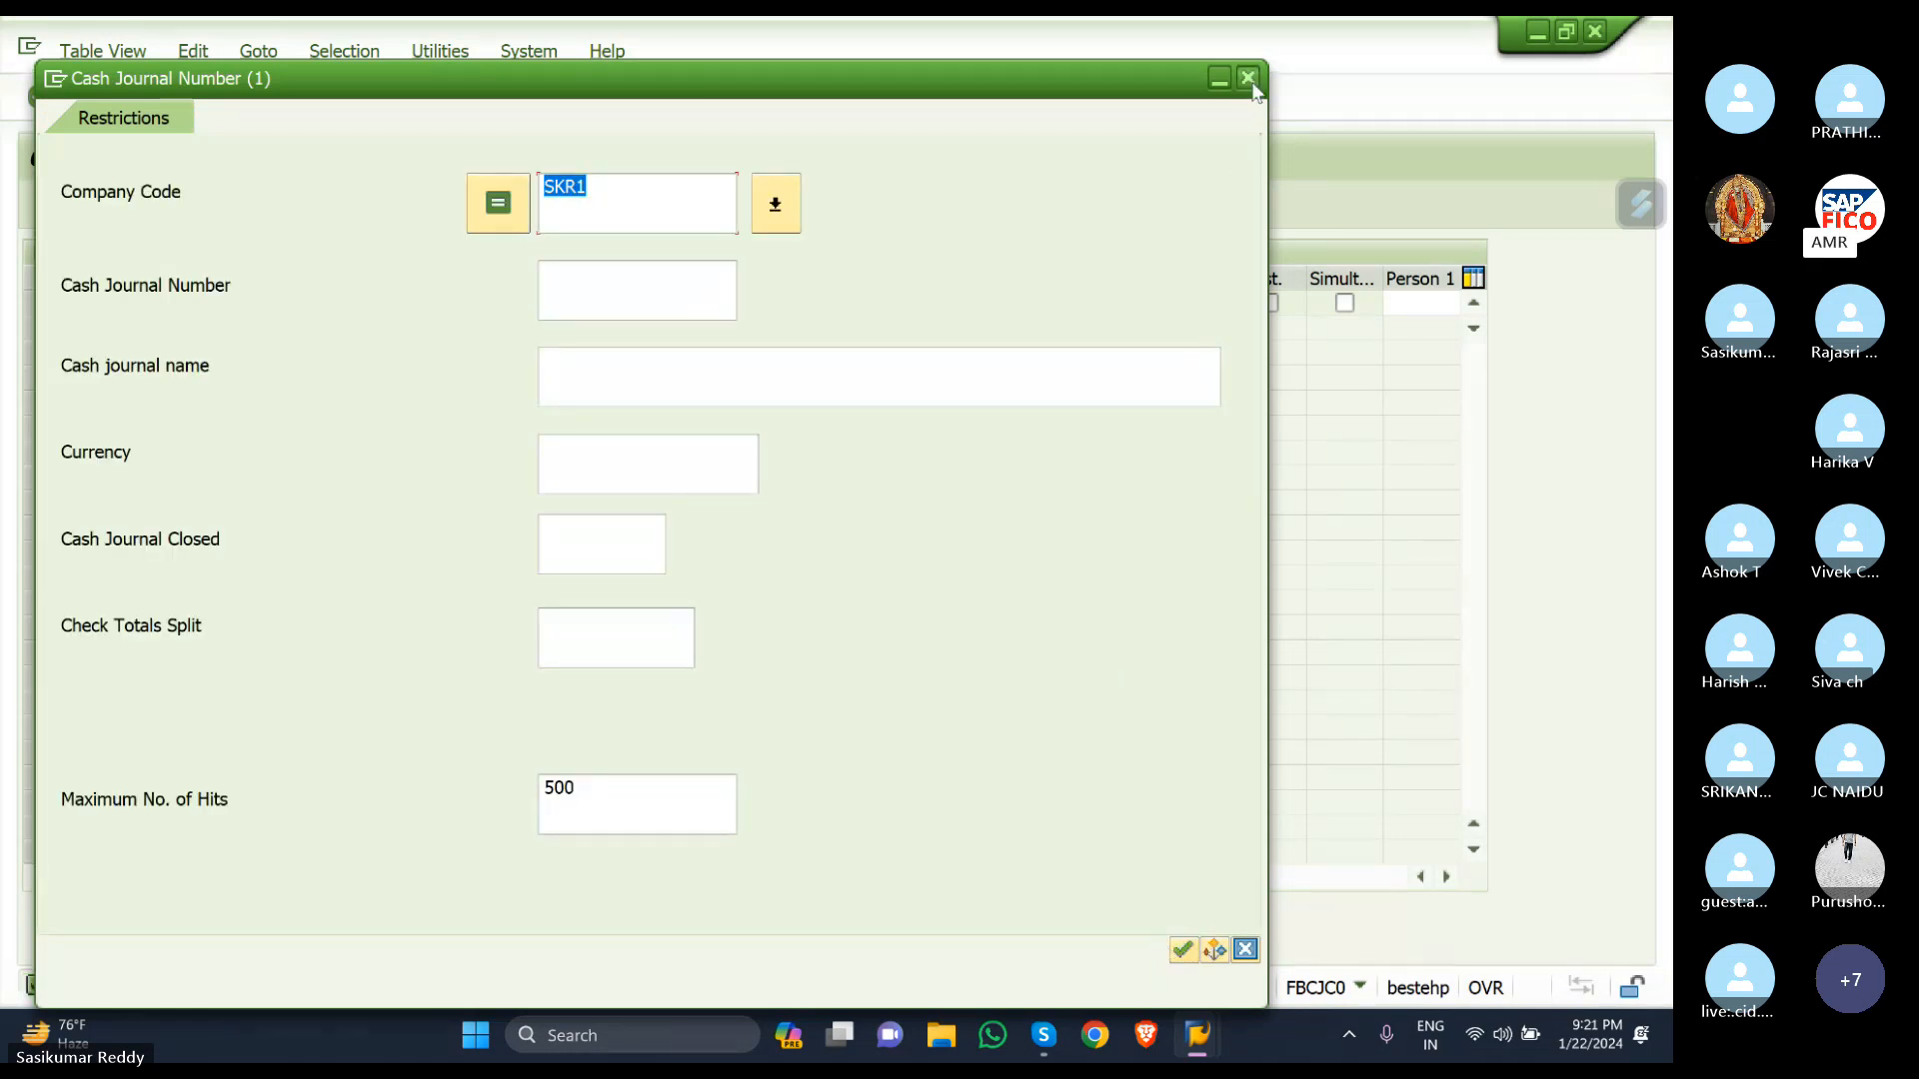
{"action": "left_click", "coordinate": [1250, 80]}
{"action": "left_click", "coordinate": [157, 302]}
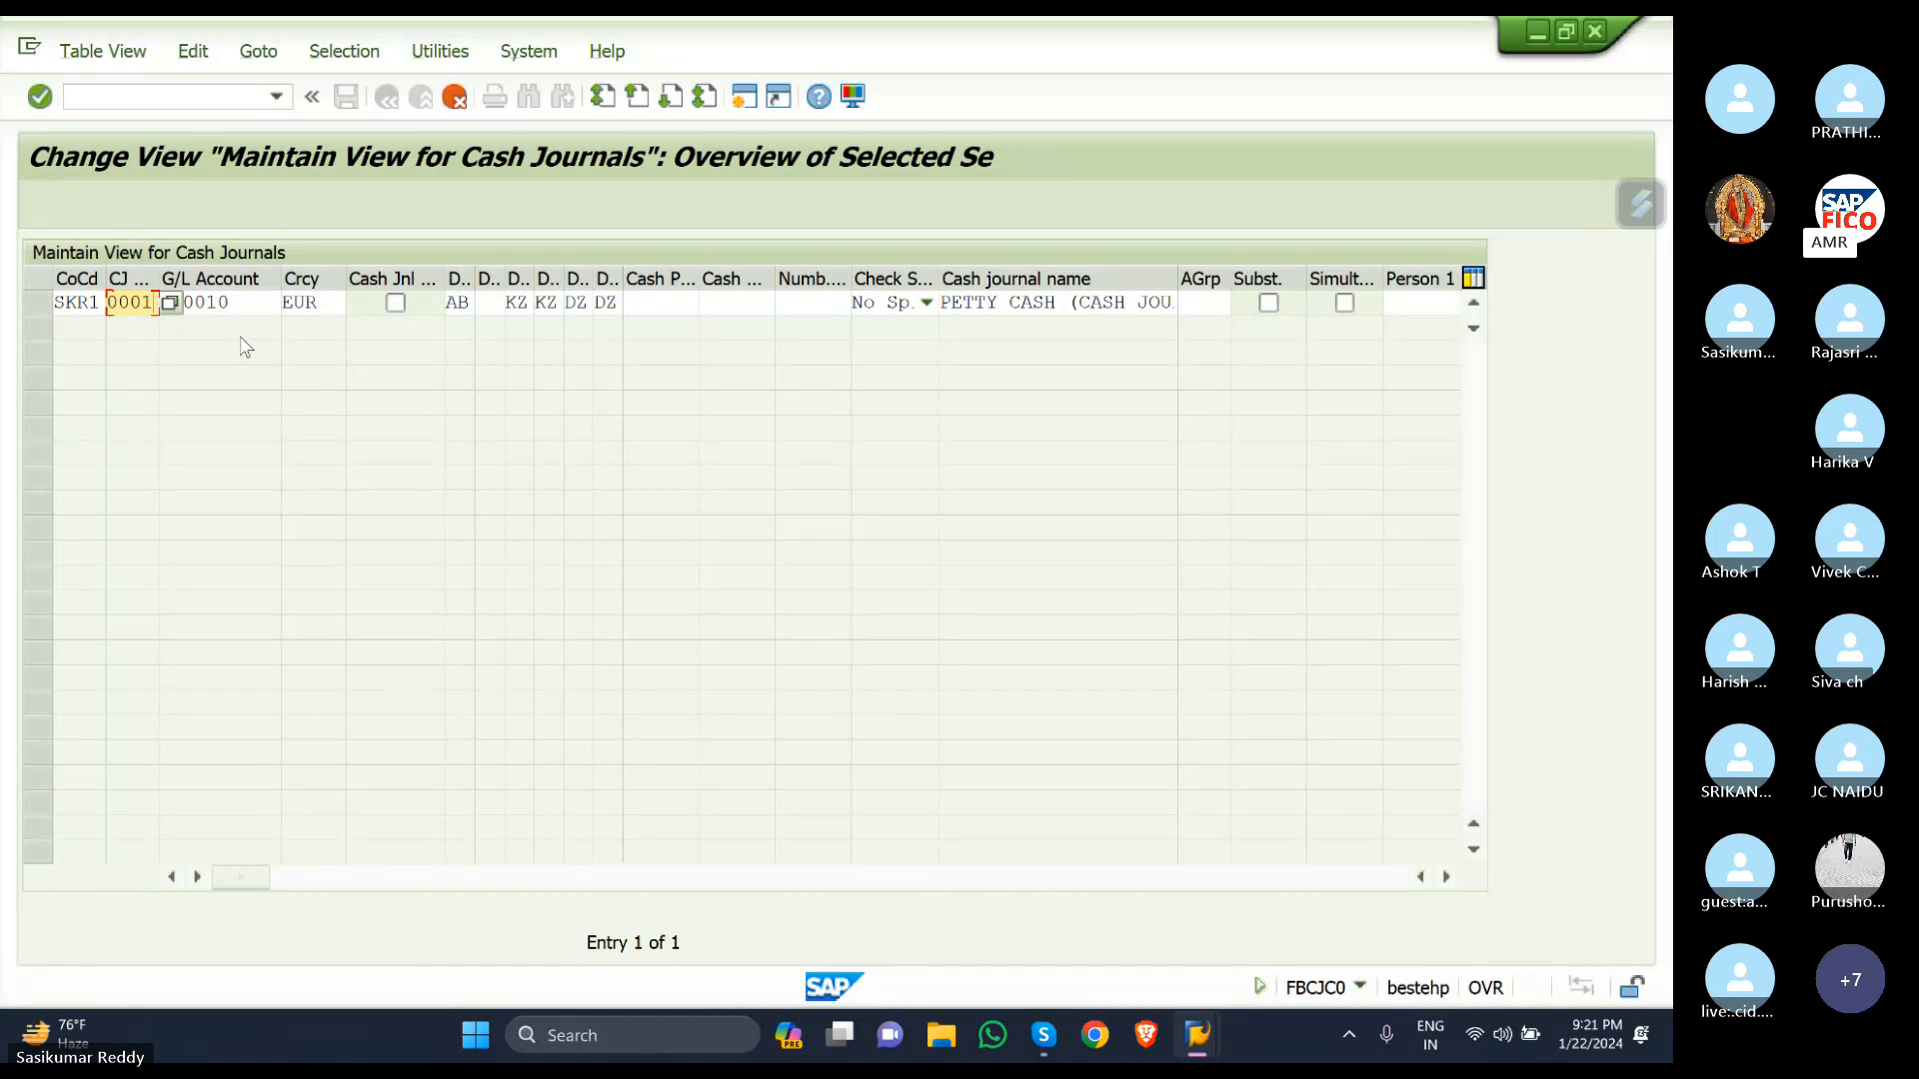
Replace the entry's G/L account with PETTY CASH ACCOUNT 200115 from chart of accounts SKOC.
{"action": "key", "text": "Tab"}
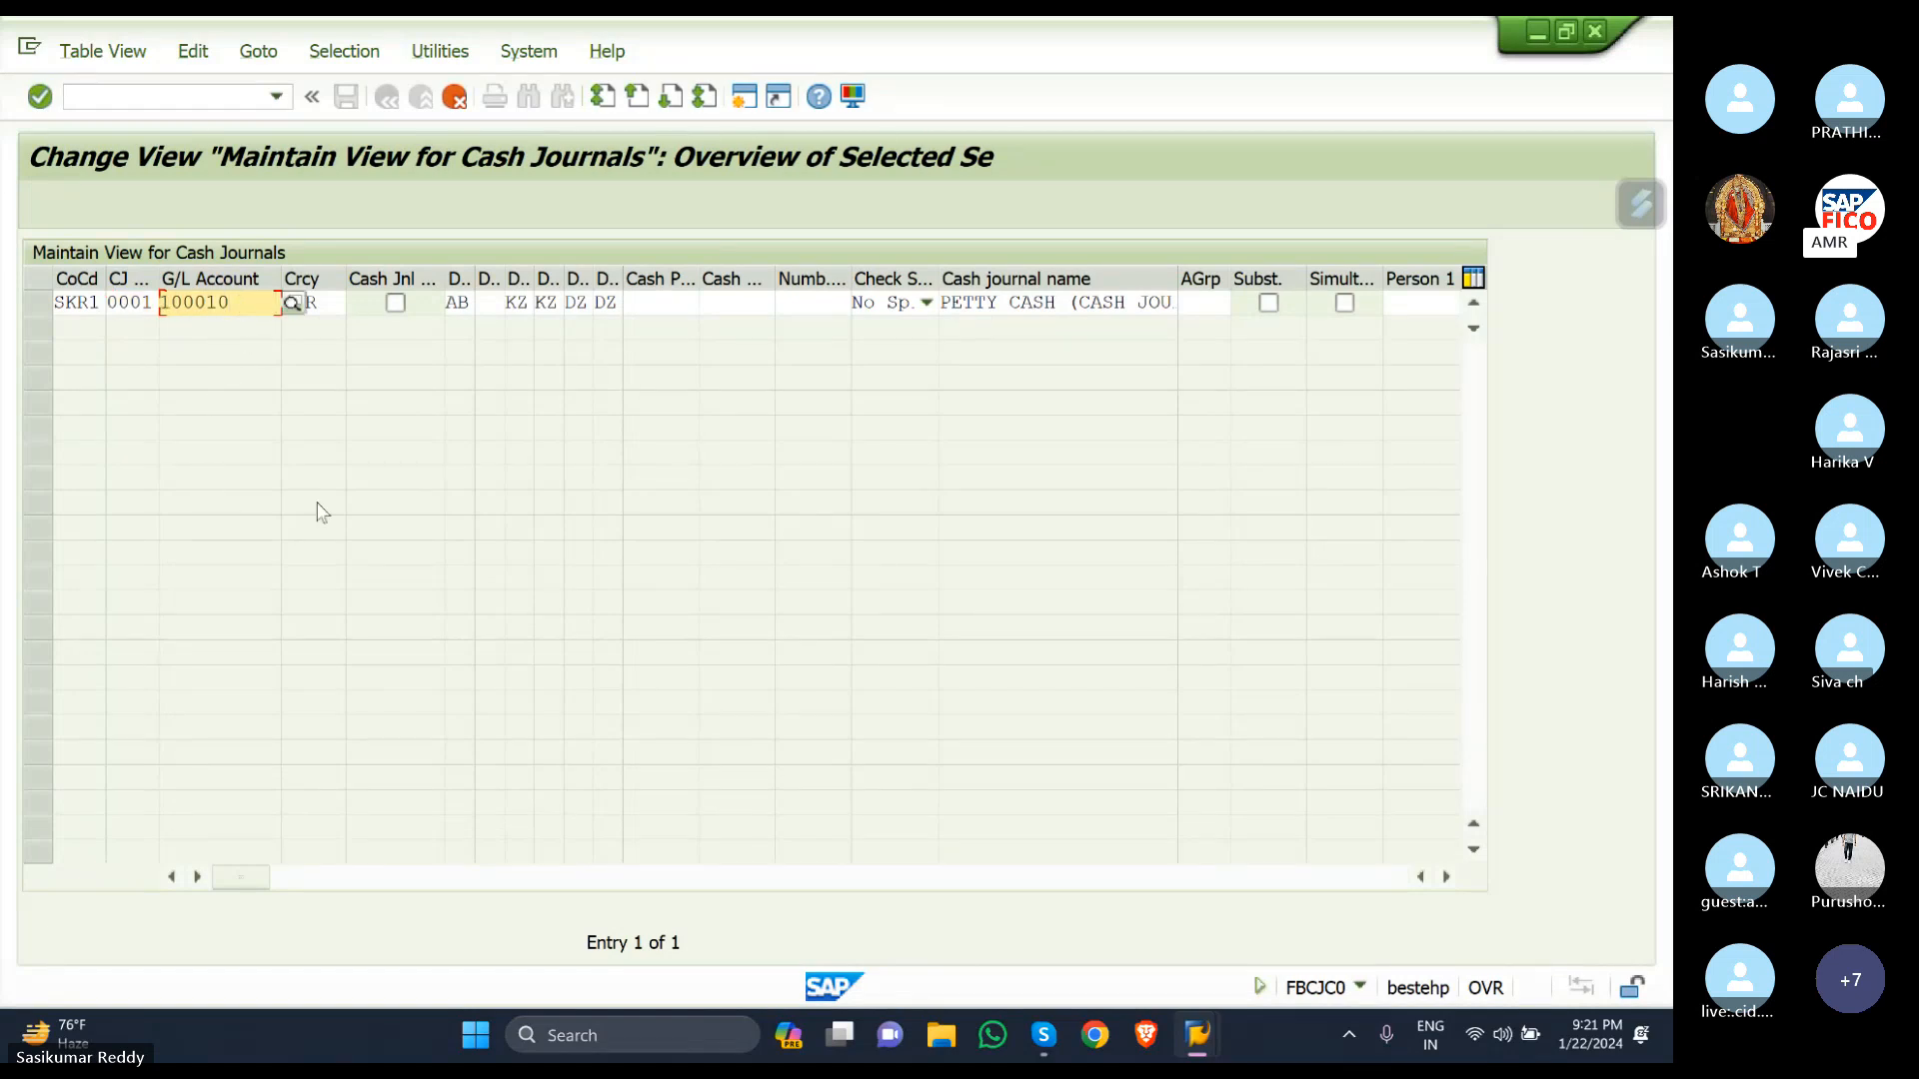
{"action": "key", "text": "BackSpace"}
{"action": "key", "text": "BackSpace"}
{"action": "key", "text": "BackSpace"}
{"action": "key", "text": "BackSpace"}
{"action": "key", "text": "BackSpace"}
{"action": "key", "text": "BackSpace"}
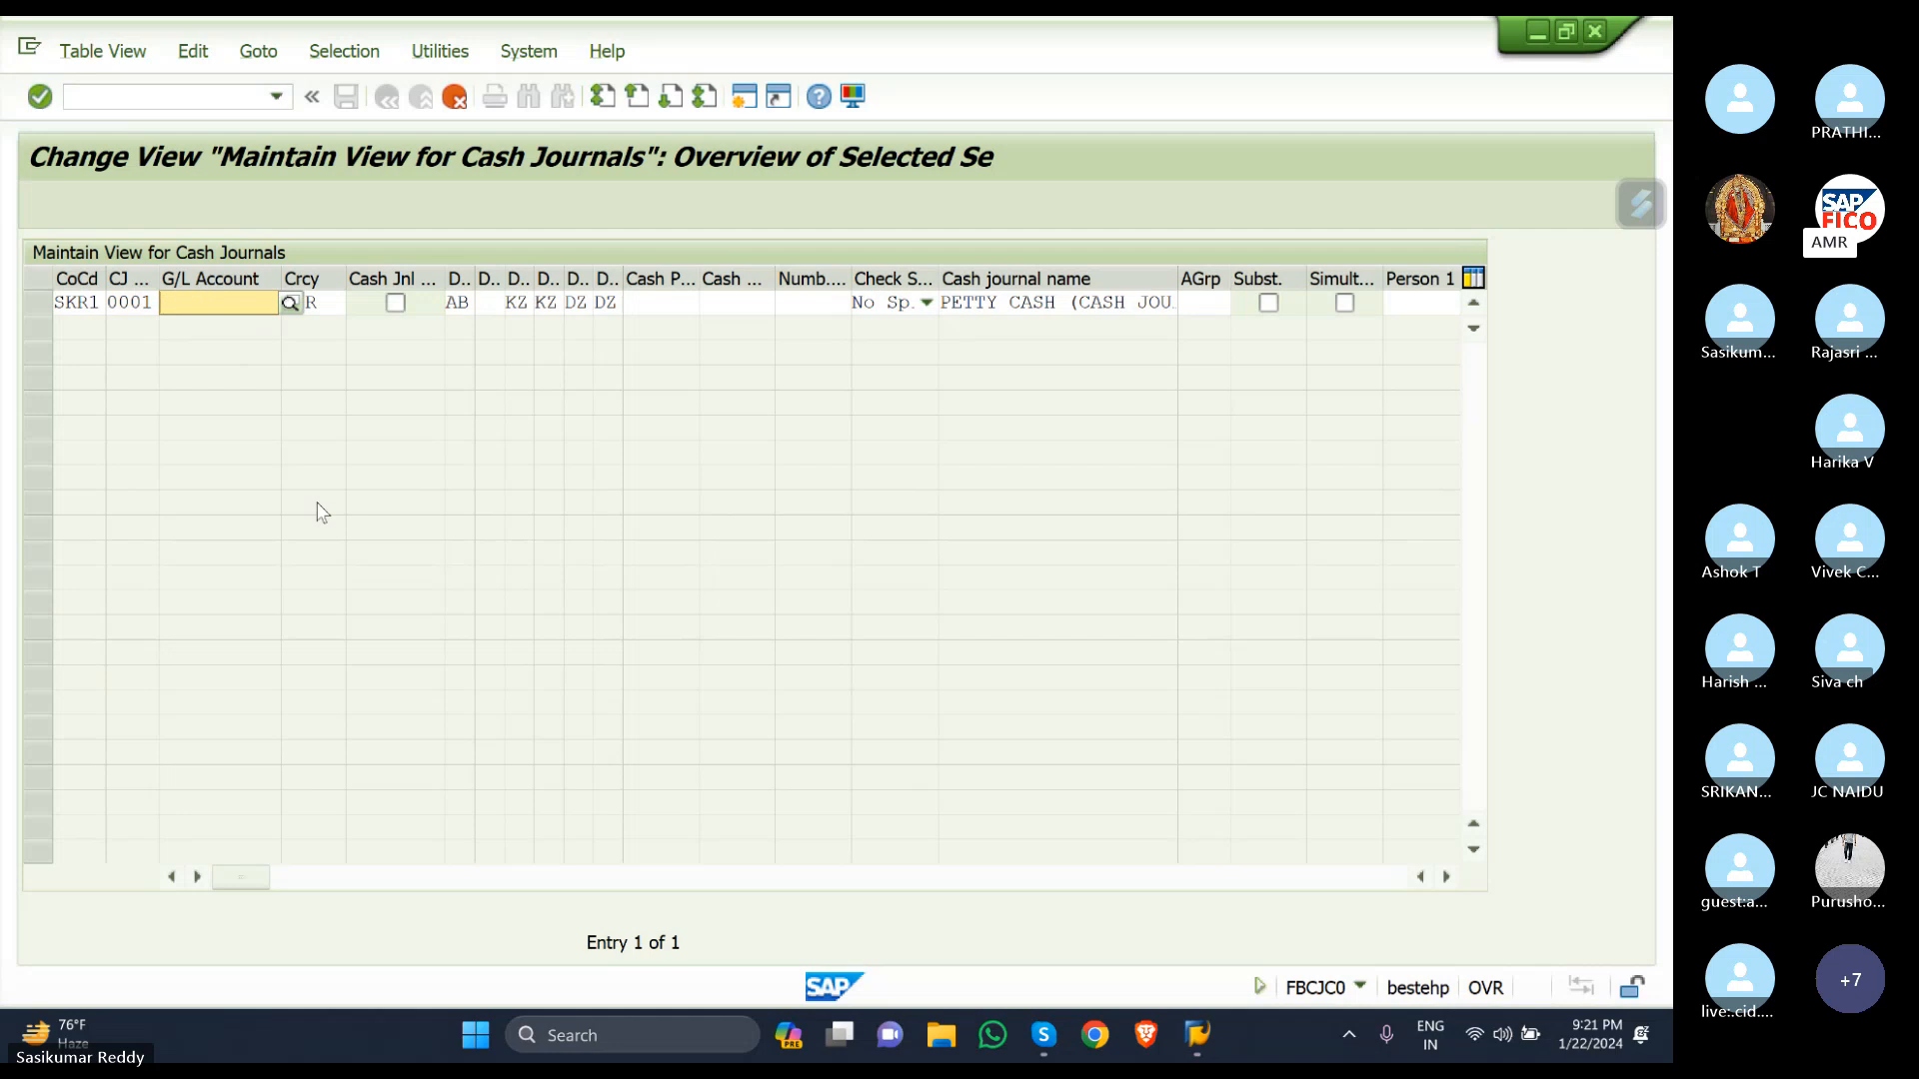
{"action": "key", "text": "F4"}
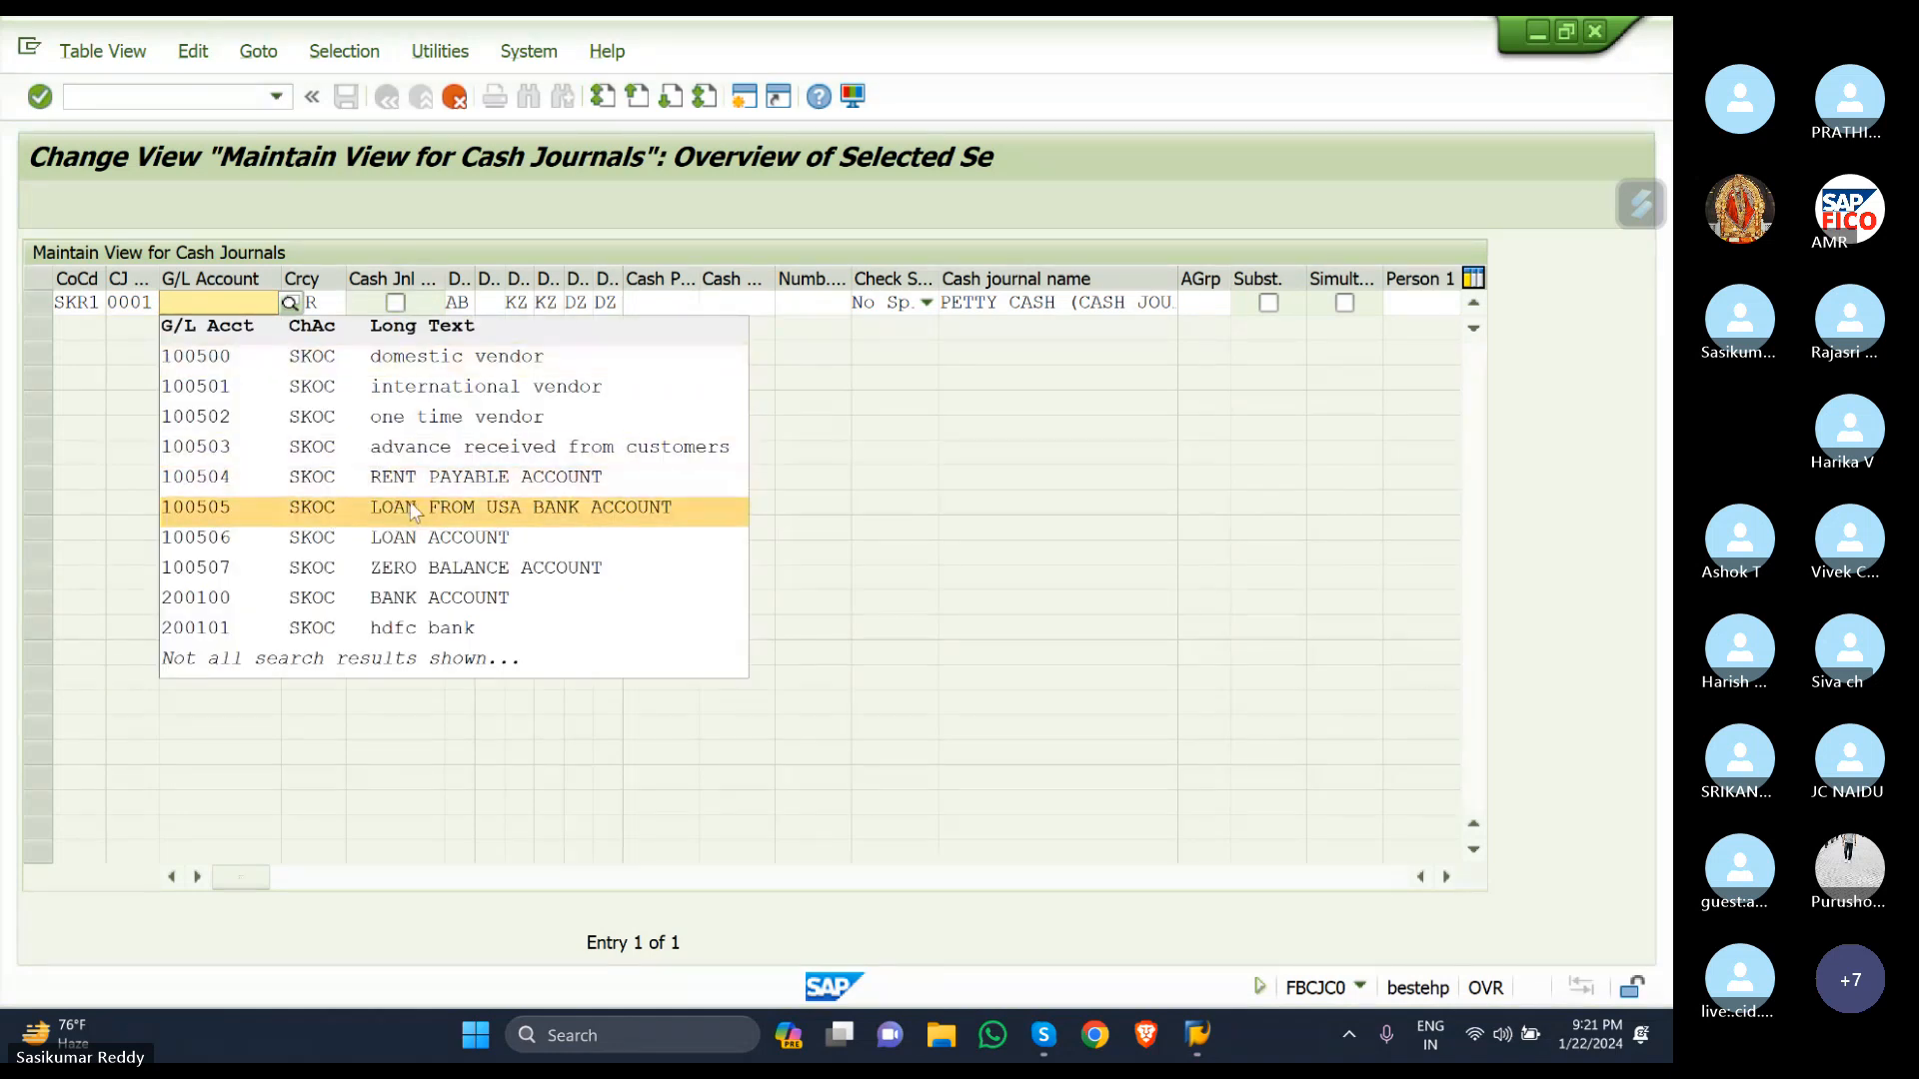
{"action": "left_click", "coordinate": [291, 304]}
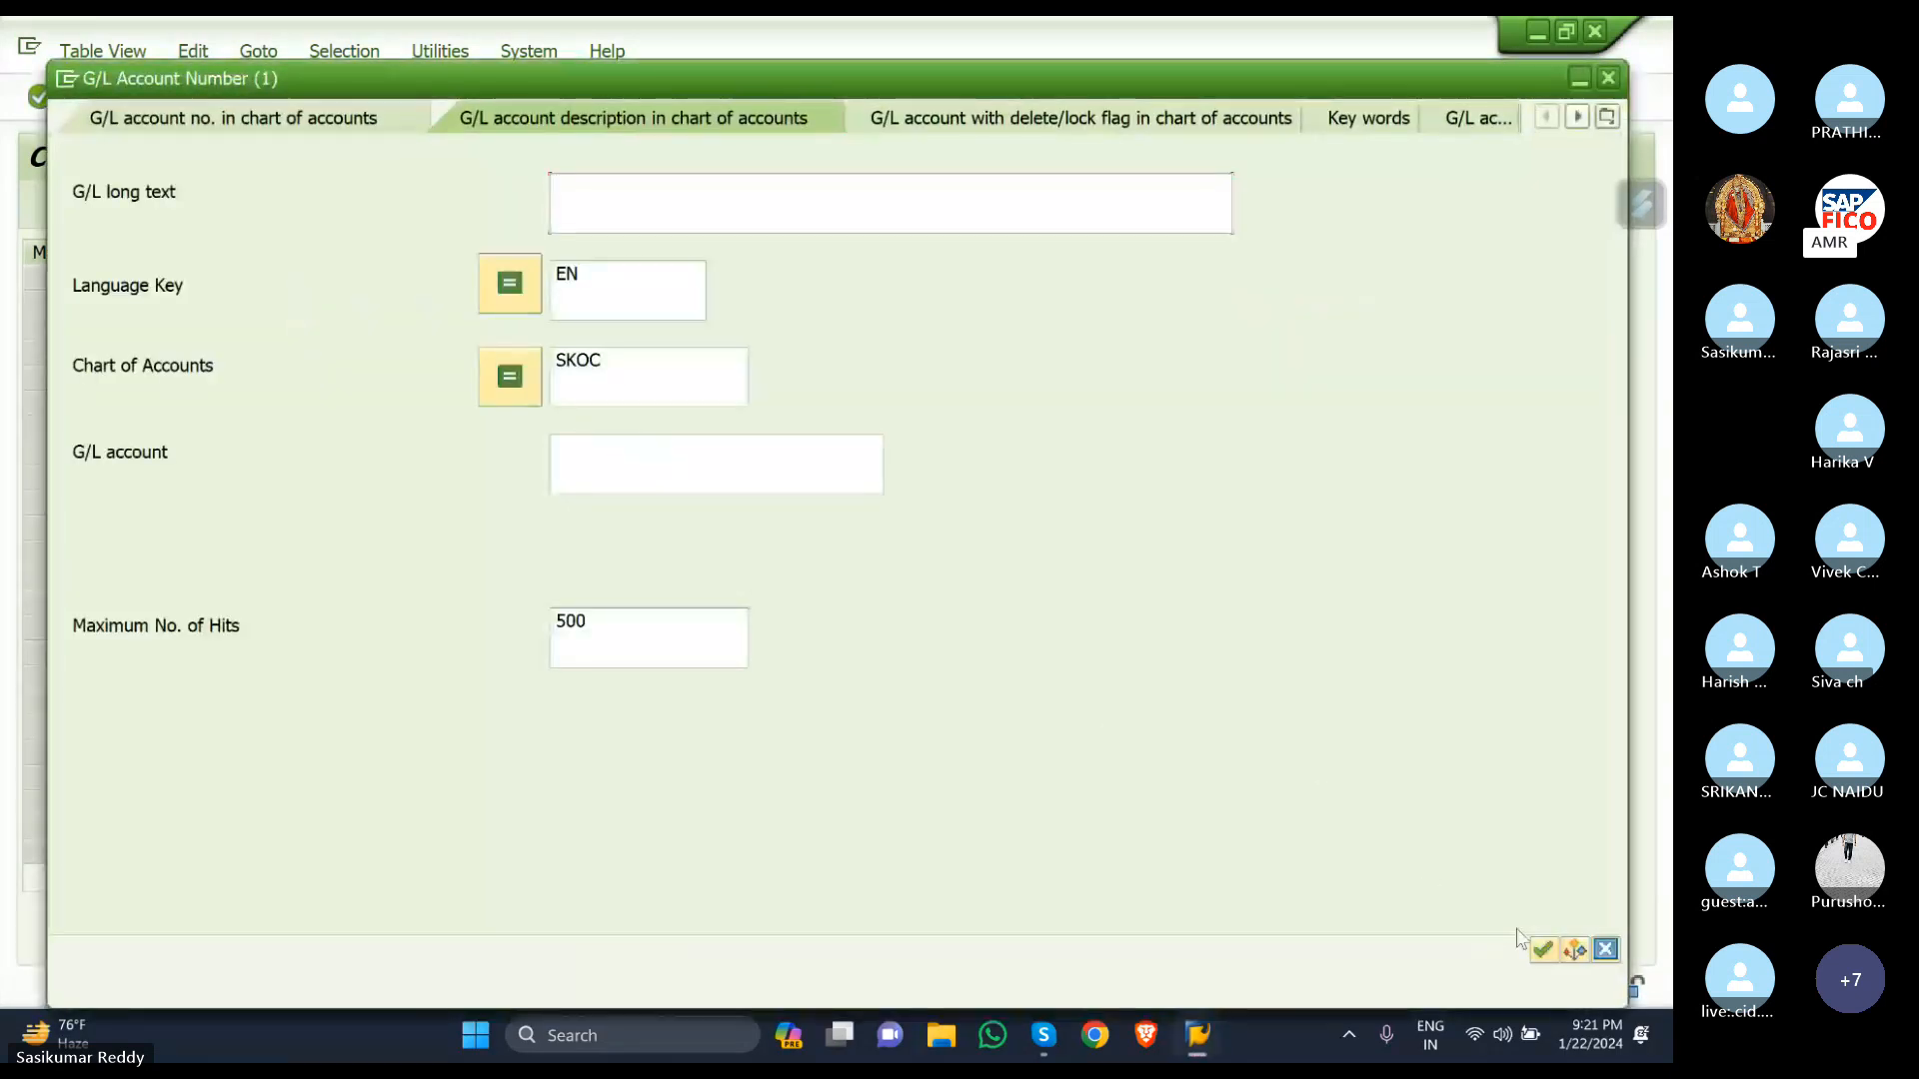
{"action": "left_click", "coordinate": [1543, 951]}
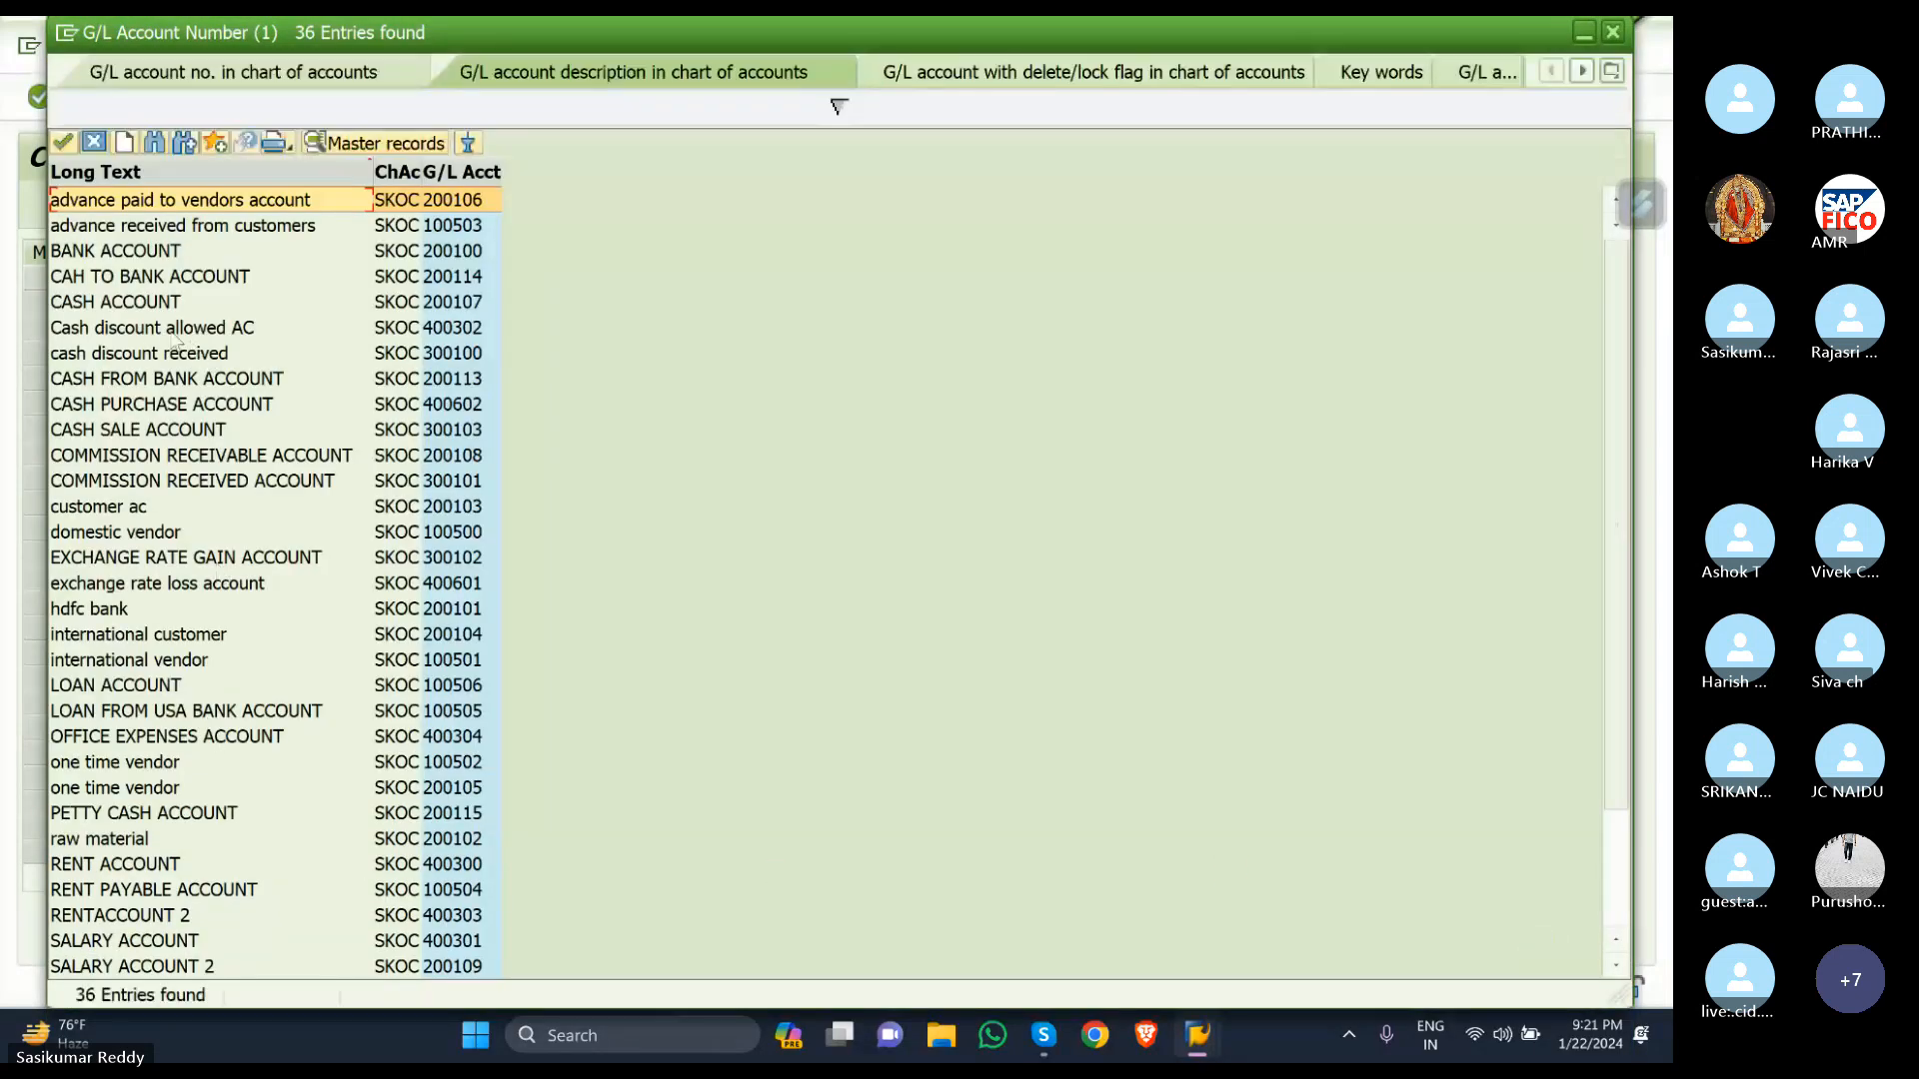
{"action": "scroll", "coordinate": [245, 715], "scroll_direction": "down", "scroll_amount": 2}
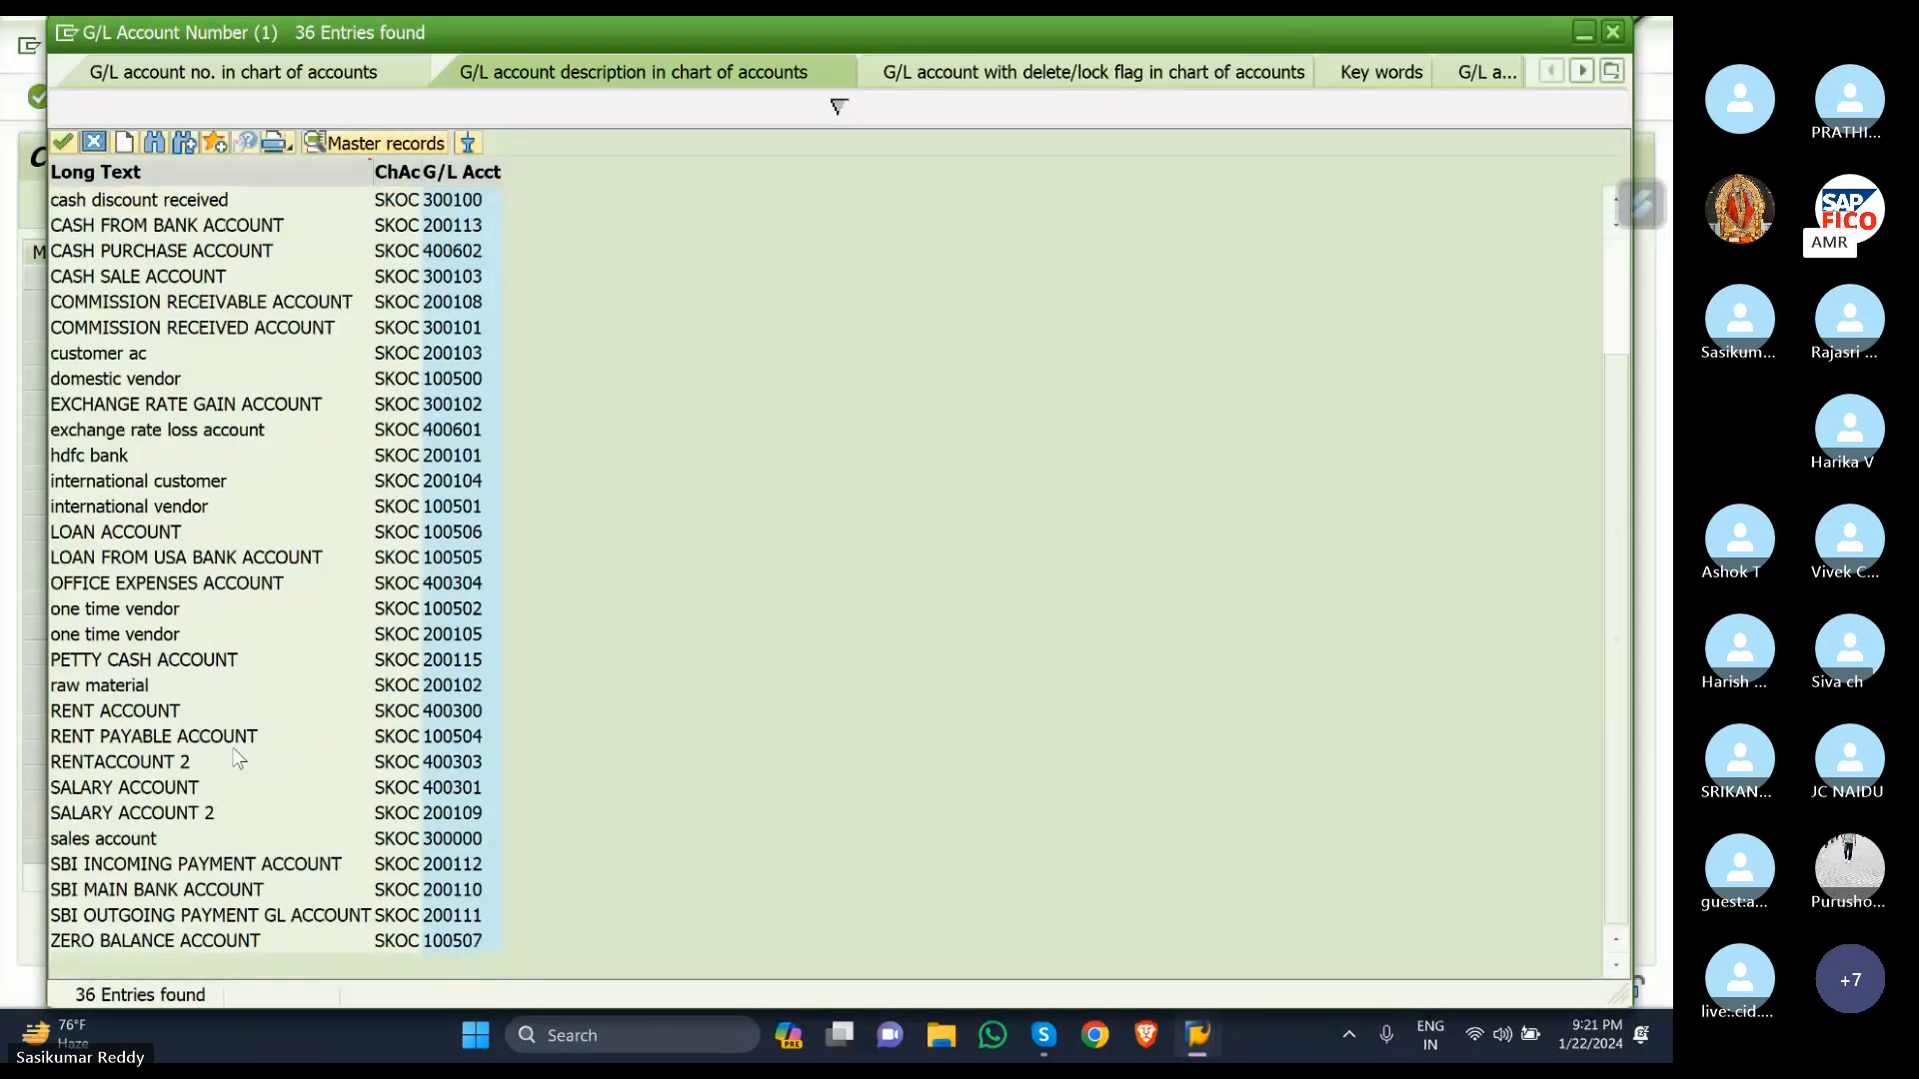
{"action": "left_click", "coordinate": [193, 663]}
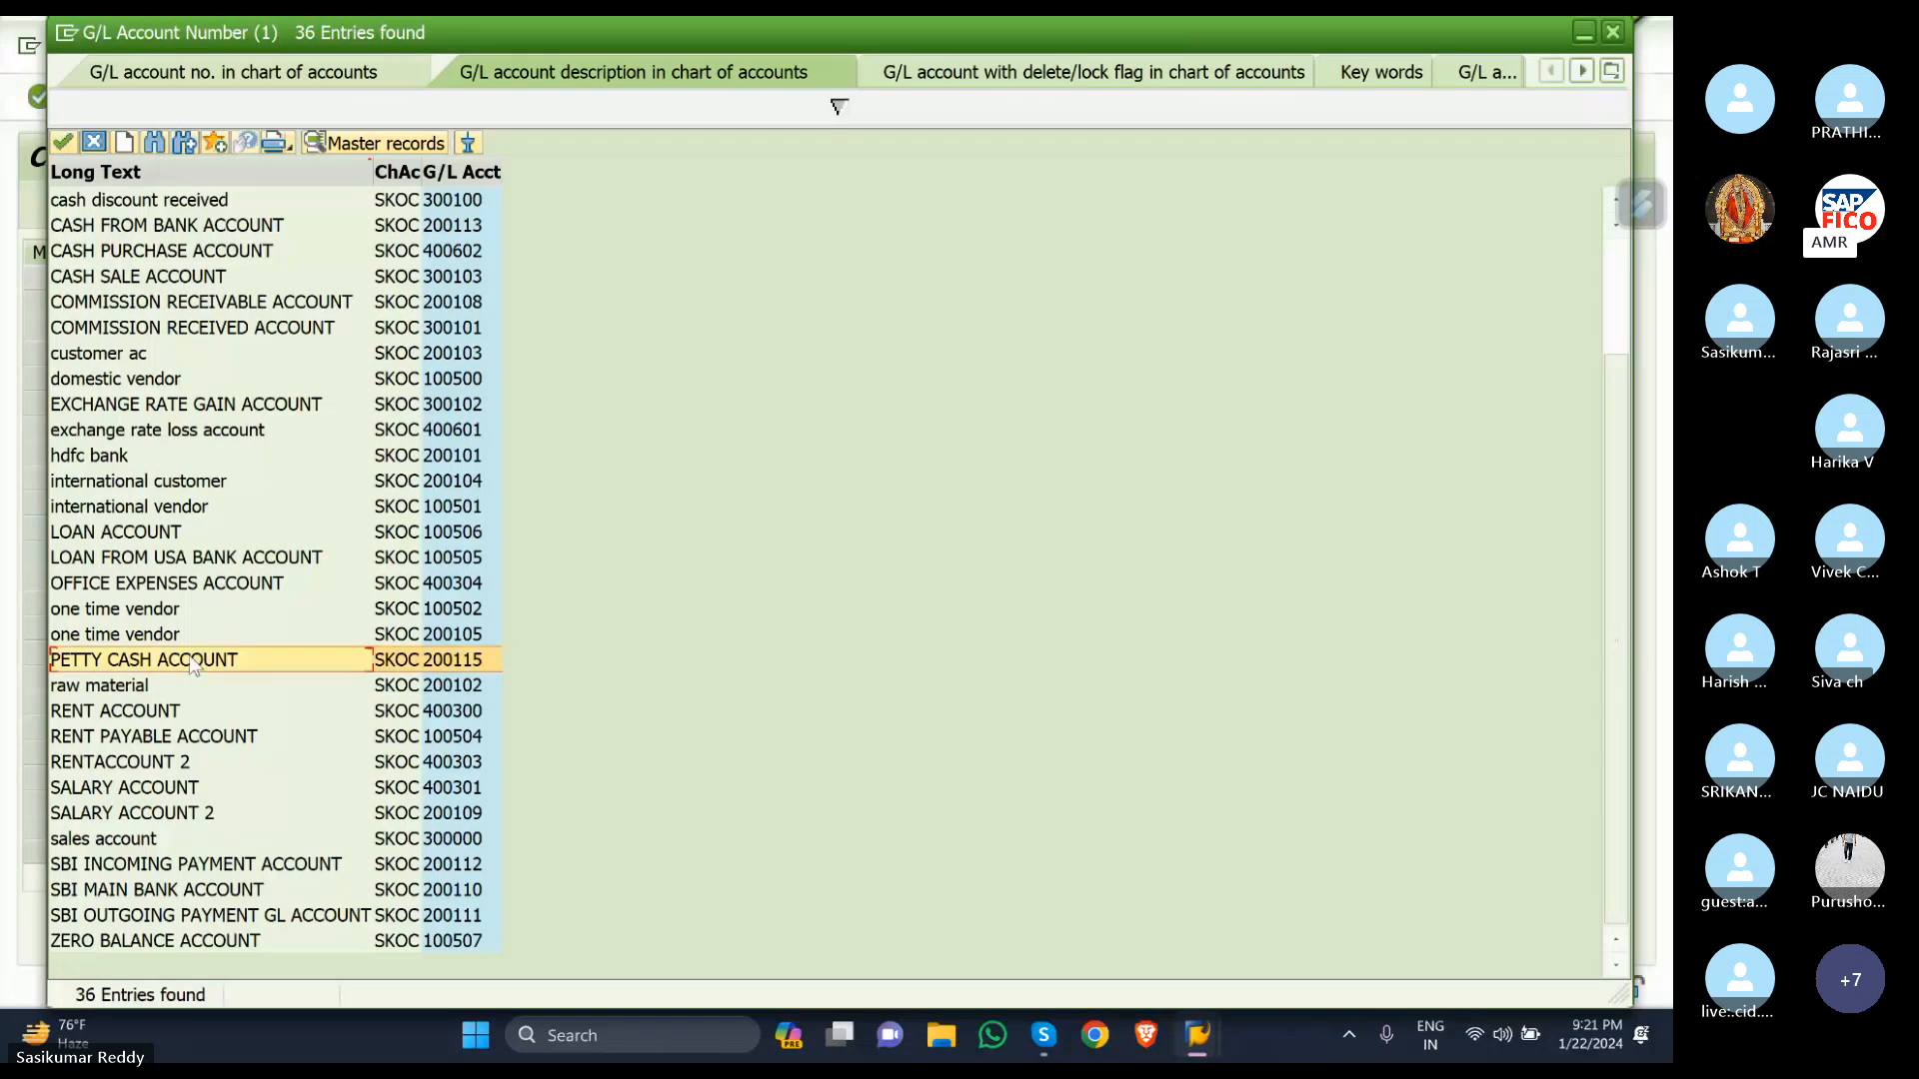
{"action": "double_click", "coordinate": [303, 668]}
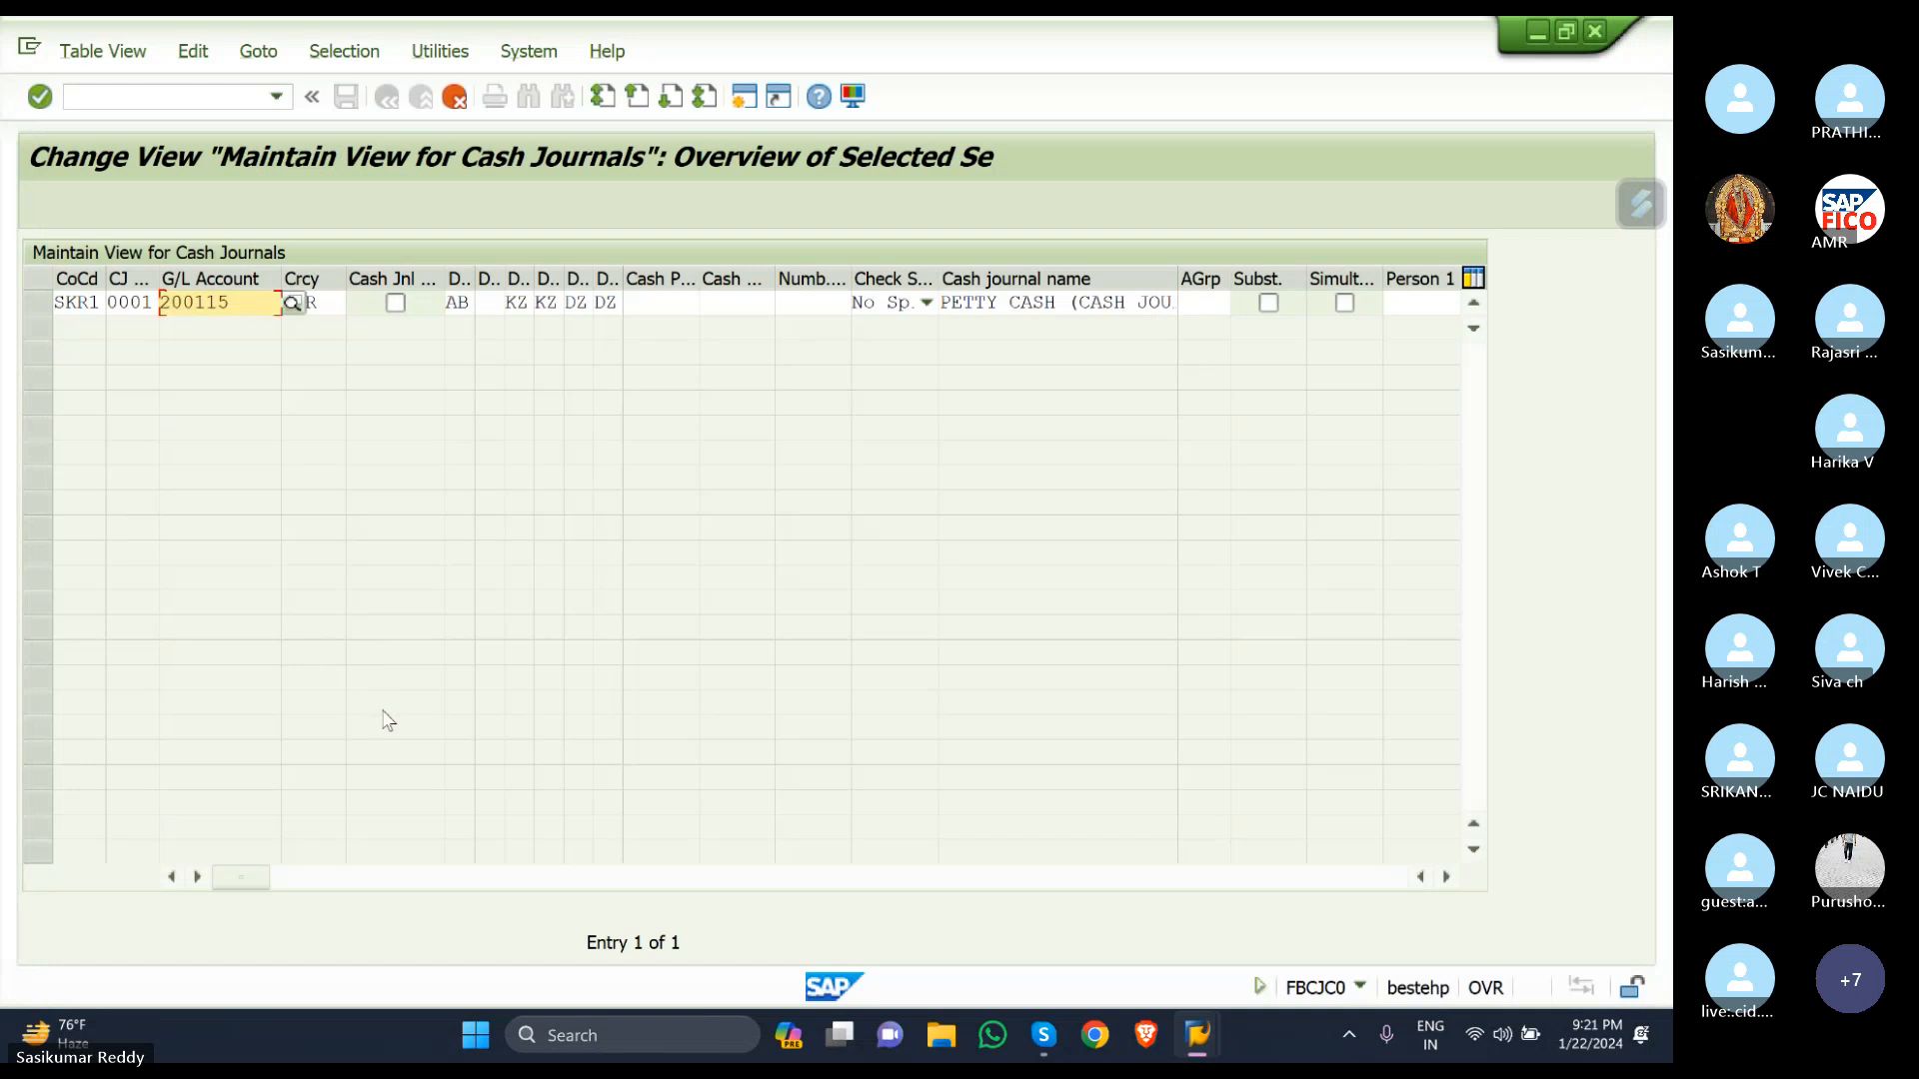
Set the currency of the SKR1 cash journal to INR.
{"action": "left_click", "coordinate": [330, 295]}
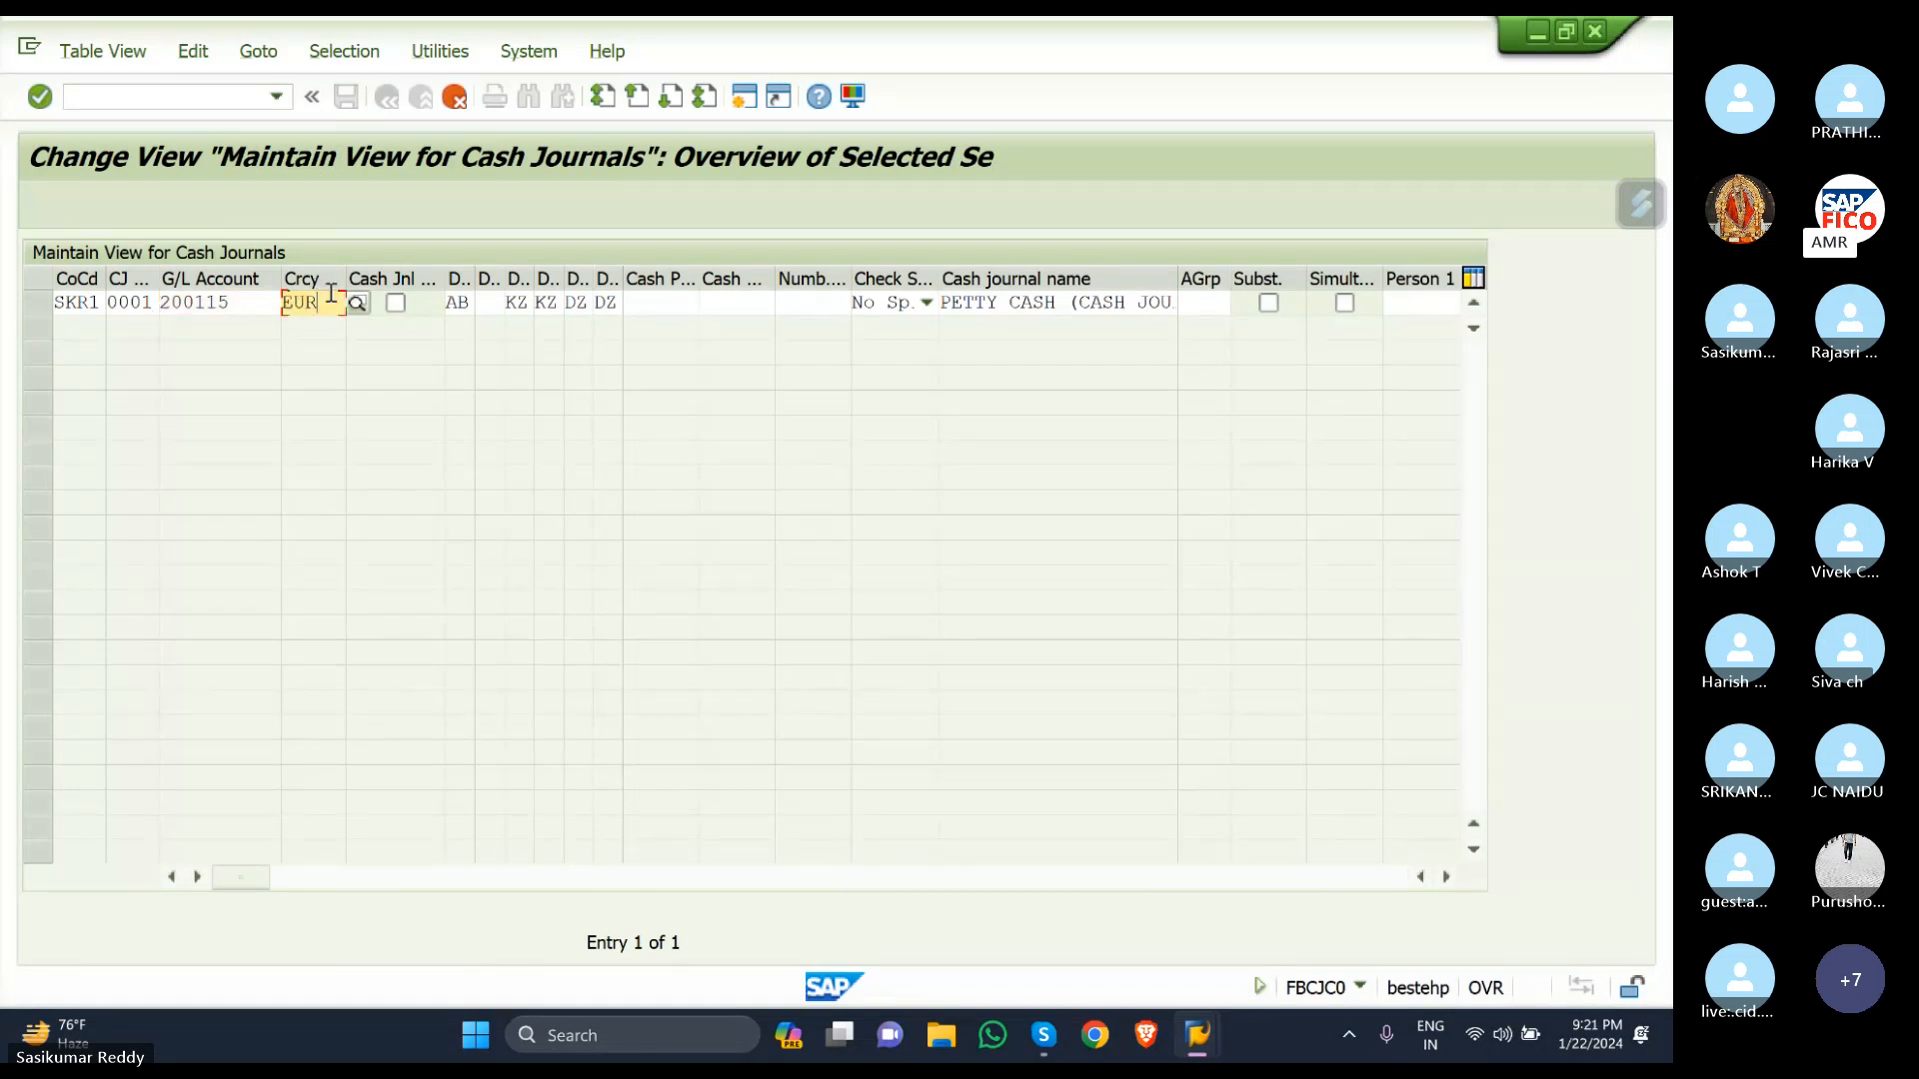
{"action": "key", "text": "BackSpace"}
{"action": "key", "text": "BackSpace"}
{"action": "key", "text": "BackSpace"}
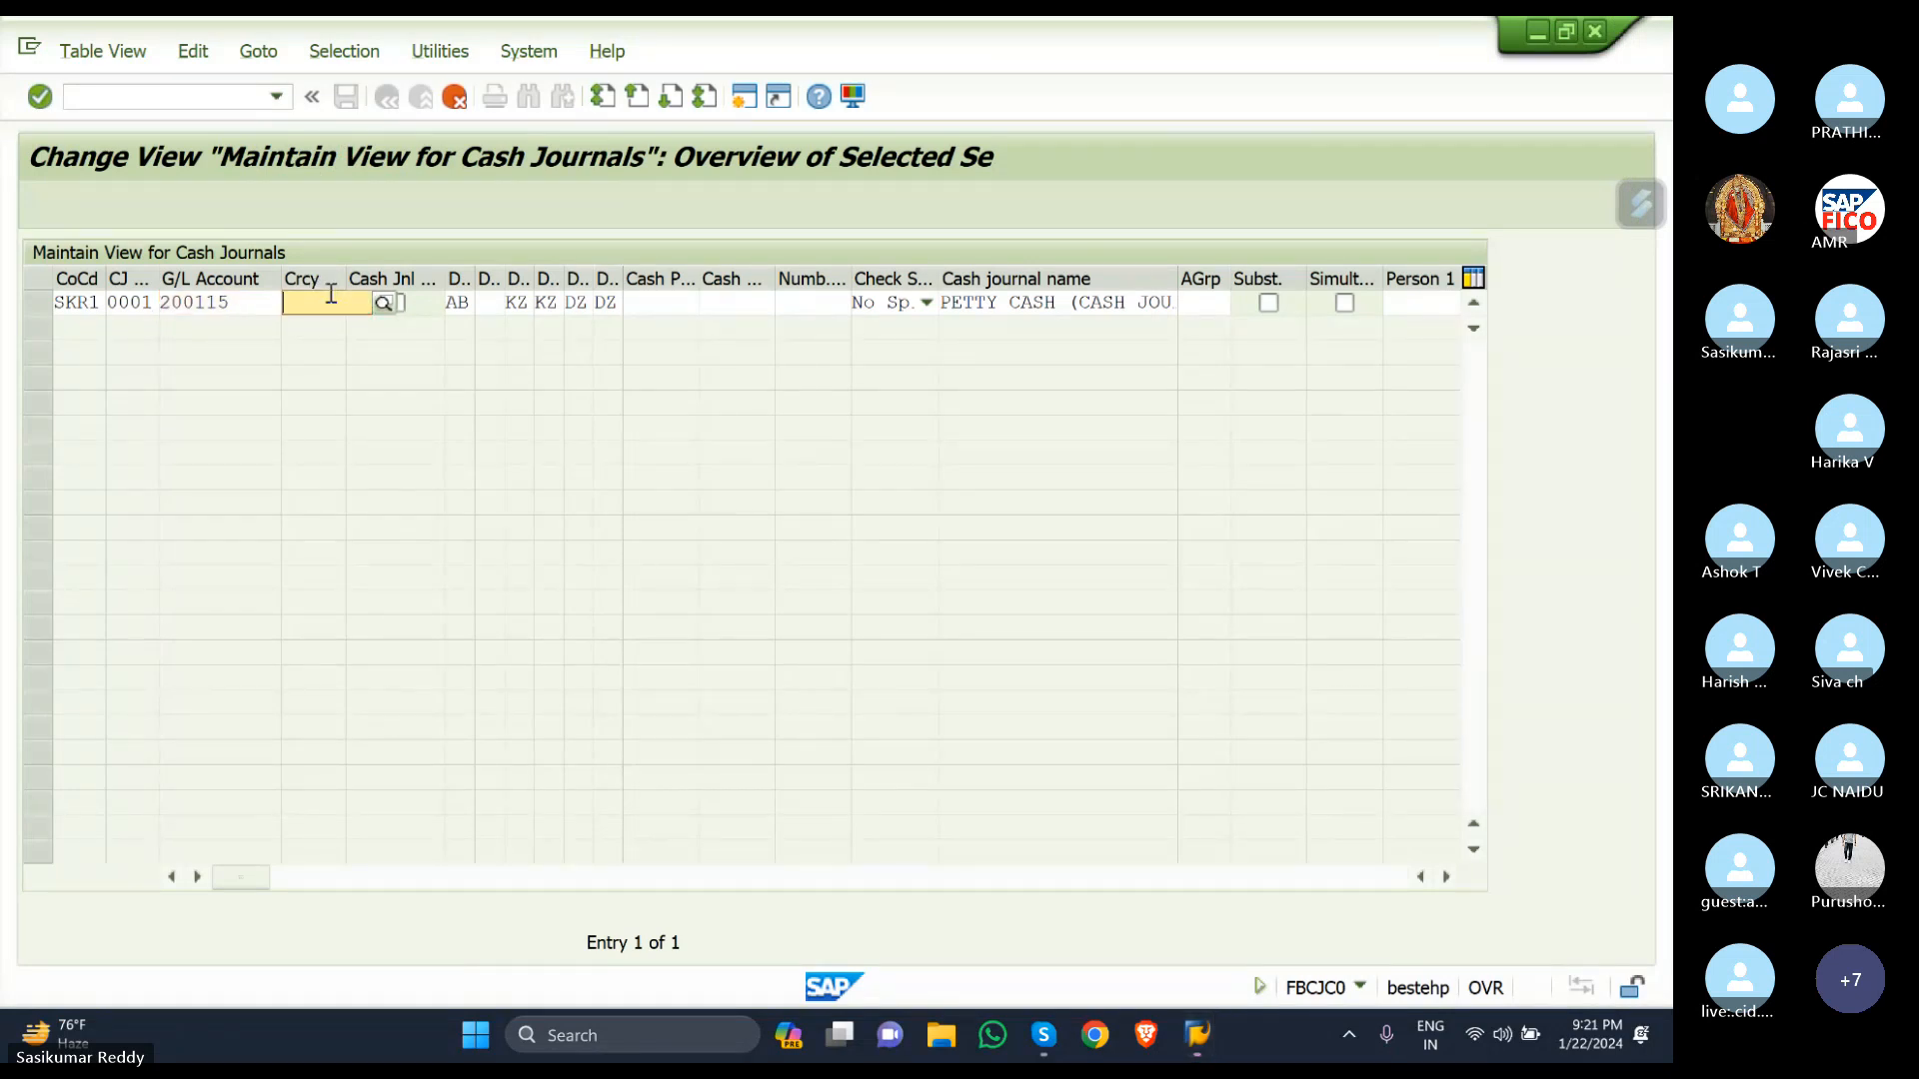
{"action": "type", "text": "INR"}
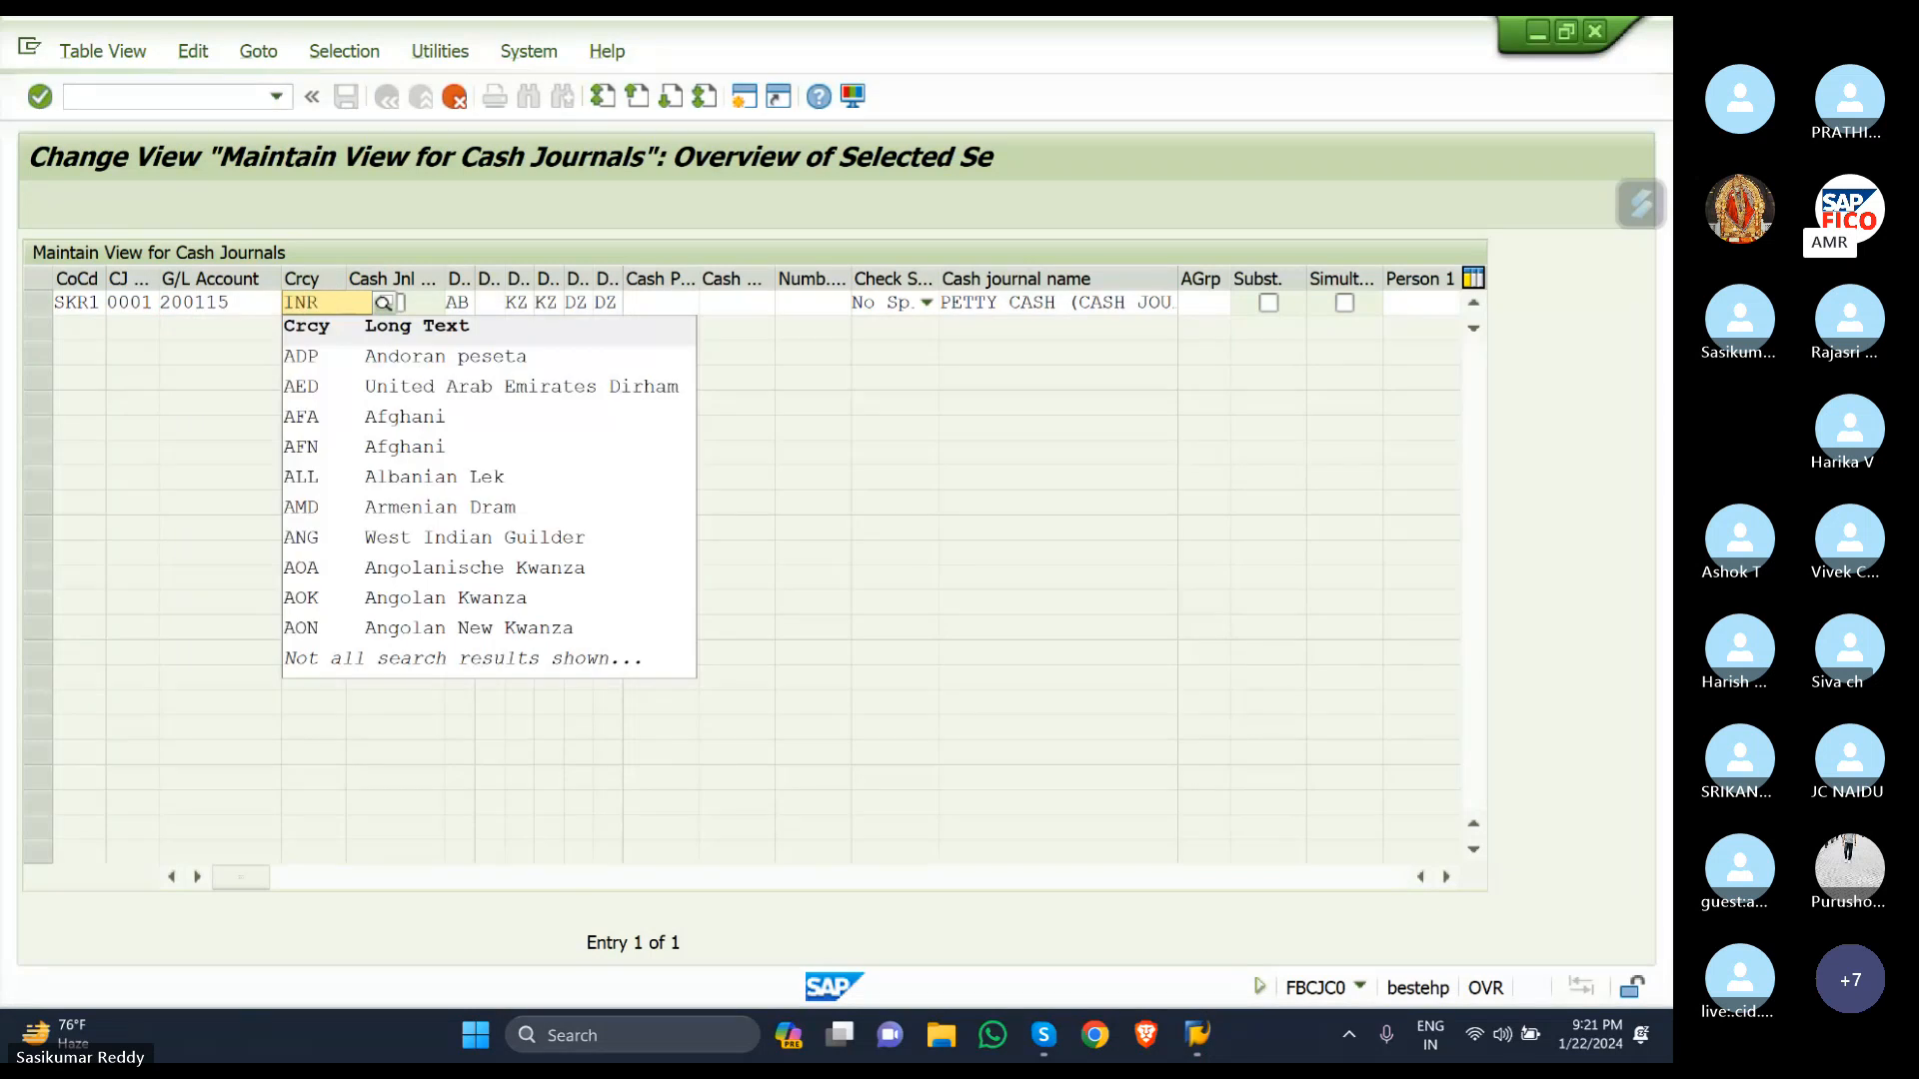
{"action": "left_click", "coordinate": [369, 360]}
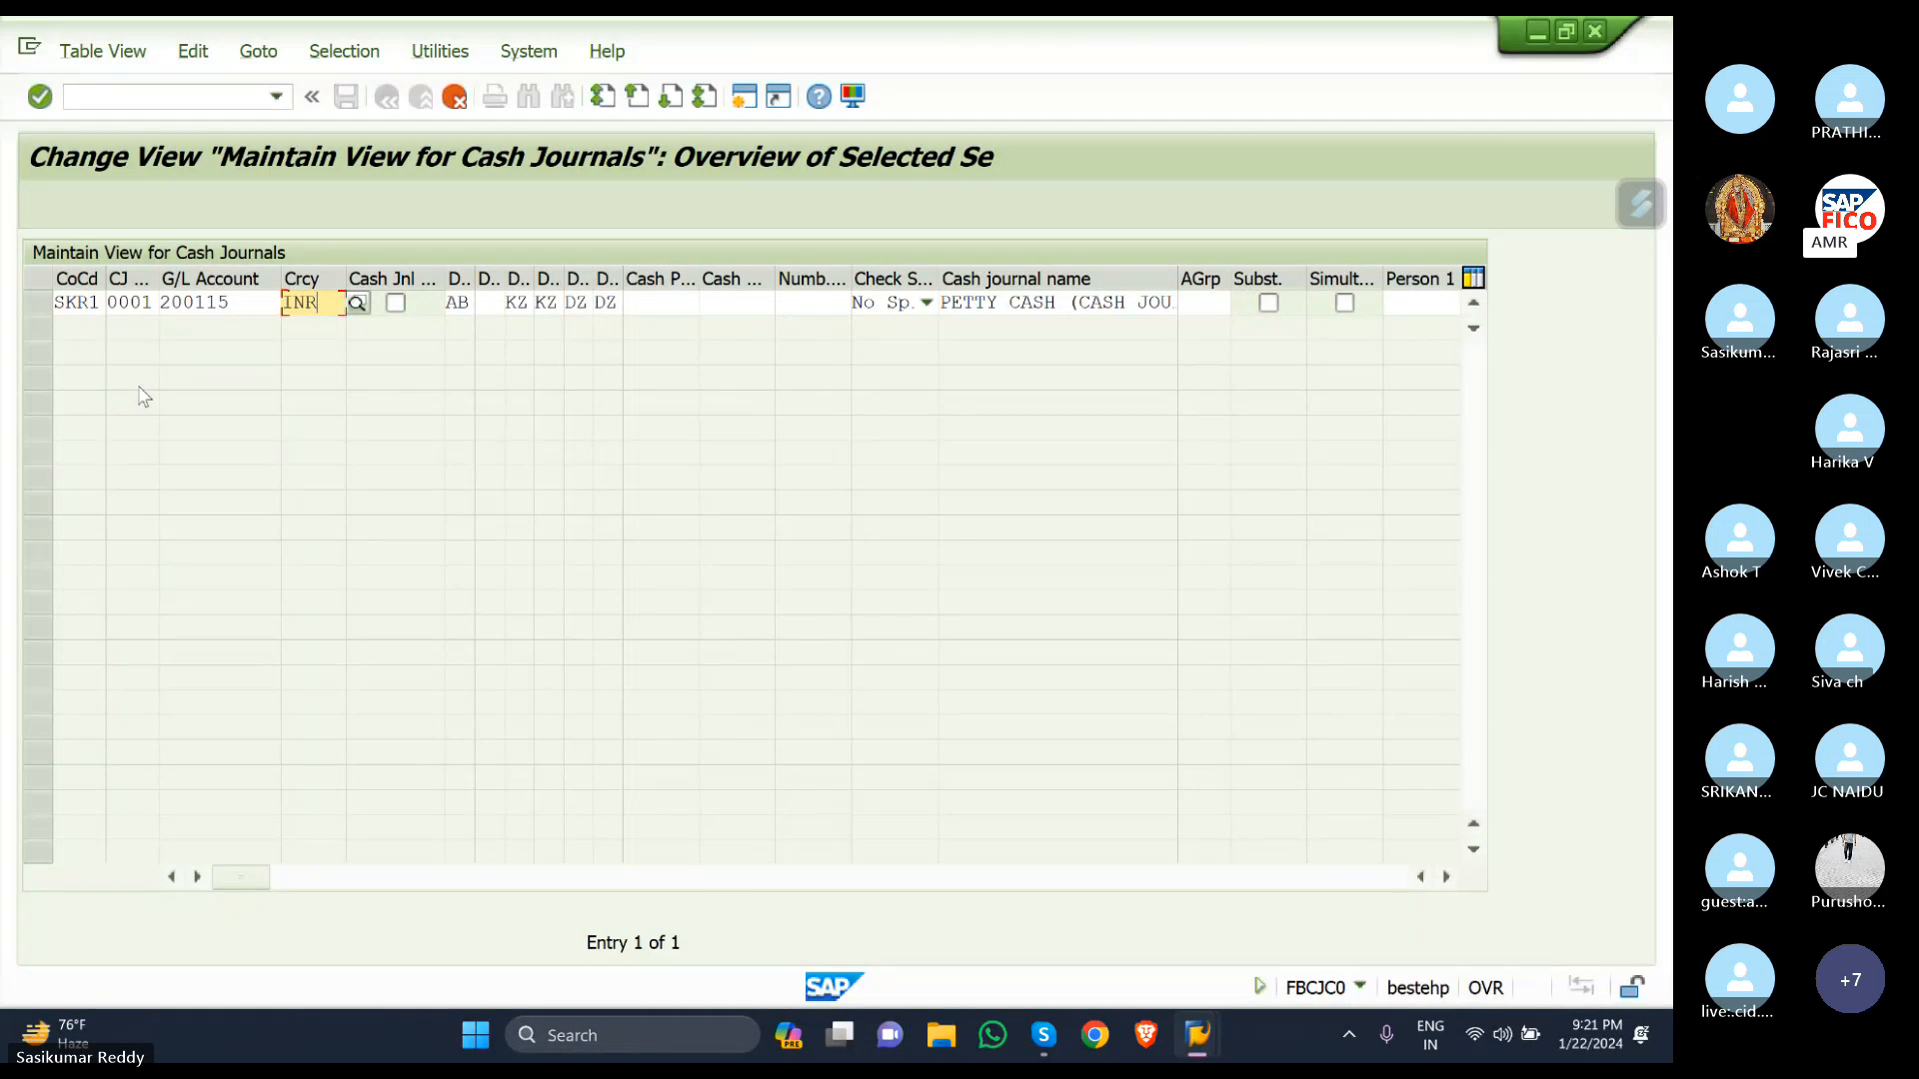
Read the field help for the cash journal number and close it.
{"action": "left_click", "coordinate": [146, 302]}
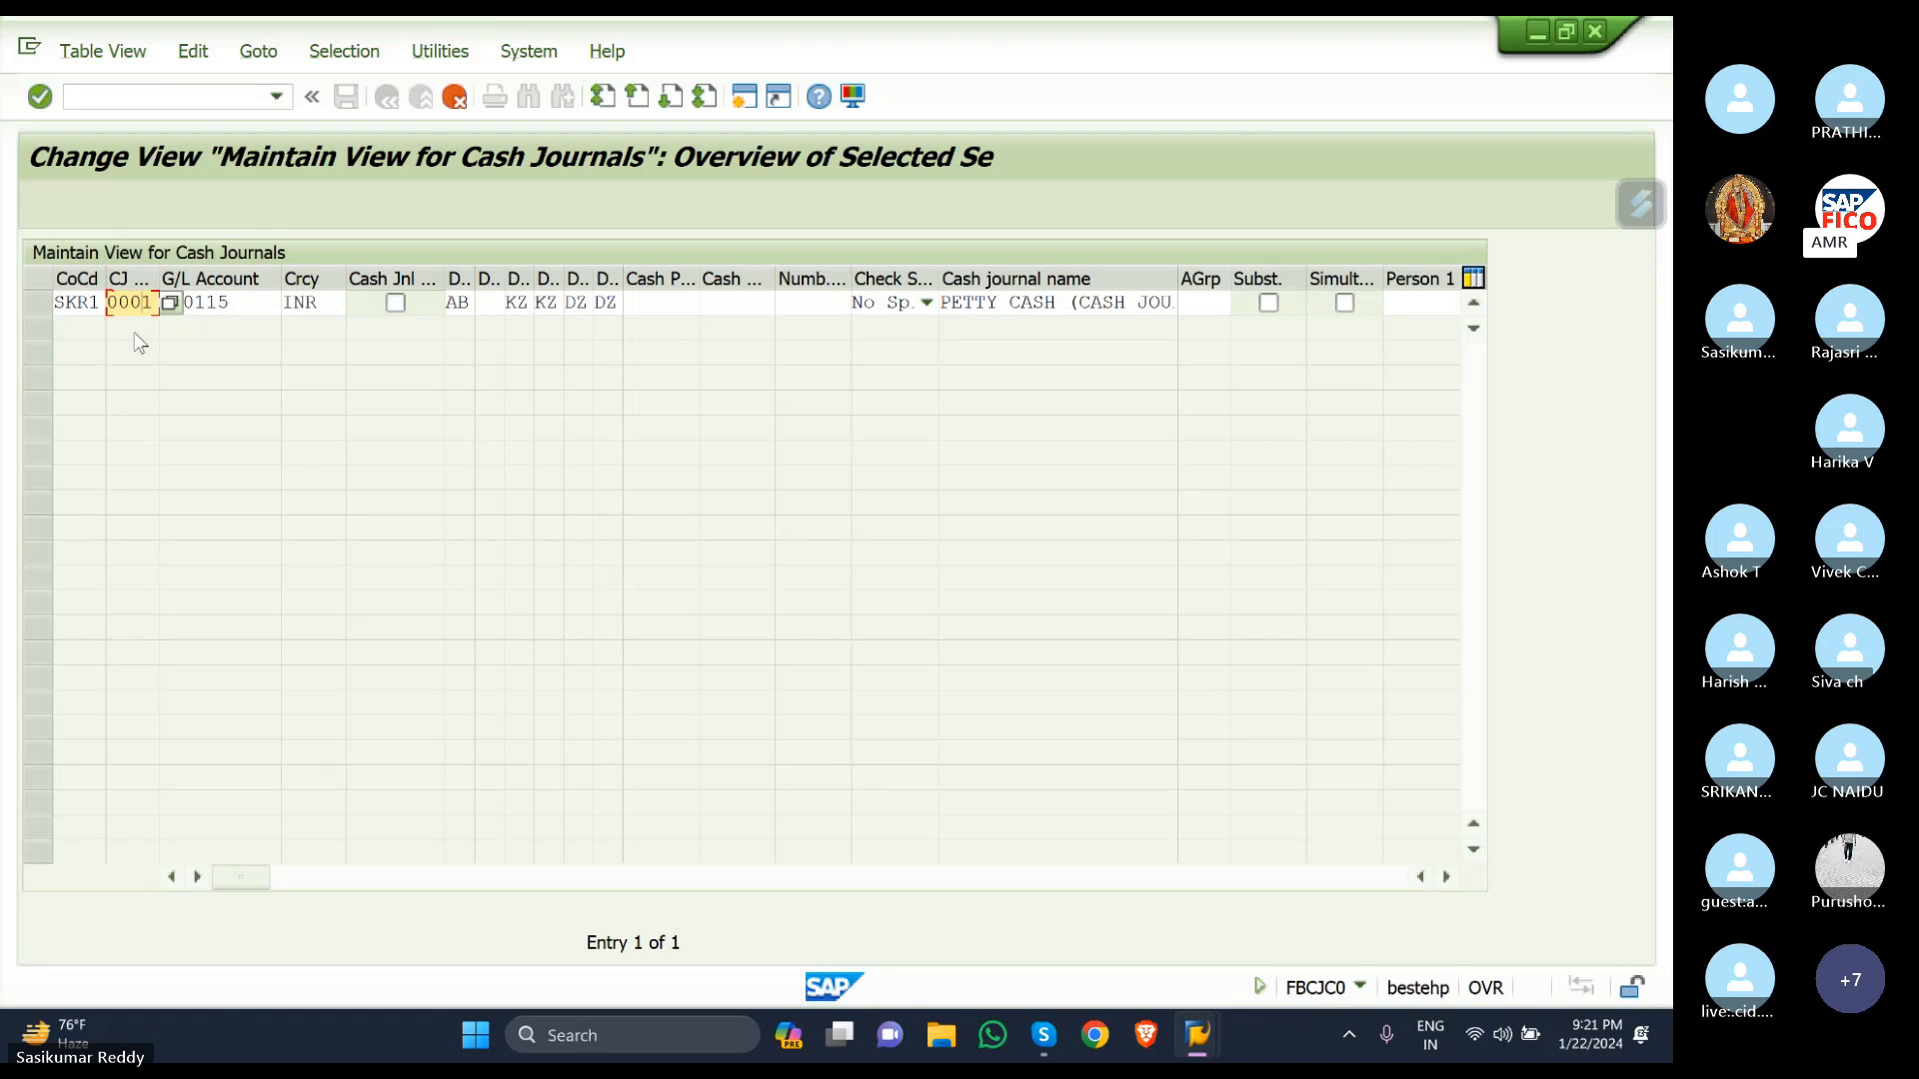
{"action": "left_click", "coordinate": [140, 343]}
{"action": "key", "text": "F1"}
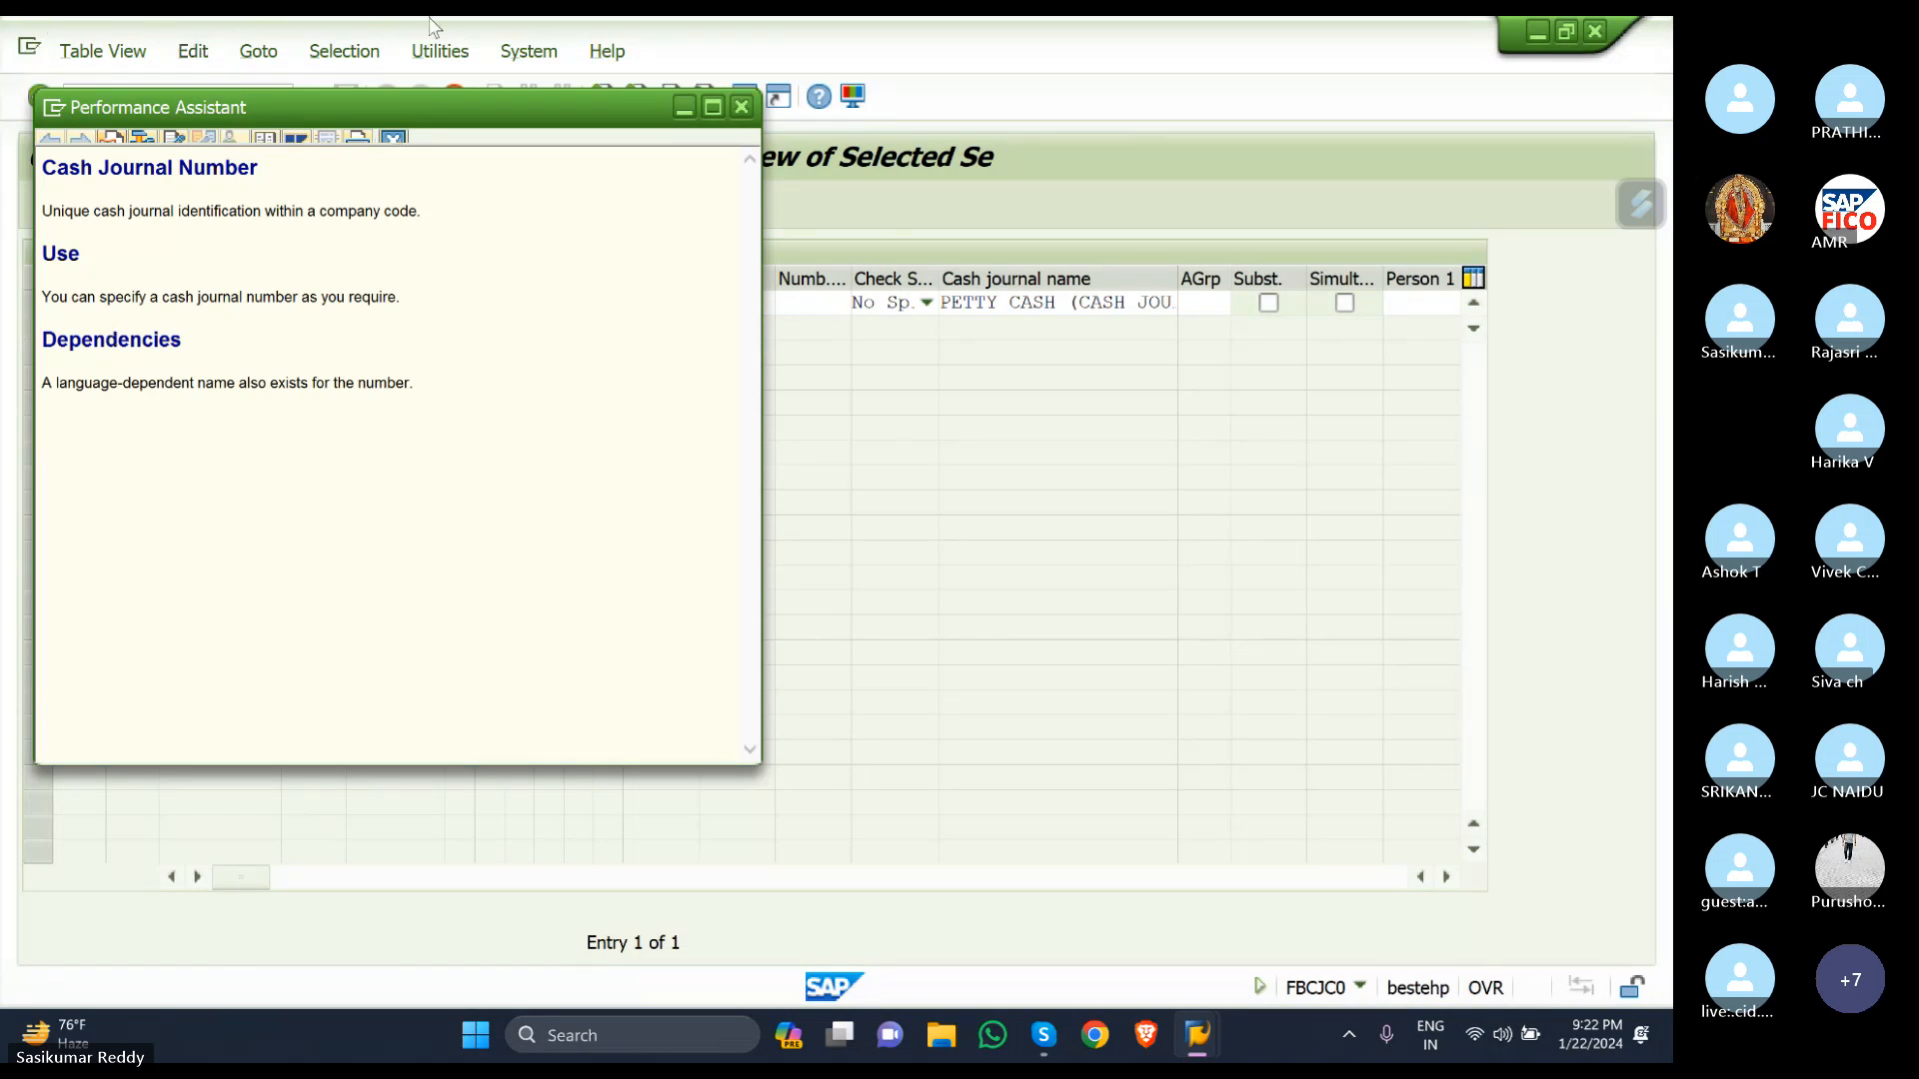
{"action": "left_click", "coordinate": [744, 112]}
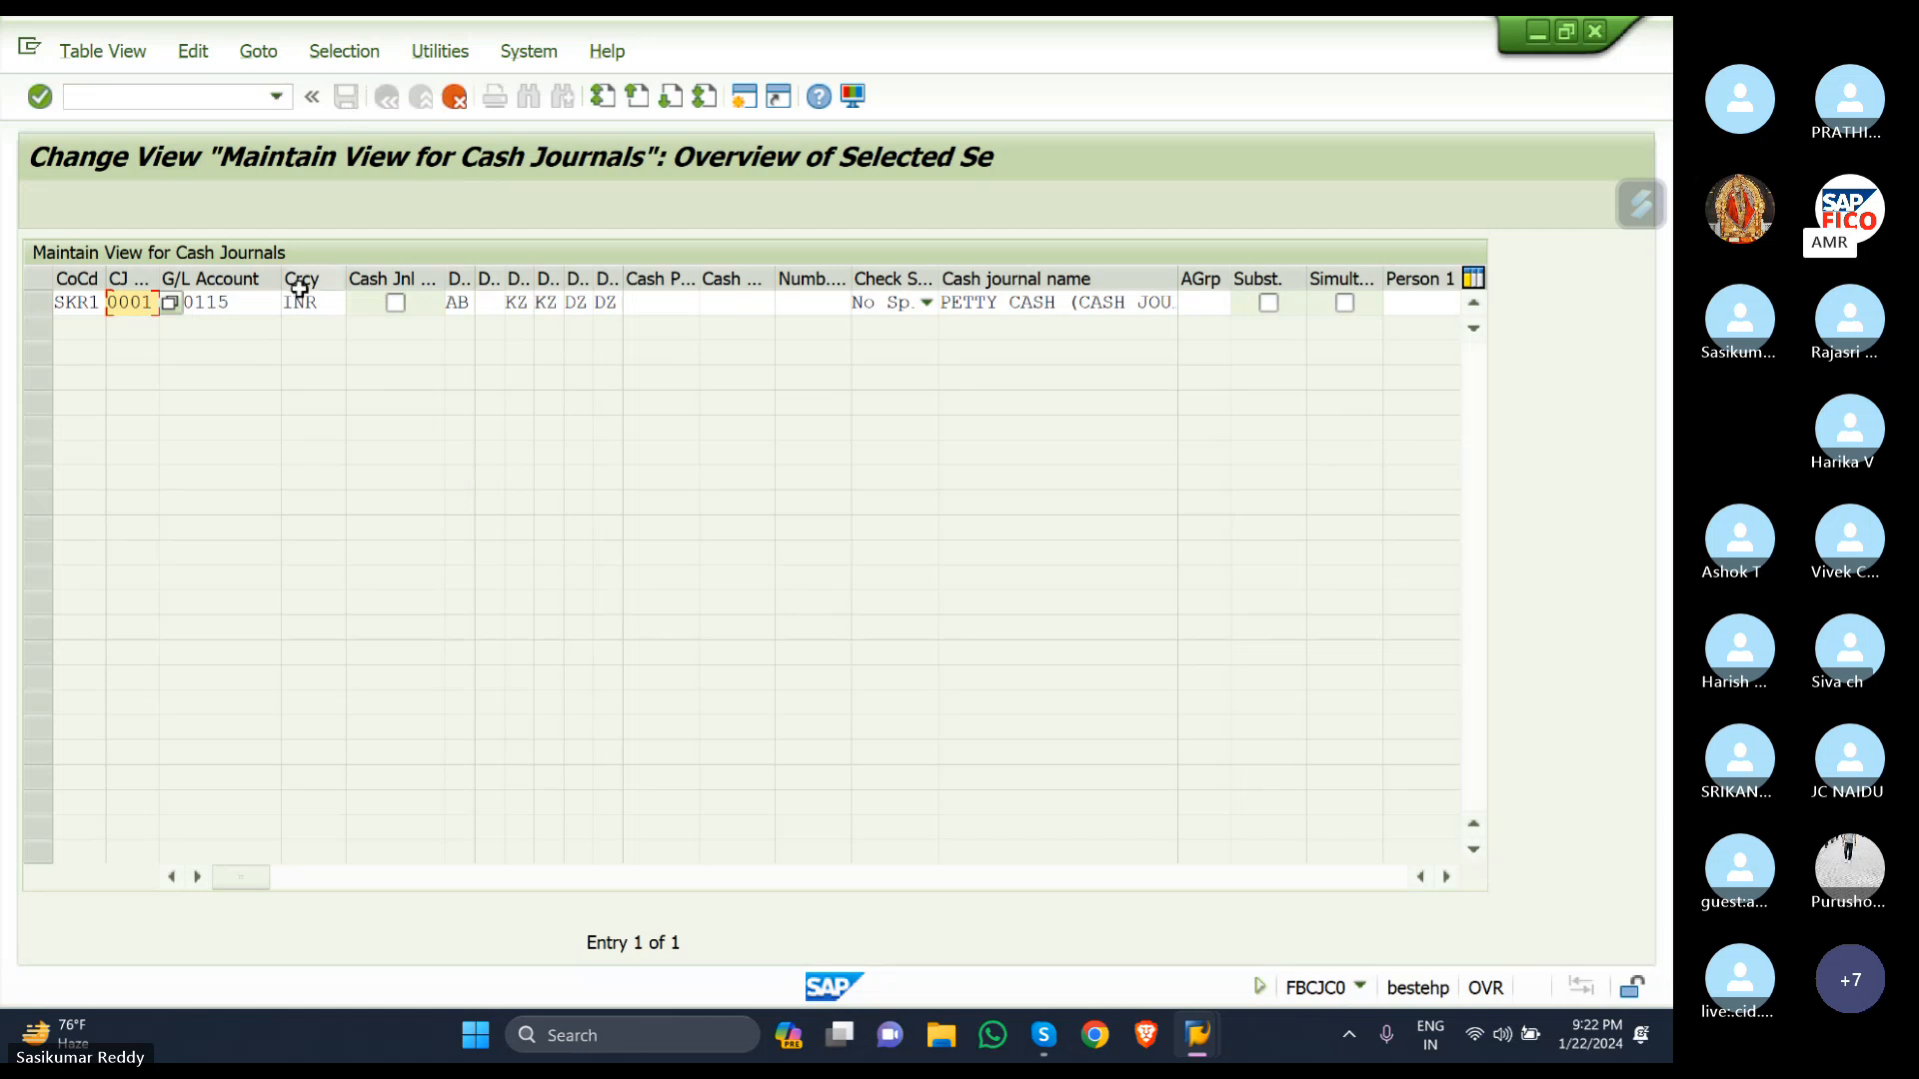
Accept the copied SKR1 entry, save it under the customizing request "skr create company", and select its row.
{"action": "key", "text": "Return"}
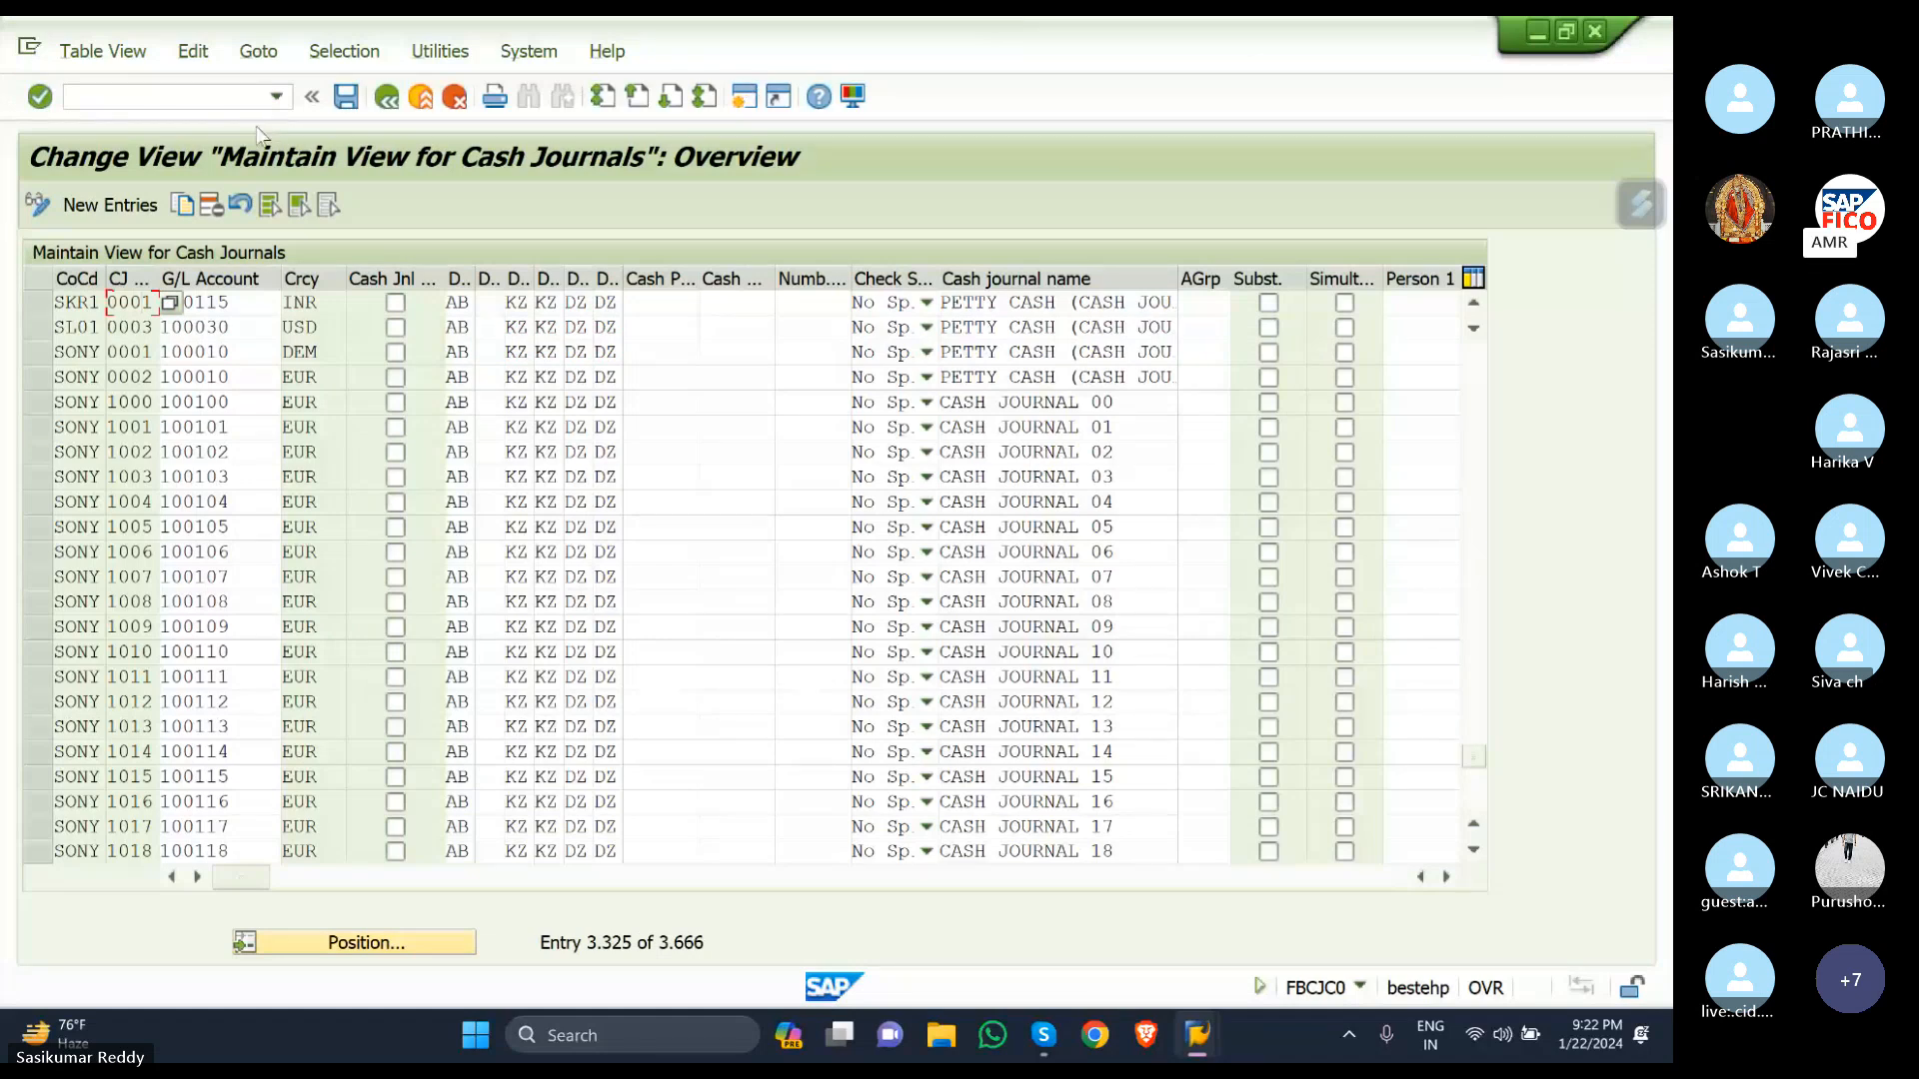
{"action": "left_click", "coordinate": [346, 97]}
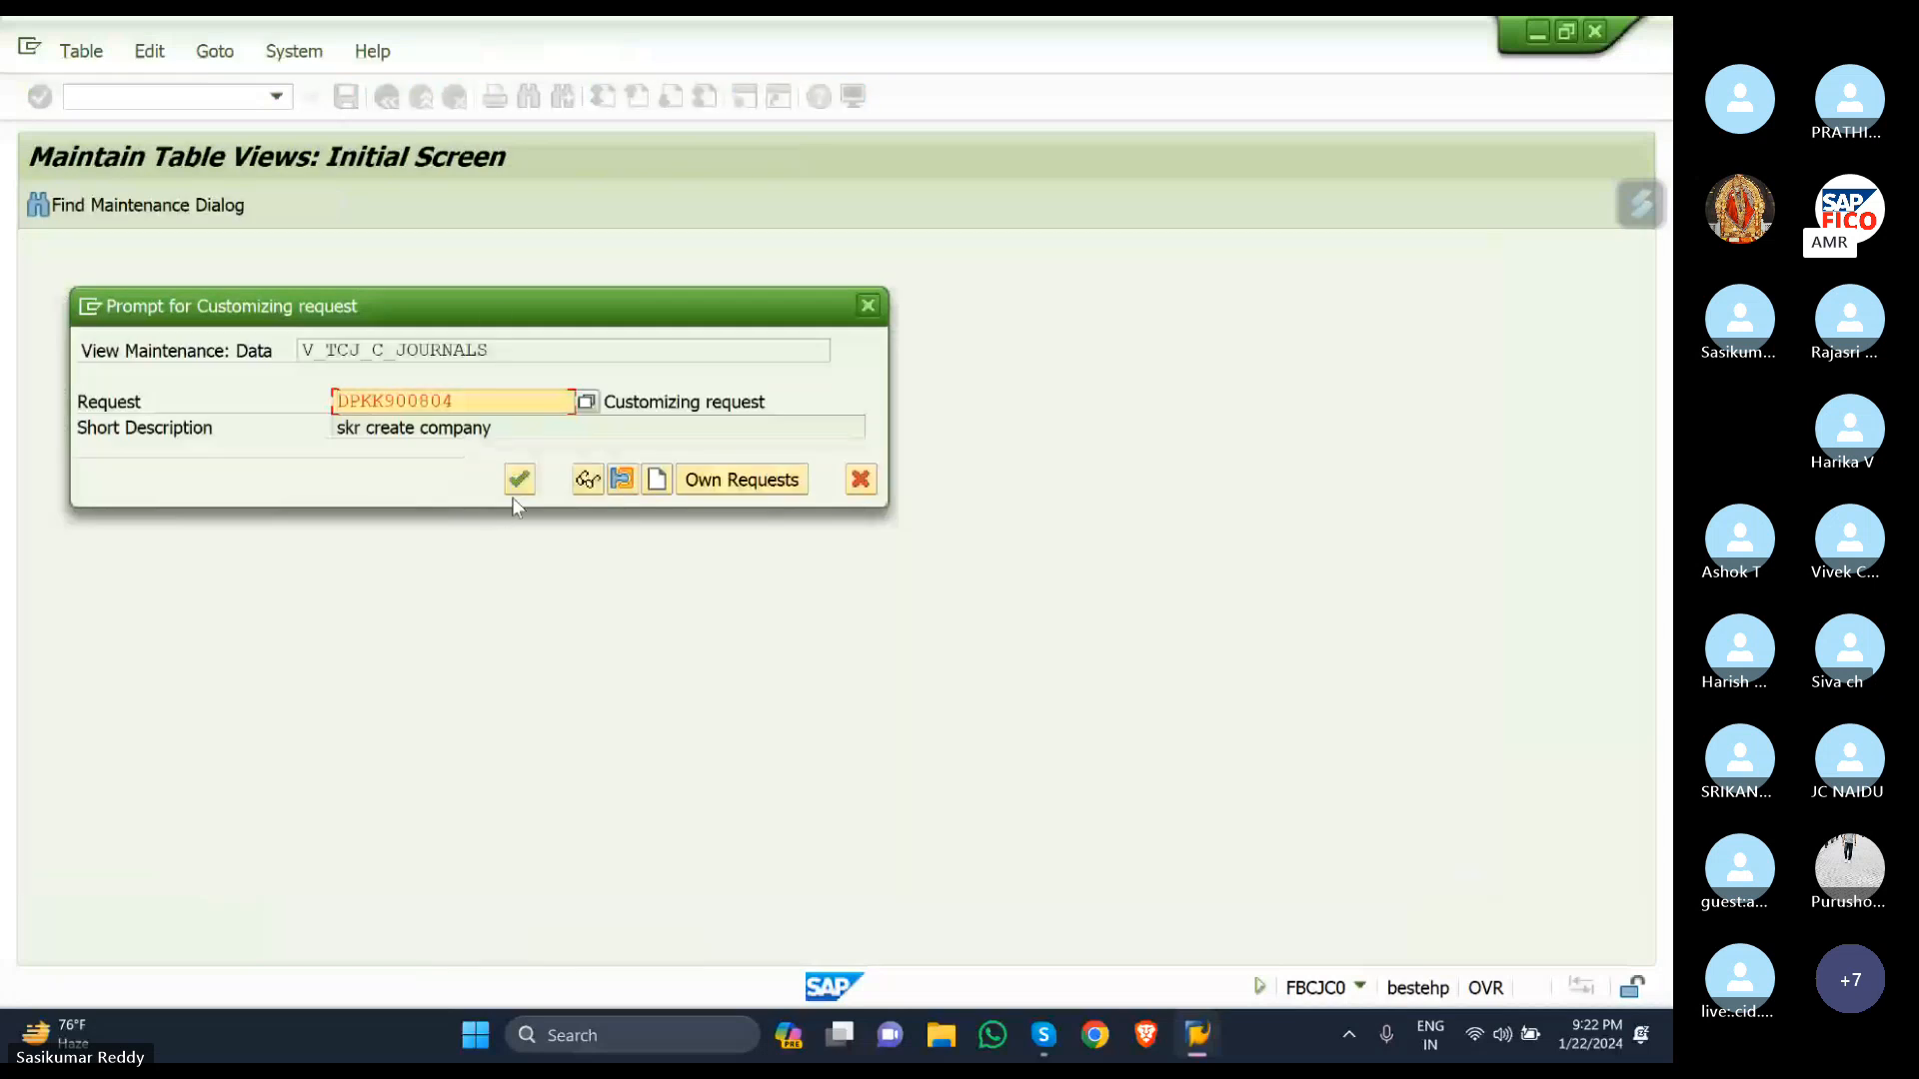
{"action": "left_click", "coordinate": [518, 480]}
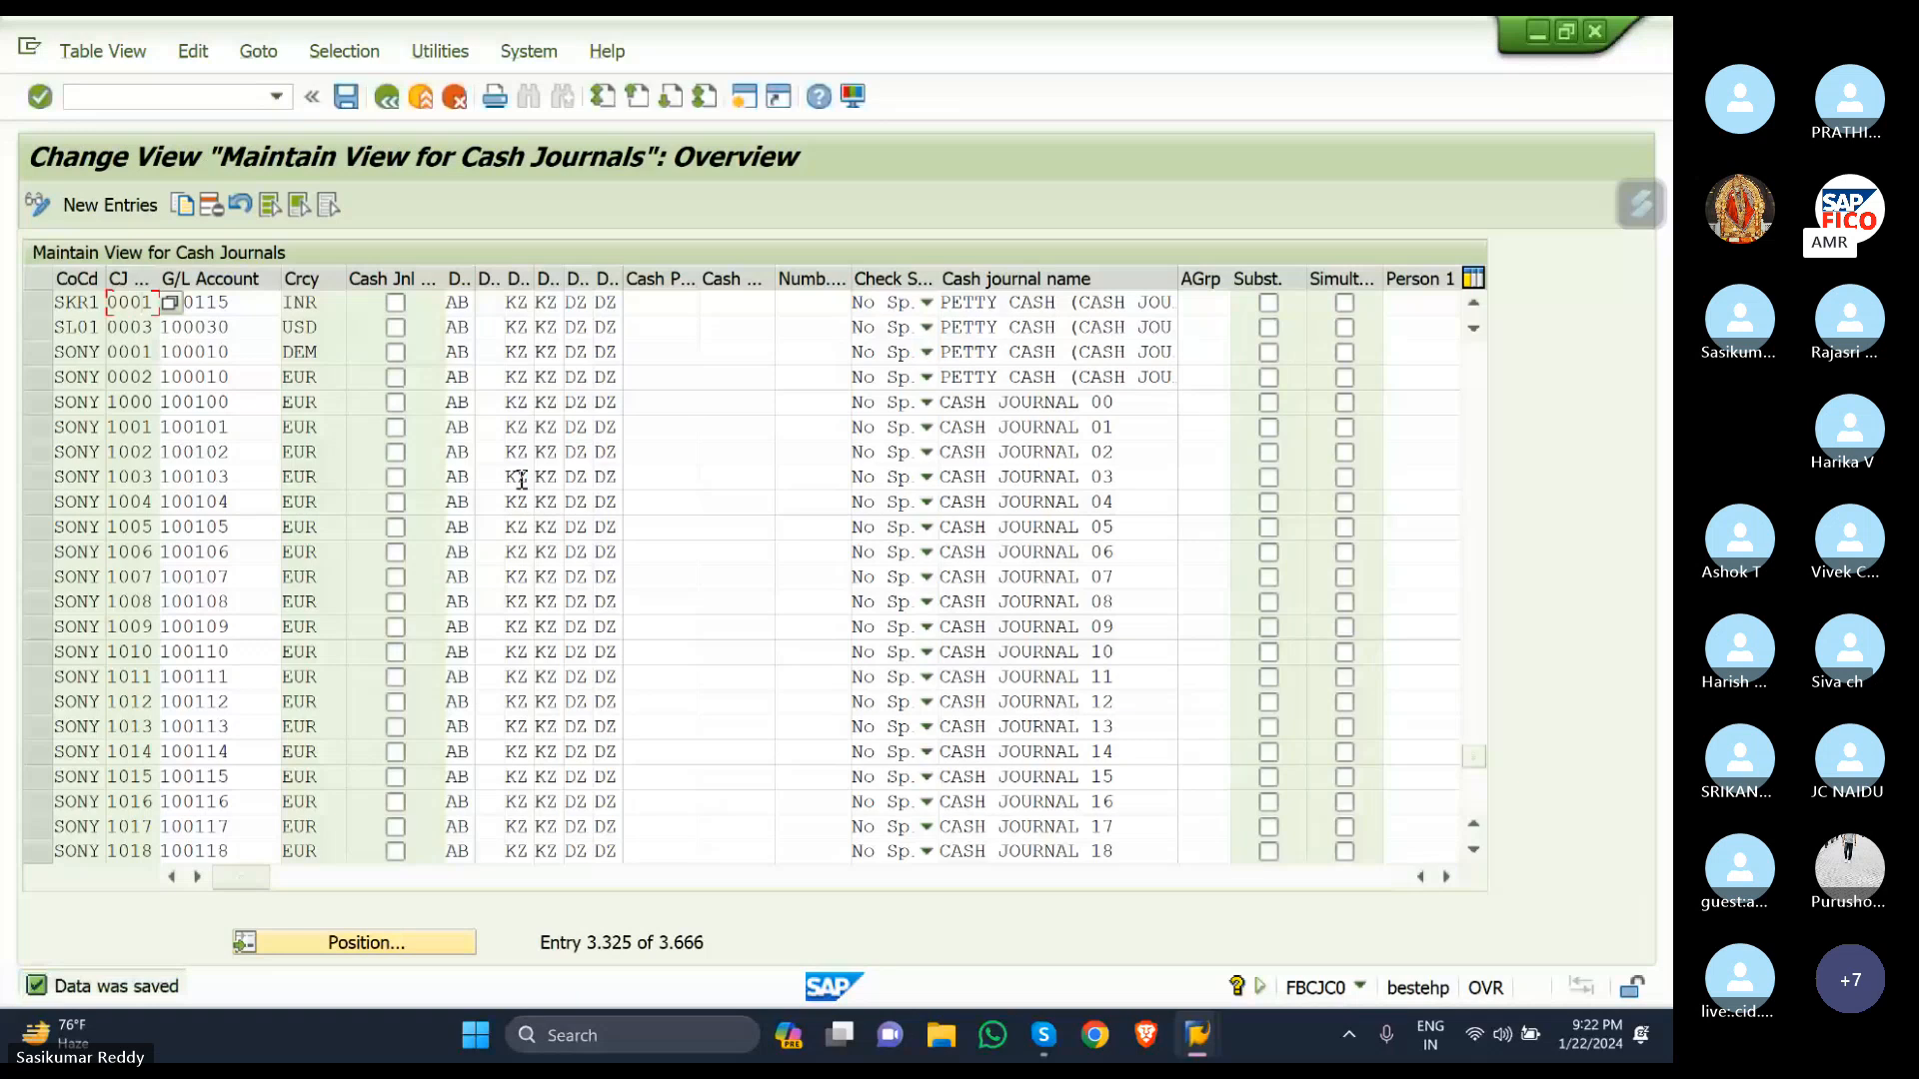
{"action": "left_click", "coordinate": [38, 302]}
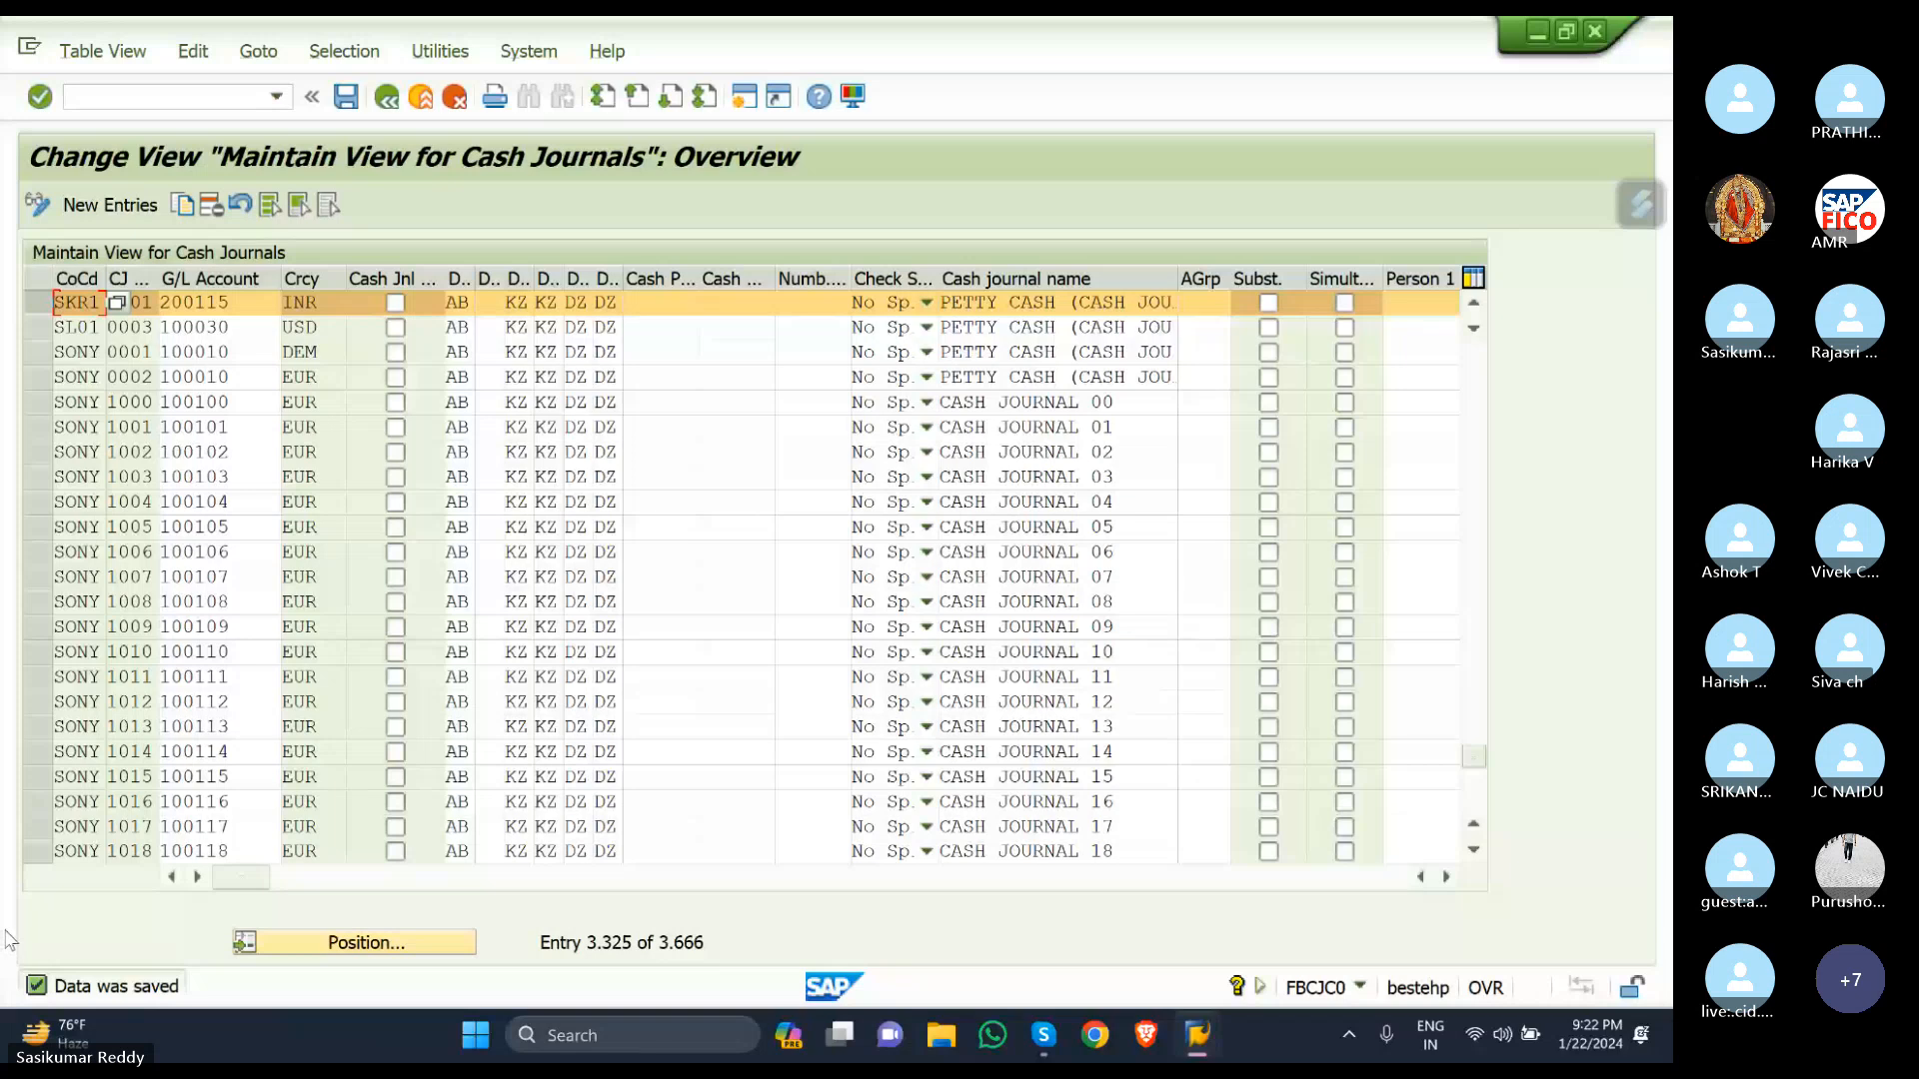
Check the next task in the Skype checklist, then open the cash journal business transactions in SAP with transaction code FBCJC2.
{"action": "left_click", "coordinate": [1039, 1040]}
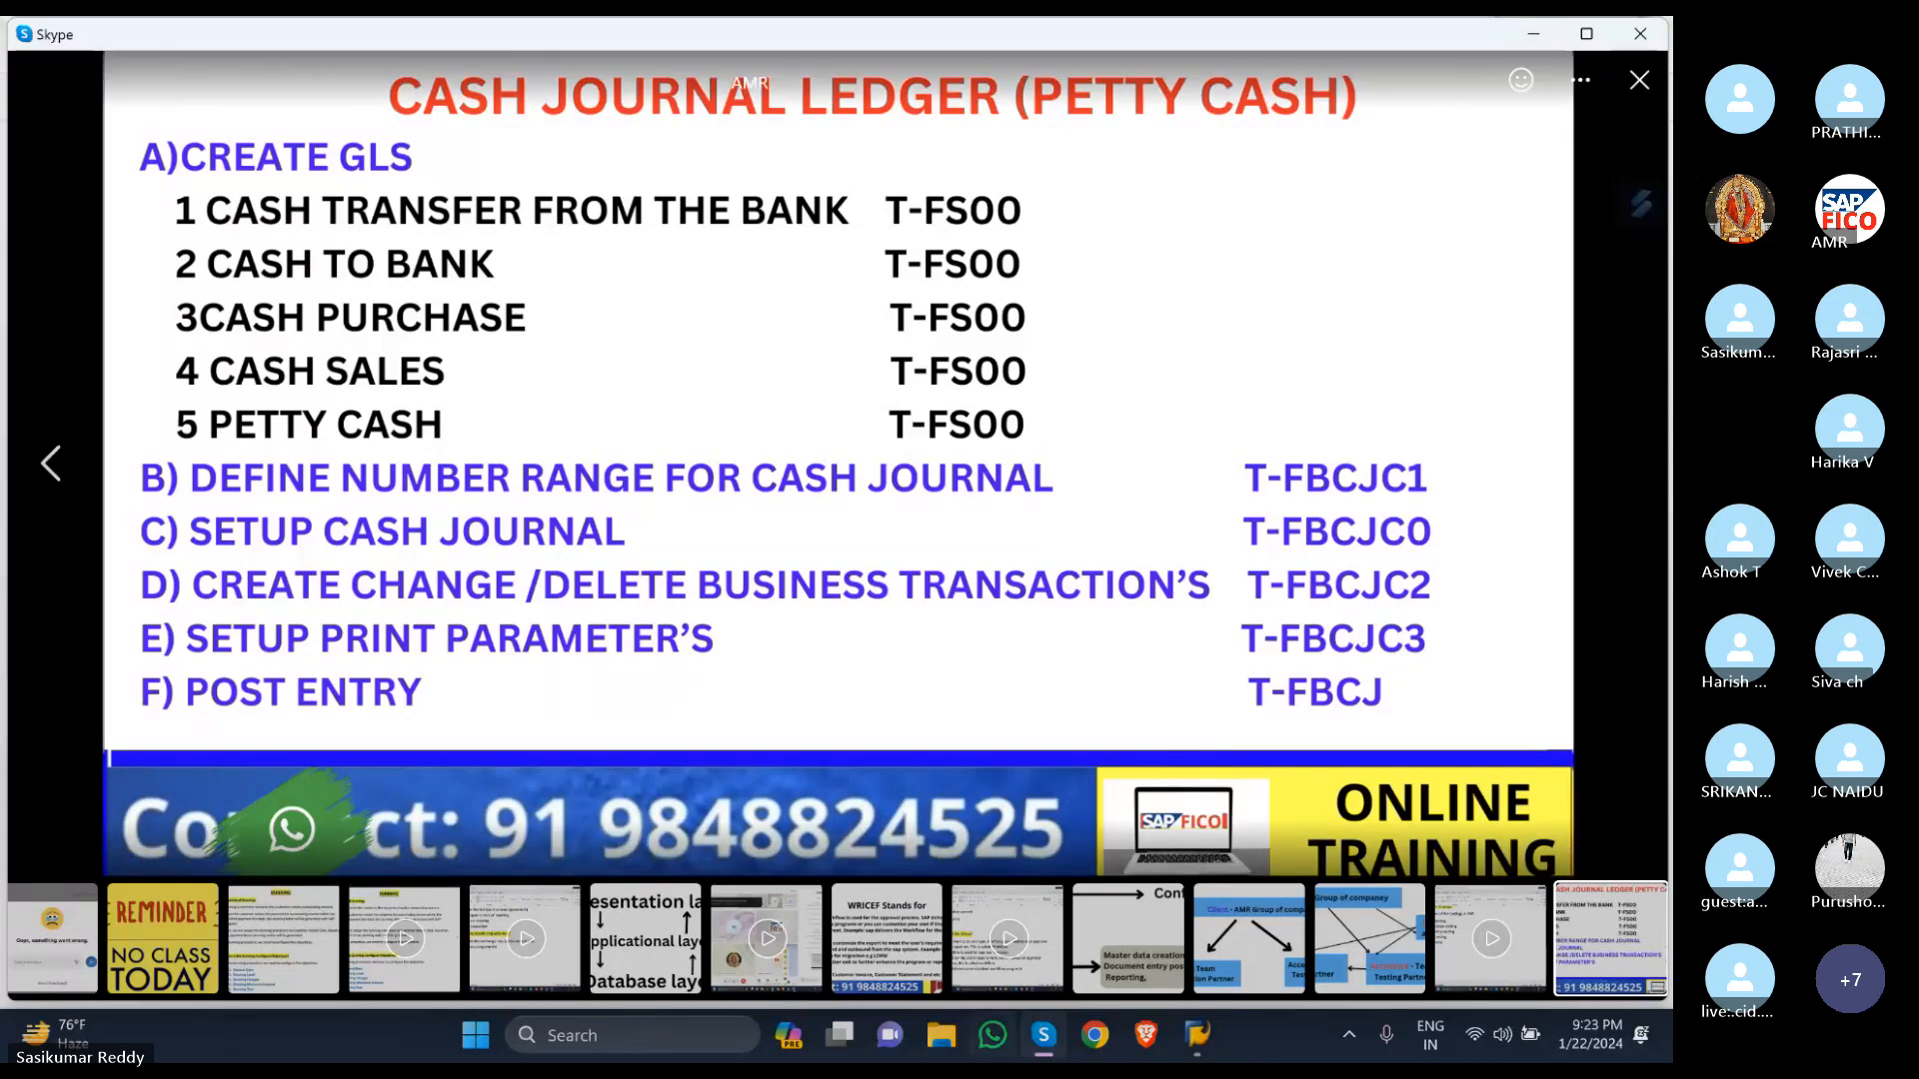
{"action": "left_click", "coordinate": [1197, 1036]}
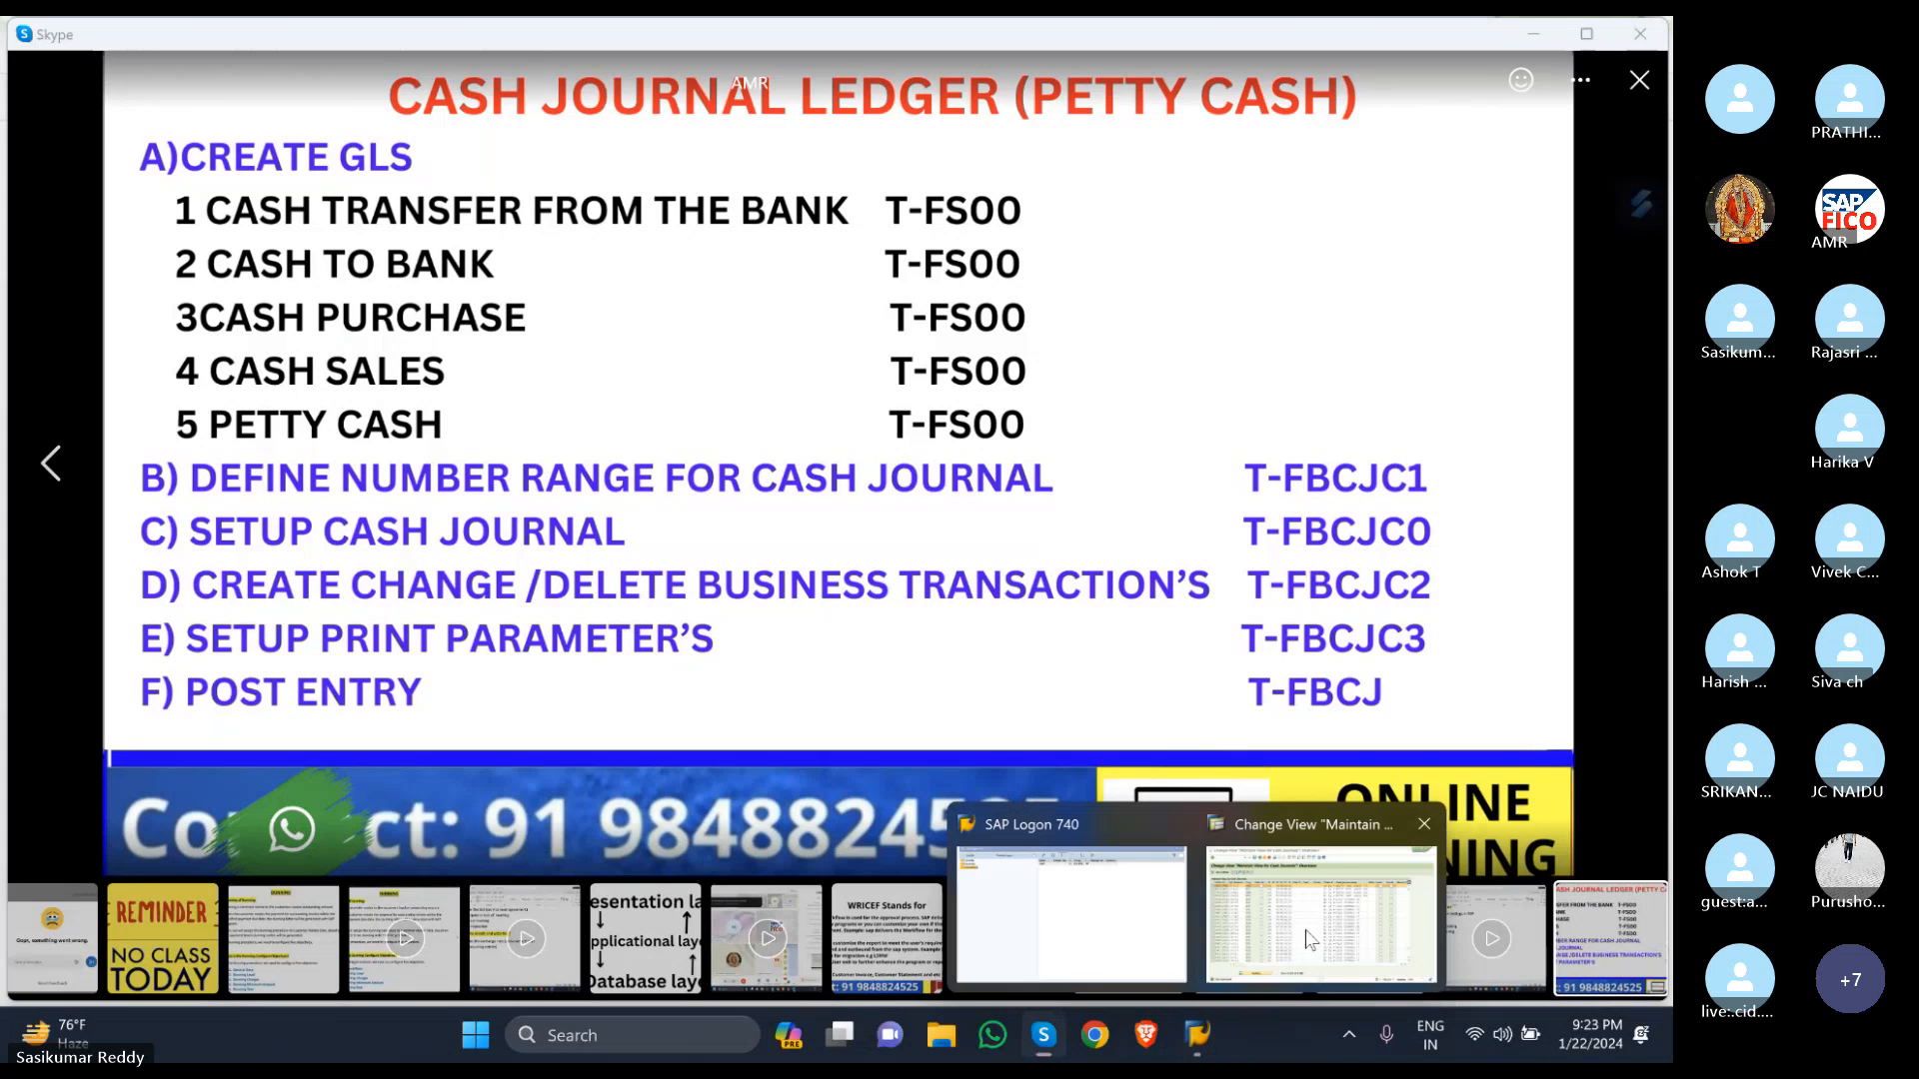
{"action": "left_click", "coordinate": [1309, 939]}
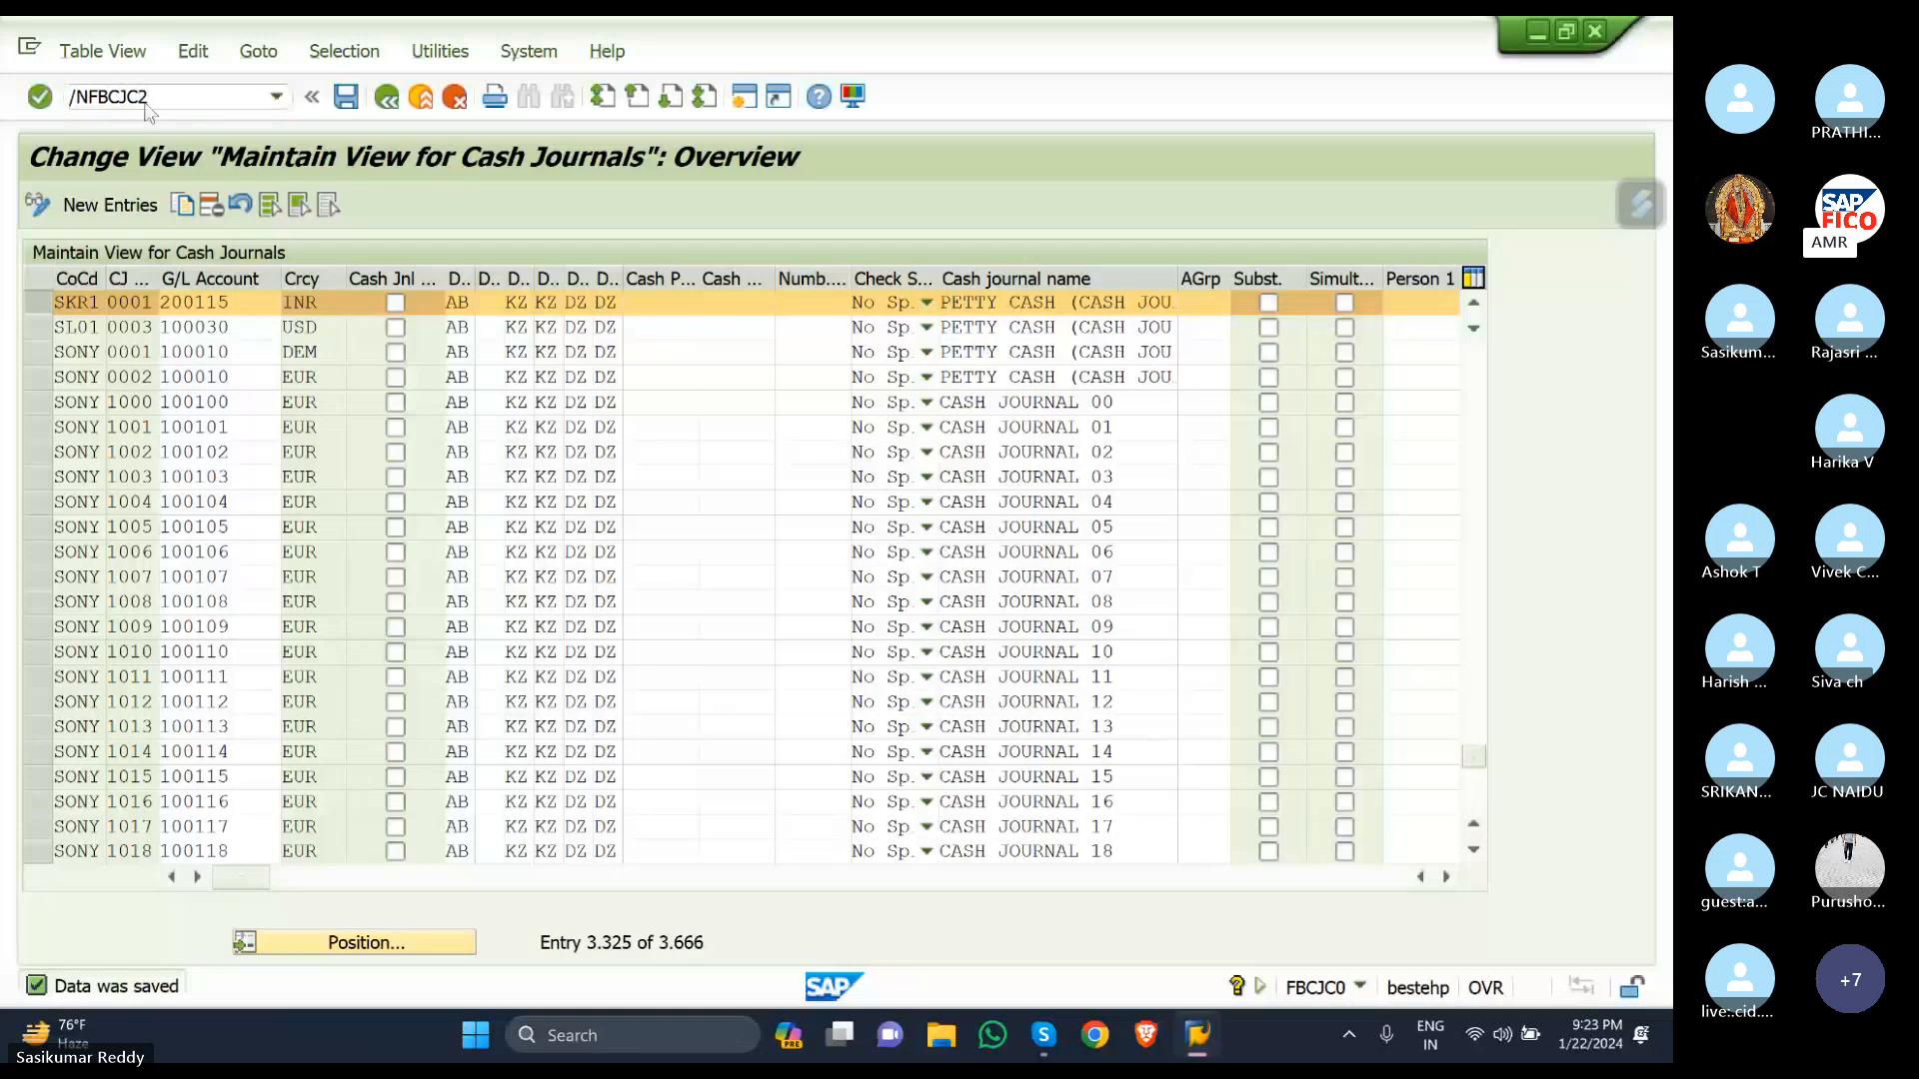
{"action": "key", "text": "Return"}
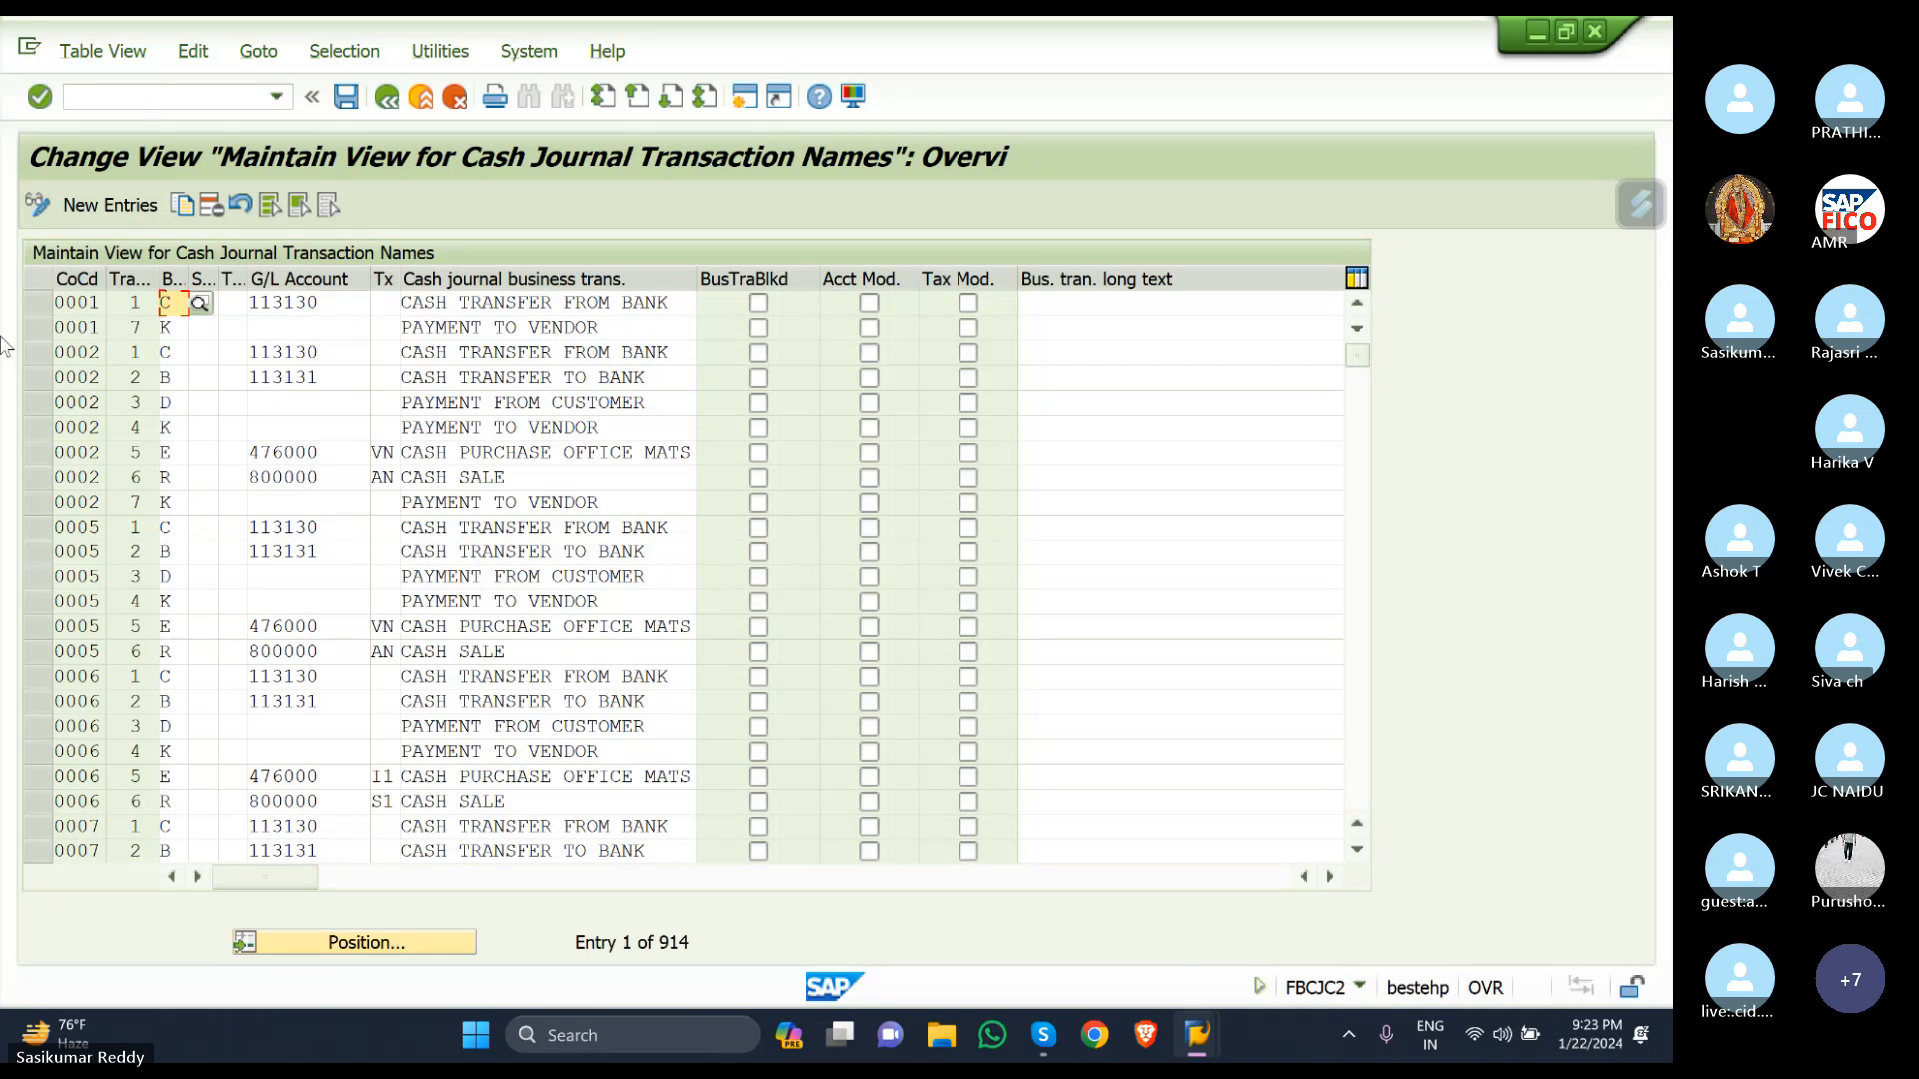
Copy business transactions 1 to 6 of company code 0005, from cash transfer from bank through cash sale, as templates.
{"action": "left_click", "coordinate": [40, 528]}
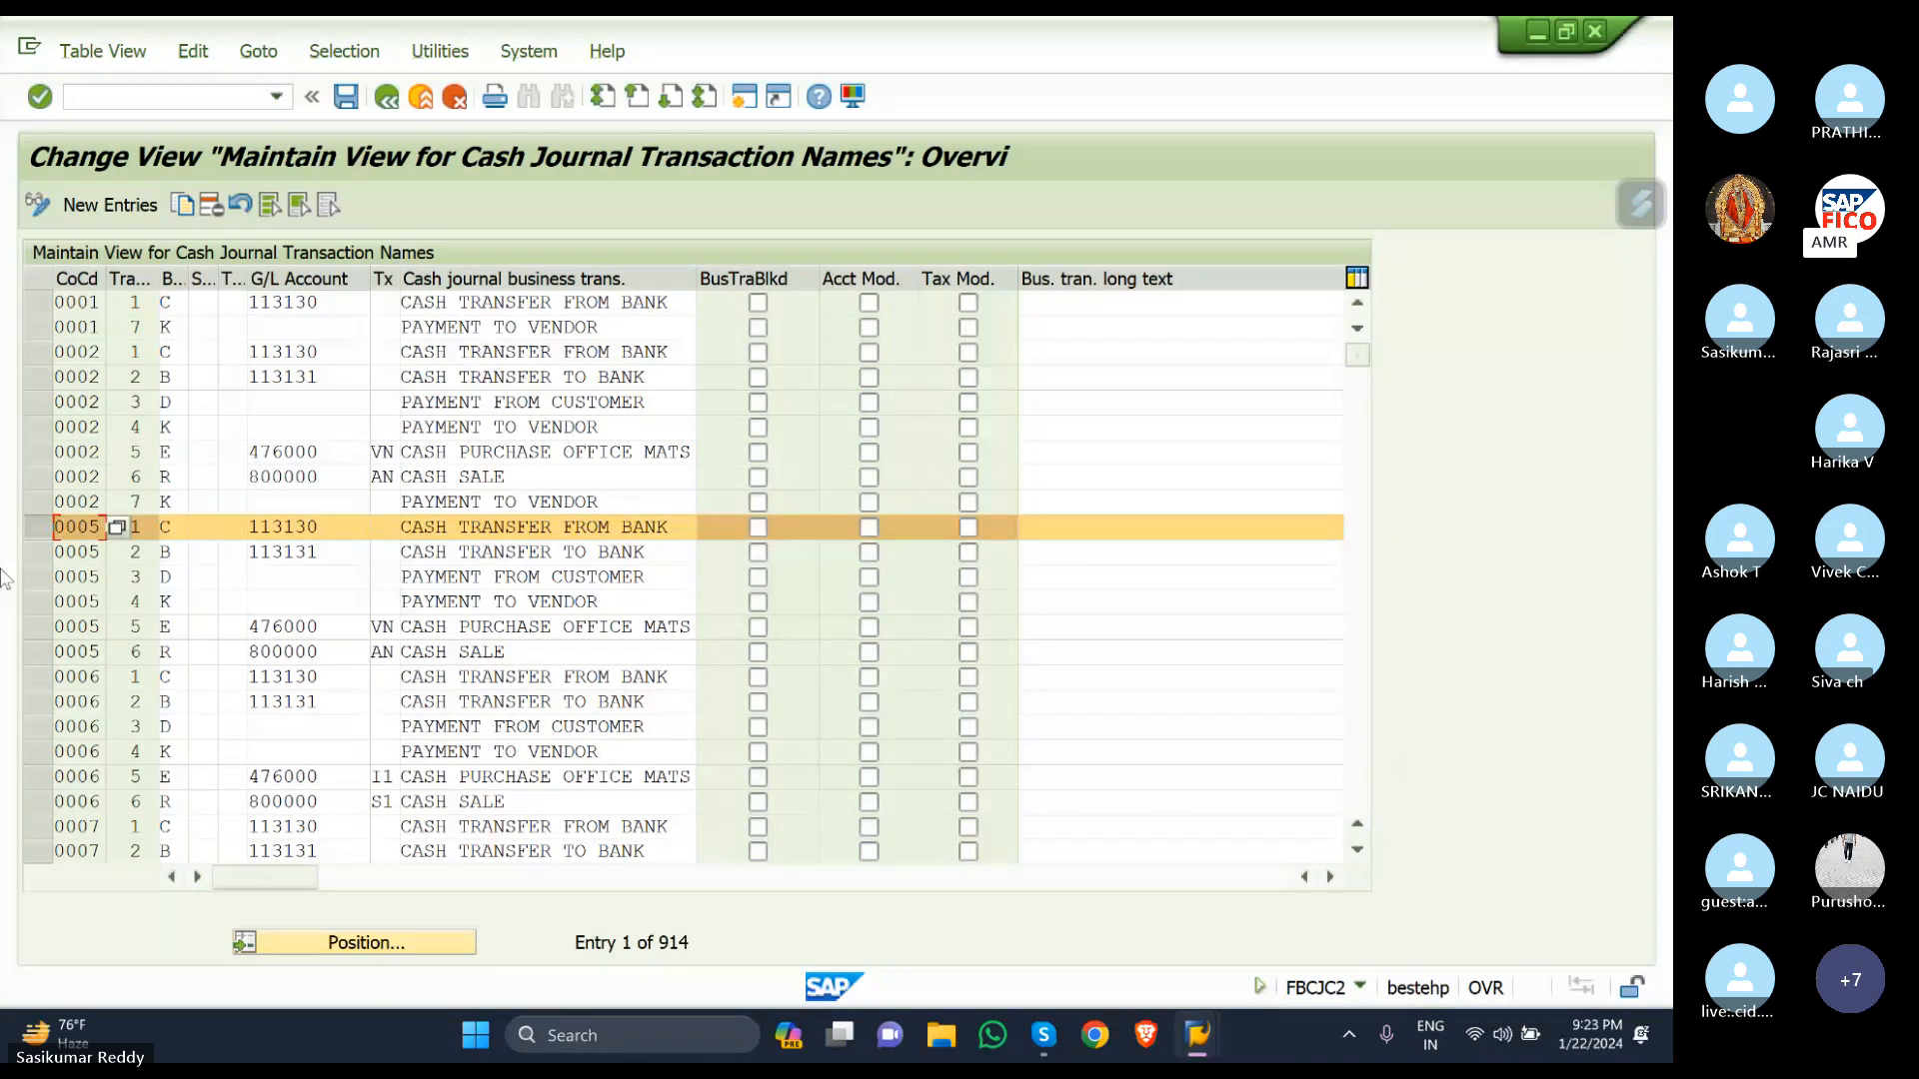
{"action": "left_click", "coordinate": [38, 552]}
{"action": "left_click", "coordinate": [38, 578]}
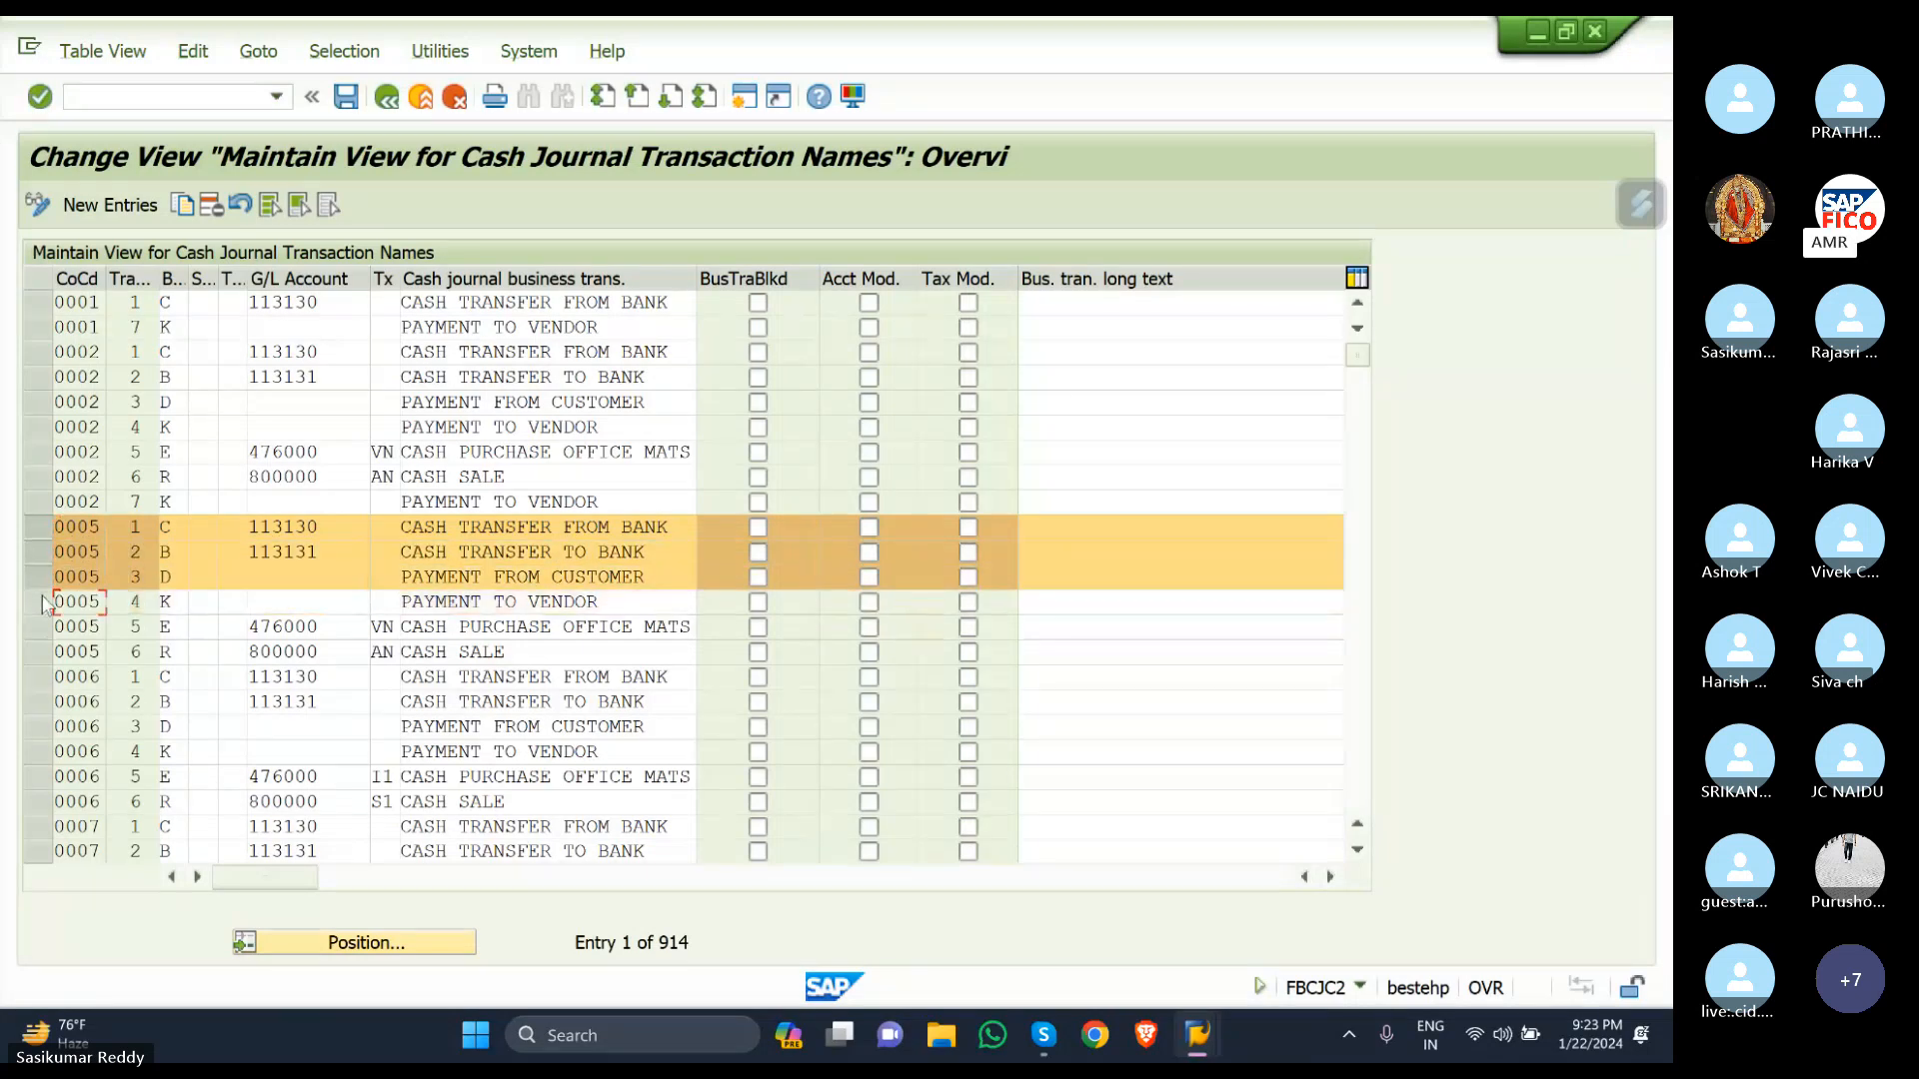
{"action": "left_click", "coordinate": [38, 605]}
{"action": "left_click", "coordinate": [38, 627]}
{"action": "left_click", "coordinate": [38, 652]}
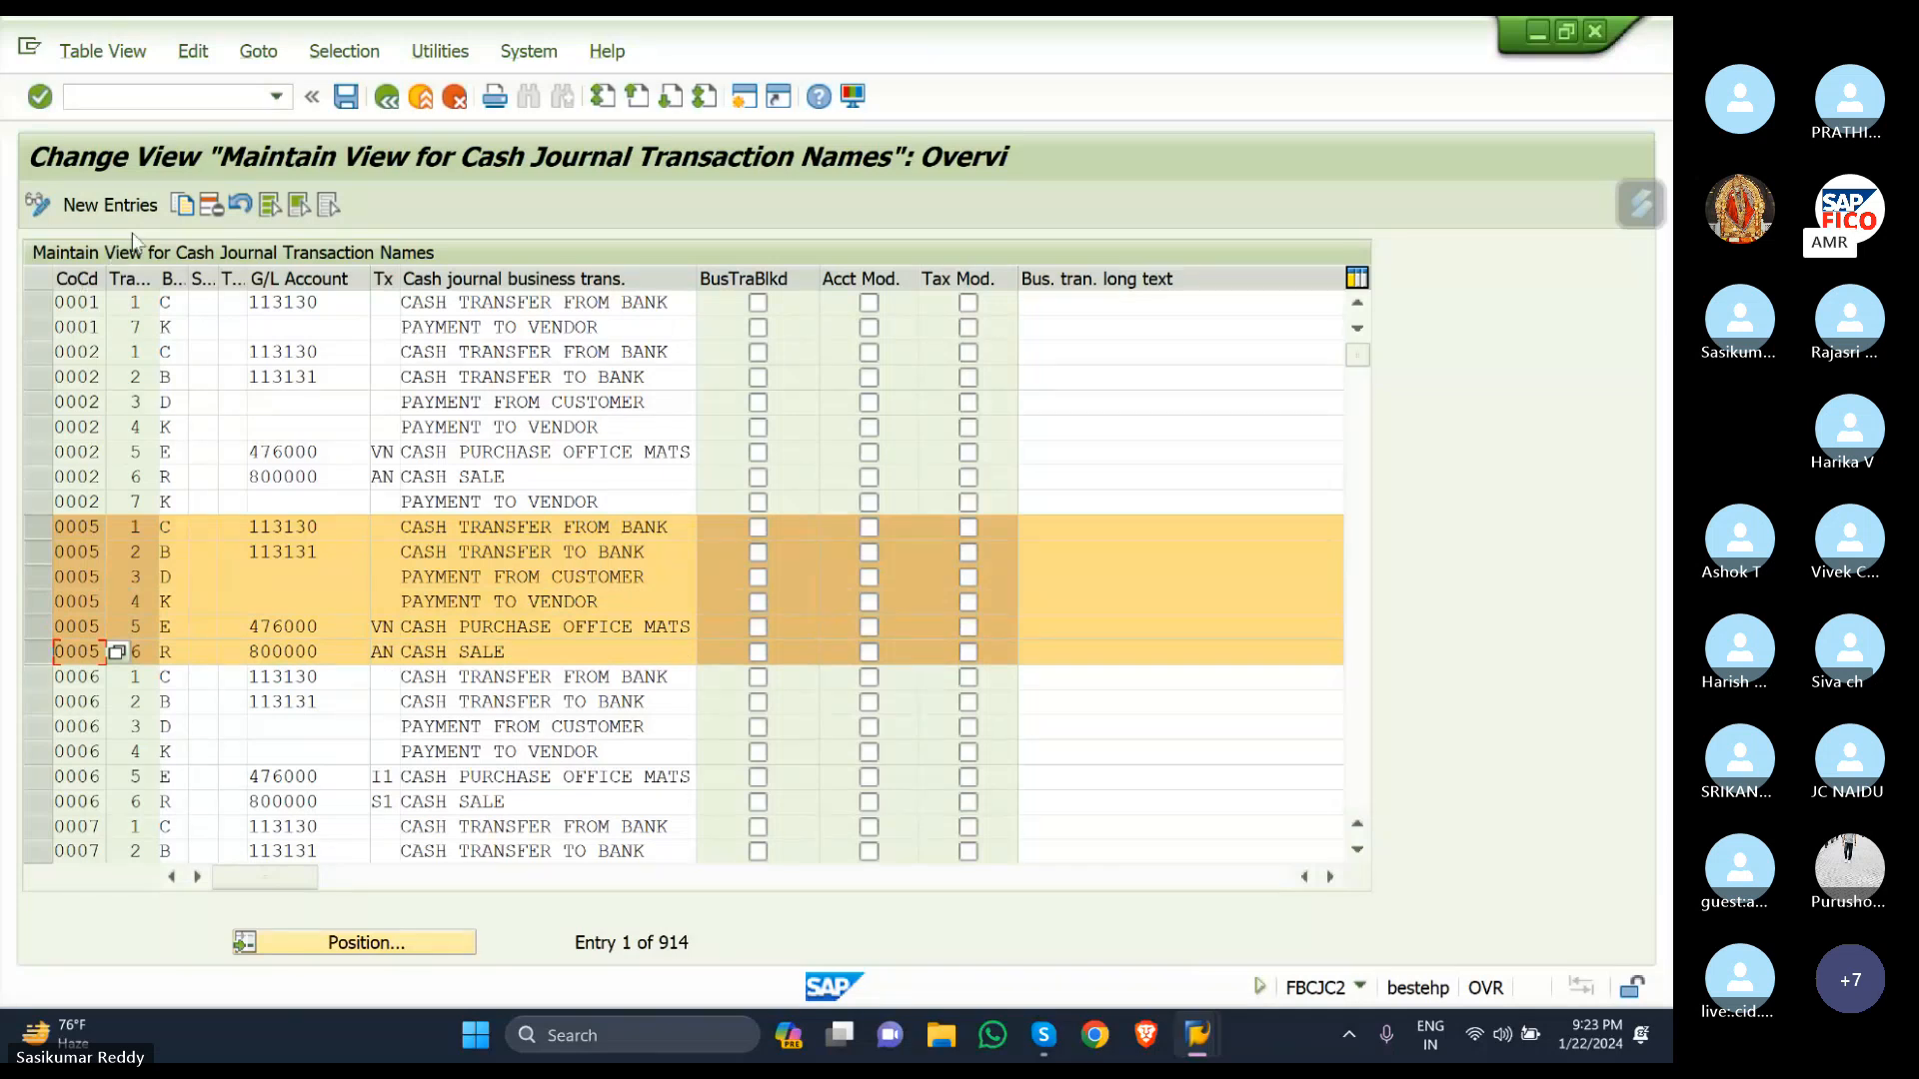
{"action": "left_click", "coordinate": [183, 206]}
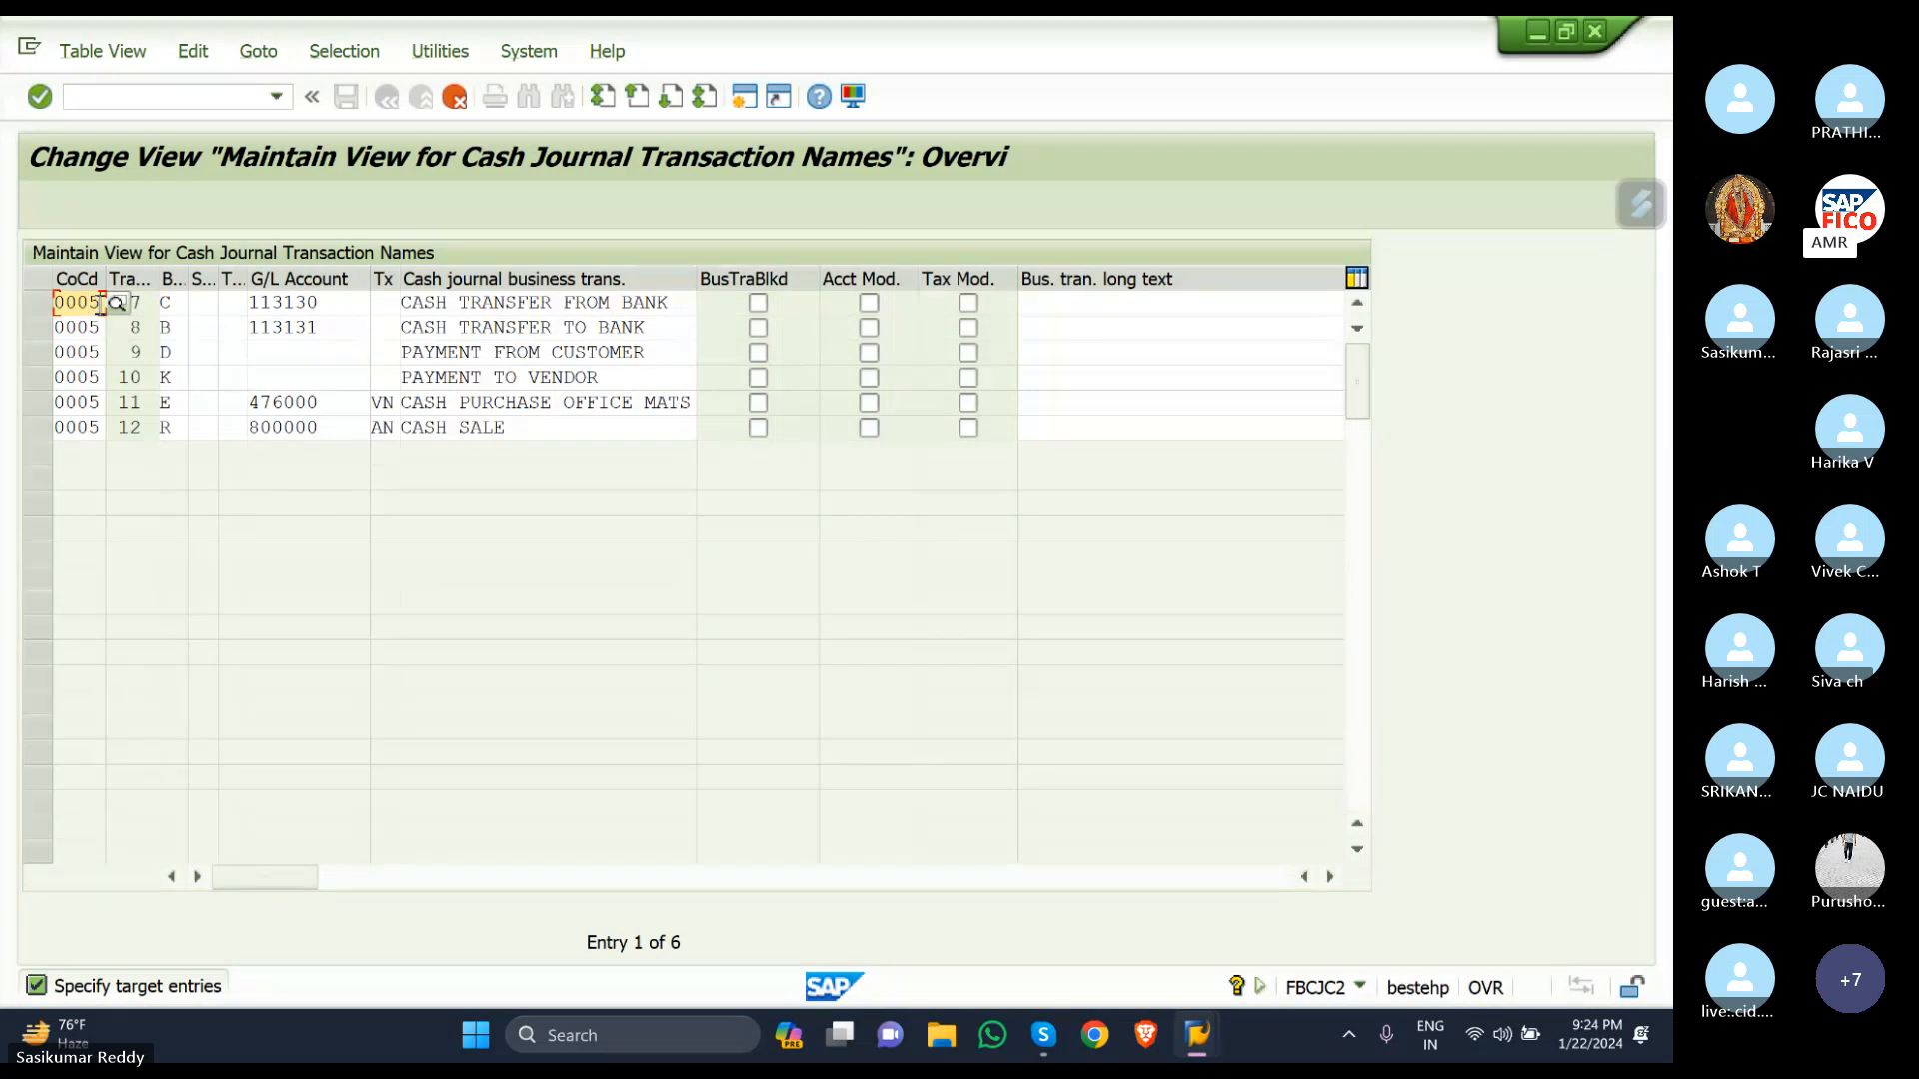
Set the target company code of the copied cash transfer from bank transaction to SKR1.
{"action": "key", "text": "BackSpace"}
{"action": "key", "text": "BackSpace"}
{"action": "key", "text": "BackSpace"}
{"action": "key", "text": "BackSpace"}
{"action": "type", "text": "S"}
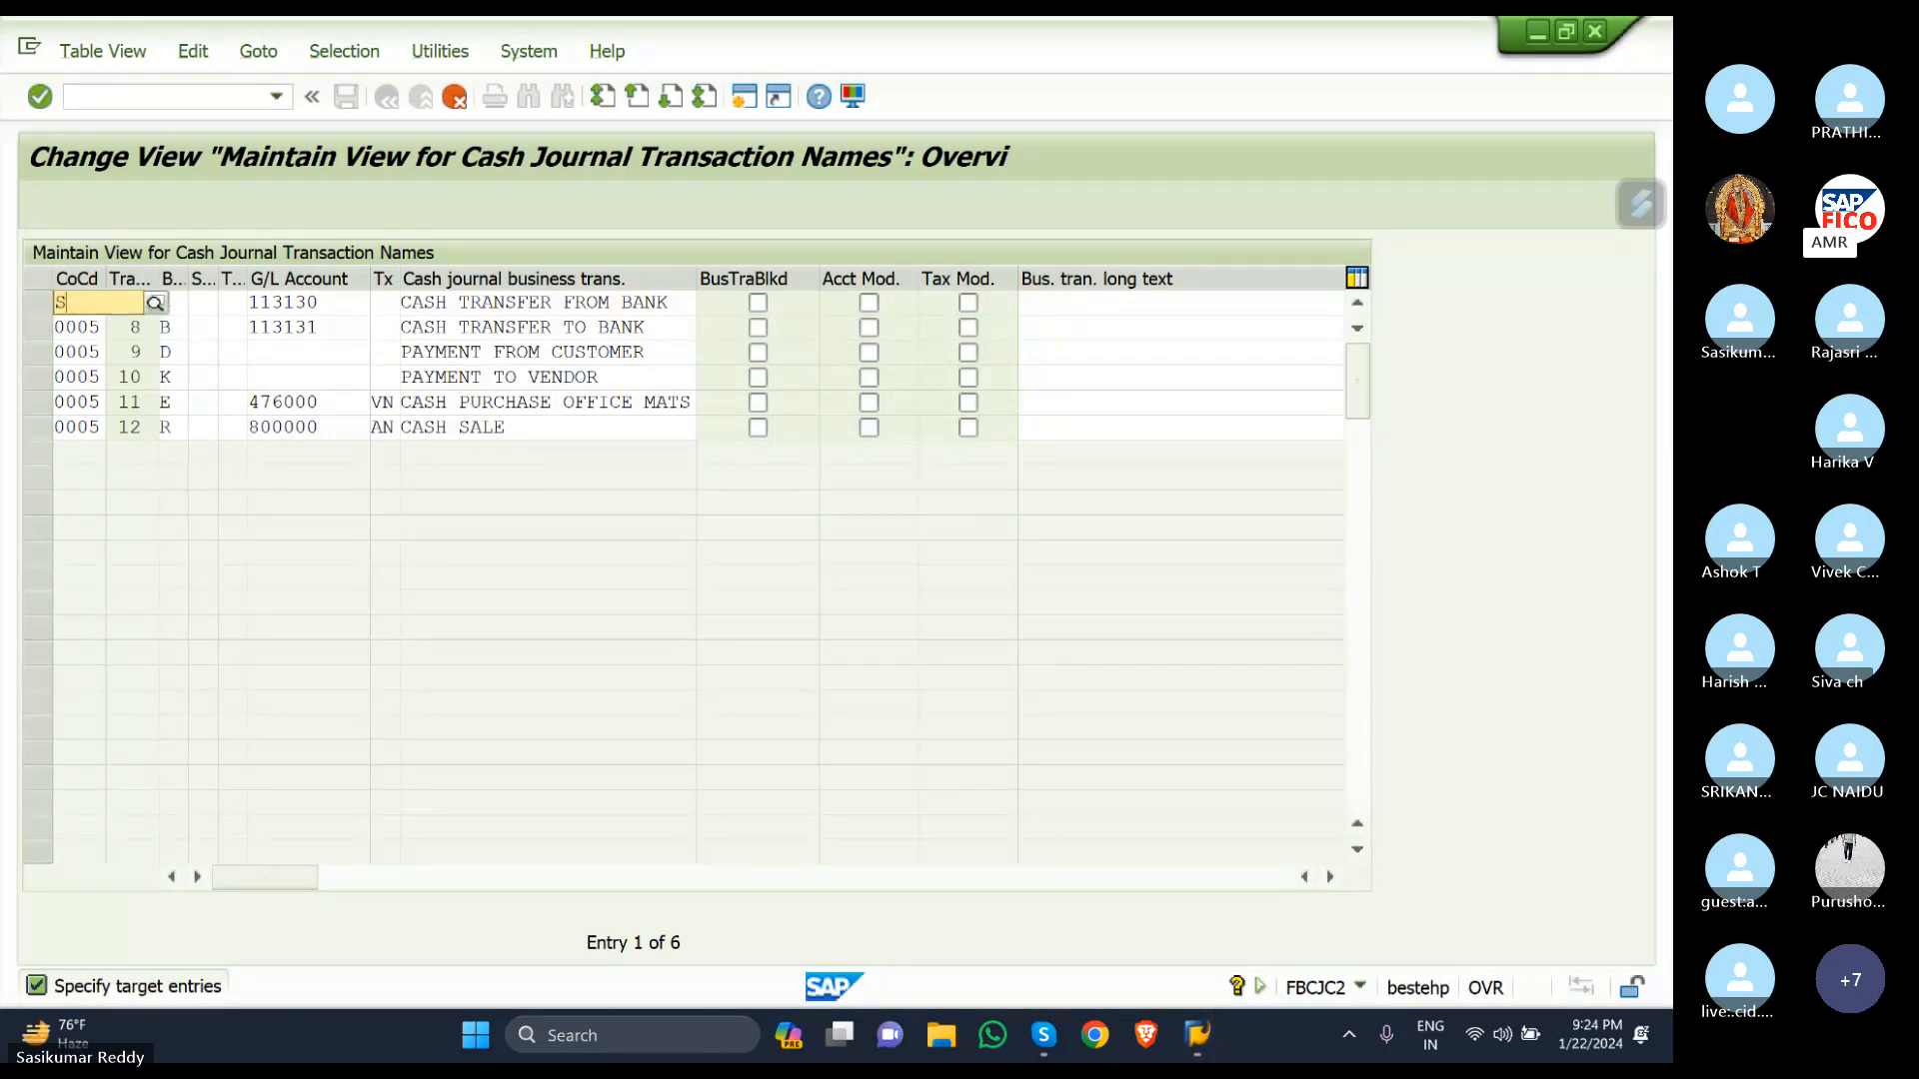
{"action": "type", "text": "KR1"}
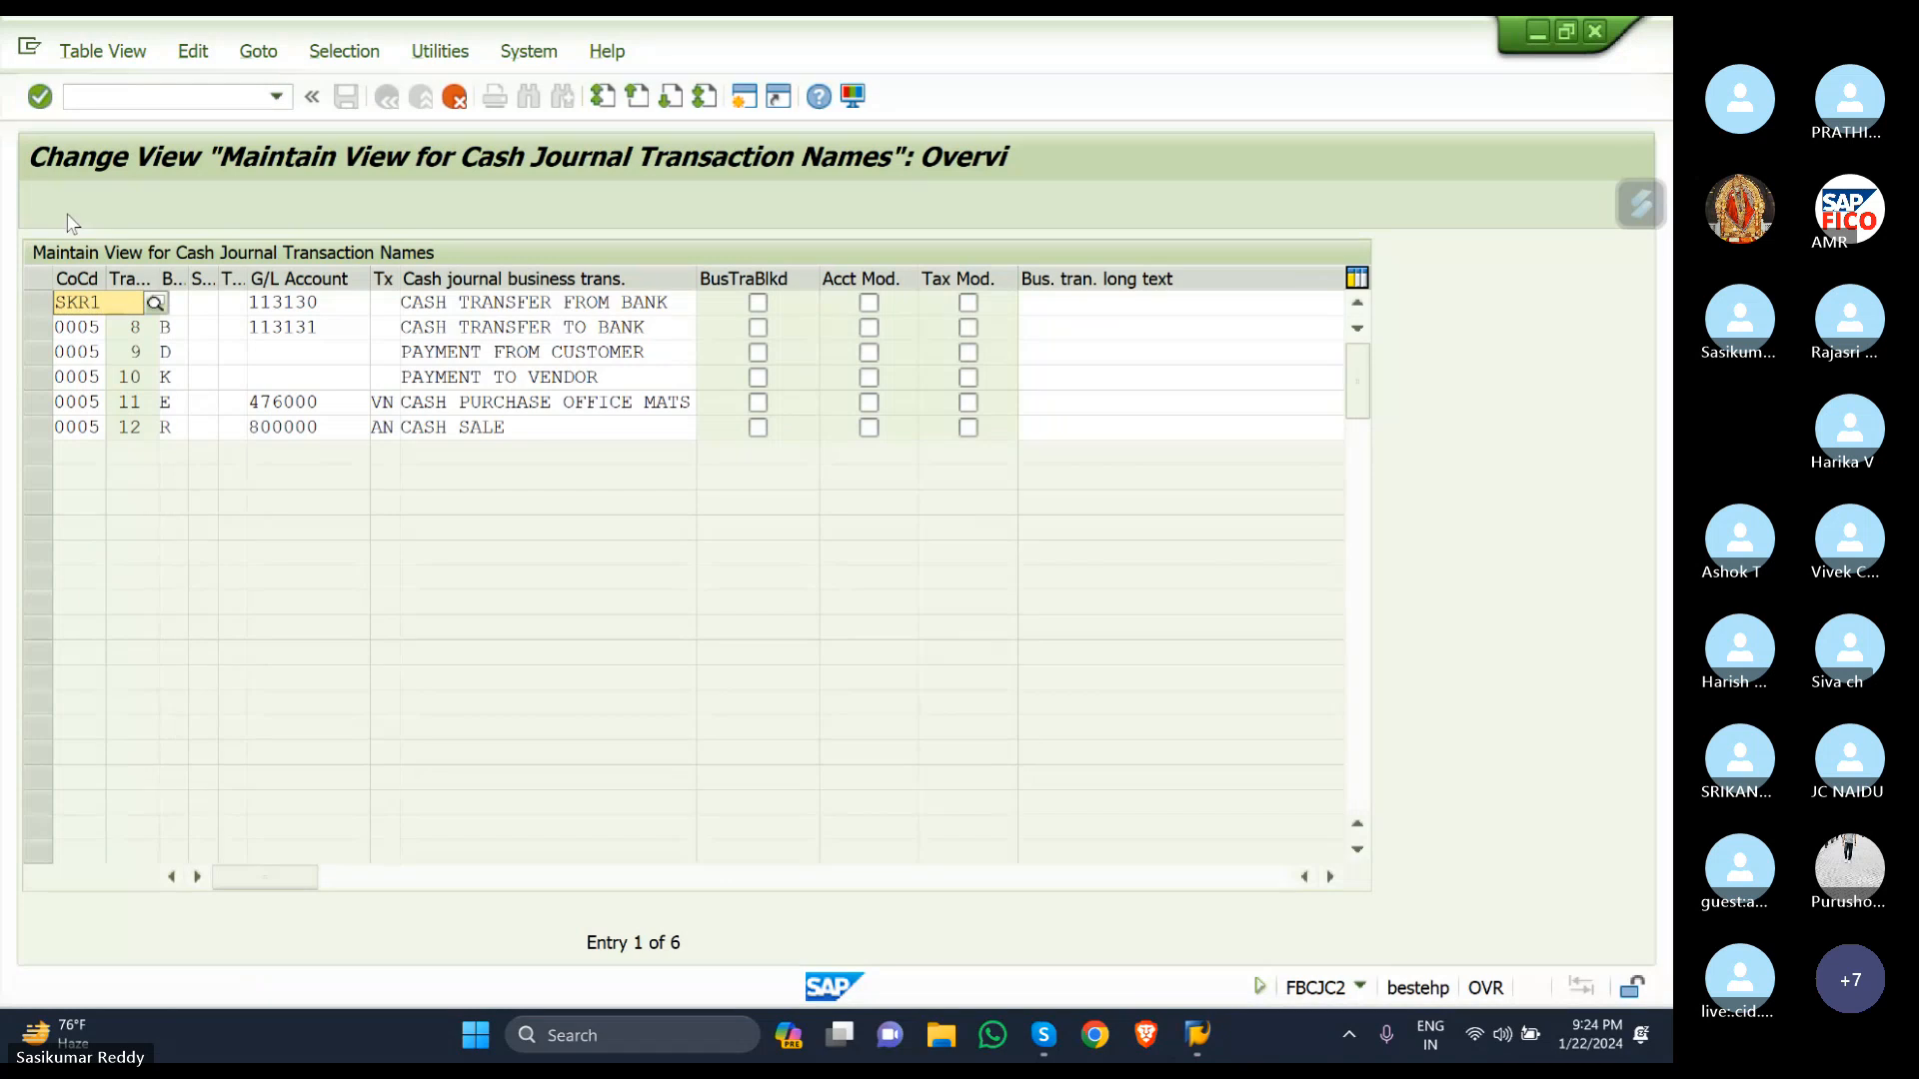
{"action": "left_click", "coordinate": [145, 353]}
Change the company code of the copied cash transfer to bank transaction to SKR1.
{"action": "left_click", "coordinate": [110, 329]}
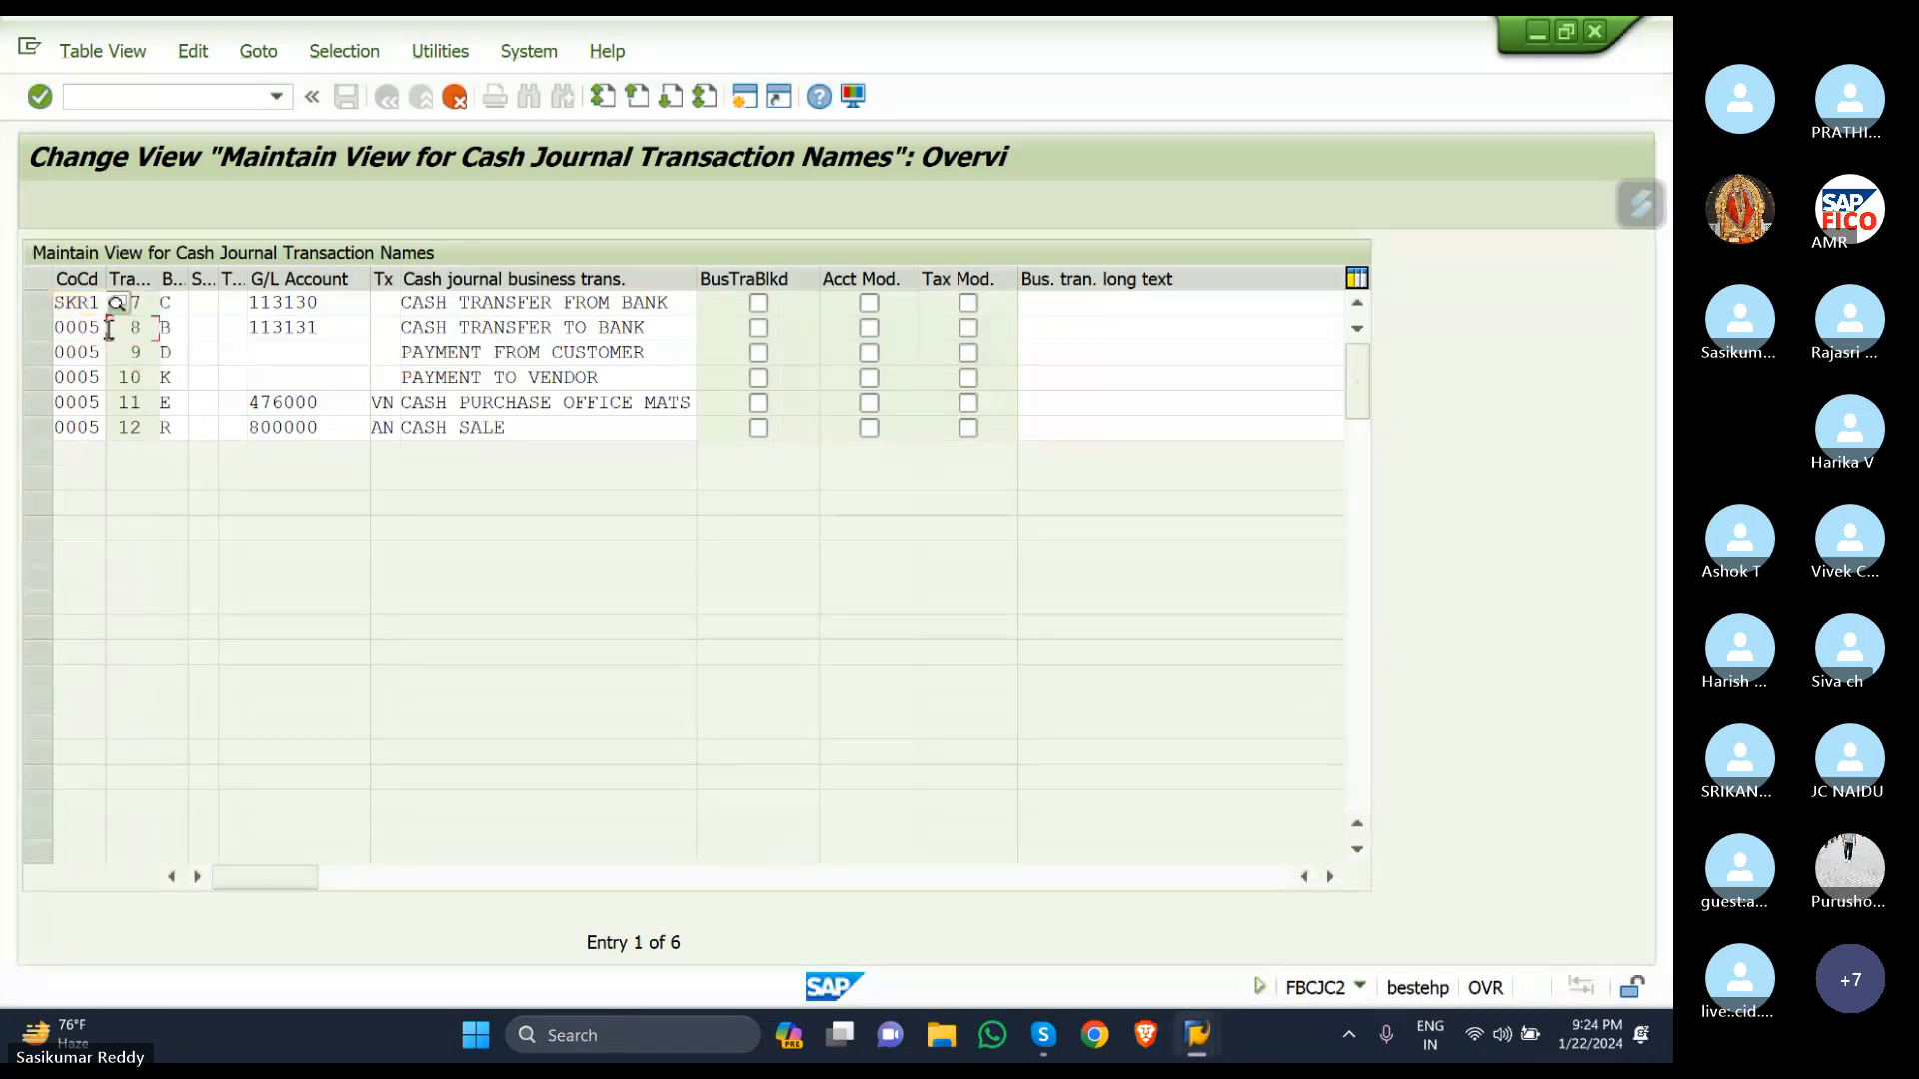
{"action": "left_click", "coordinate": [103, 328]}
{"action": "key", "text": "BackSpace"}
{"action": "key", "text": "BackSpace"}
{"action": "key", "text": "BackSpace"}
{"action": "key", "text": "BackSpace"}
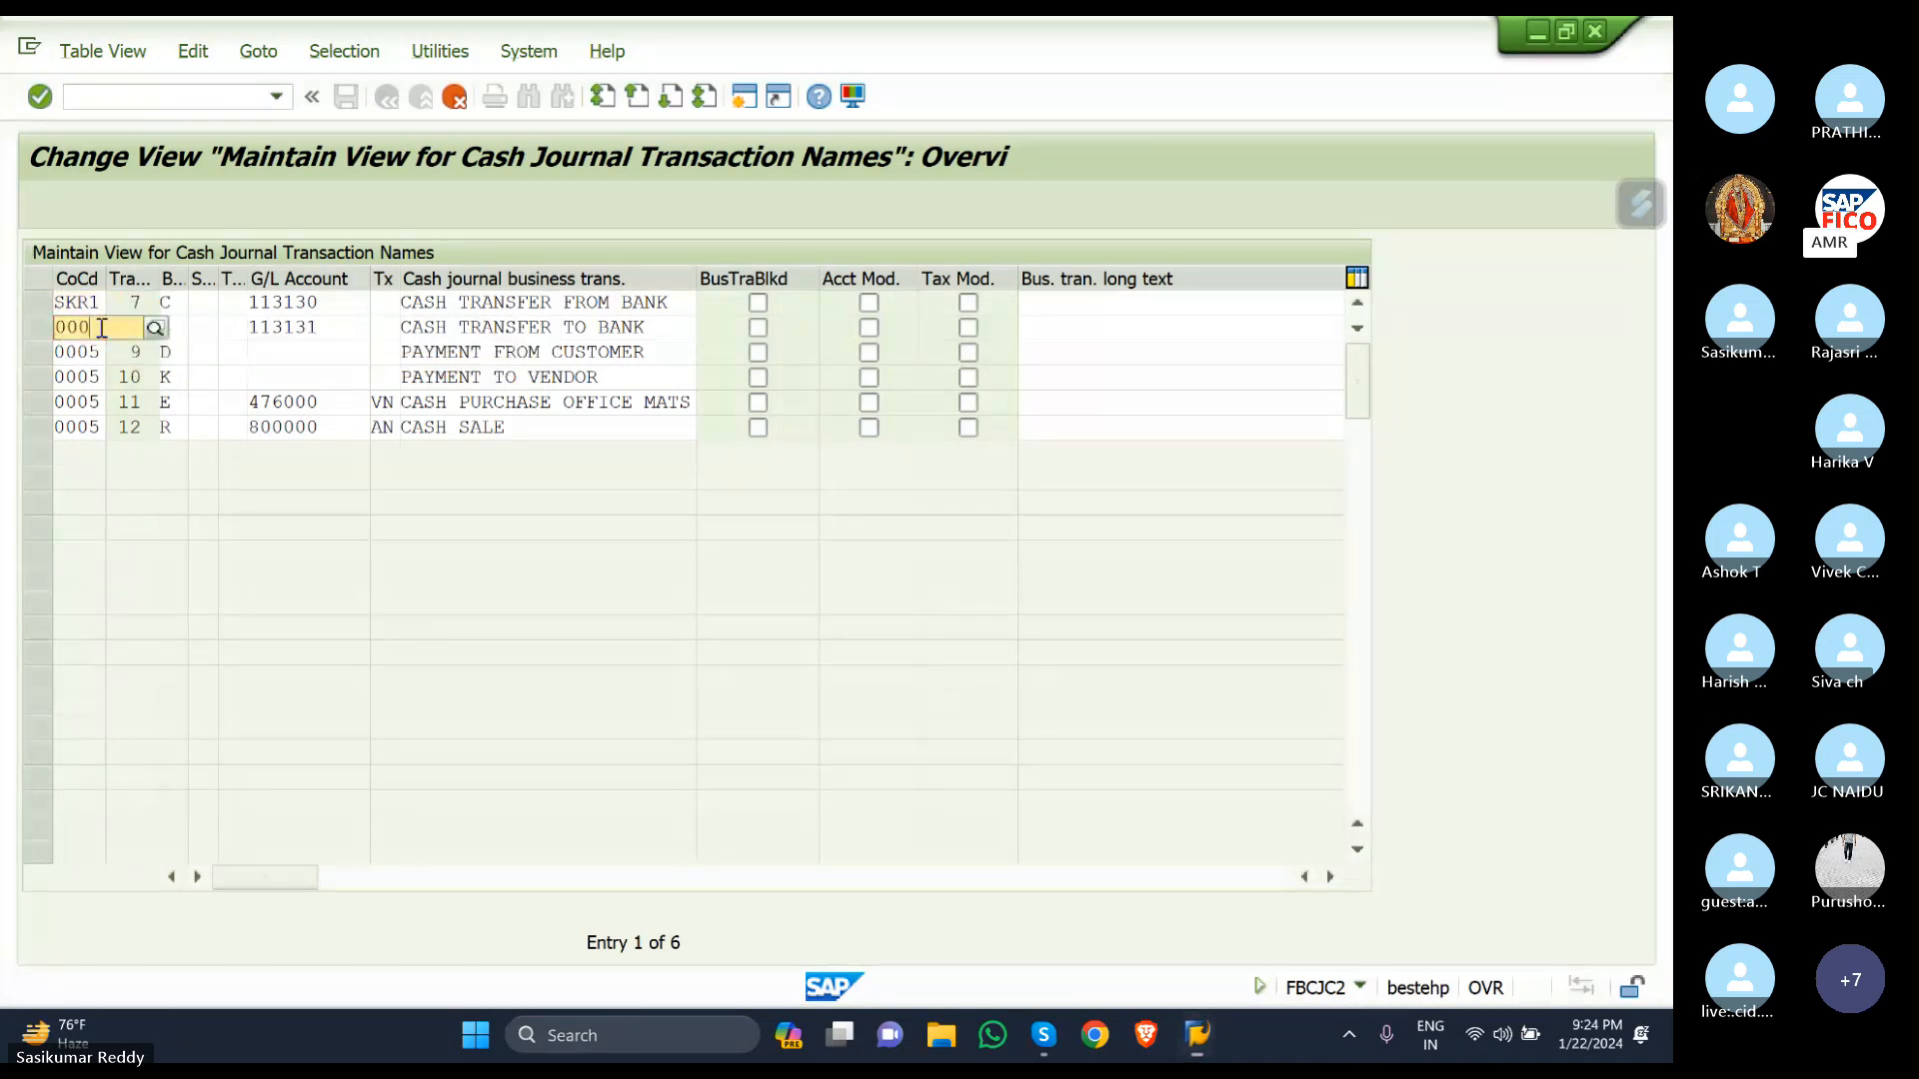
{"action": "type", "text": "SKR1"}
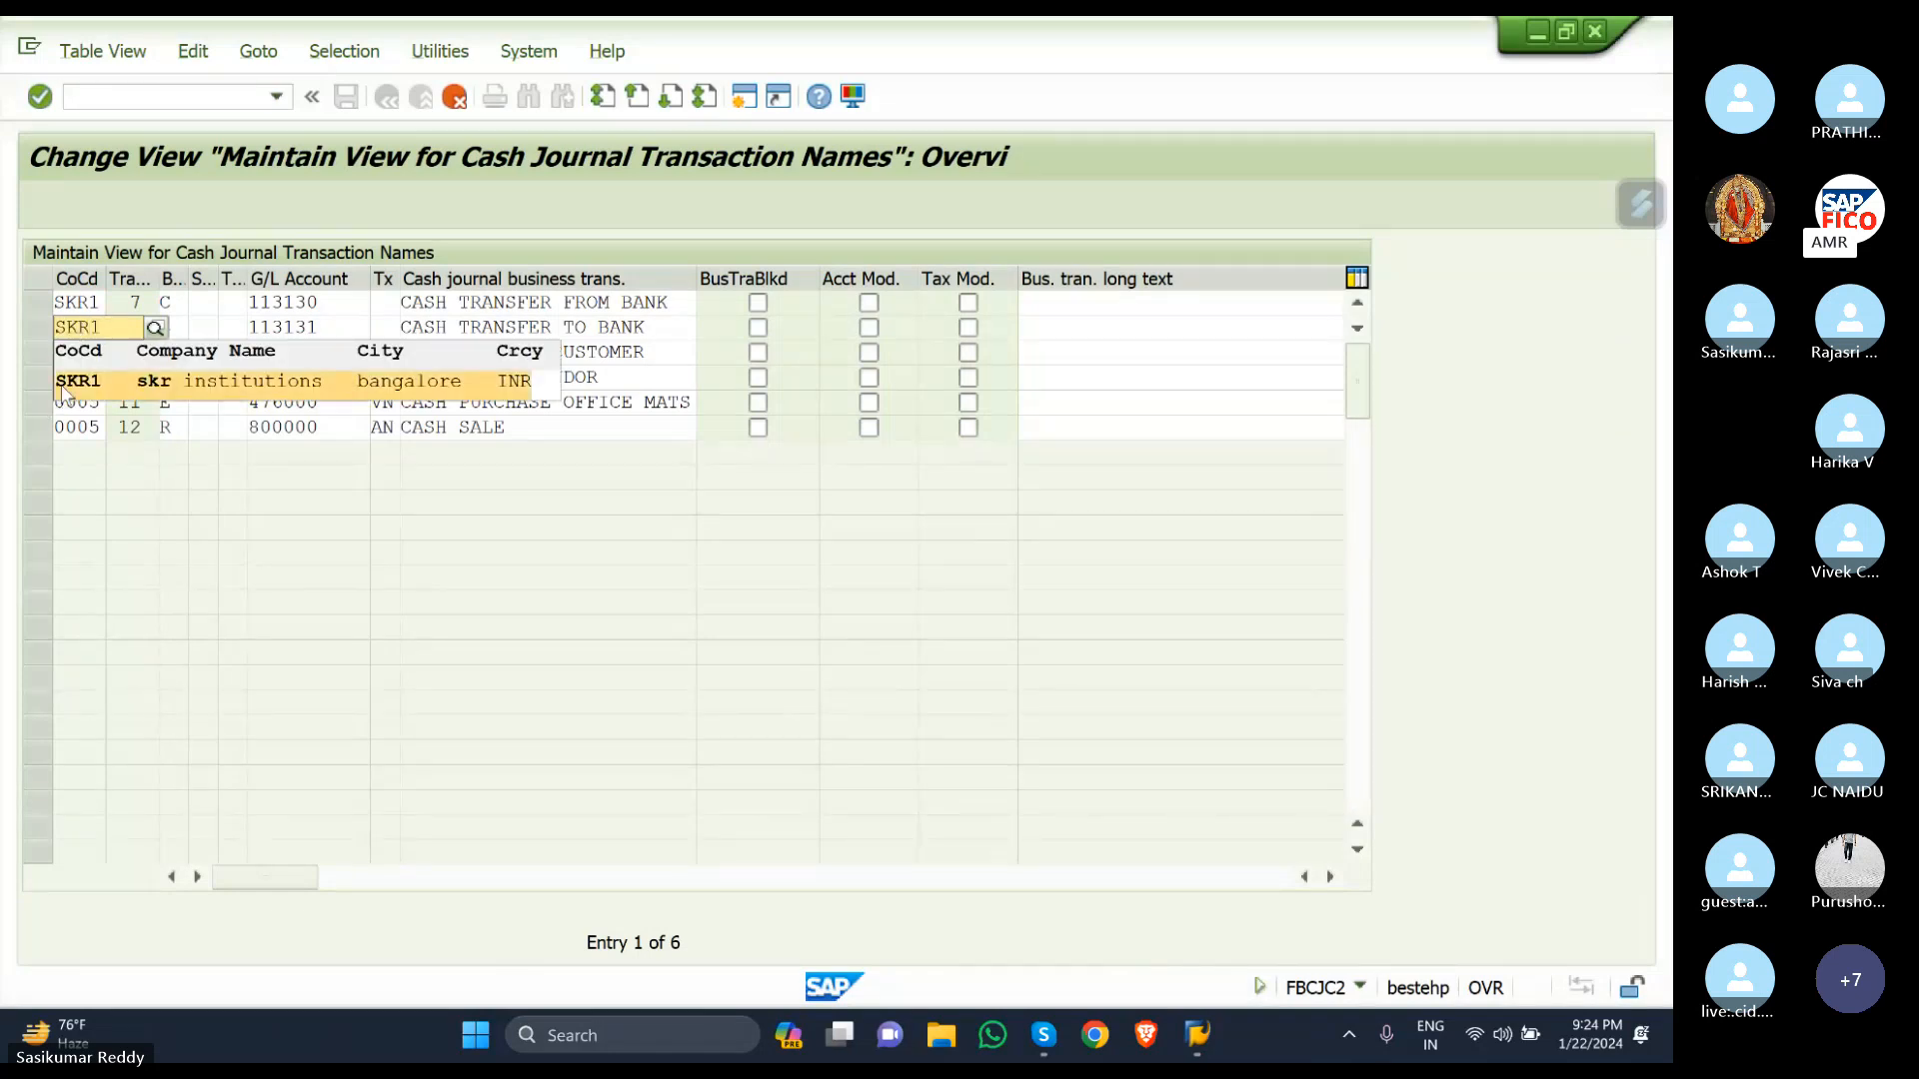
{"action": "left_click", "coordinate": [62, 384]}
Assign company code SKR1 to the copied payment from customer transaction.
{"action": "left_click", "coordinate": [96, 353]}
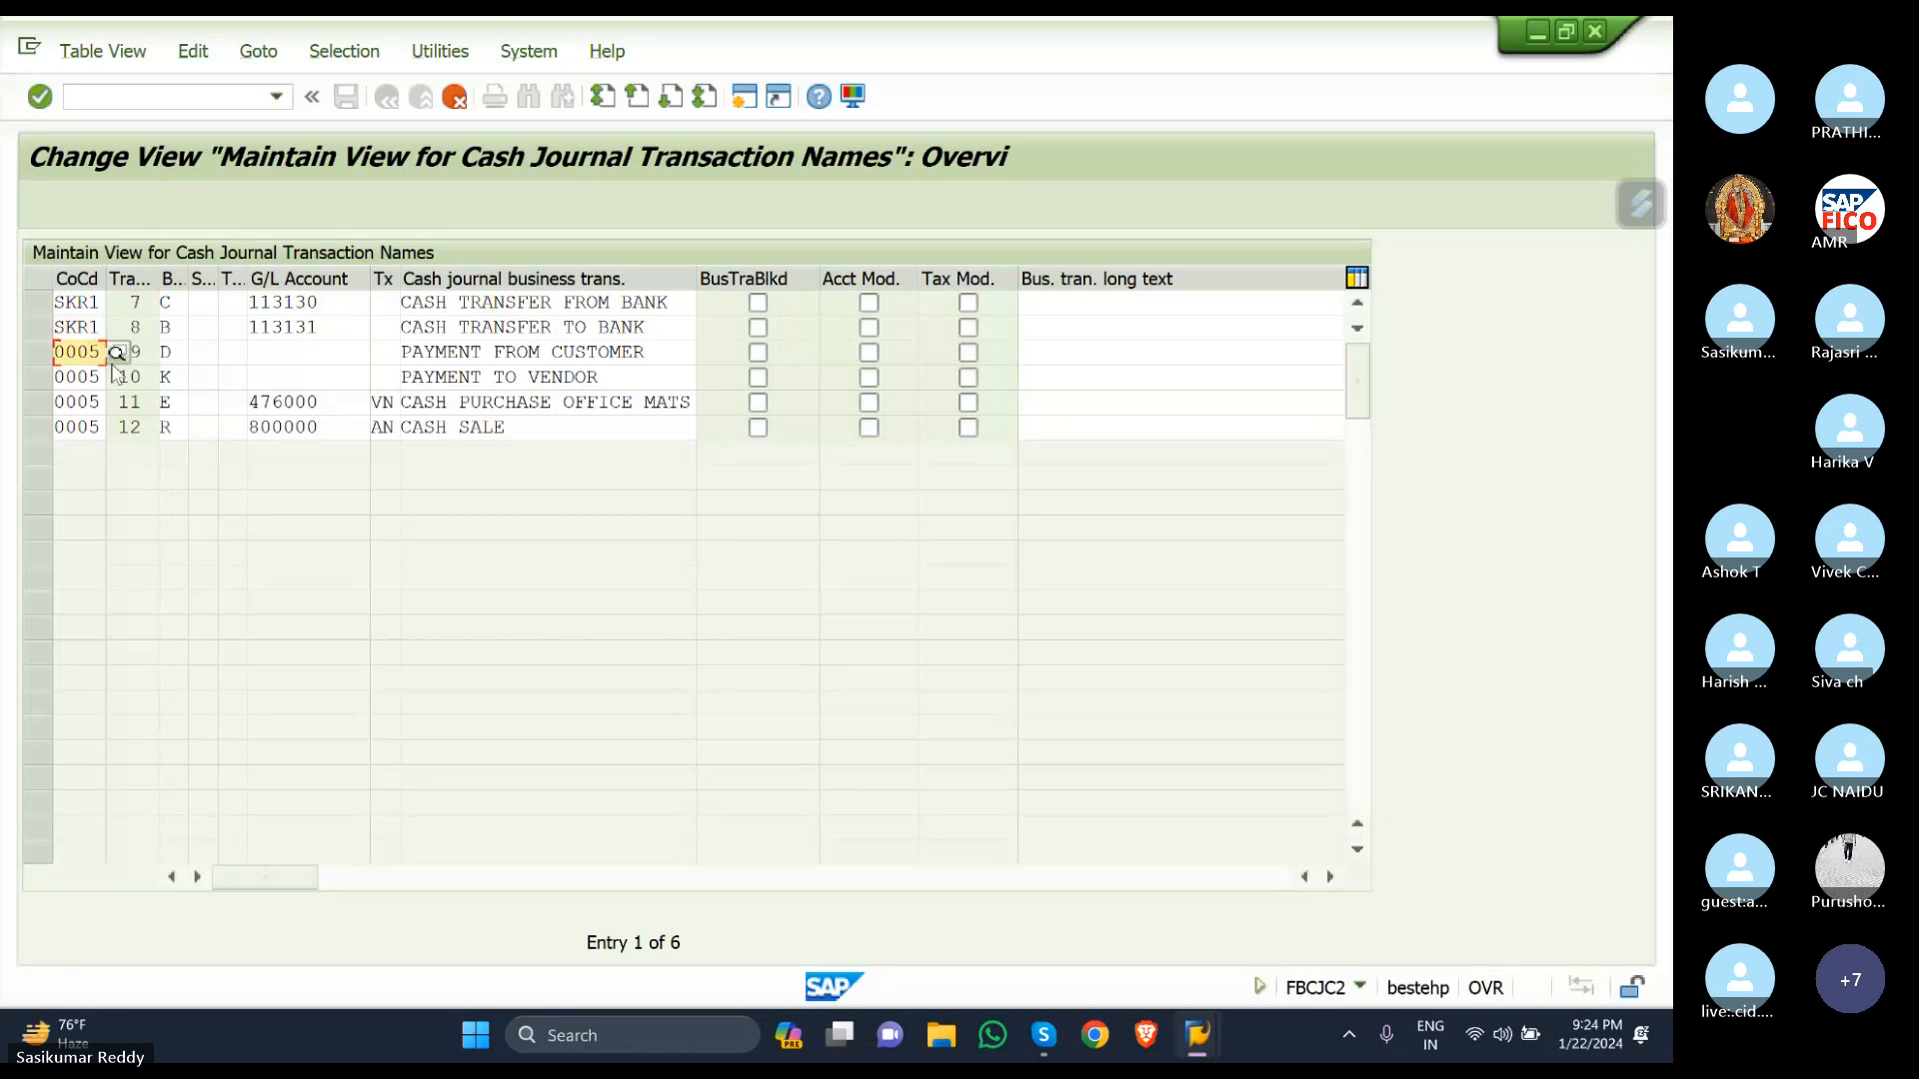
{"action": "key", "text": "BackSpace"}
{"action": "key", "text": "BackSpace"}
{"action": "key", "text": "BackSpace"}
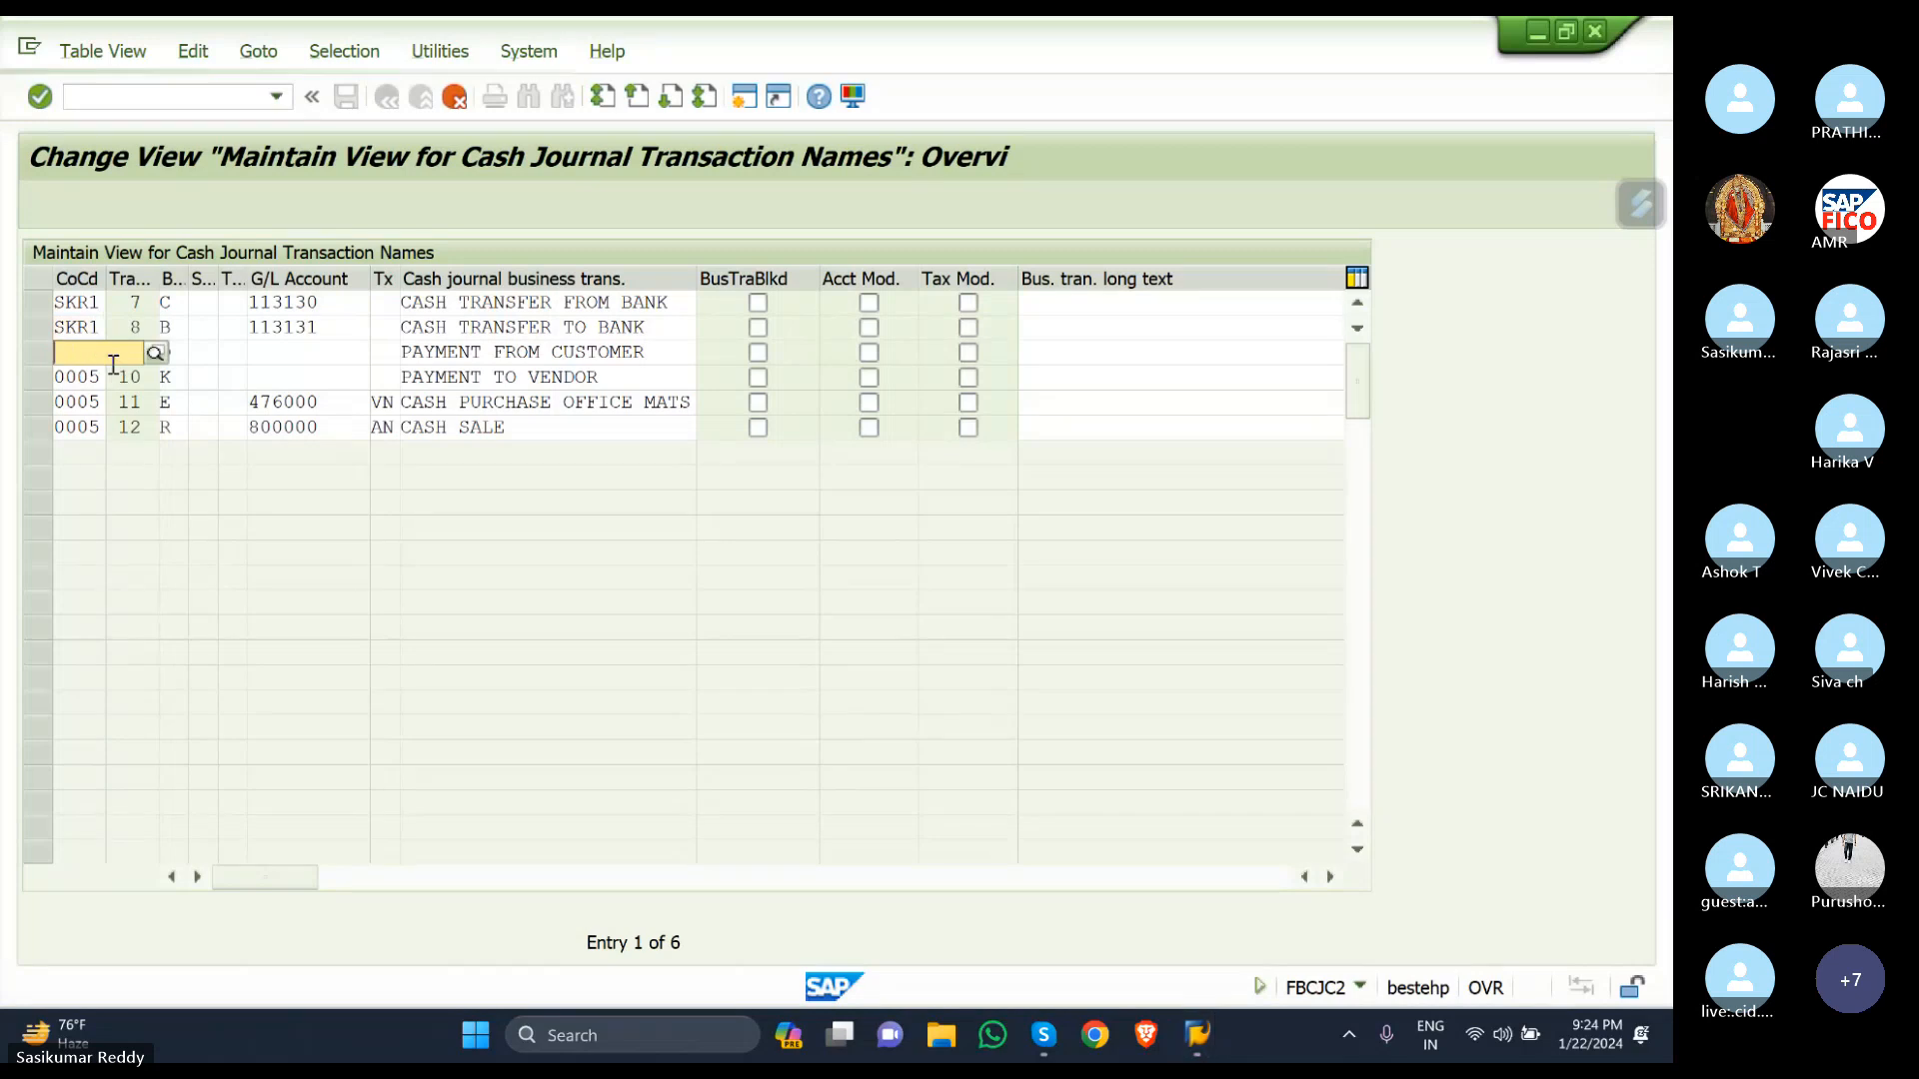
{"action": "type", "text": "SKR1"}
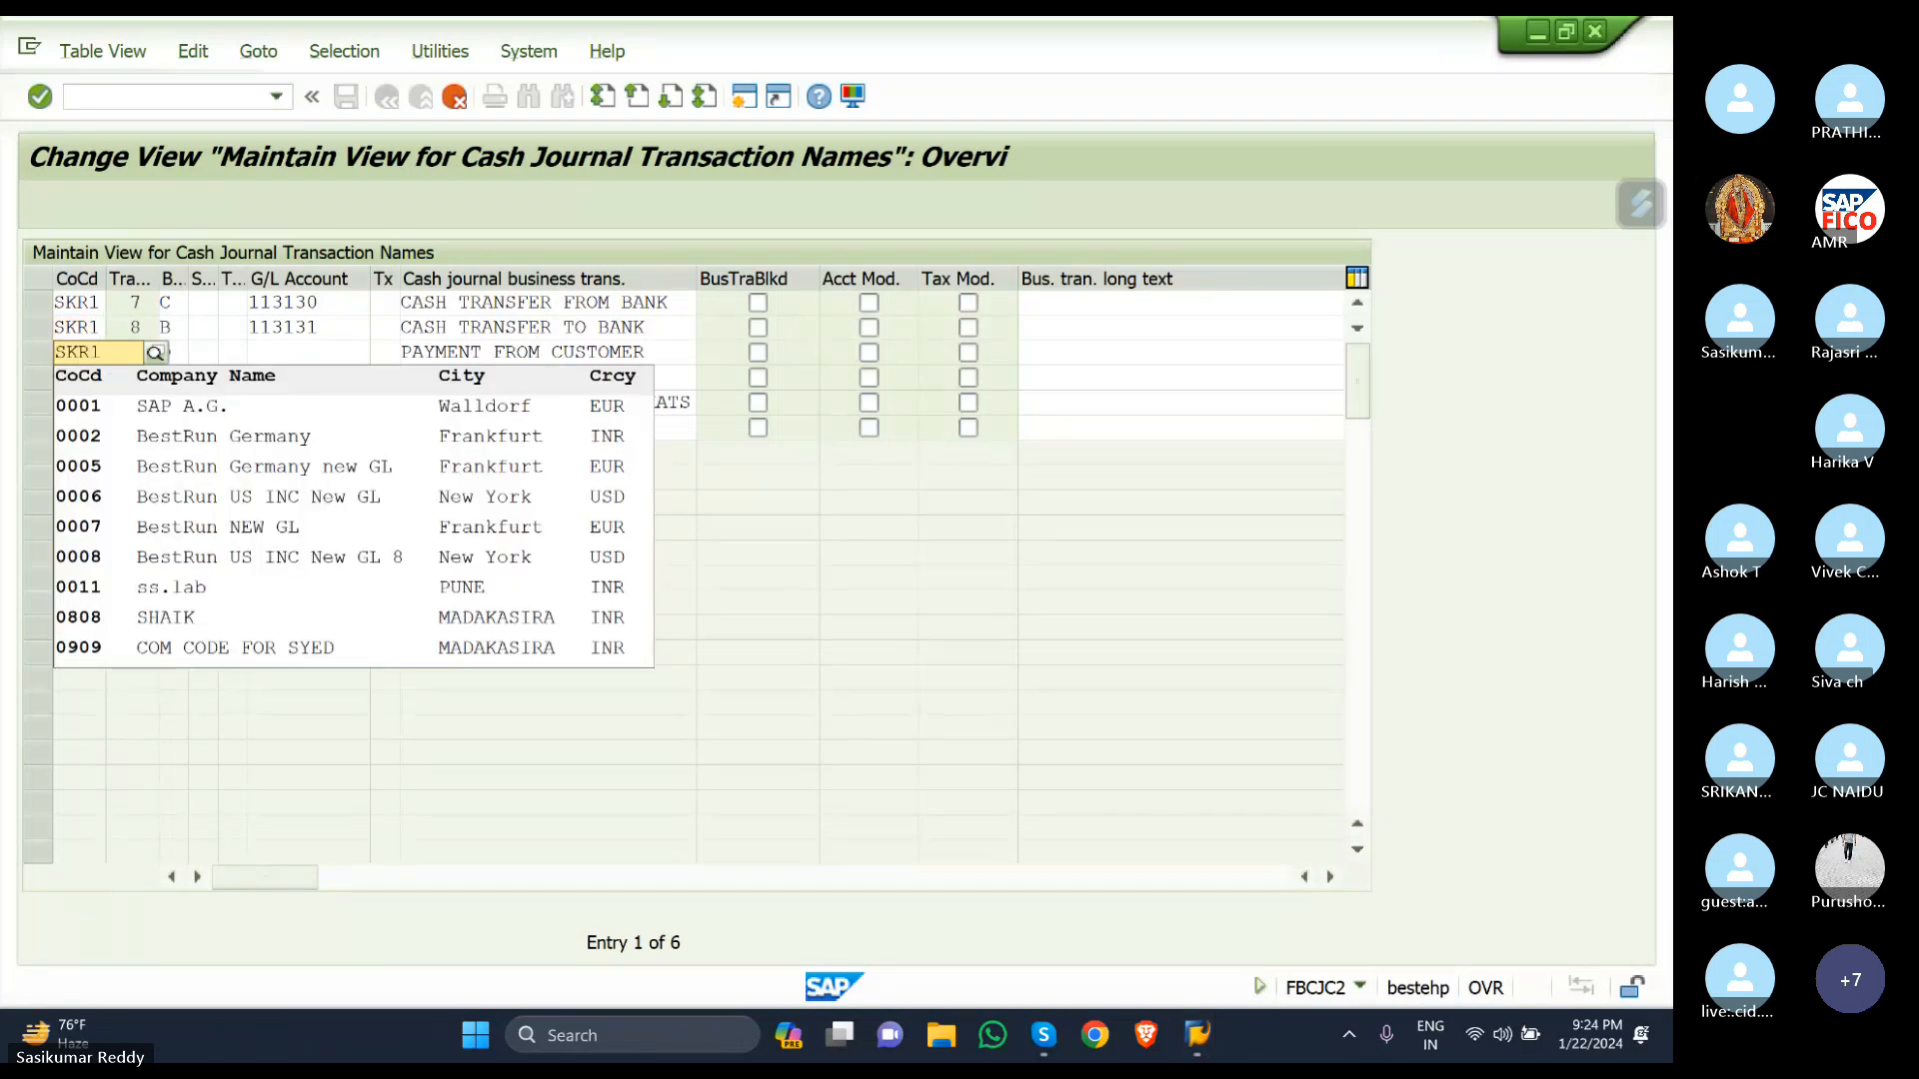
{"action": "left_click", "coordinate": [105, 404]}
Replace the company code of the copied payment to vendor transaction with SKR1.
{"action": "left_click", "coordinate": [104, 380]}
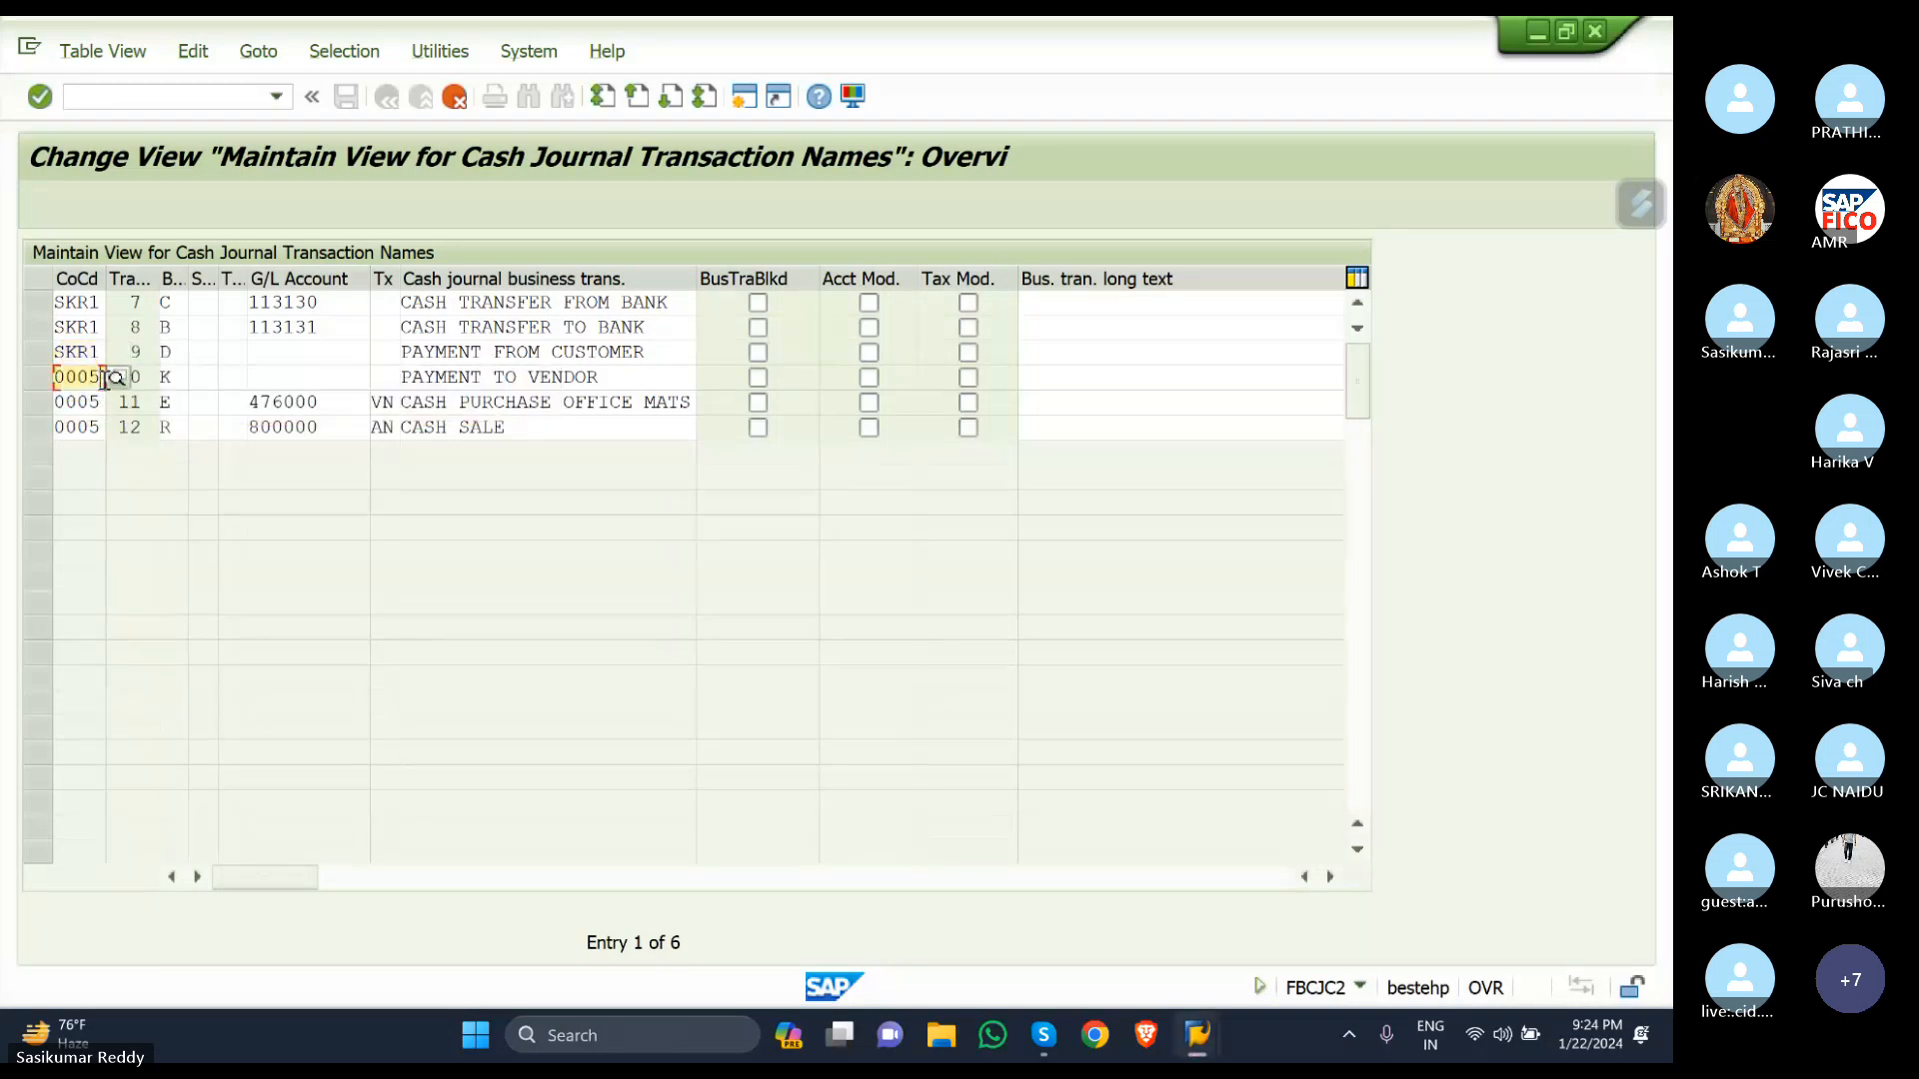
{"action": "key", "text": "BackSpace"}
{"action": "key", "text": "BackSpace"}
{"action": "key", "text": "BackSpace"}
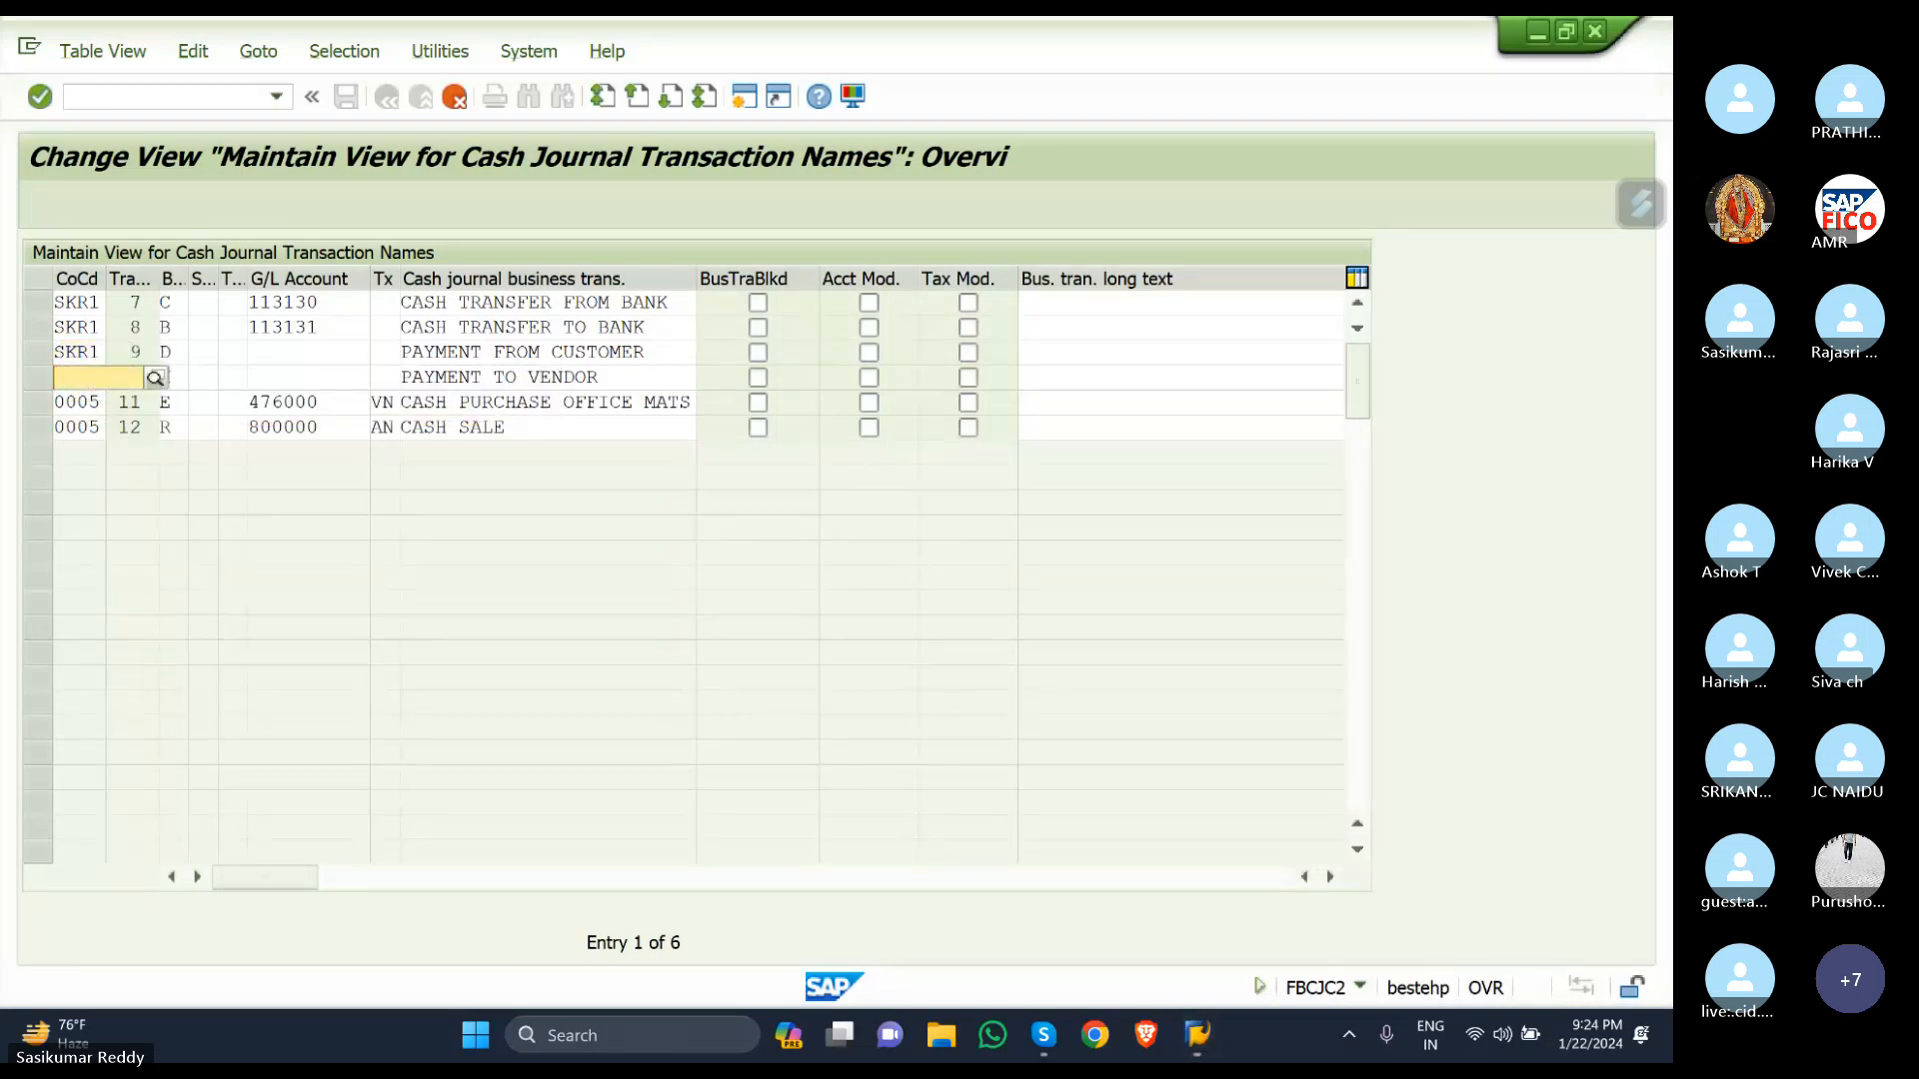
{"action": "type", "text": "SKR1"}
Enter SKR1 as the company code of the copied cash purchase office mats transaction.
{"action": "left_click", "coordinate": [101, 405]}
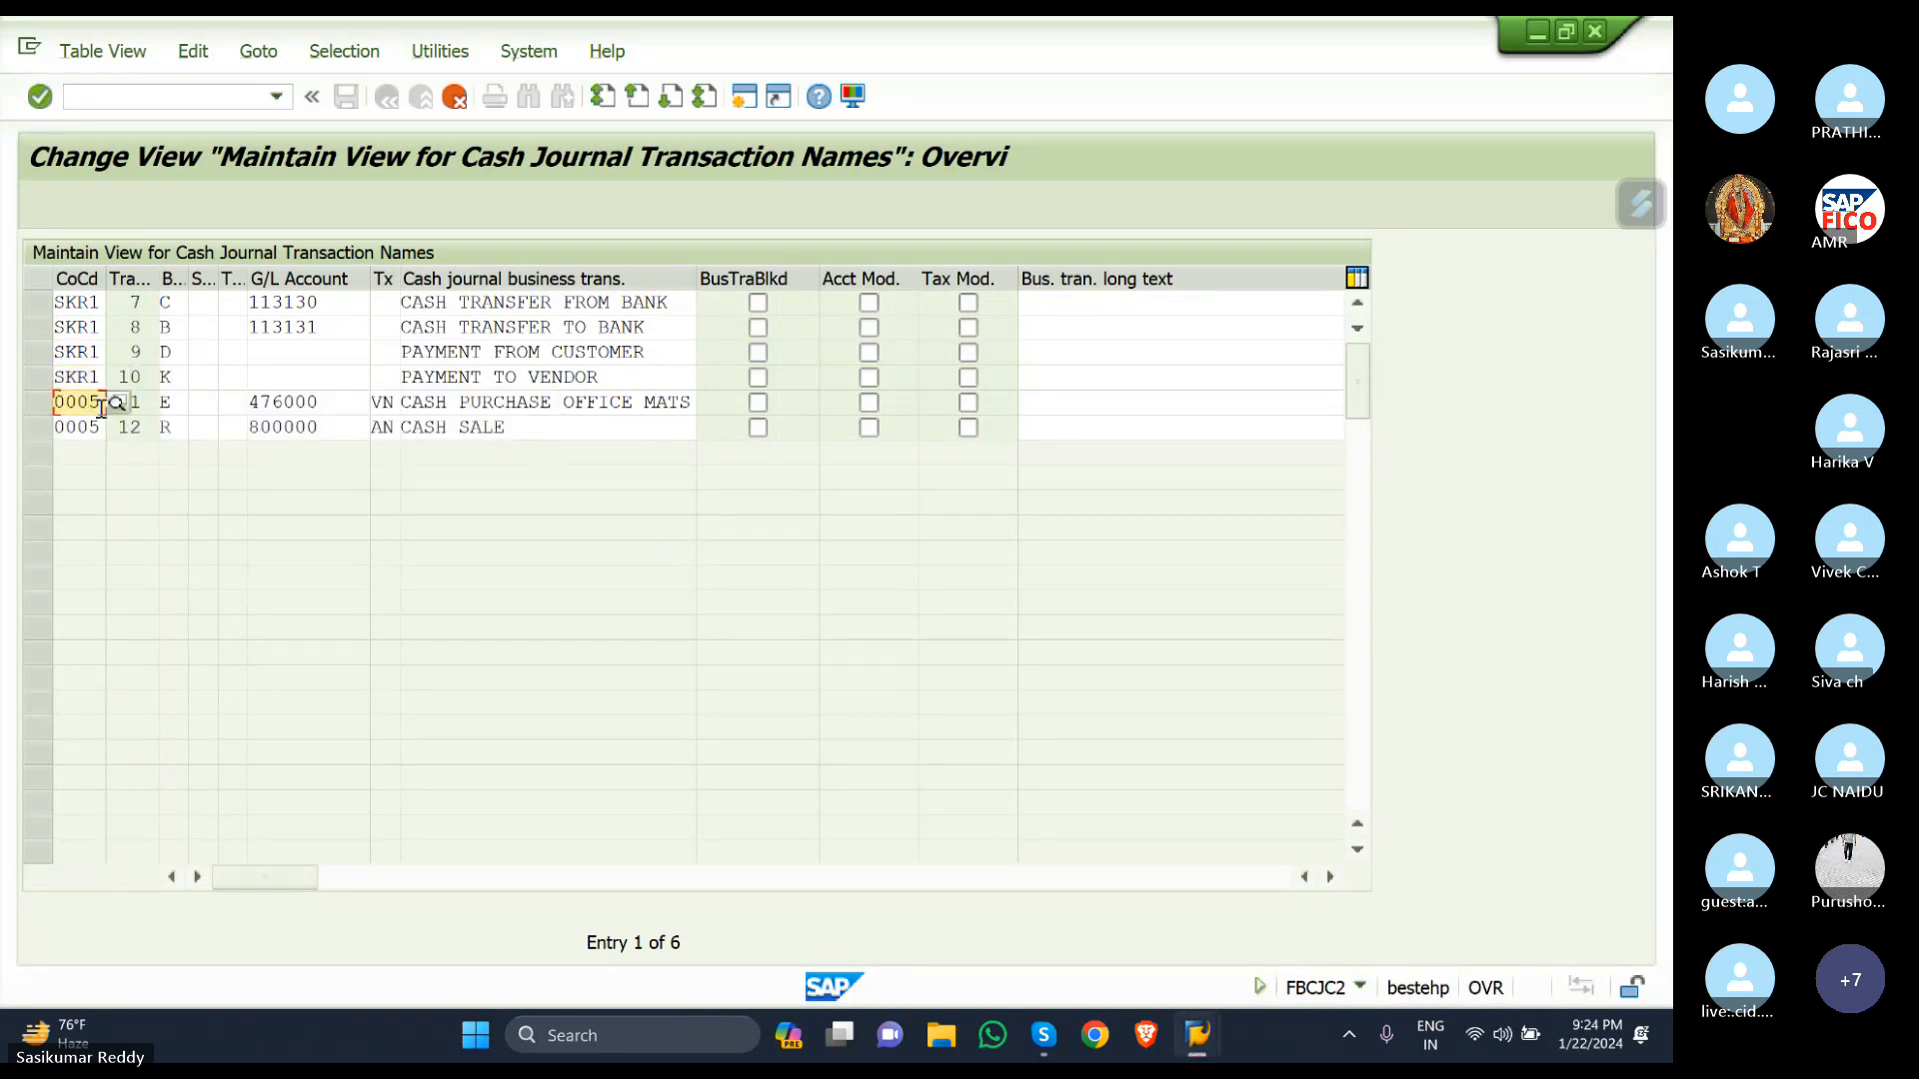
{"action": "key", "text": "BackSpace"}
{"action": "key", "text": "BackSpace"}
{"action": "key", "text": "BackSpace"}
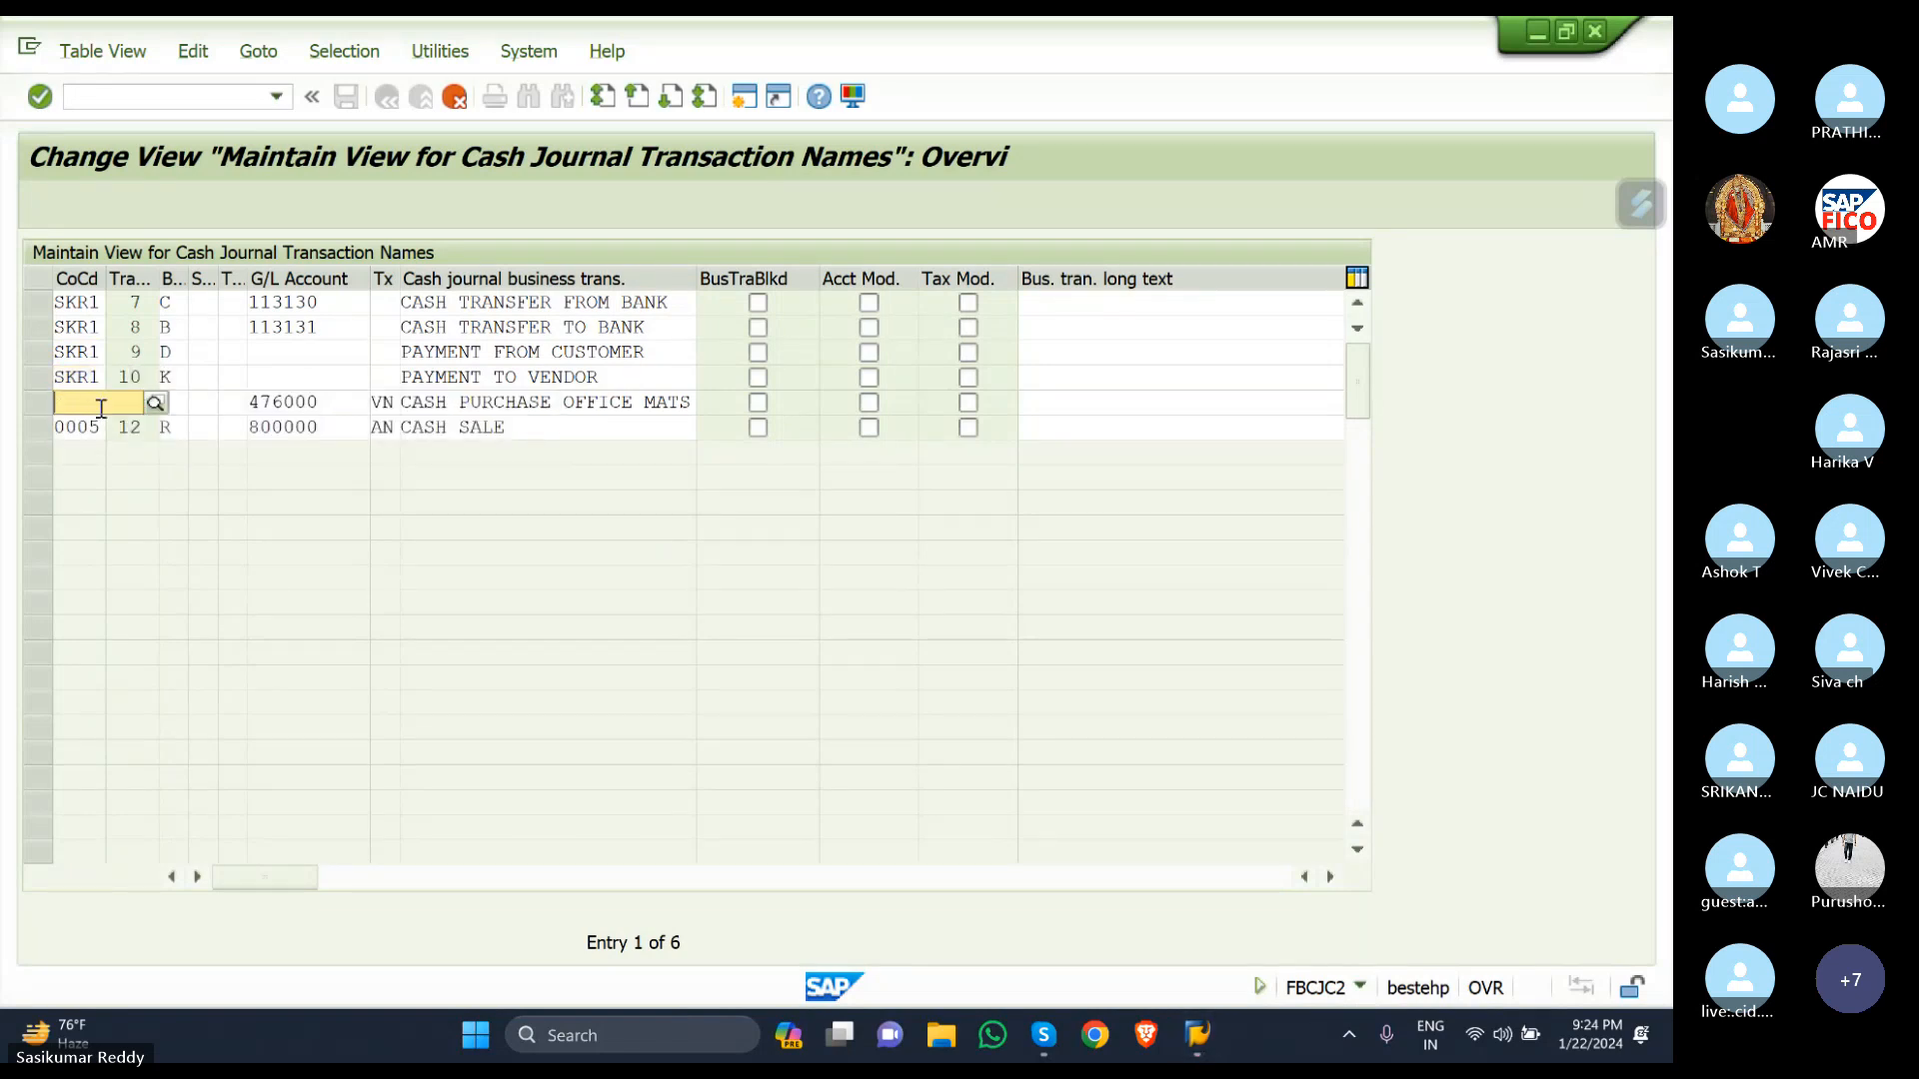
{"action": "type", "text": "SKR1"}
{"action": "key", "text": "F4"}
{"action": "left_click", "coordinate": [45, 458]}
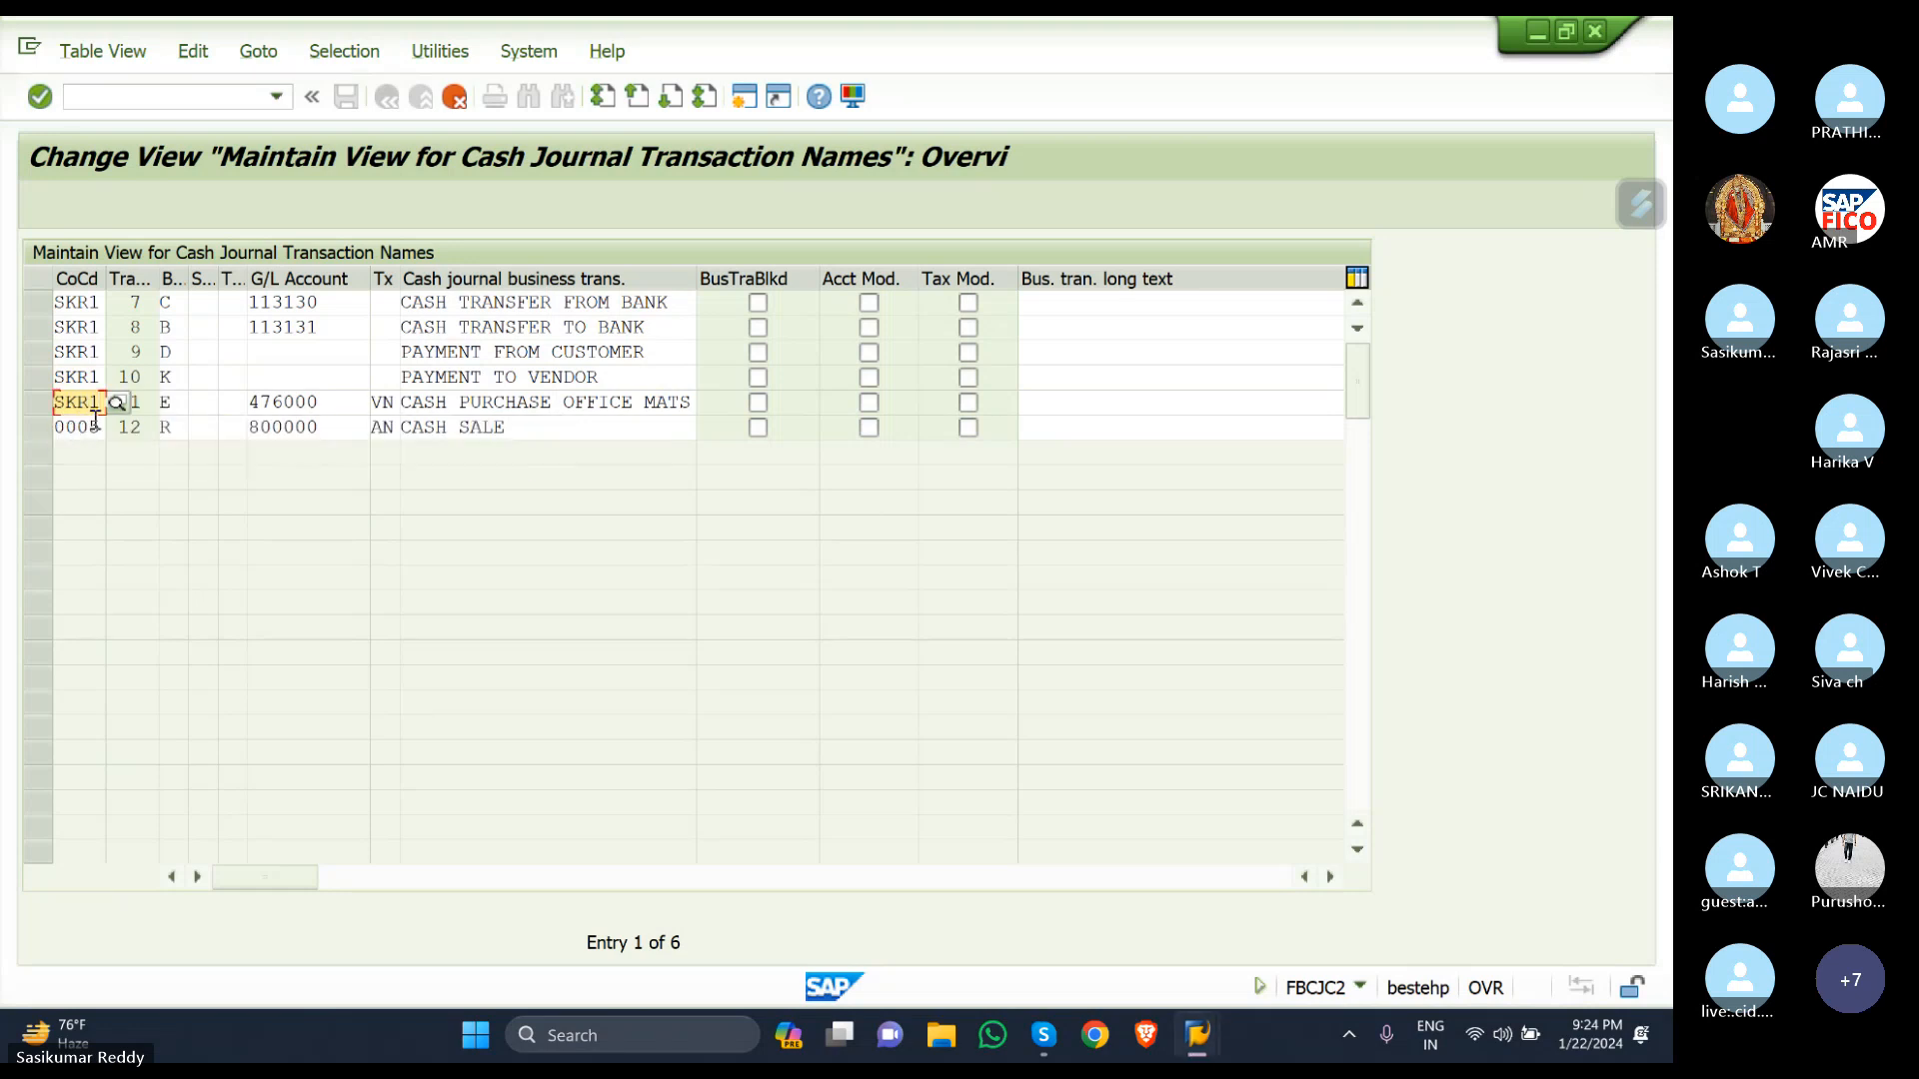
Set the company code of the copied cash sale transaction to SKR1.
{"action": "left_click", "coordinate": [98, 425]}
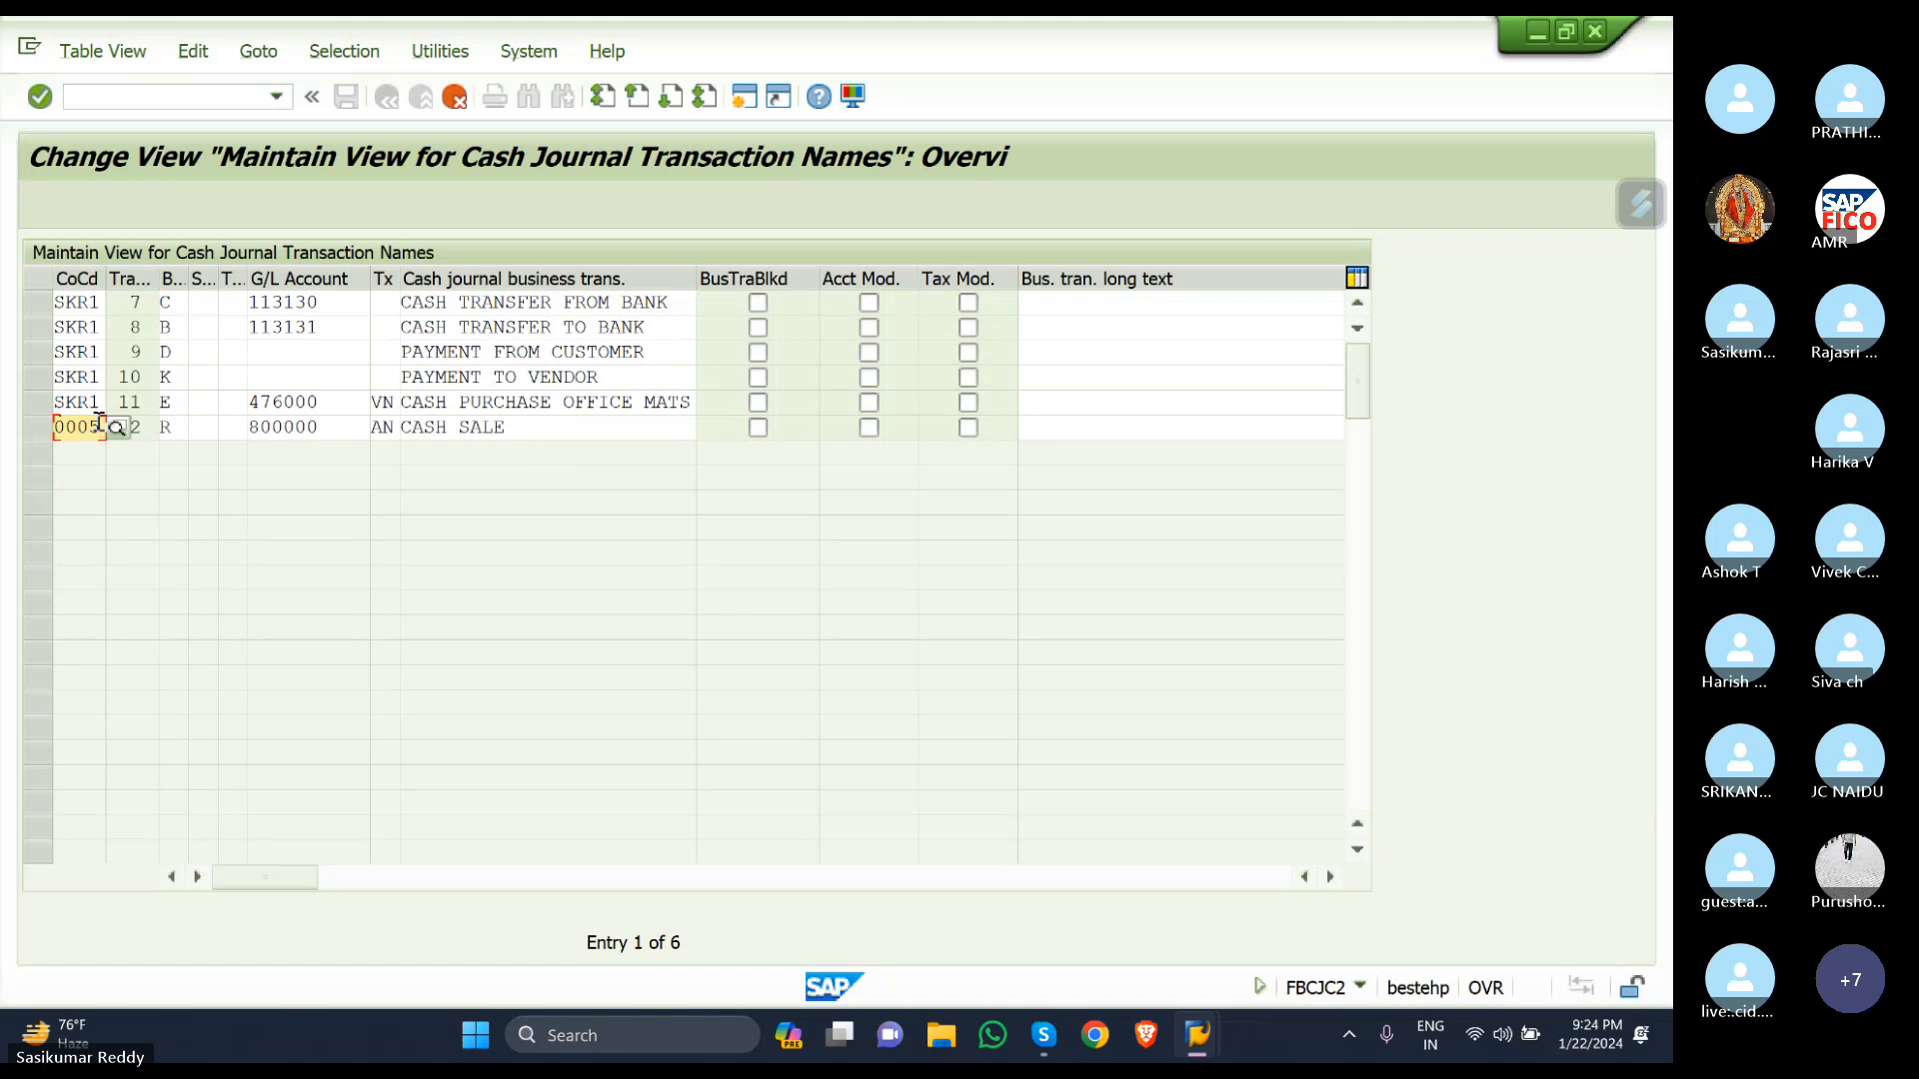
{"action": "key", "text": "BackSpace"}
{"action": "key", "text": "BackSpace"}
{"action": "key", "text": "BackSpace"}
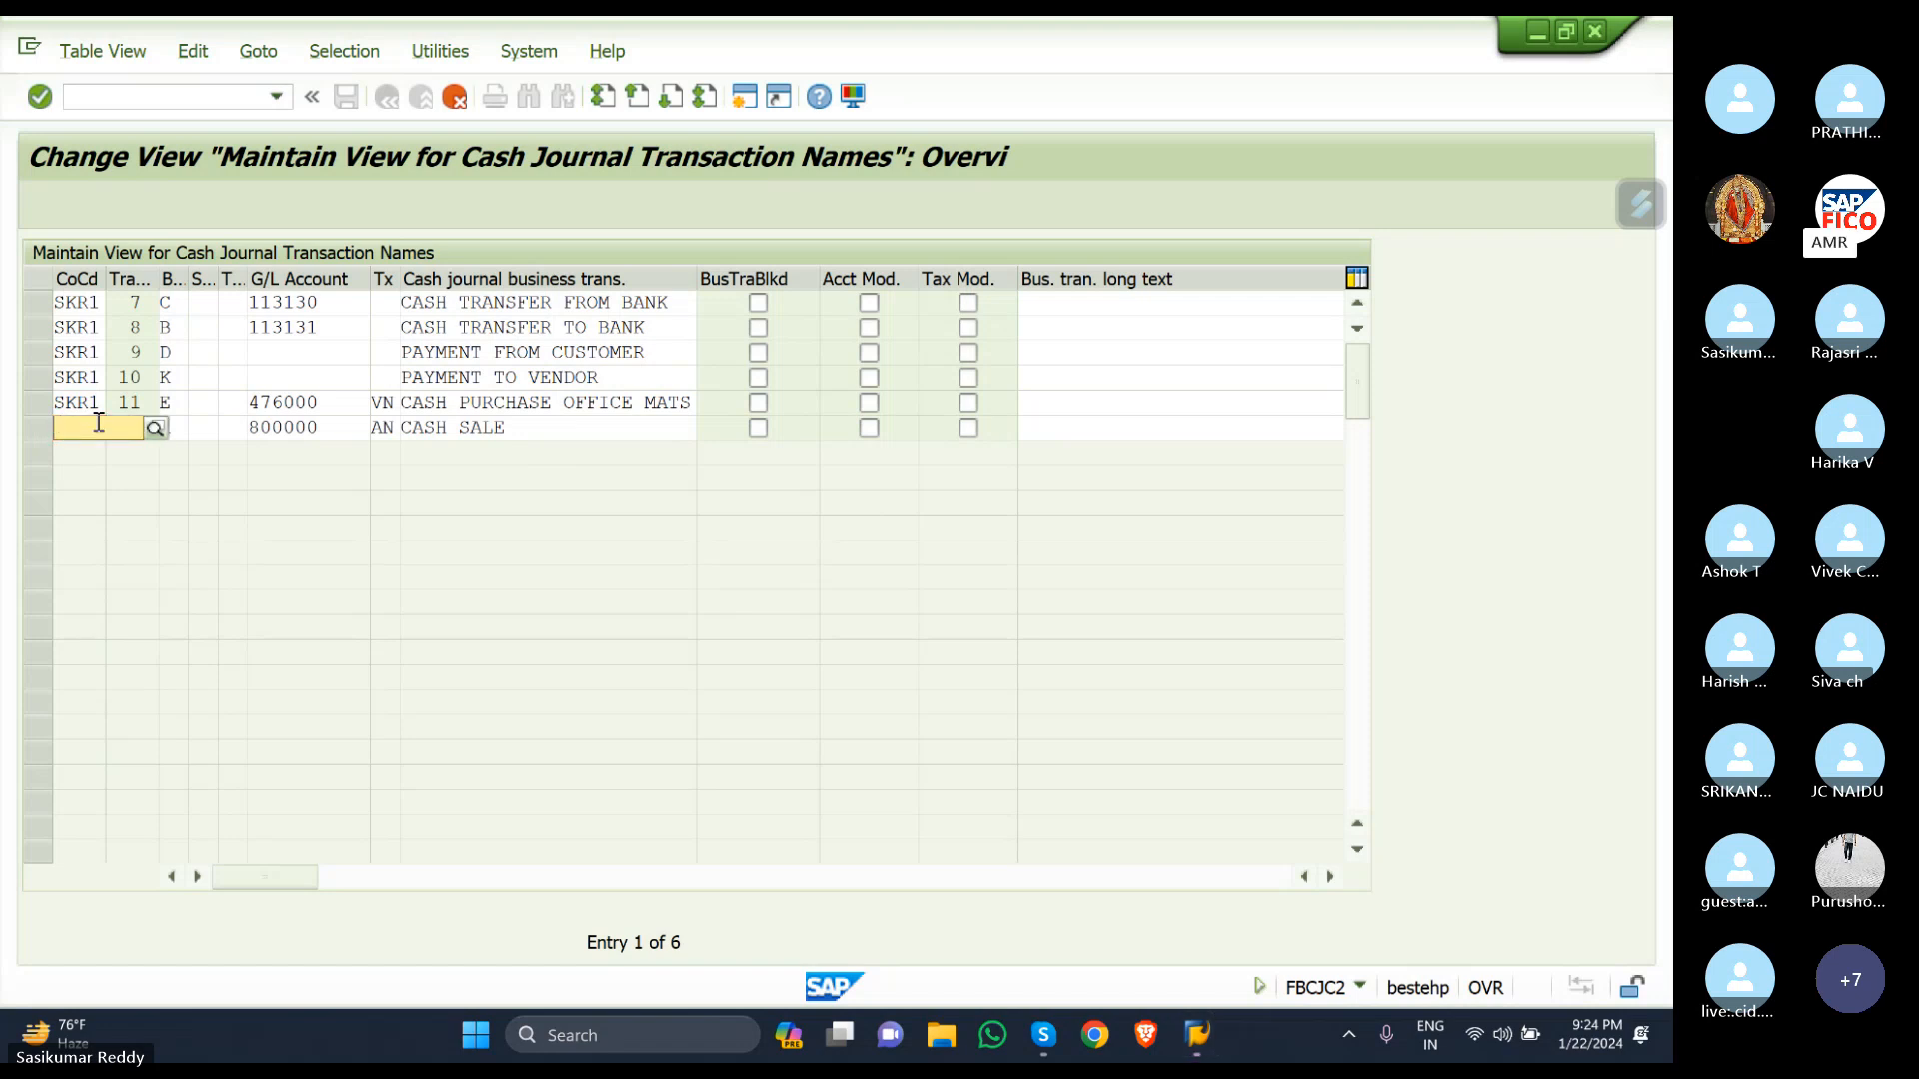
{"action": "type", "text": "SKR1"}
{"action": "left_click", "coordinate": [248, 489]}
Look up the G/L accounts of chart SKOC and assign CASH FROM BANK ACCOUNT 200113 to the cash transfer from bank transaction.
{"action": "left_click", "coordinate": [330, 303]}
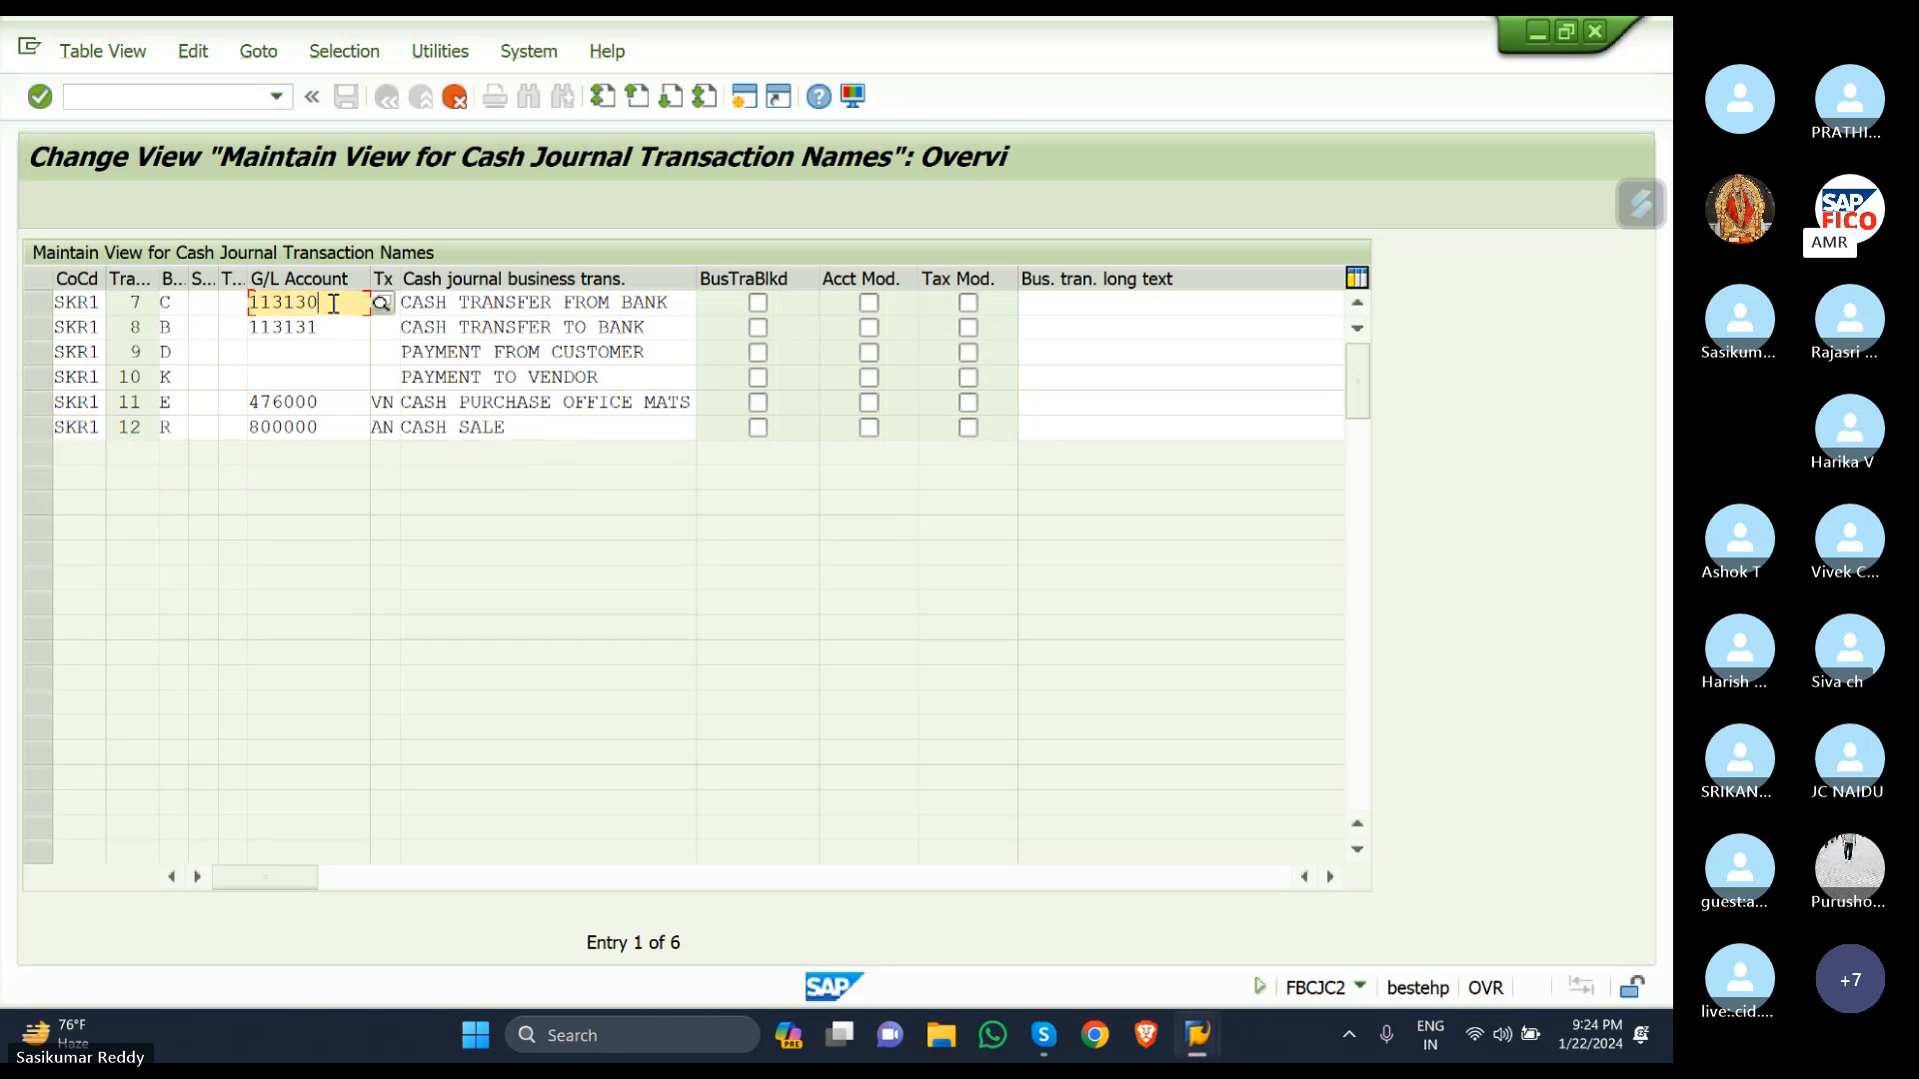
{"action": "left_click", "coordinate": [383, 304]}
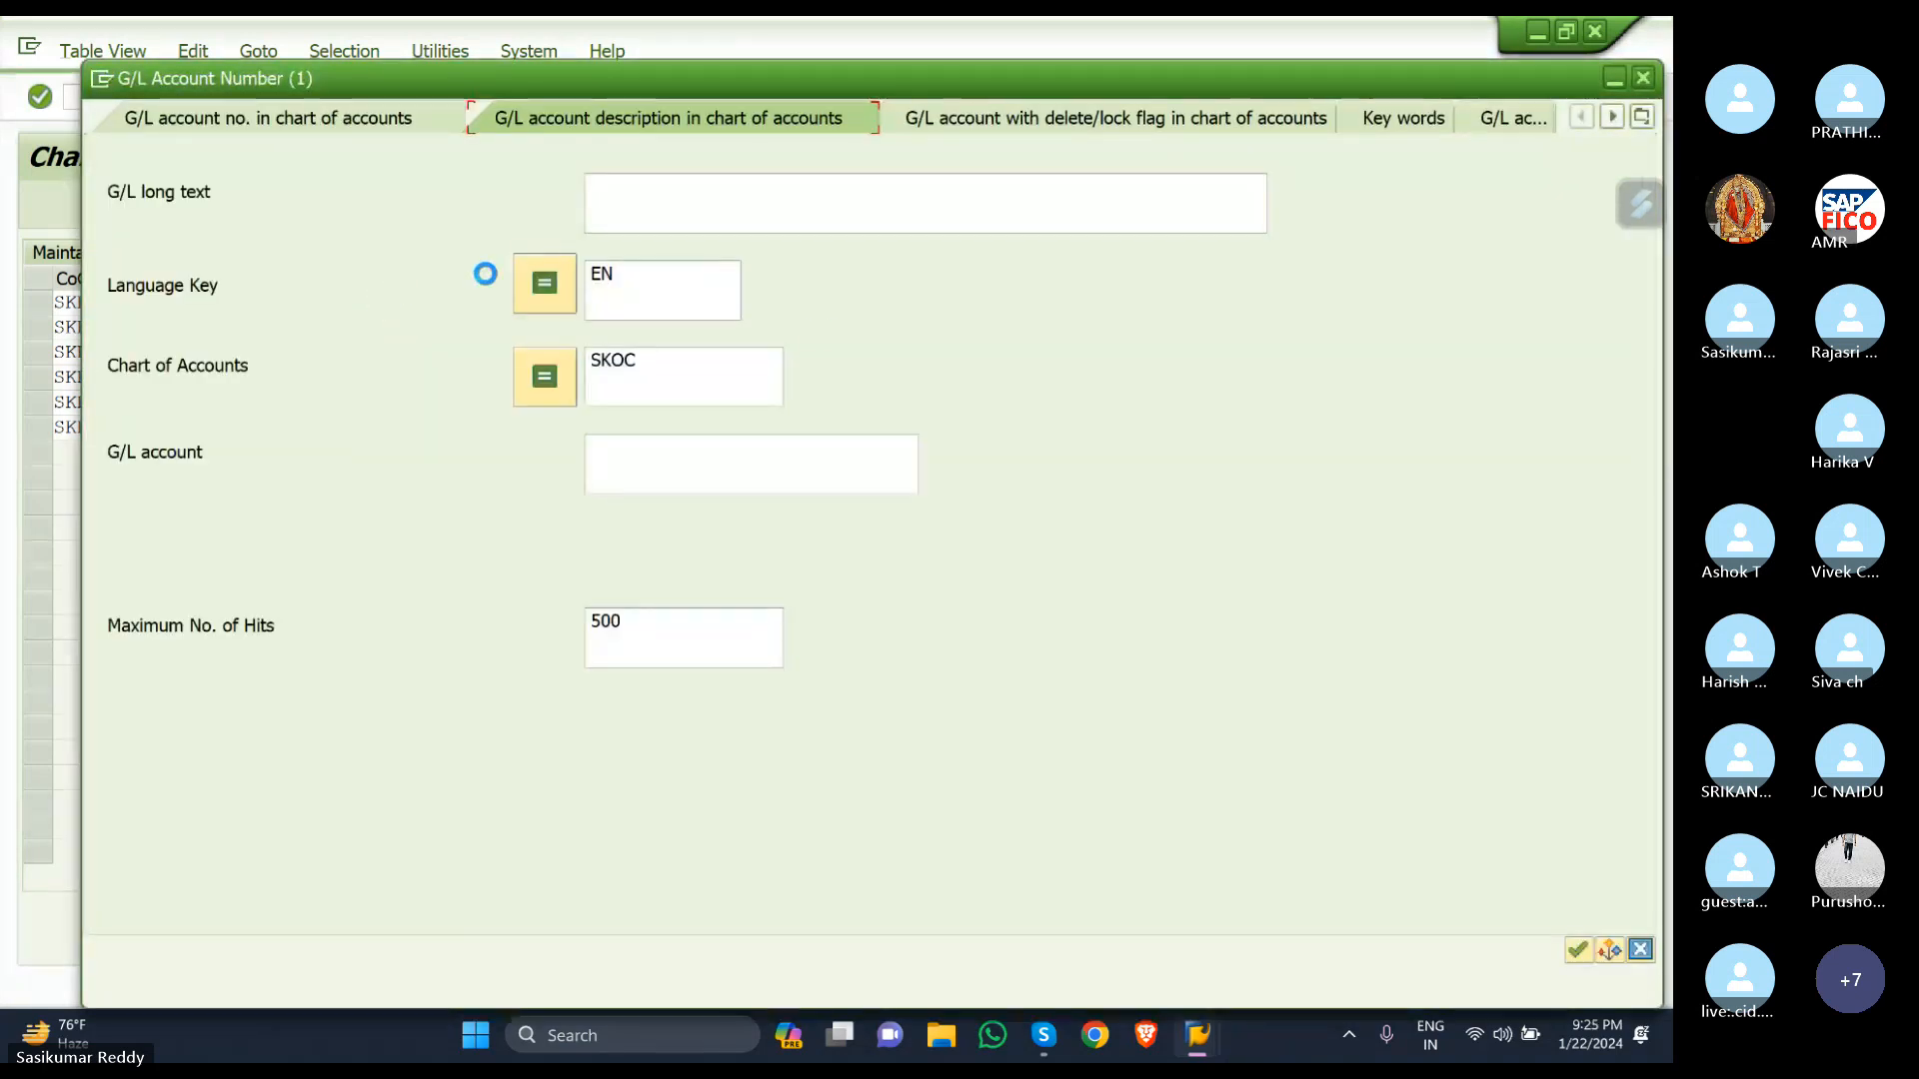
{"action": "left_click", "coordinate": [1577, 947]}
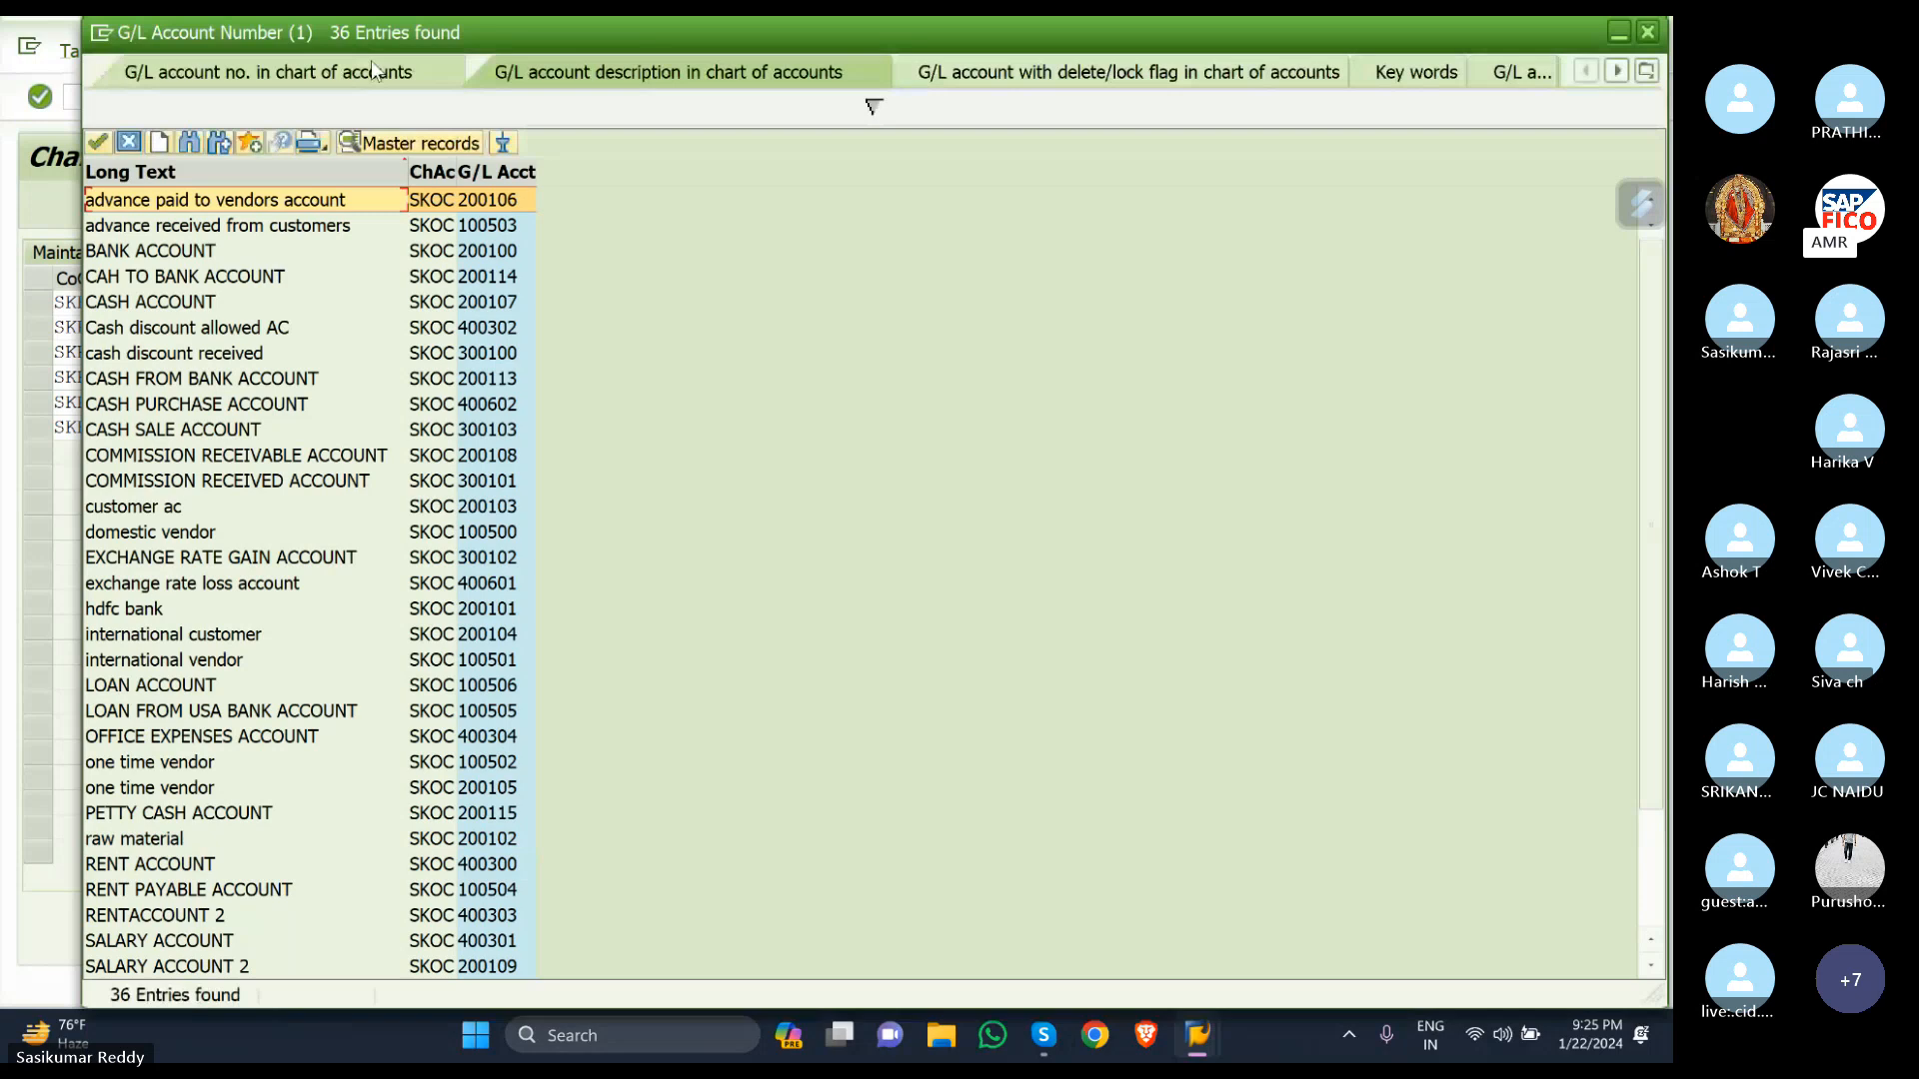
{"action": "left_click", "coordinate": [176, 283]}
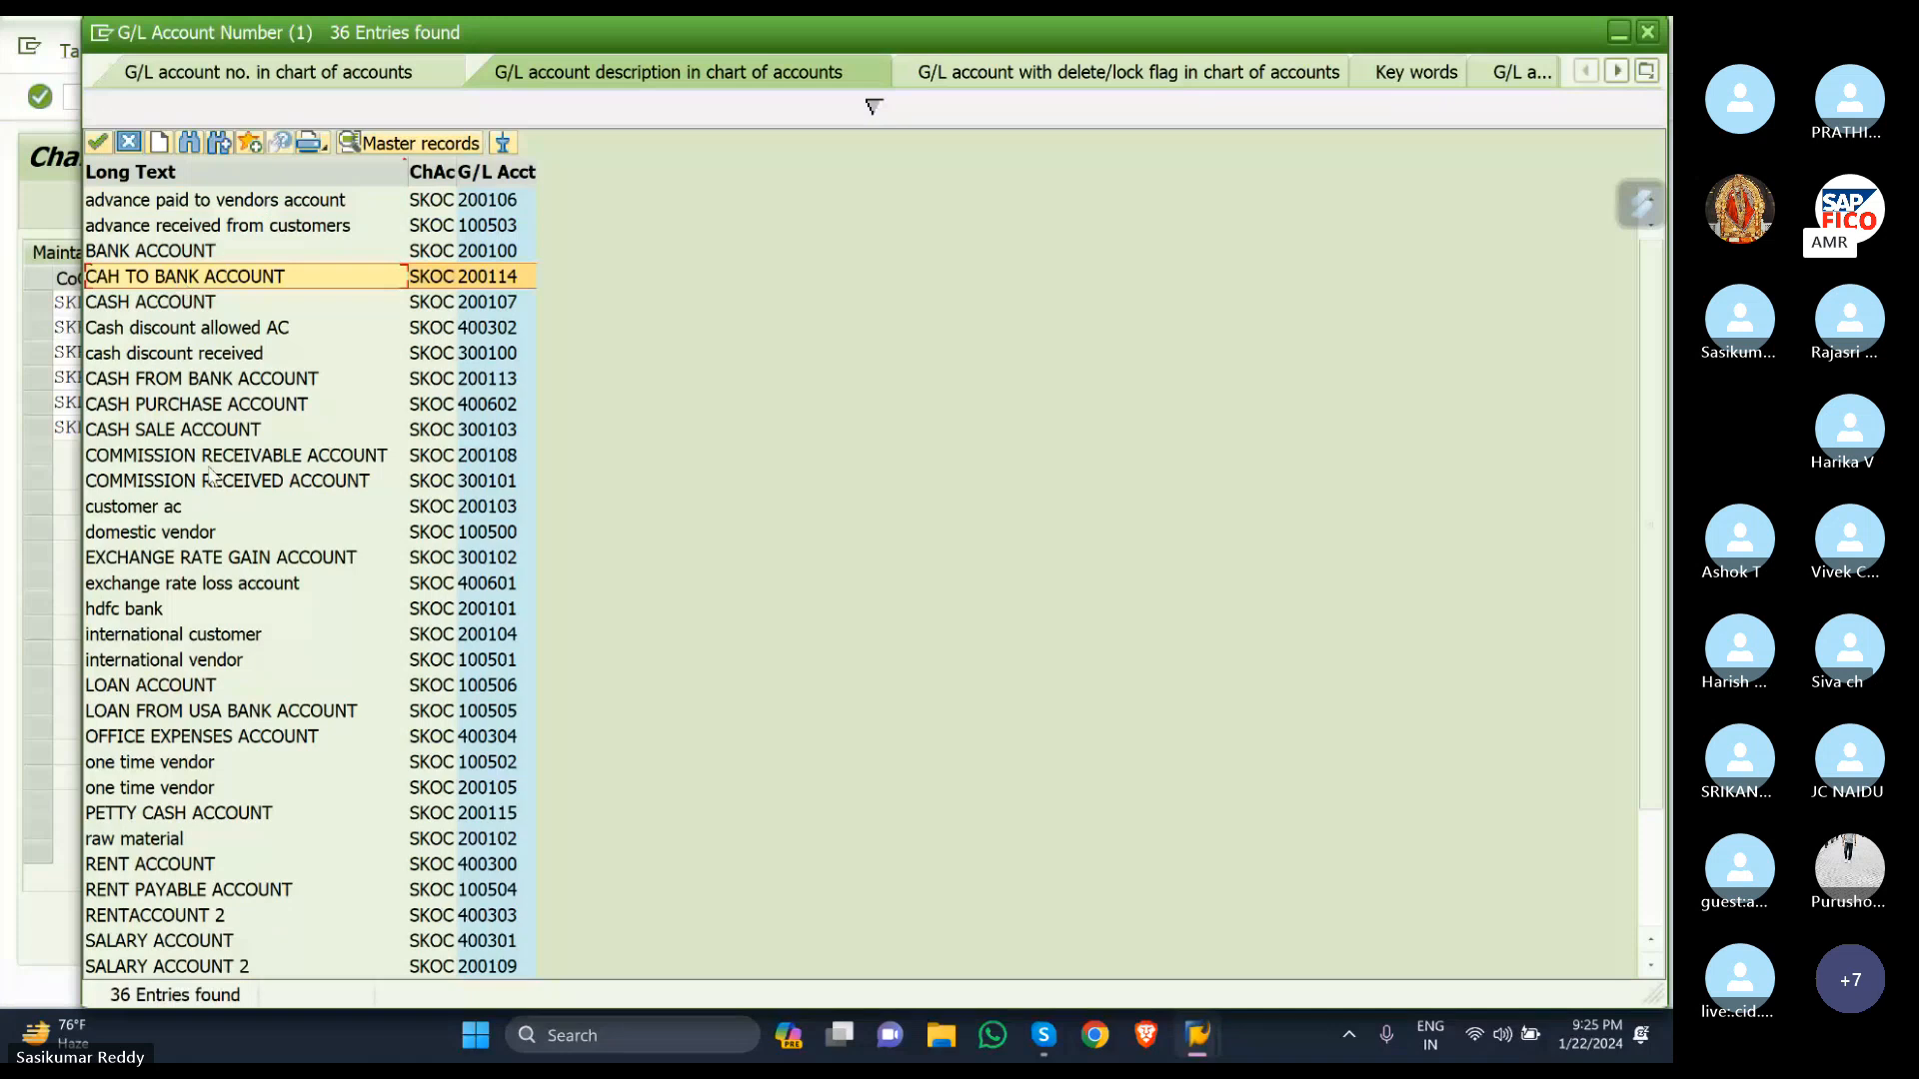
{"action": "scroll", "coordinate": [212, 480], "scroll_direction": "down", "scroll_amount": 3}
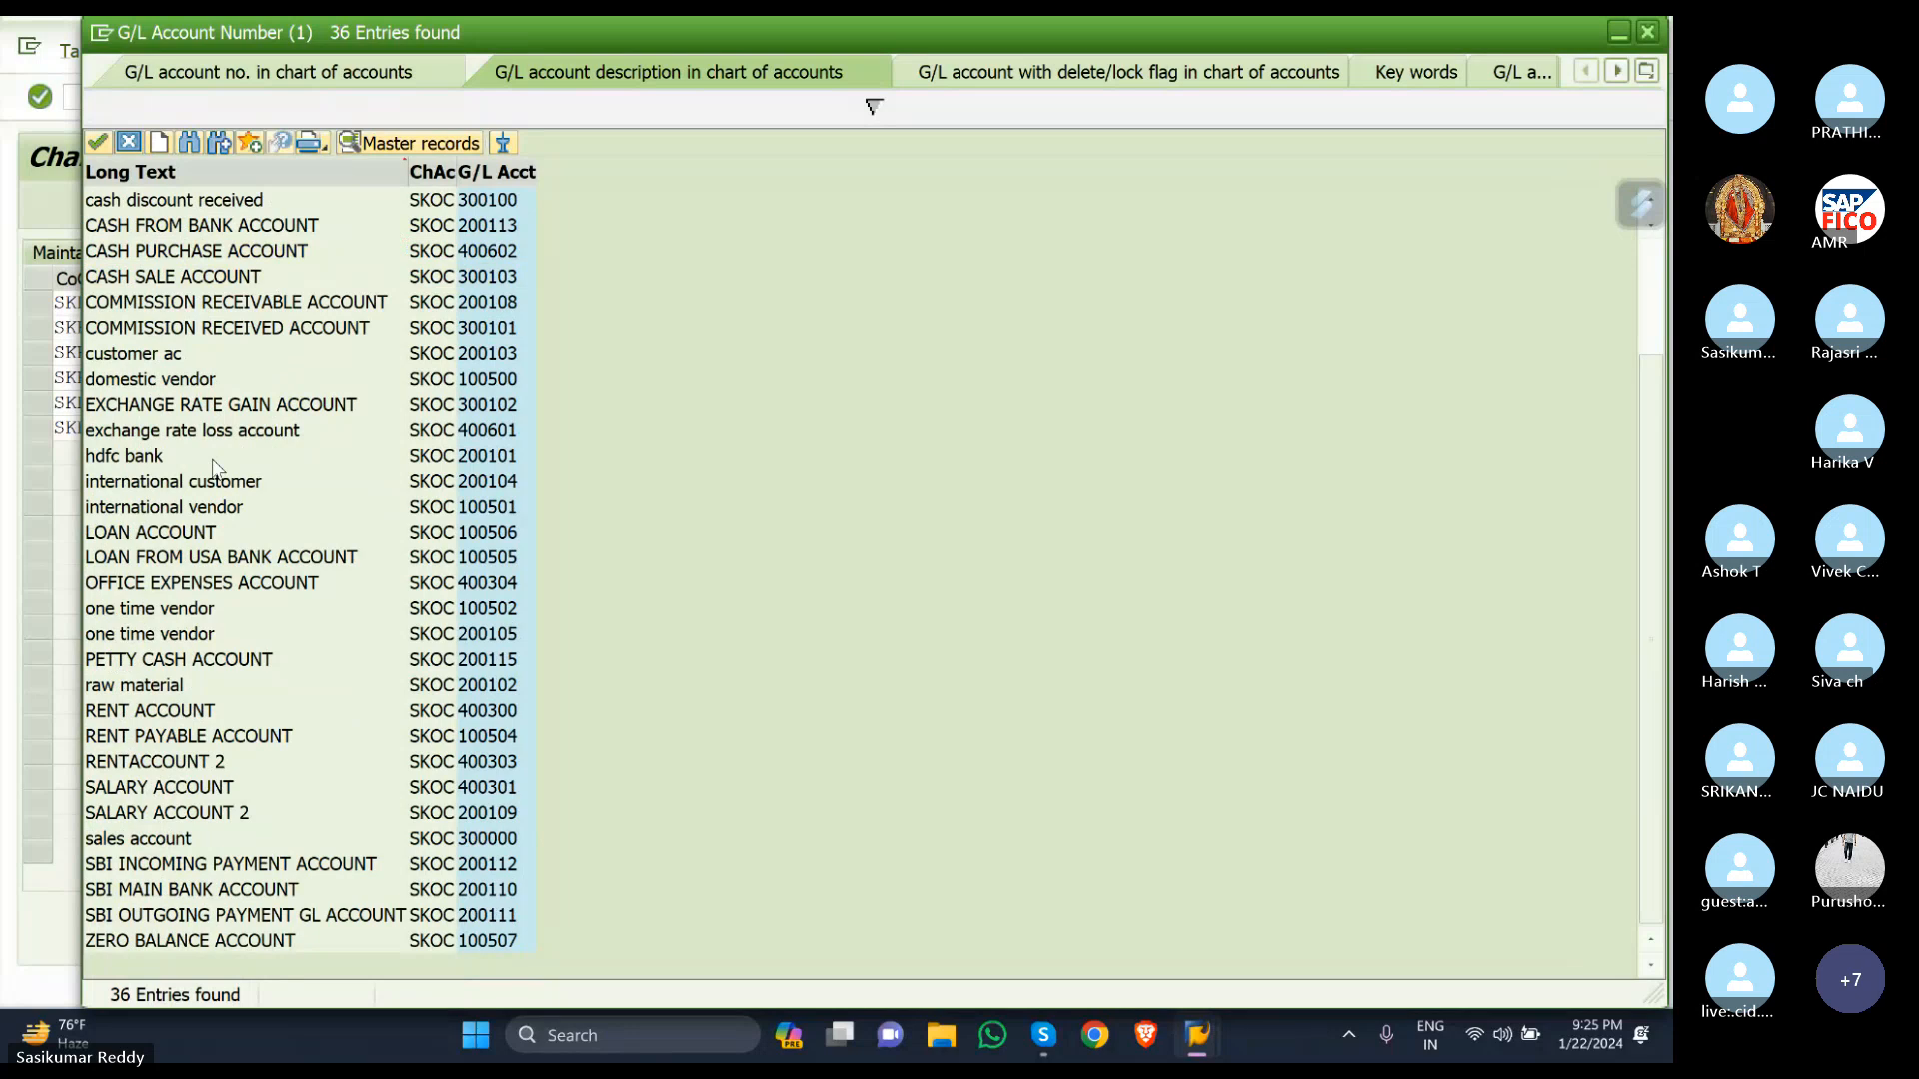
{"action": "scroll", "coordinate": [213, 467], "scroll_direction": "up", "scroll_amount": 2}
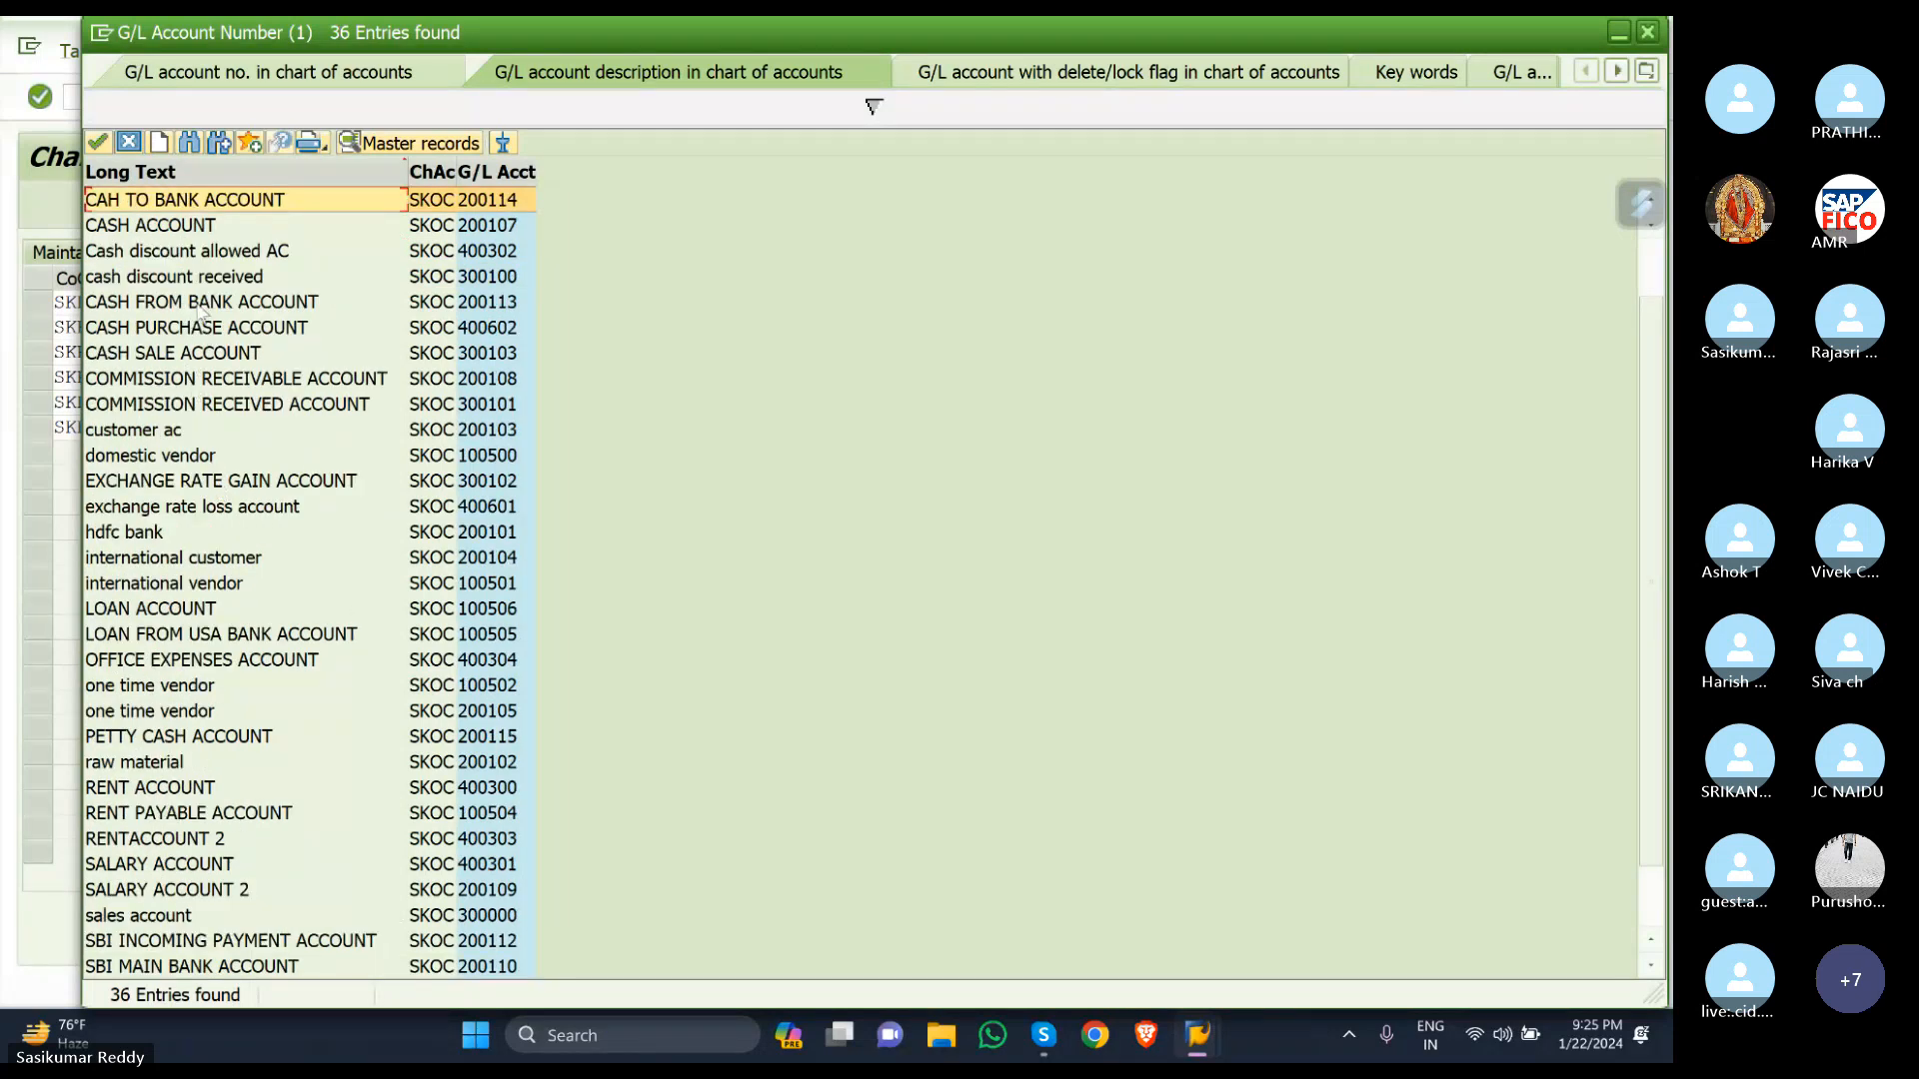
{"action": "left_click", "coordinate": [198, 304]}
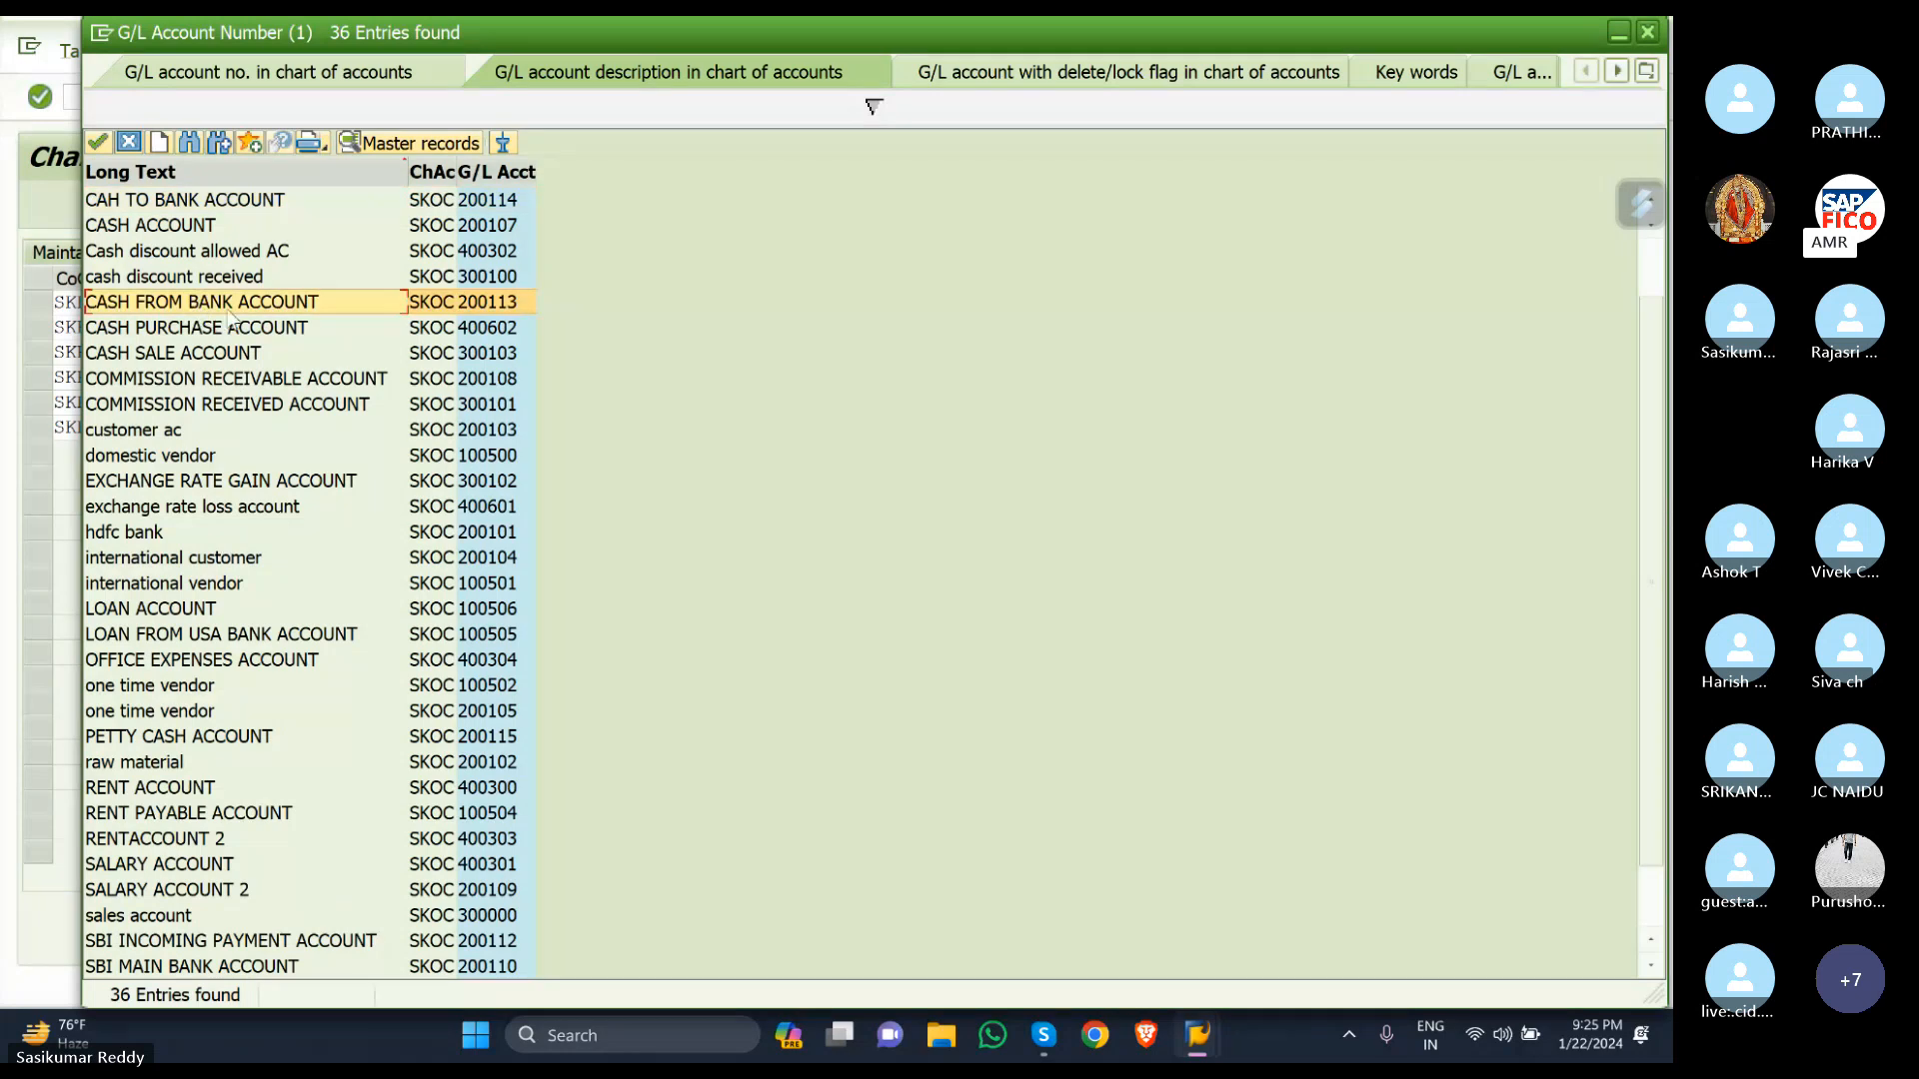
{"action": "double_click", "coordinate": [240, 304]}
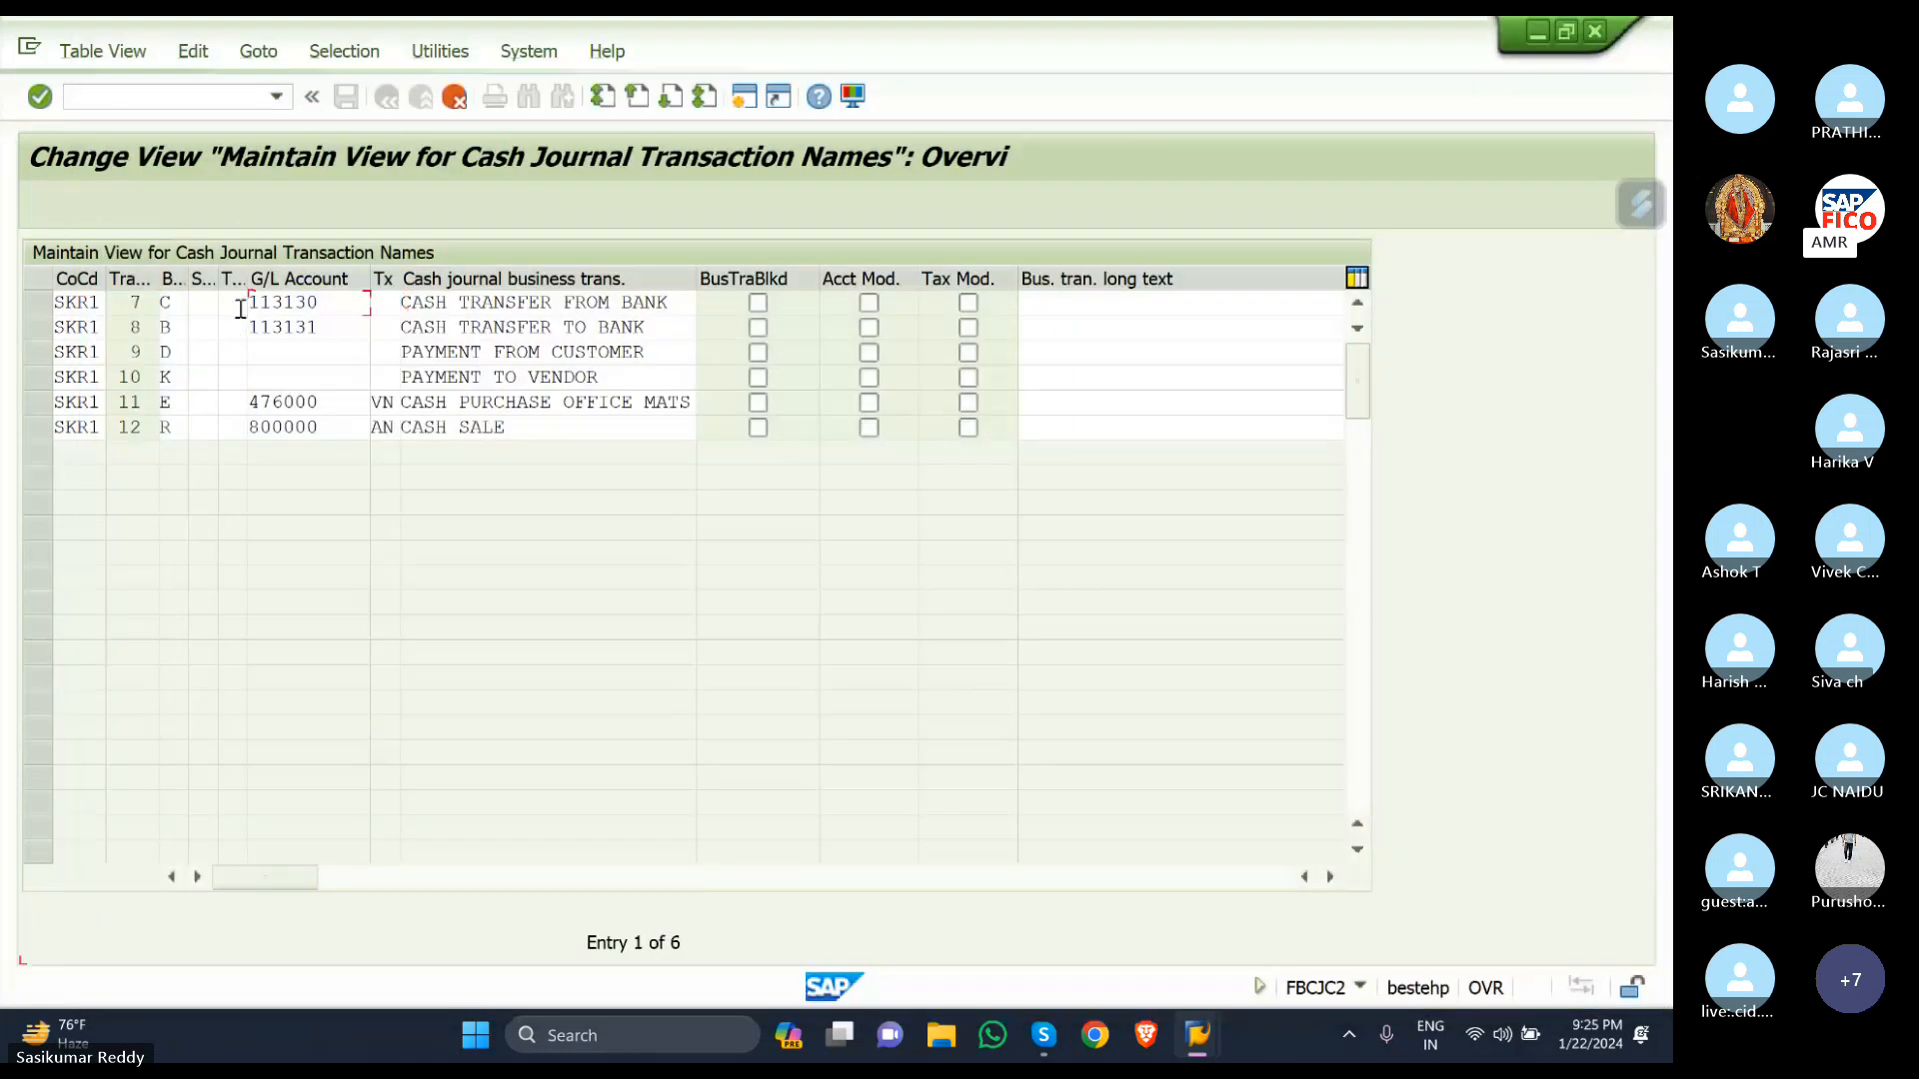
Assign G/L account 200114, CAH TO BANK ACCOUNT, from the SKOC account list to the cash transfer to bank transaction.
{"action": "left_click", "coordinate": [337, 333]}
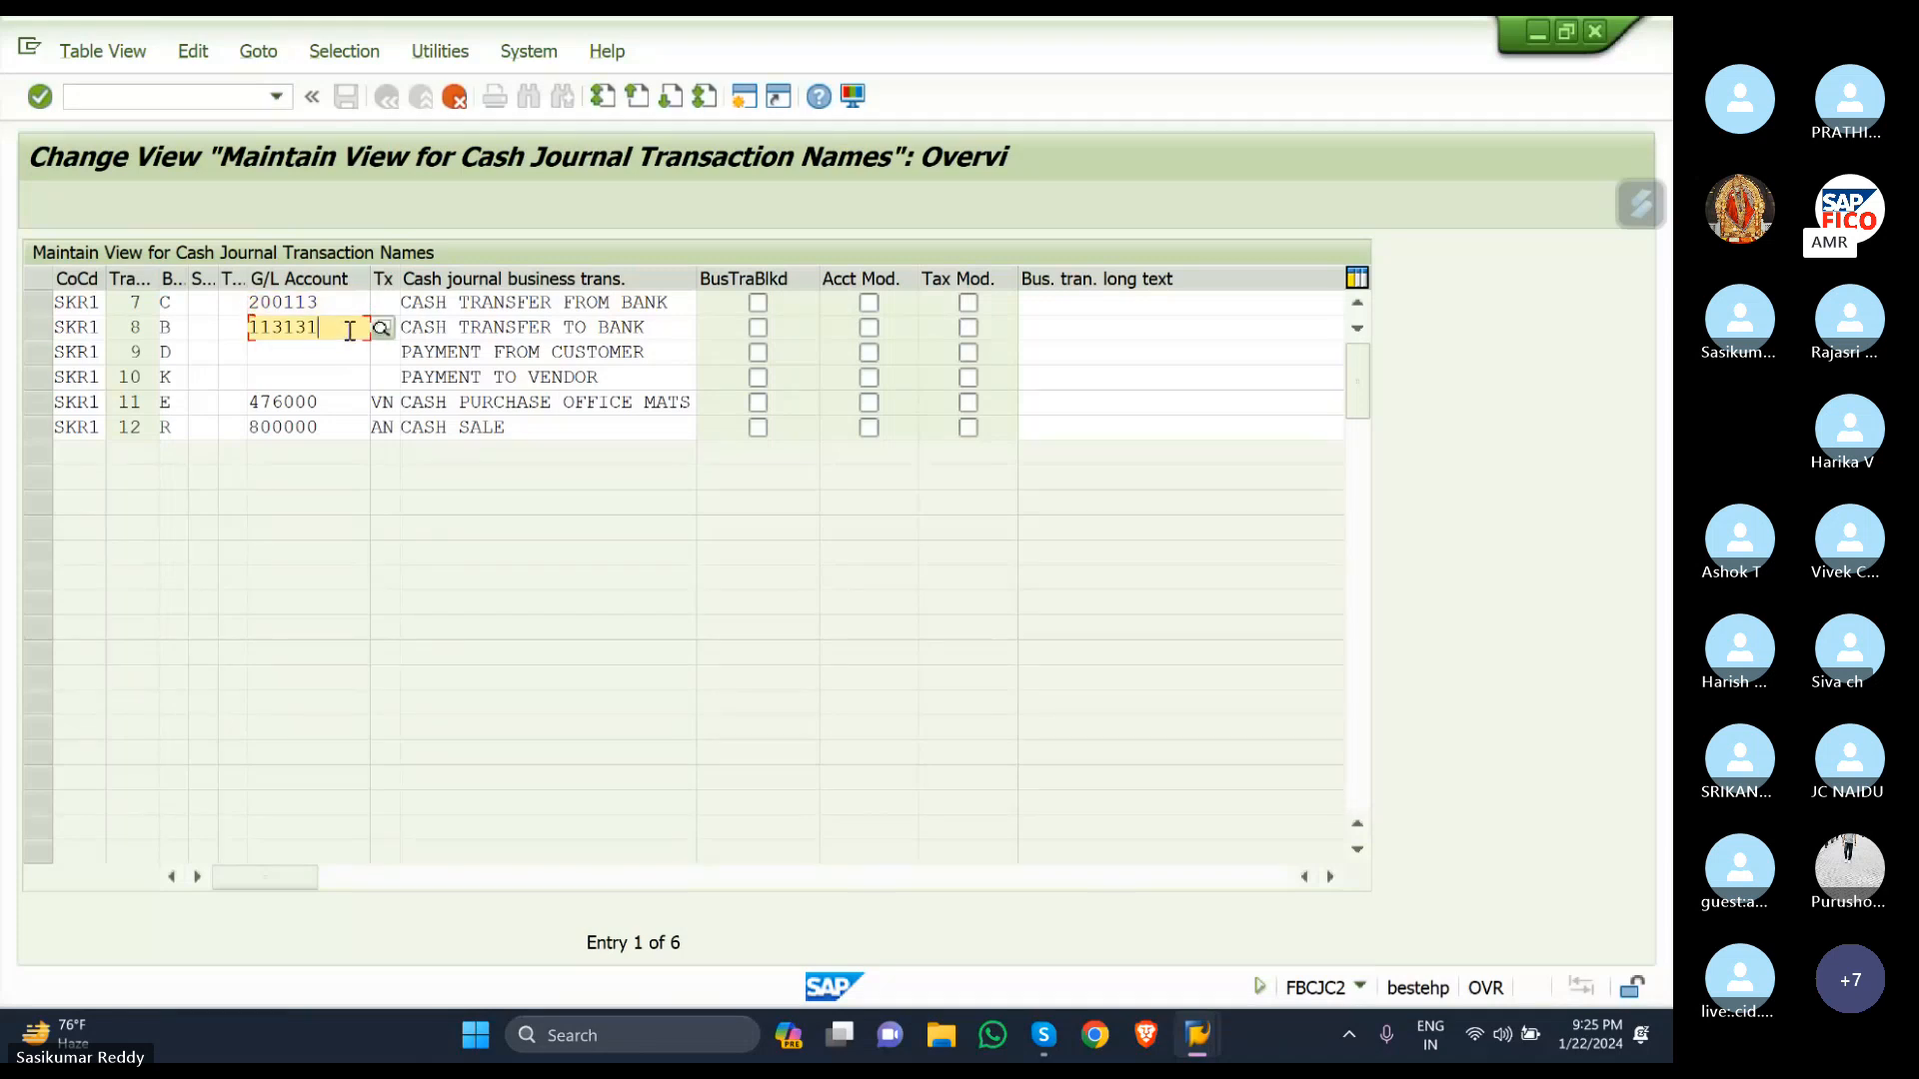
{"action": "left_click", "coordinate": [381, 329]}
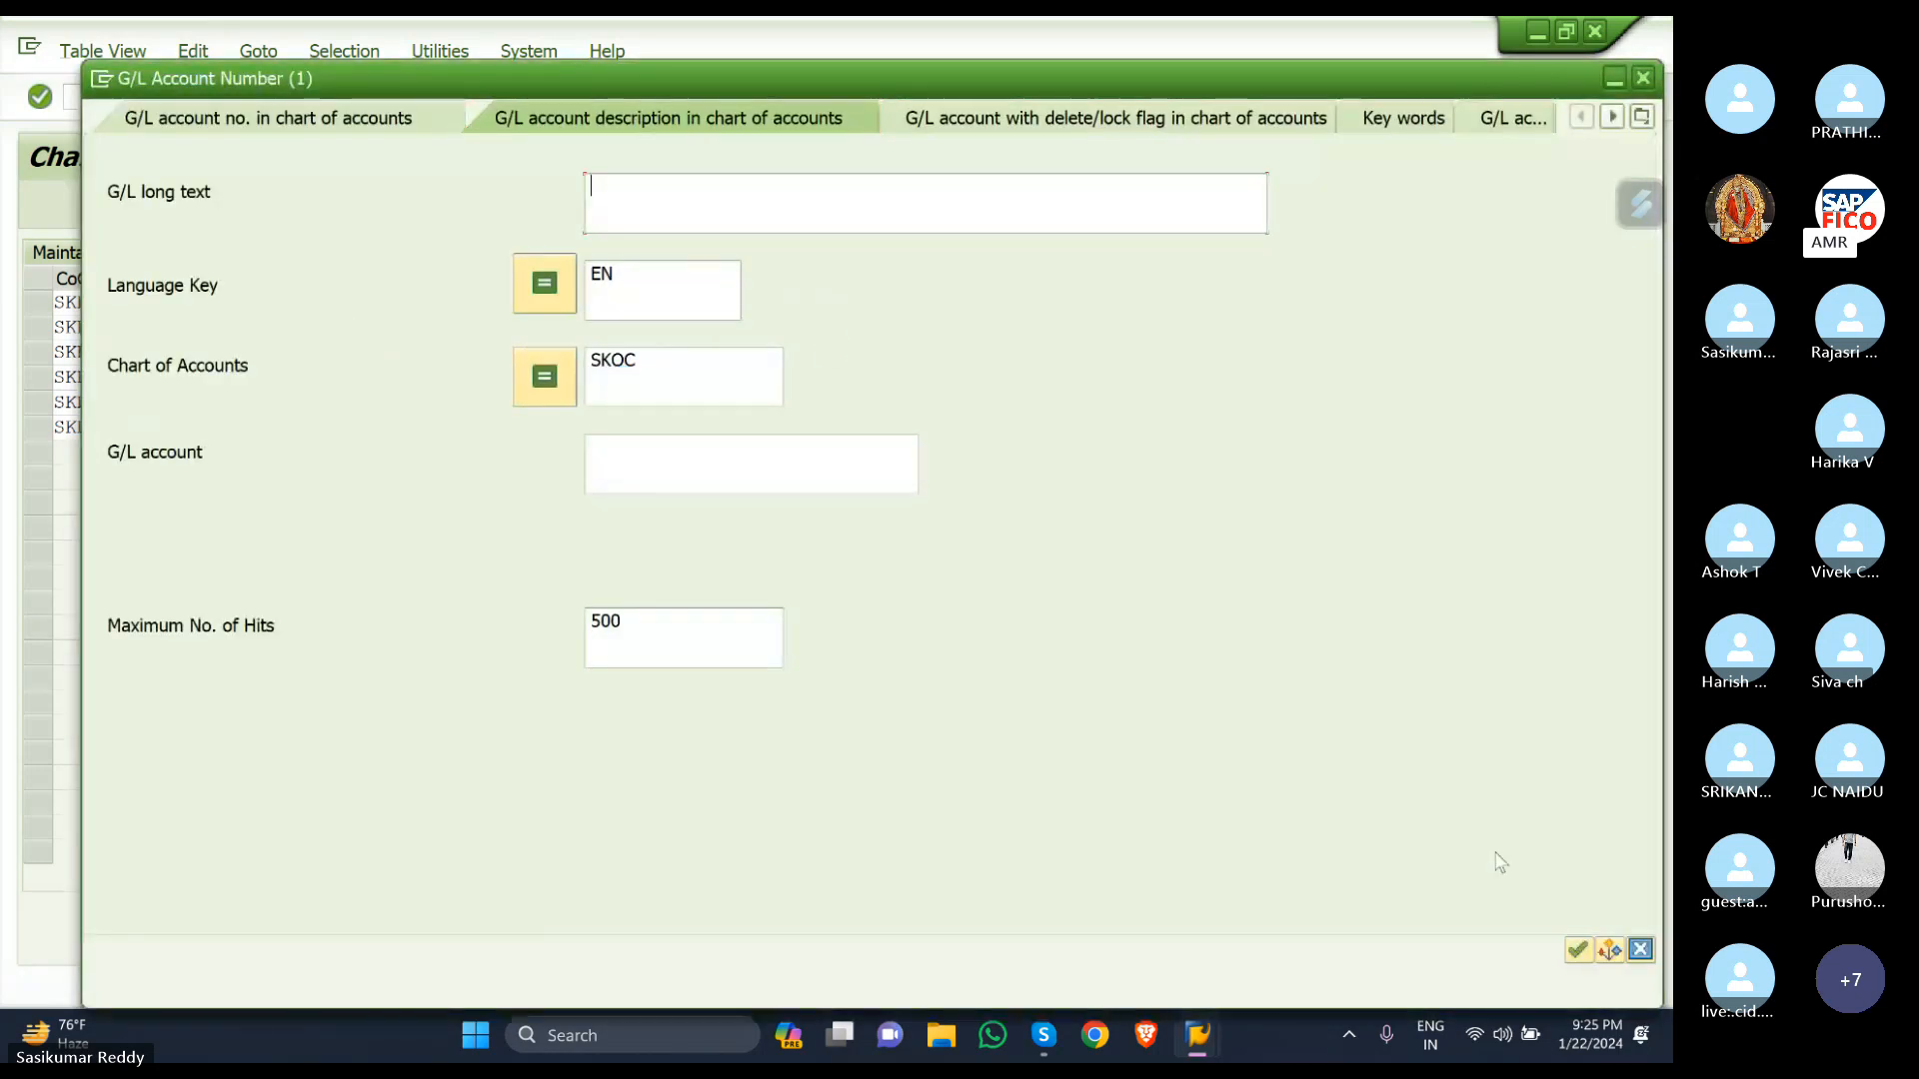
{"action": "left_click", "coordinate": [1577, 950]}
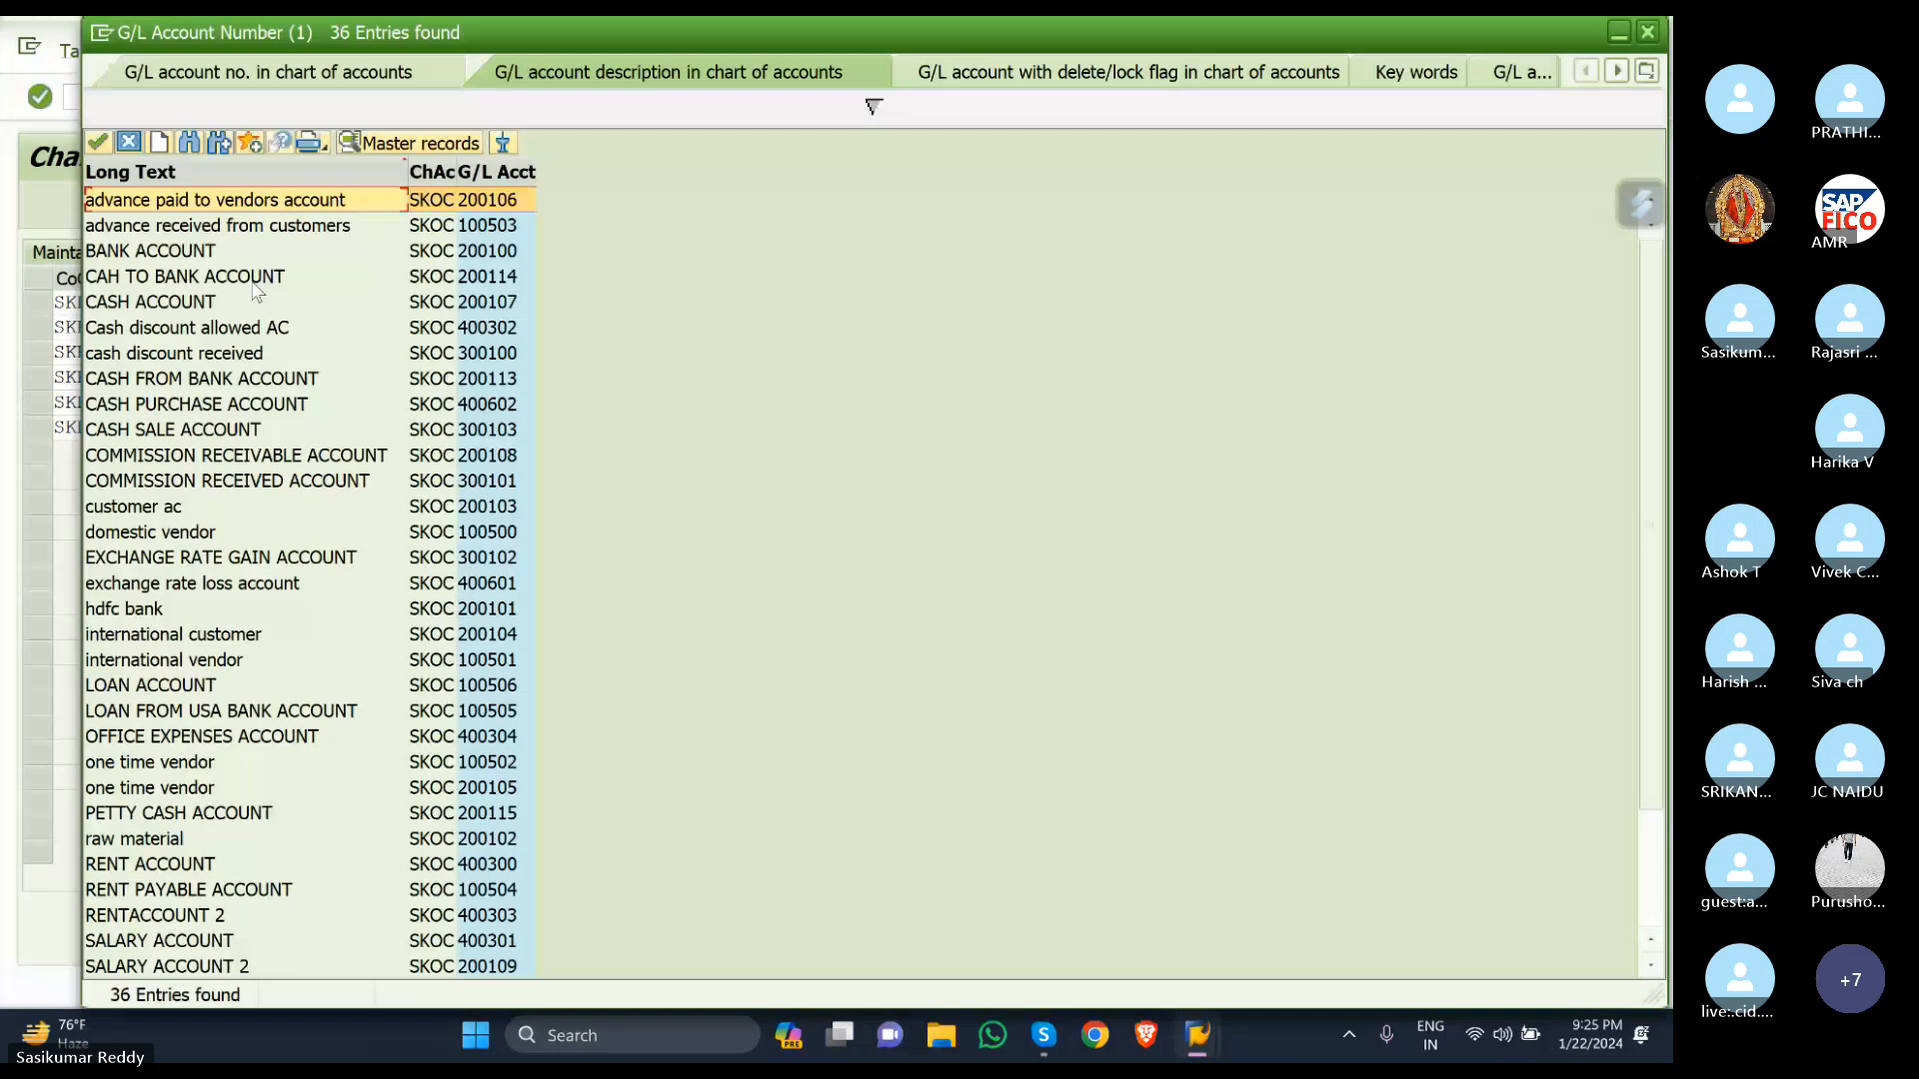
{"action": "left_click", "coordinate": [253, 281]}
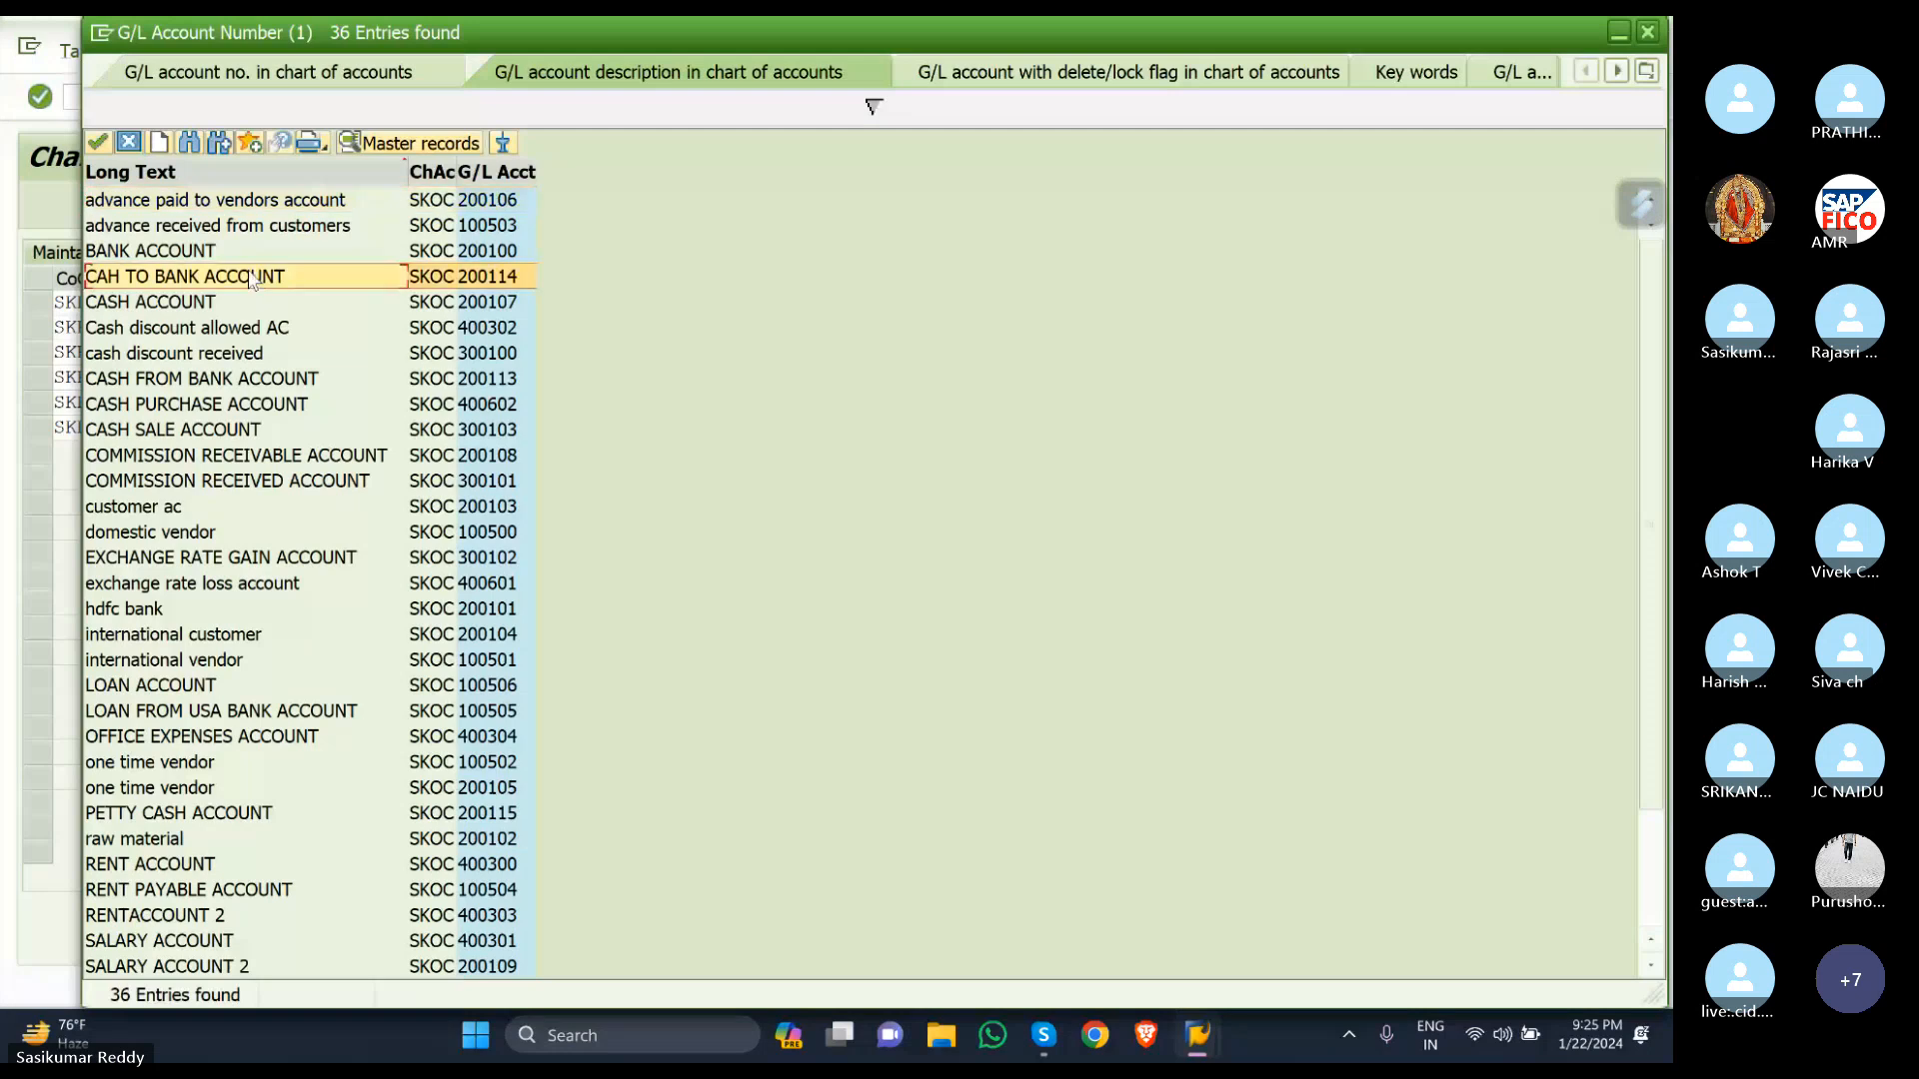
{"action": "double_click", "coordinate": [252, 281]}
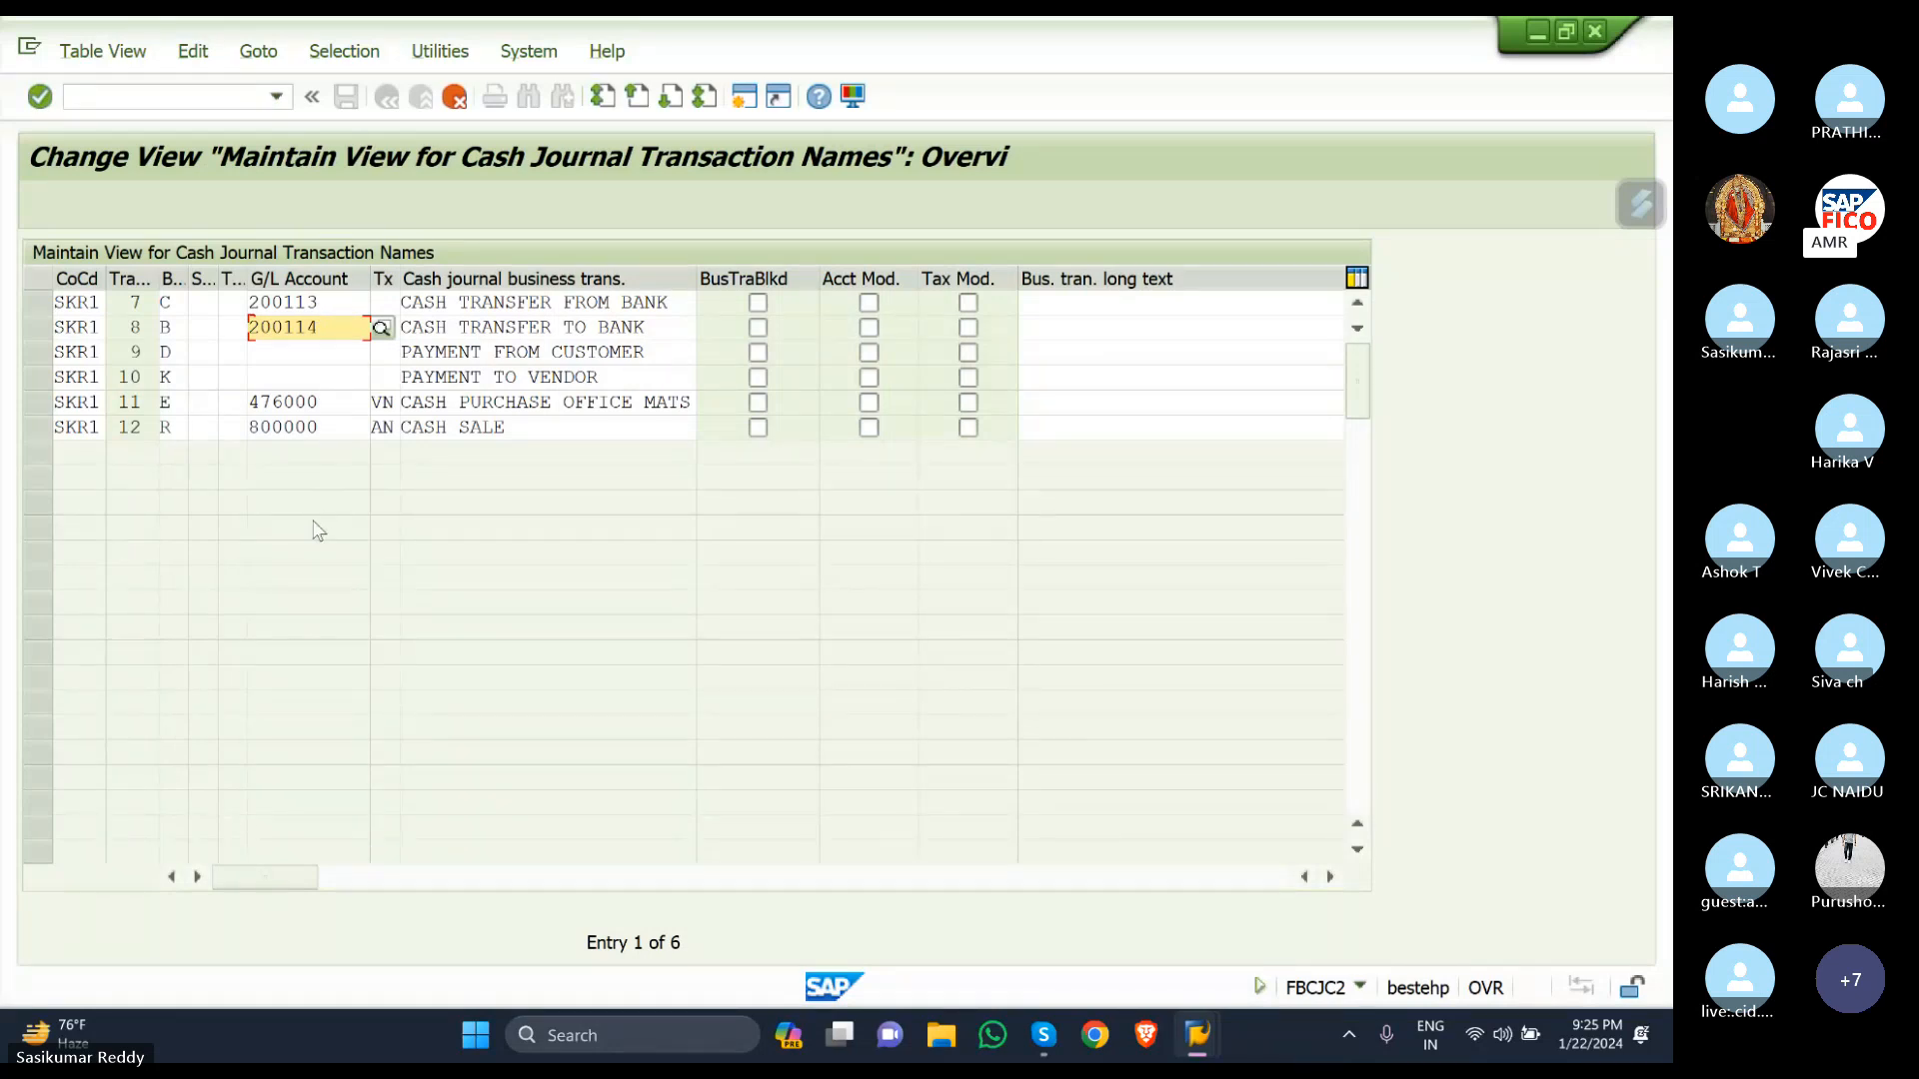
Assign G/L account 400602, CASH PURCHASE ACCOUNT, from the SKOC account list to the cash purchase office mats transaction.
{"action": "left_click", "coordinate": [341, 404]}
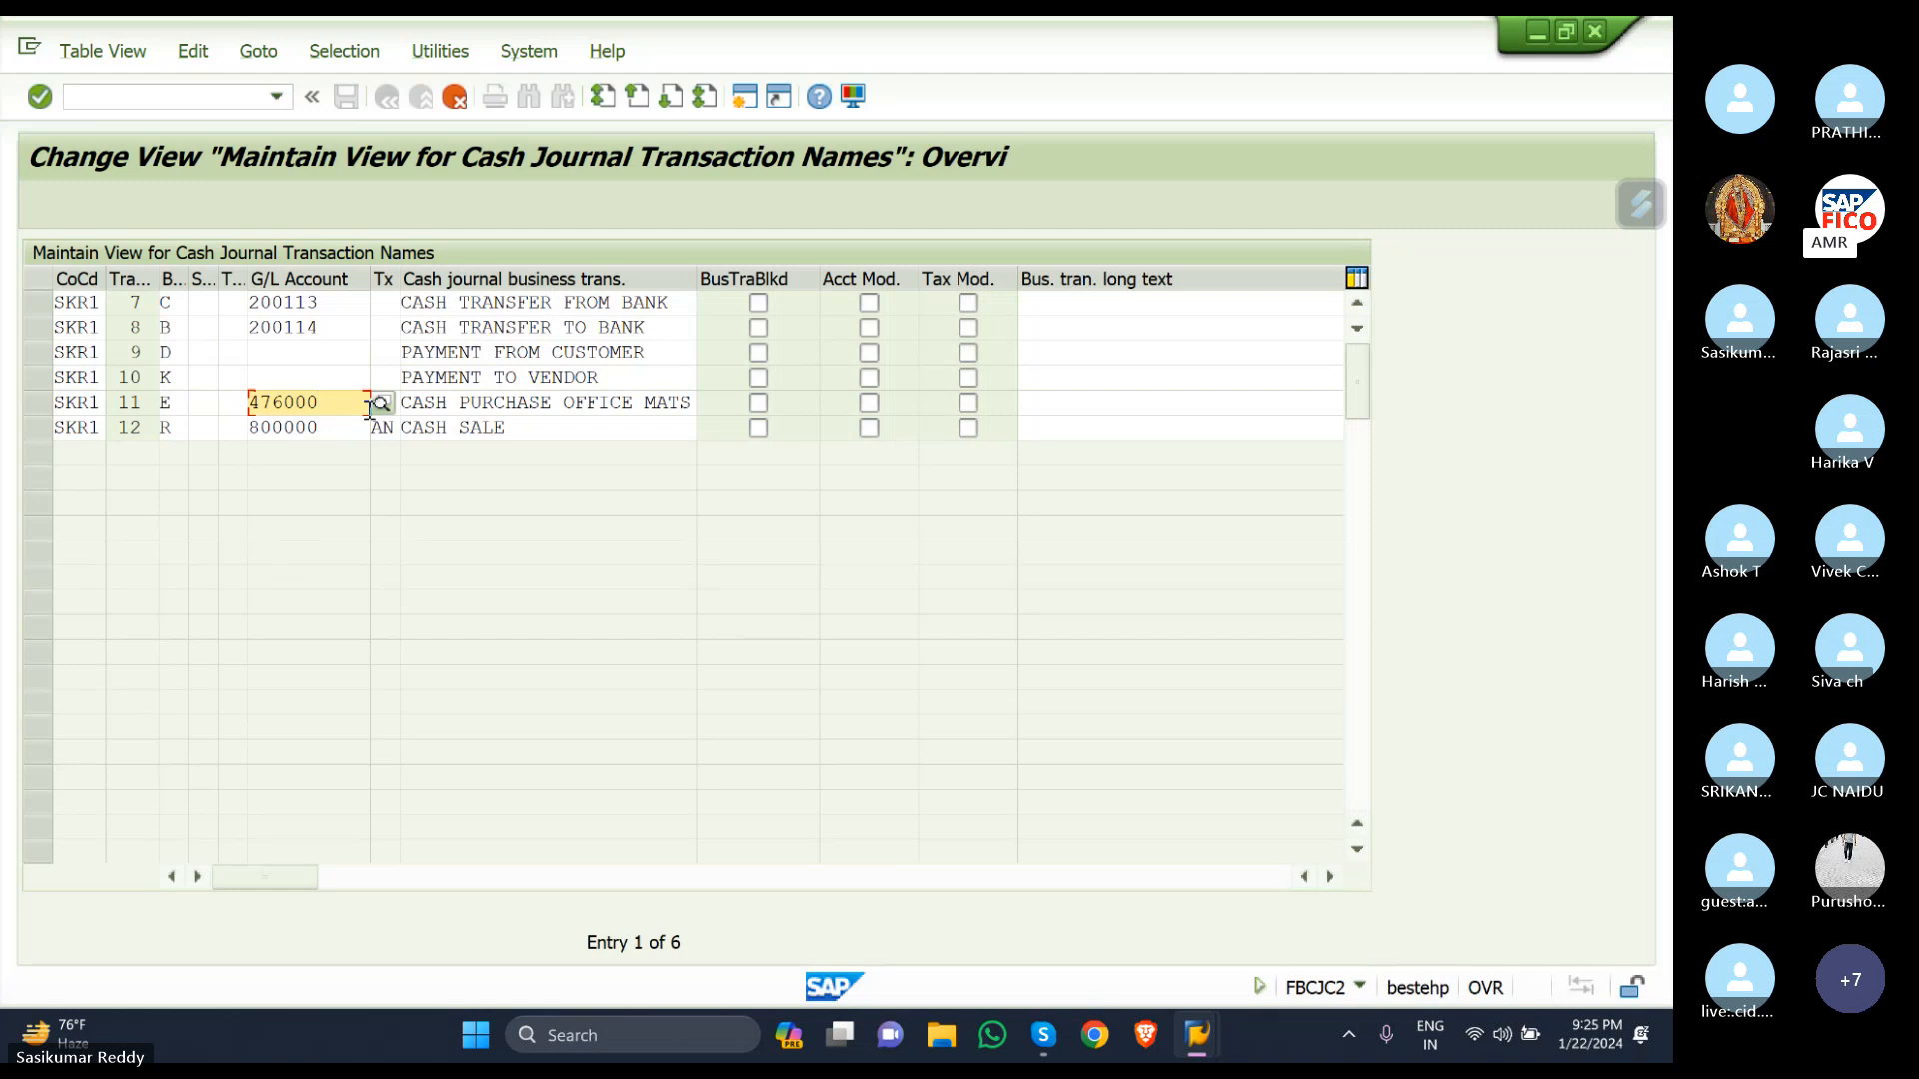
{"action": "key", "text": "Return"}
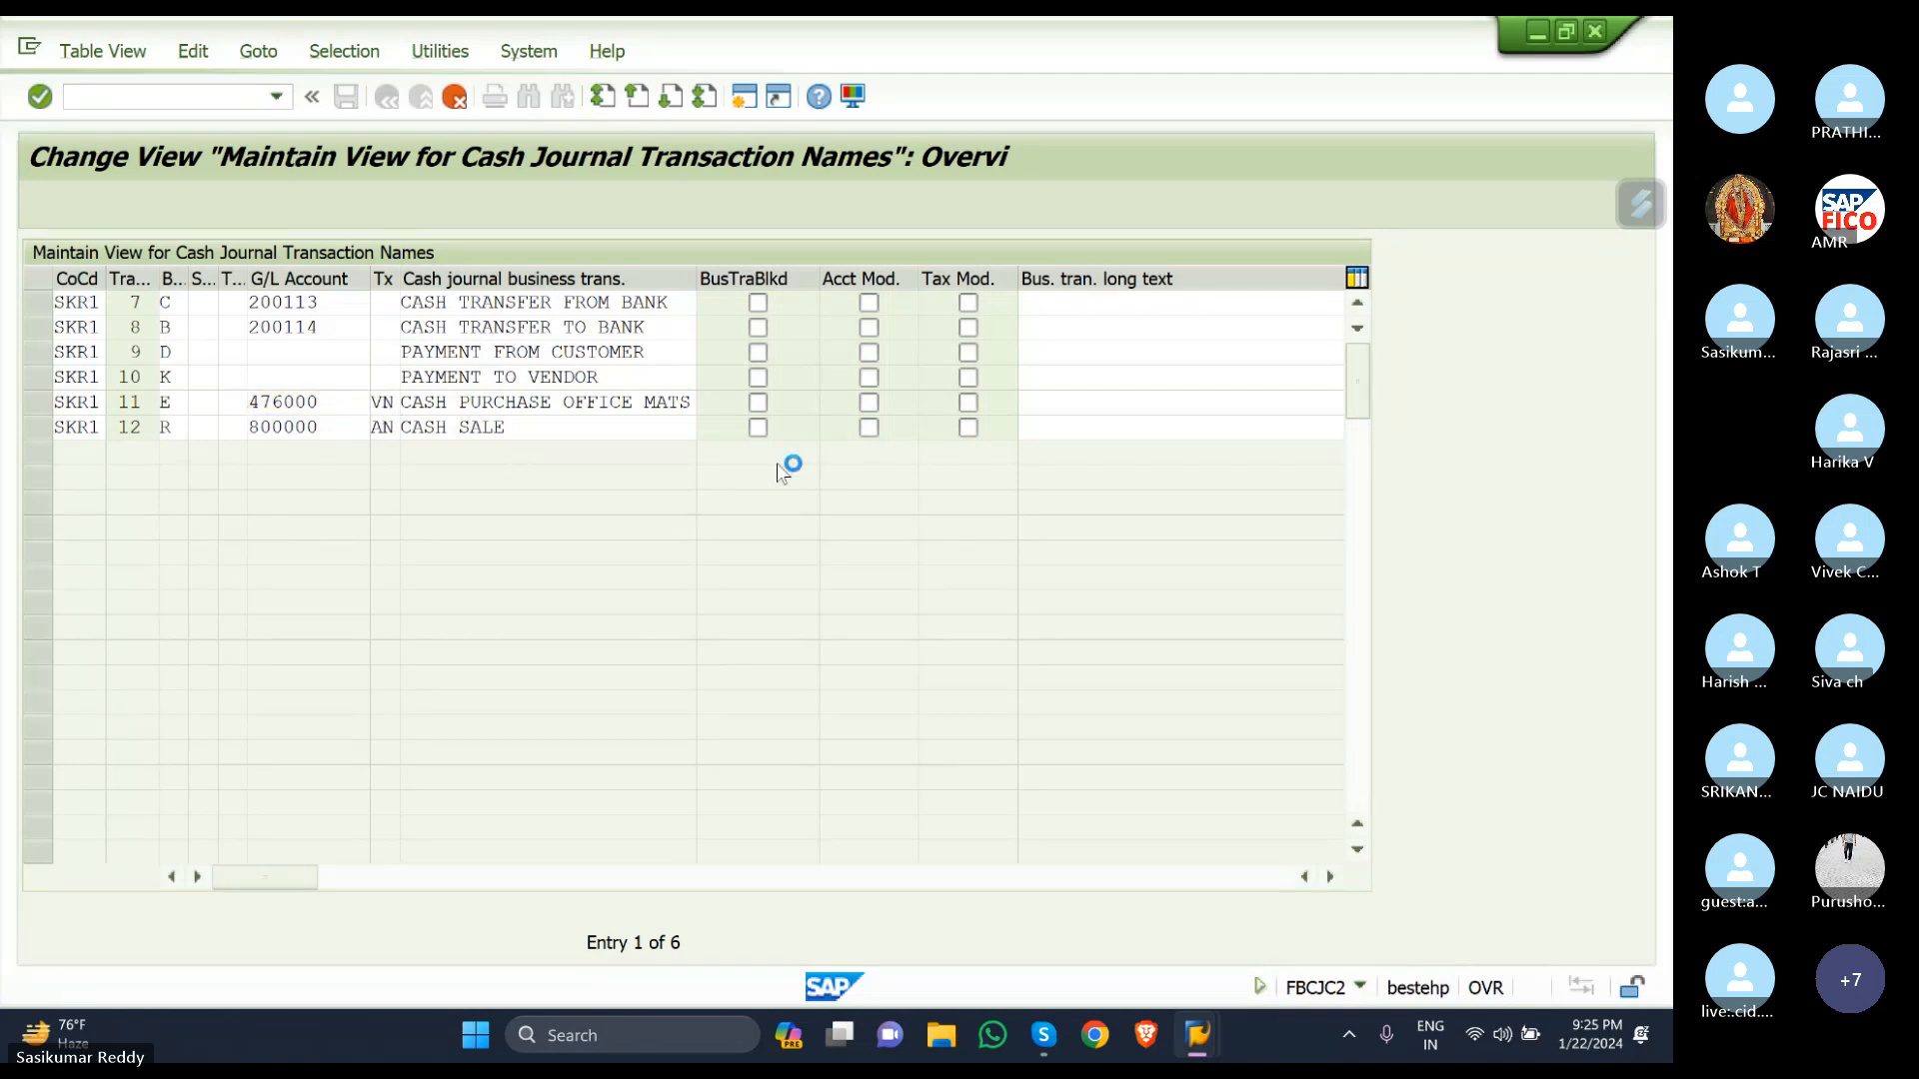
{"action": "key", "text": "F4"}
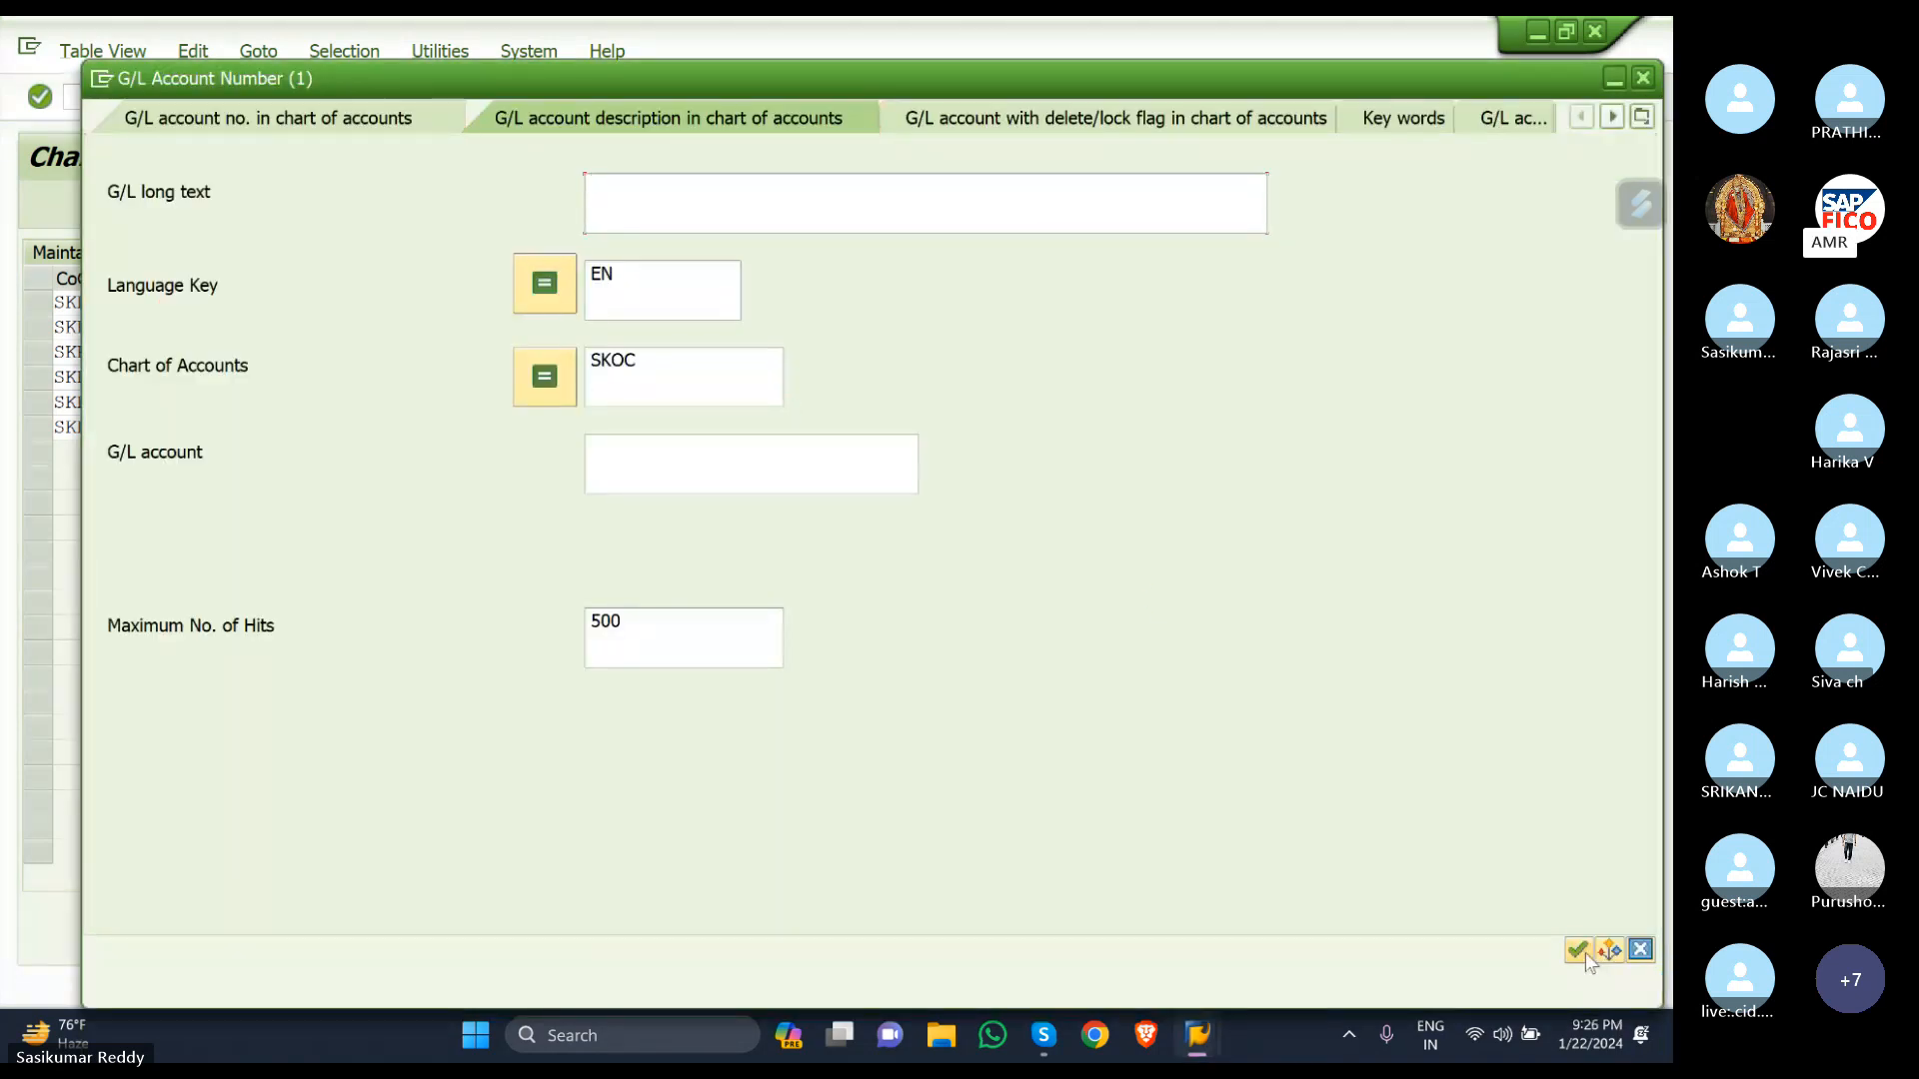
{"action": "left_click", "coordinate": [1580, 950]}
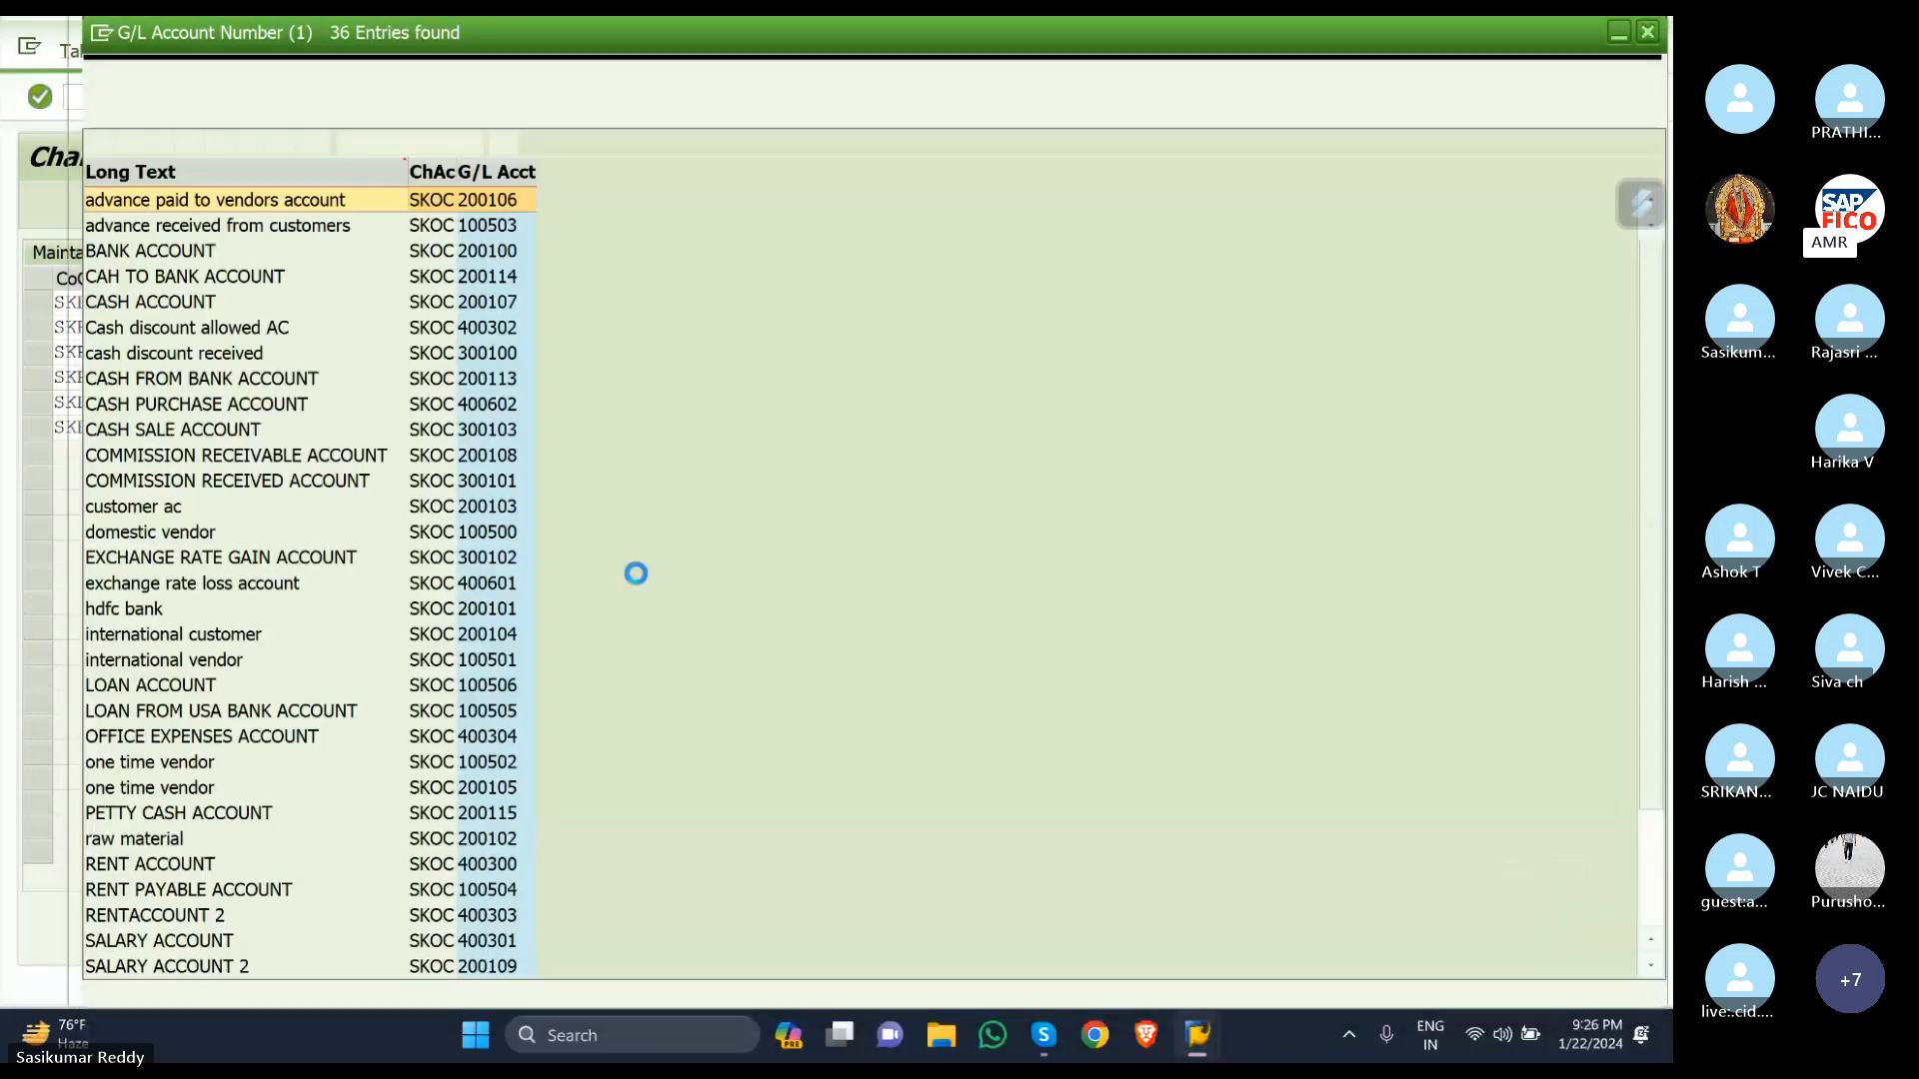
{"action": "left_click", "coordinate": [300, 404]}
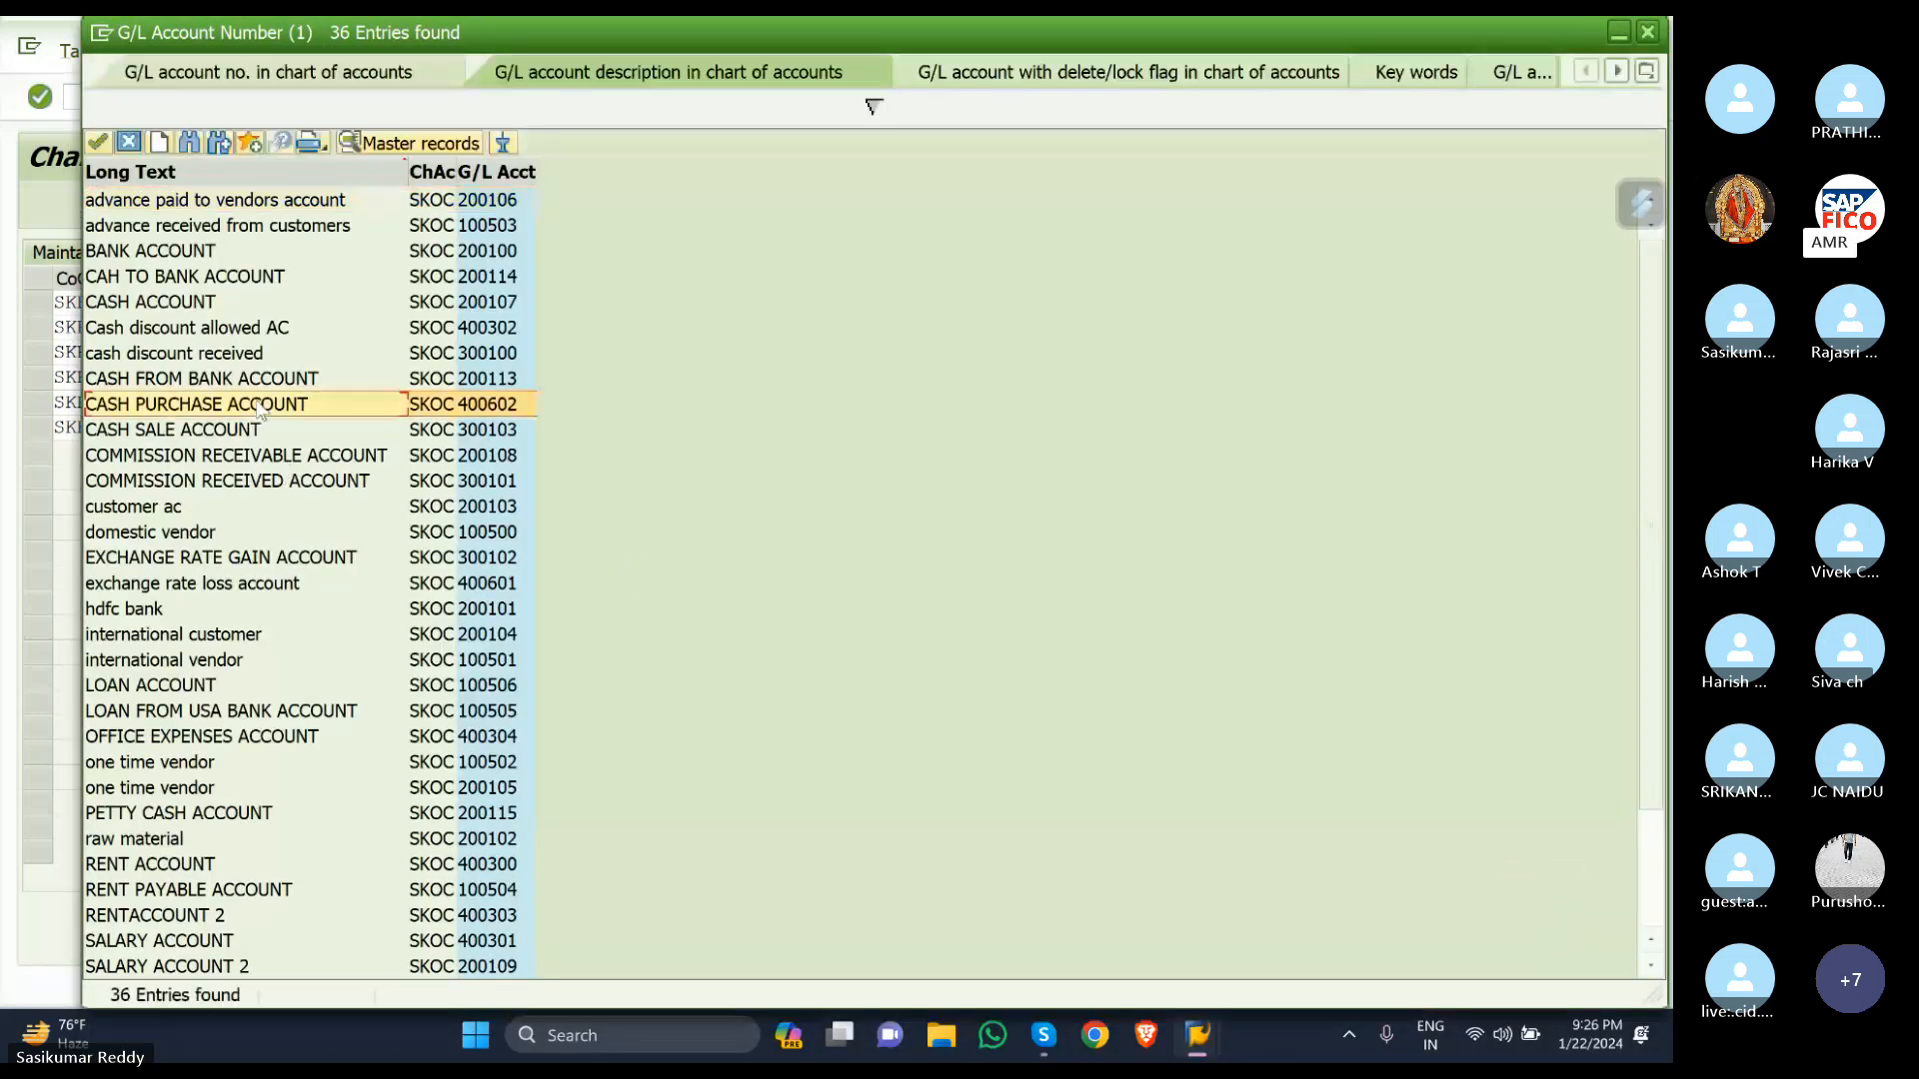
{"action": "double_click", "coordinate": [309, 410]}
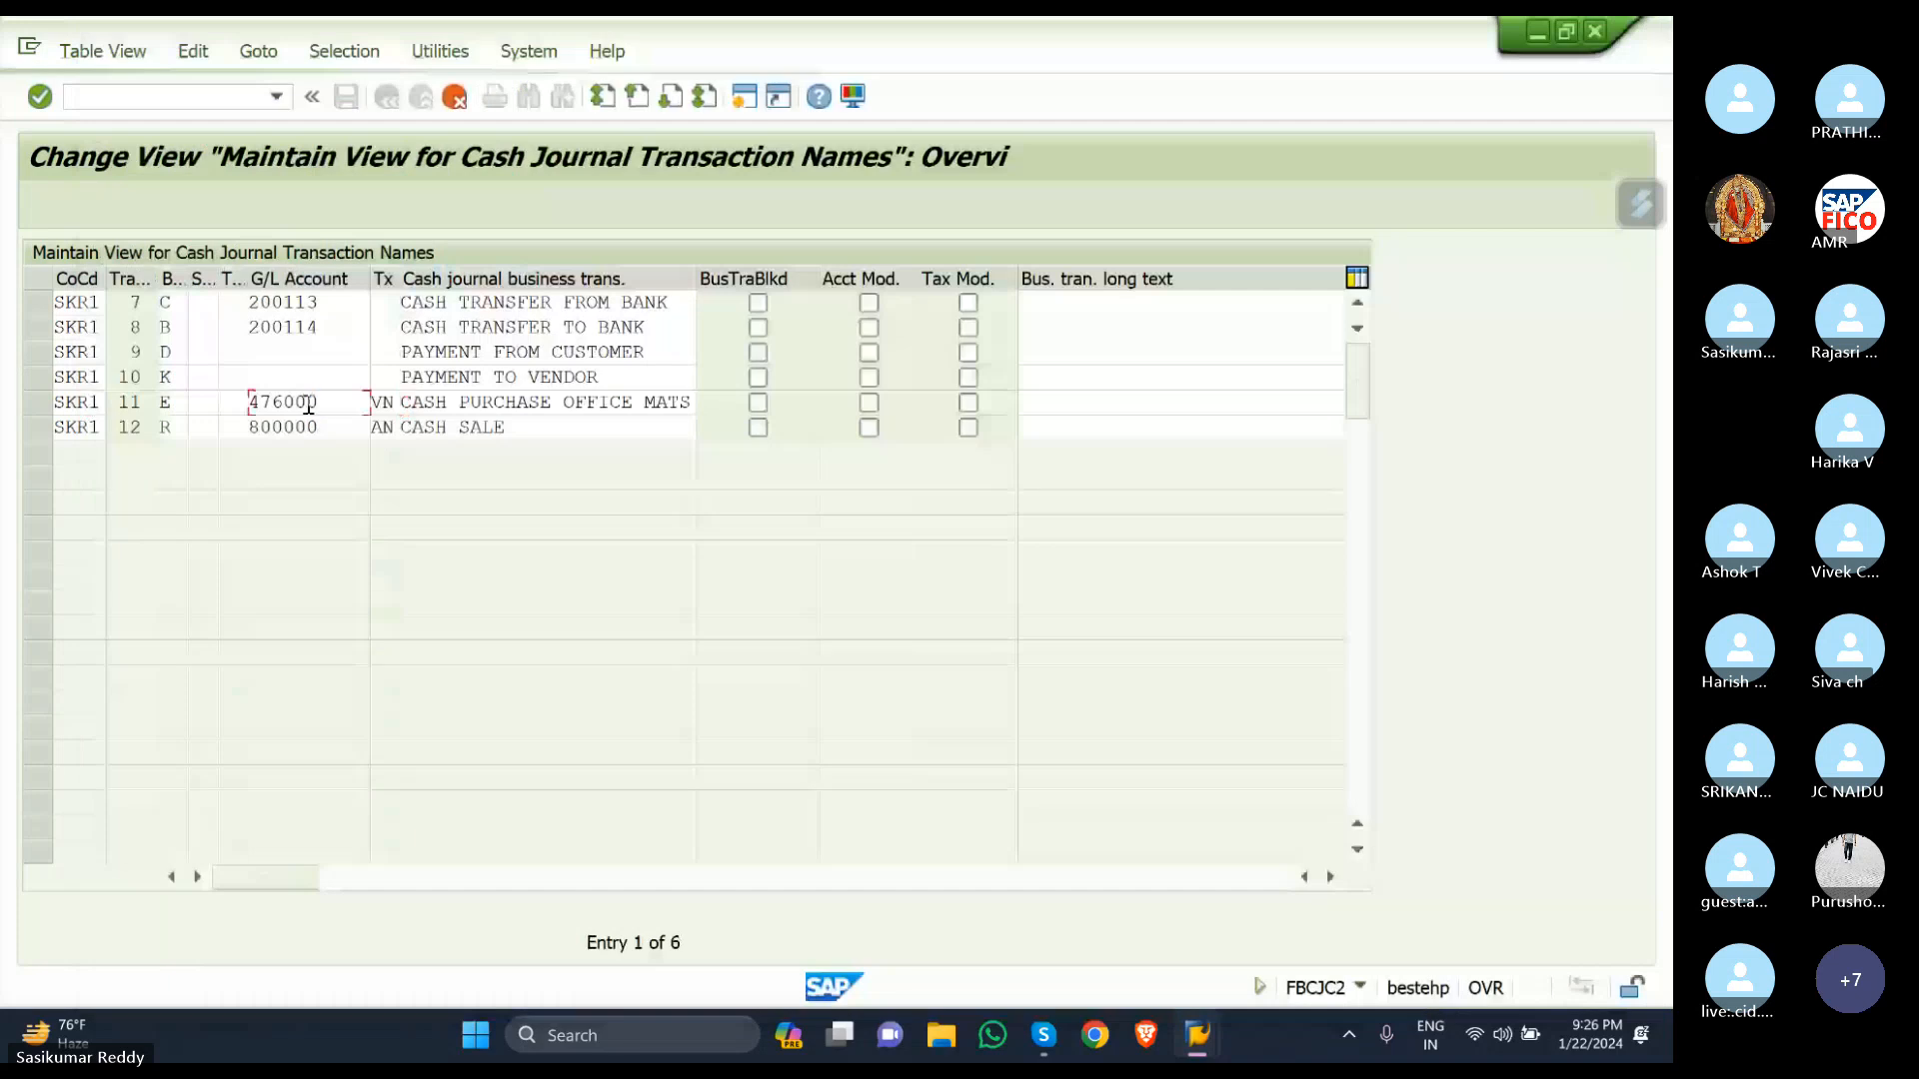
Assign G/L account 300103, CASH SALE ACCOUNT, from the SKOC account list to the cash sale transaction.
{"action": "left_click", "coordinate": [331, 426]}
{"action": "left_click", "coordinate": [380, 428]}
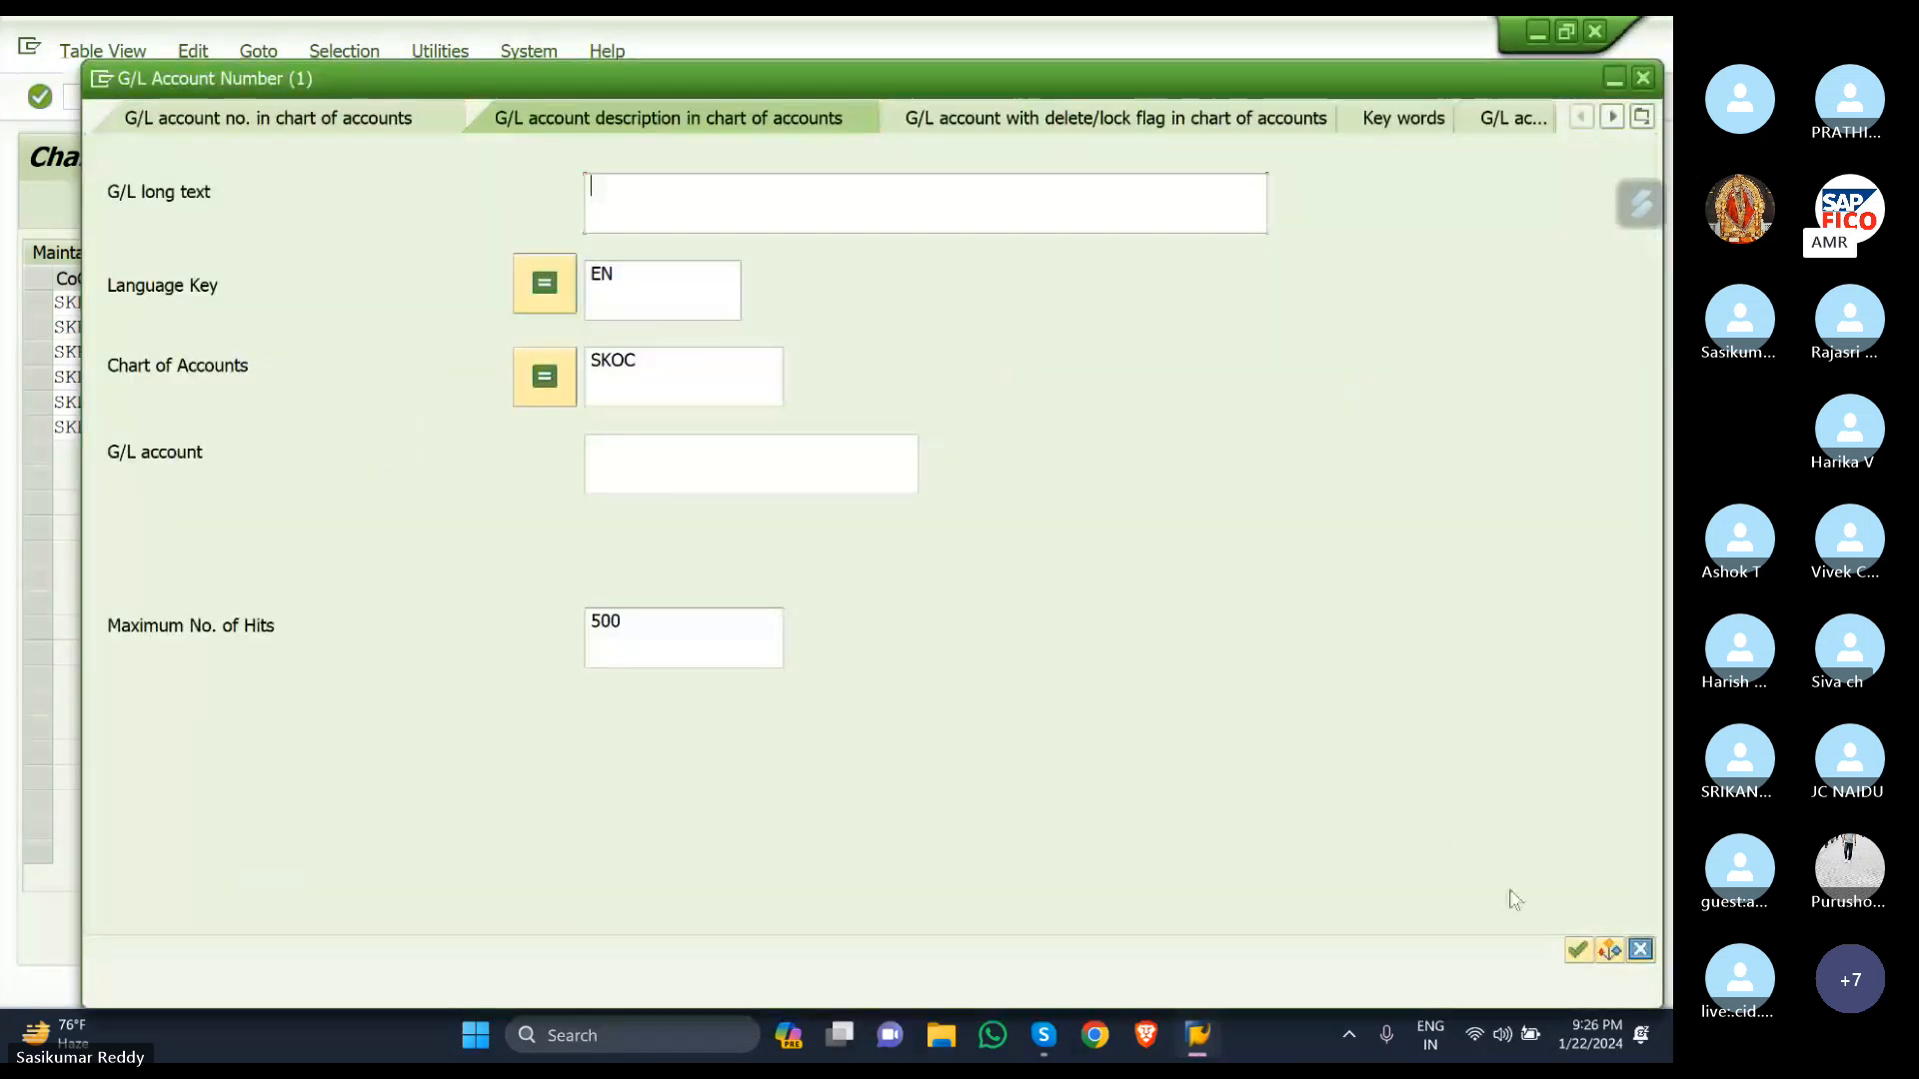
{"action": "left_click", "coordinate": [1574, 949]}
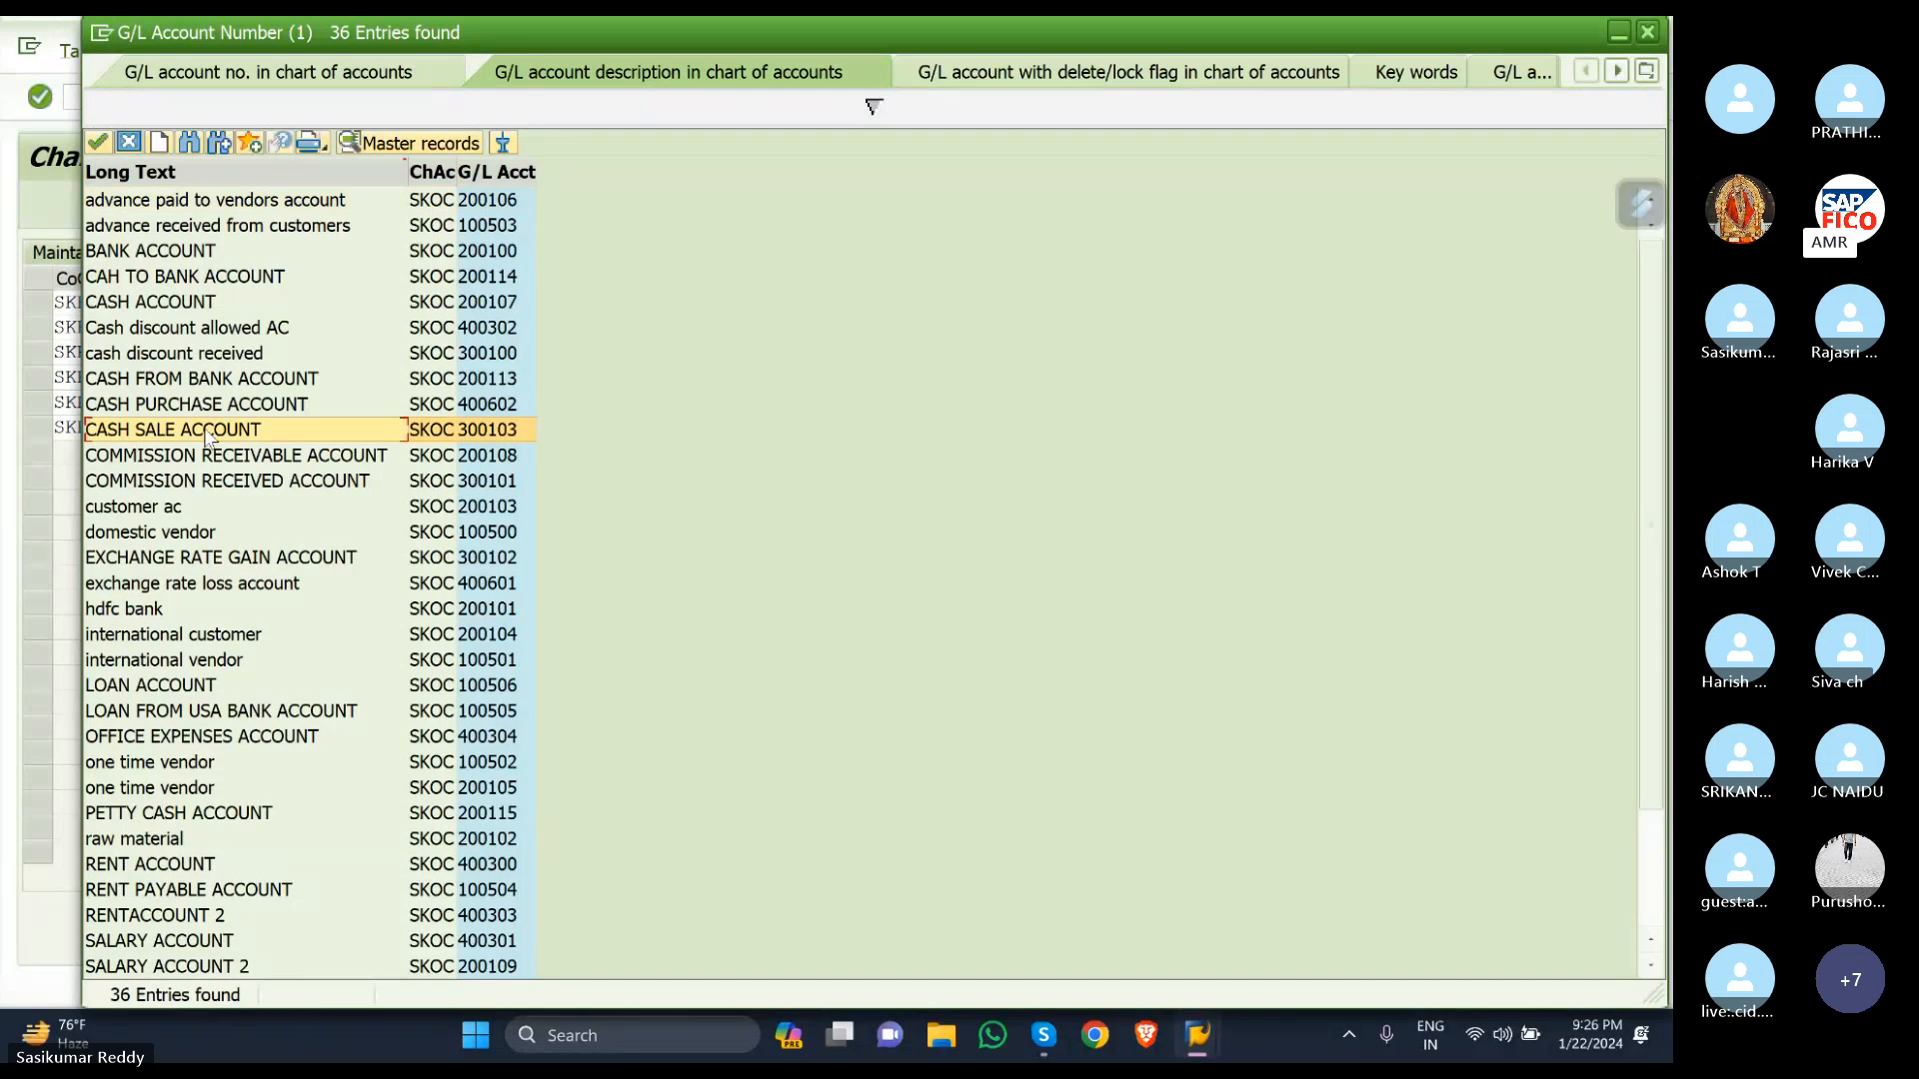
{"action": "double_click", "coordinate": [284, 432]}
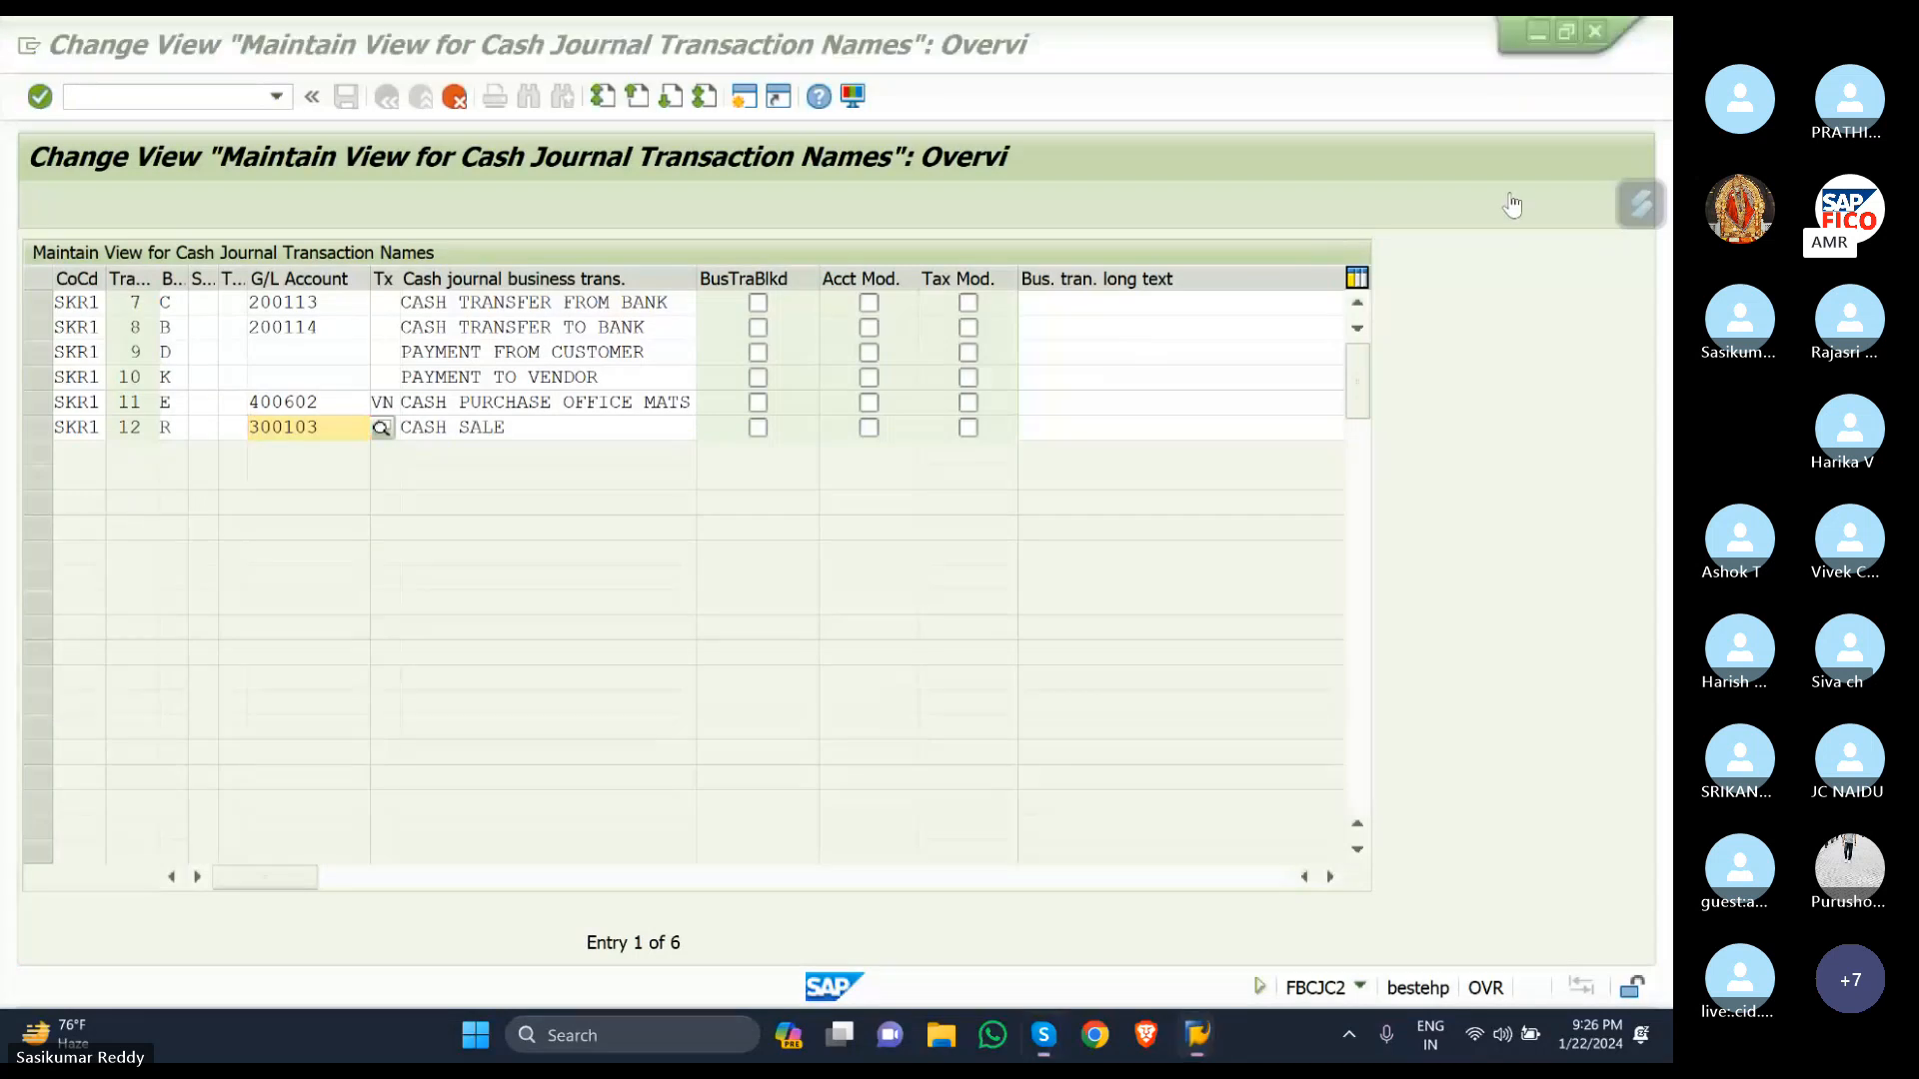
{"action": "key", "text": "Return"}
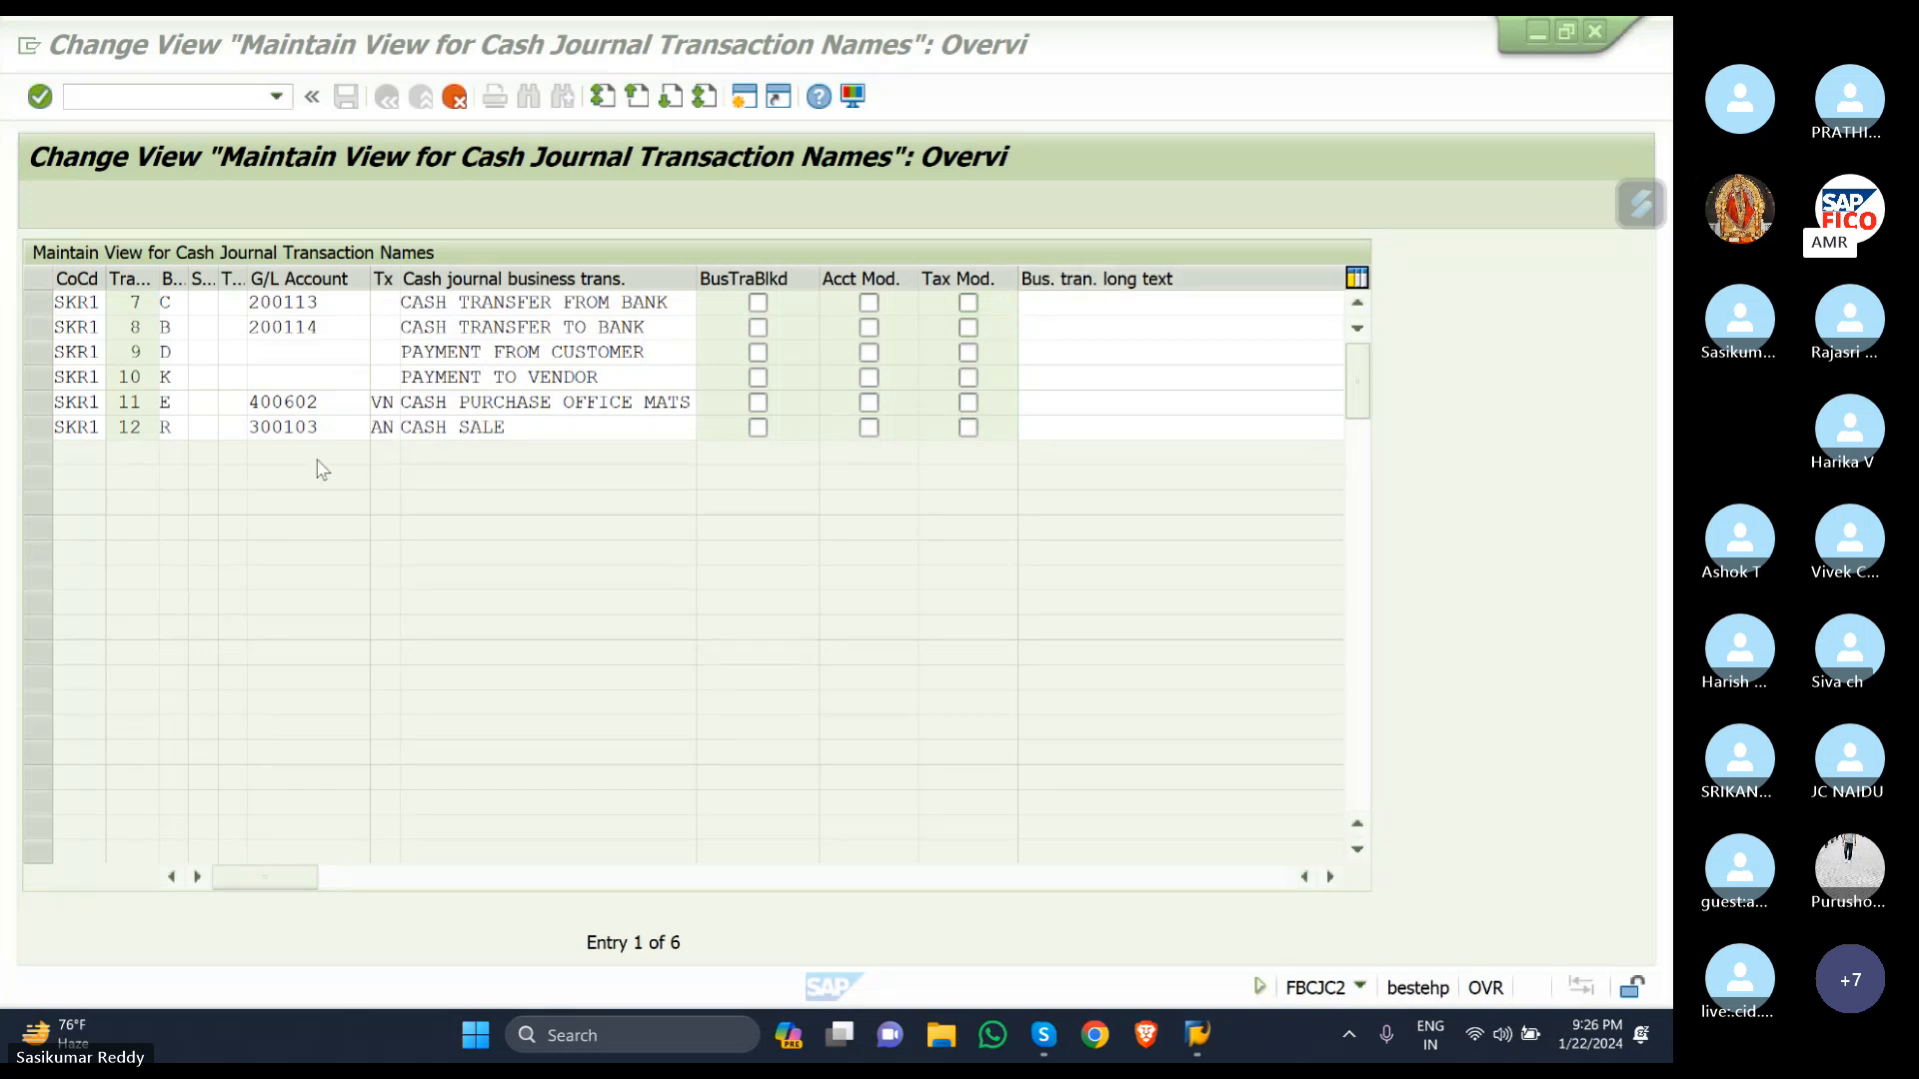
Clear the tax codes of the cash purchase office mats and cash sale transactions.
{"action": "left_click", "coordinate": [387, 407]}
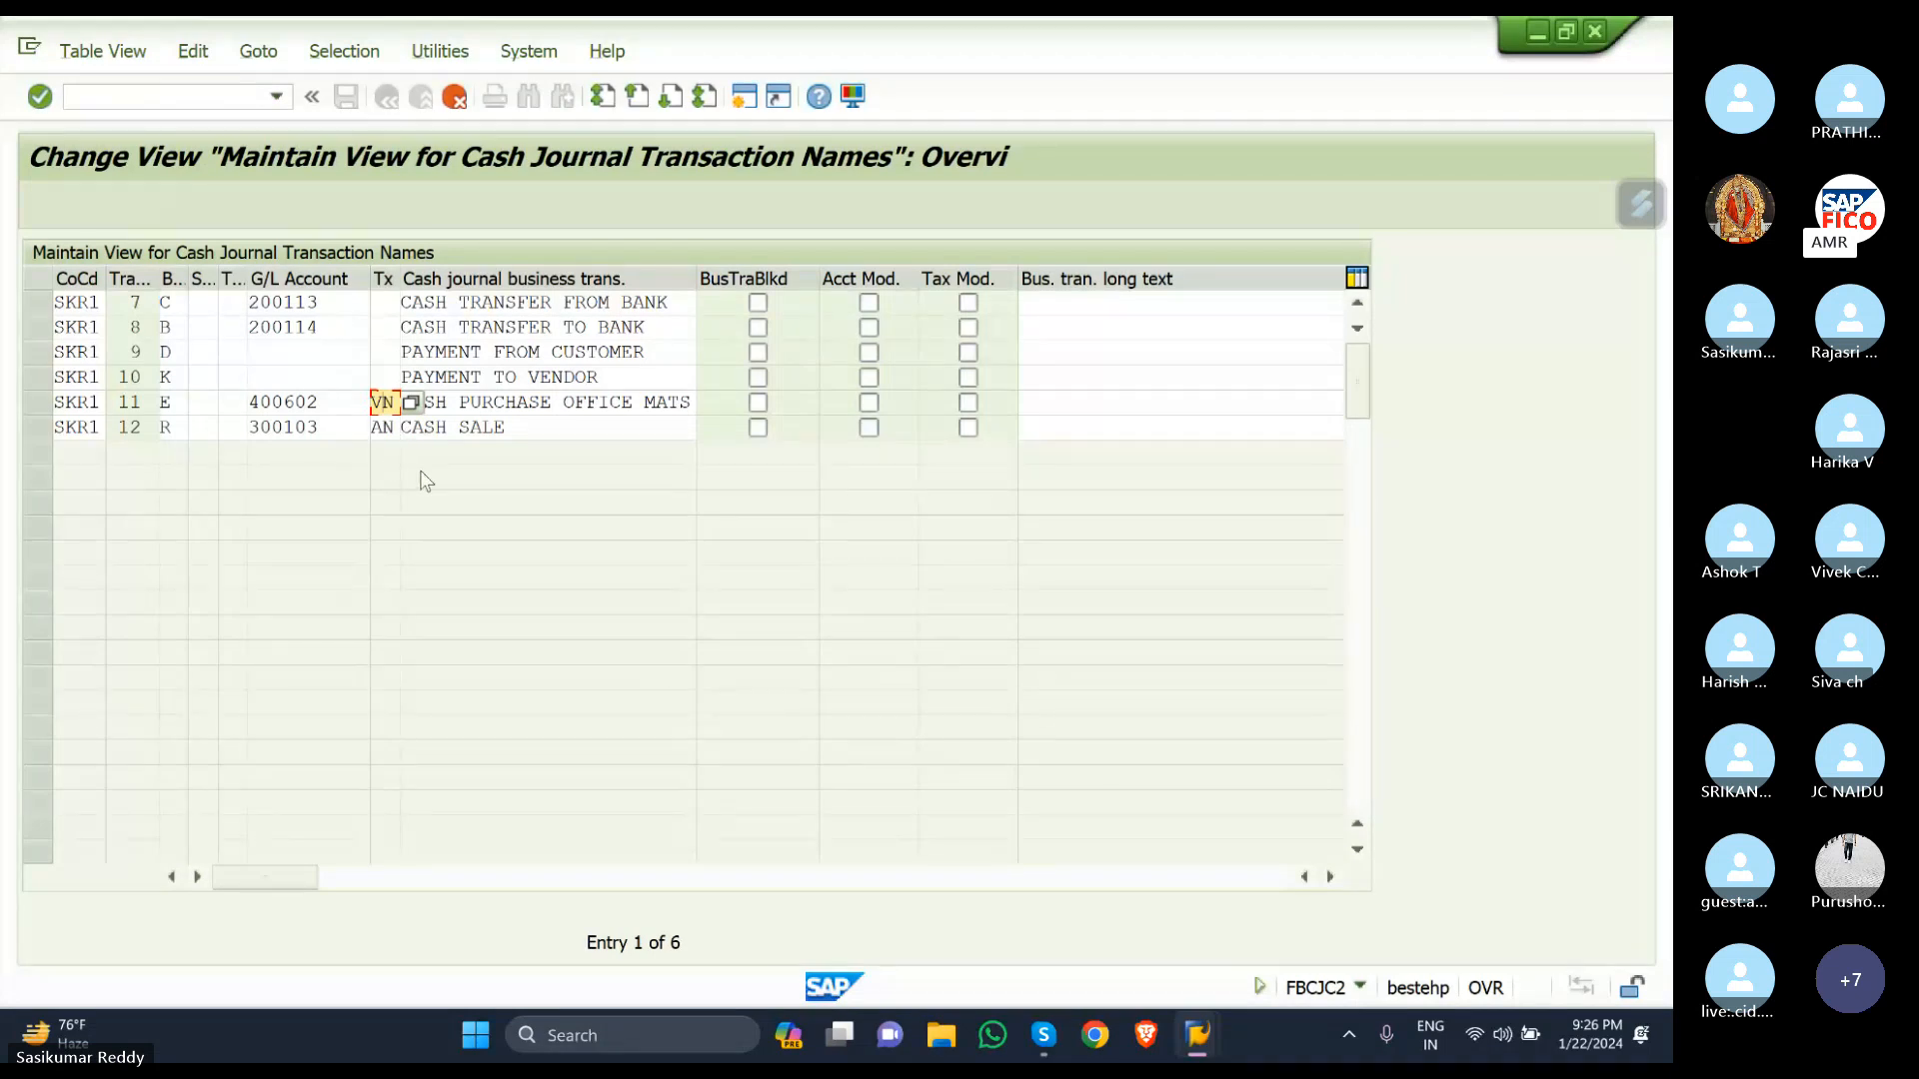
{"action": "key", "text": "F4"}
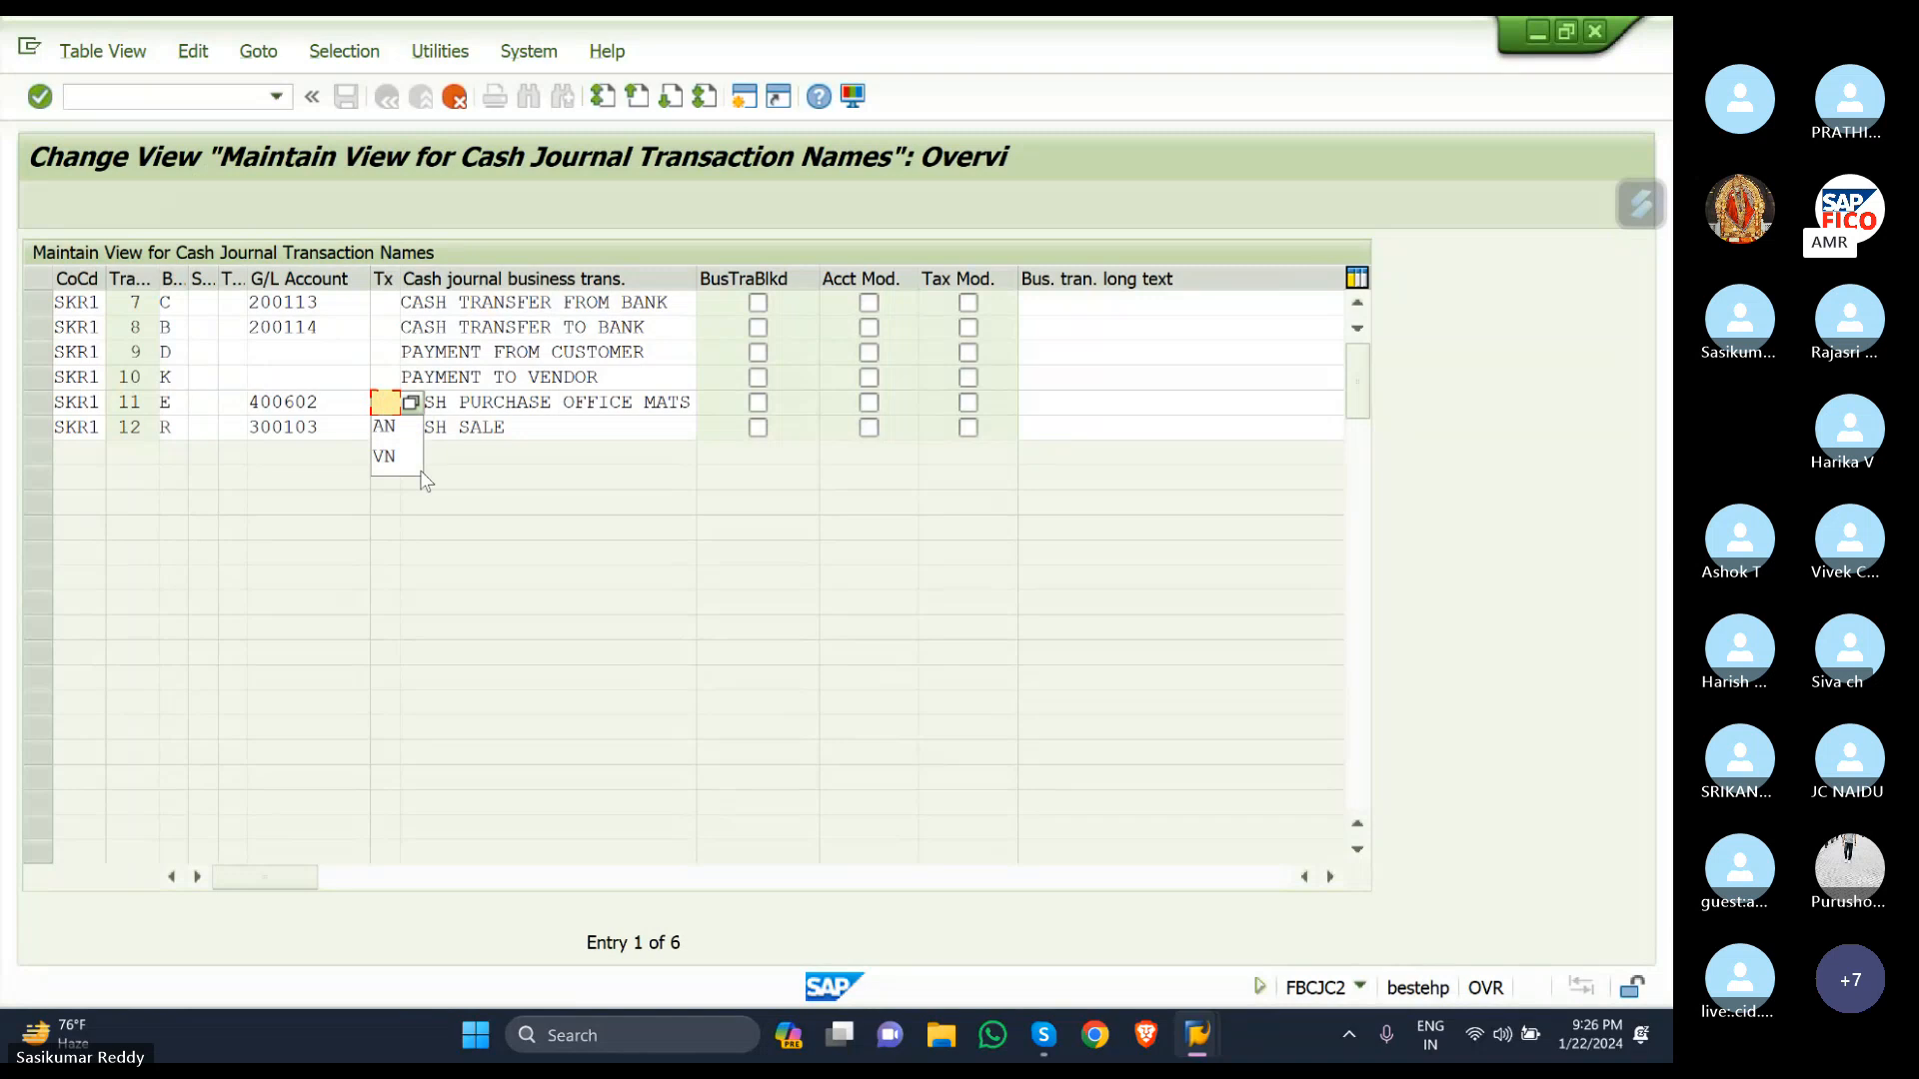
{"action": "left_click", "coordinate": [334, 486]}
{"action": "left_click", "coordinate": [396, 427]}
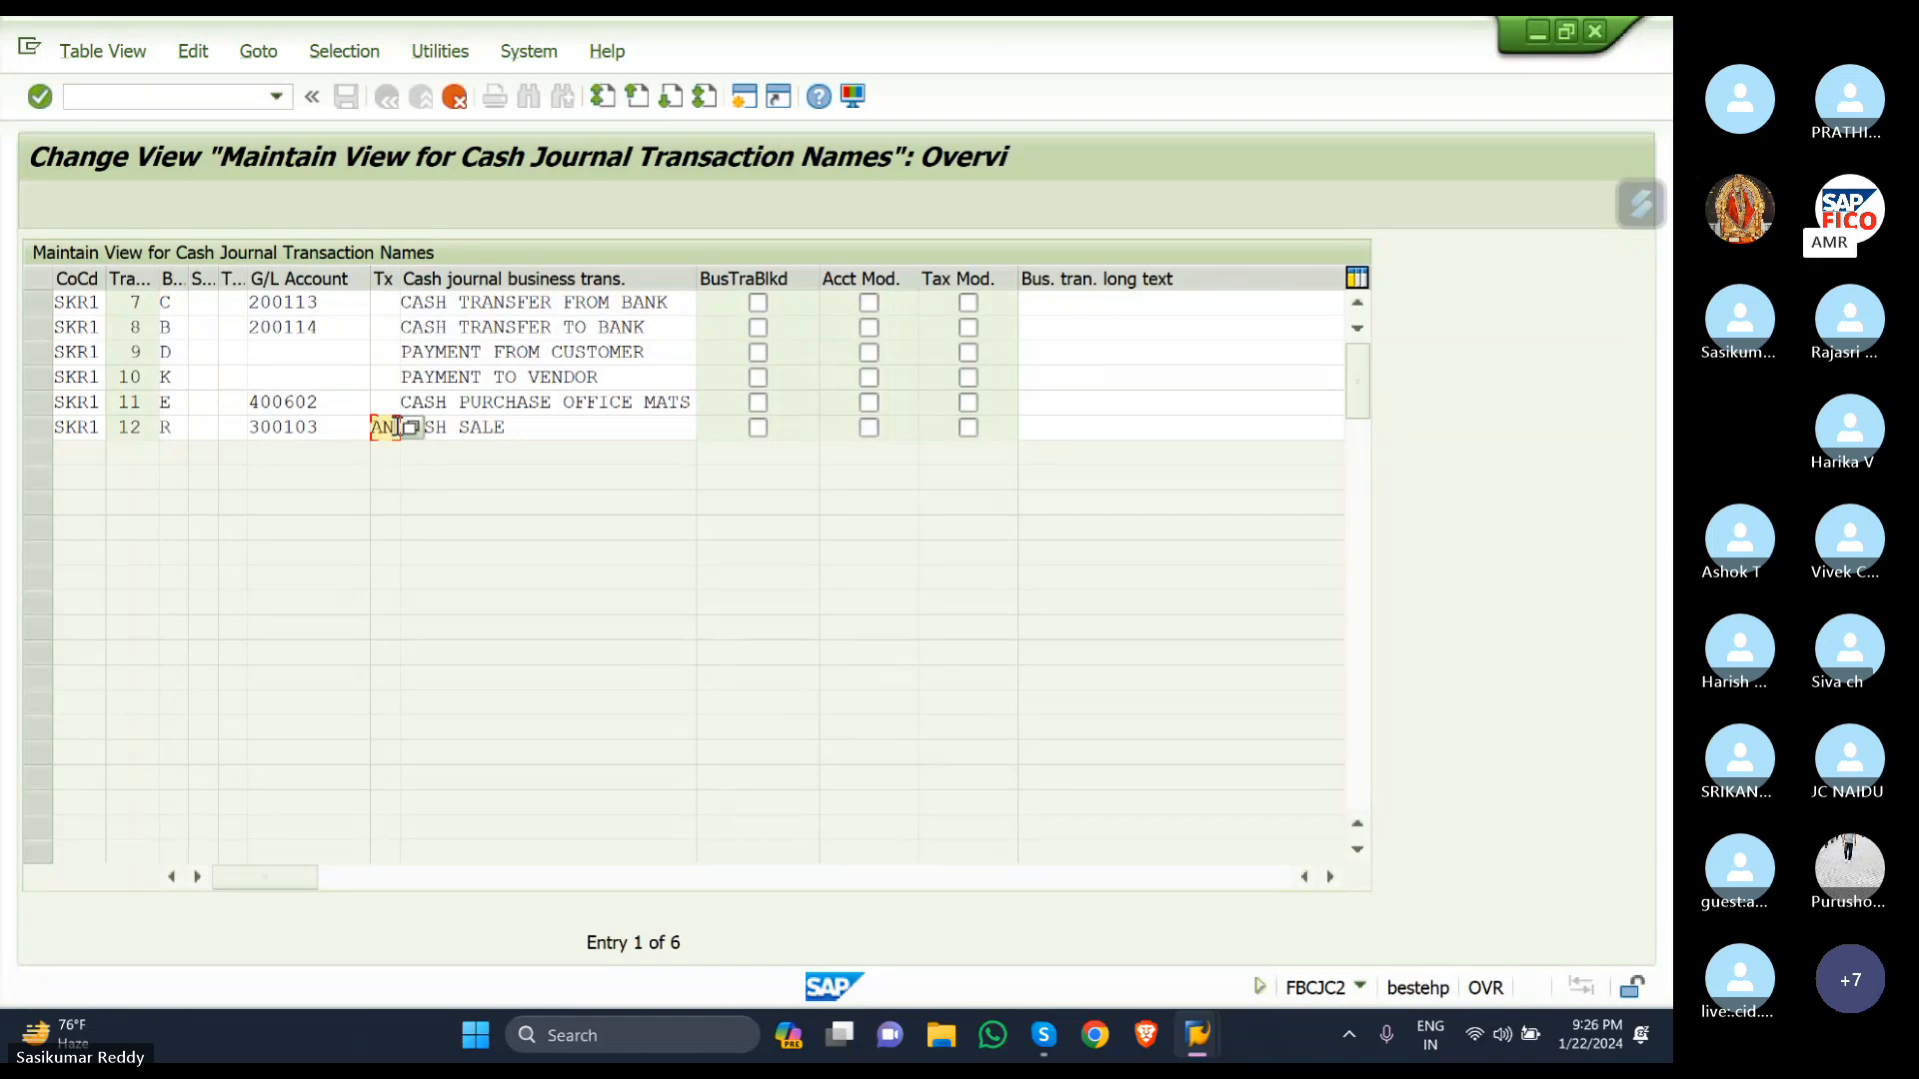
{"action": "key", "text": "BackSpace"}
{"action": "key", "text": "BackSpace"}
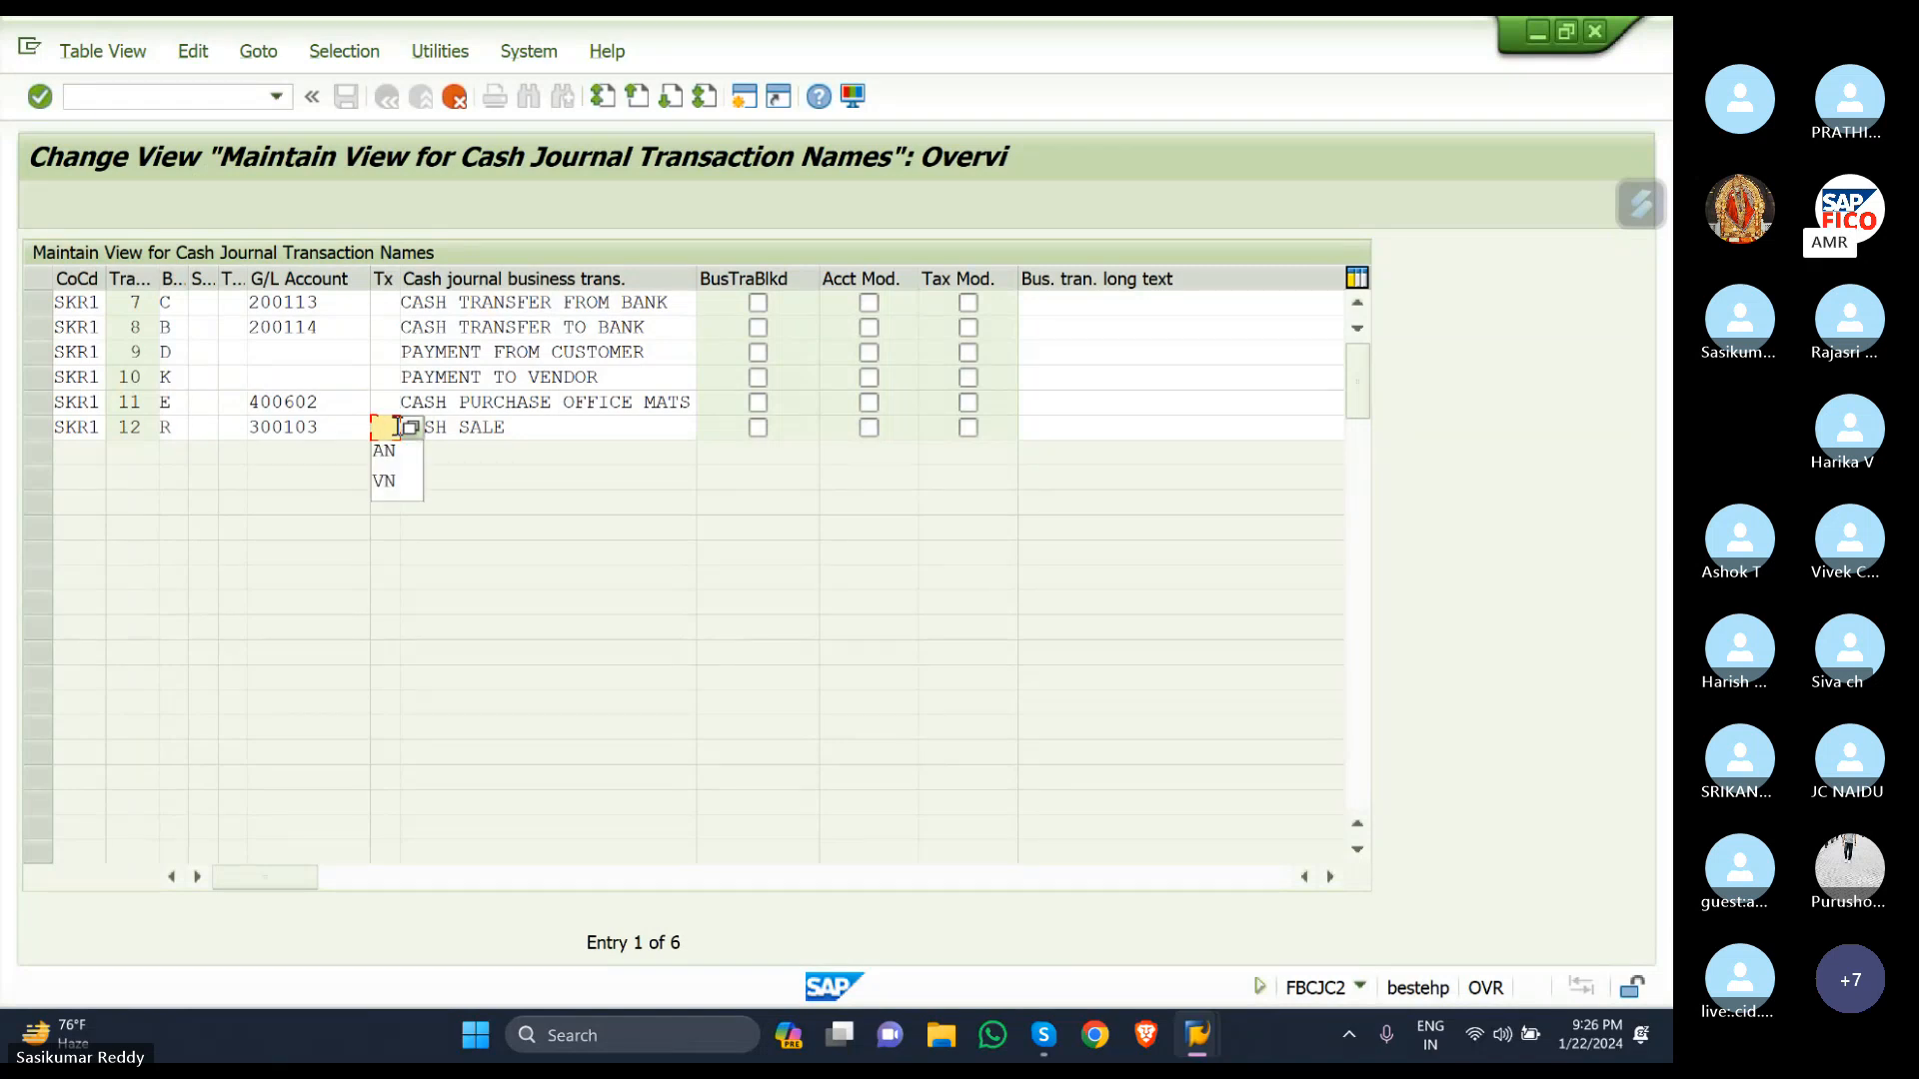
{"action": "left_click", "coordinate": [346, 379]}
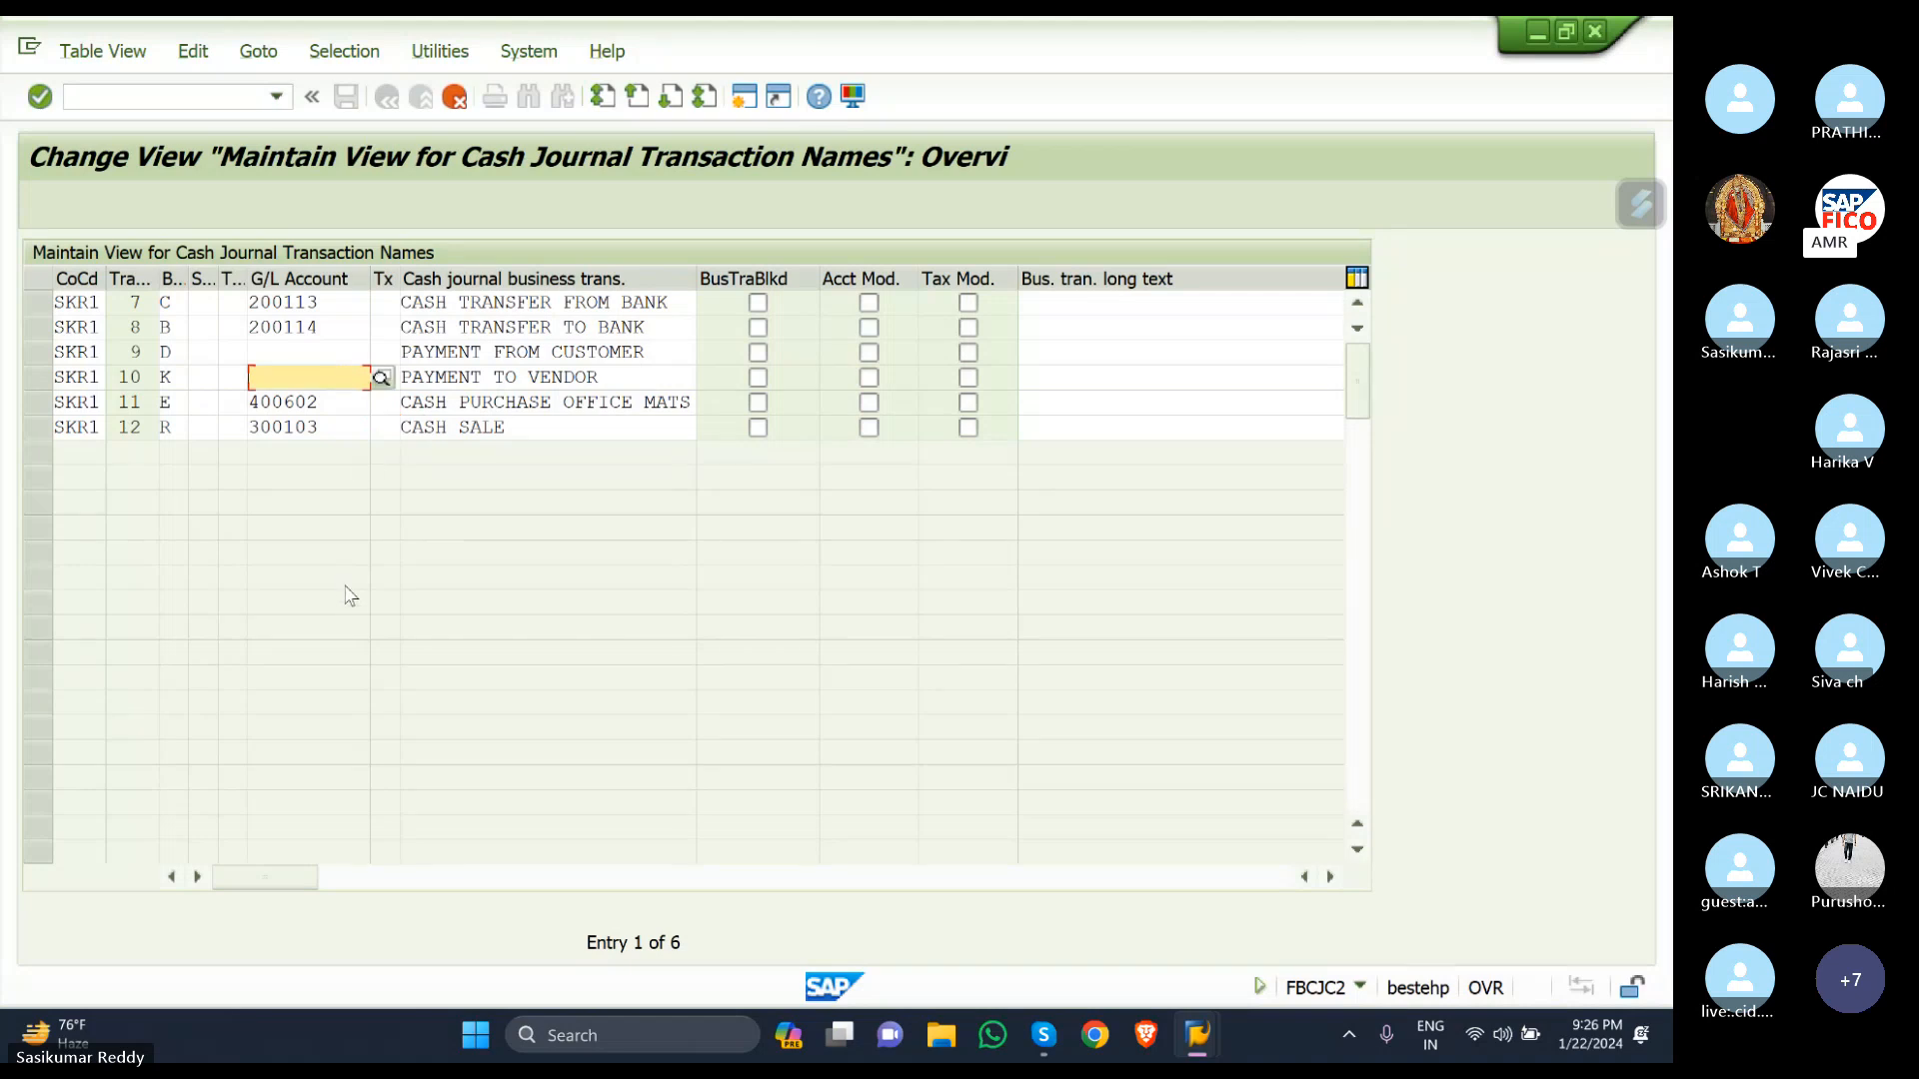
Confirm the copied SKR1 business transactions and save them under the proposed customizing request.
{"action": "left_click", "coordinate": [324, 427]}
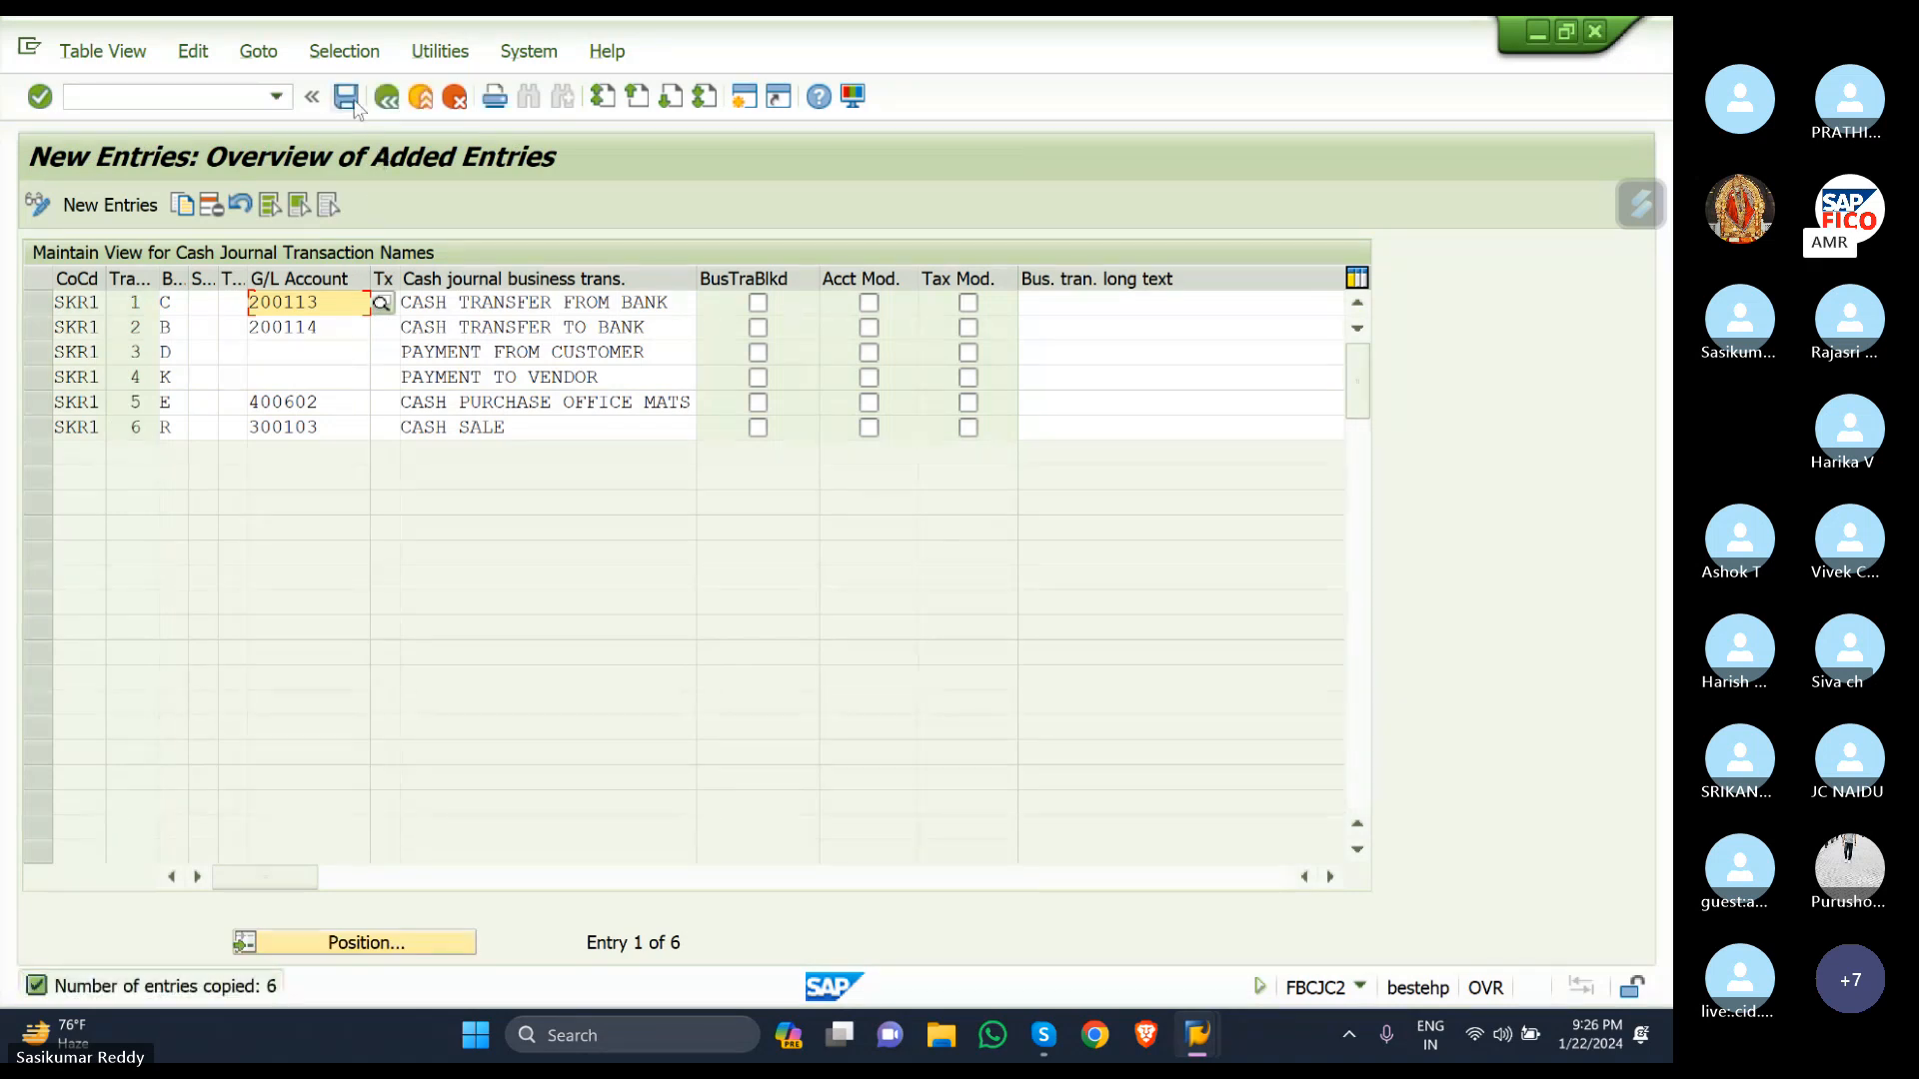
{"action": "left_click", "coordinate": [355, 105]}
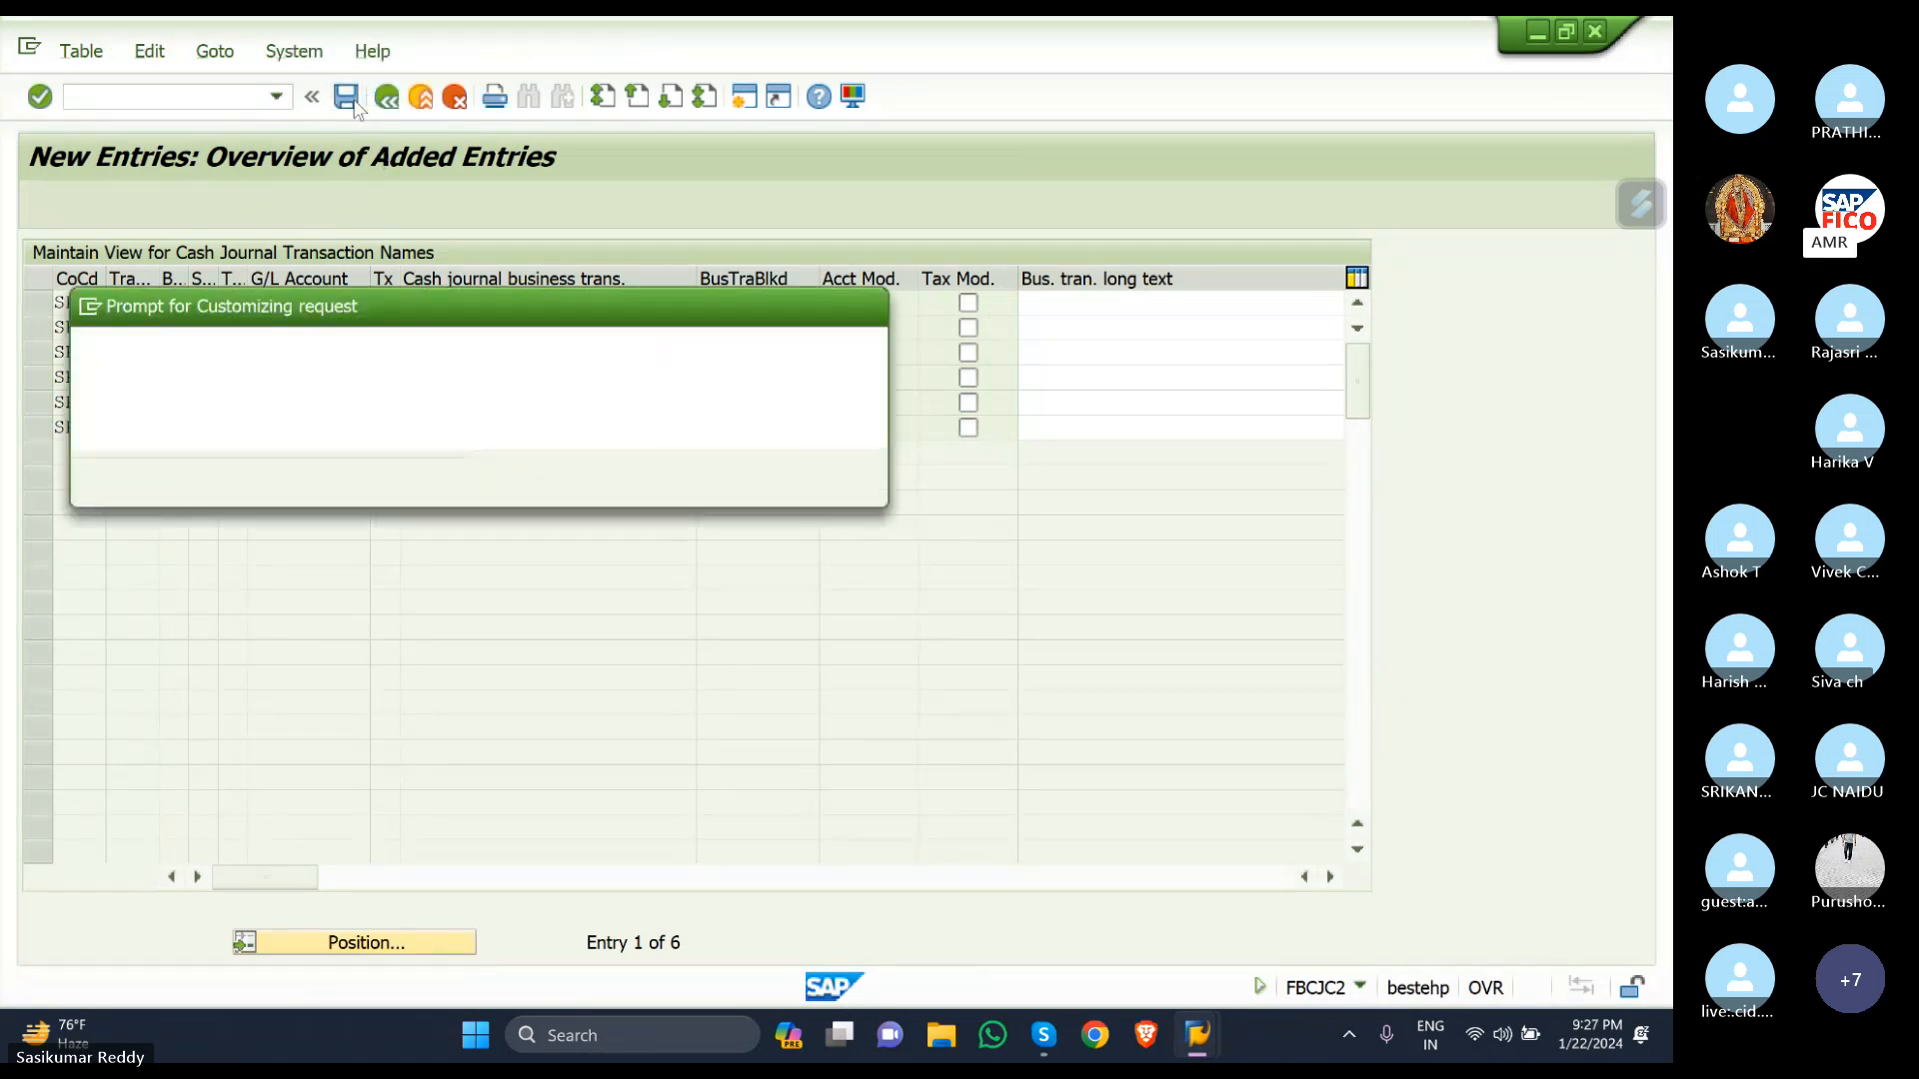
{"action": "left_click", "coordinate": [520, 481]}
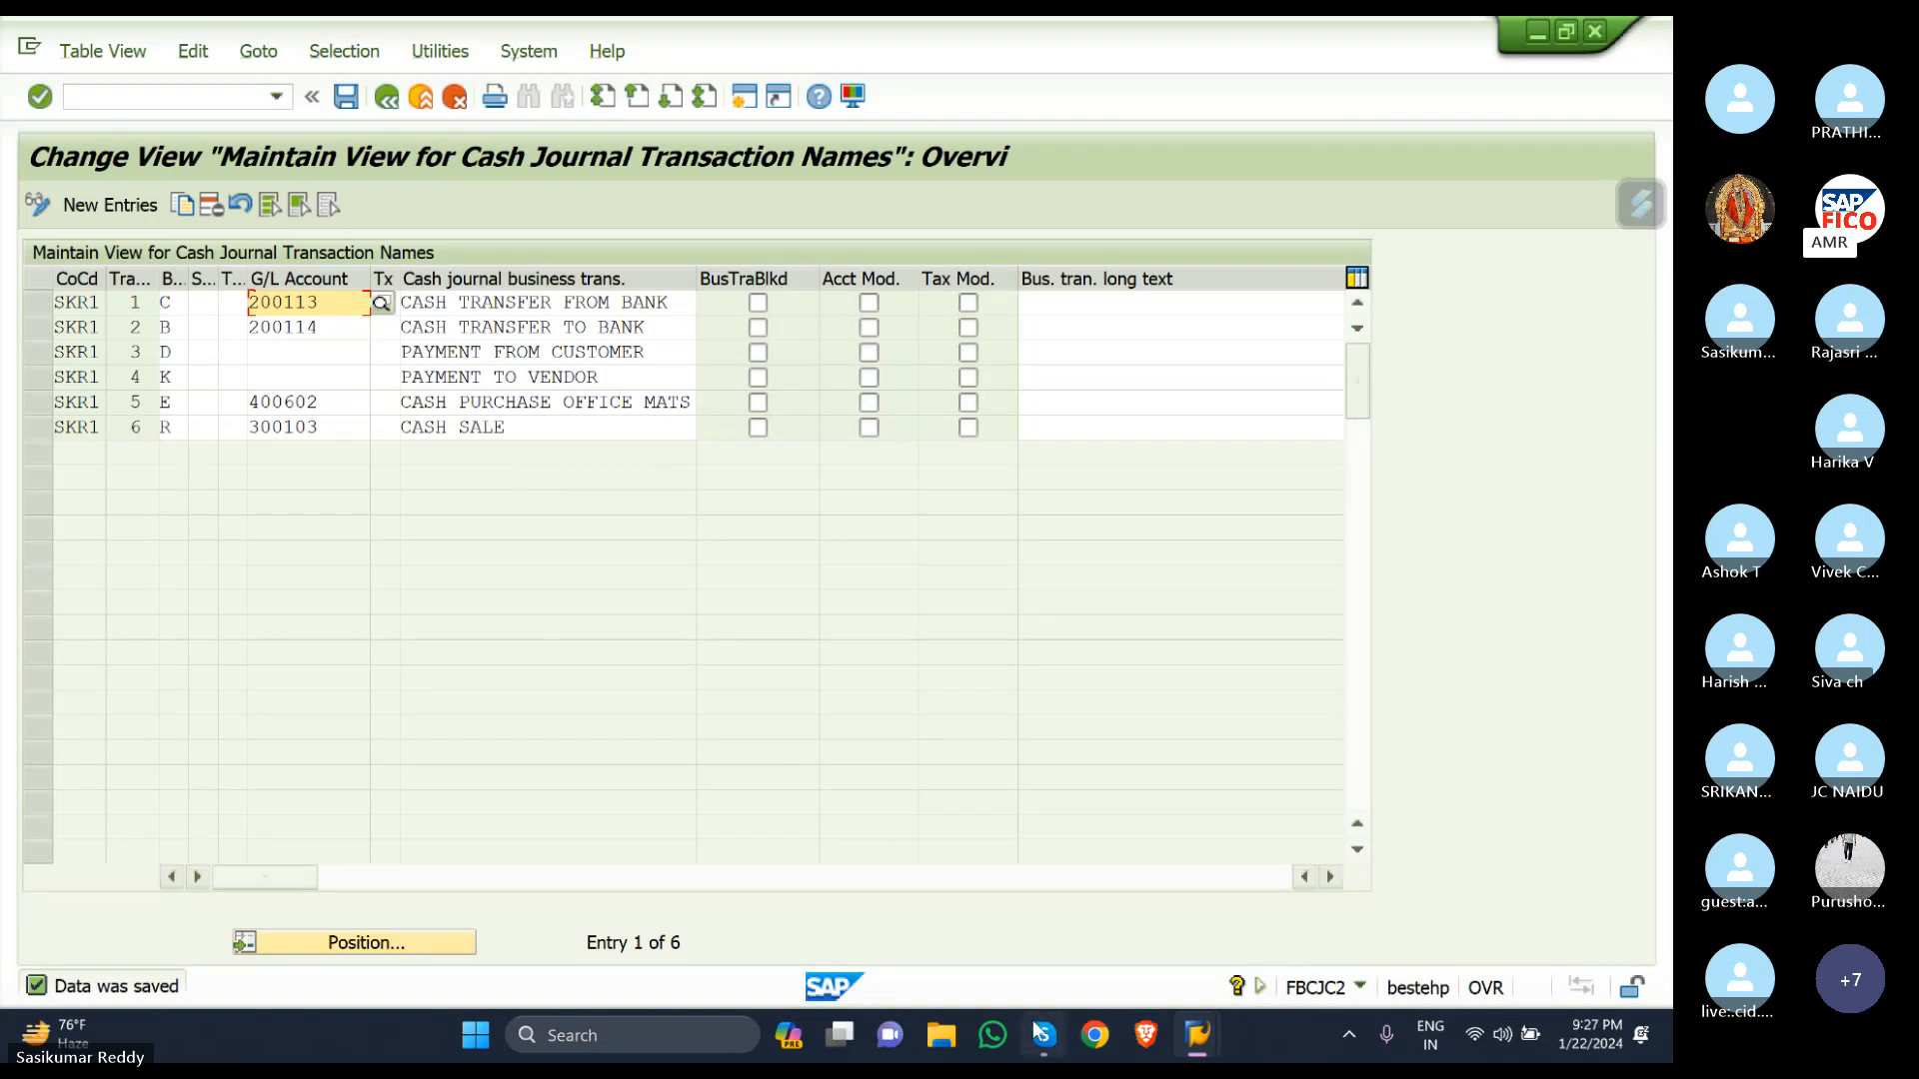
Check the petty cash step list in Skype, return to SAP and open transaction FBCJC3 for the print parameters.
{"action": "mouse_move", "coordinate": [1043, 1036]}
{"action": "left_click", "coordinate": [1047, 914]}
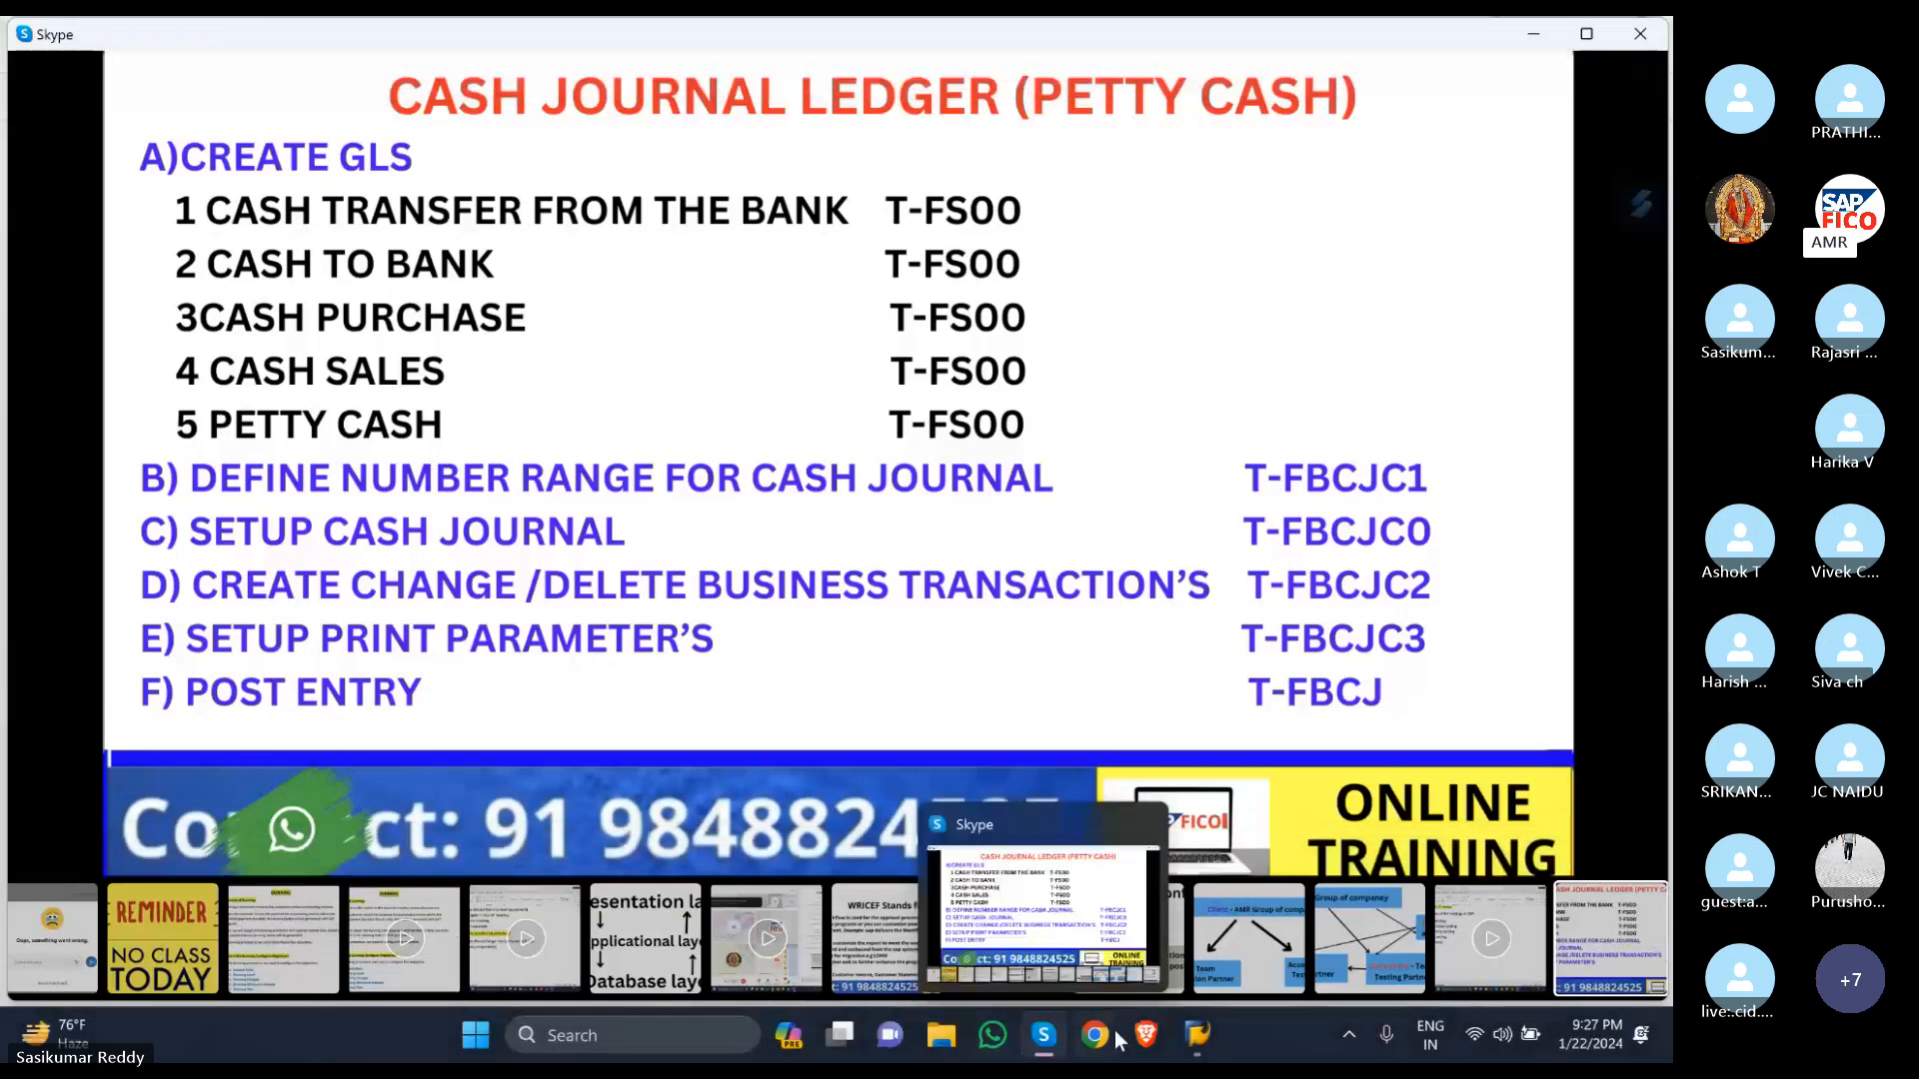
{"action": "mouse_move", "coordinate": [1213, 1035]}
{"action": "left_click", "coordinate": [1287, 961]}
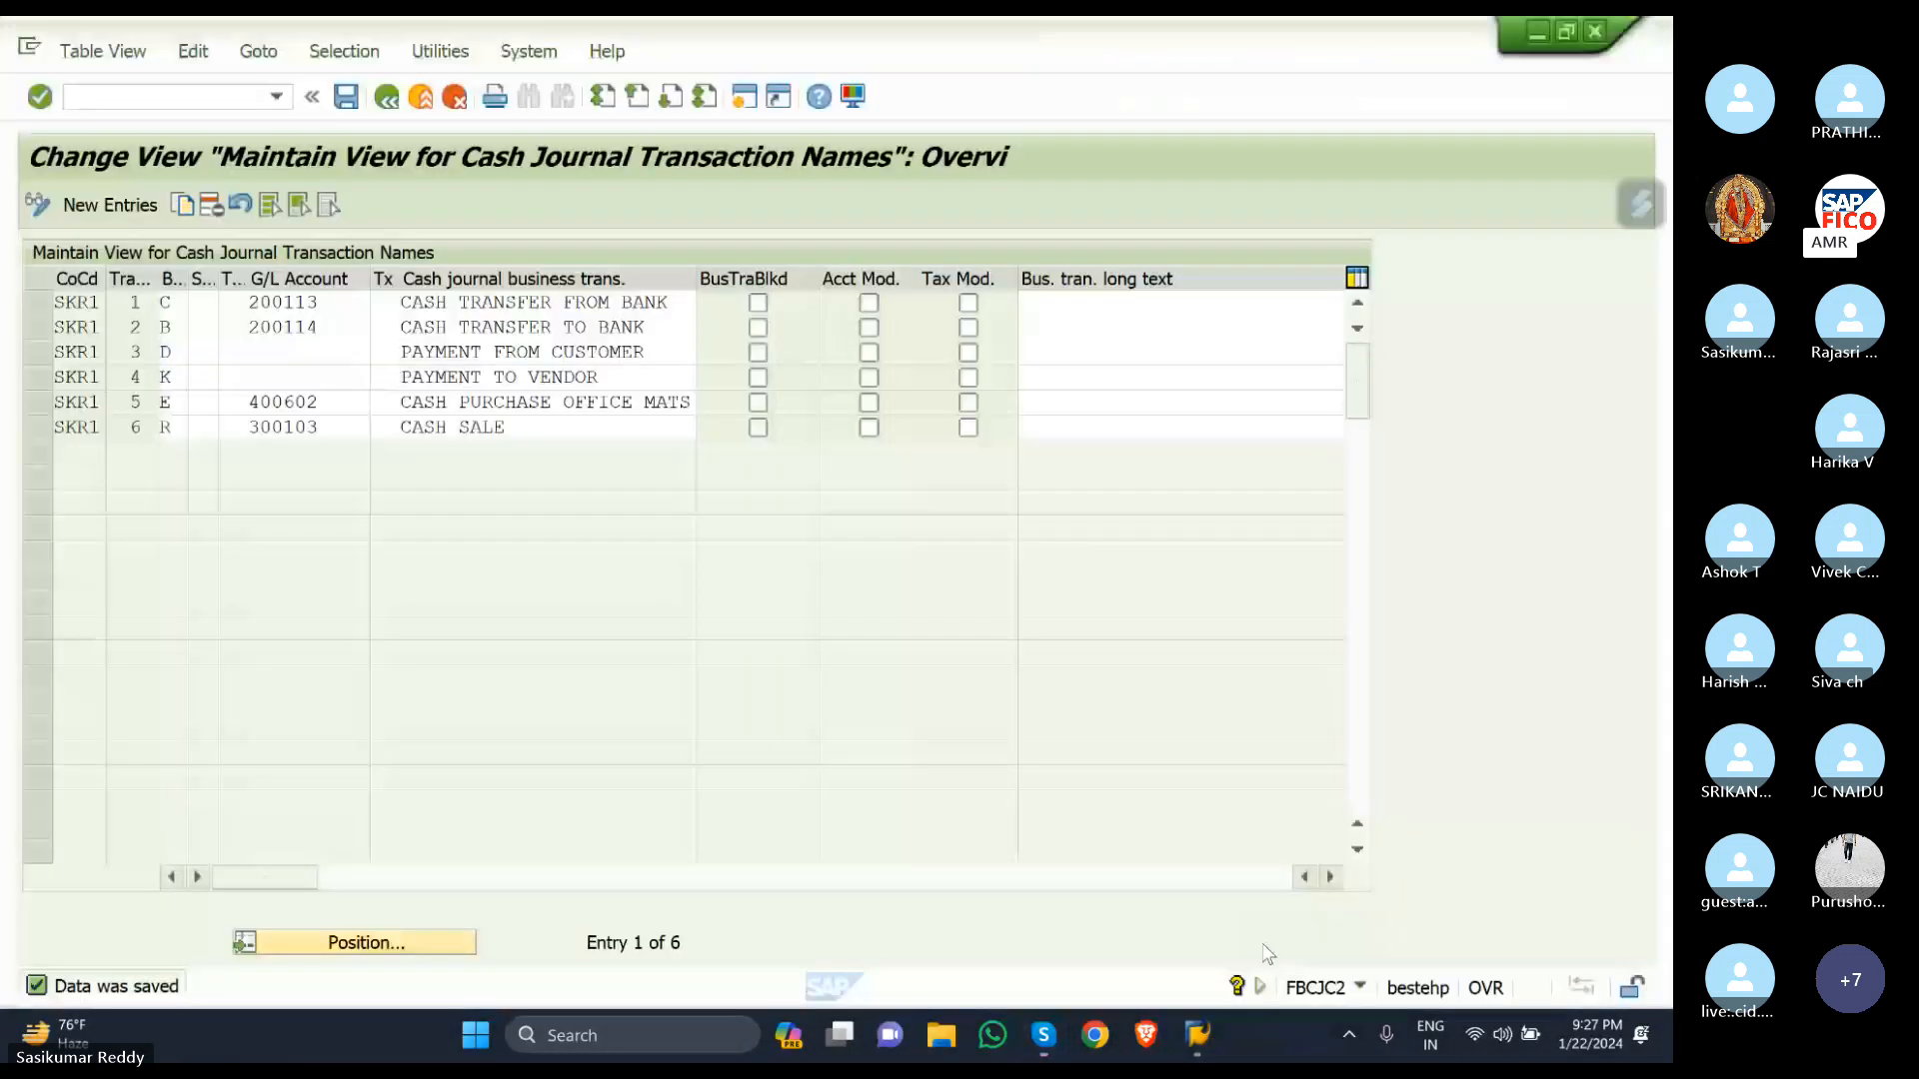
{"action": "left_click", "coordinate": [171, 97]}
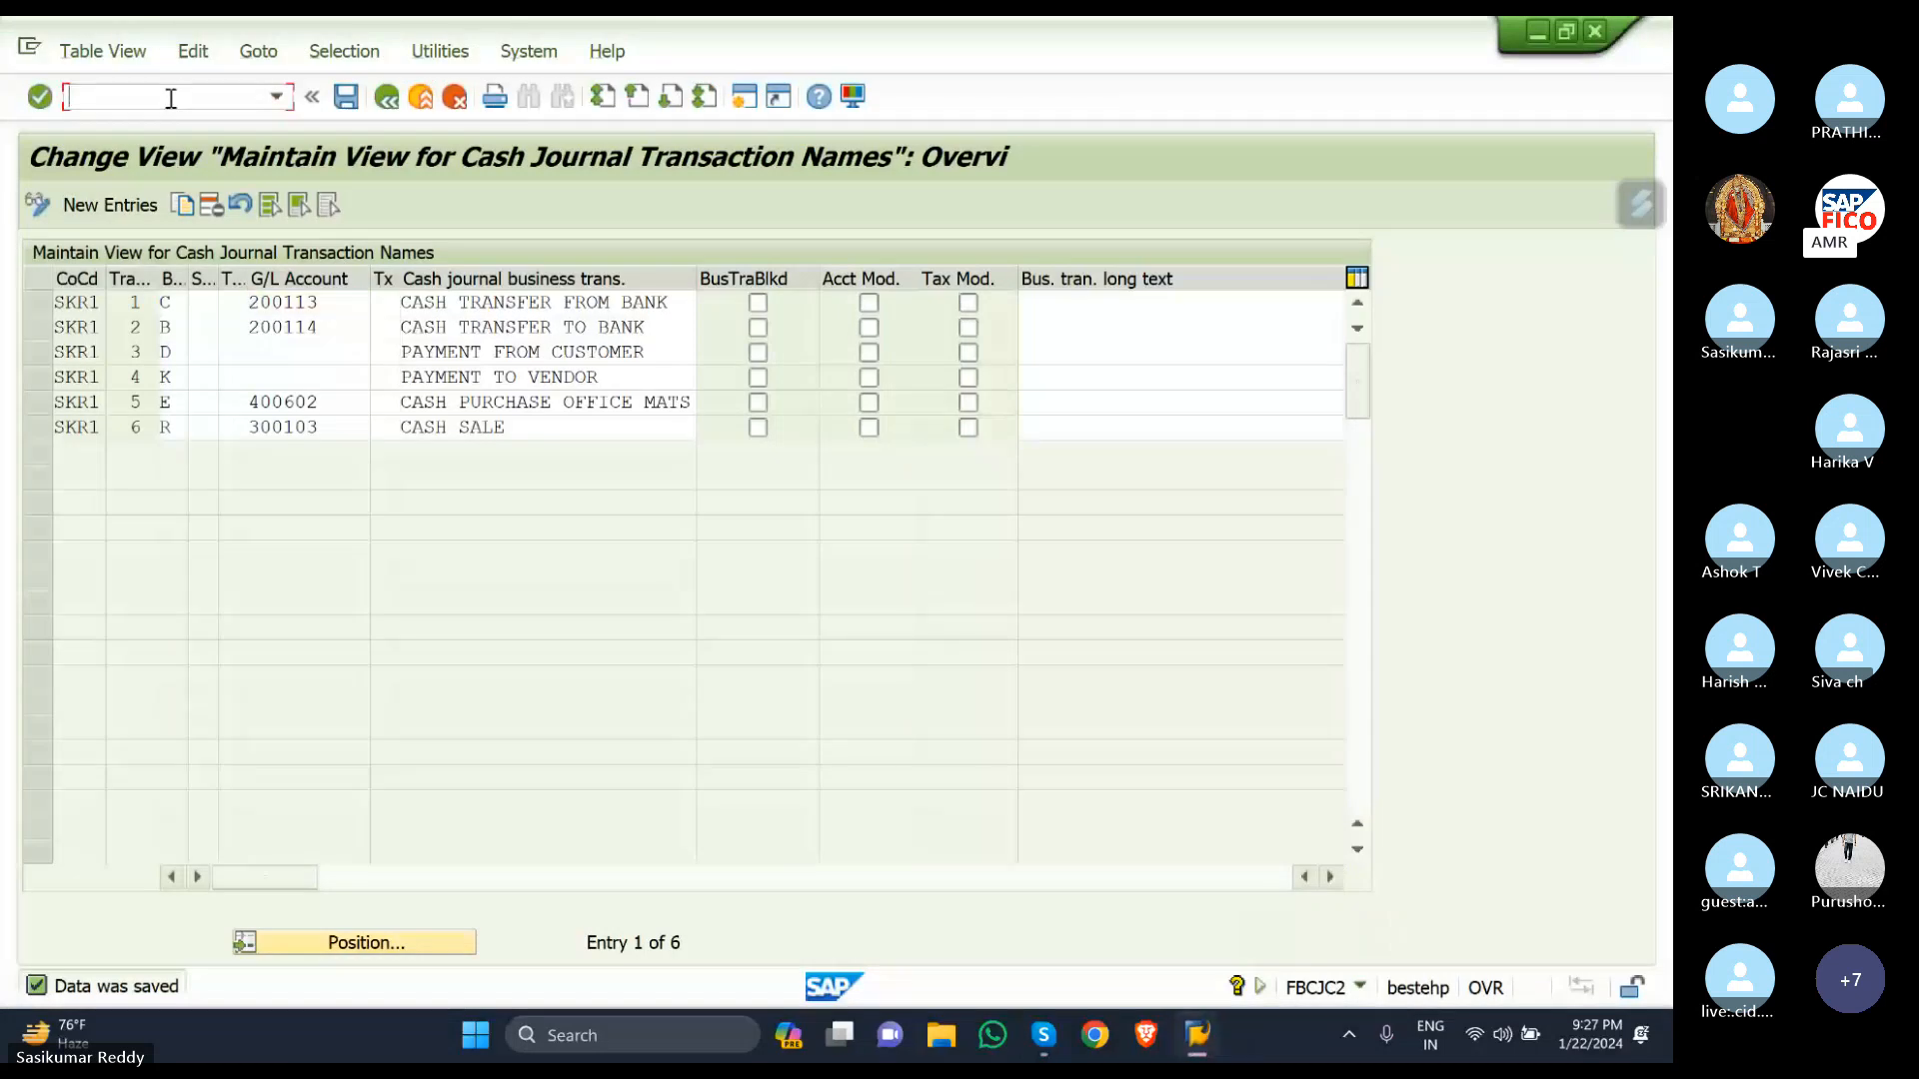
{"action": "type", "text": "/NFBCJC3"}
{"action": "key", "text": "Return"}
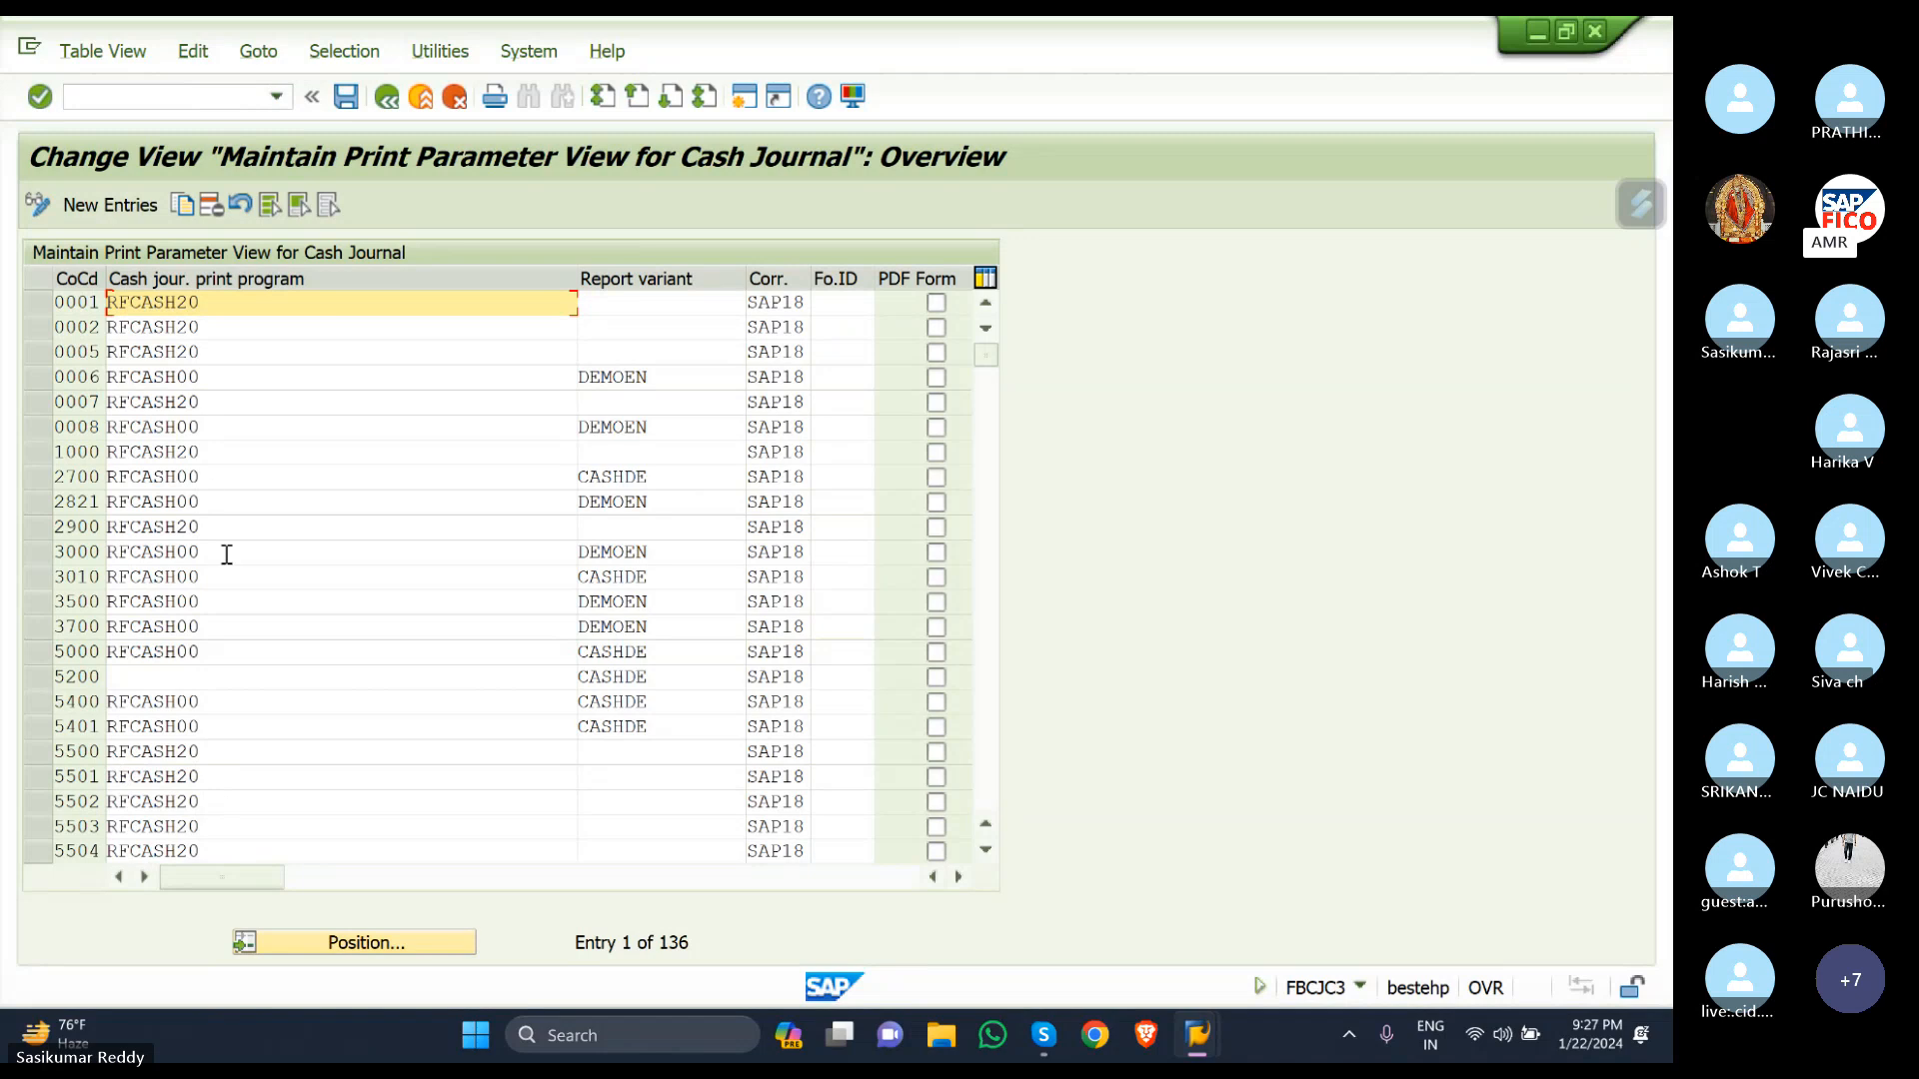
Copy the cash journal print parameter entry of company code 0005 and set the copy's company code to SKR1.
{"action": "left_click", "coordinate": [40, 351]}
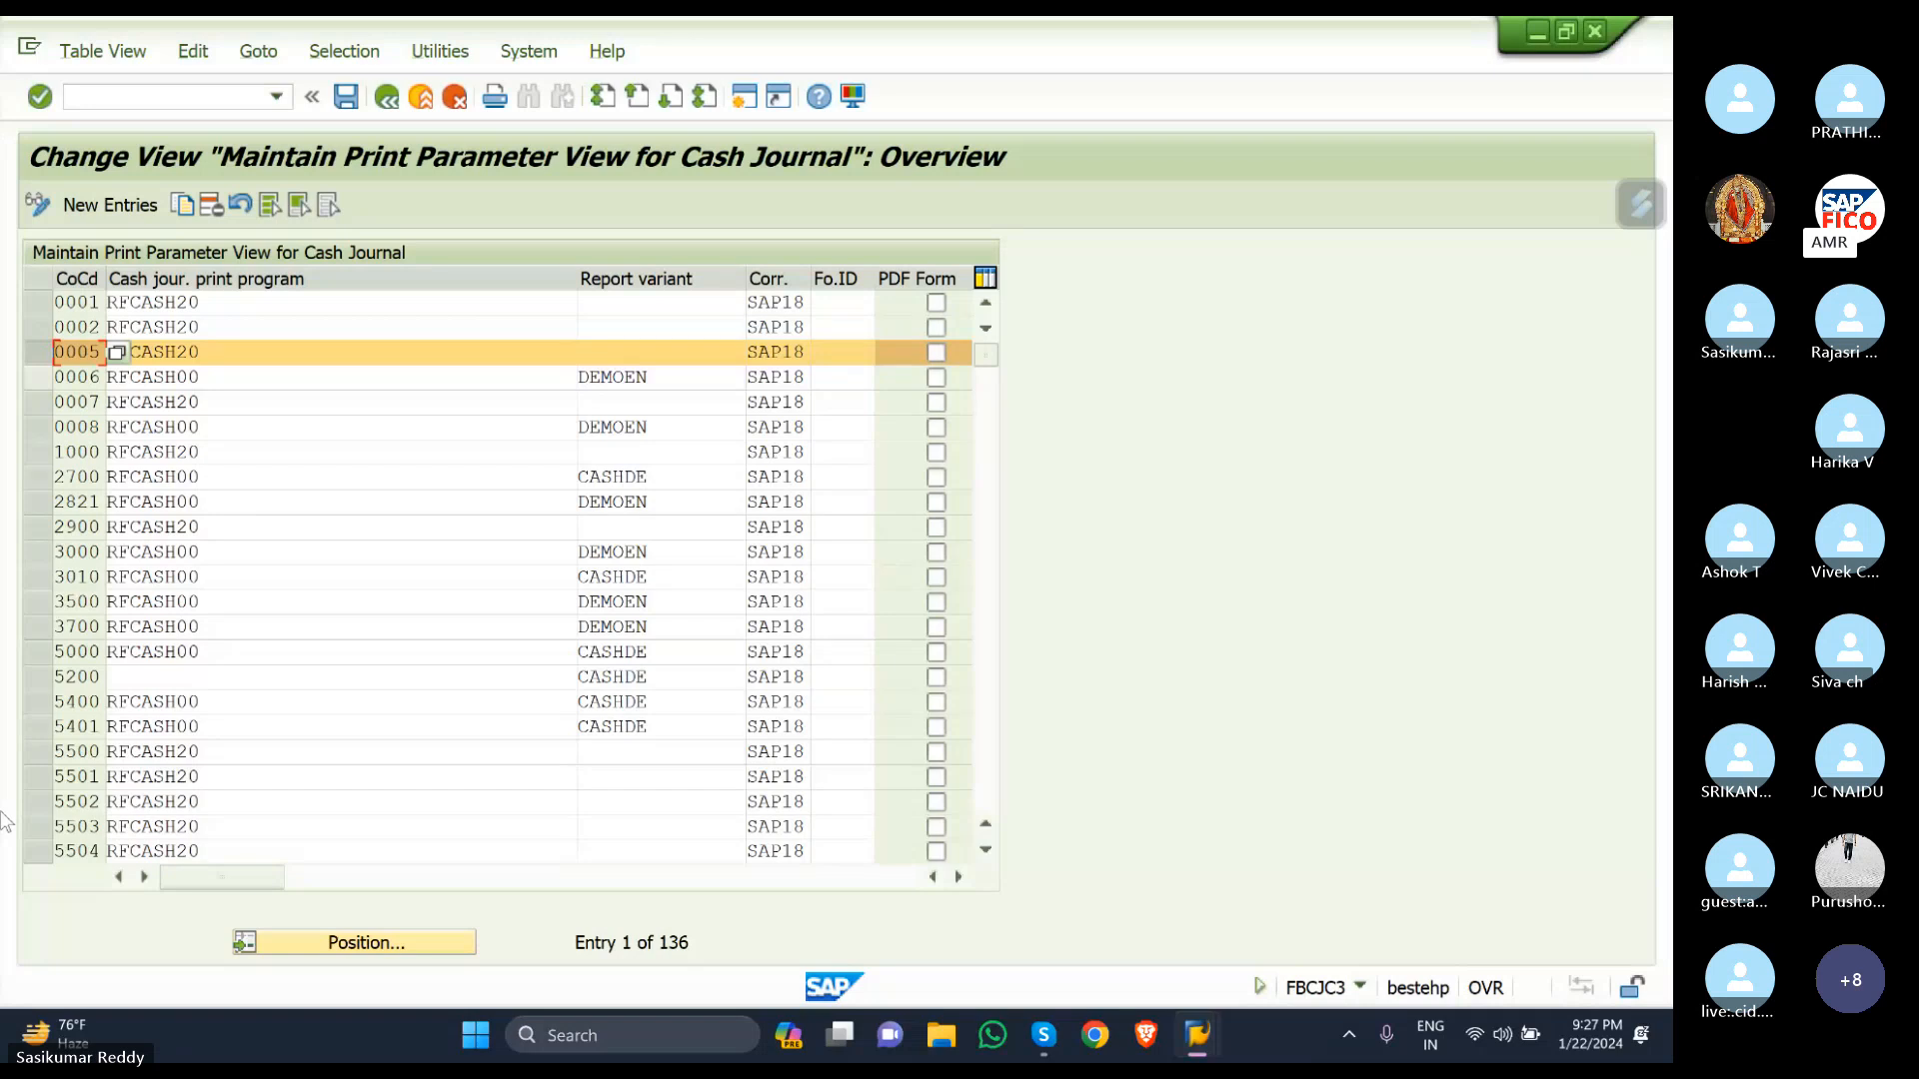
{"action": "left_click", "coordinate": [182, 203]}
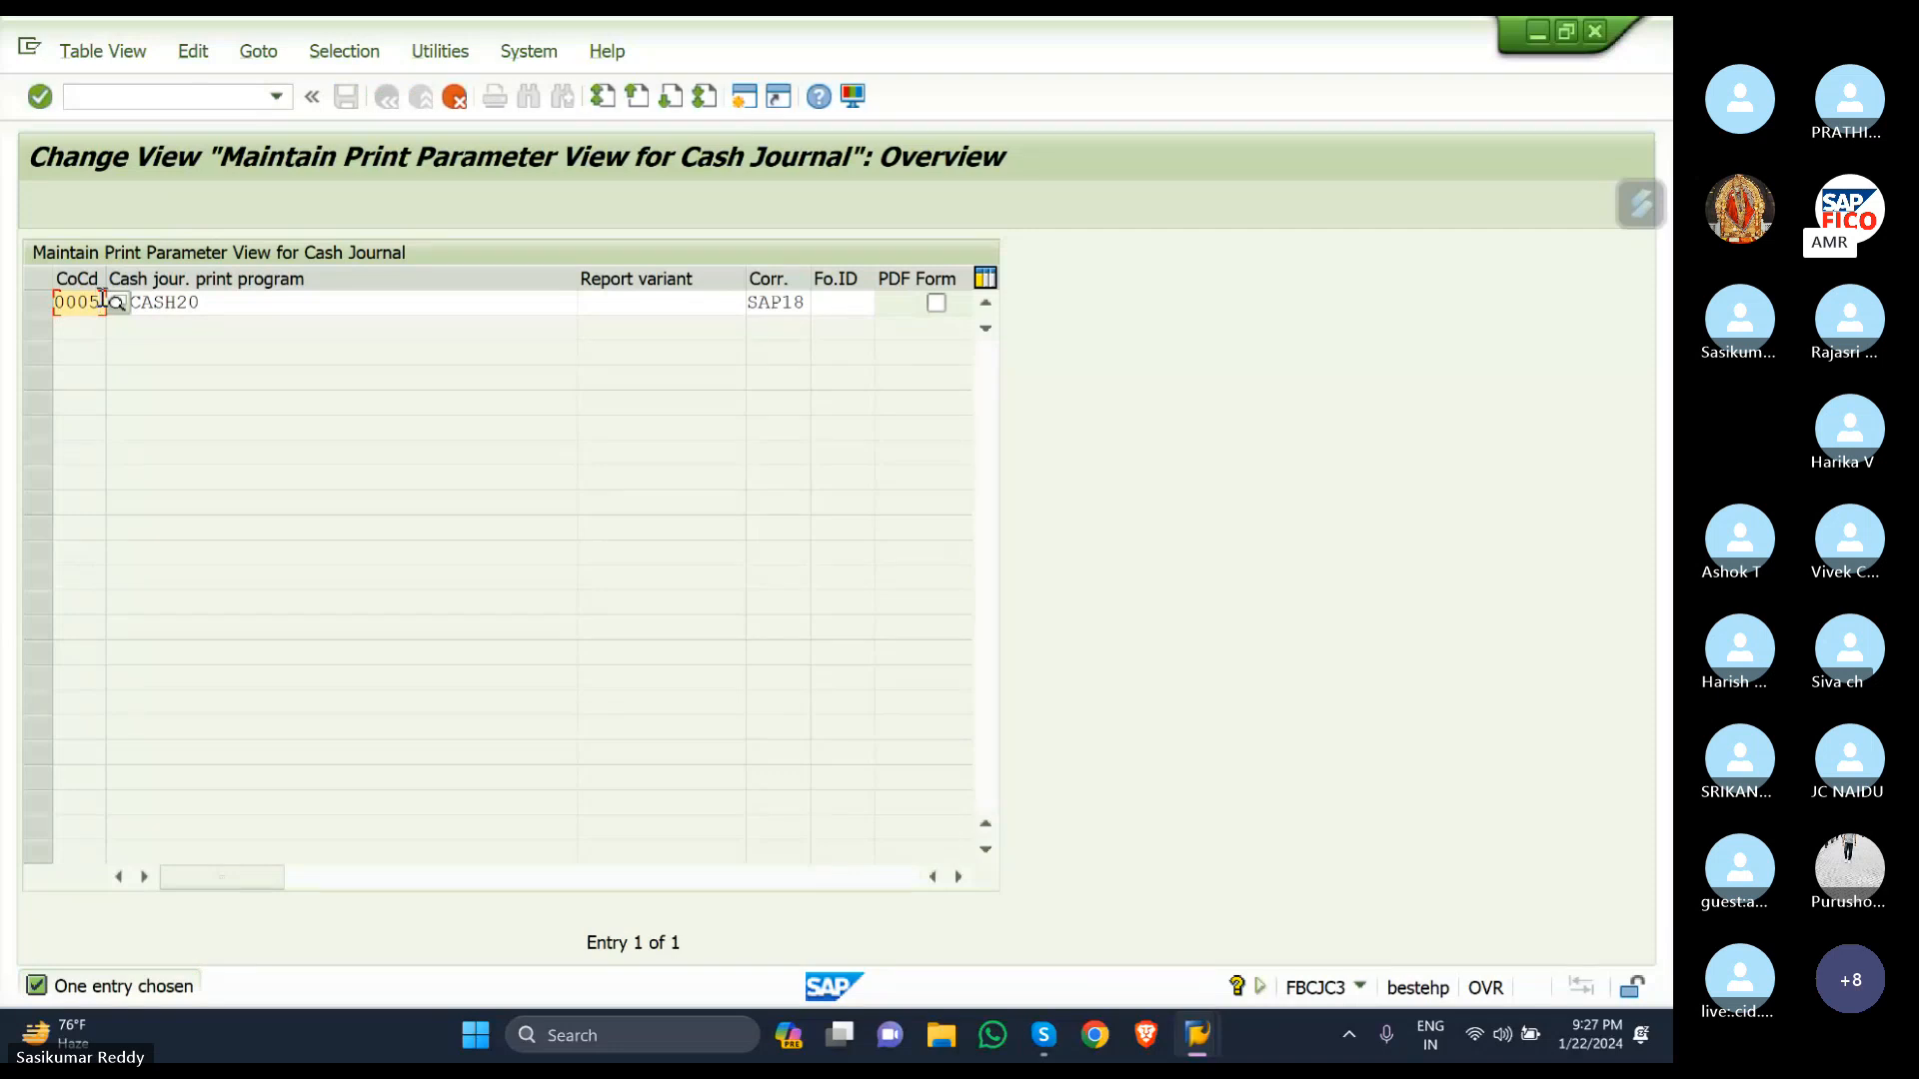
{"action": "key", "text": "BackSpace"}
{"action": "key", "text": "BackSpace"}
{"action": "key", "text": "BackSpace"}
{"action": "key", "text": "BackSpace"}
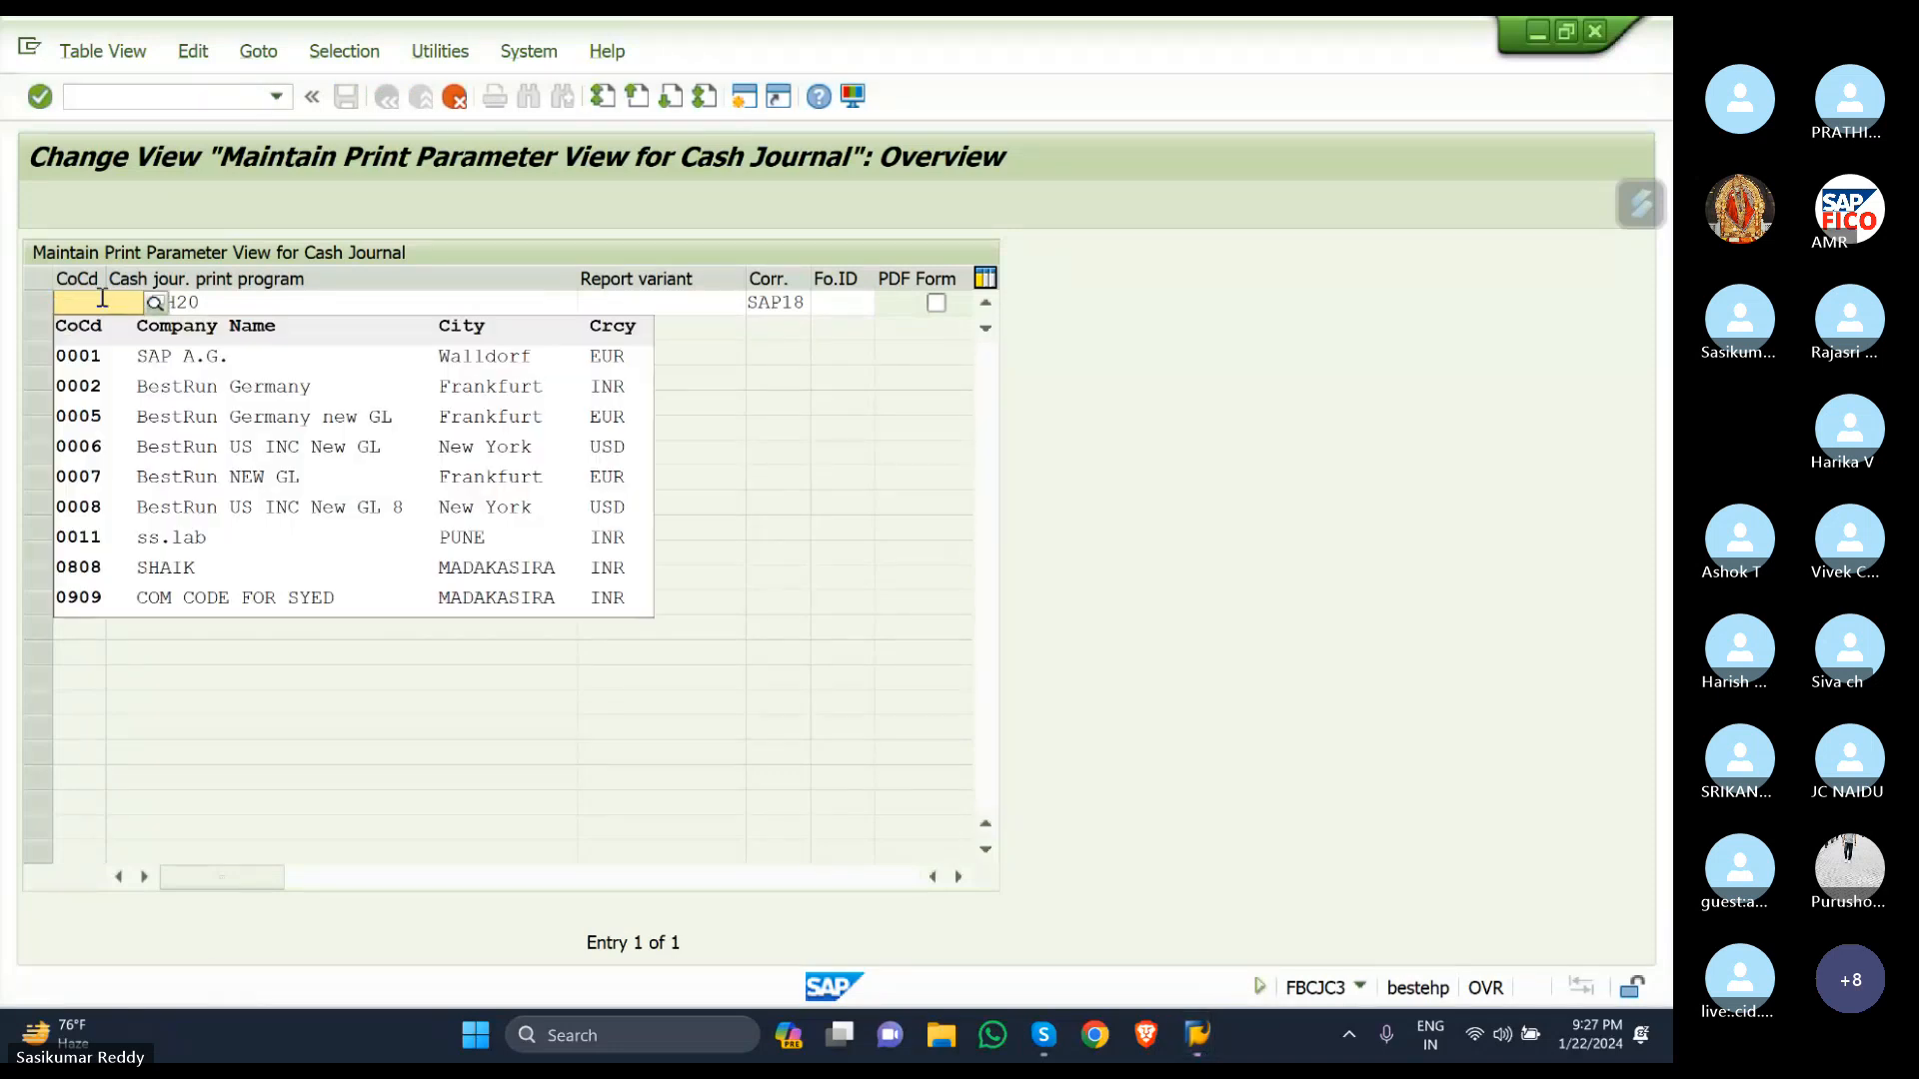
{"action": "type", "text": "SKR1"}
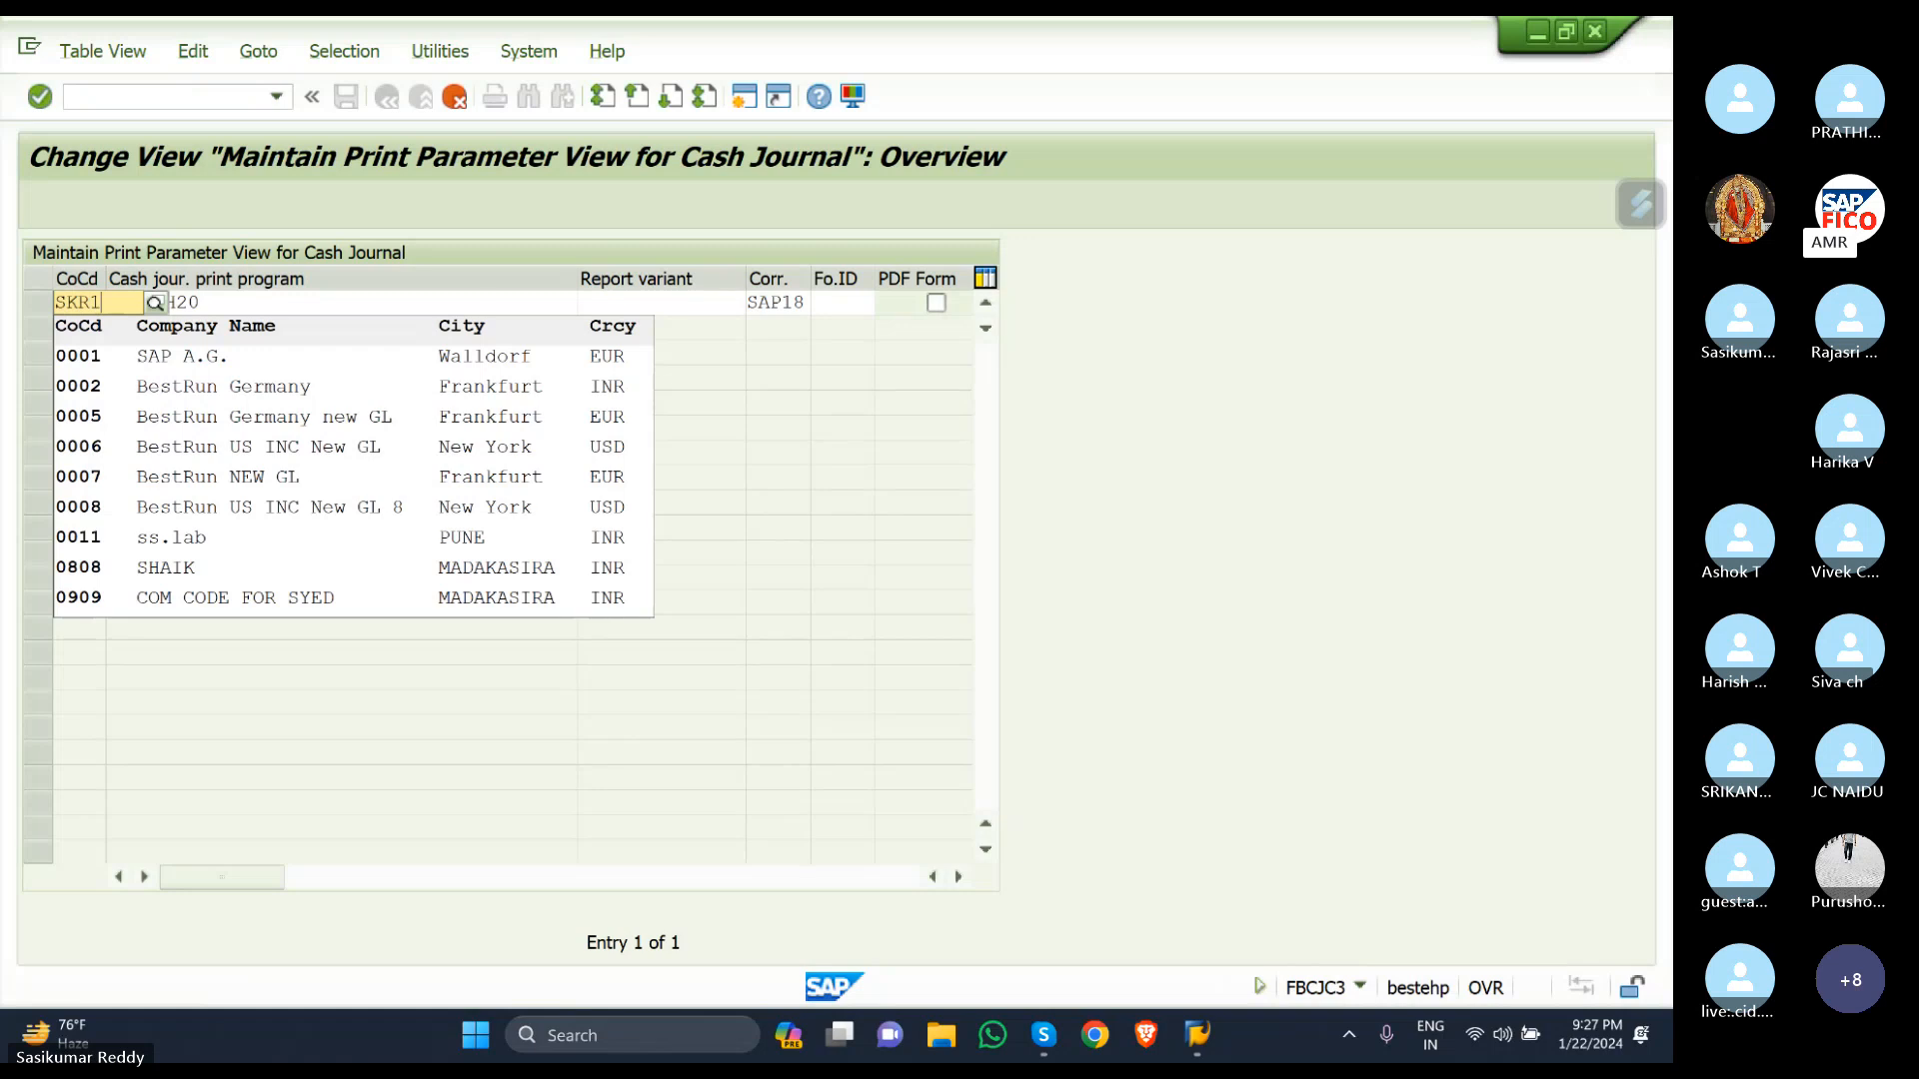
{"action": "left_click", "coordinate": [111, 351]}
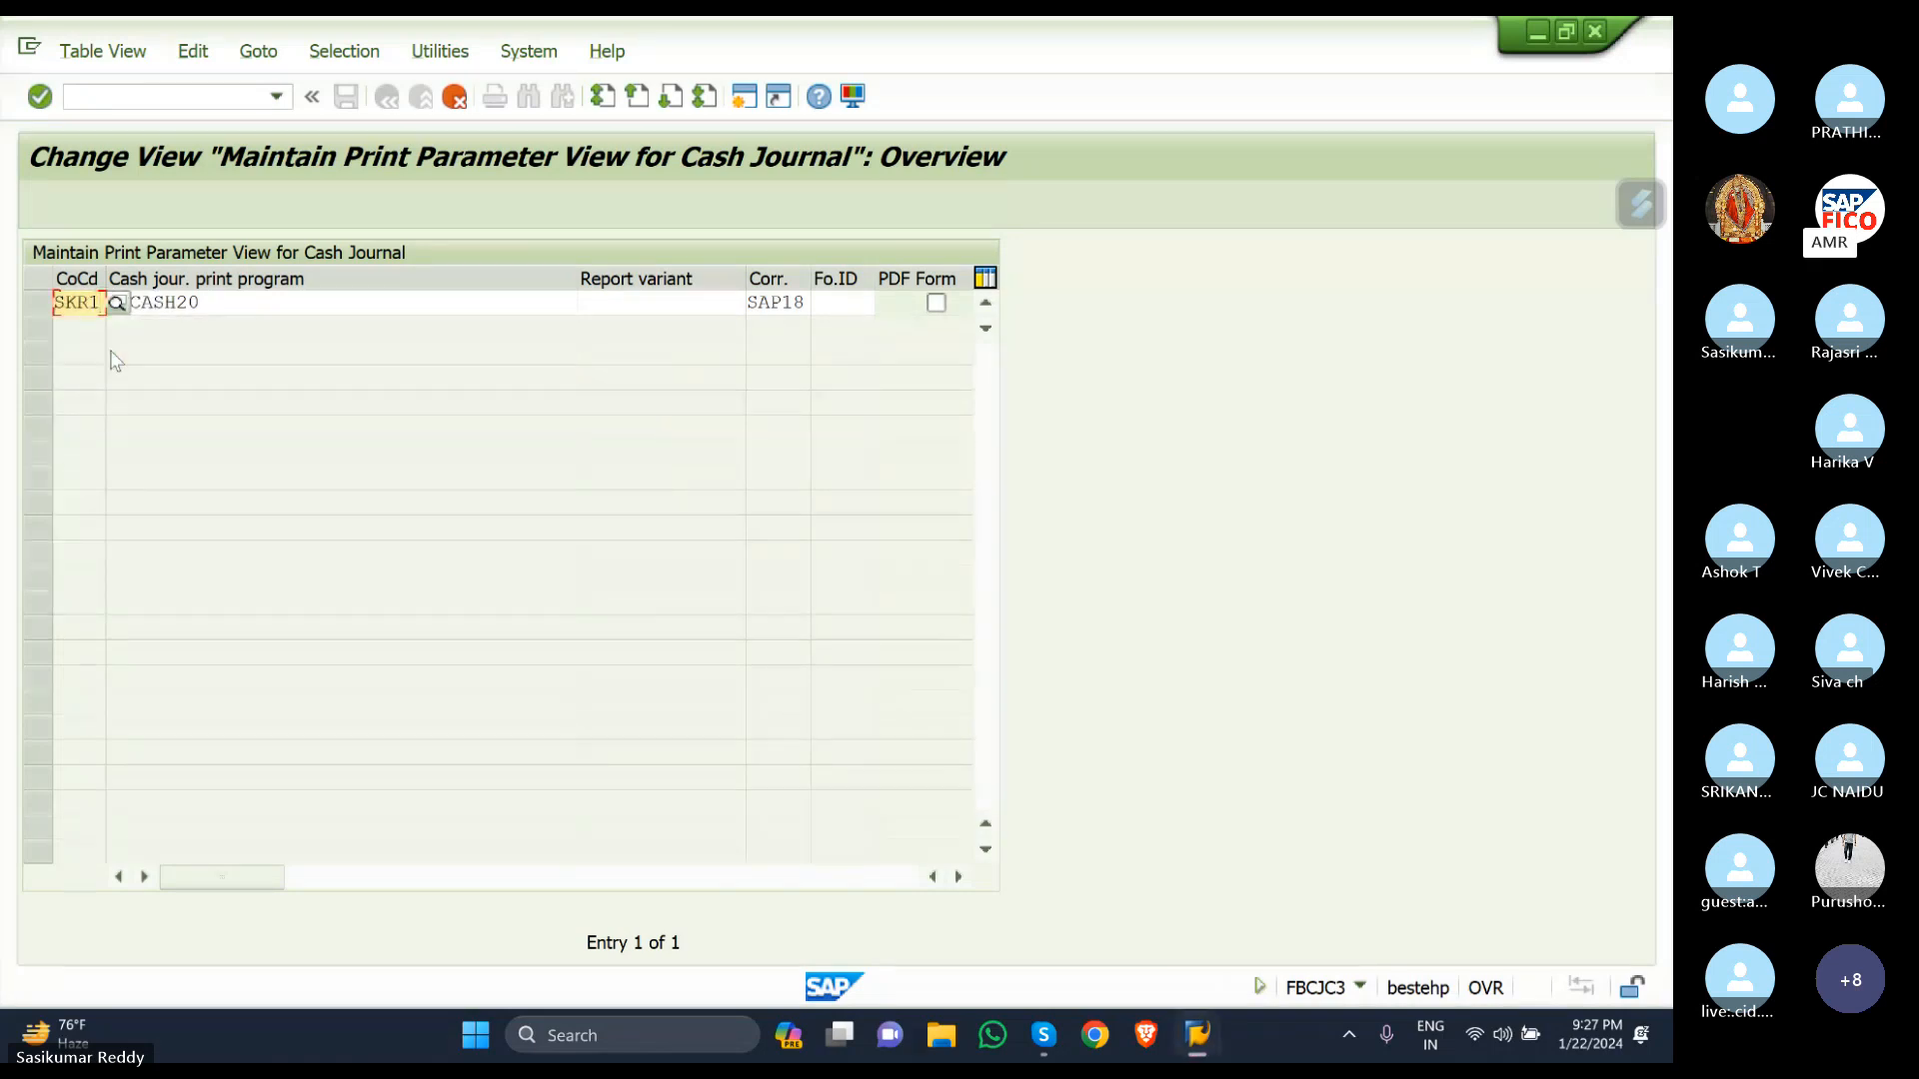
Review the SKR1 entry's print program and look up correspondence type SAP18 in the list of correspondence types.
{"action": "left_click", "coordinate": [242, 301]}
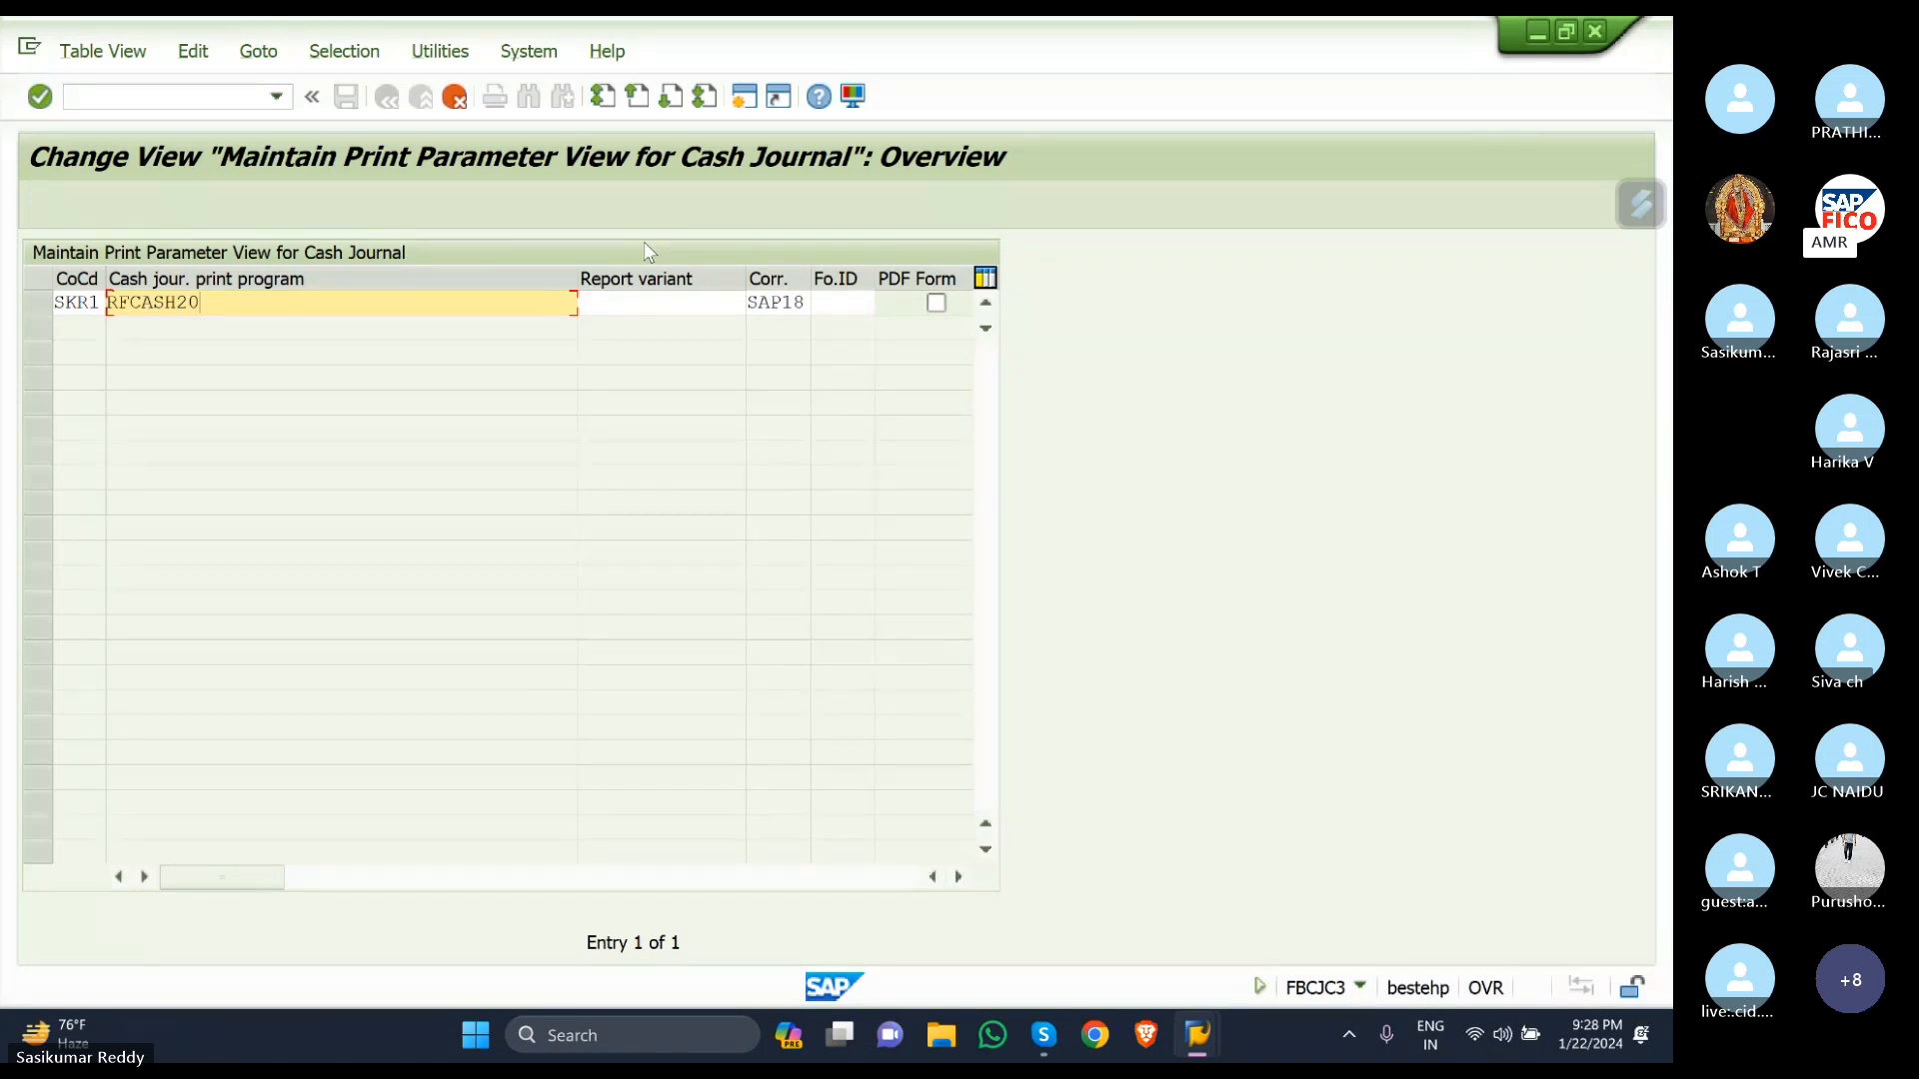
{"action": "left_click", "coordinate": [807, 304]}
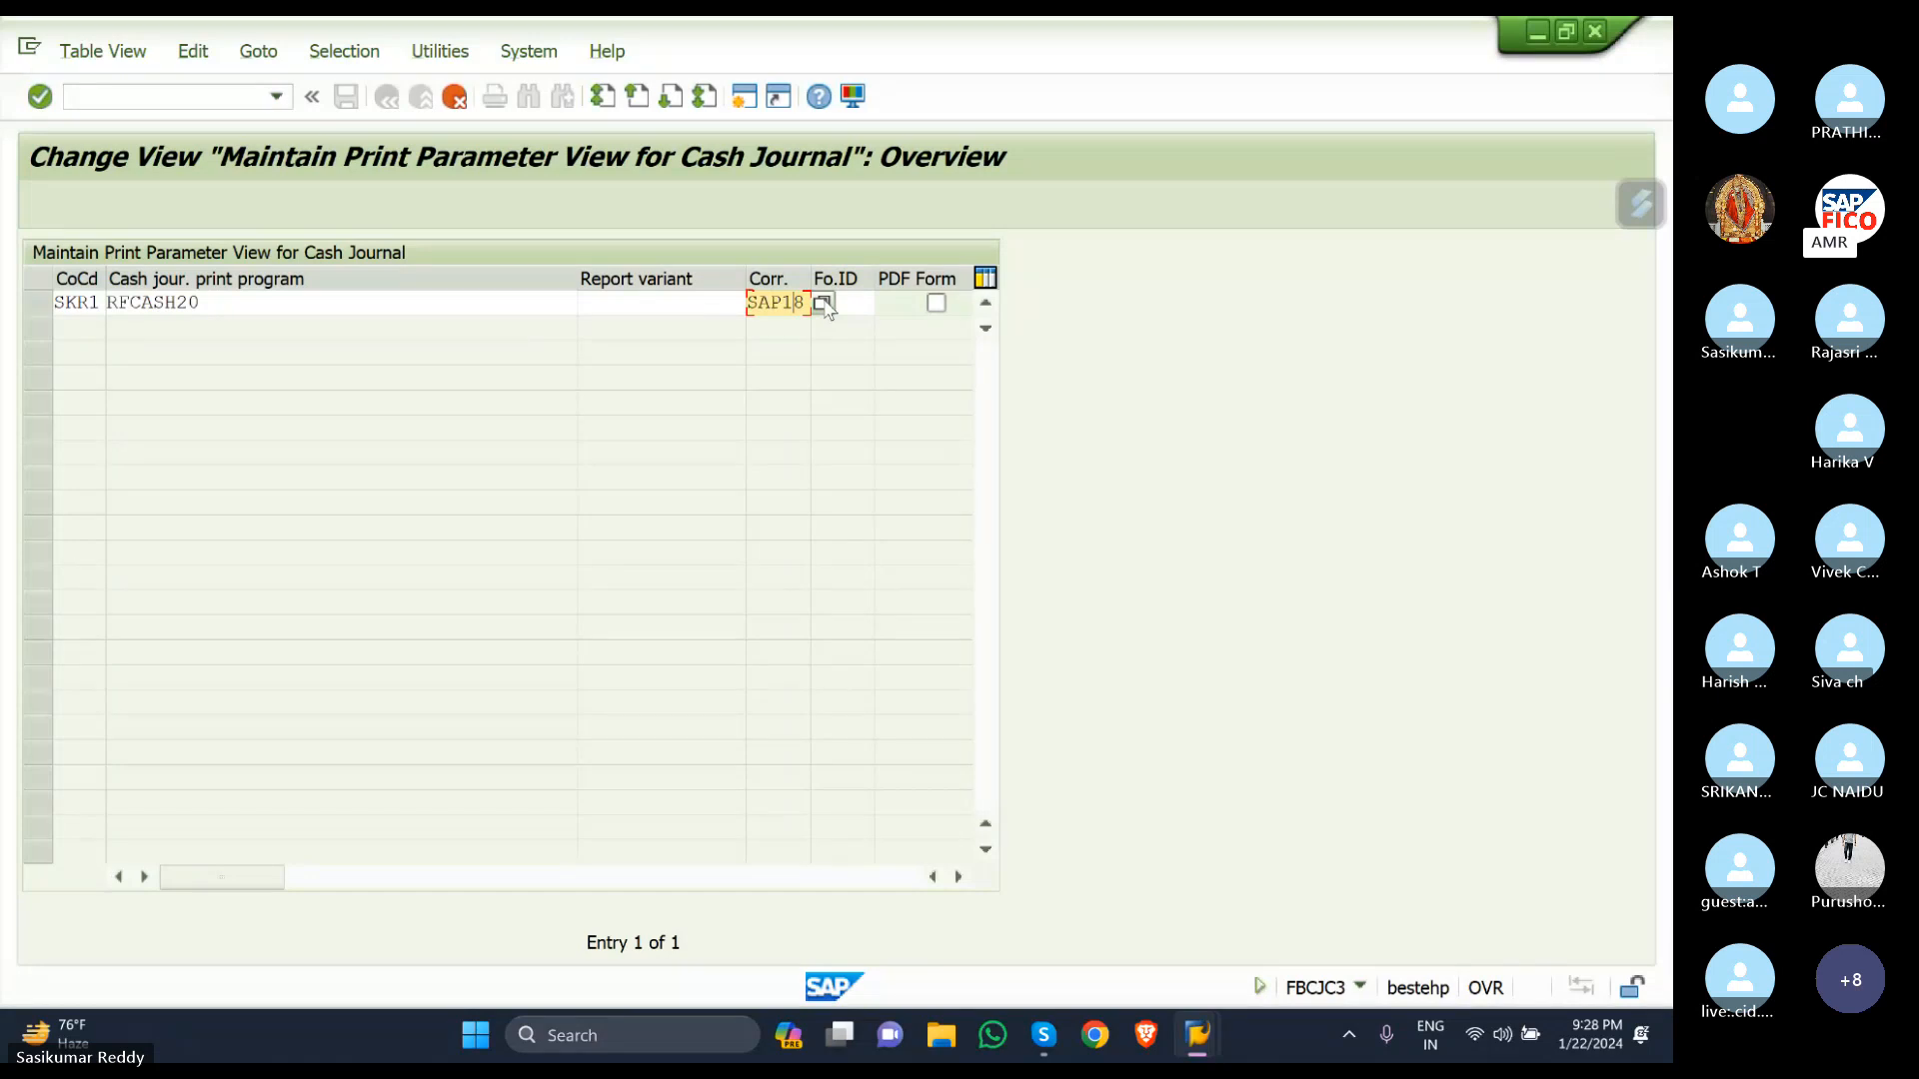
{"action": "left_click", "coordinate": [822, 303]}
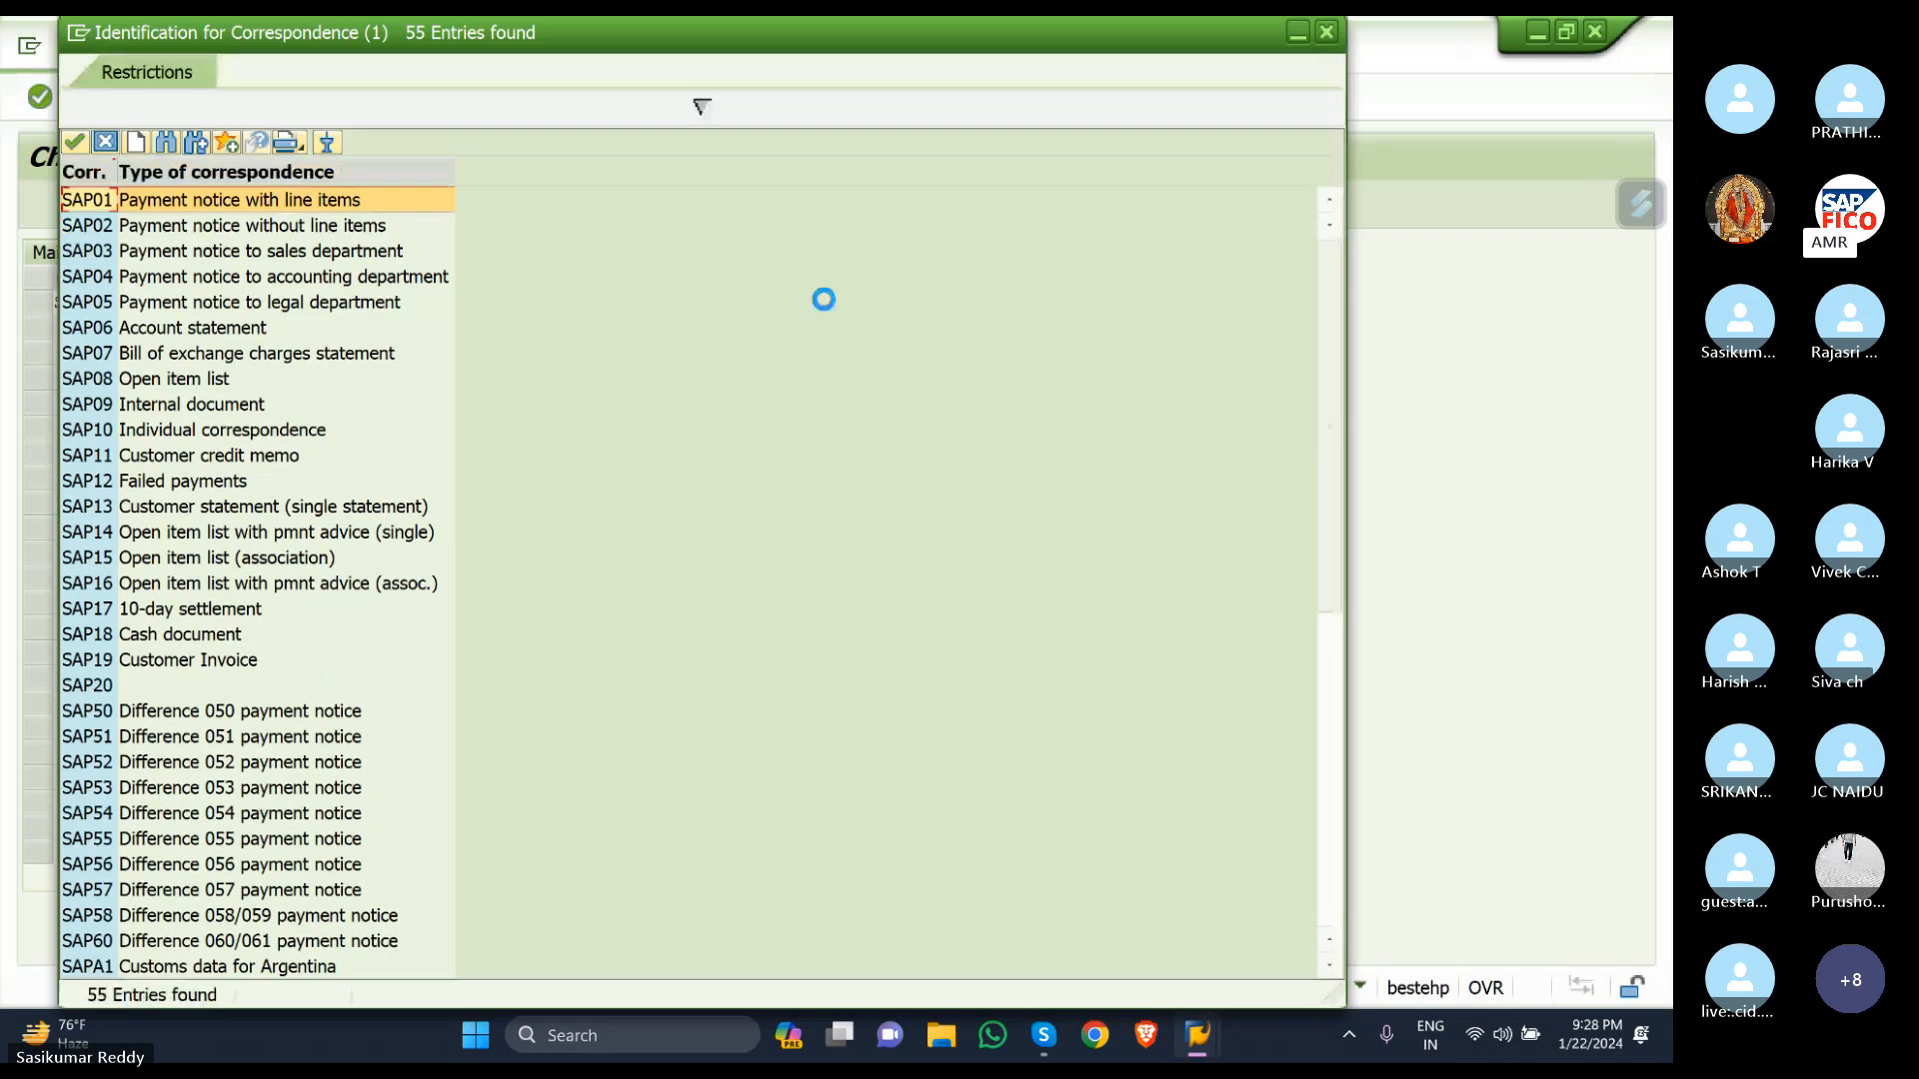
{"action": "left_click", "coordinate": [88, 640]}
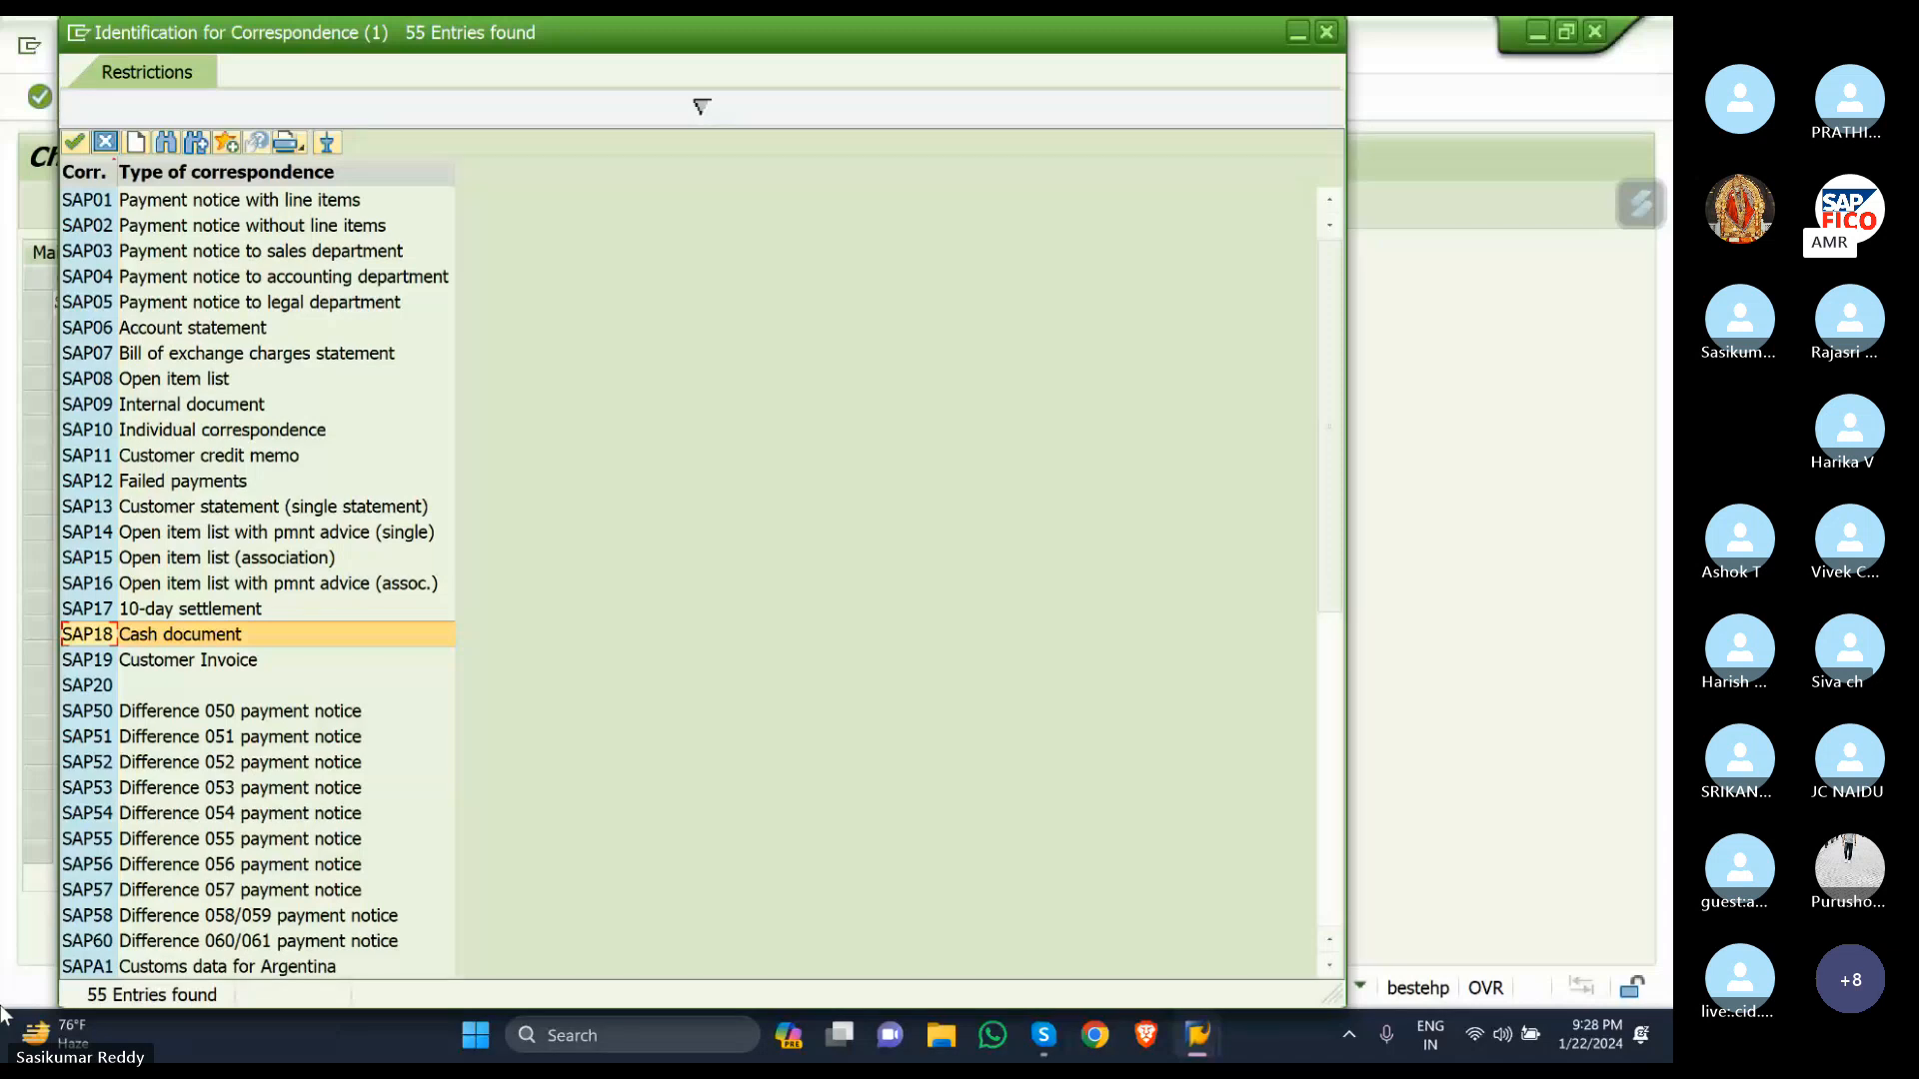
{"action": "left_click", "coordinate": [1502, 198]}
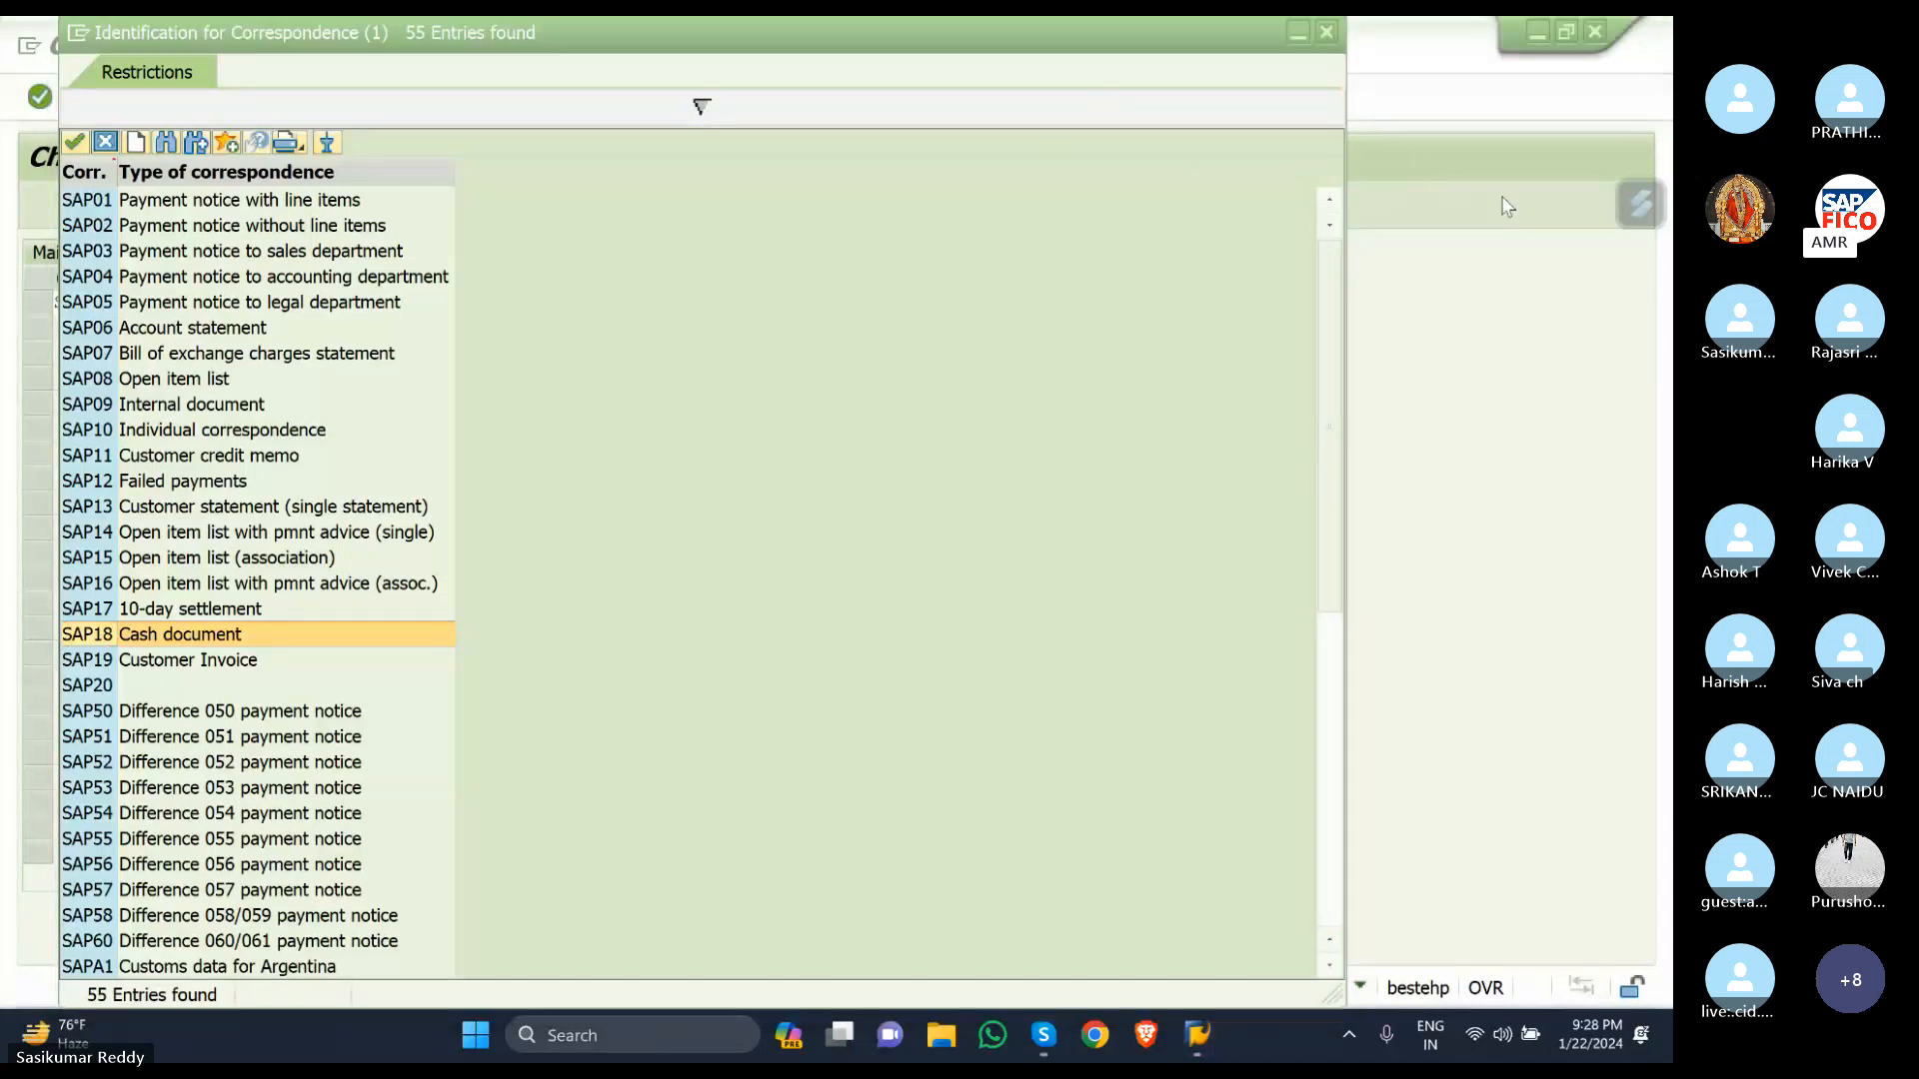
{"action": "left_click", "coordinate": [1325, 30]}
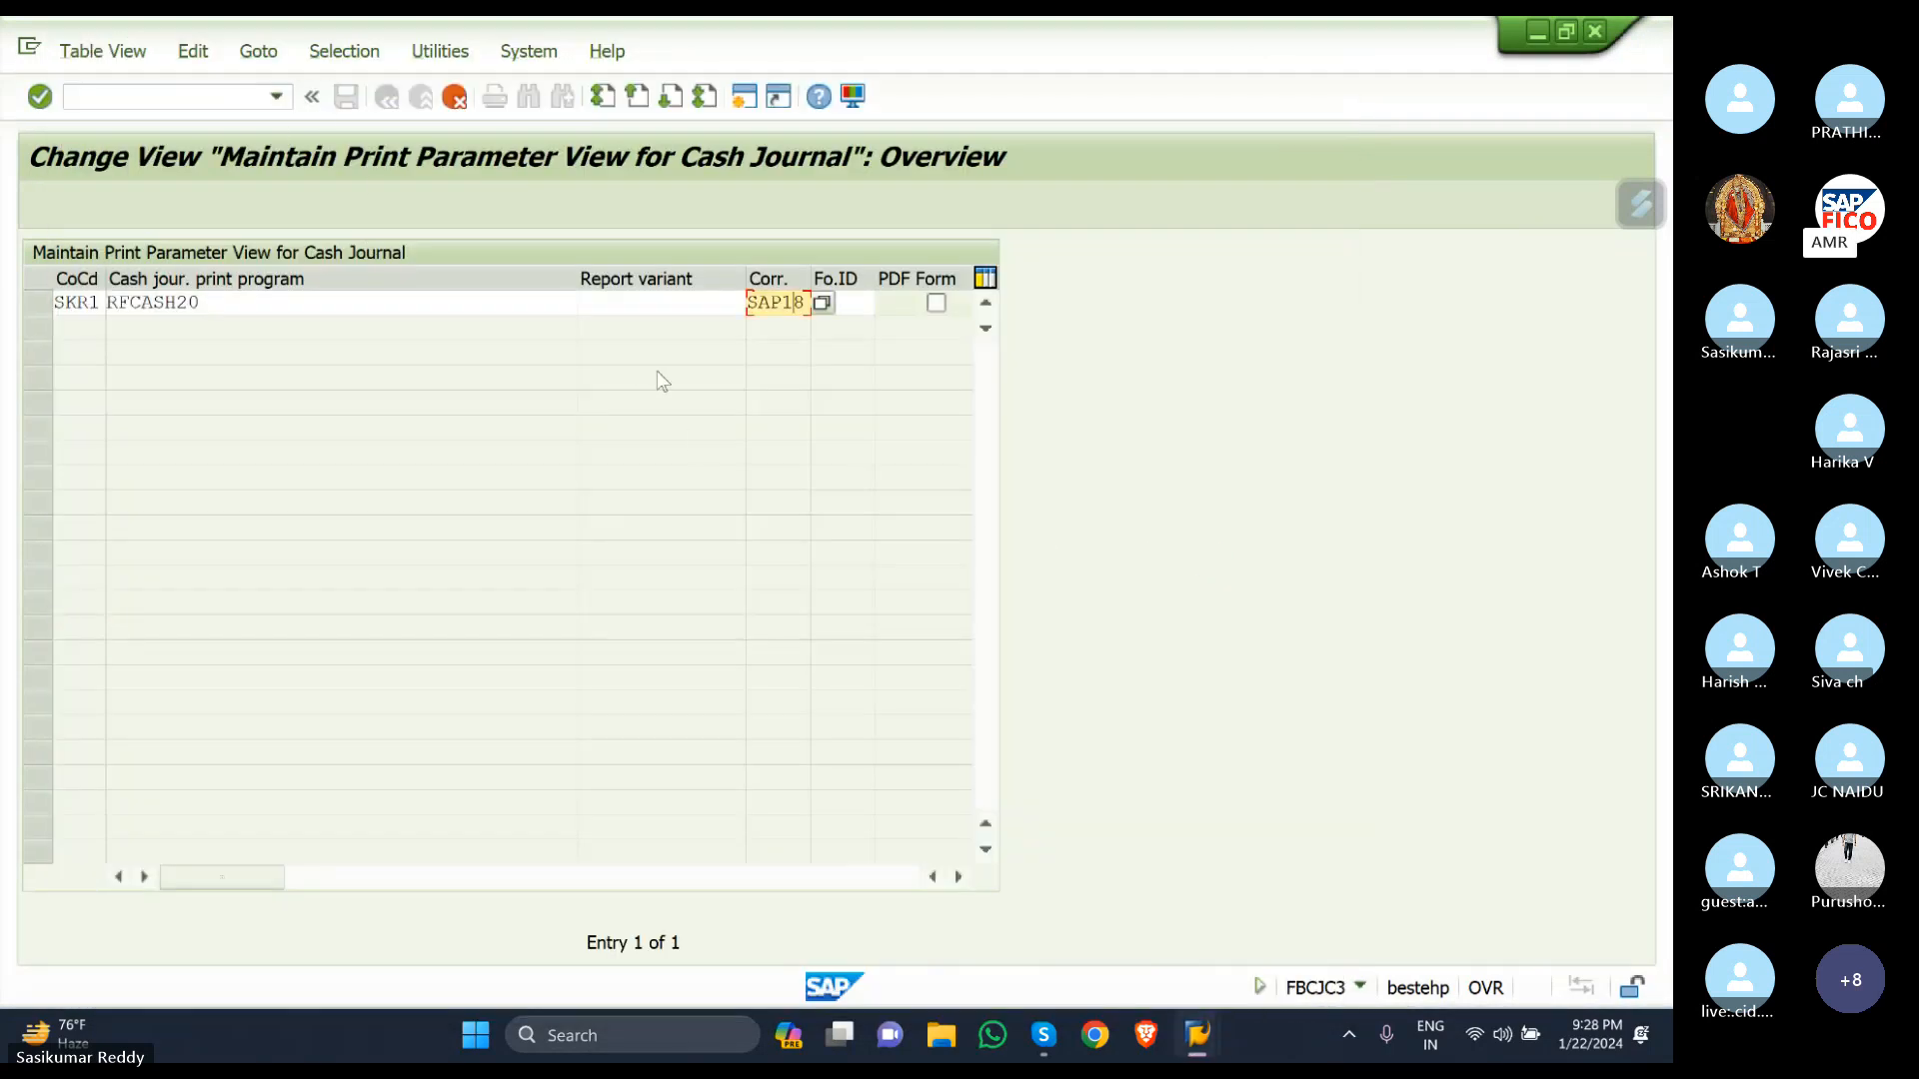
Confirm the copied SKR1 print parameter entry and save it under the proposed customizing request.
{"action": "key", "text": "Return"}
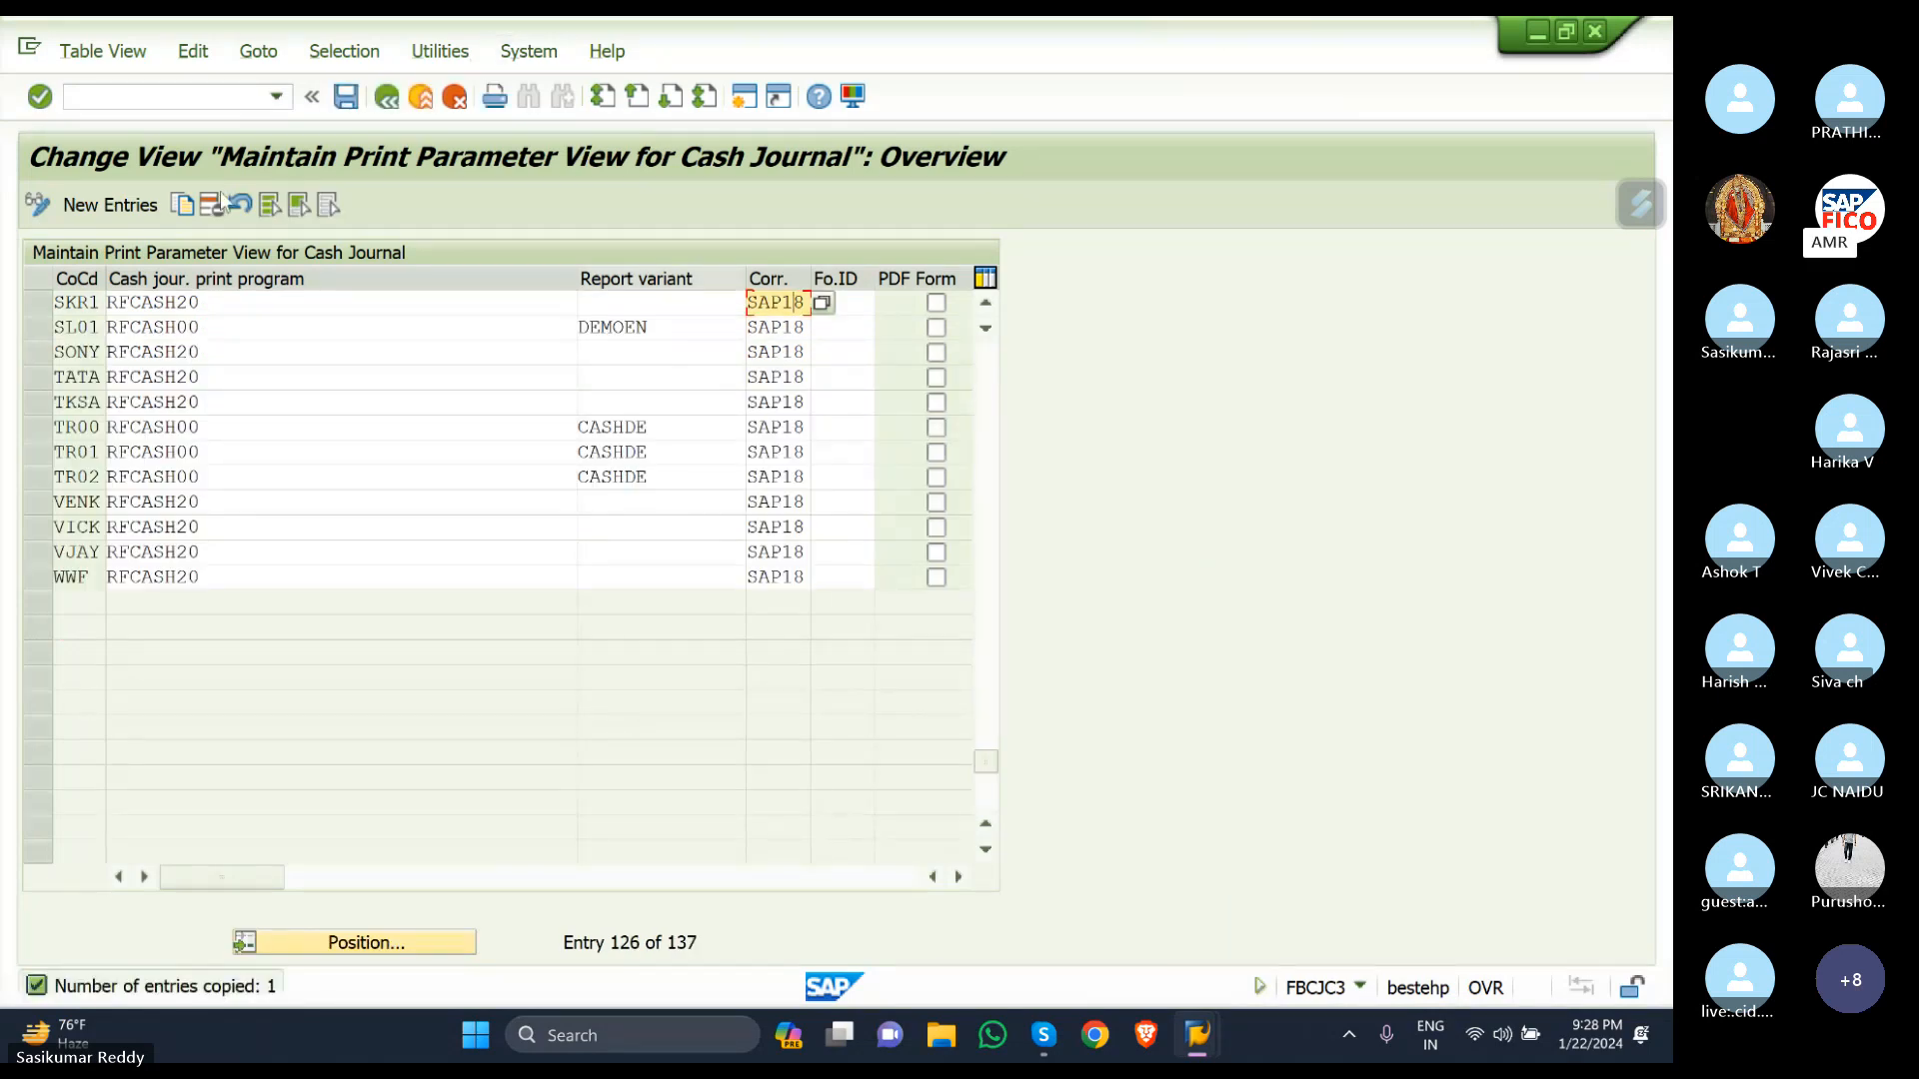
{"action": "left_click", "coordinate": [346, 96]}
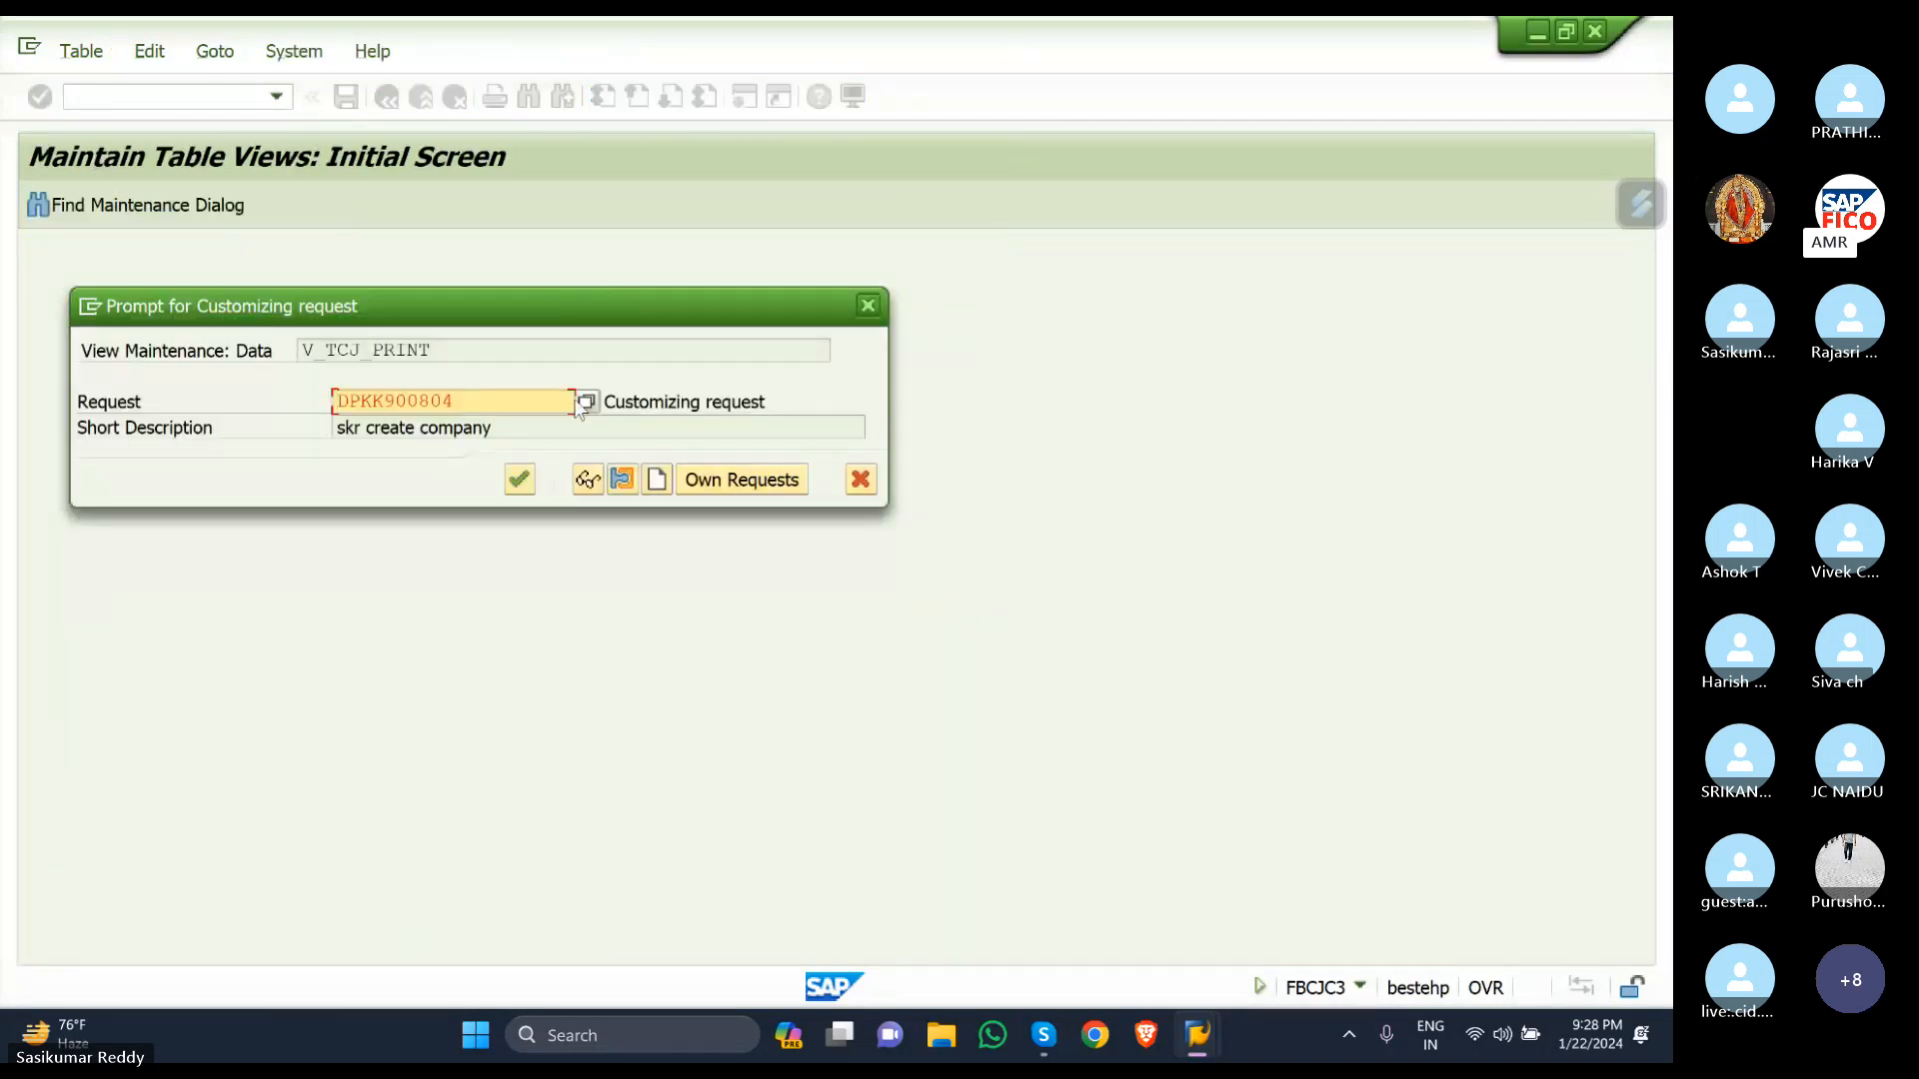
{"action": "left_click", "coordinate": [519, 479]}
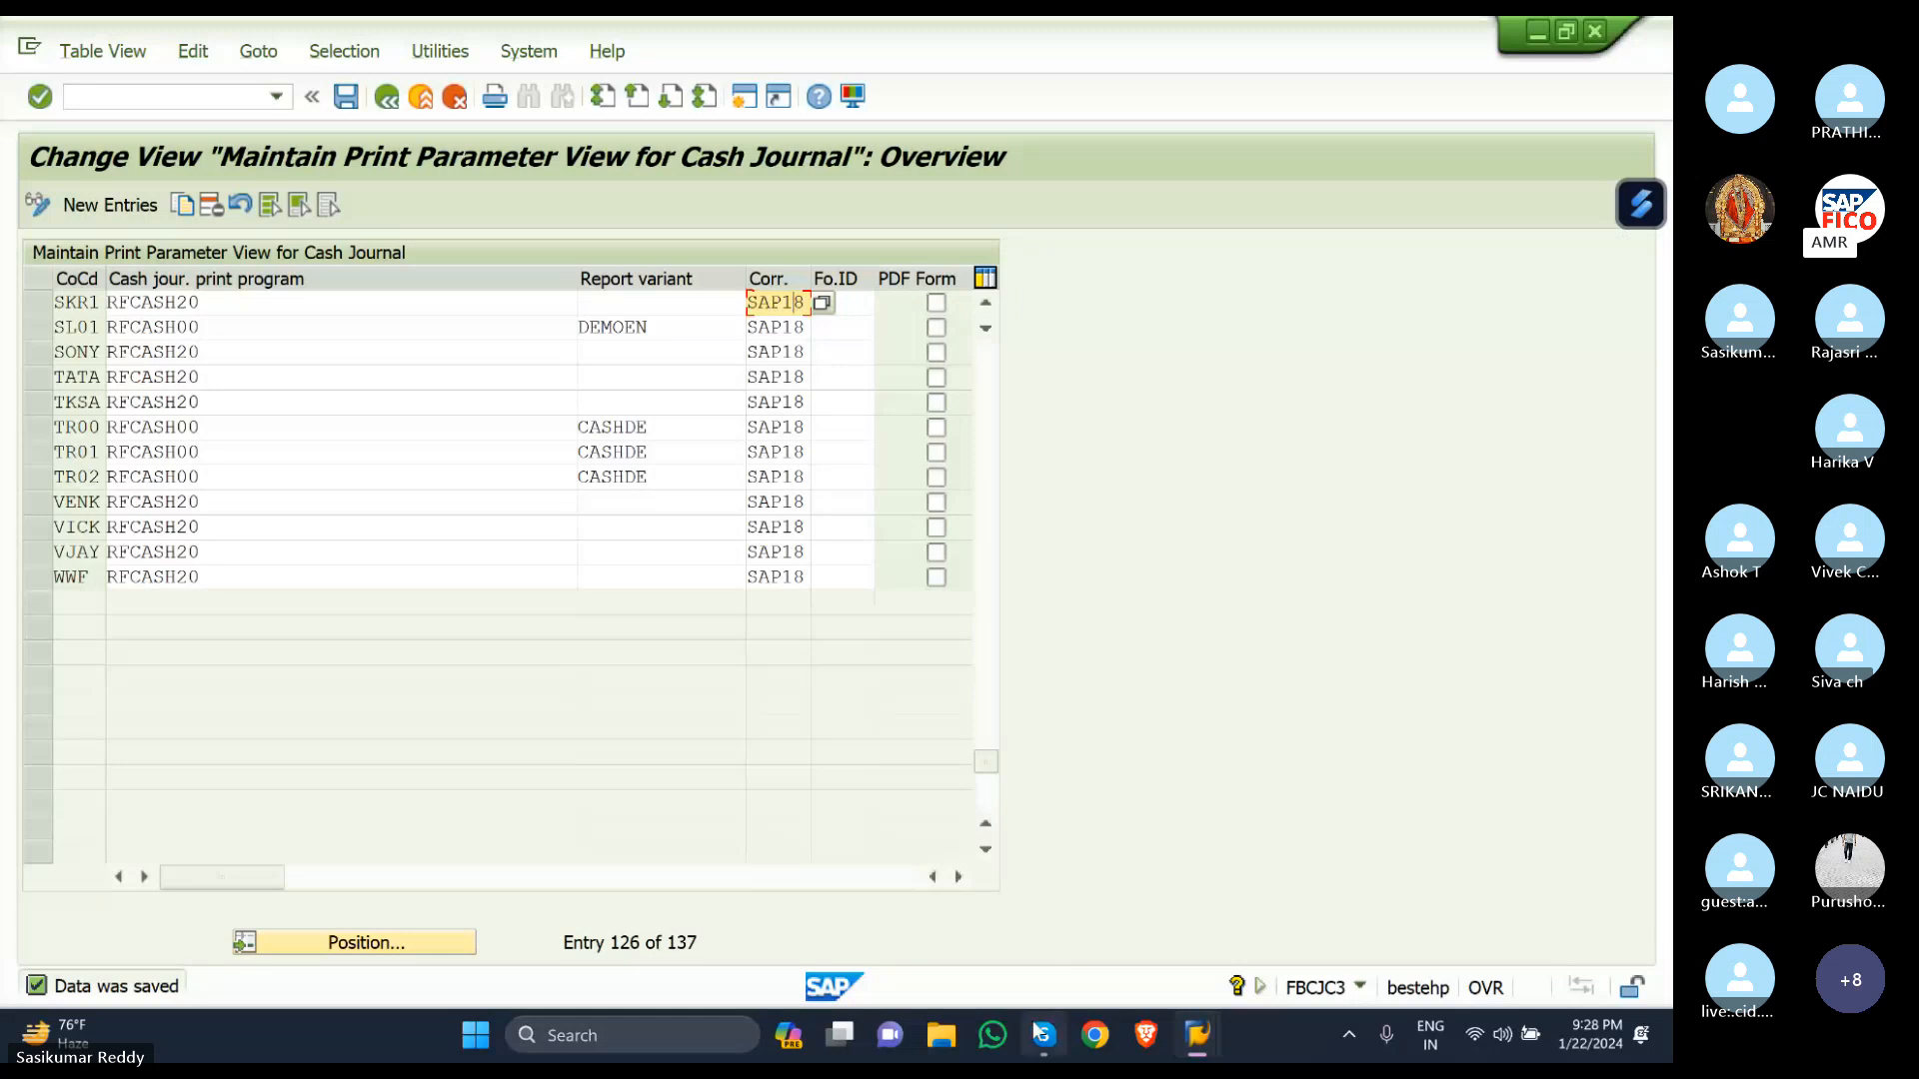
Check the petty cash step list in Skype, return to SAP and open transaction FBCJ for posting cash journal entries.
{"action": "mouse_move", "coordinate": [1040, 1034]}
{"action": "left_click", "coordinate": [1040, 928]}
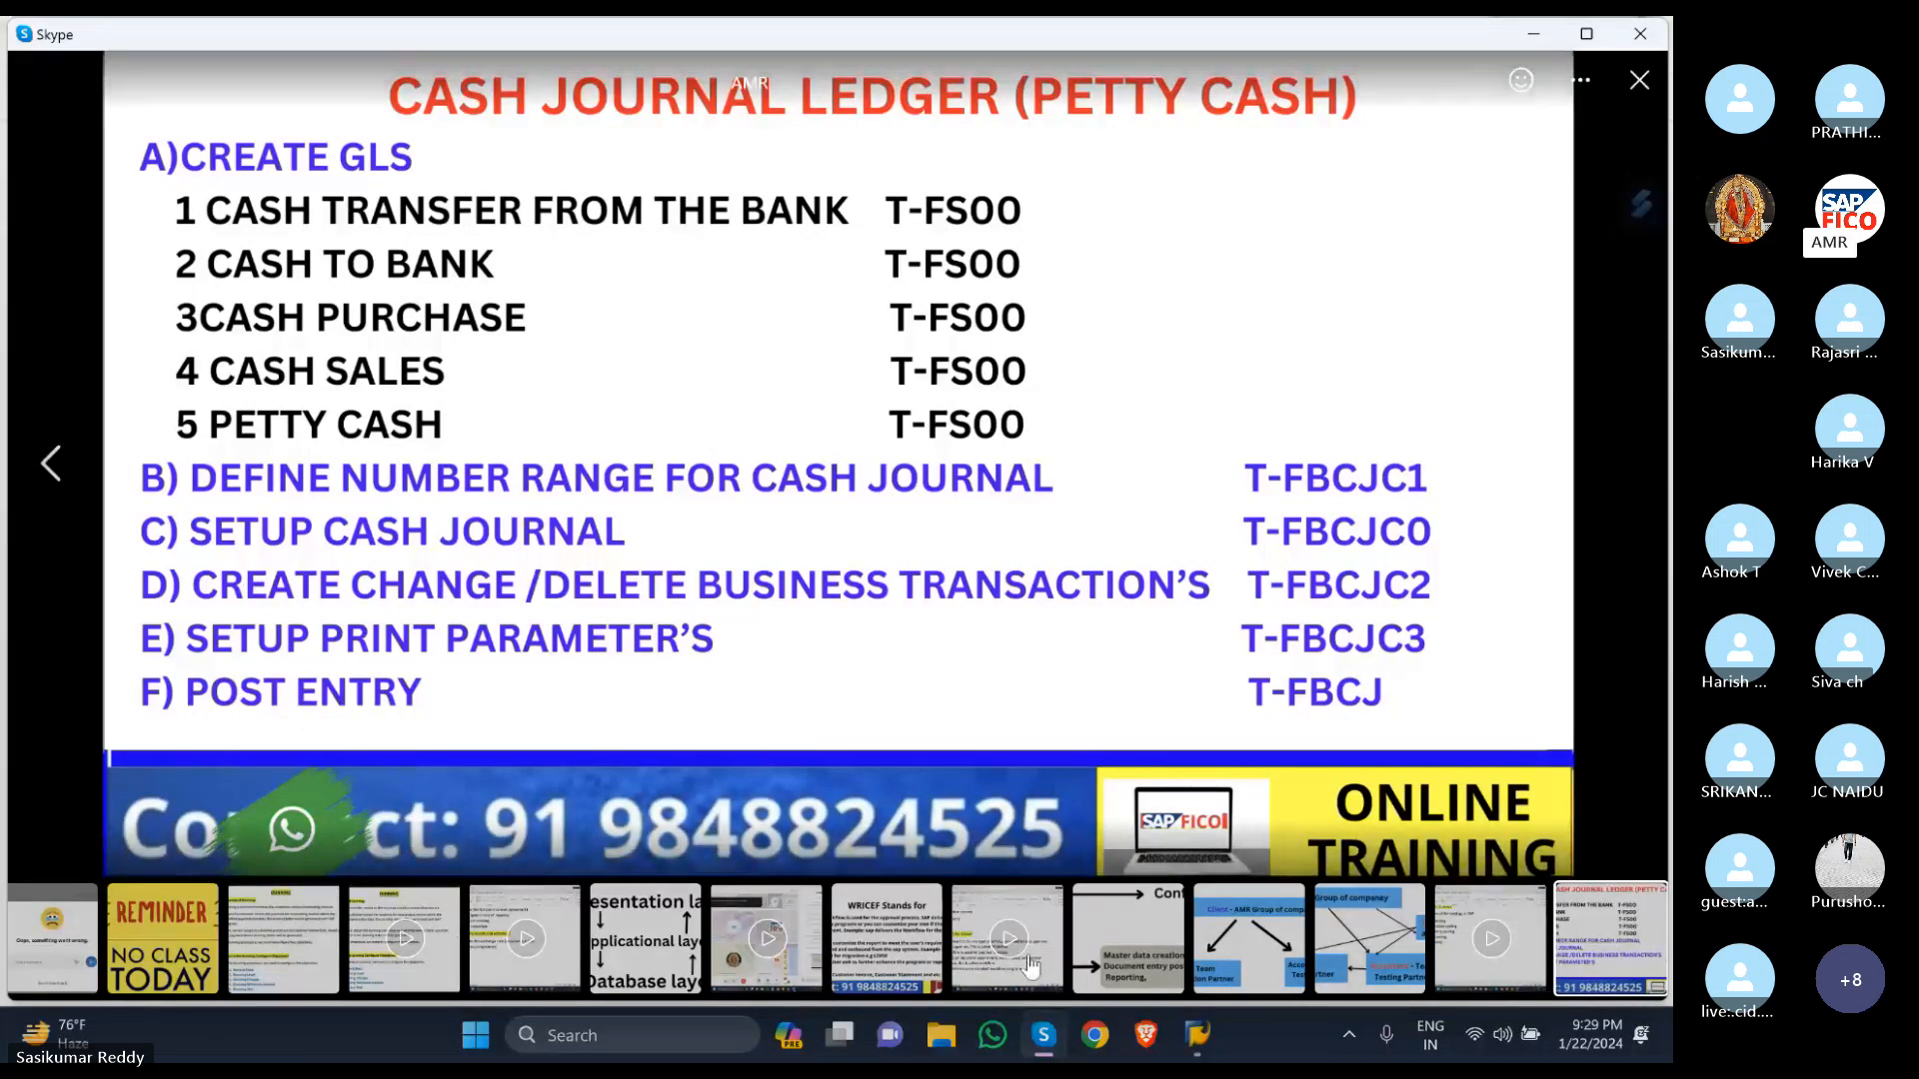
{"action": "mouse_move", "coordinate": [1202, 1024]}
{"action": "left_click", "coordinate": [1319, 912]}
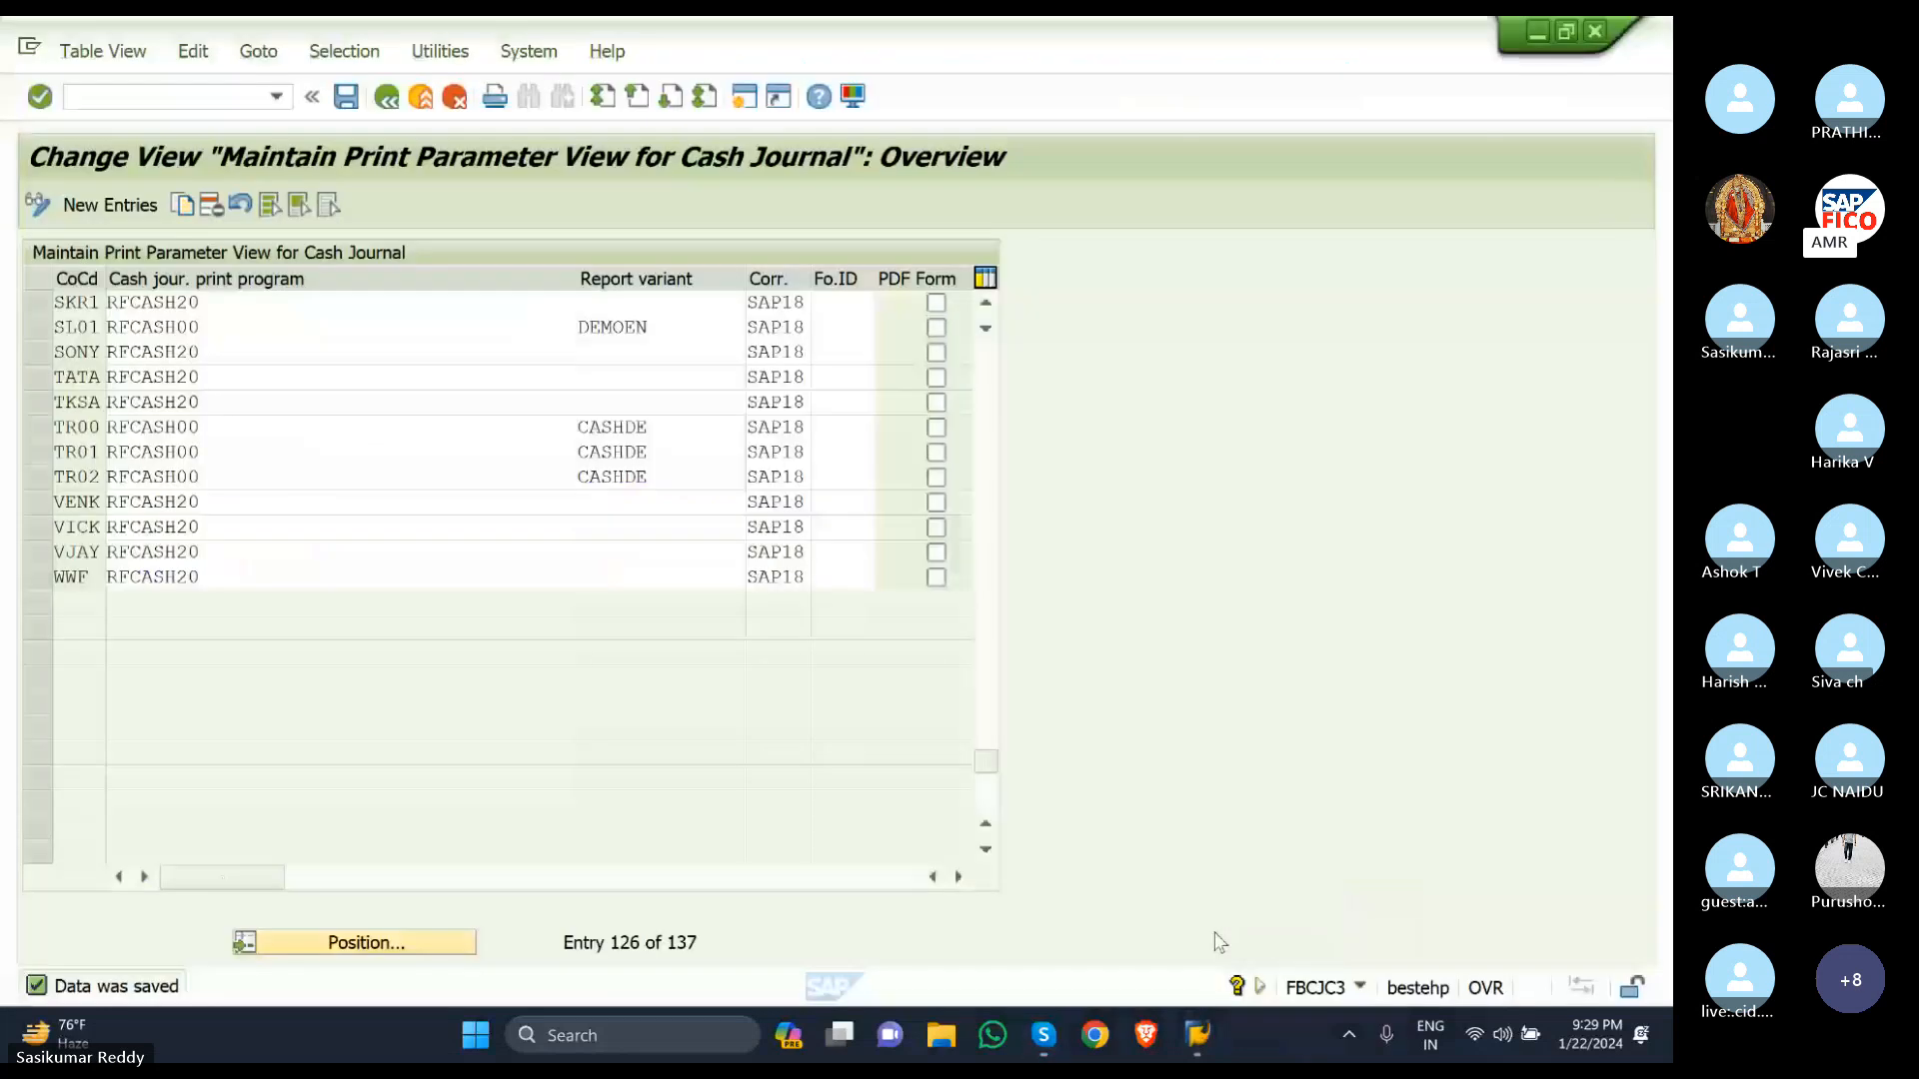
{"action": "left_click", "coordinate": [177, 98]}
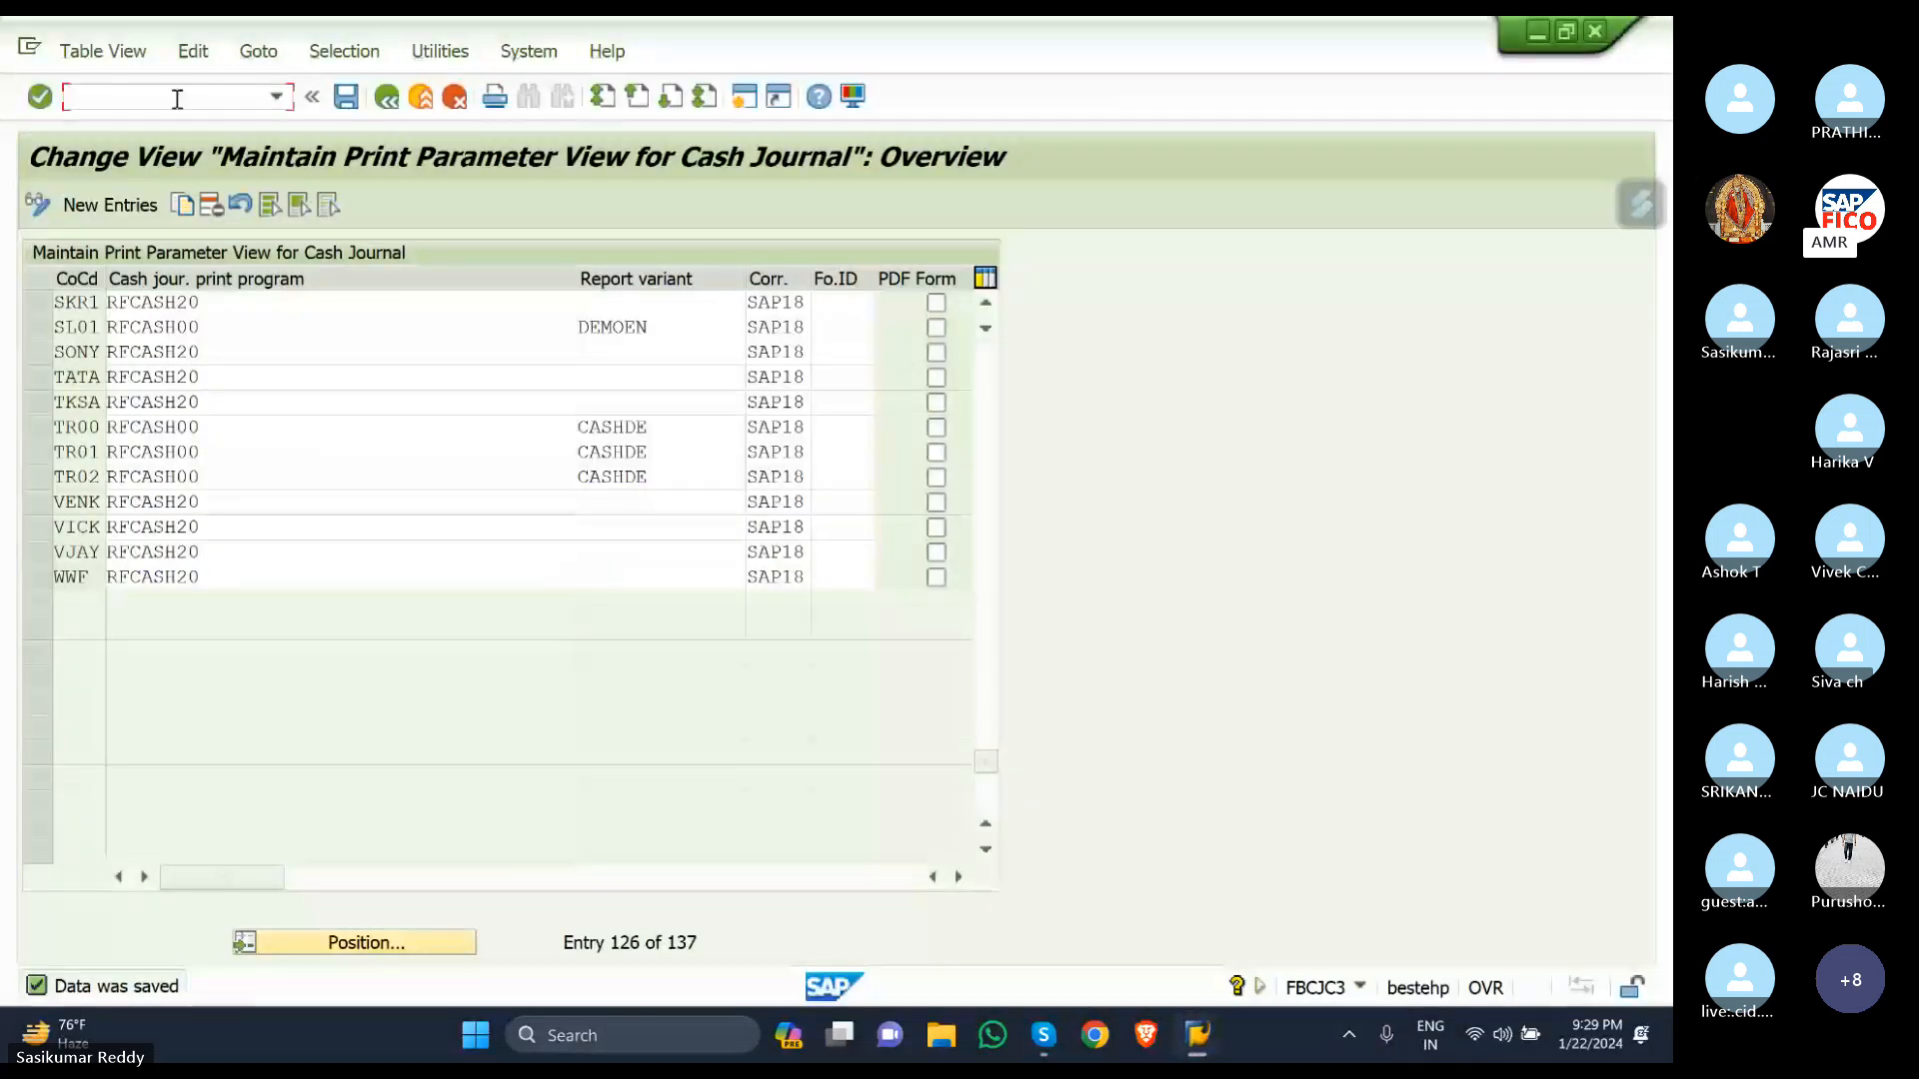
{"action": "type", "text": "/NFBCJ"}
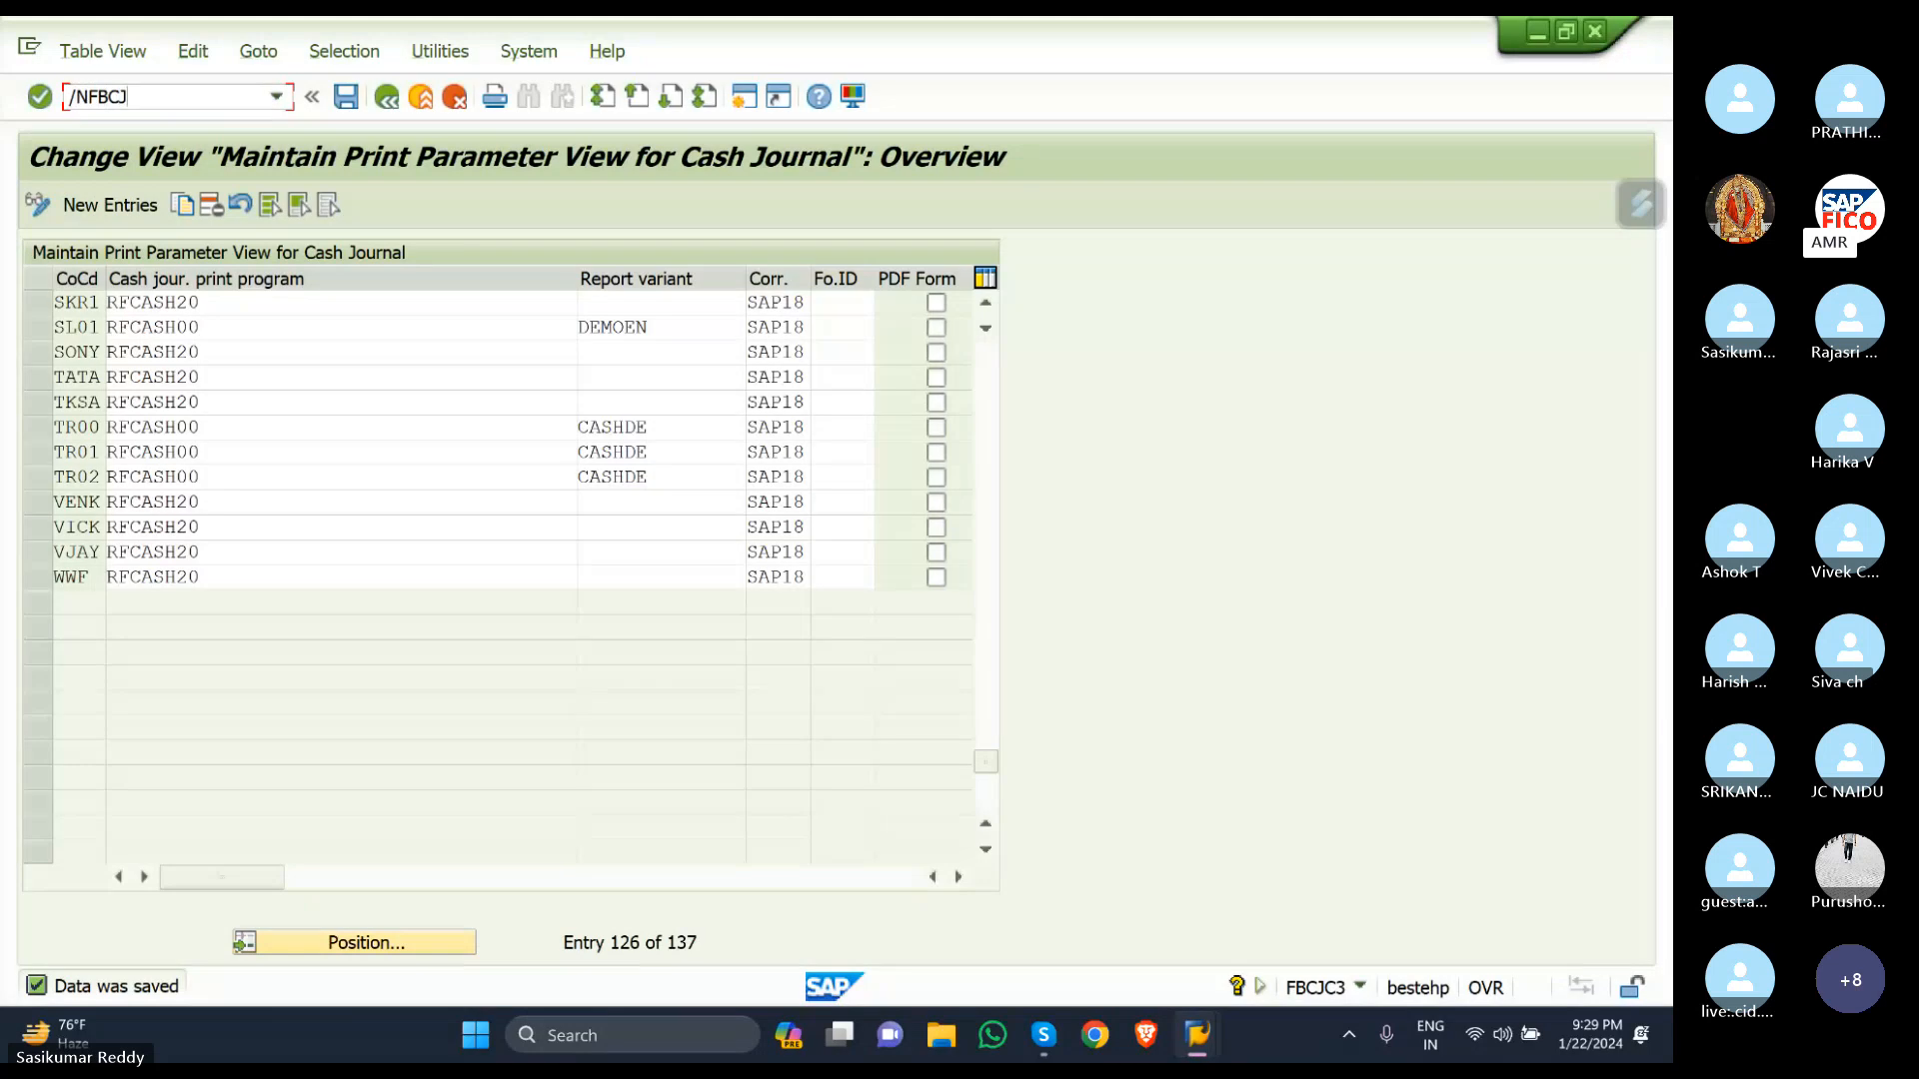
{"action": "key", "text": "Return"}
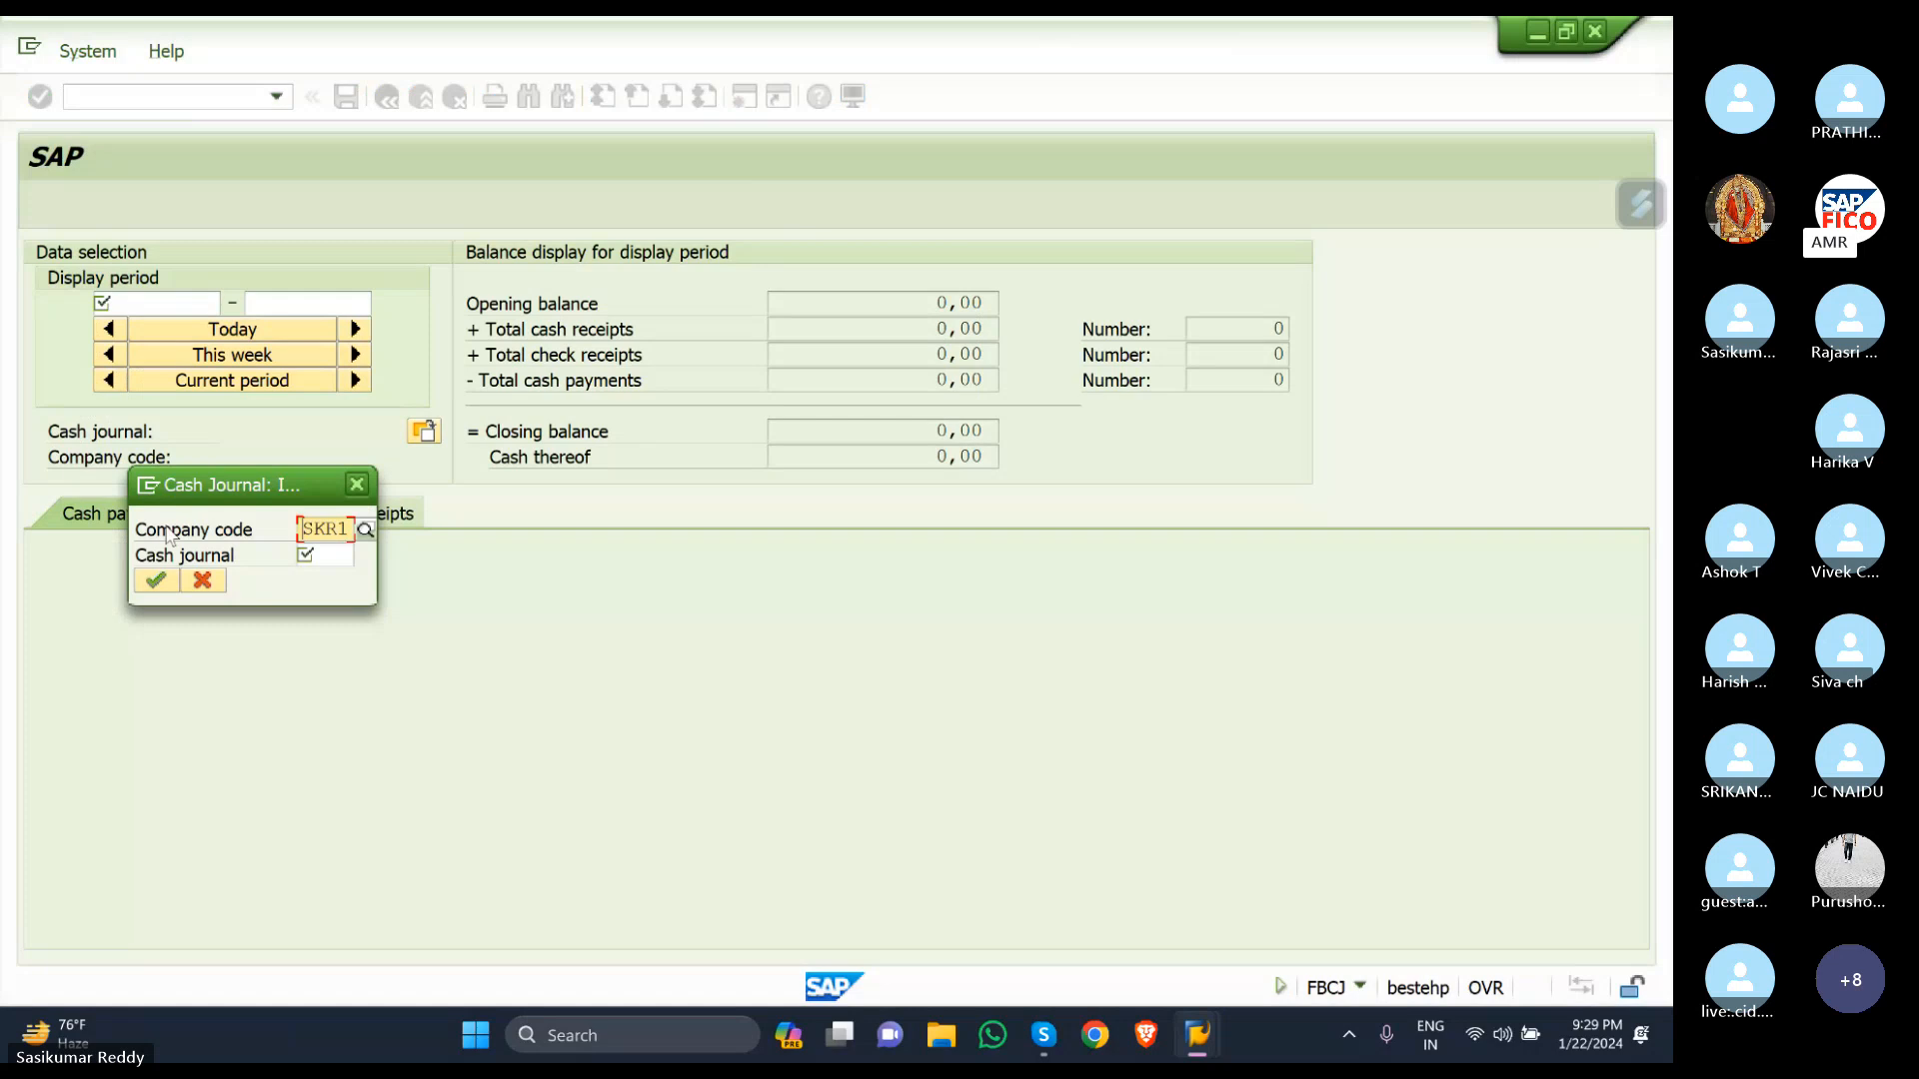
Open cash journal 0001 of company code SKR1 for posting.
{"action": "left_click_drag", "start_coordinate": [212, 488], "coordinate": [200, 587]}
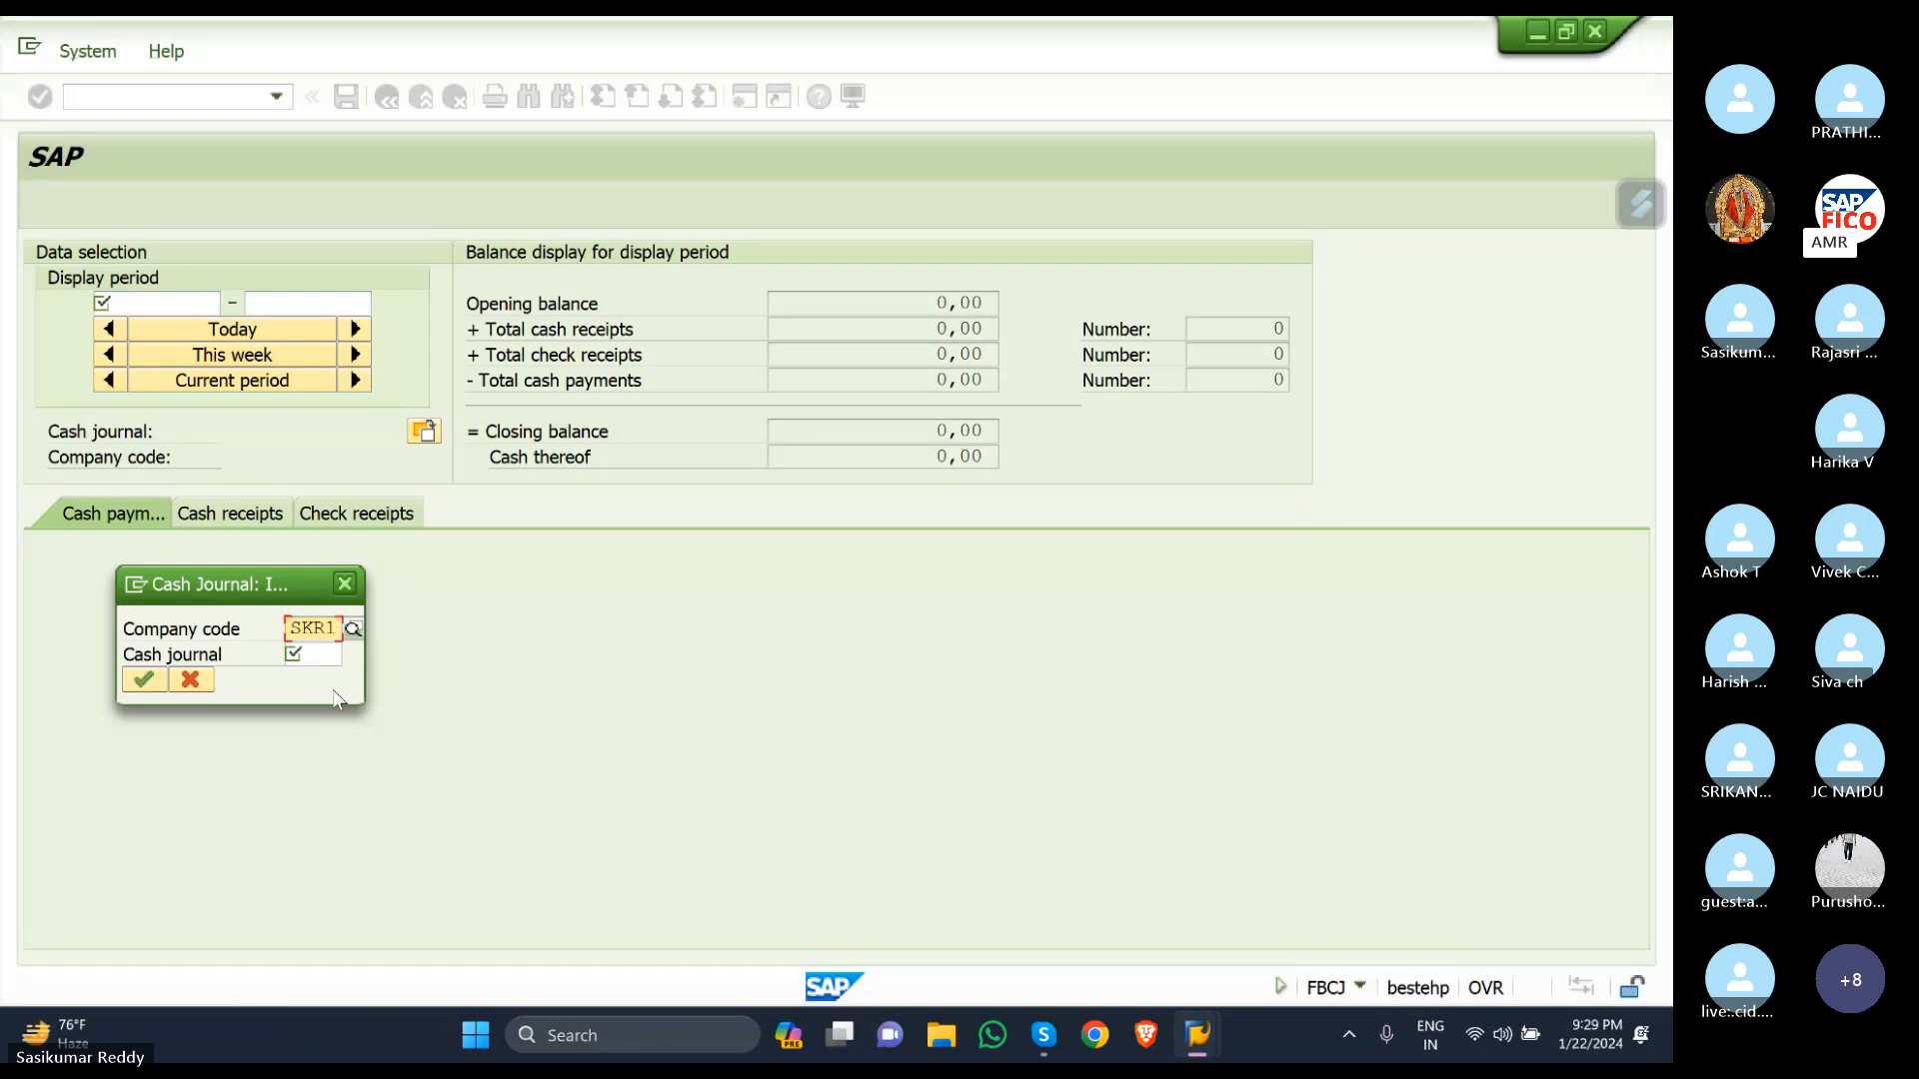
{"action": "left_click", "coordinate": [330, 652]}
{"action": "type", "text": "0"}
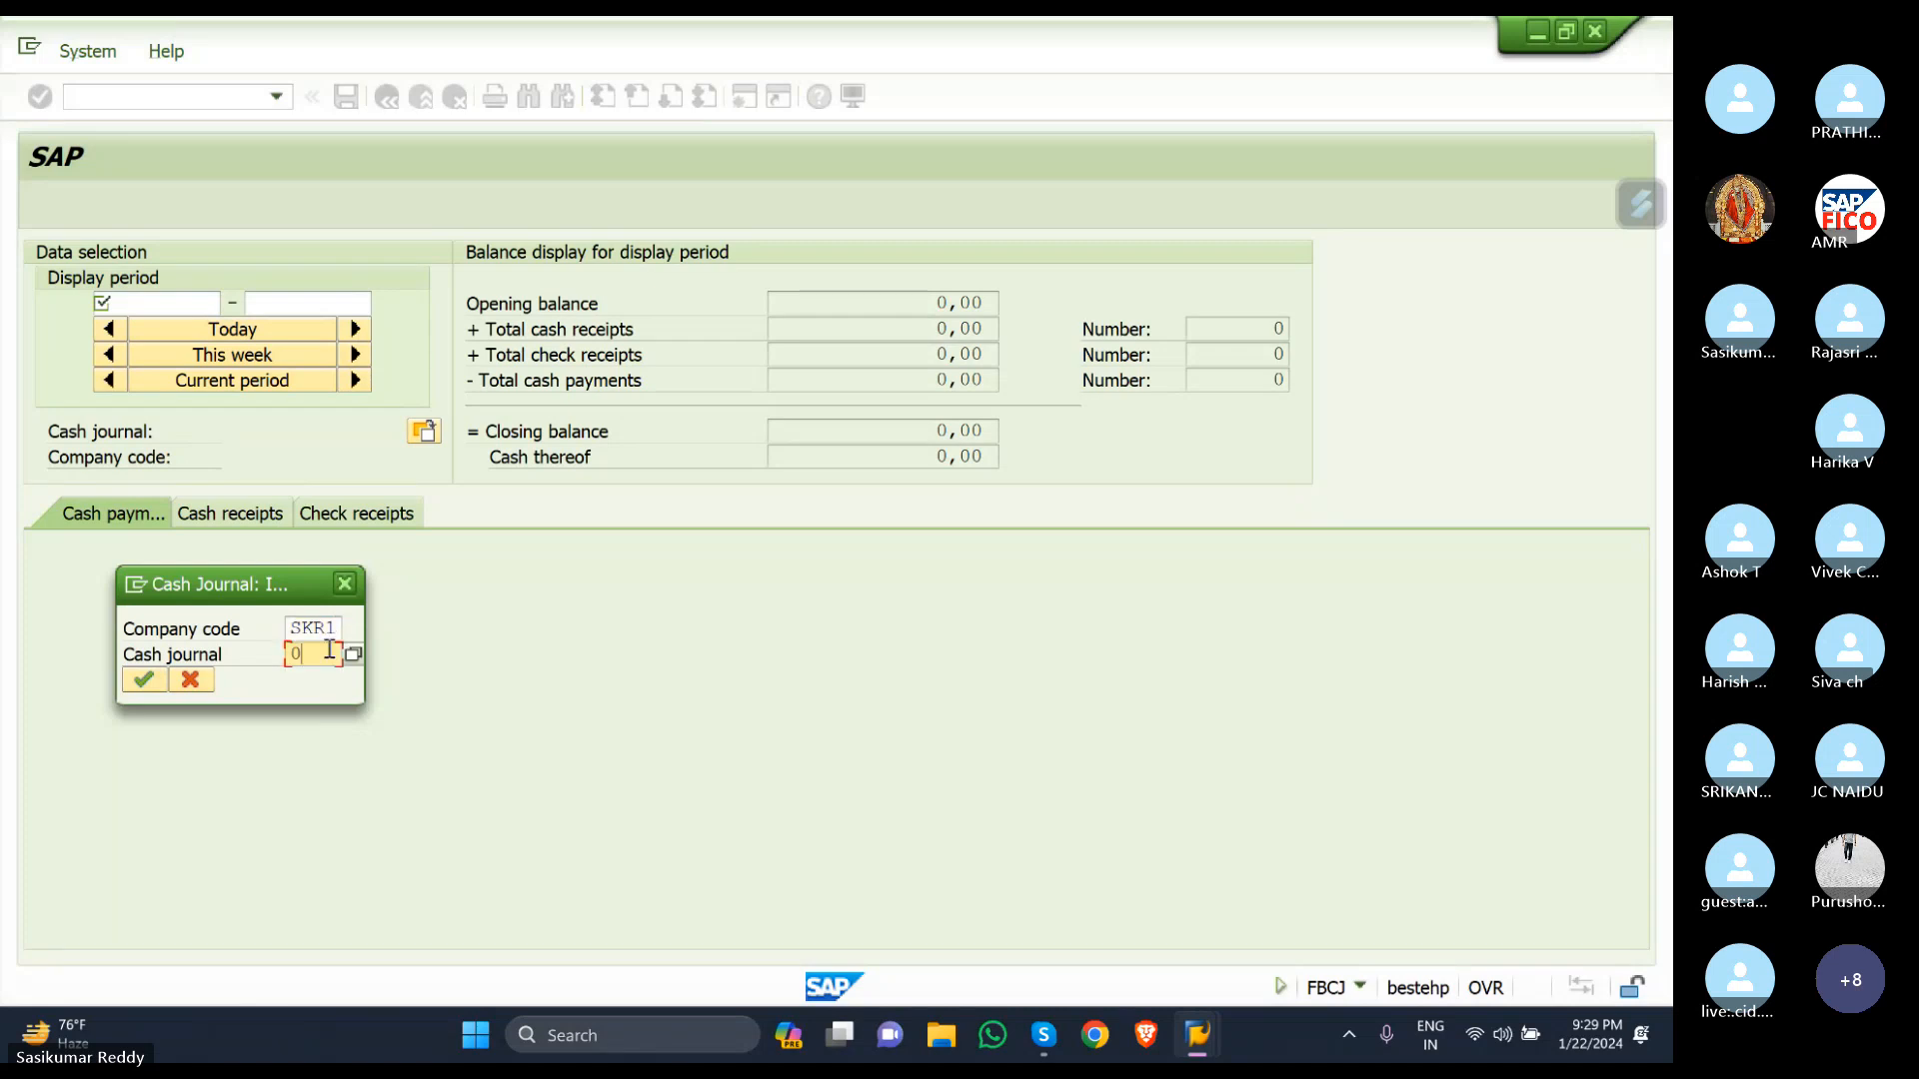
{"action": "type", "text": "0101"}
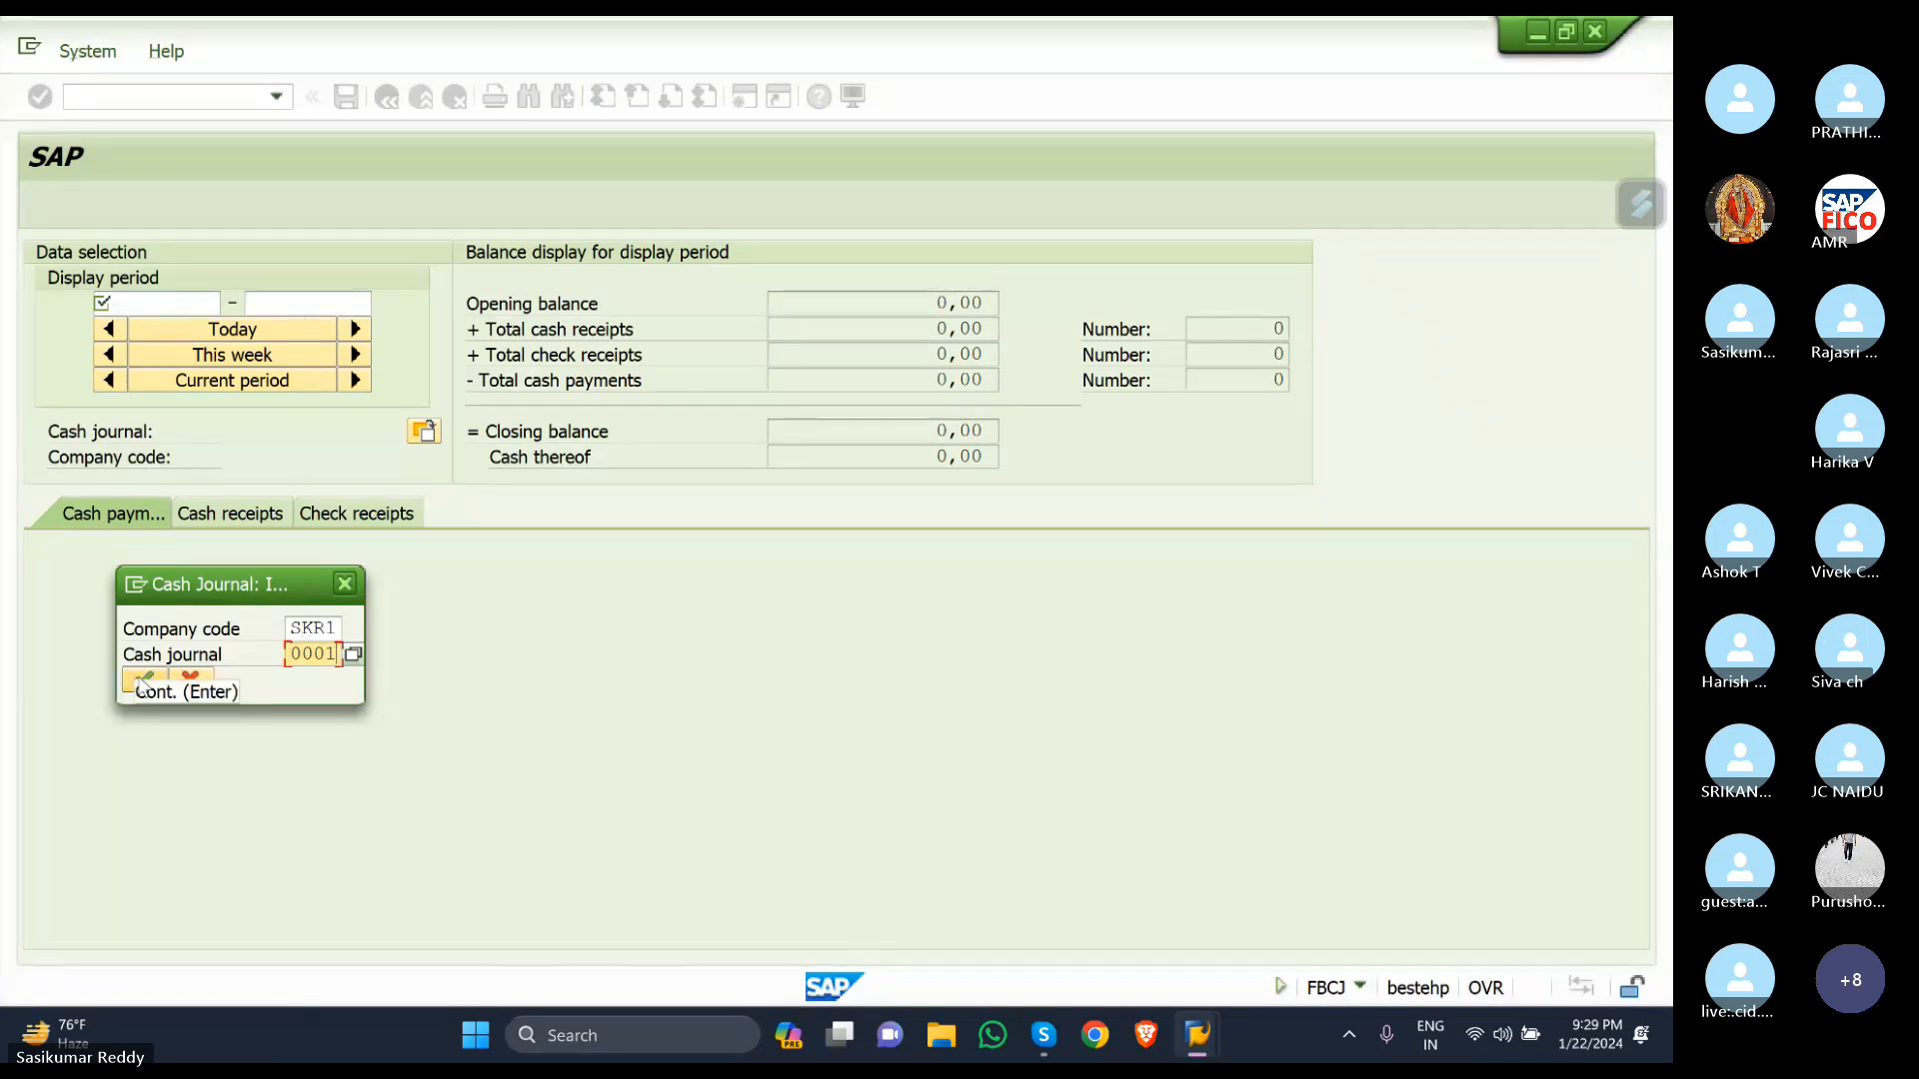
{"action": "left_click", "coordinate": [313, 630]}
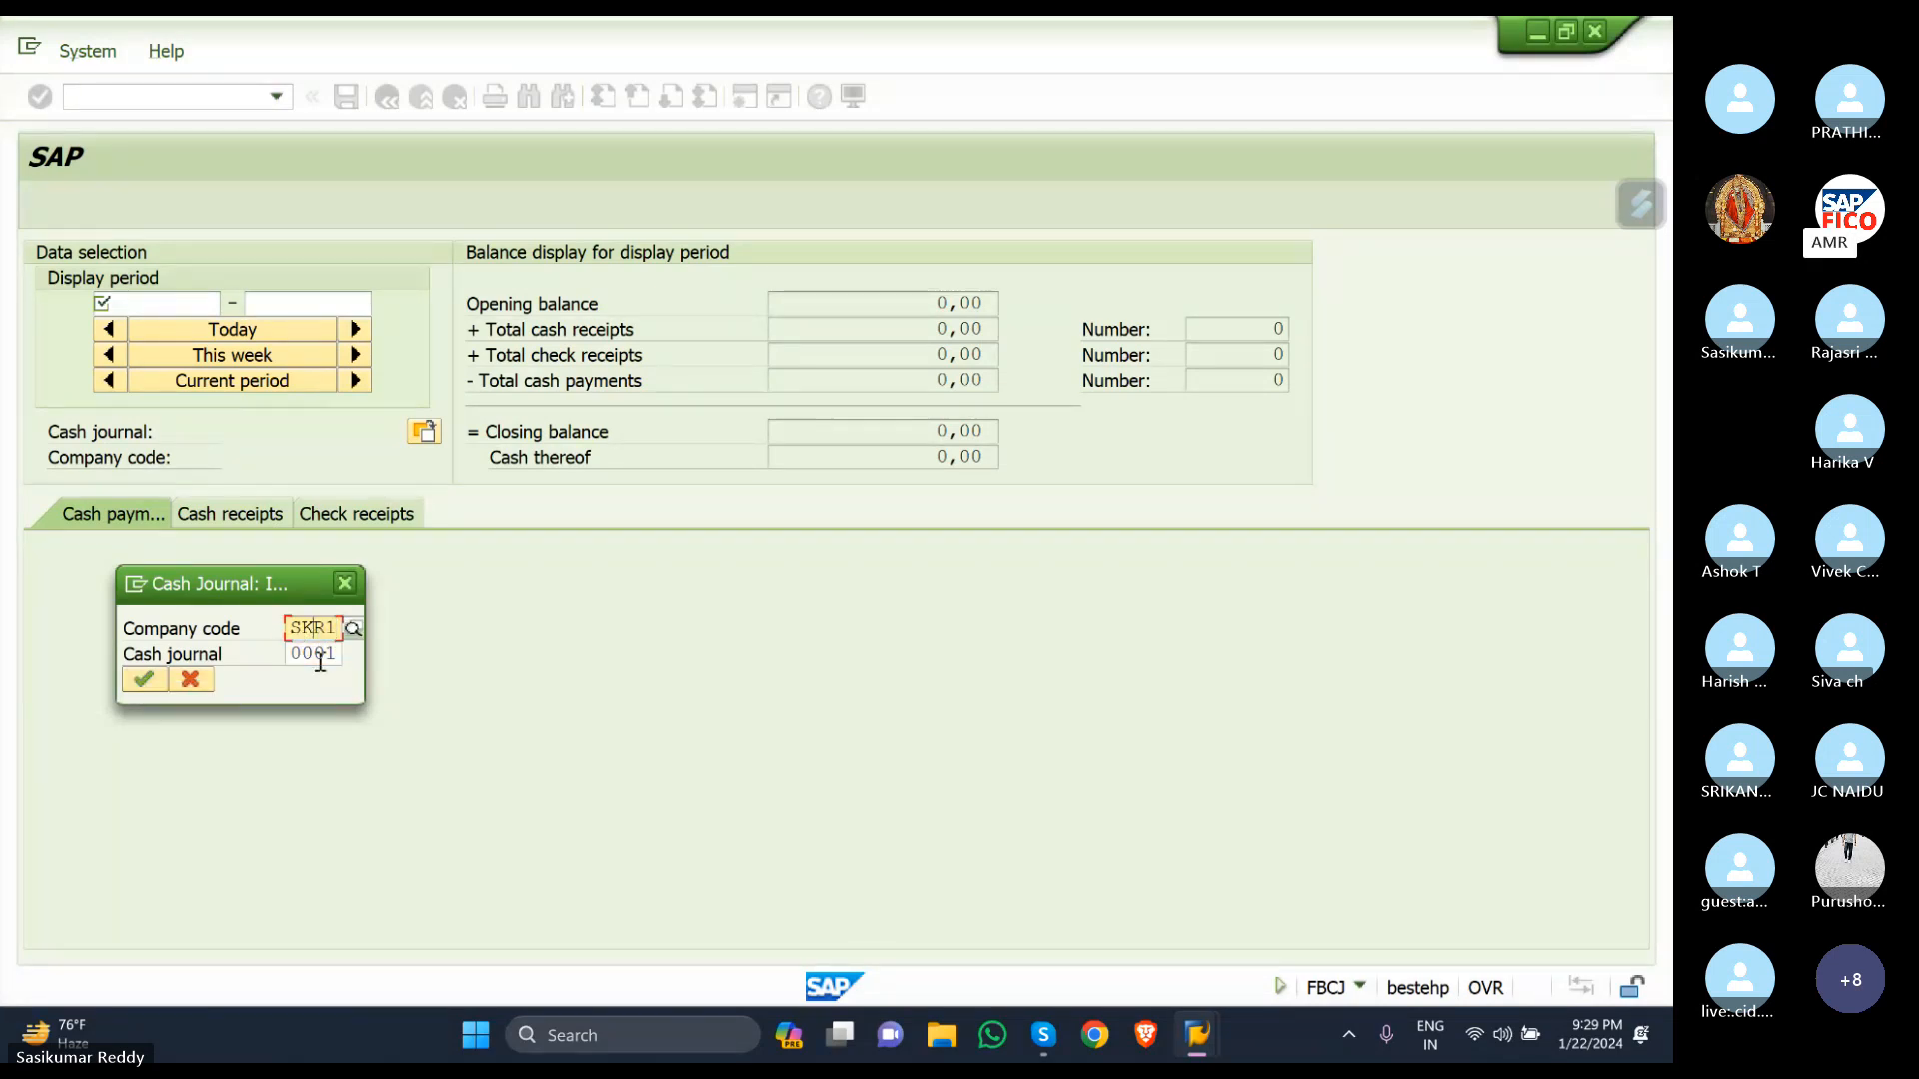
{"action": "left_click", "coordinate": [144, 680]}
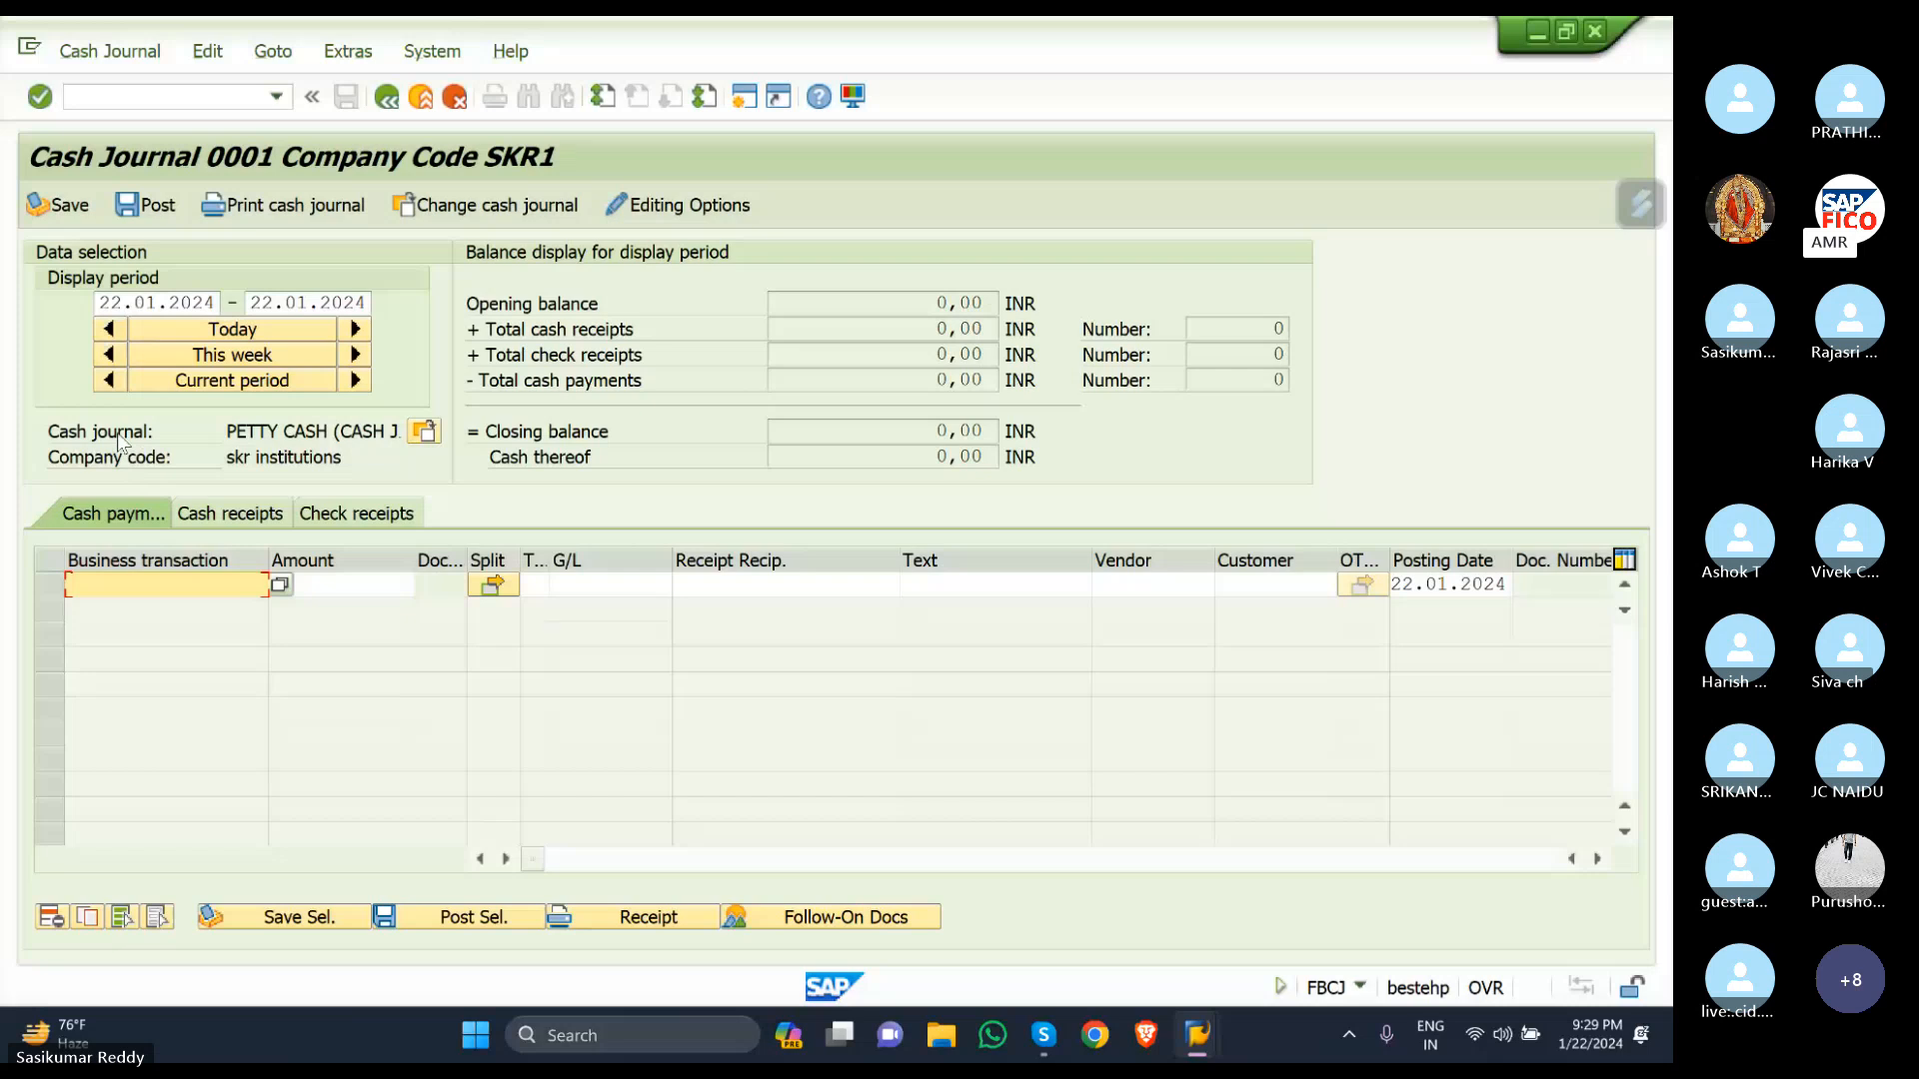
Review the company code and cash journal selection, keep it as is, and display today's period.
{"action": "left_click", "coordinate": [426, 433]}
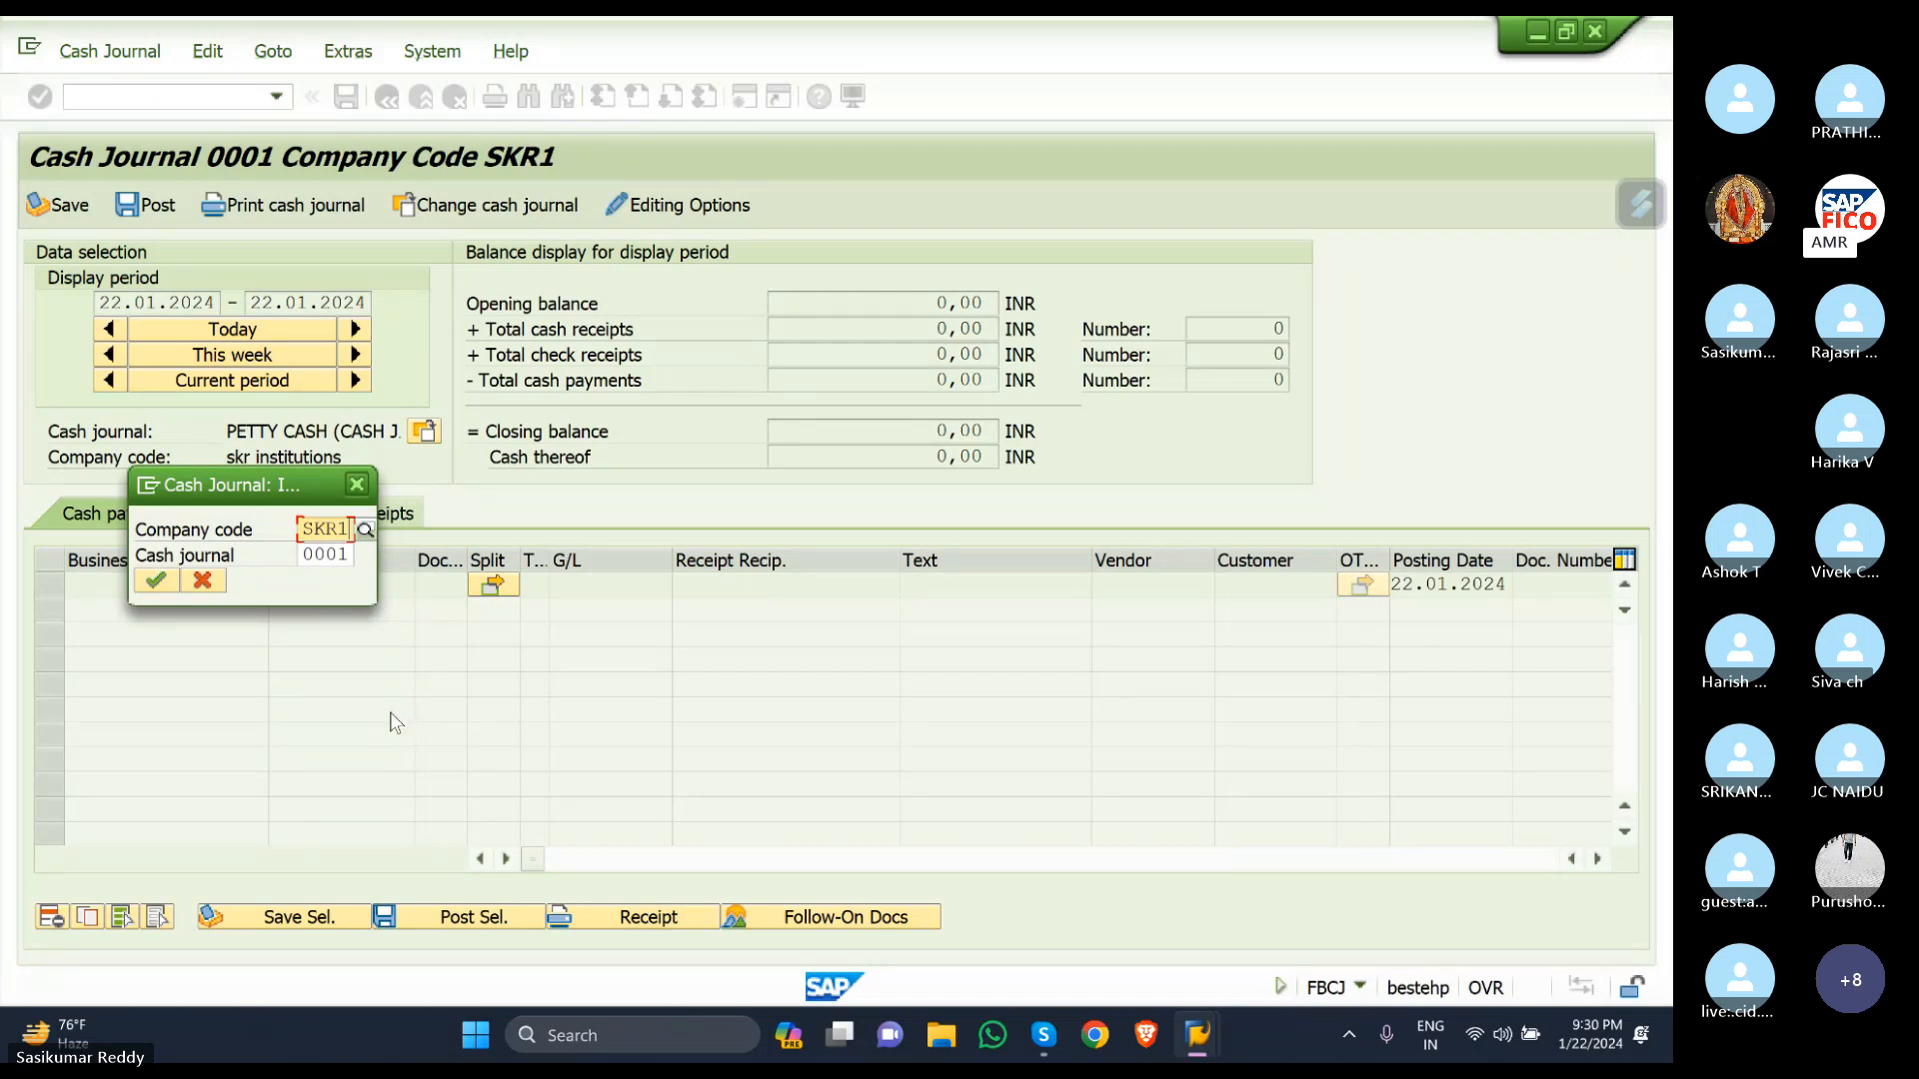
{"action": "left_click", "coordinate": [156, 581]}
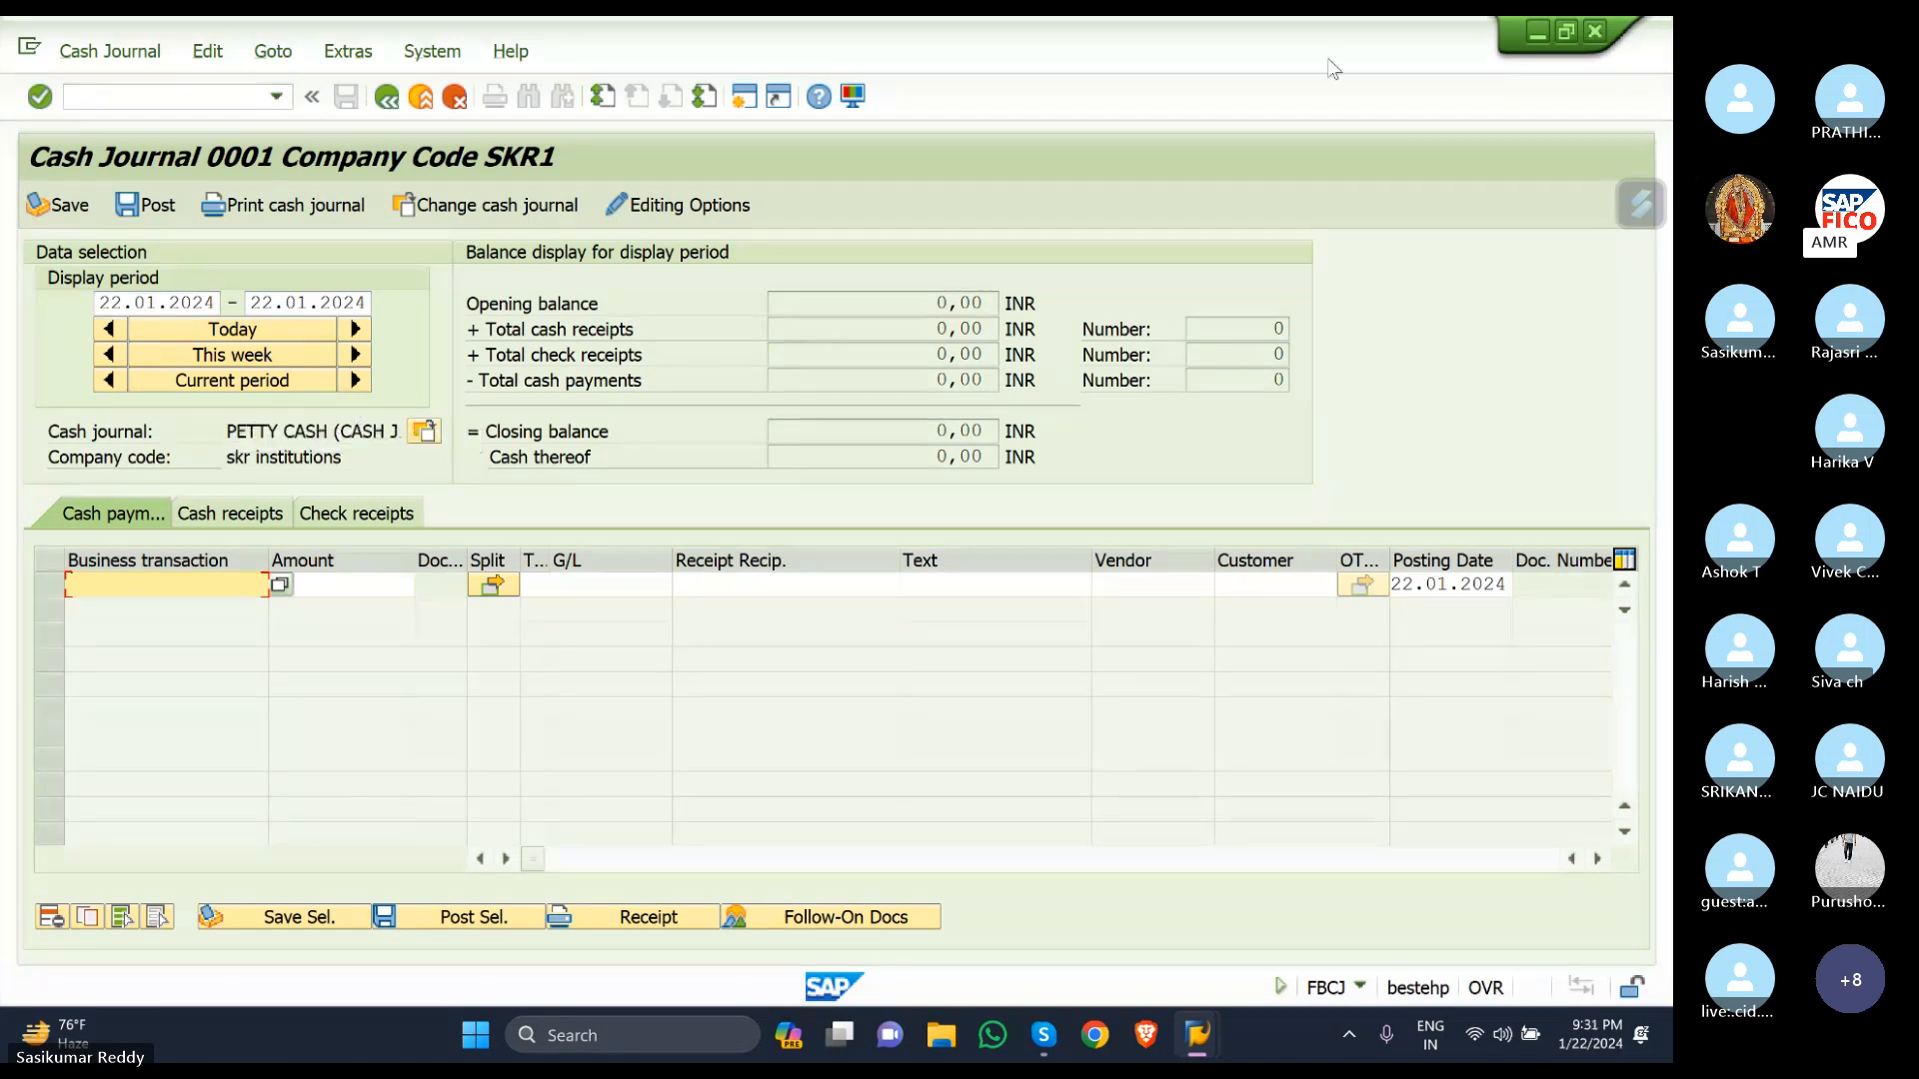
{"action": "left_click", "coordinate": [1515, 208]}
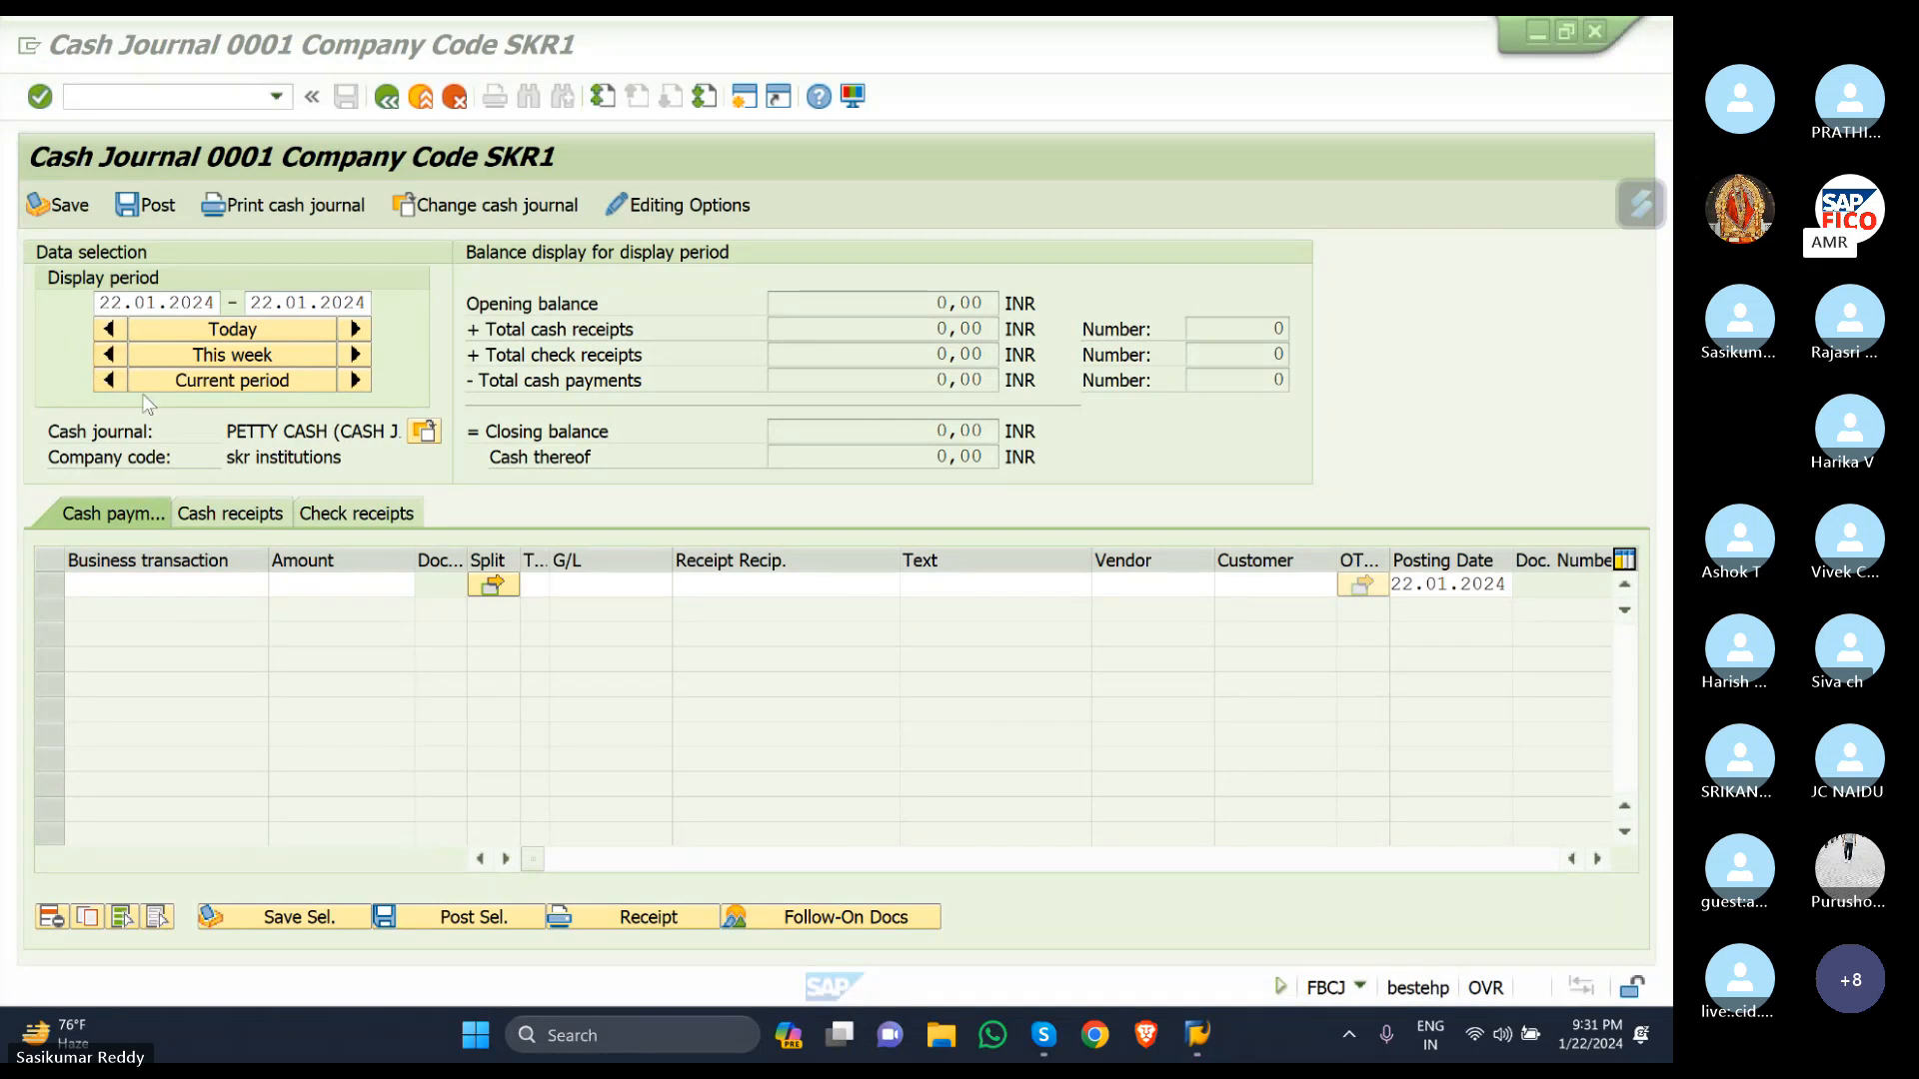
{"action": "left_click", "coordinate": [237, 328]}
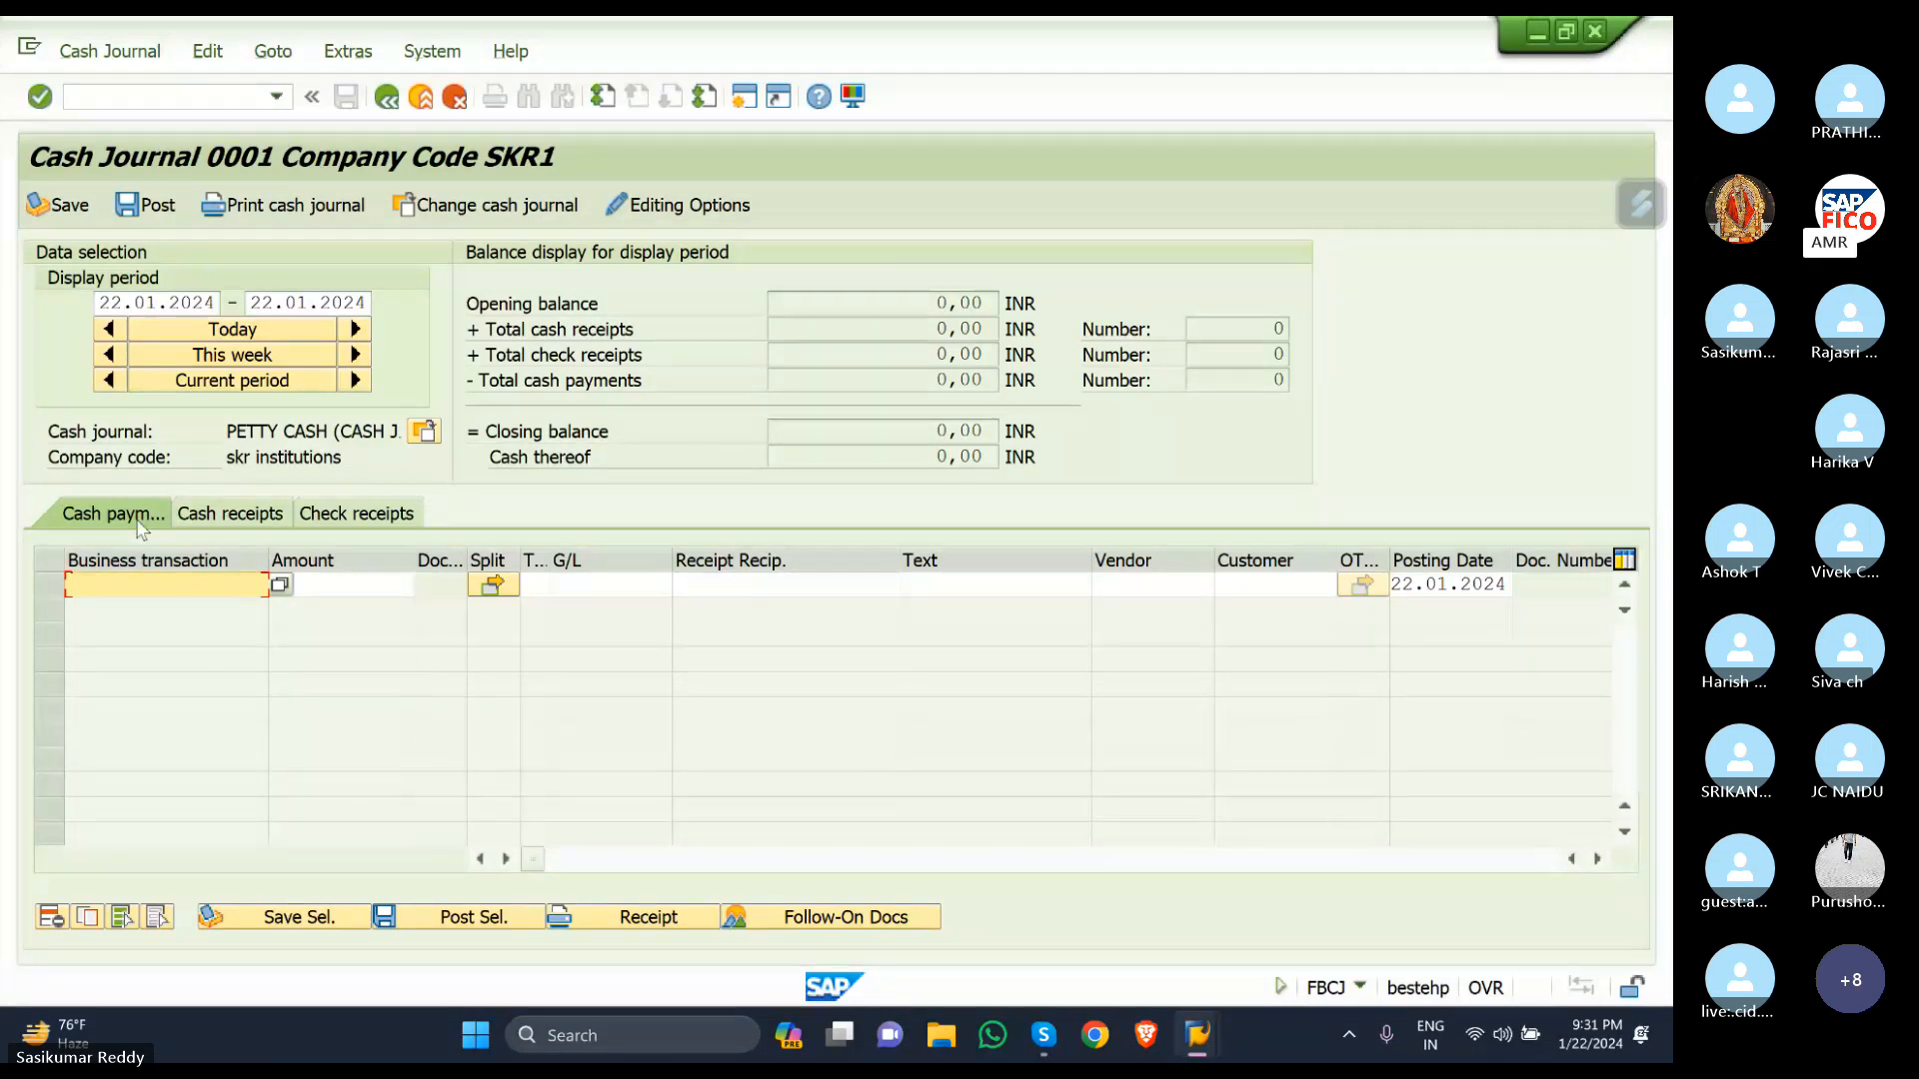
Start a cash receipt entry and pick the business transaction CASH TRANSFER FROM BANK from the SKR1 transaction list.
{"action": "left_click", "coordinate": [248, 514]}
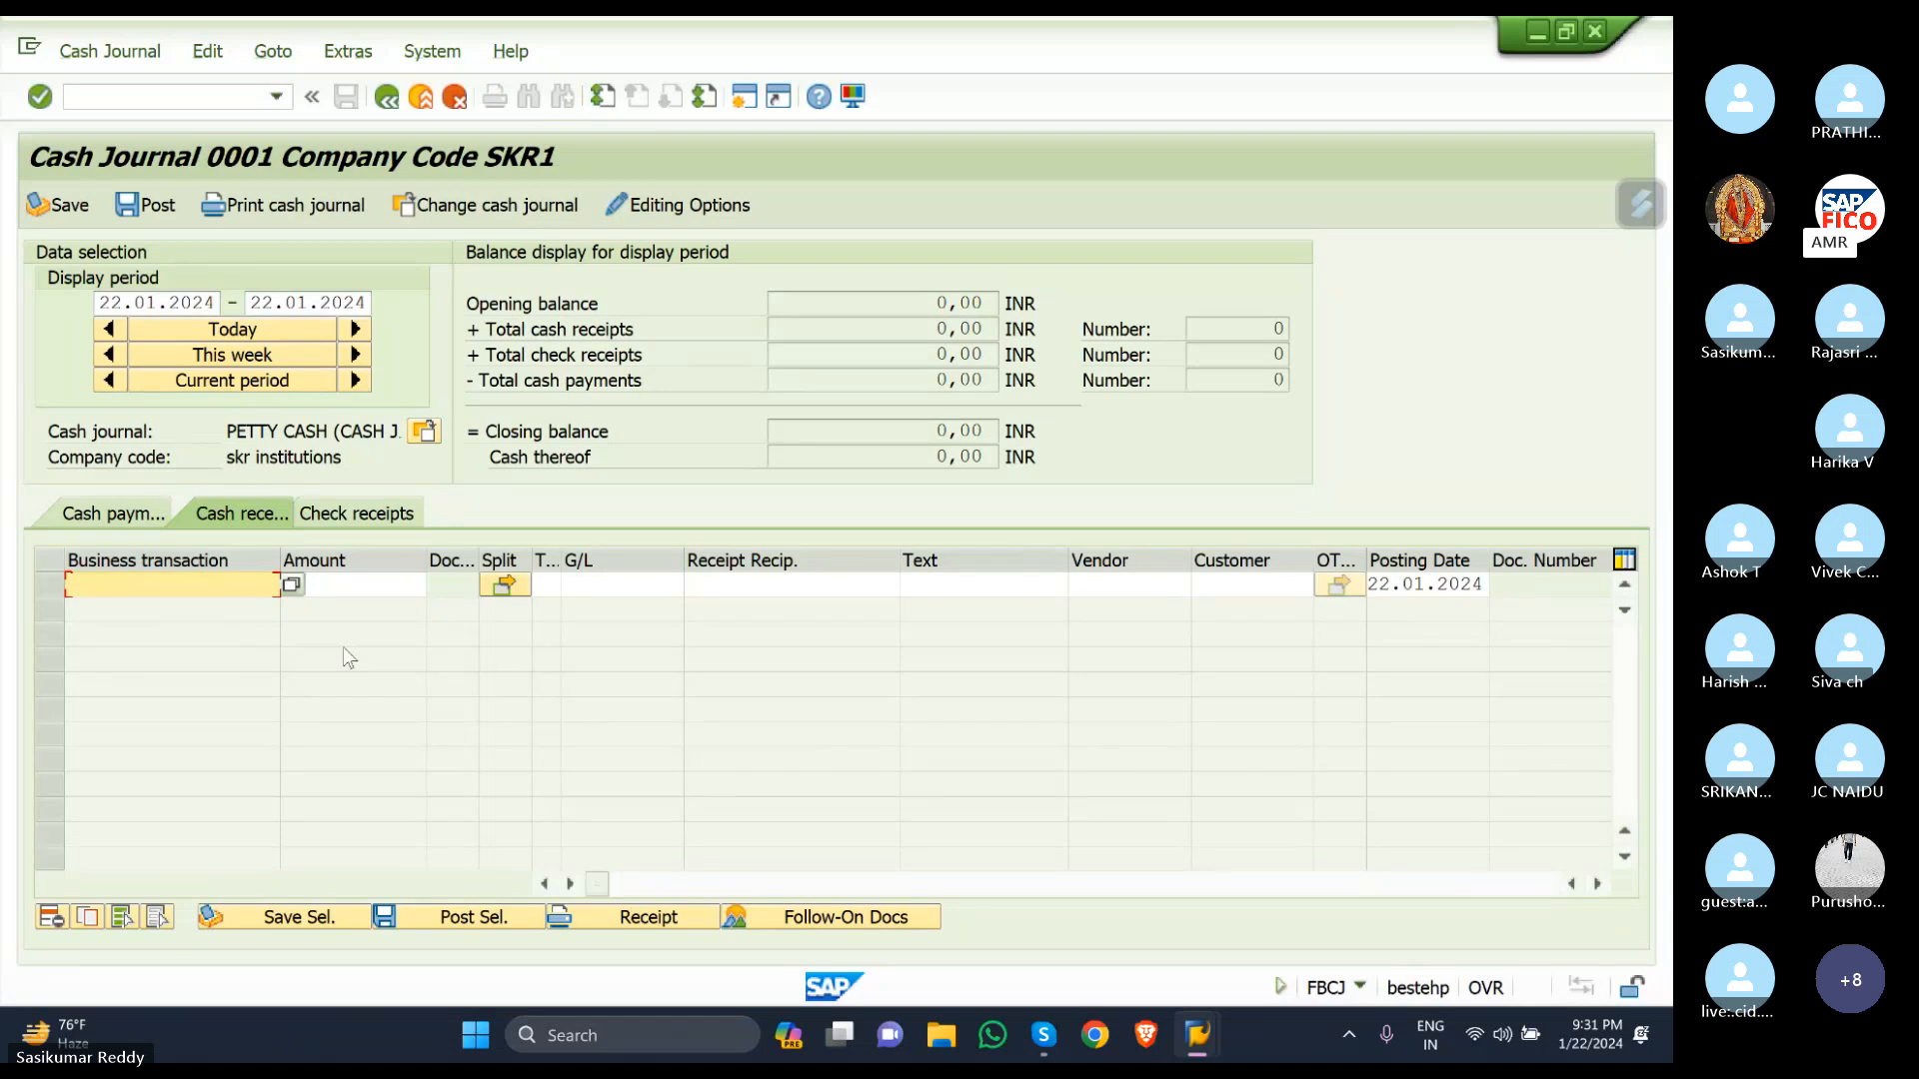
{"action": "left_click", "coordinate": [304, 592]}
{"action": "key", "text": "F4"}
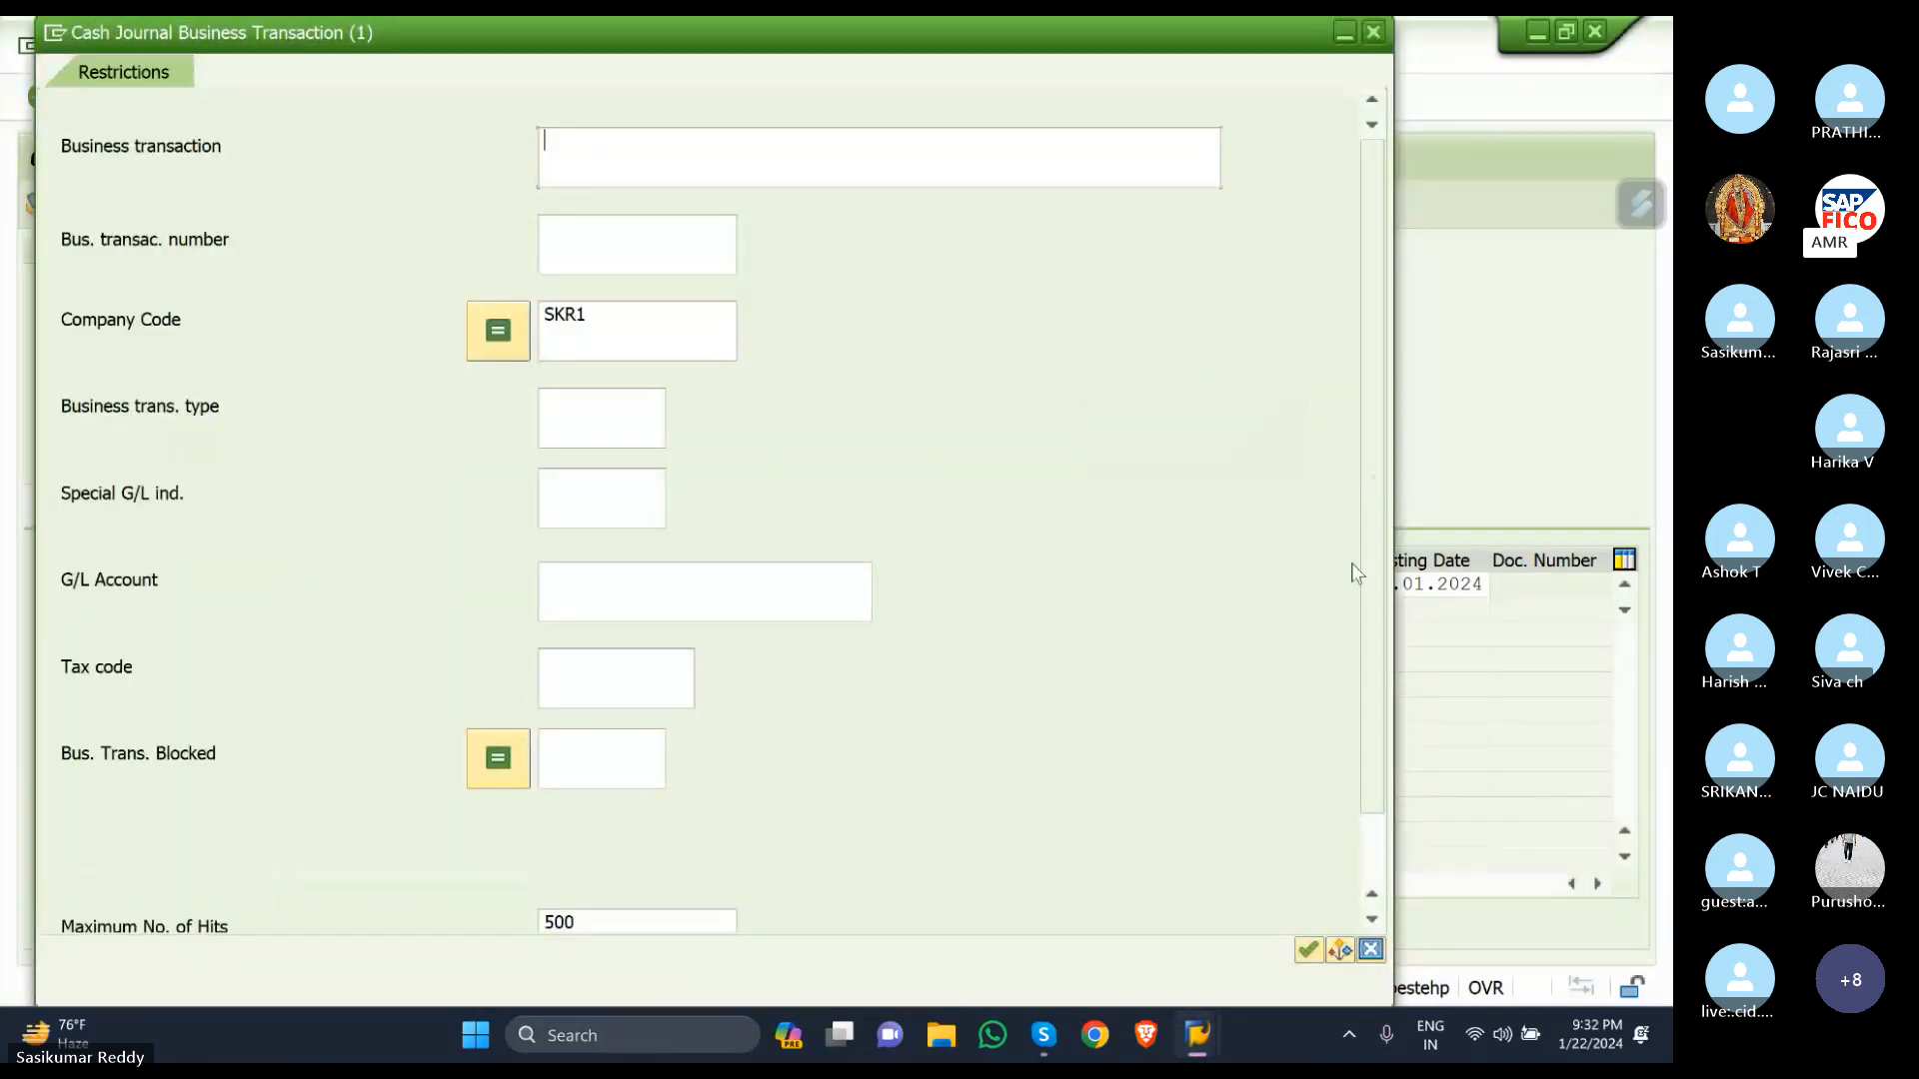
{"action": "left_click", "coordinate": [1308, 950]}
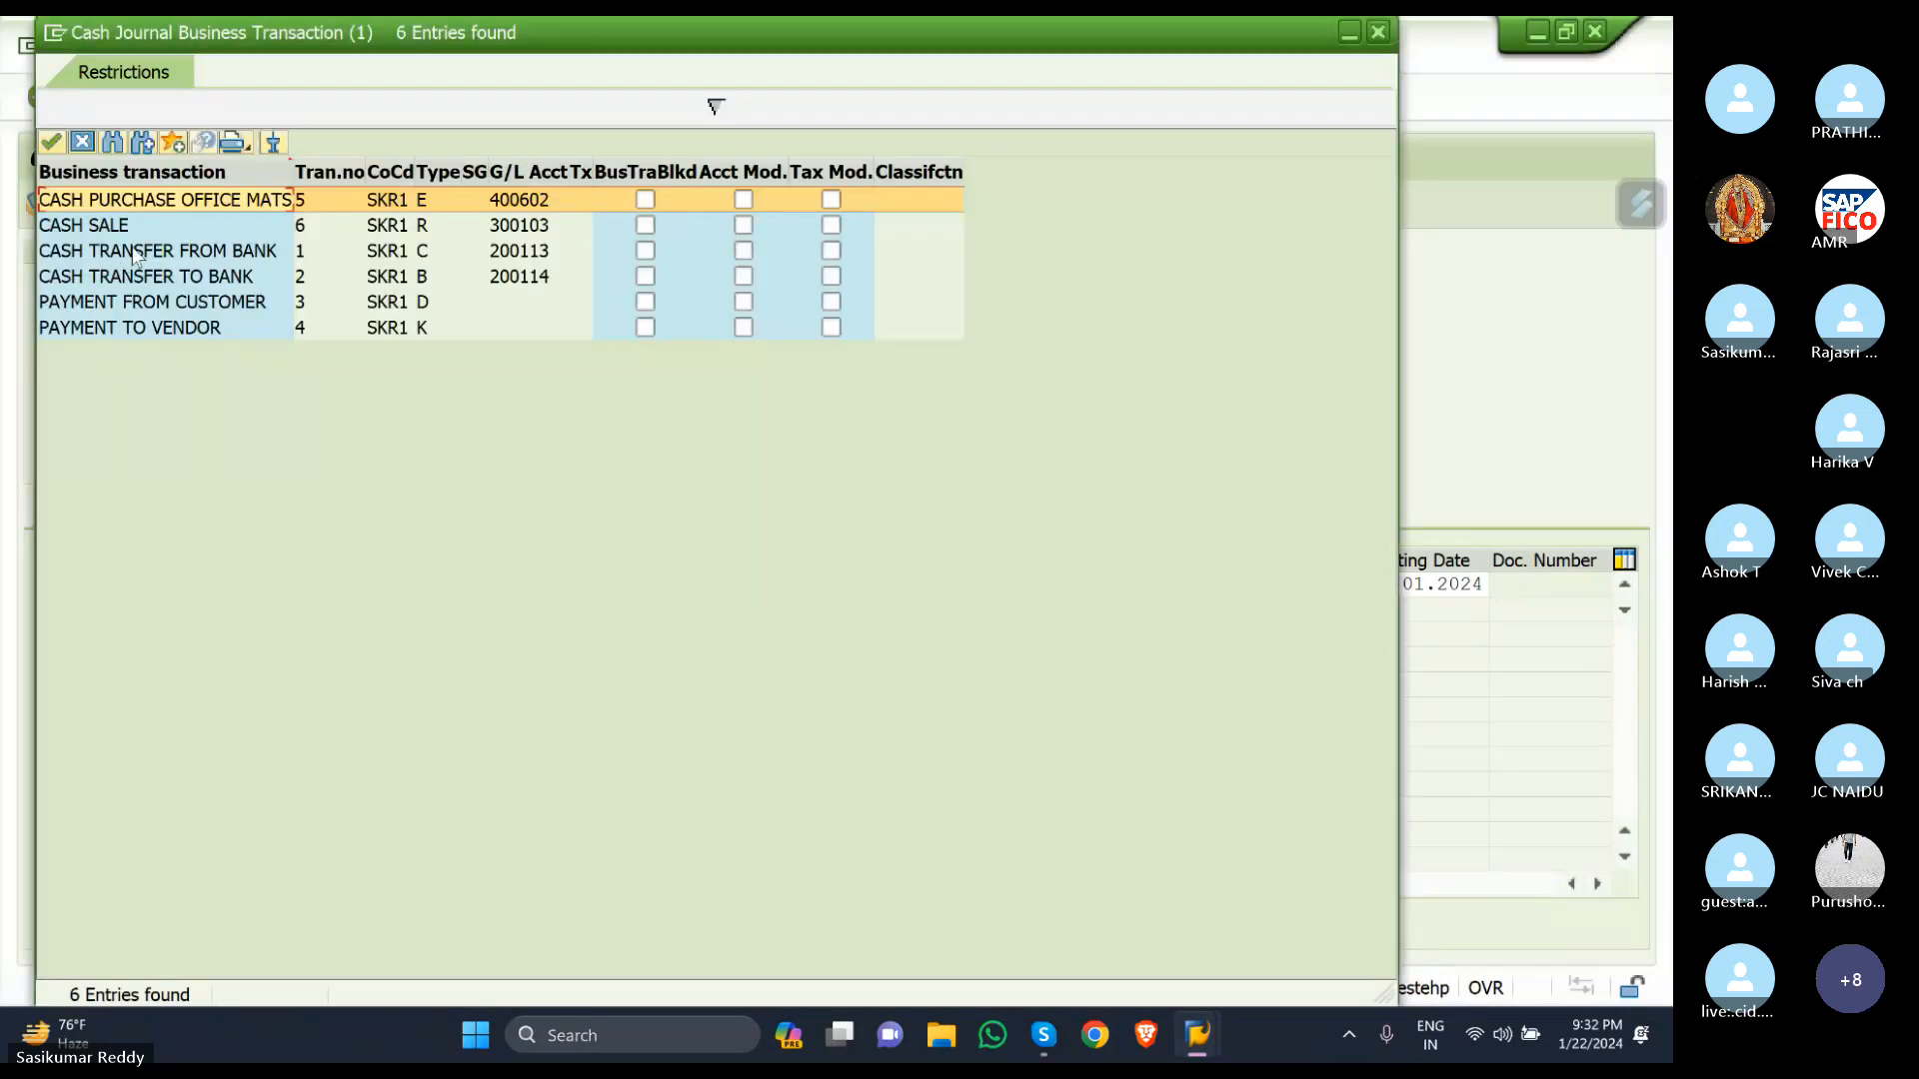
{"action": "left_click", "coordinate": [135, 251]}
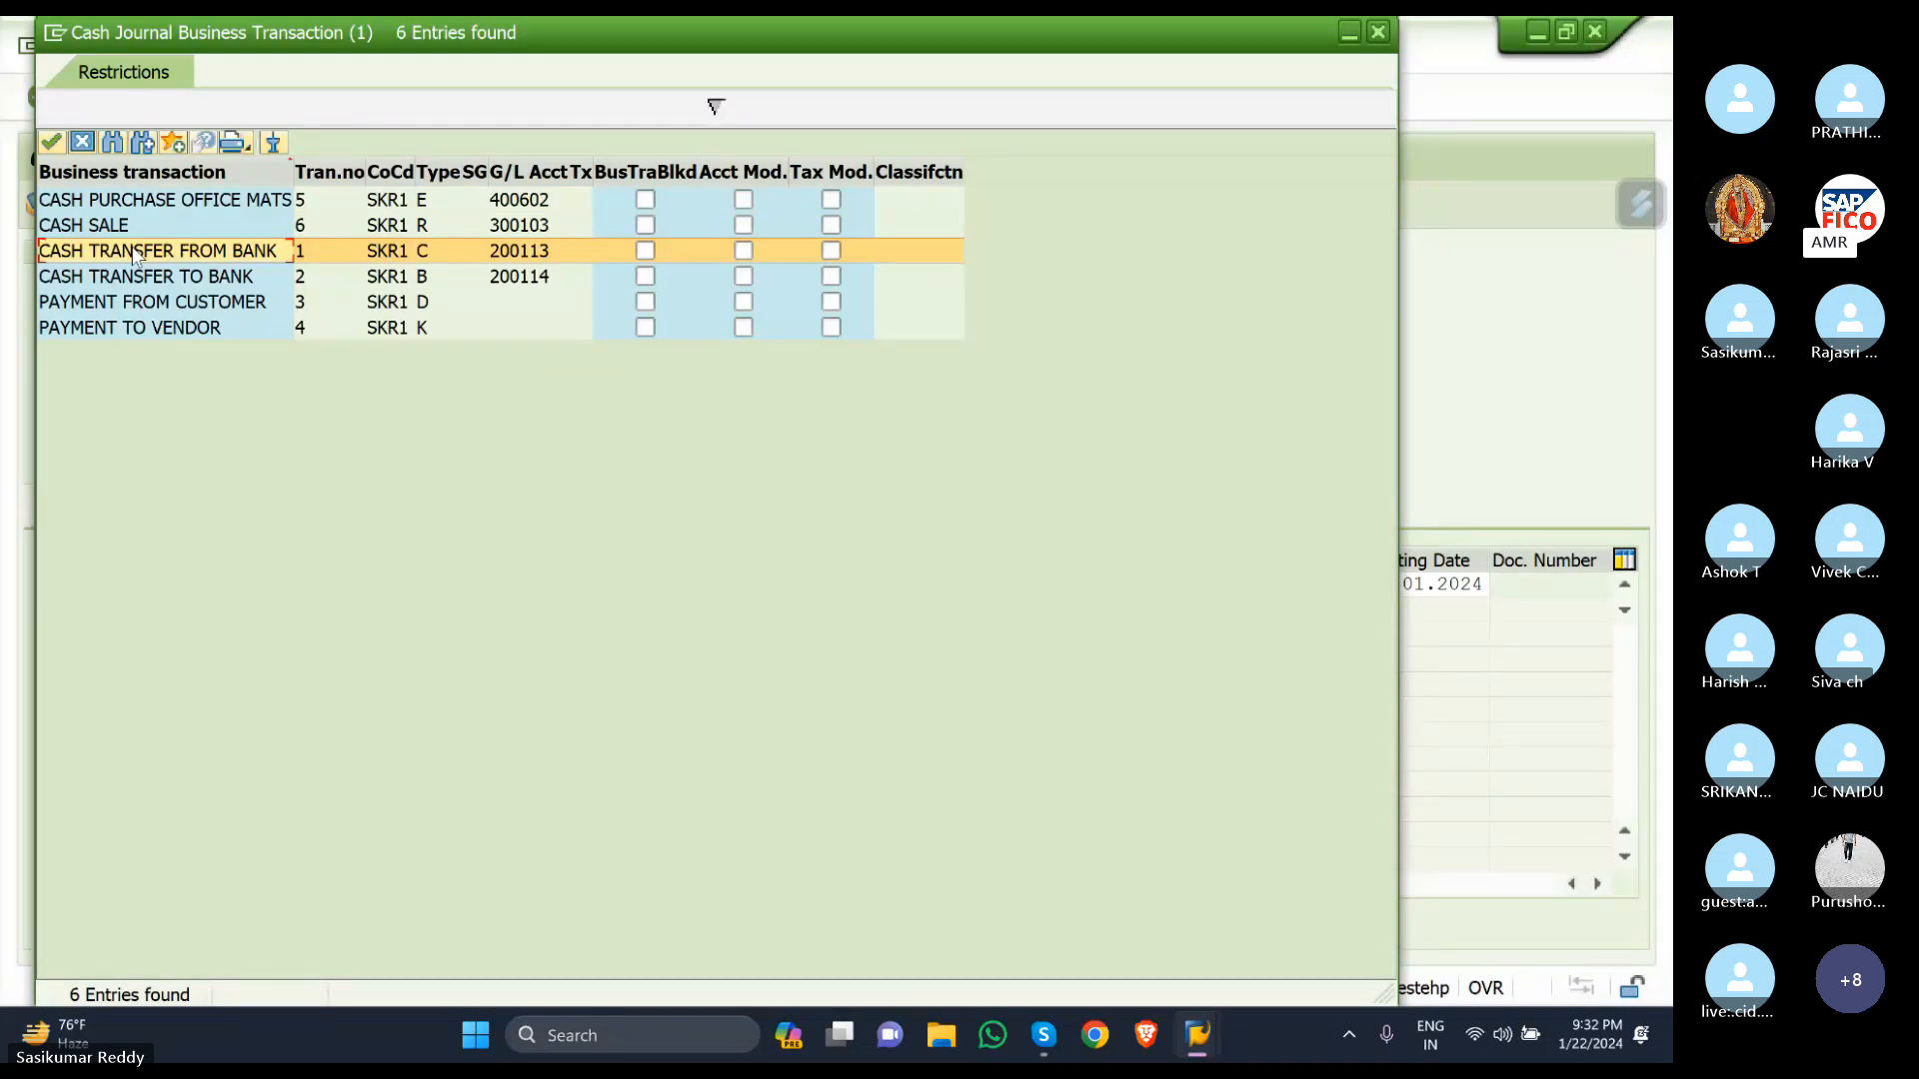
{"action": "double_click", "coordinate": [135, 251]}
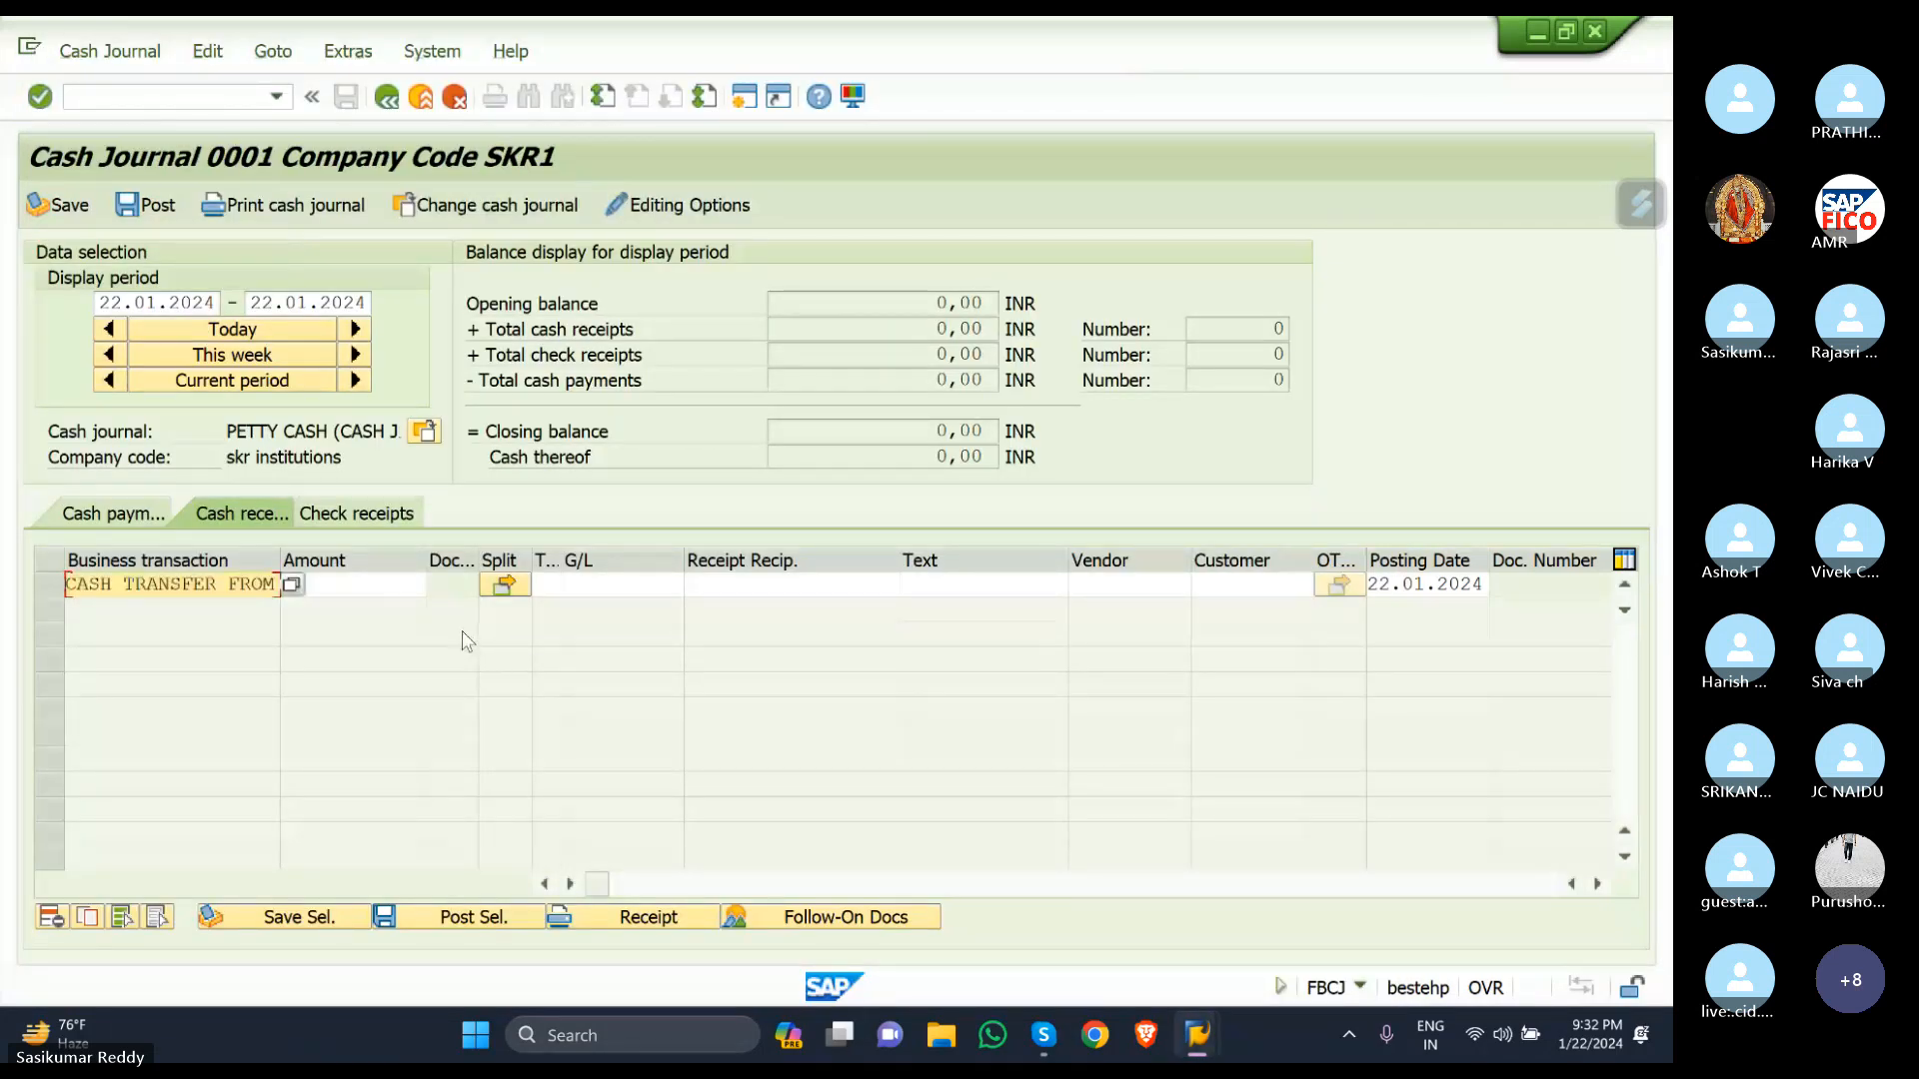
Set the bank transfer receipt's amount to 10000, post that line and acknowledge the information message.
{"action": "left_click", "coordinate": [397, 576]}
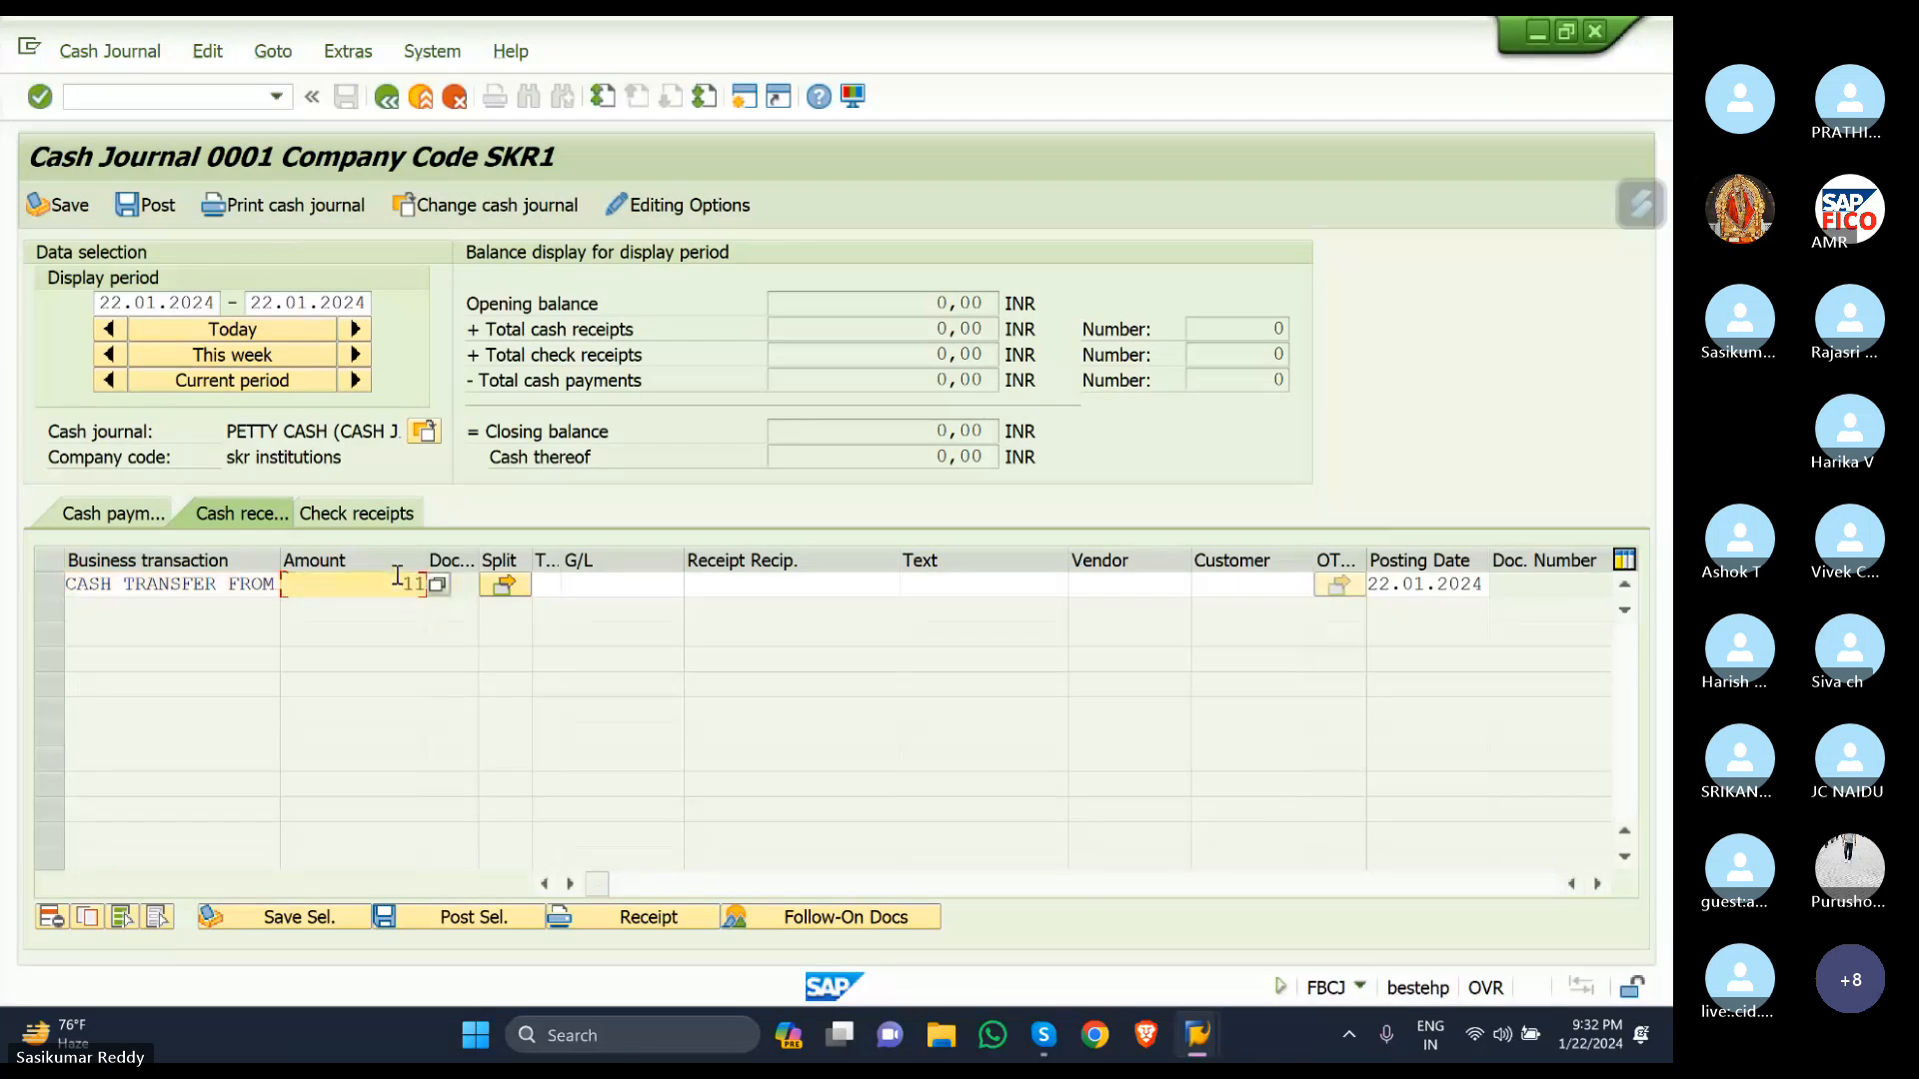
{"action": "type", "text": "10000"}
{"action": "left_click", "coordinate": [44, 586]}
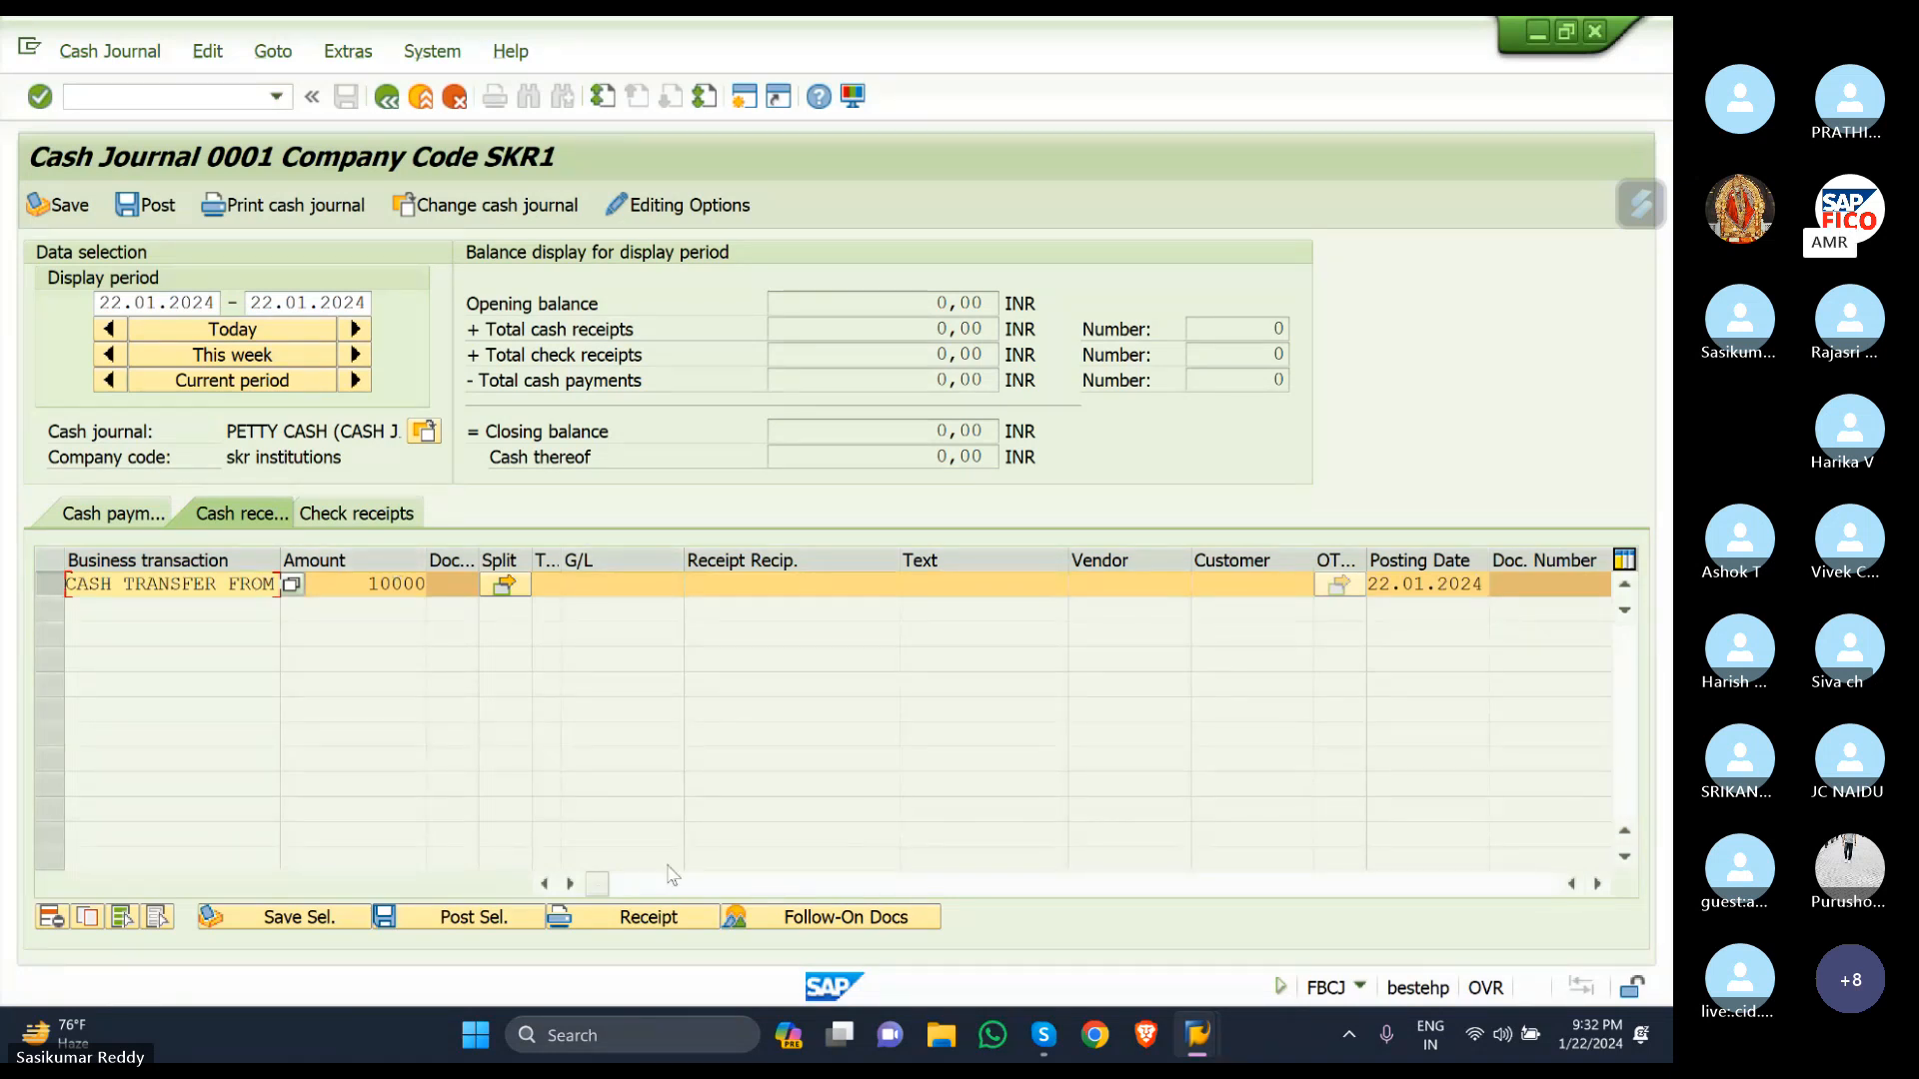
{"action": "left_click", "coordinate": [472, 918]}
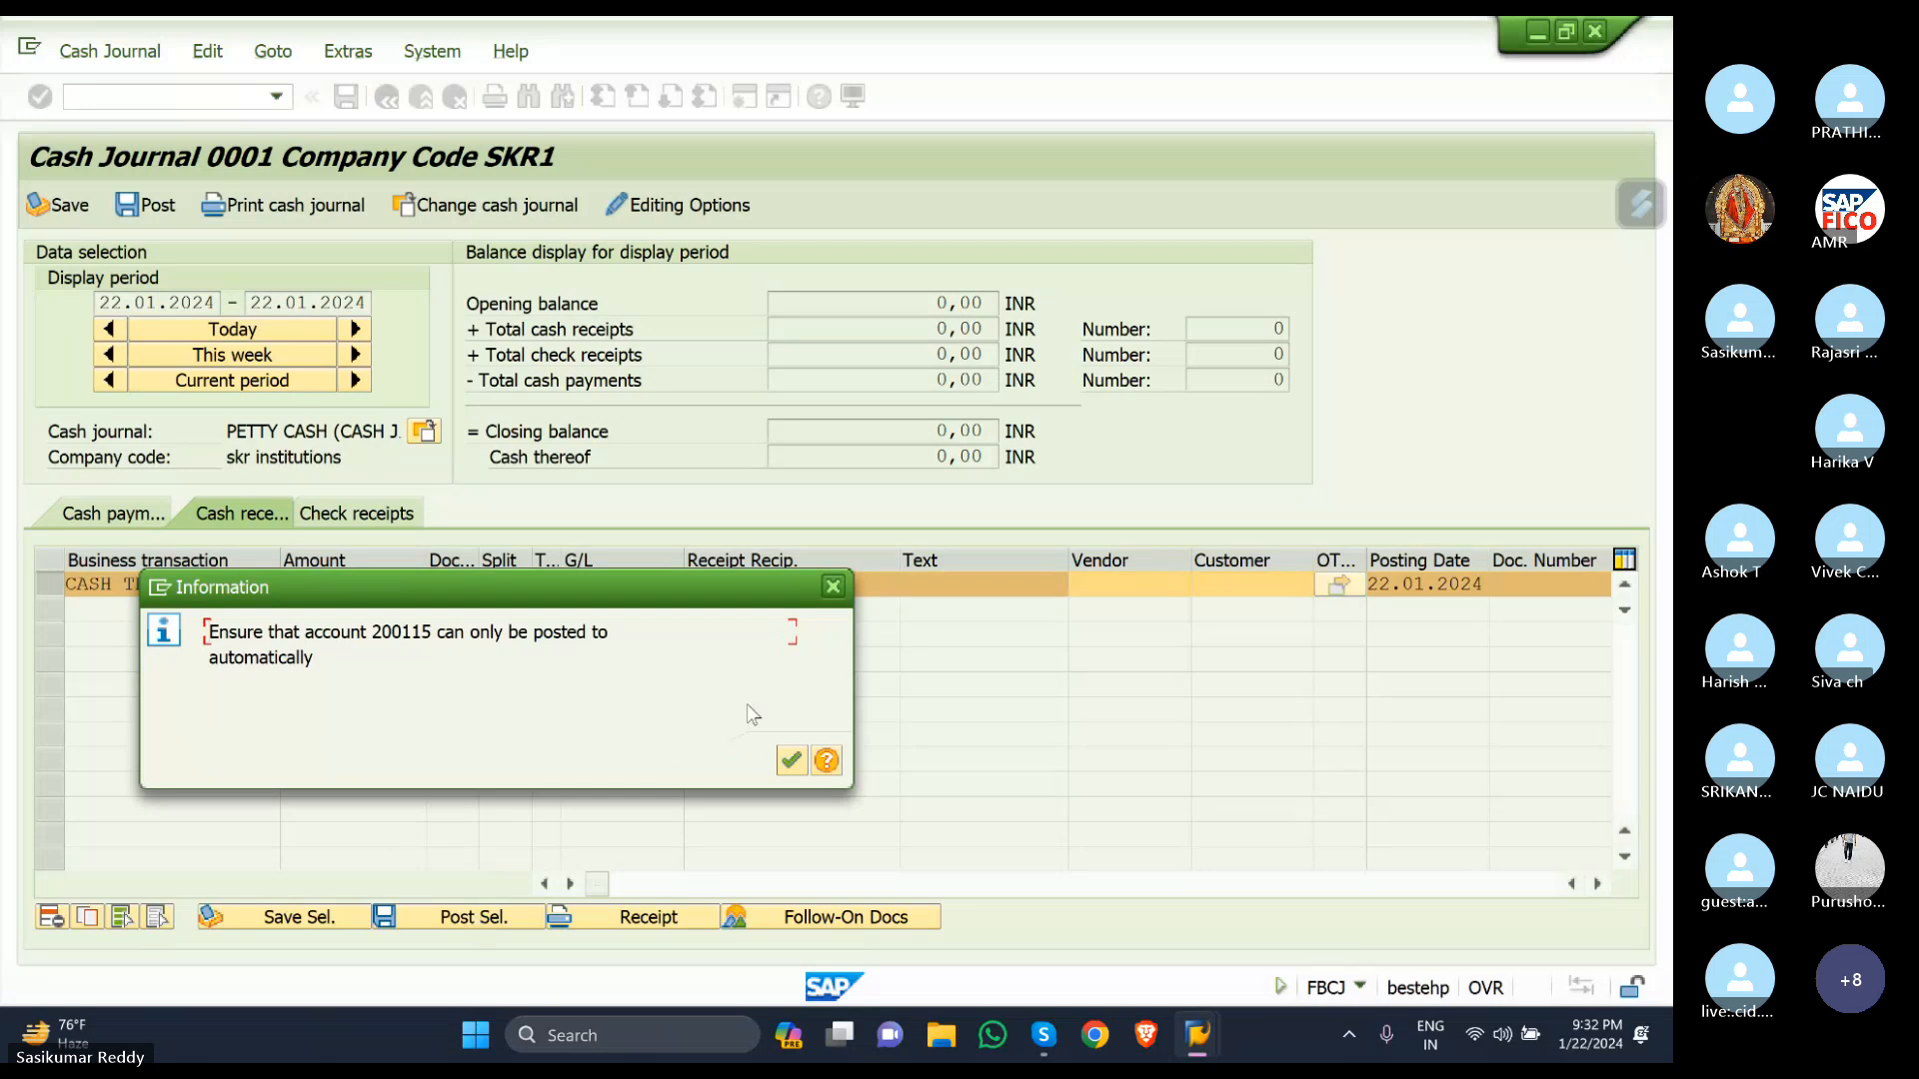
{"action": "left_click", "coordinate": [793, 762]}
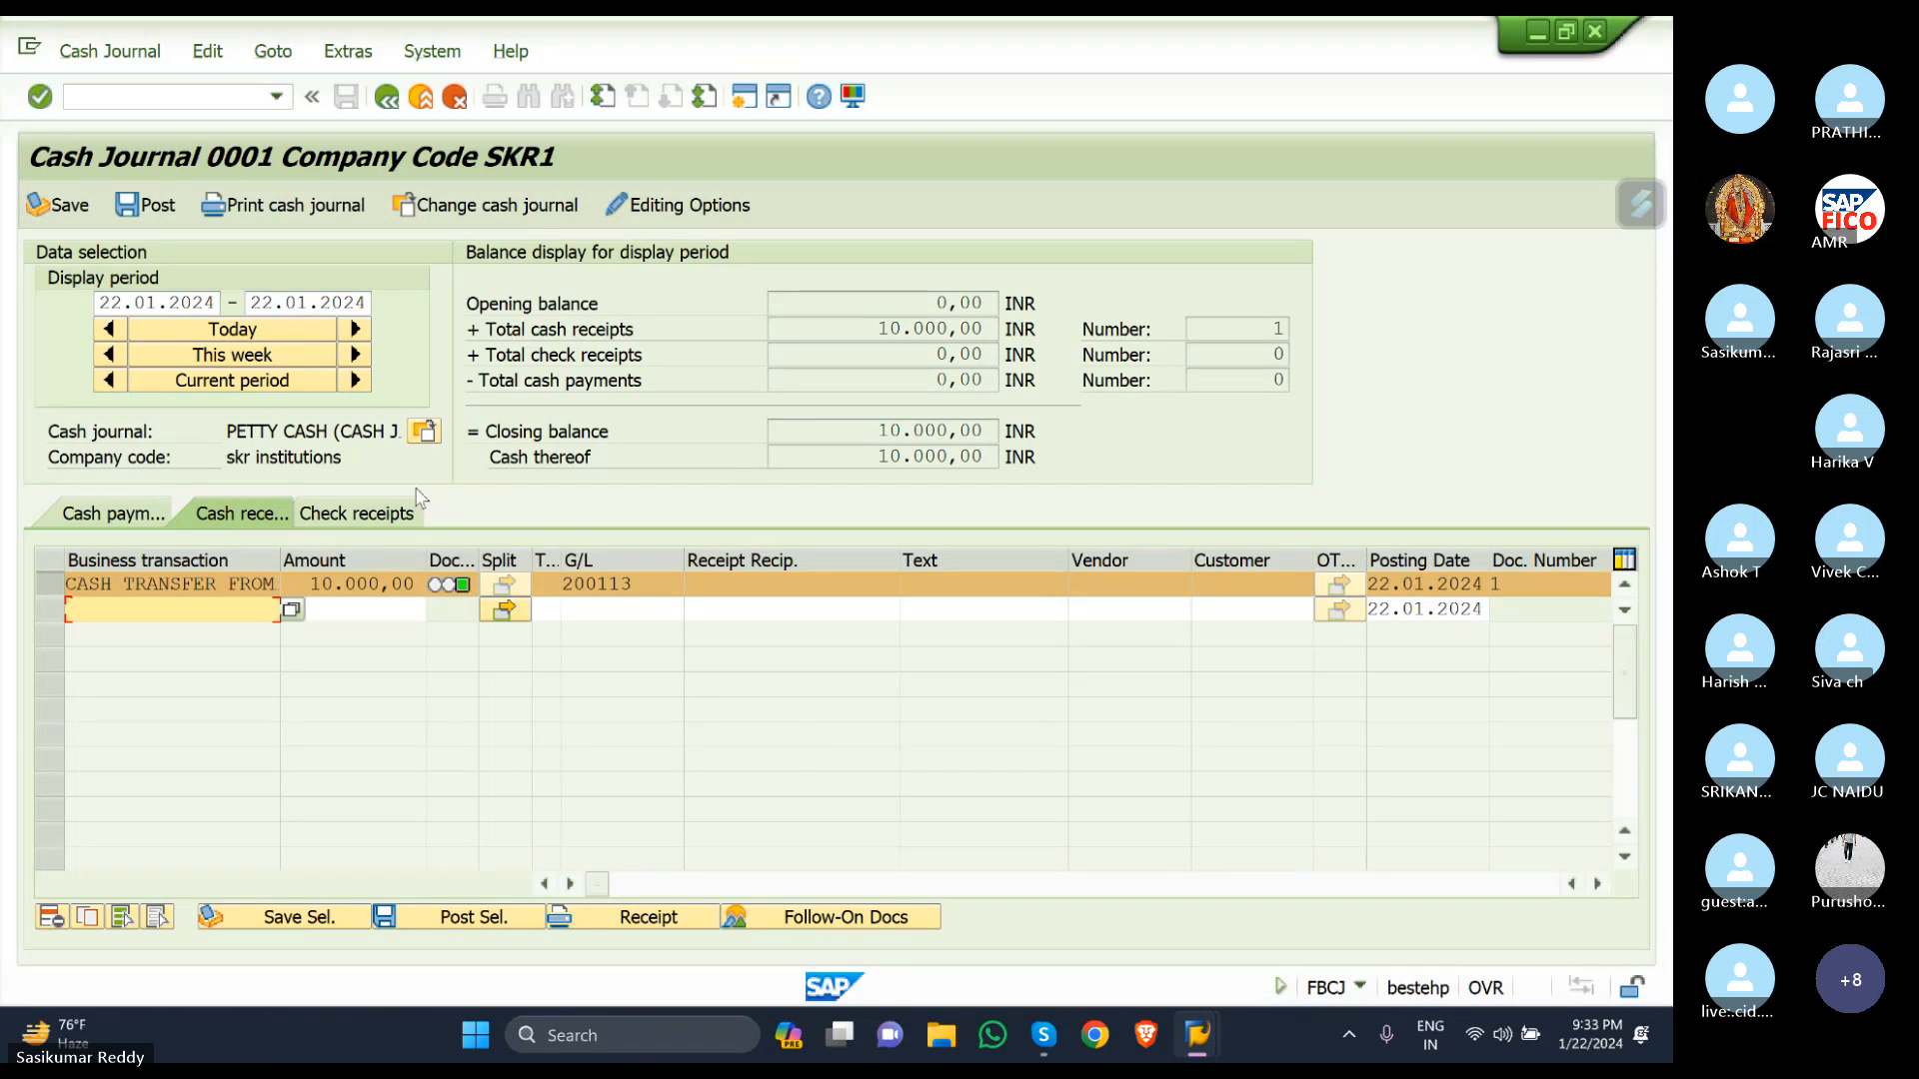
Pick the business transaction PAYMENT FROM CUSTOMER for the second cash receipt line.
{"action": "mouse_move", "coordinate": [468, 590]}
{"action": "left_click", "coordinate": [292, 611]}
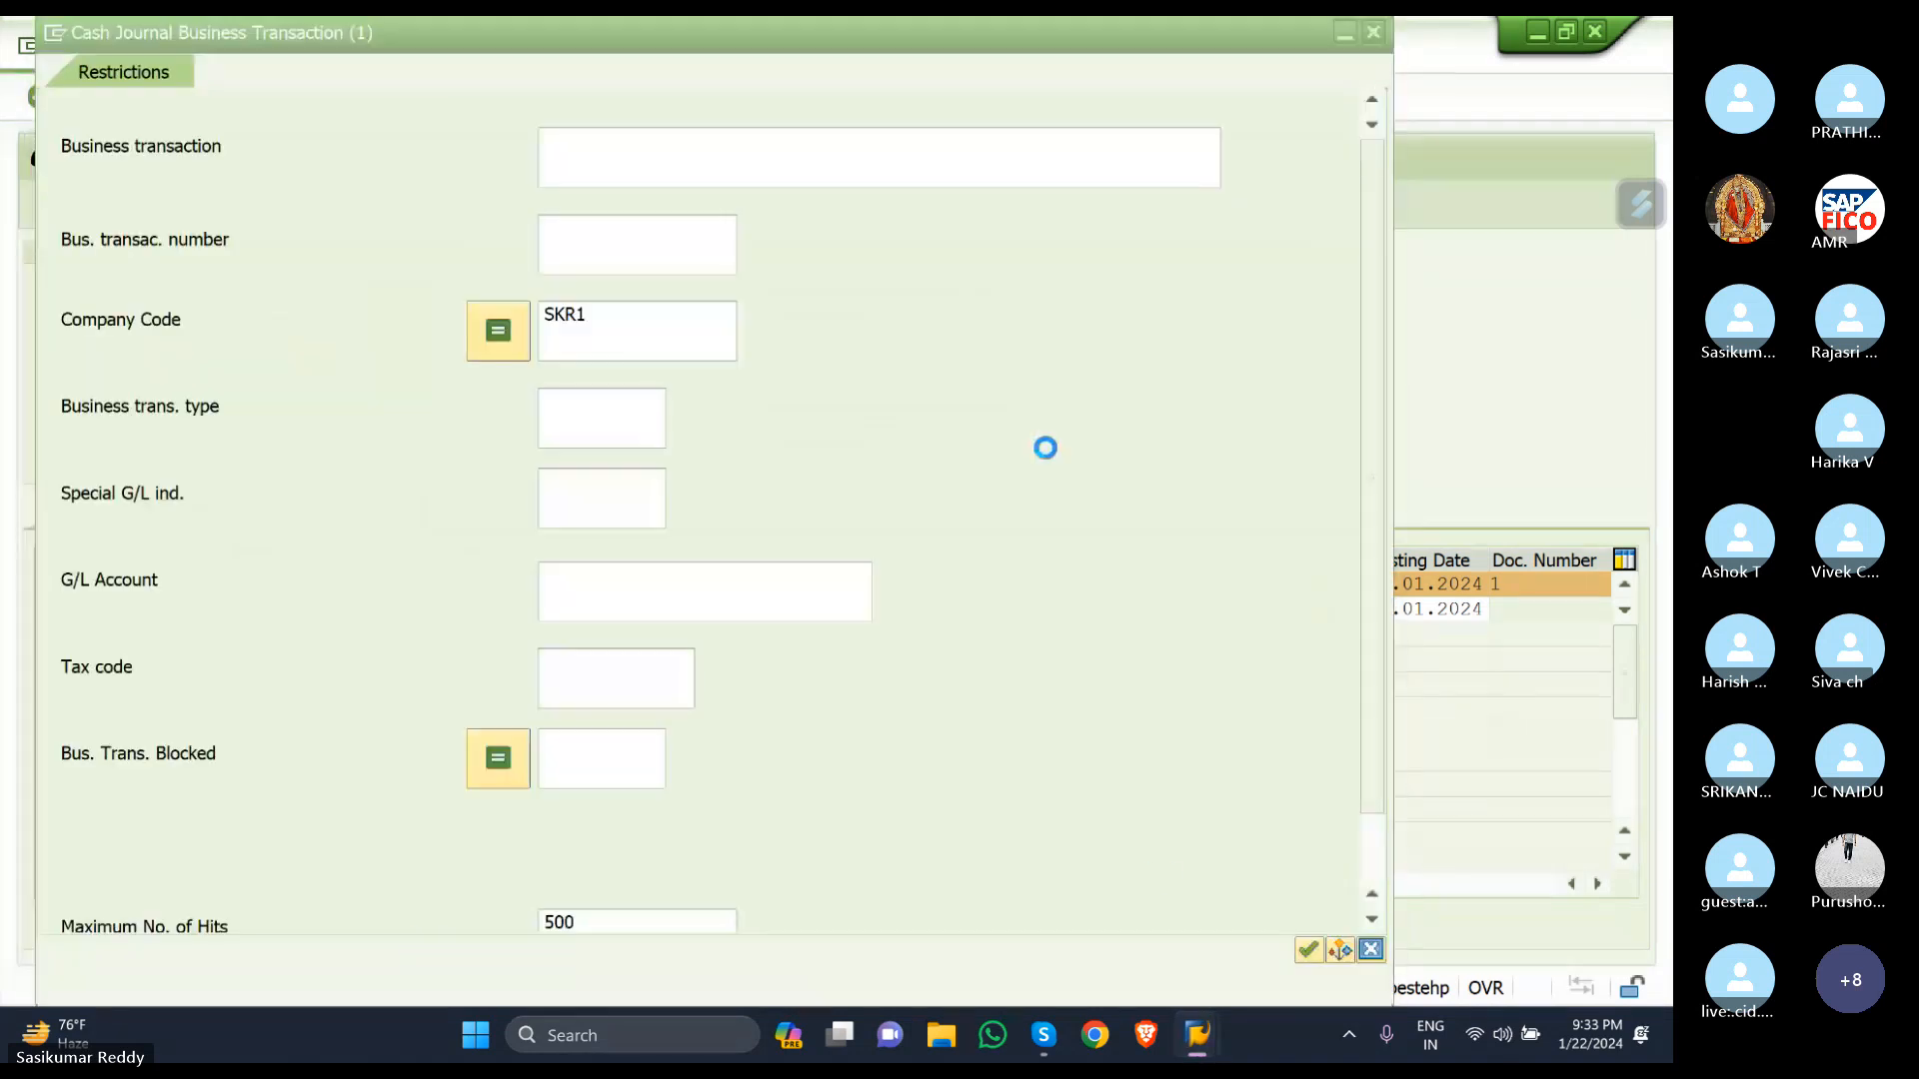
{"action": "left_click", "coordinate": [1307, 949]}
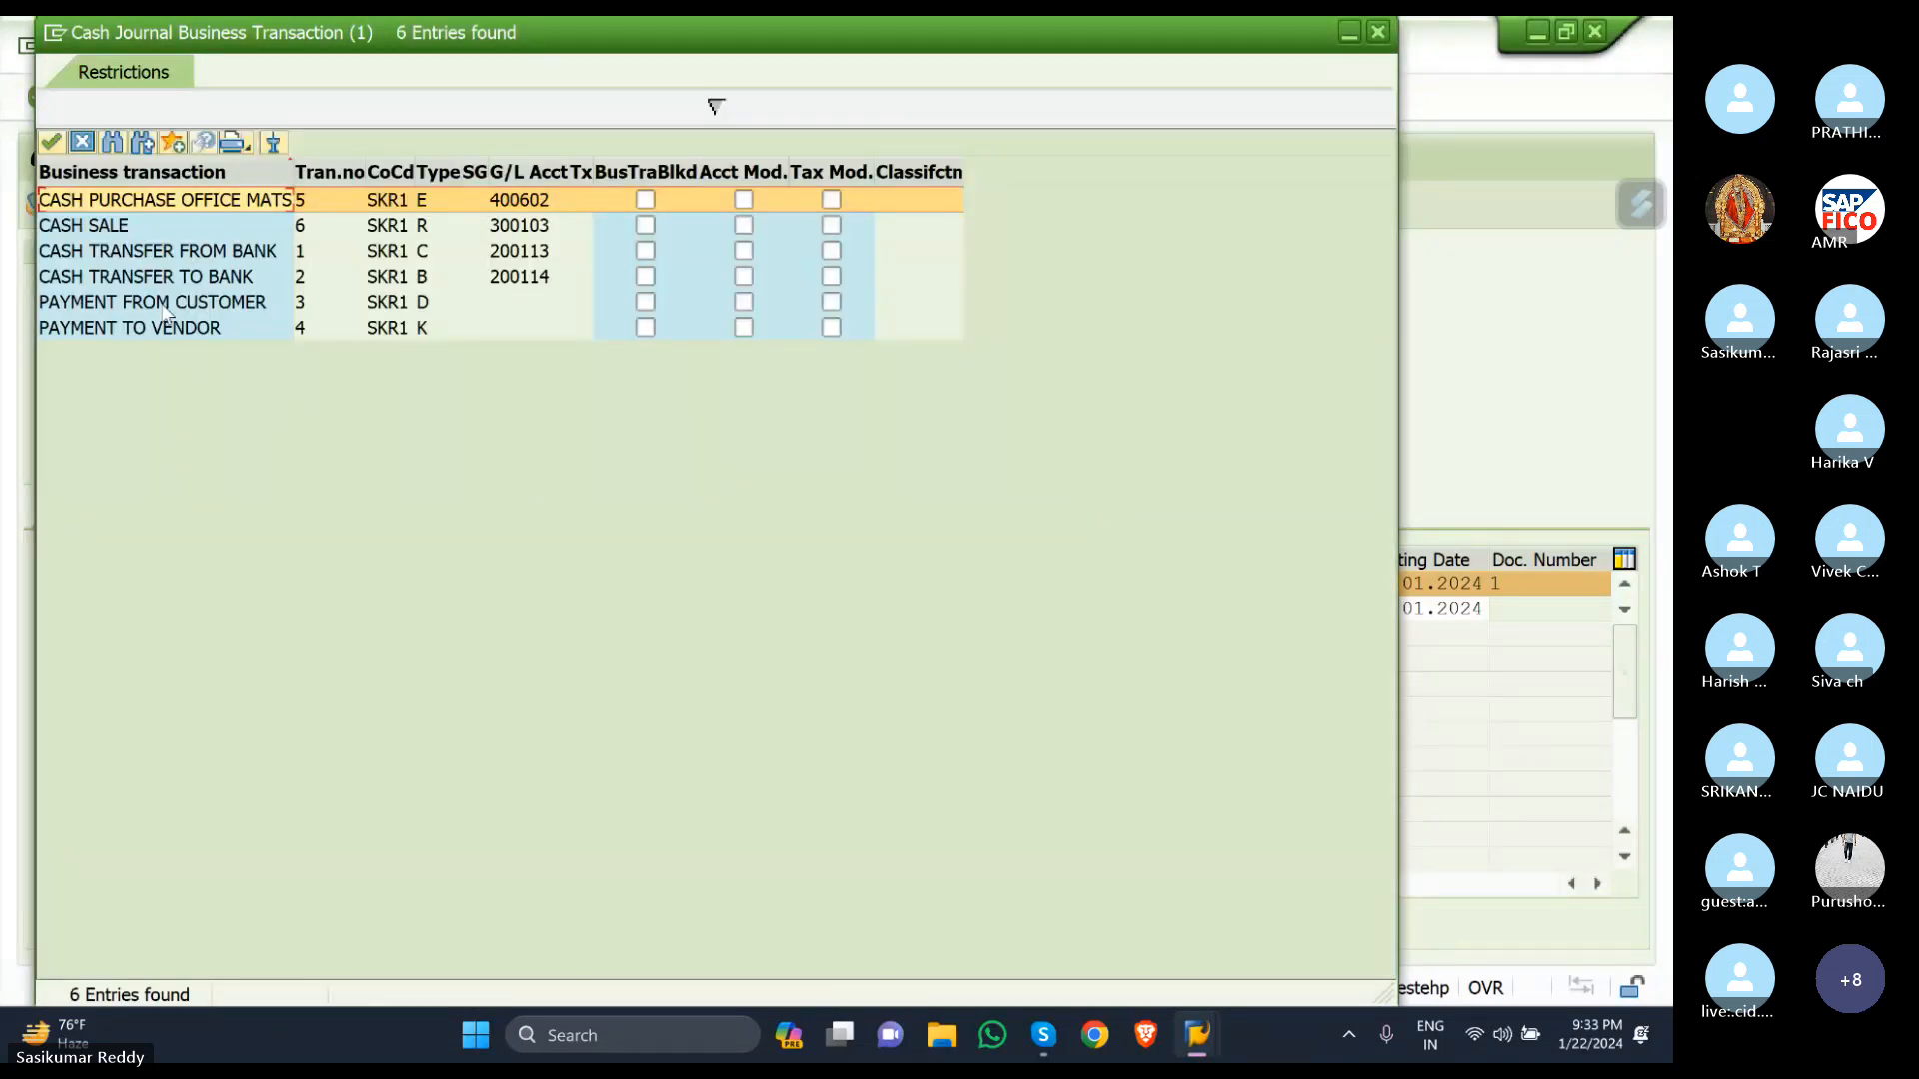
{"action": "left_click", "coordinate": [167, 306]}
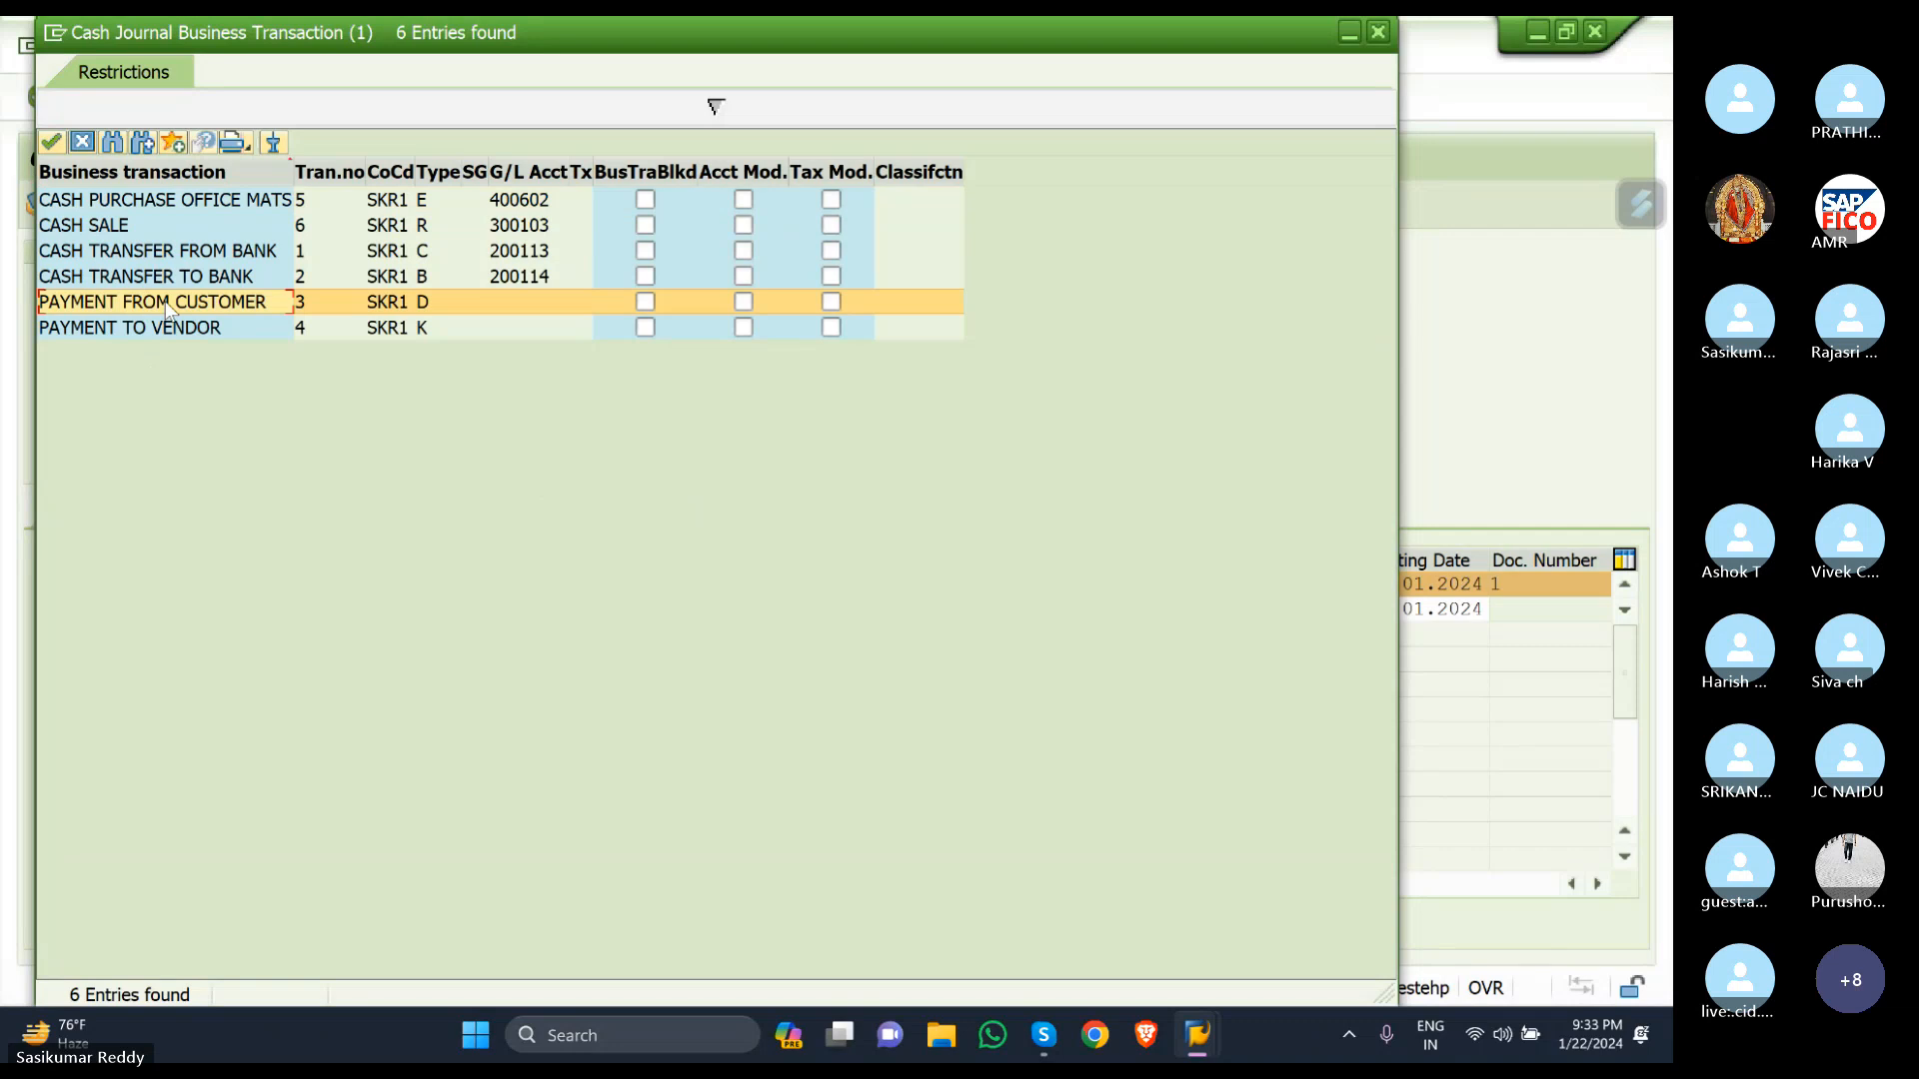
{"action": "double_click", "coordinate": [168, 304]}
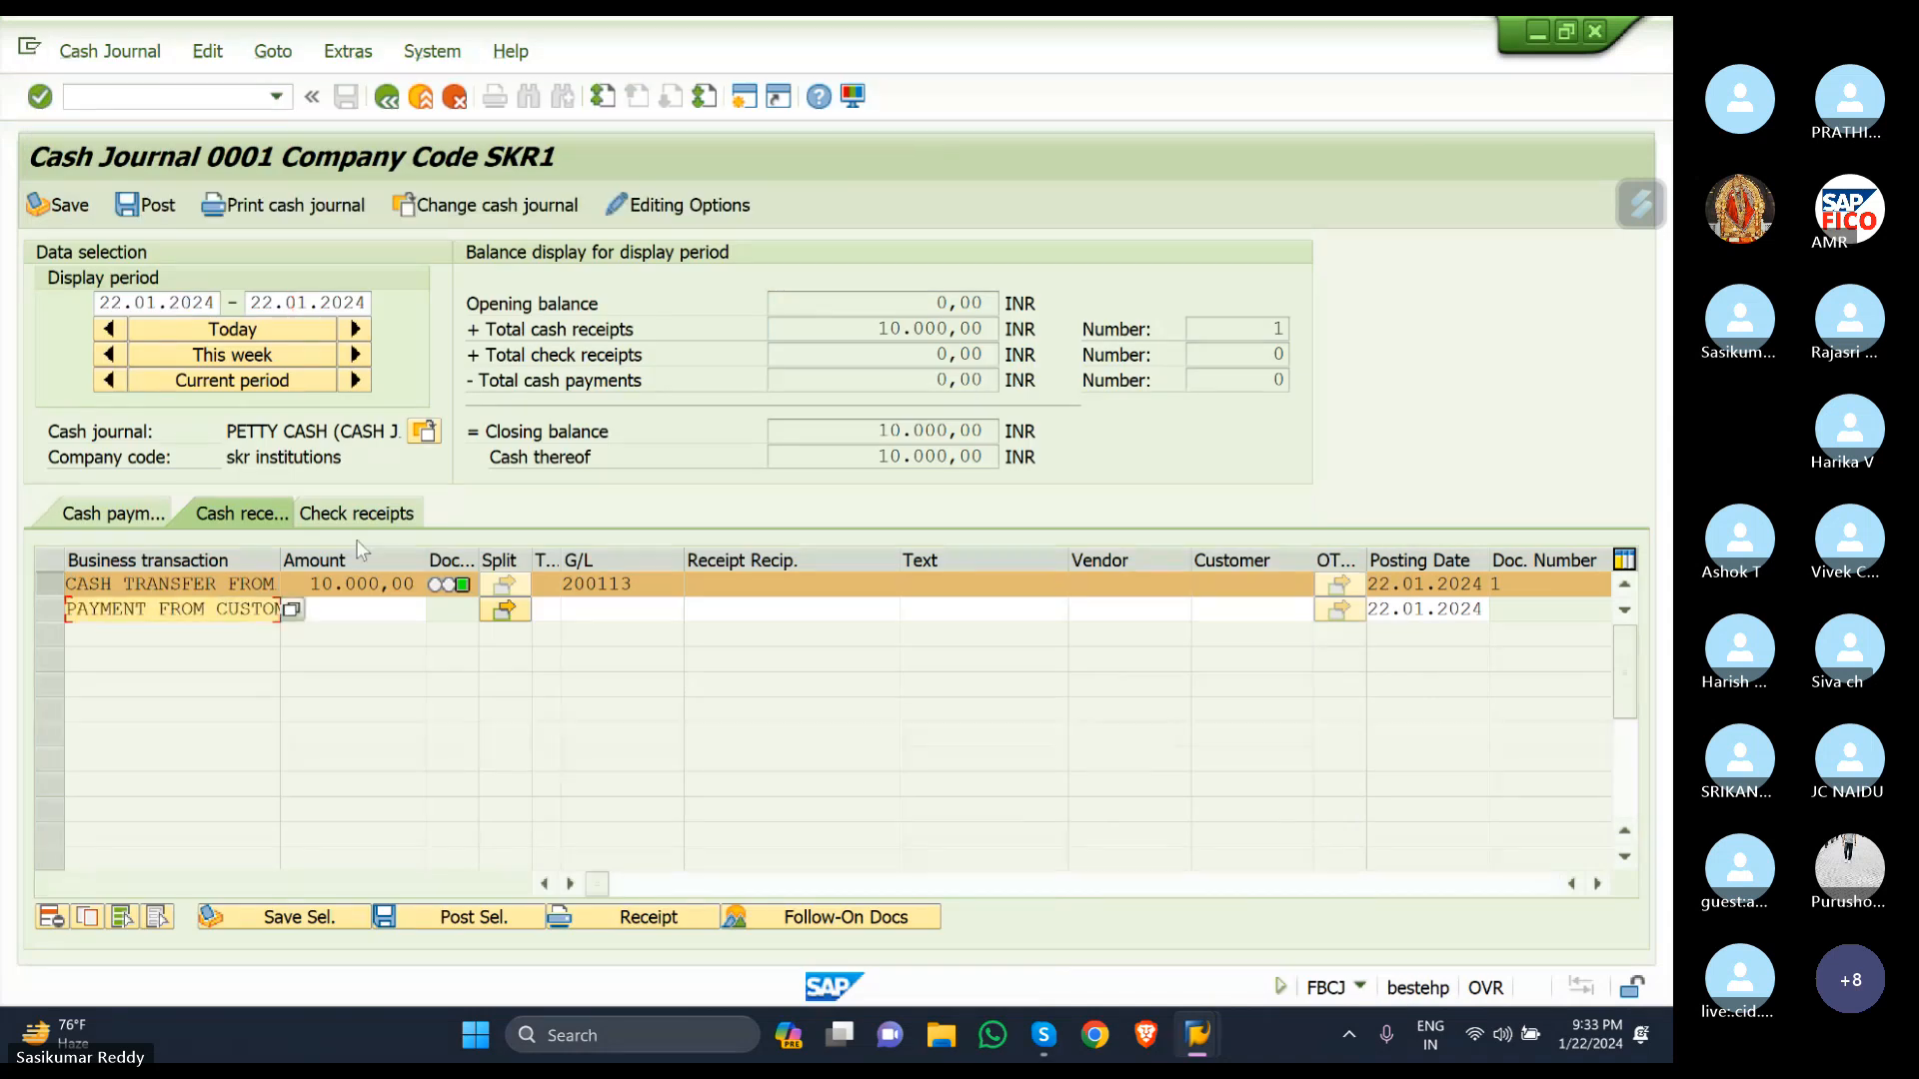
Set the customer payment's amount to 5000 and assign customer HONEY from the SKR1 customer list.
{"action": "left_click", "coordinate": [371, 610]}
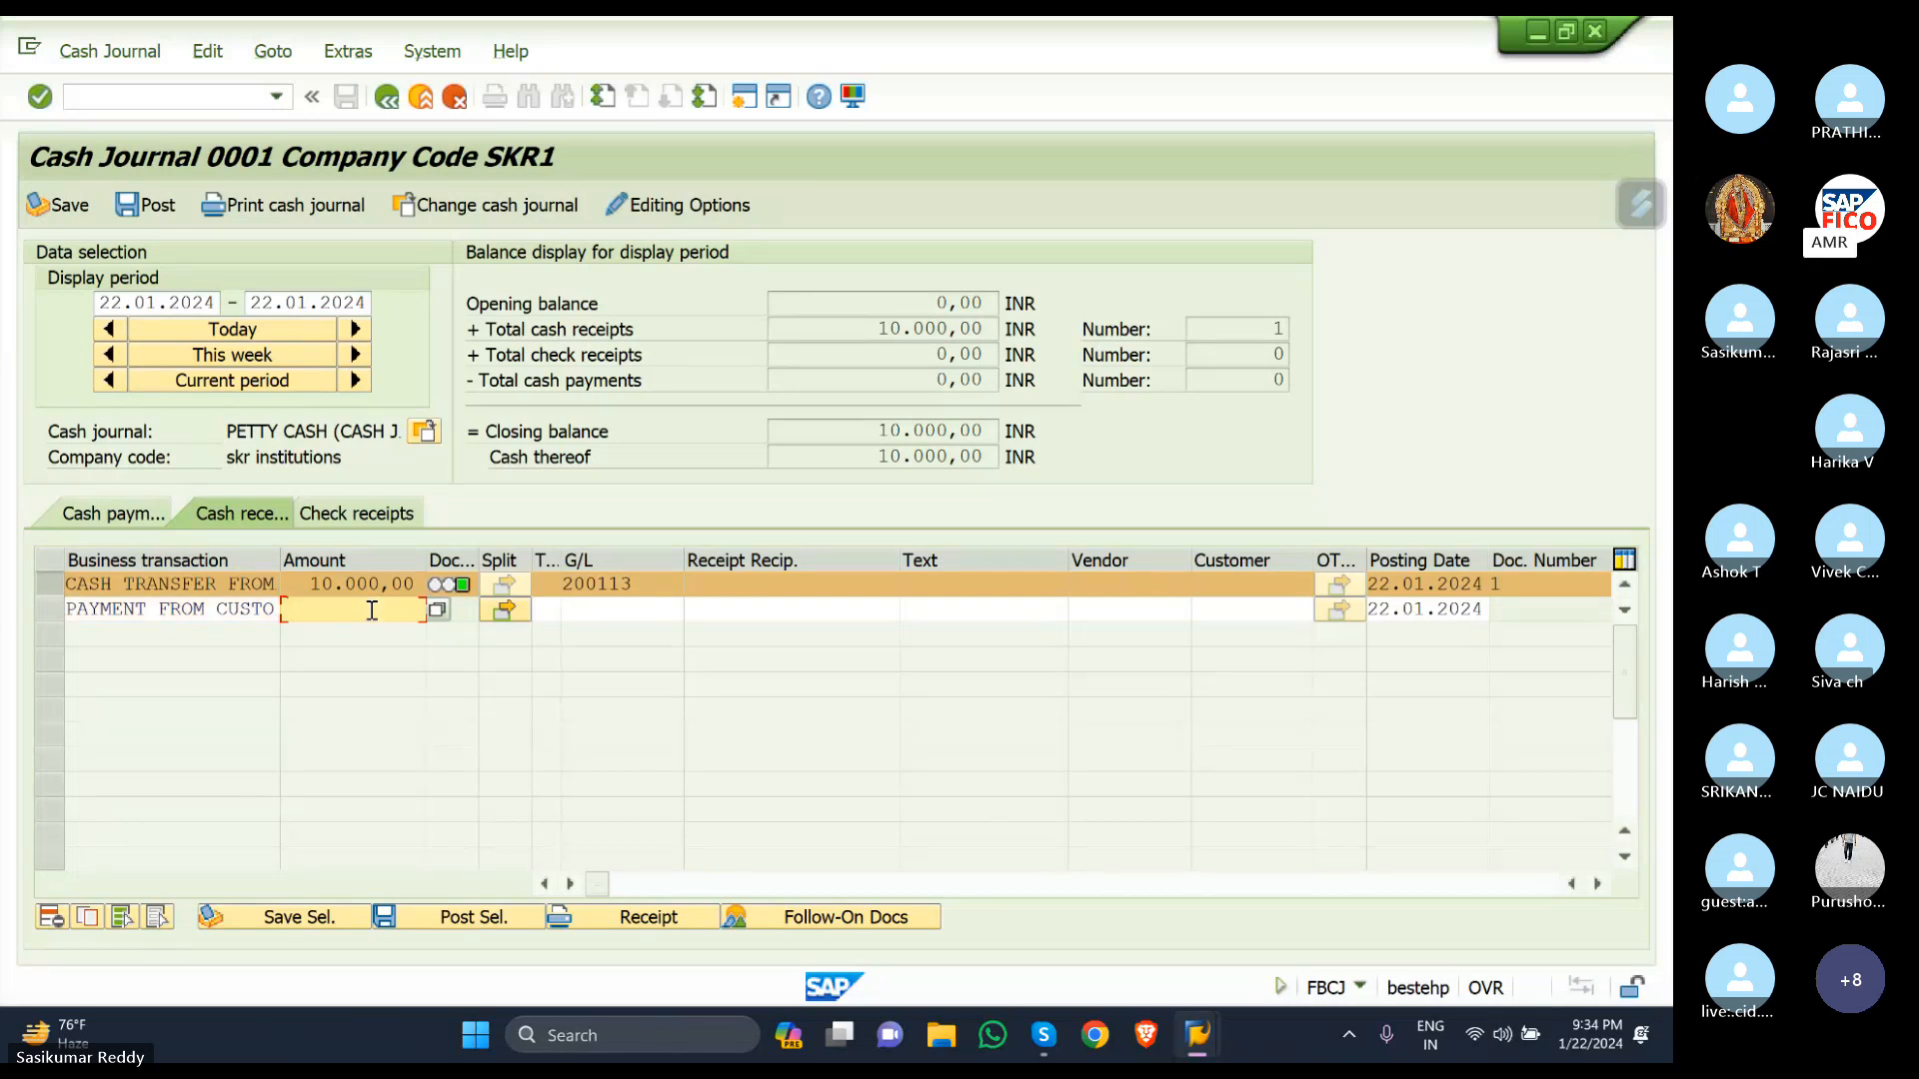
{"action": "type", "text": "5000"}
{"action": "left_click", "coordinate": [1269, 608]}
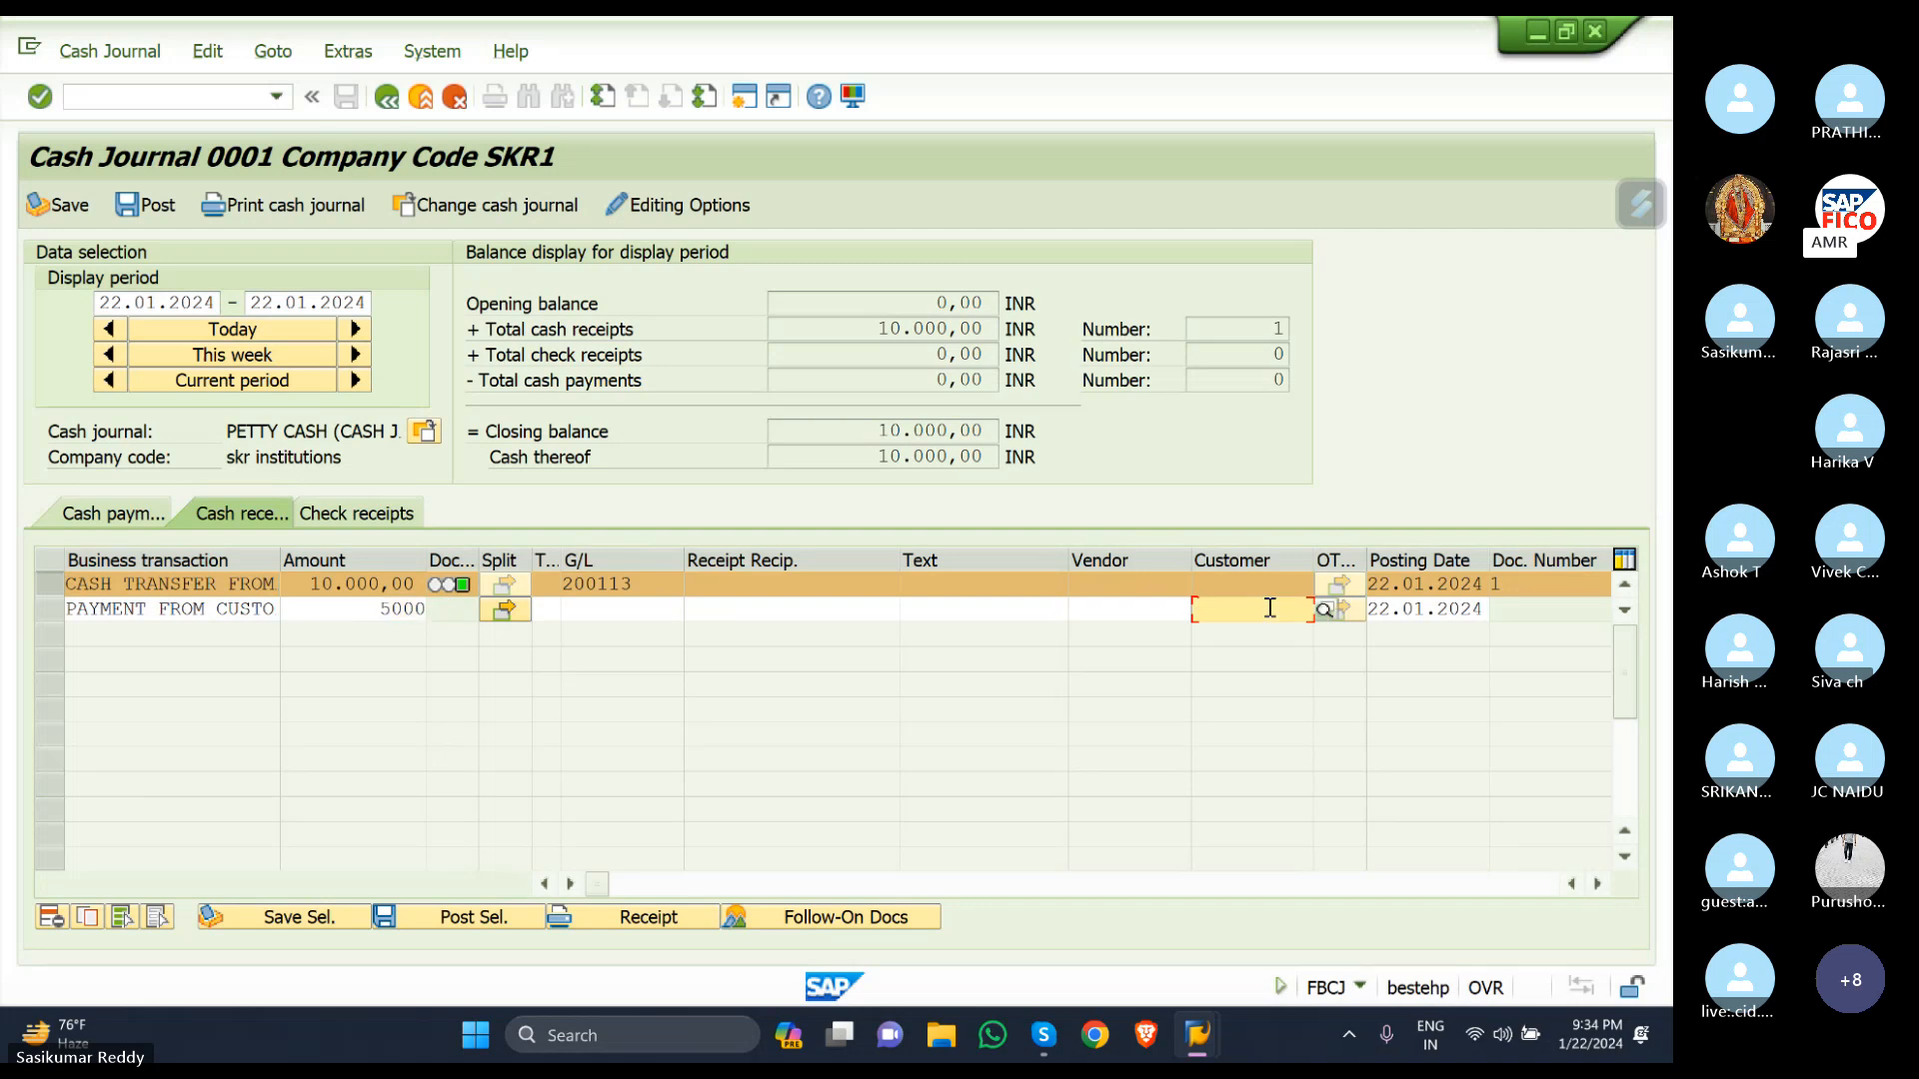
{"action": "left_click", "coordinate": [1324, 610]}
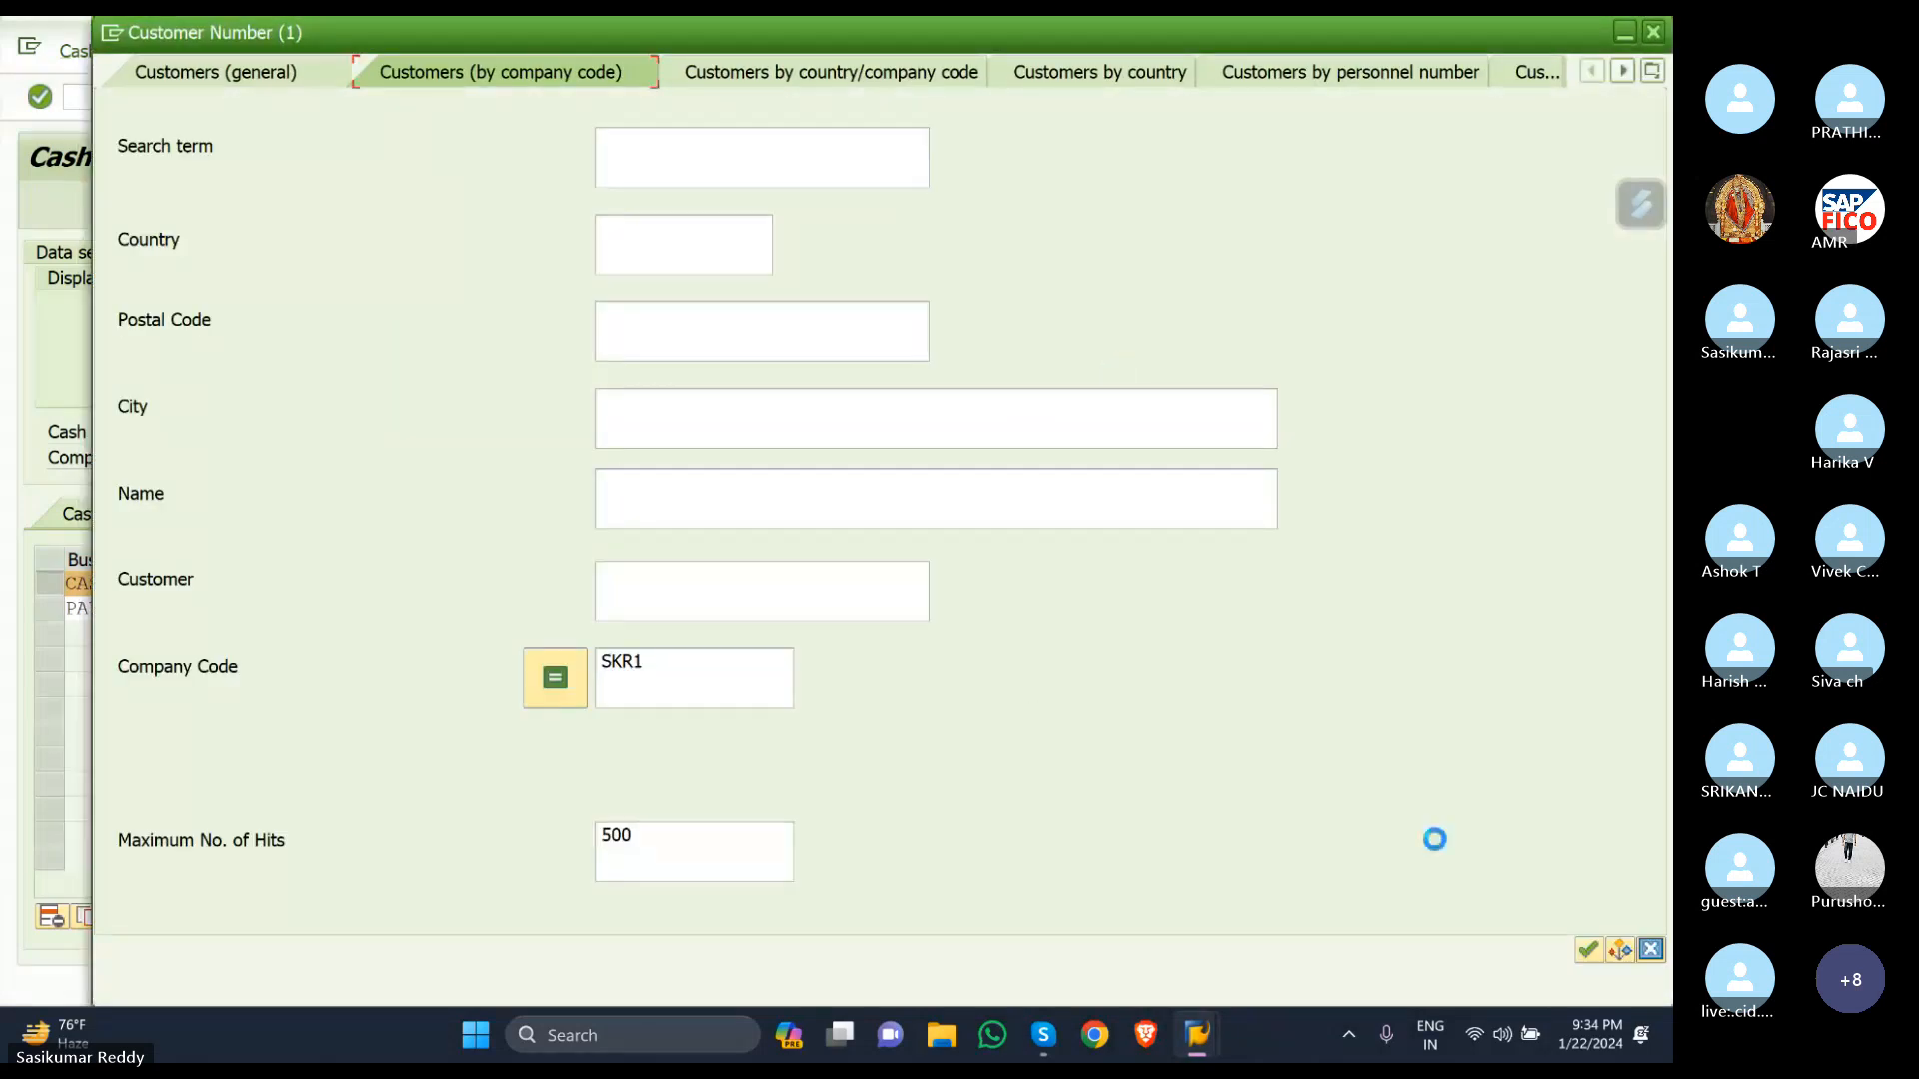
{"action": "left_click", "coordinate": [1587, 949]}
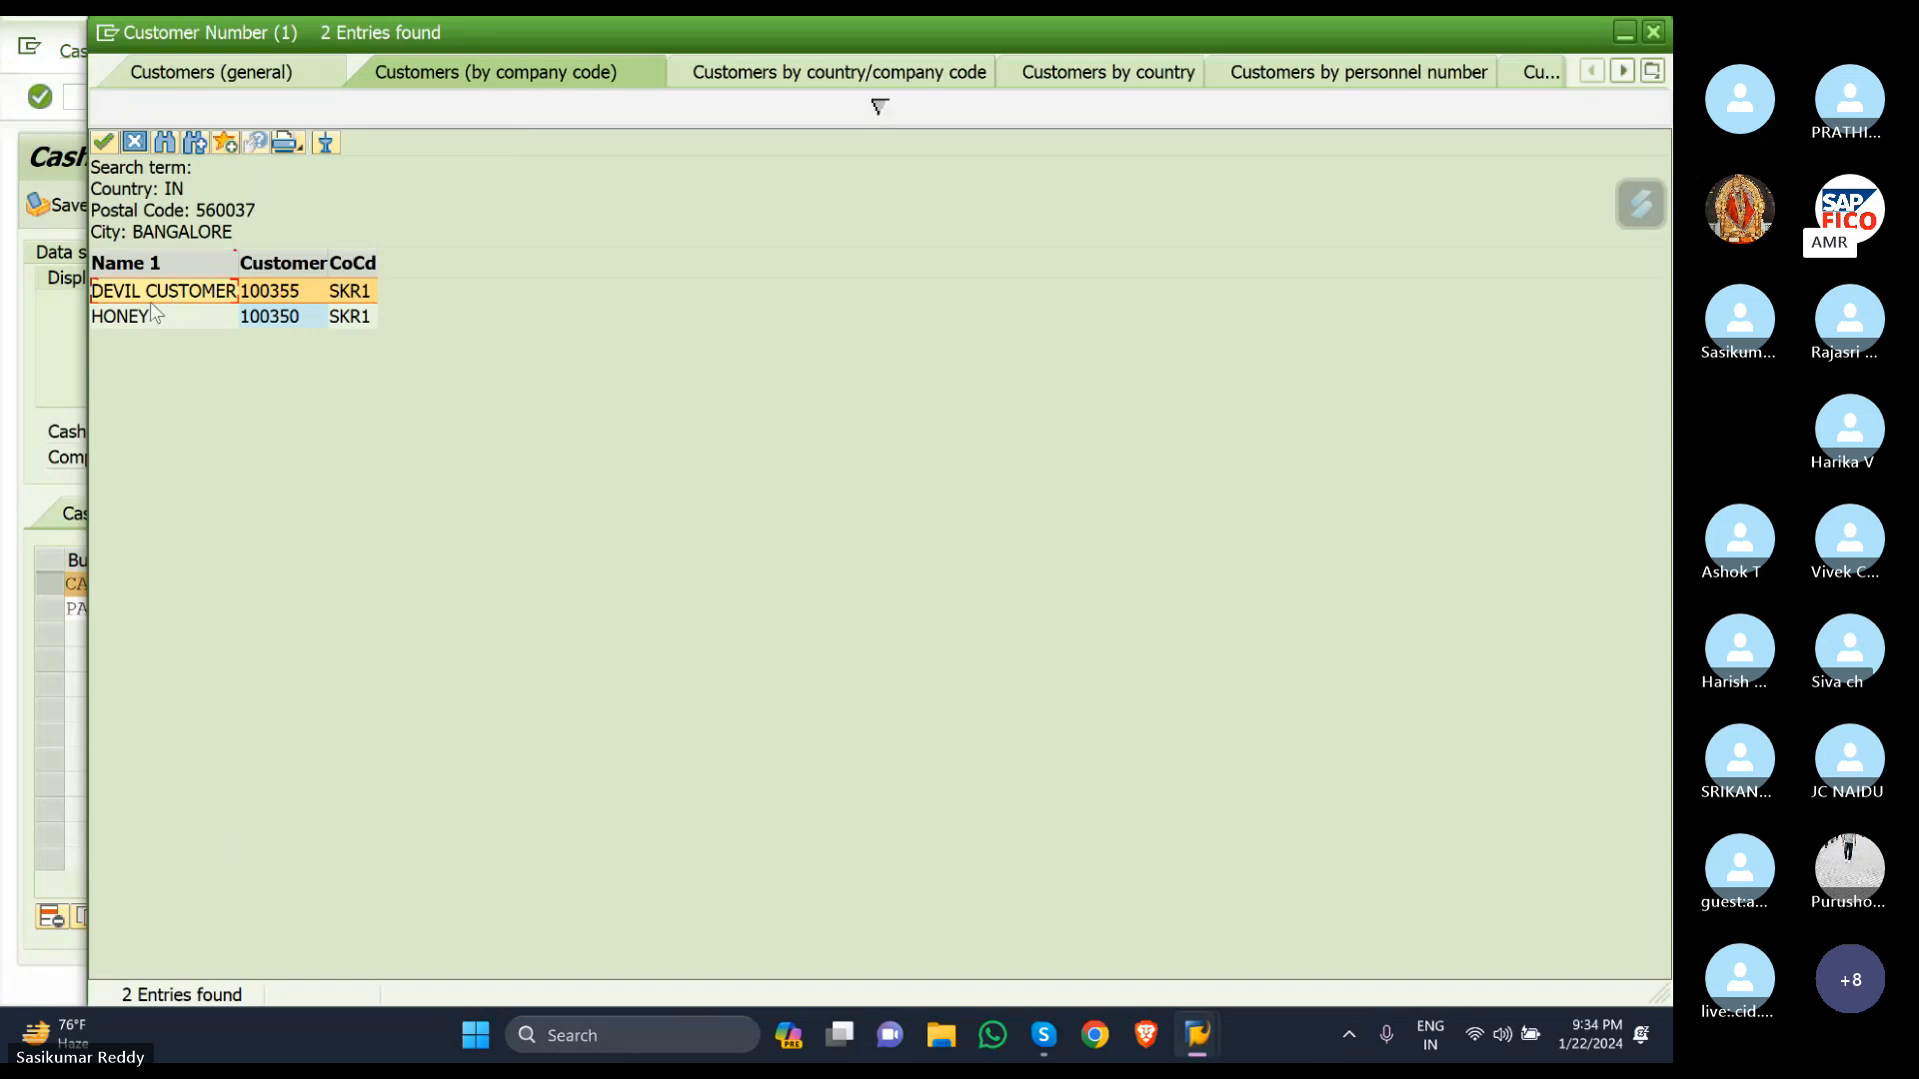
{"action": "left_click", "coordinate": [145, 318]}
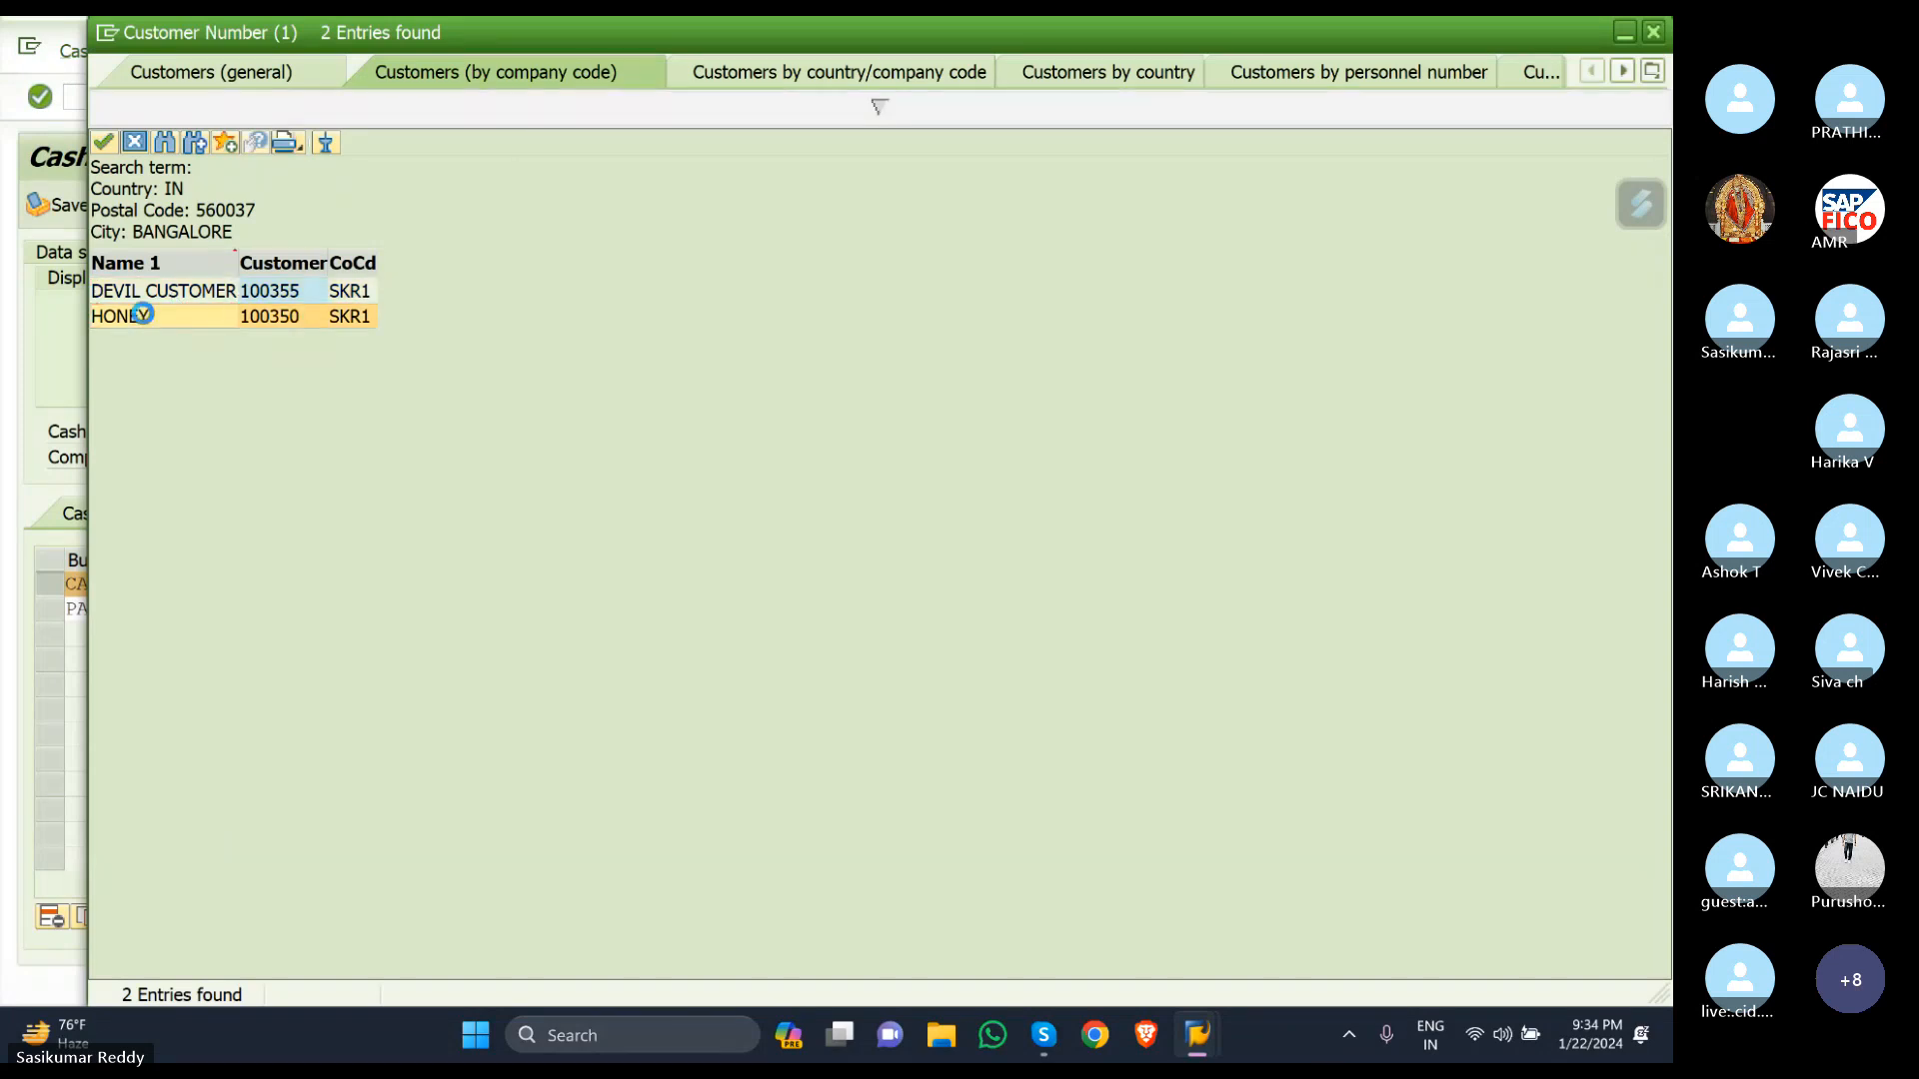
{"action": "double_click", "coordinate": [145, 318]}
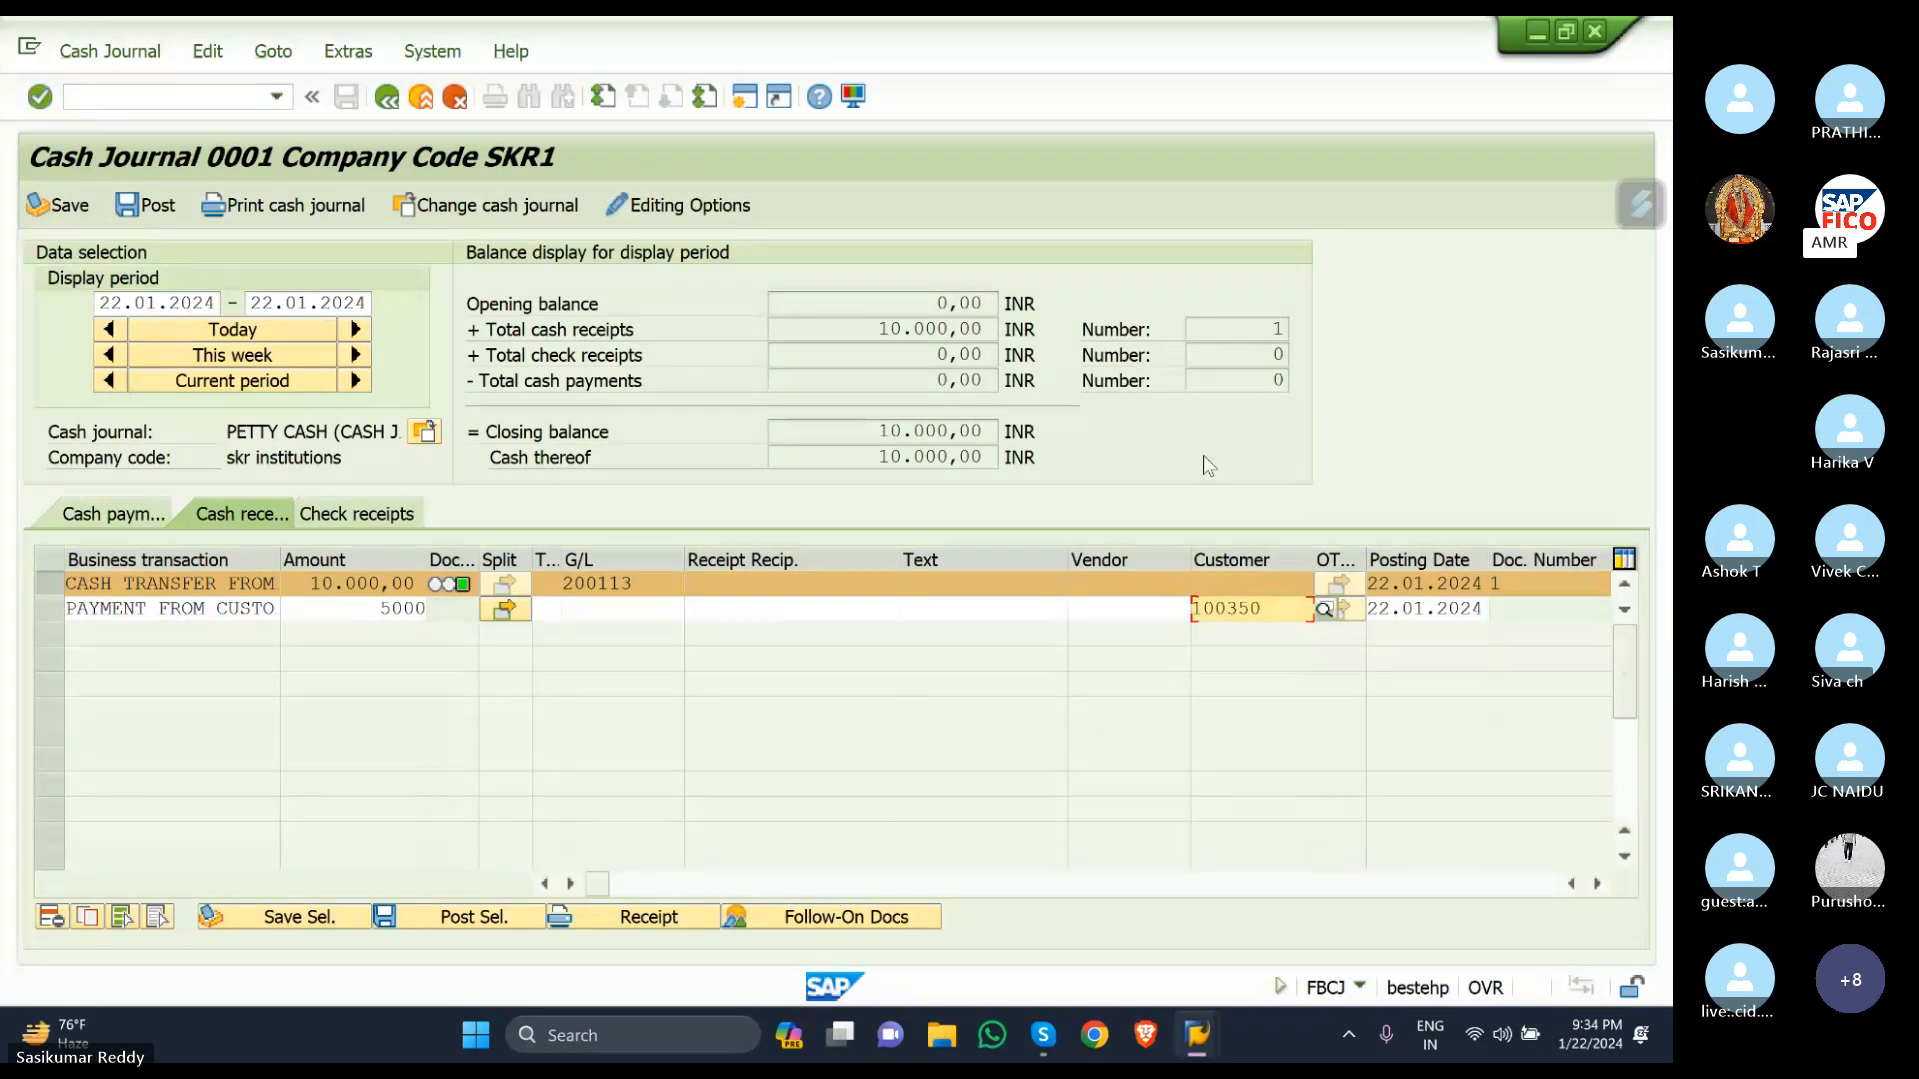
Post the customer payment receipt line and acknowledge the information message.
{"action": "left_click", "coordinate": [44, 608]}
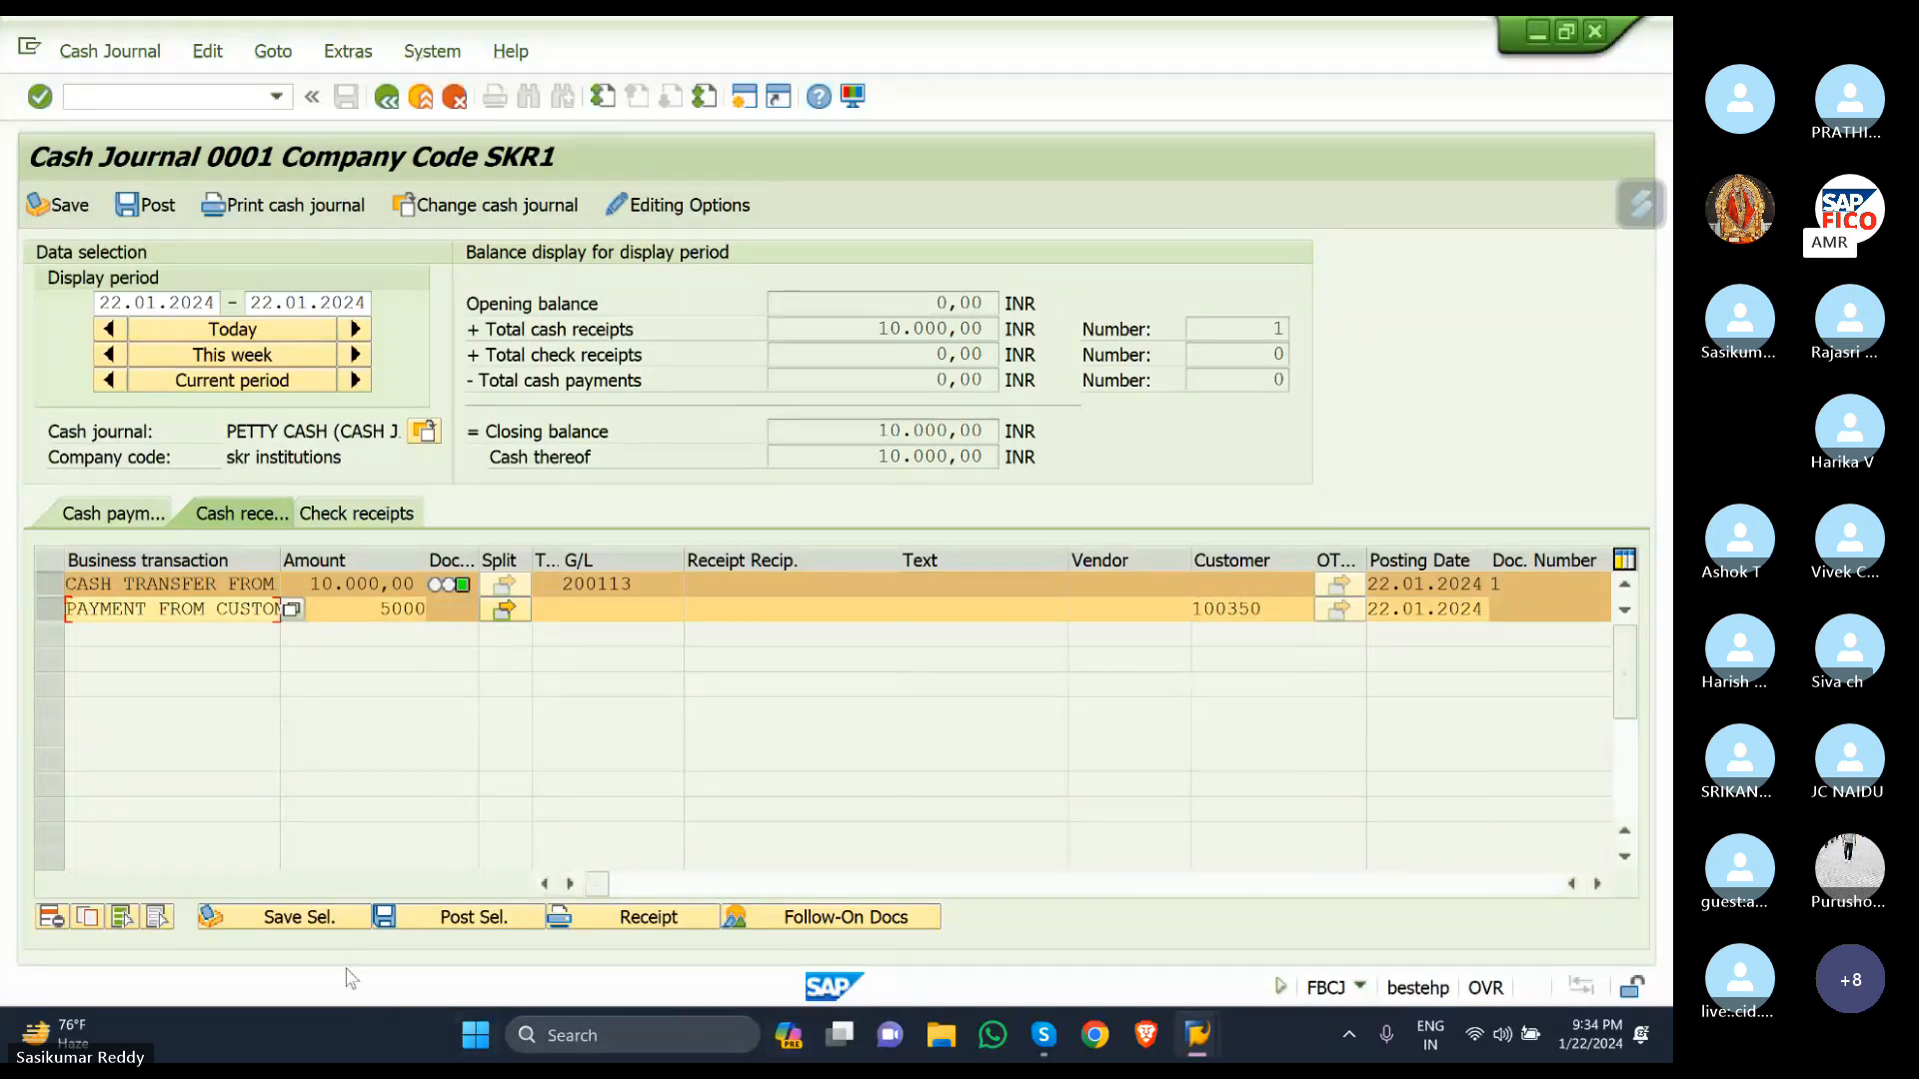
{"action": "left_click", "coordinate": [480, 920]}
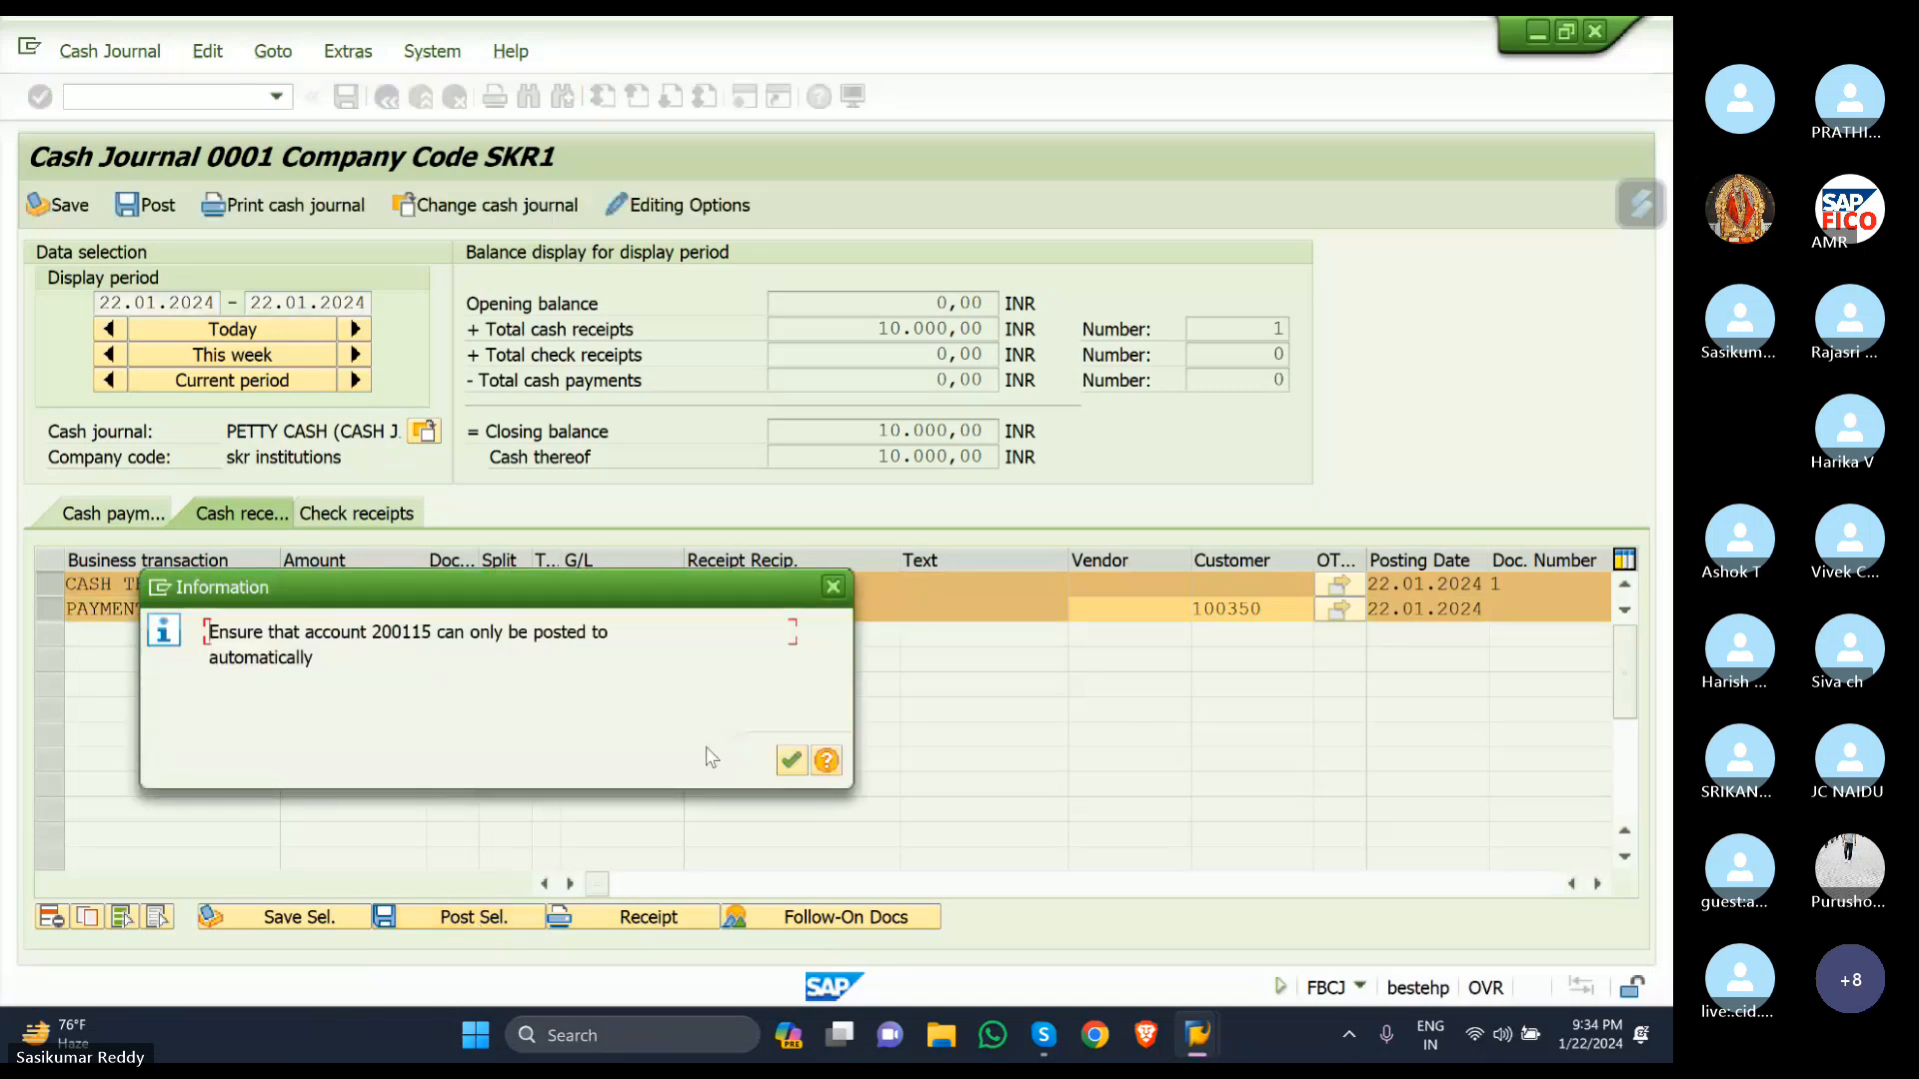
{"action": "left_click", "coordinate": [793, 762]}
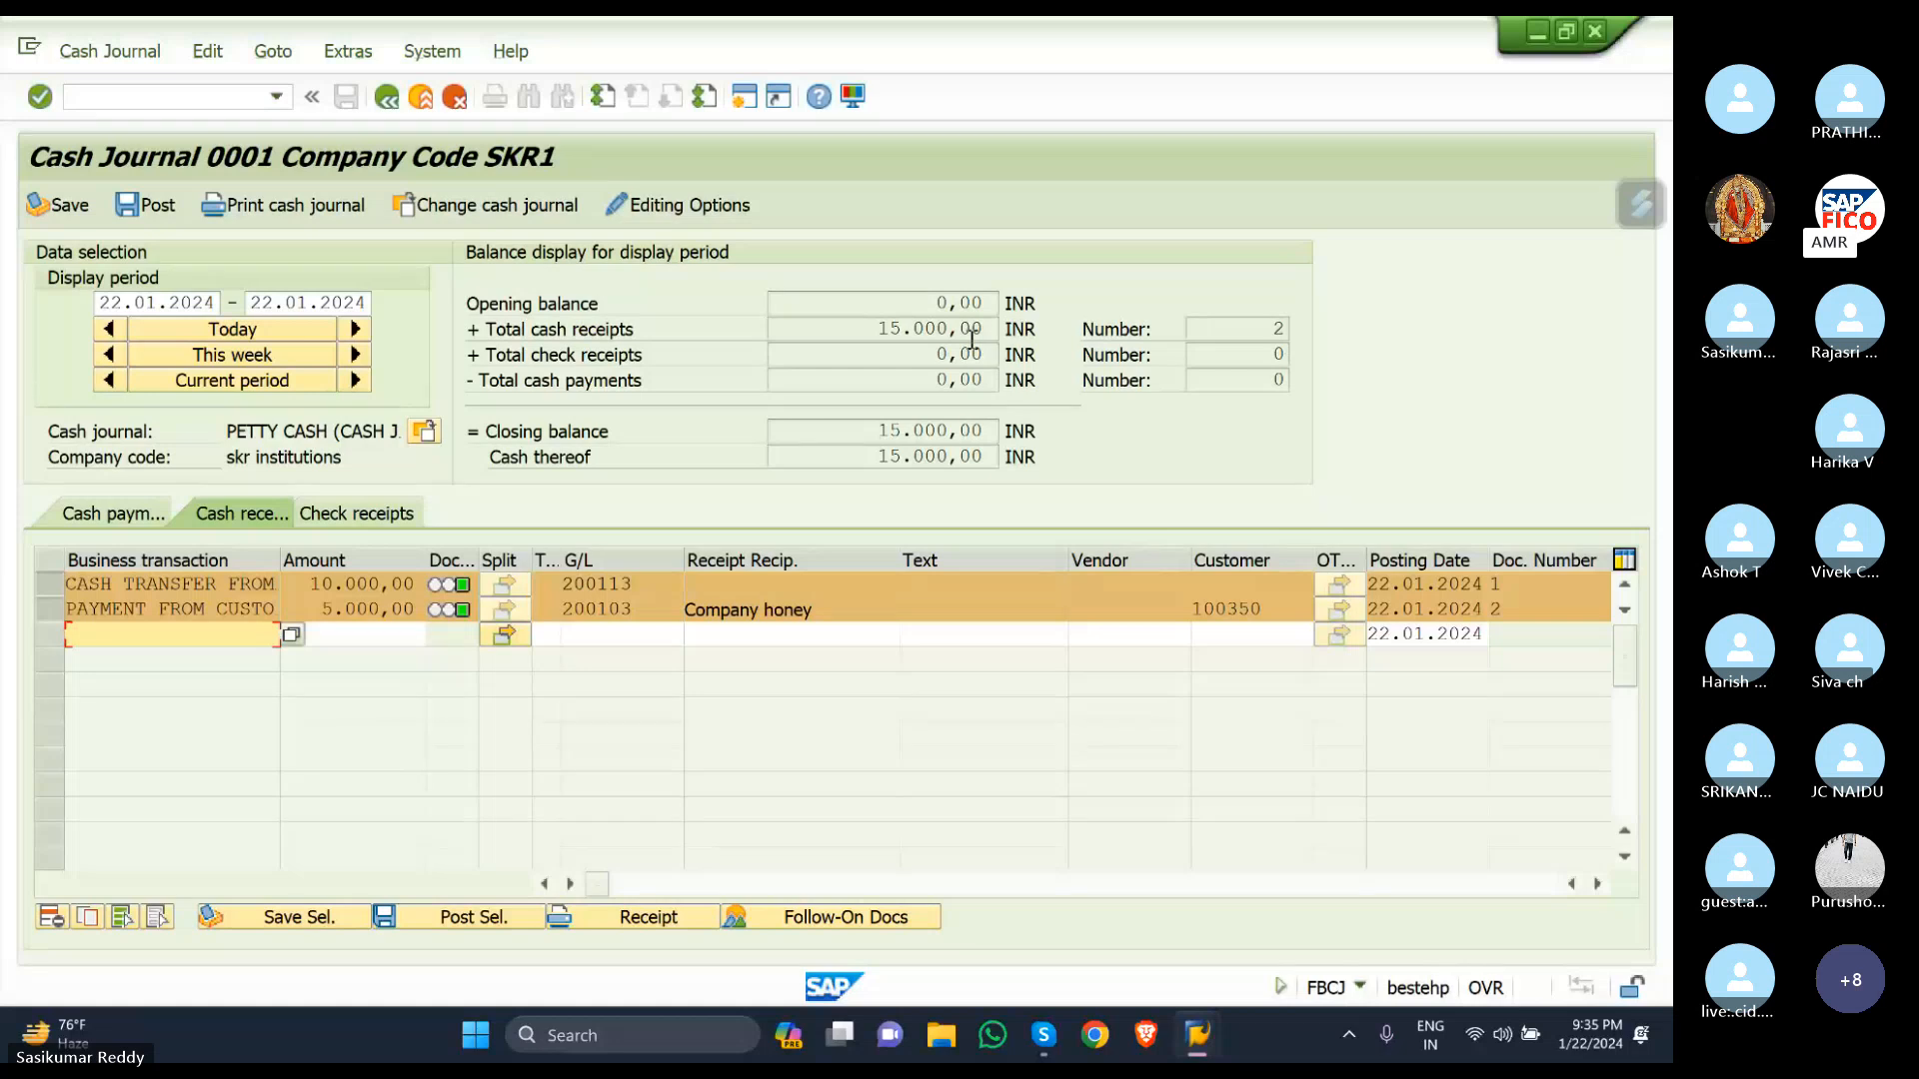
{"action": "scroll", "coordinate": [971, 340], "scroll_direction": "down", "scroll_amount": 2}
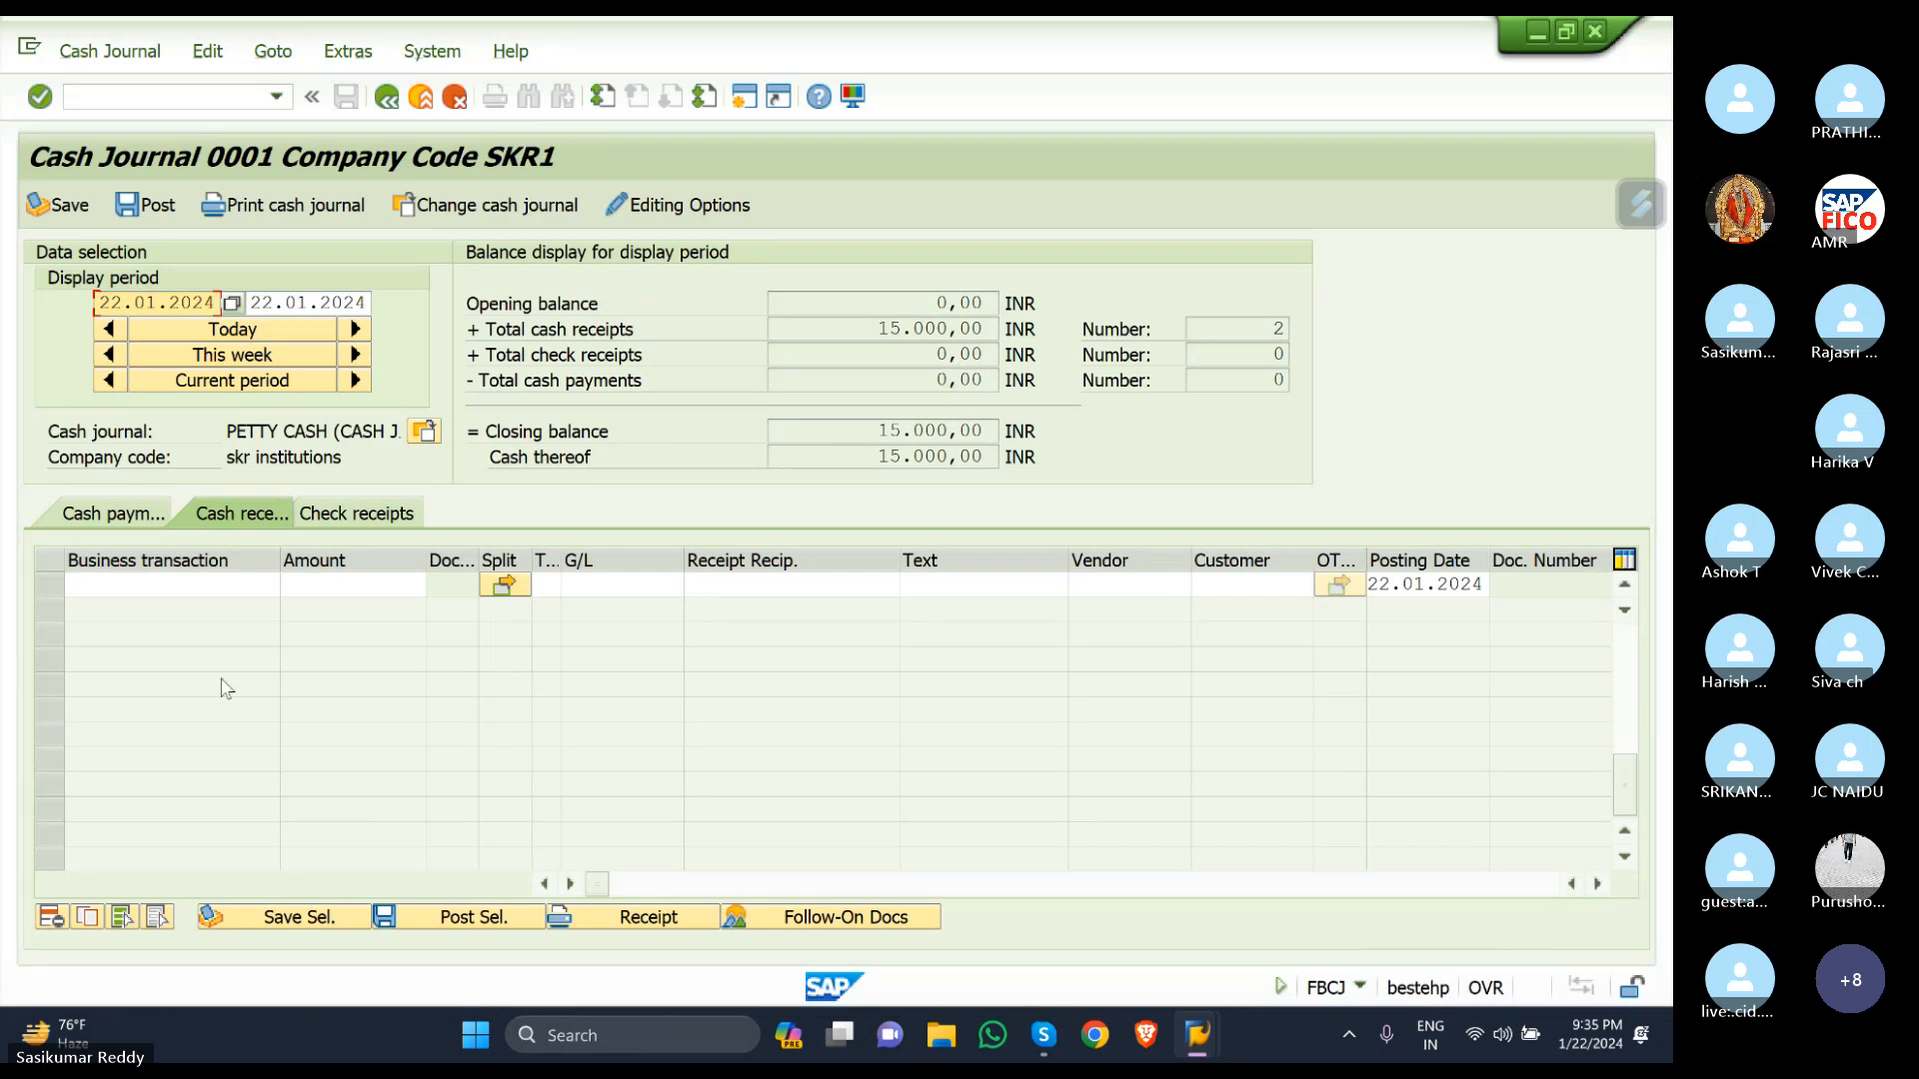
{"action": "scroll", "coordinate": [78, 636], "scroll_direction": "up", "scroll_amount": 2}
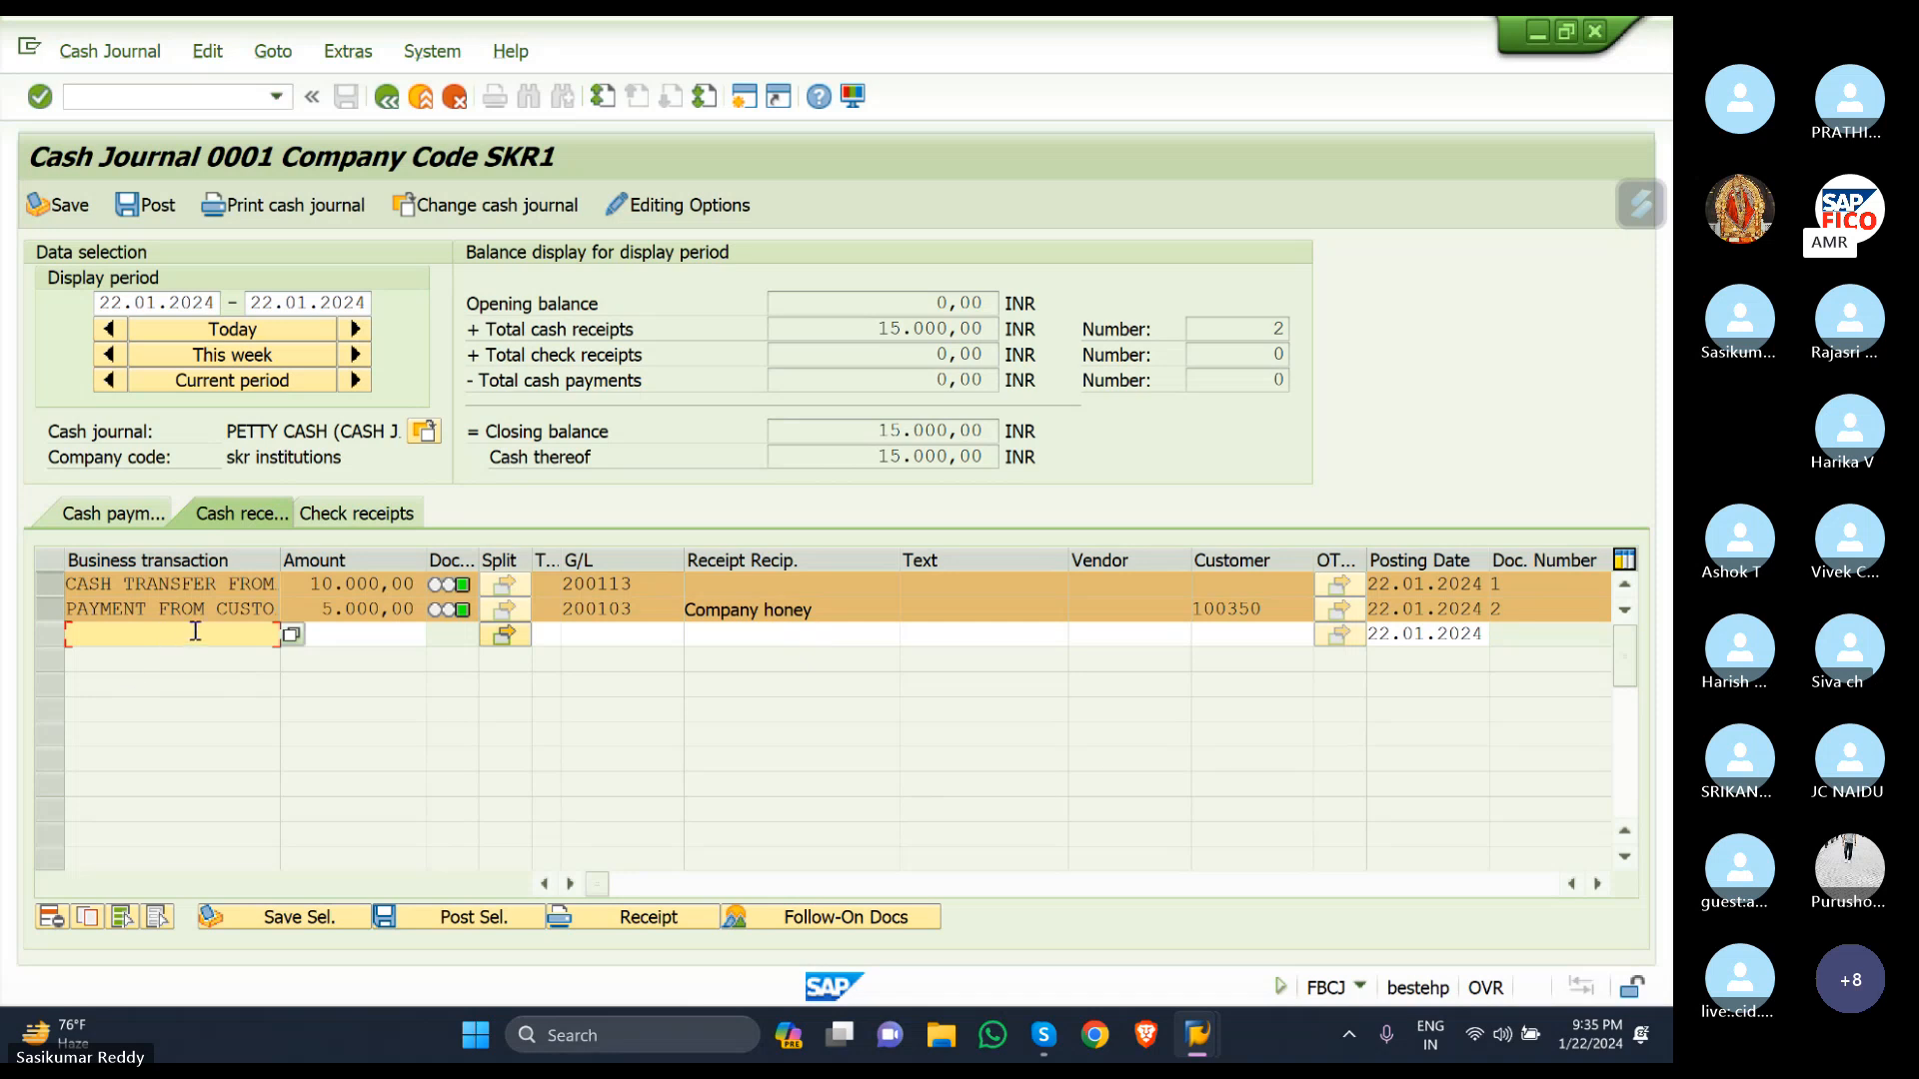
{"action": "left_click", "coordinate": [292, 636]}
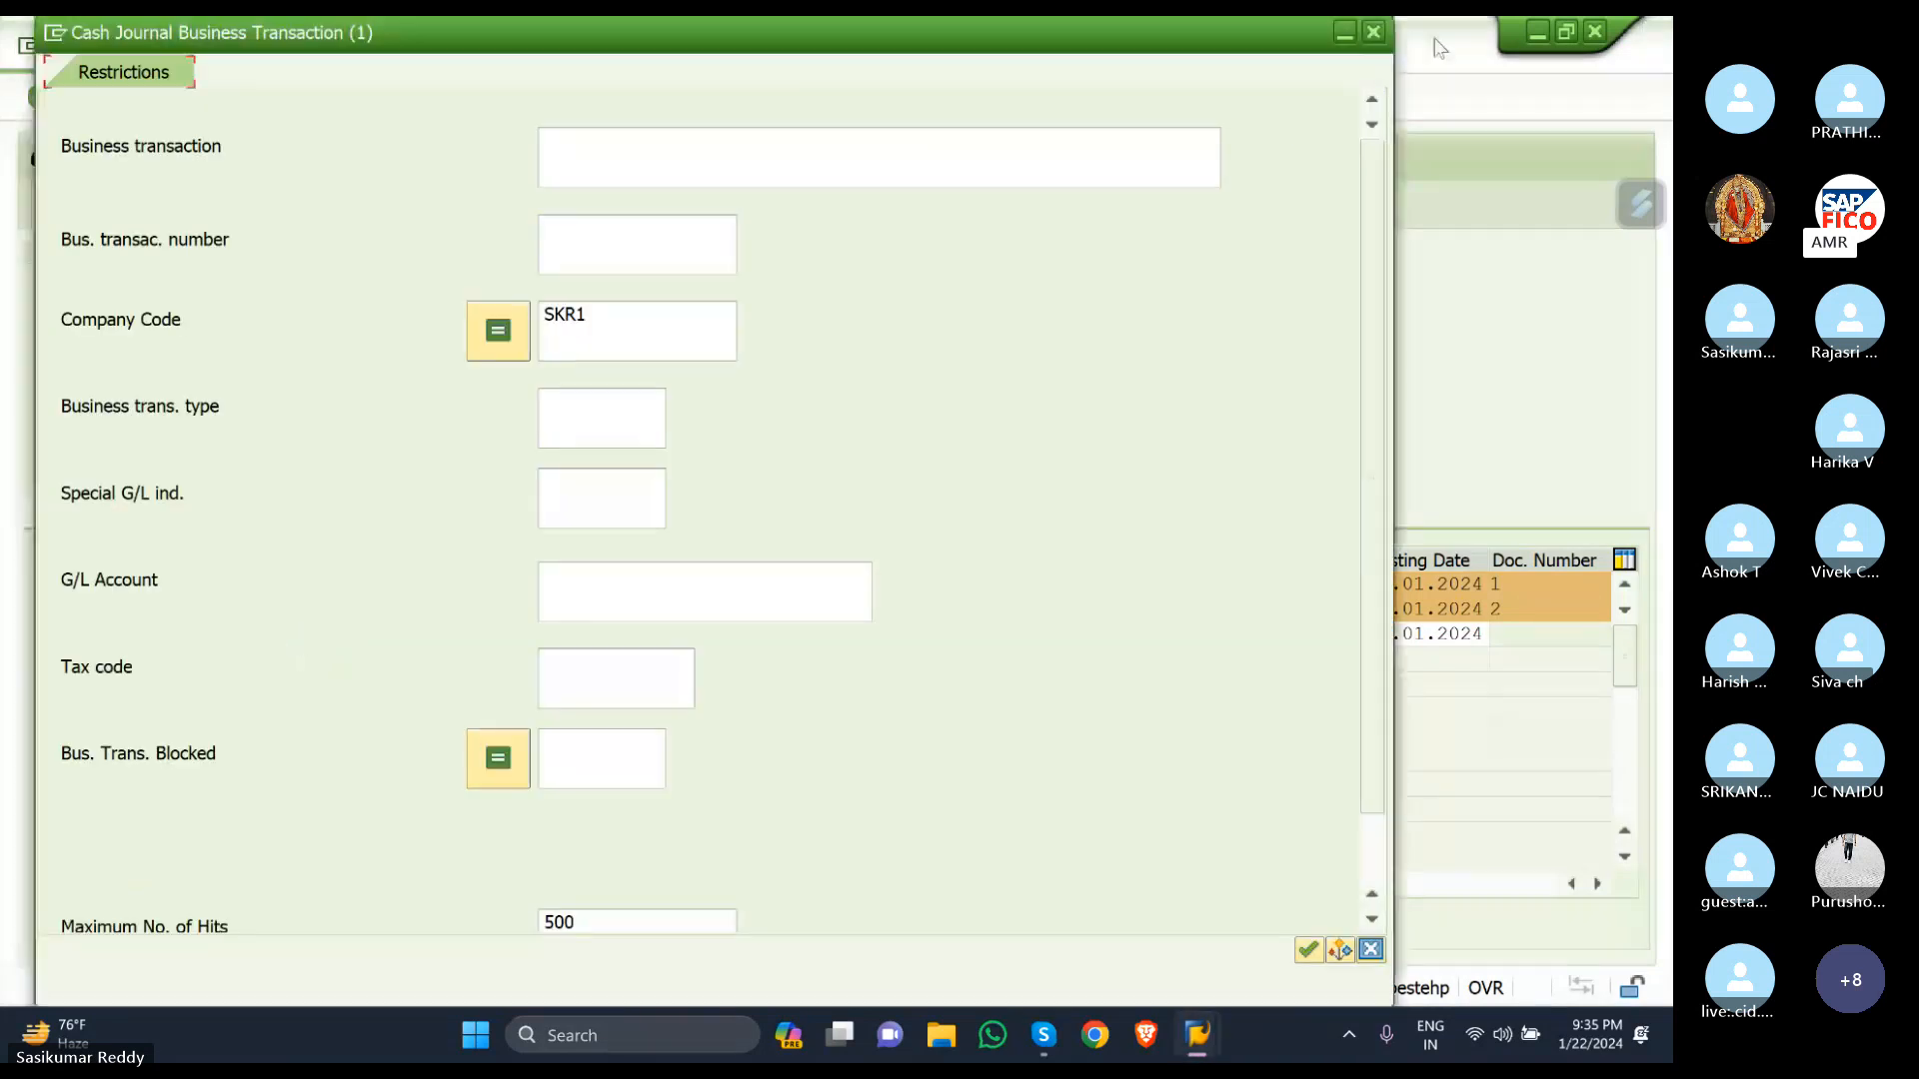
{"action": "left_click", "coordinate": [1374, 33]}
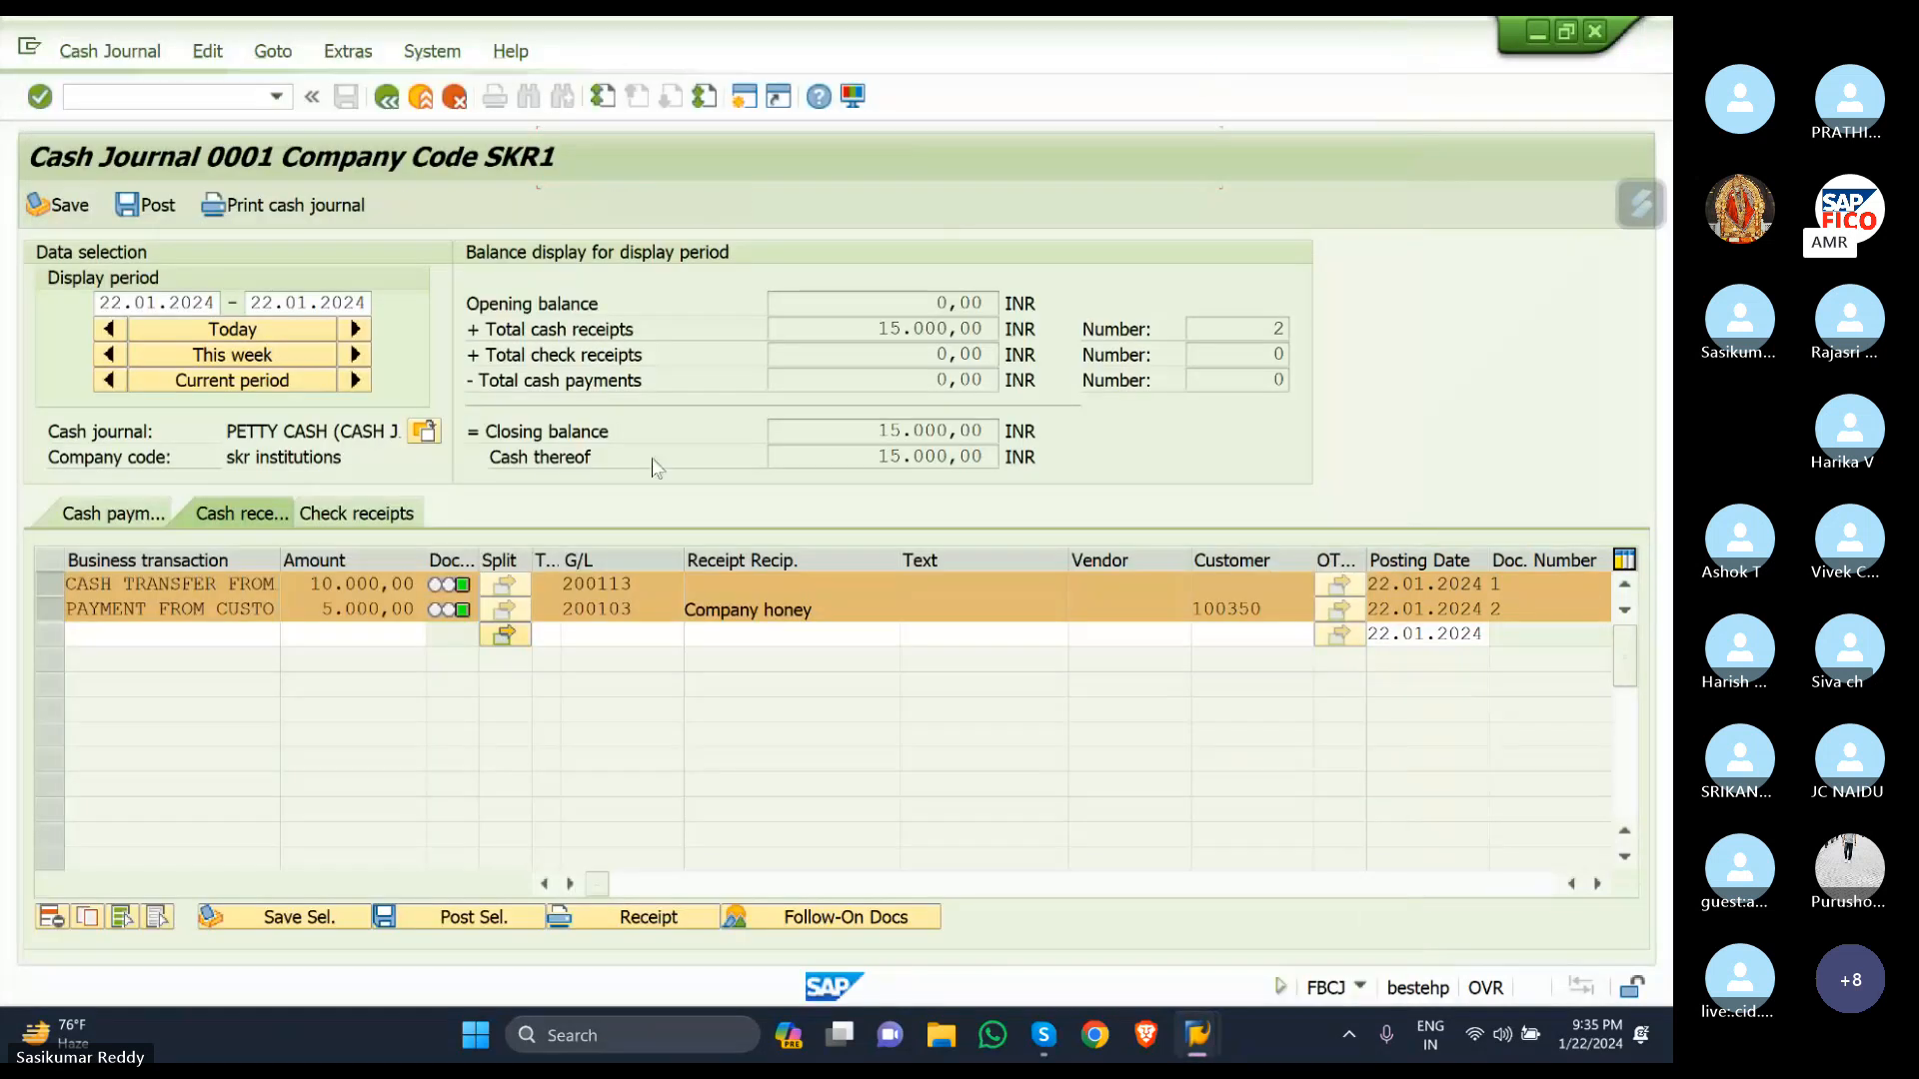
Switch to the cash payments and pick the business transaction PAYMENT TO VENDOR for the first payment line.
{"action": "left_click", "coordinate": [108, 514]}
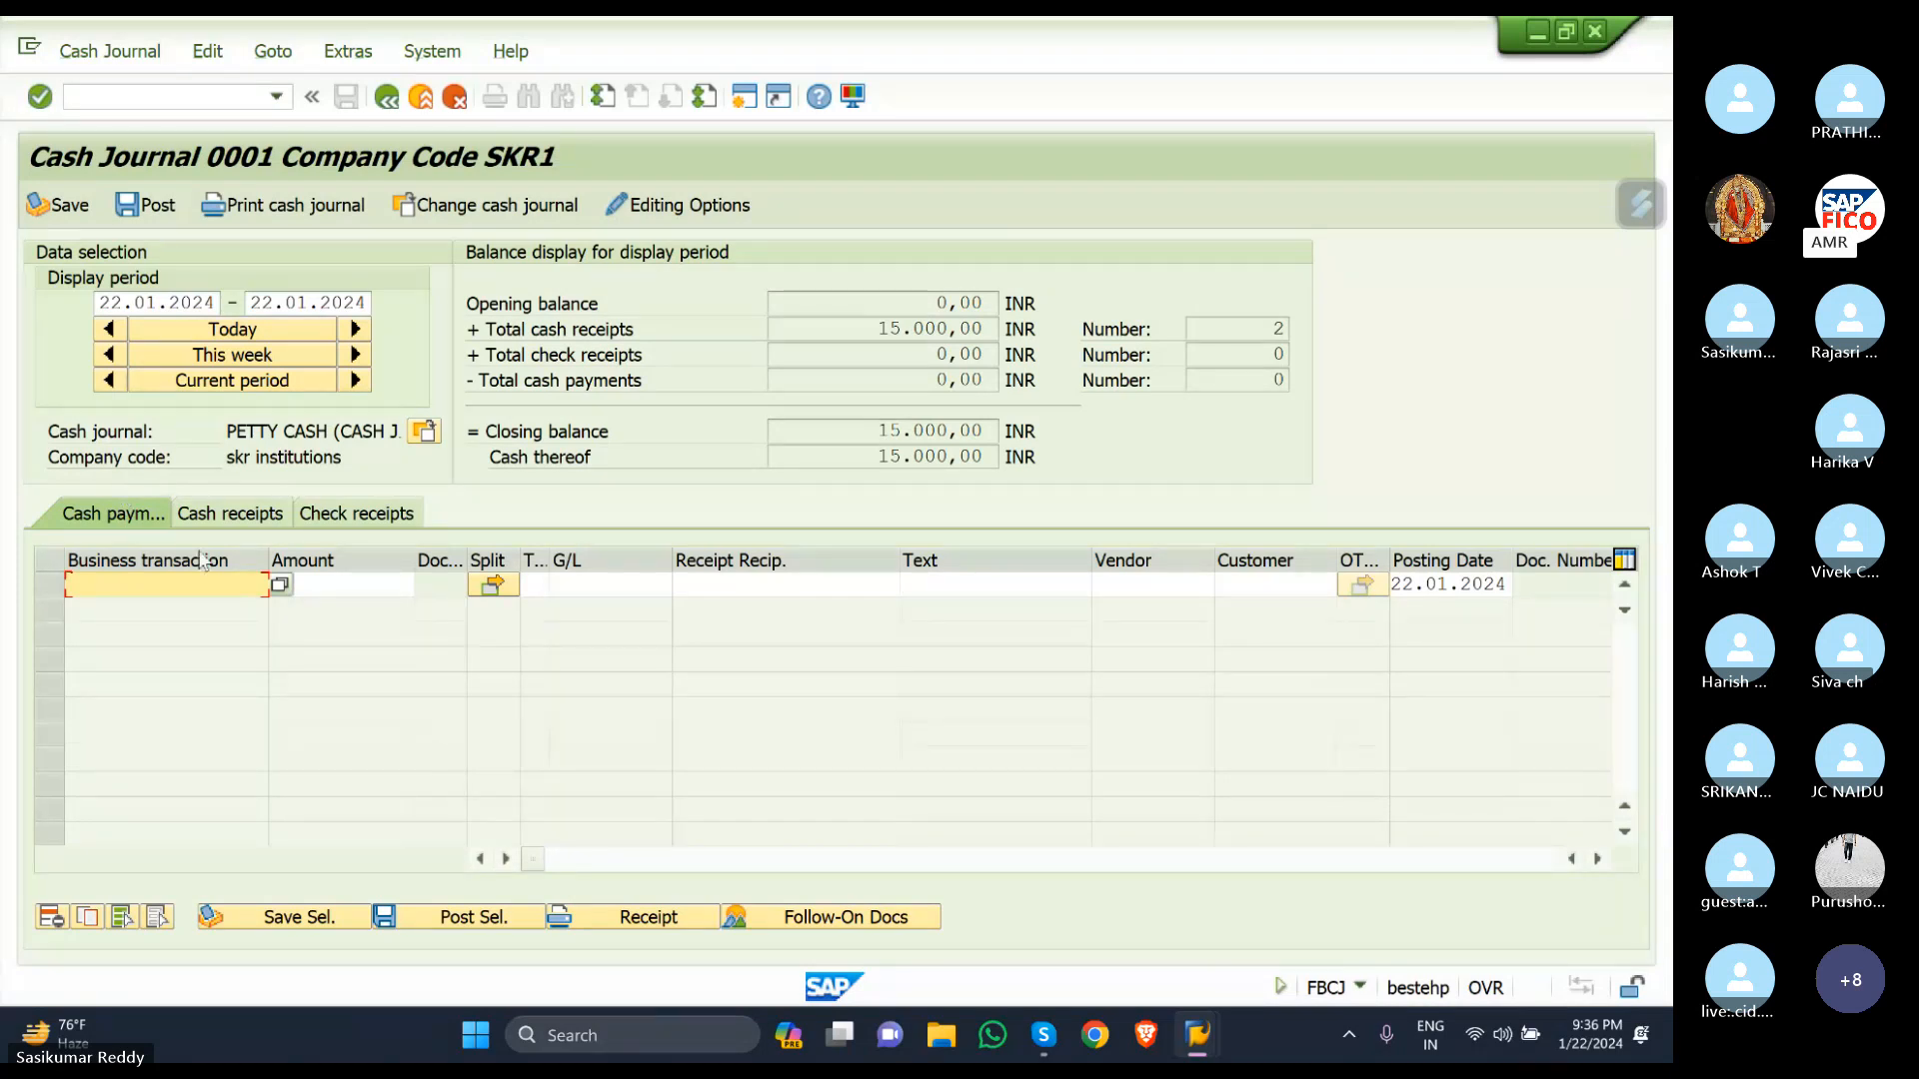
{"action": "left_click", "coordinate": [281, 585]}
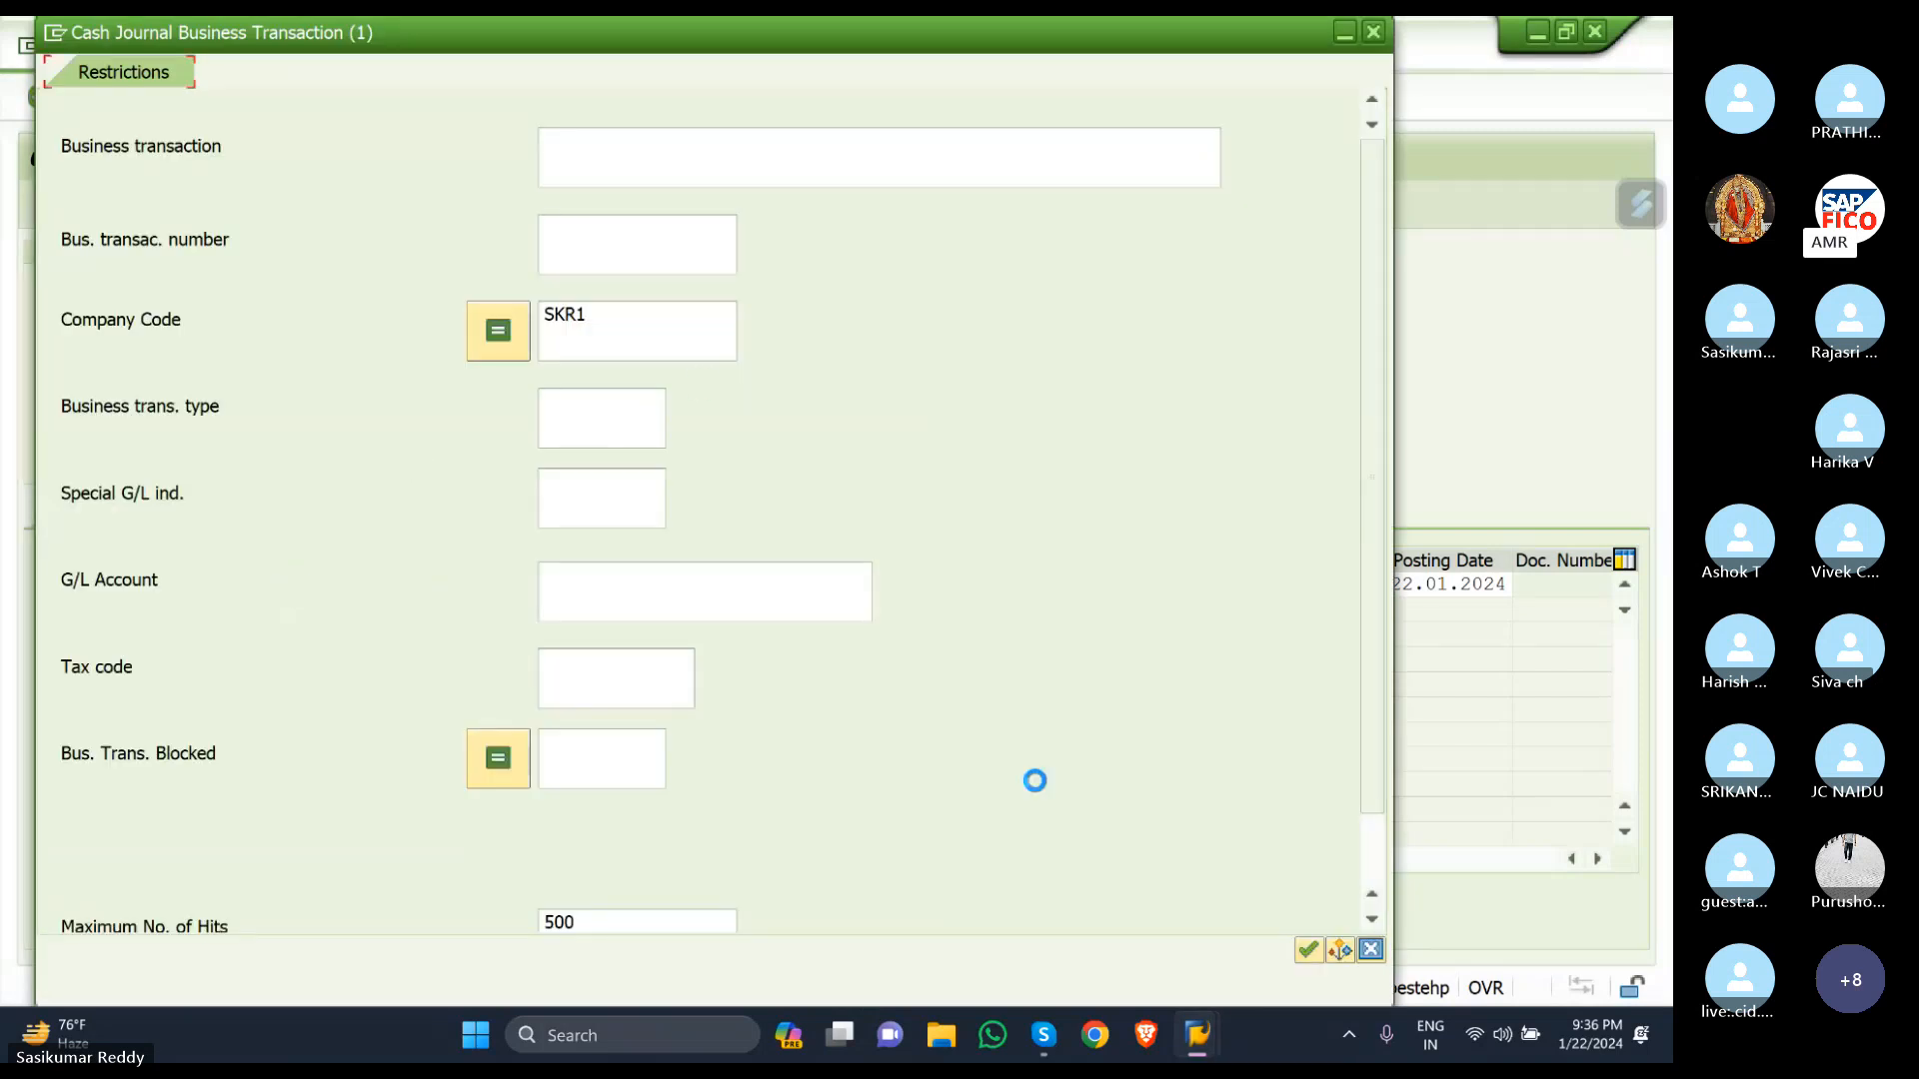
{"action": "left_click", "coordinate": [1307, 951]}
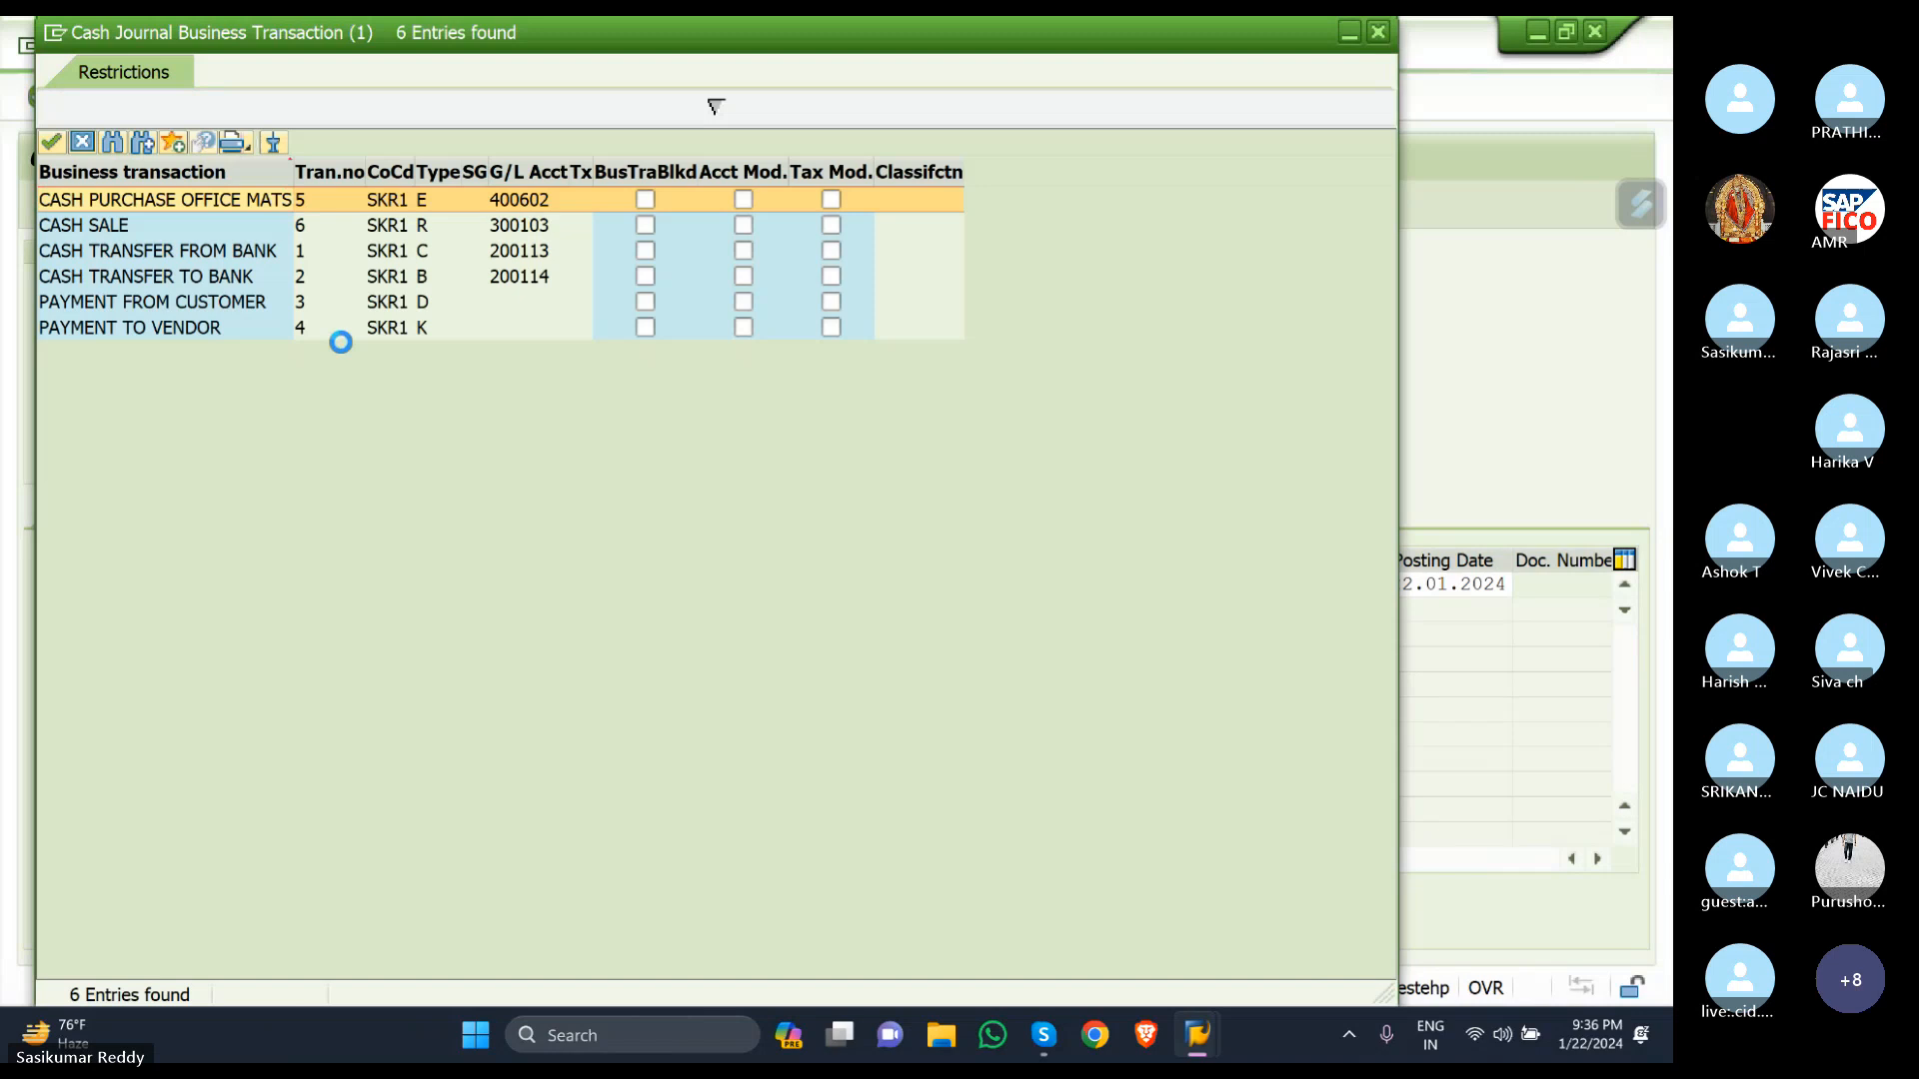
{"action": "left_click", "coordinate": [210, 329]}
{"action": "left_click", "coordinate": [210, 330]}
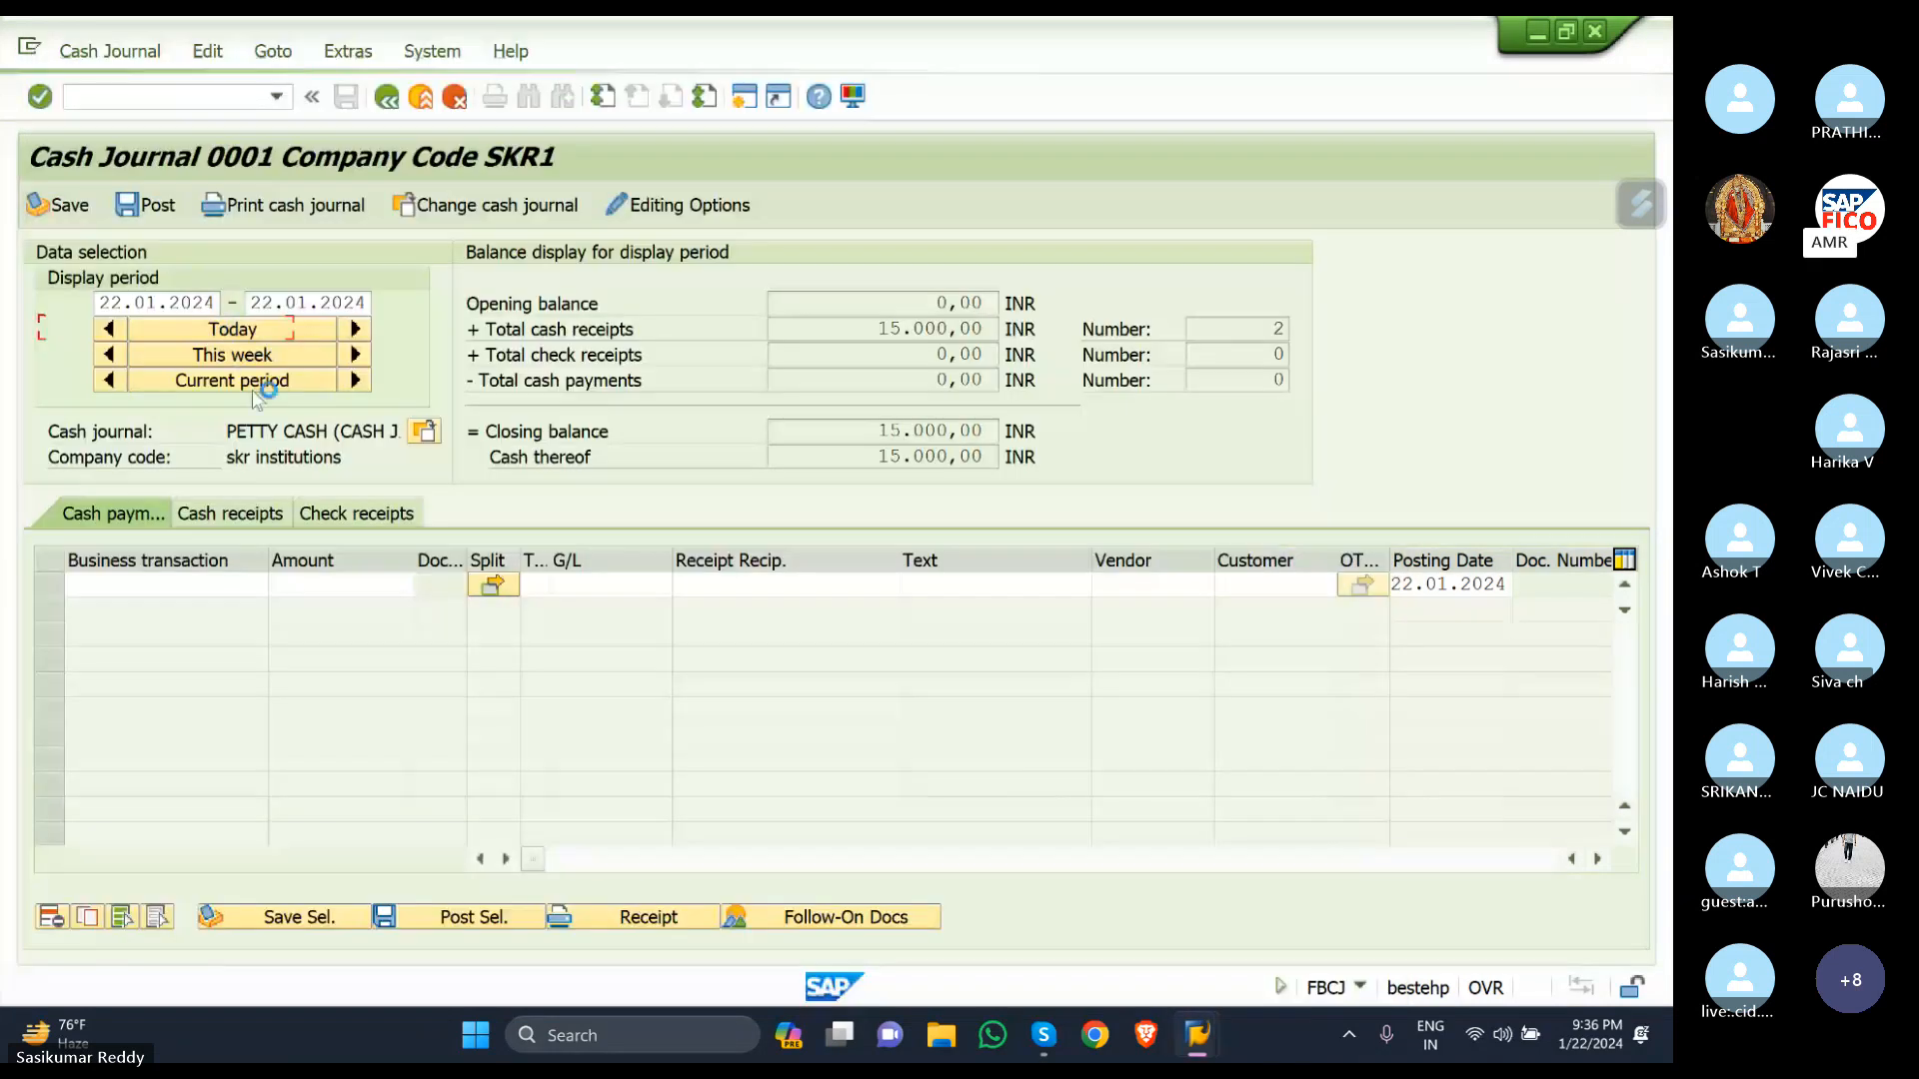
Set the vendor payment's amount to 2000 and assign SALAAR VENDOR from the SKR1 vendor list.
{"action": "left_click", "coordinate": [354, 584]}
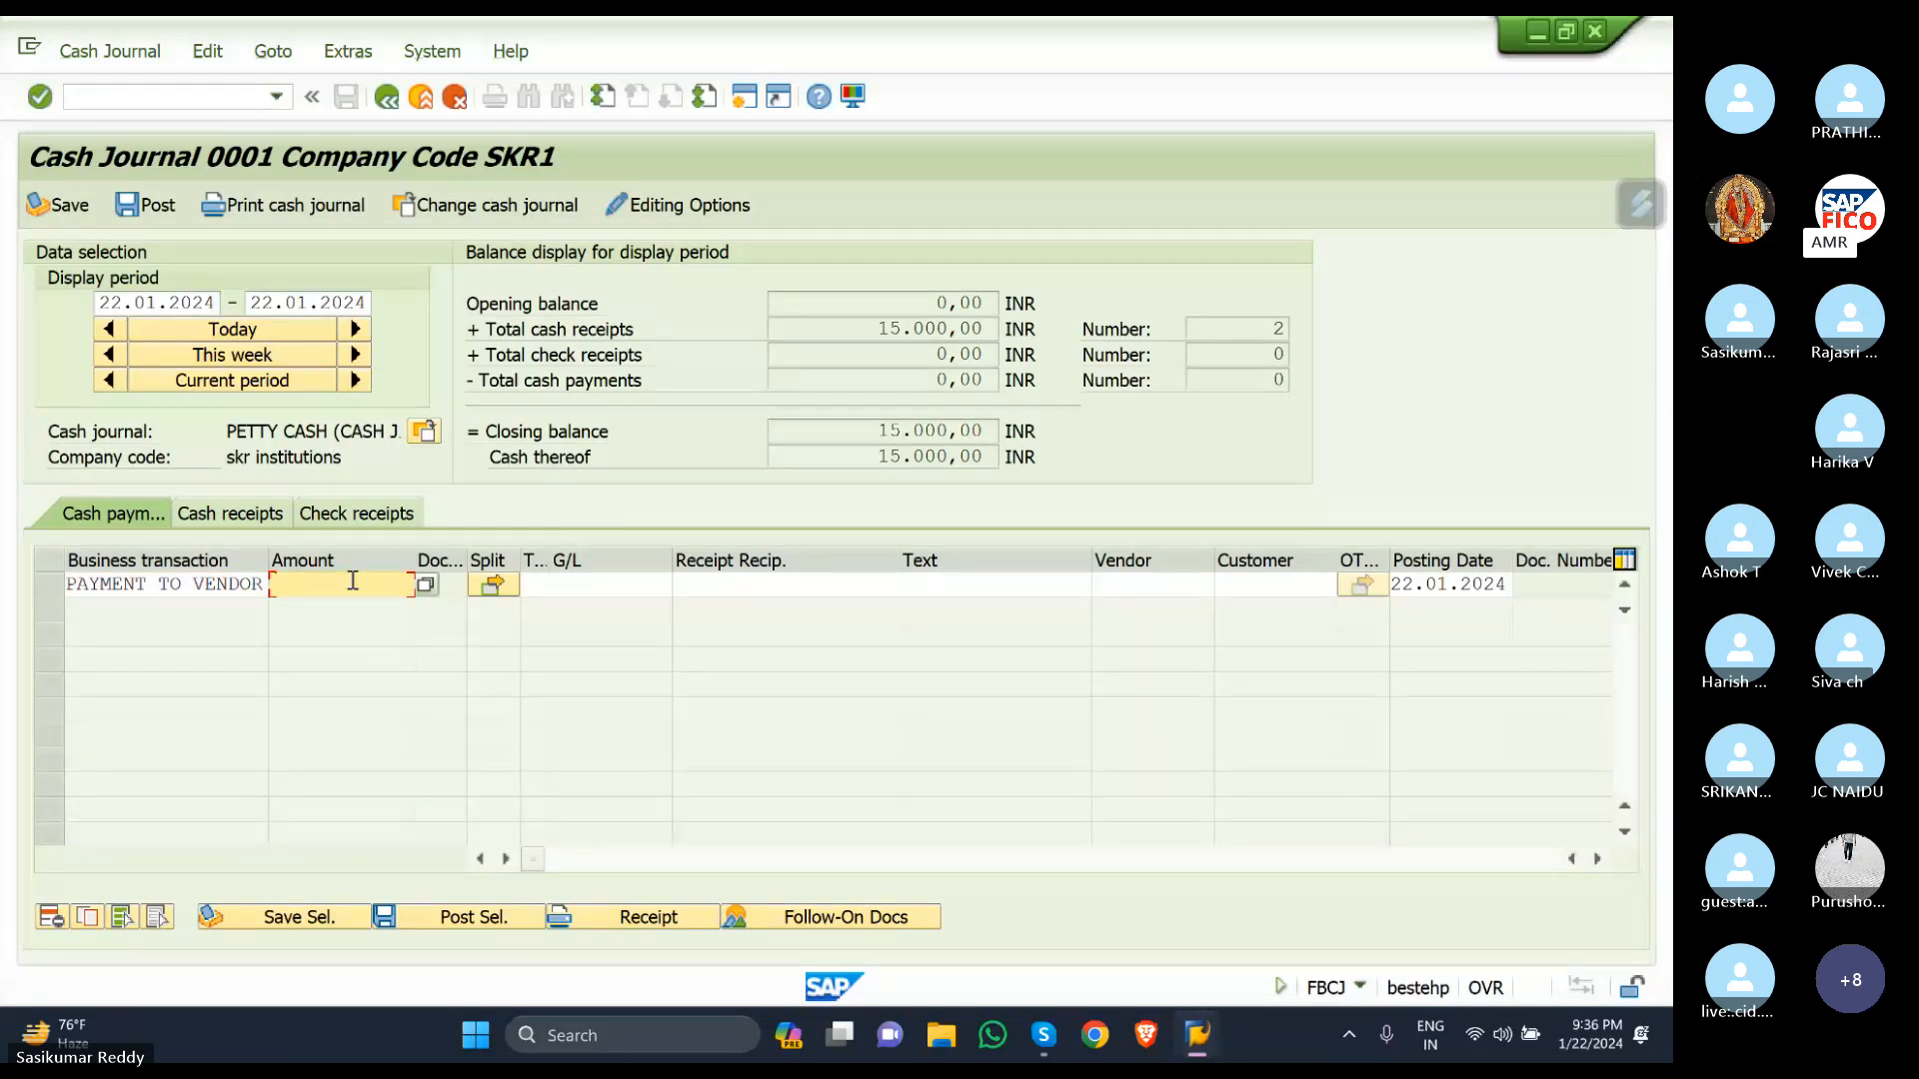
{"action": "type", "text": "2000"}
{"action": "left_click", "coordinate": [1184, 581]}
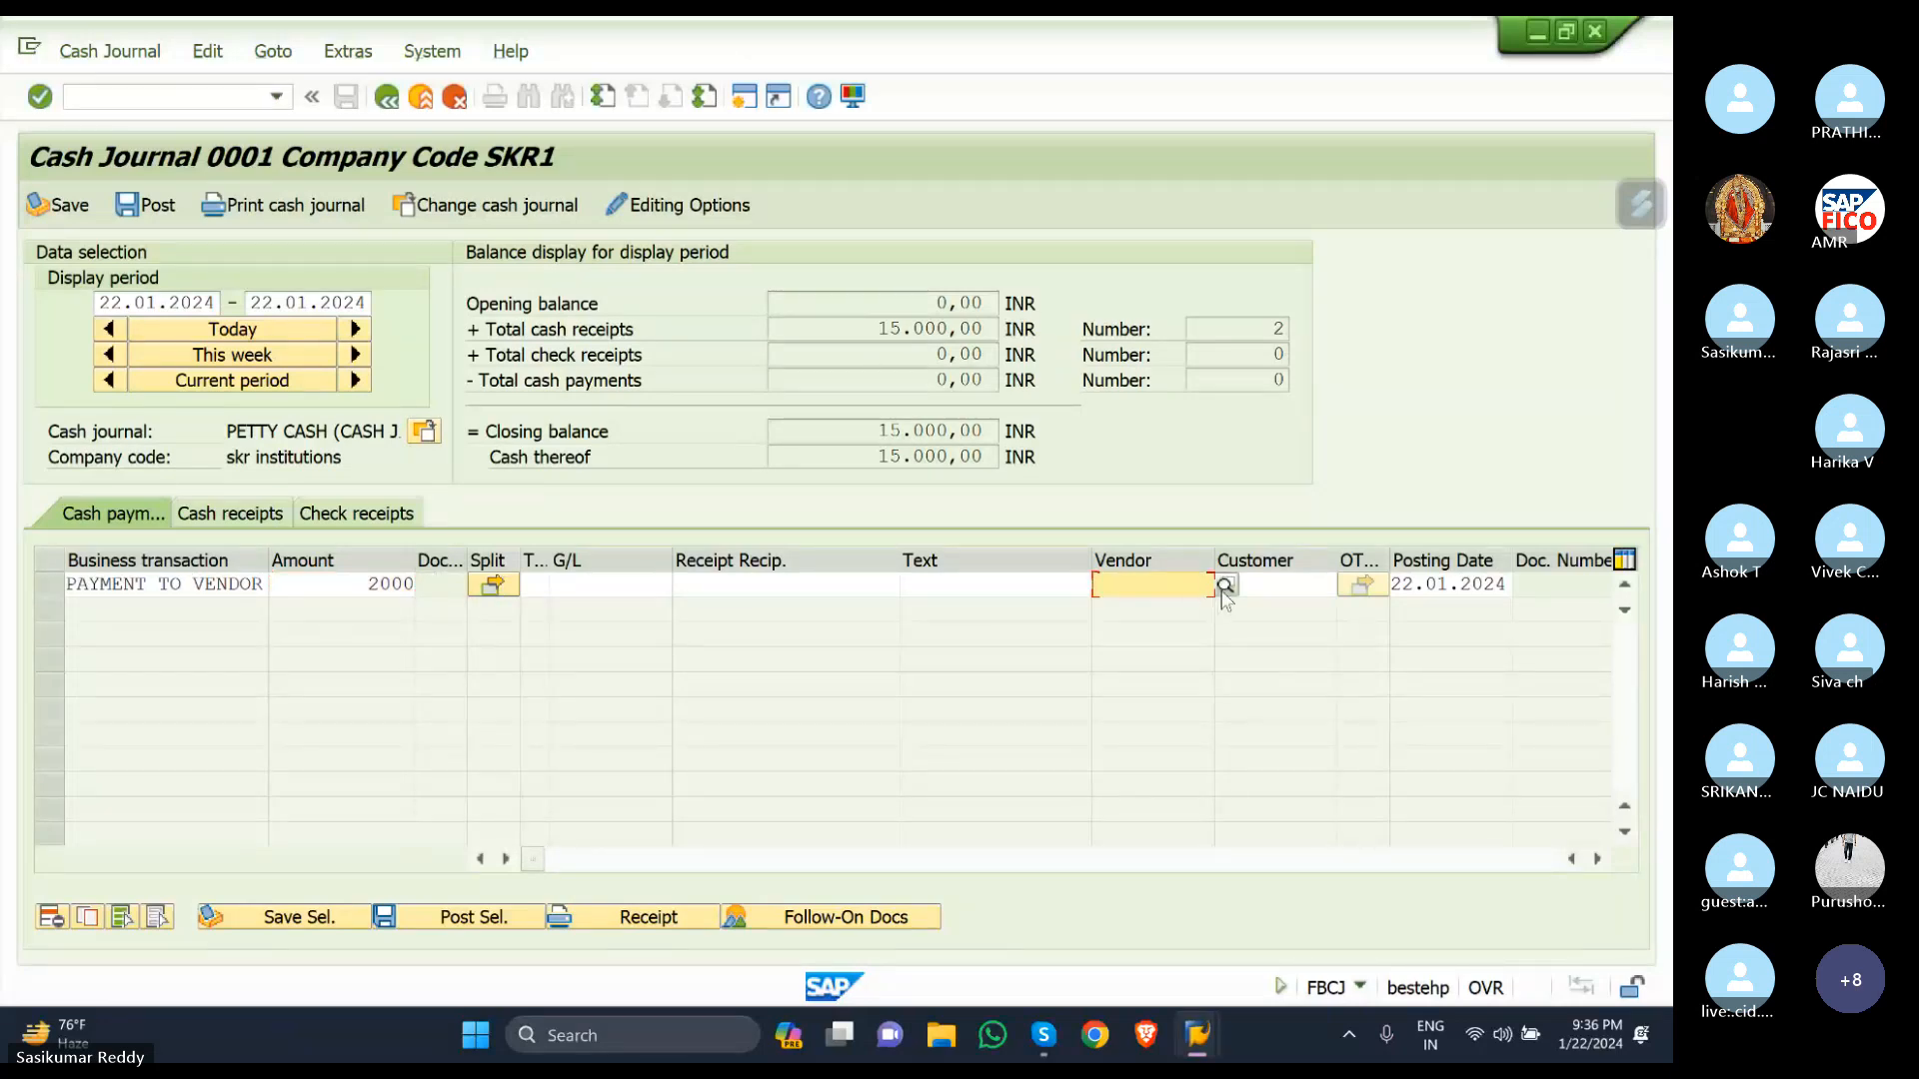
{"action": "left_click", "coordinate": [1225, 586]}
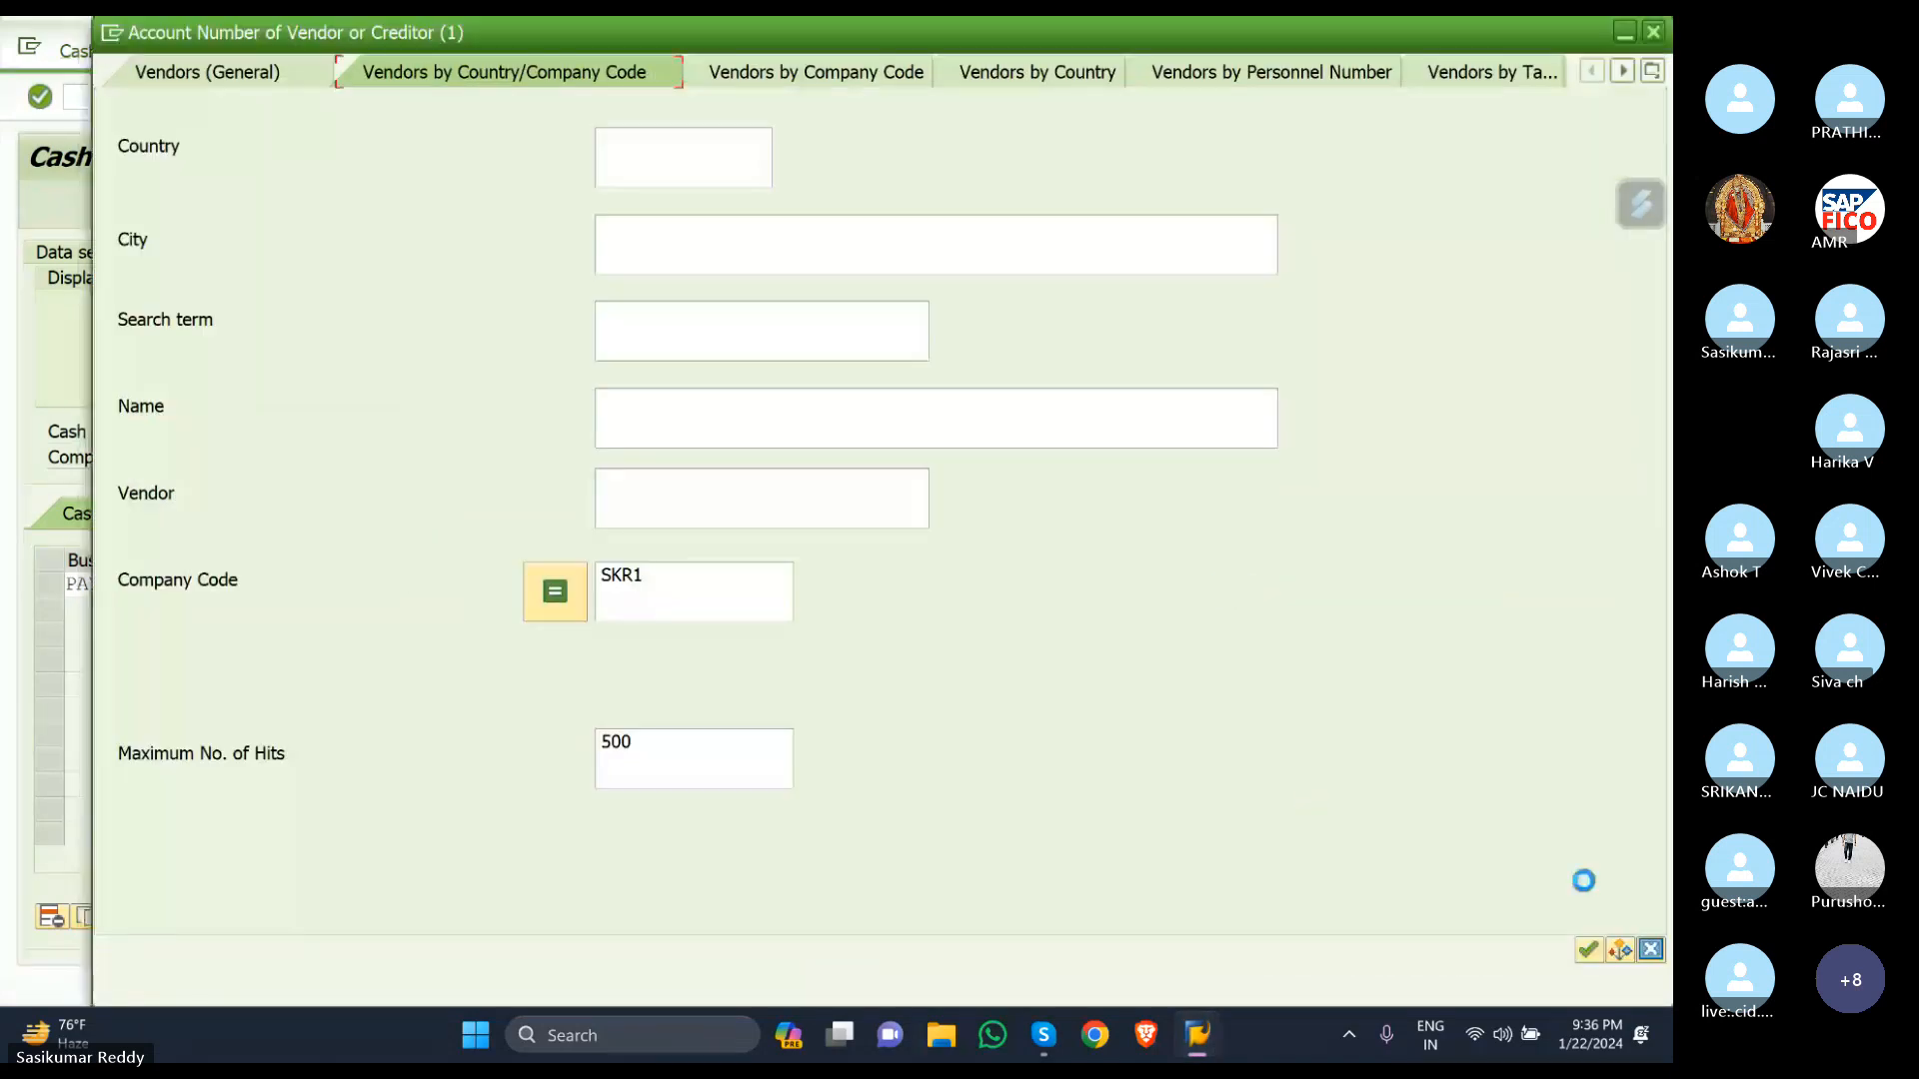
{"action": "left_click", "coordinate": [1591, 948]}
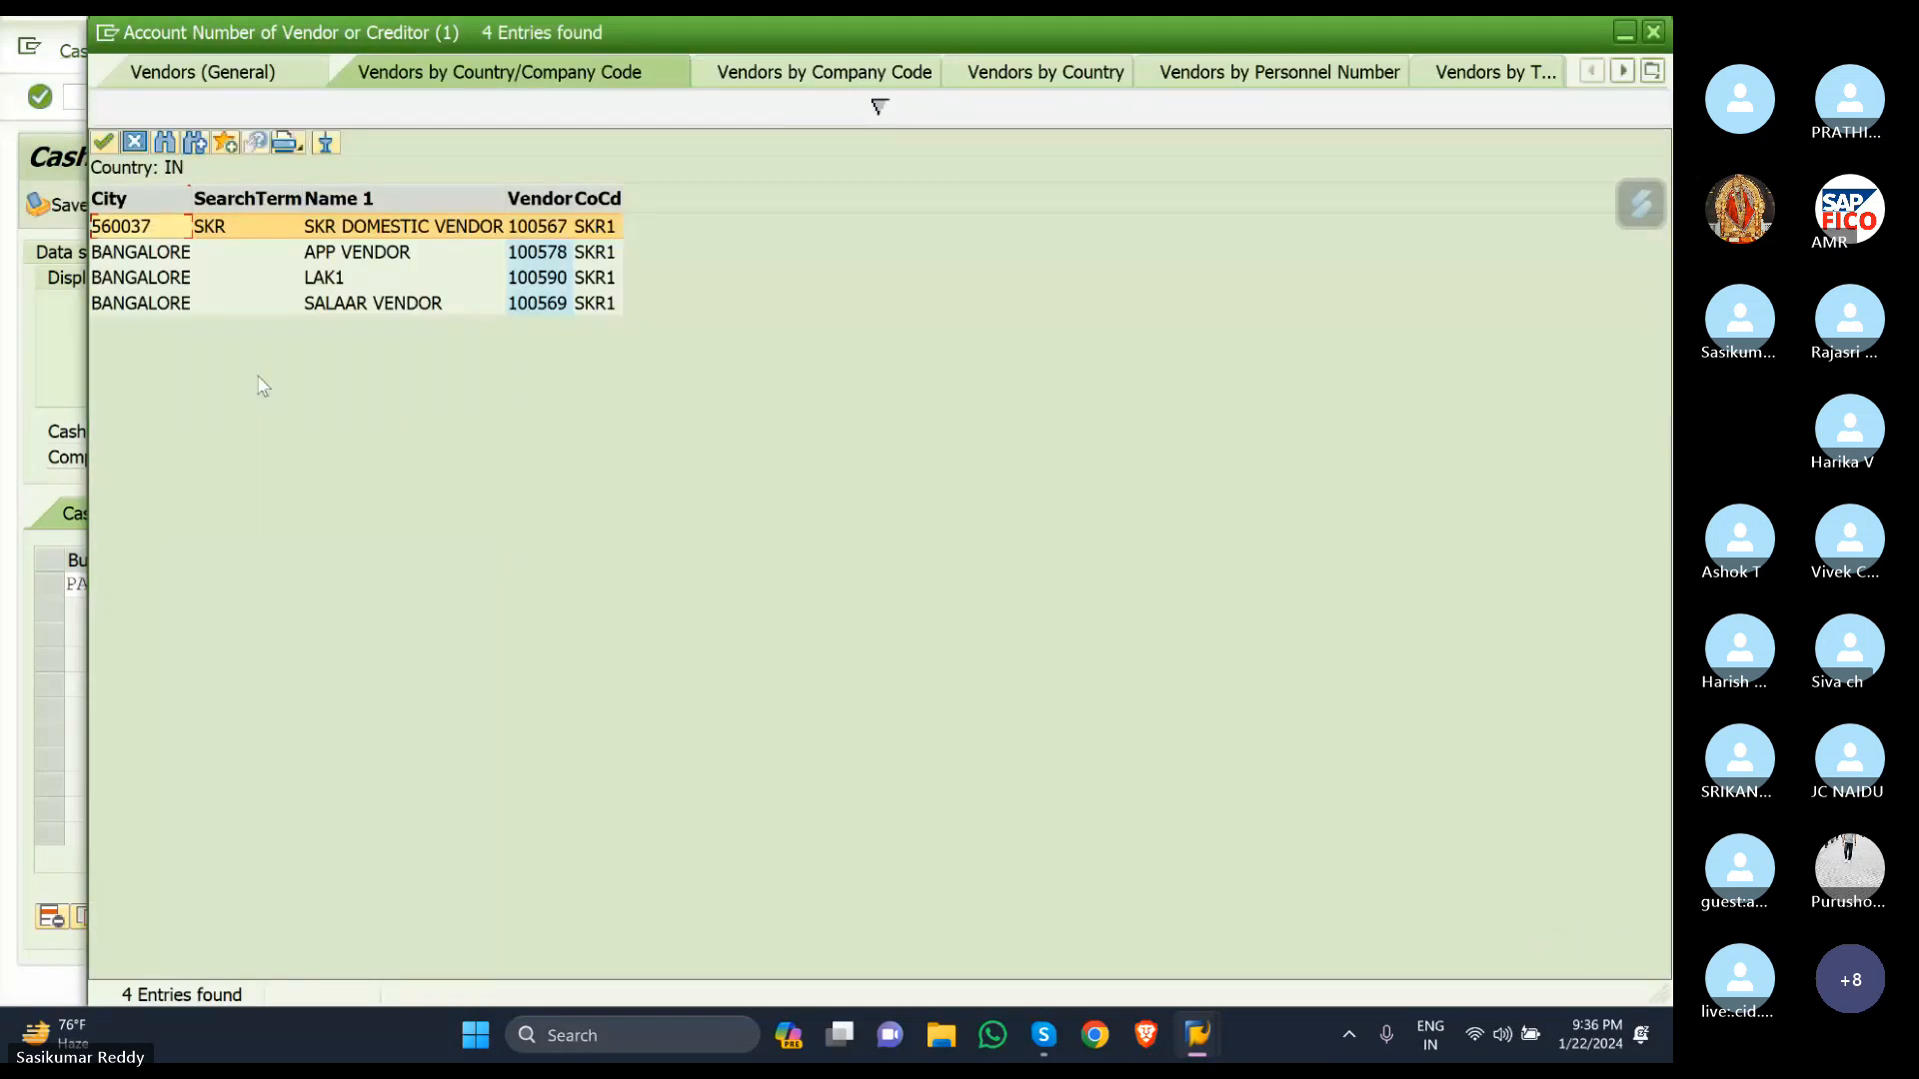
{"action": "double_click", "coordinate": [180, 308]}
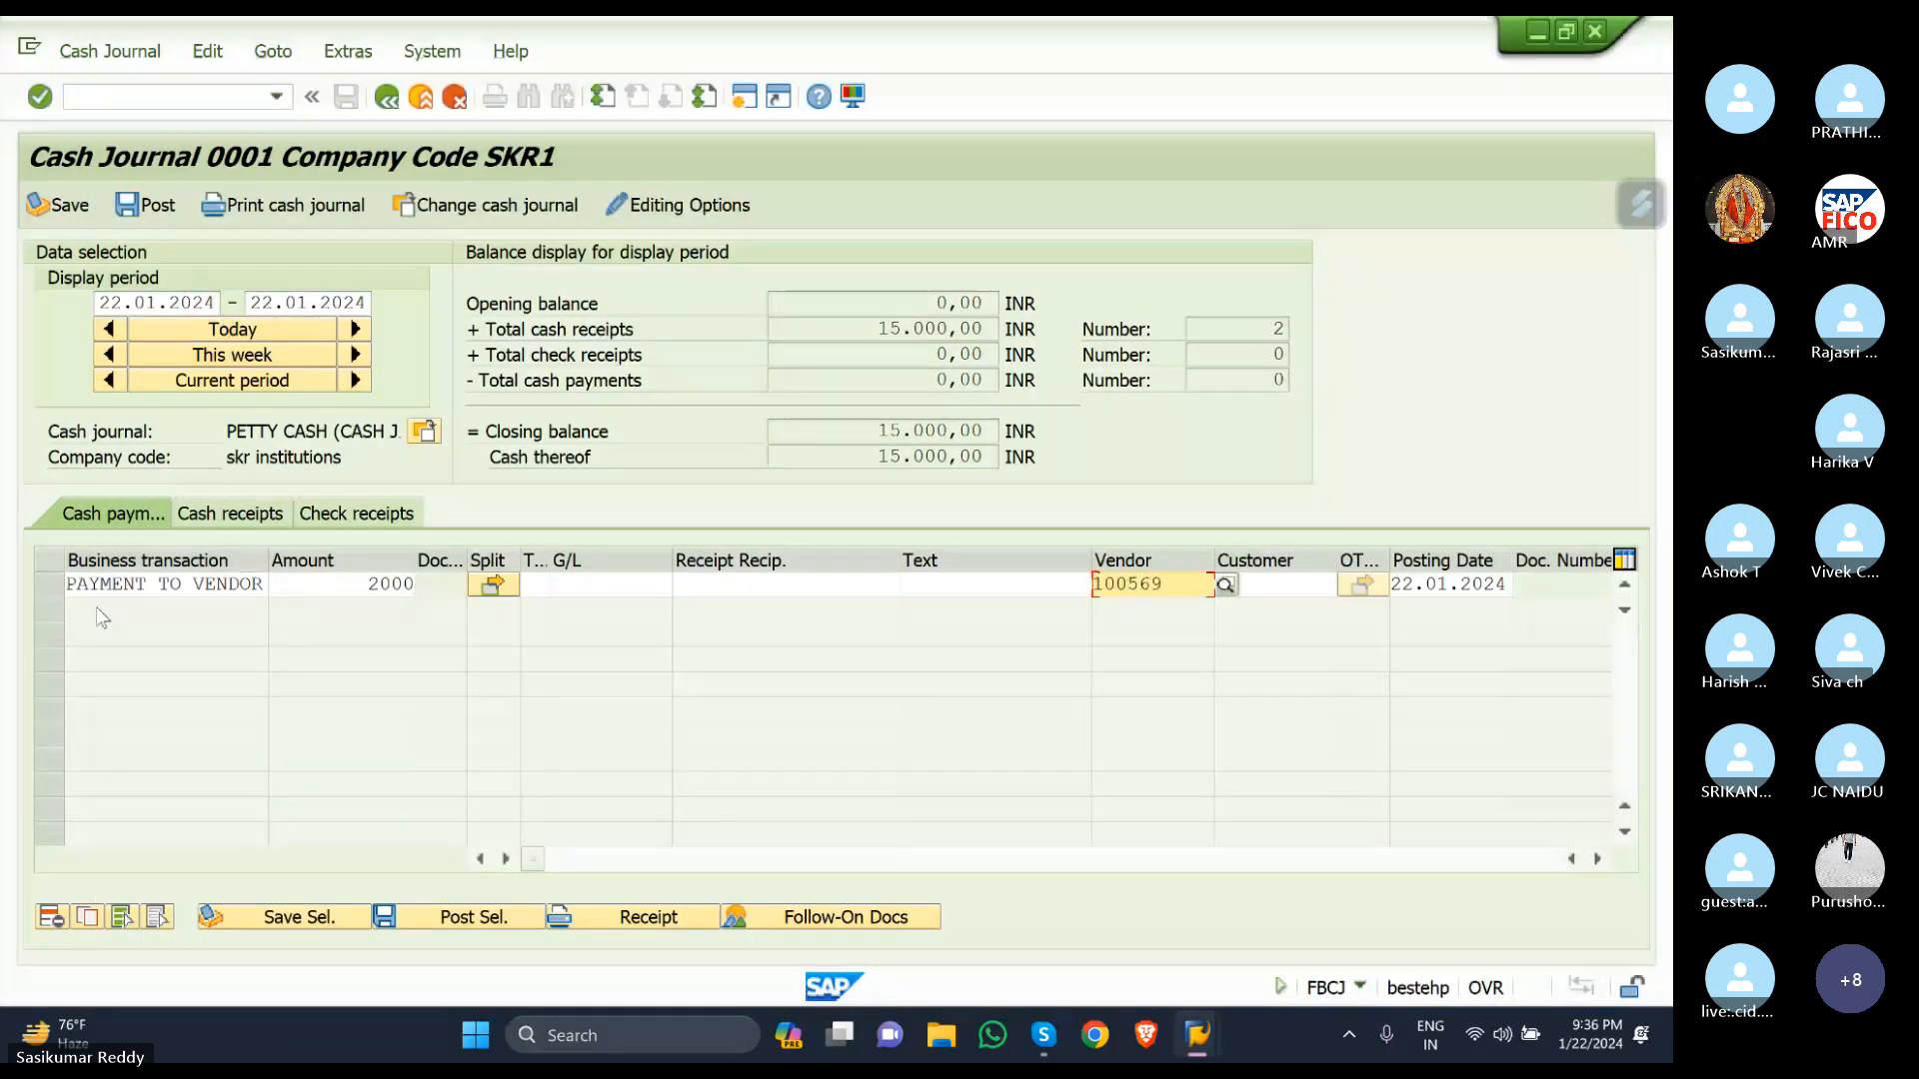
Post the vendor payment line and acknowledge the information message.
{"action": "left_click", "coordinate": [52, 585]}
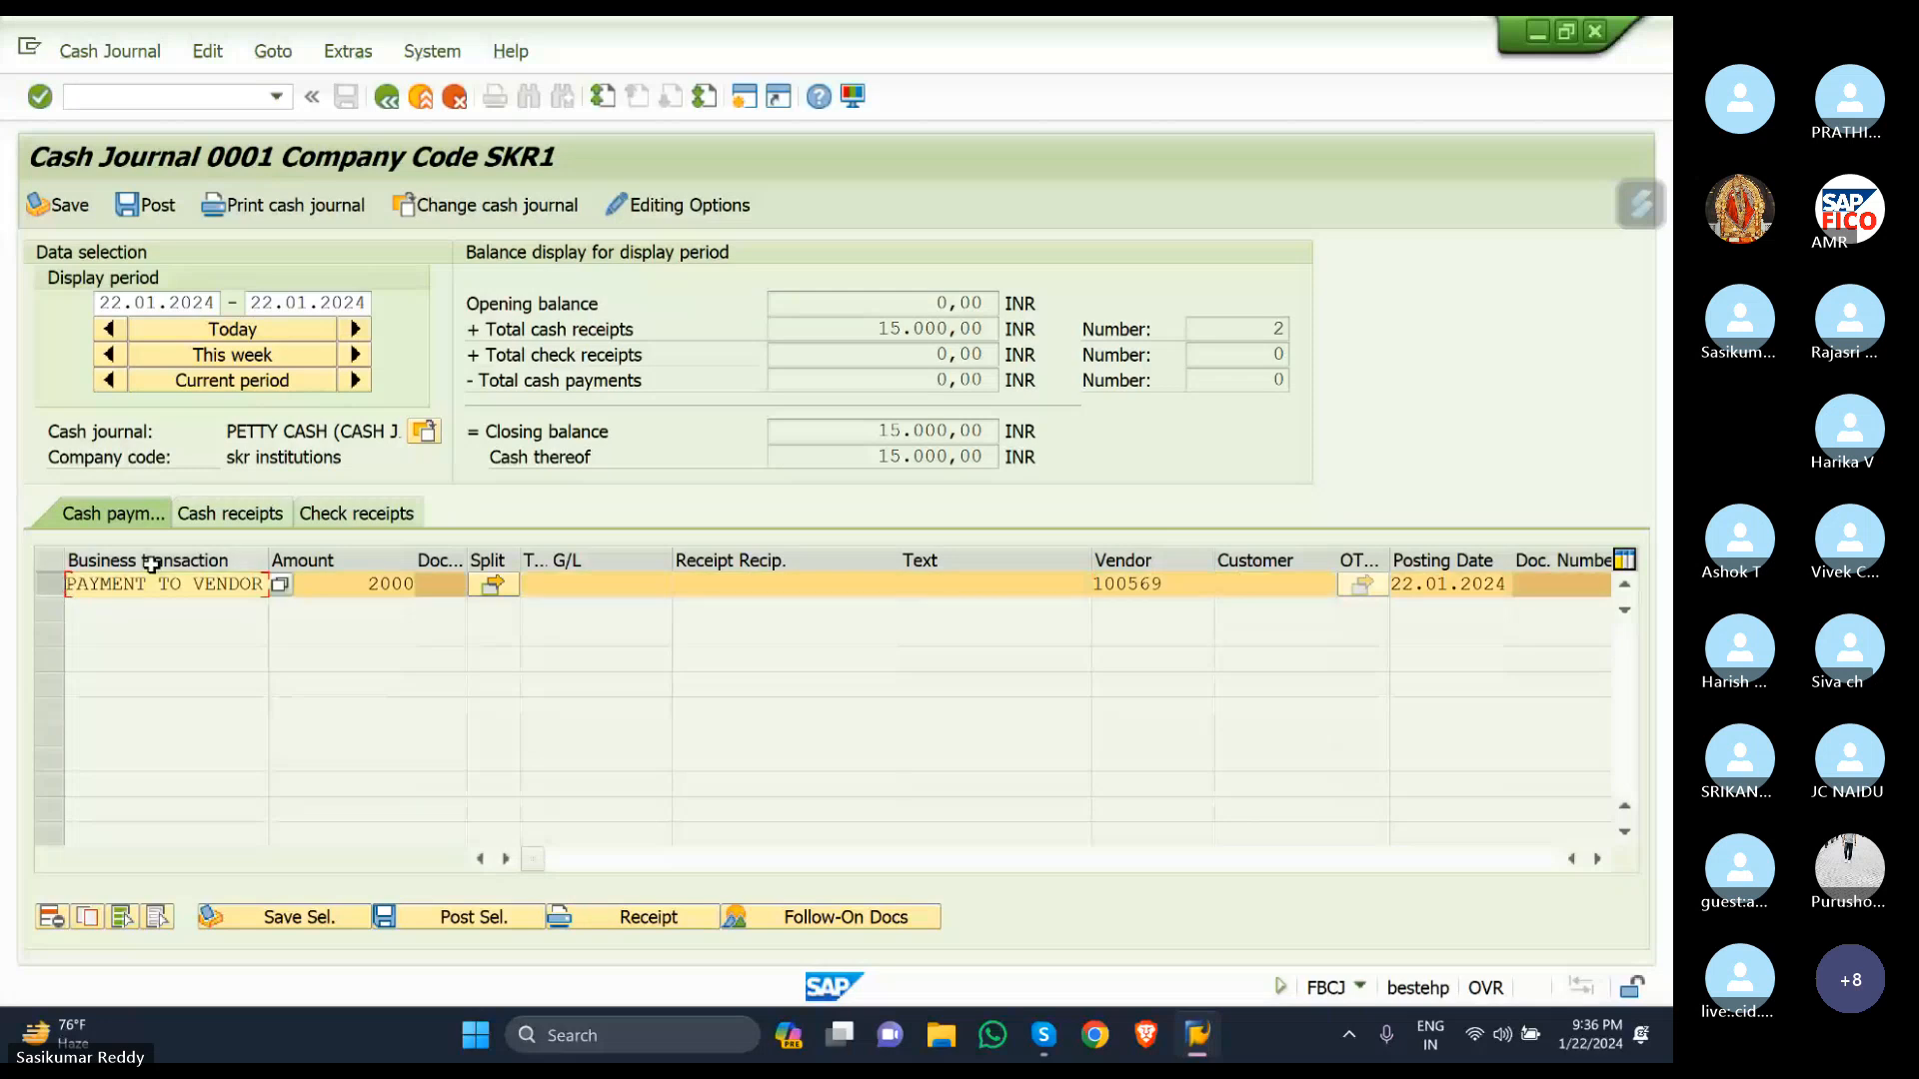
{"action": "left_click", "coordinate": [483, 920]}
{"action": "left_click", "coordinate": [470, 924]}
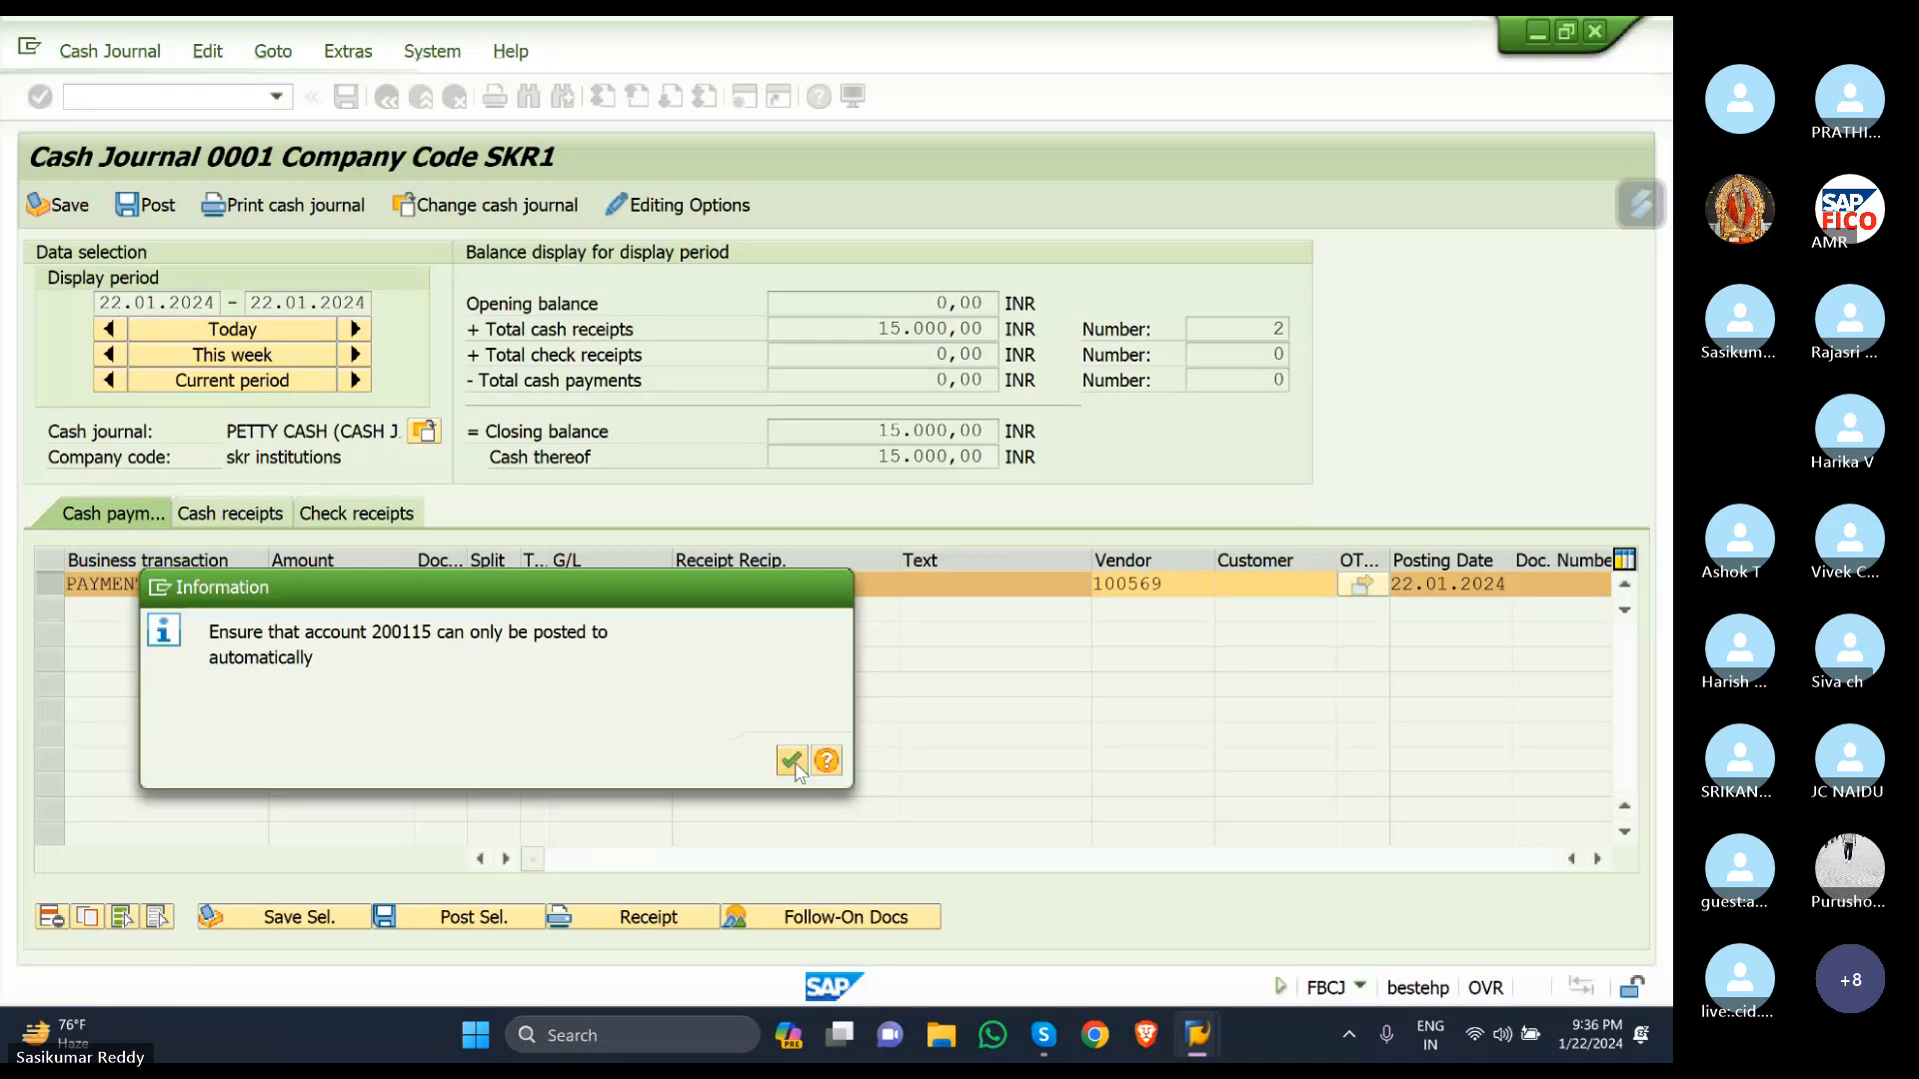
{"action": "left_click", "coordinate": [791, 762]}
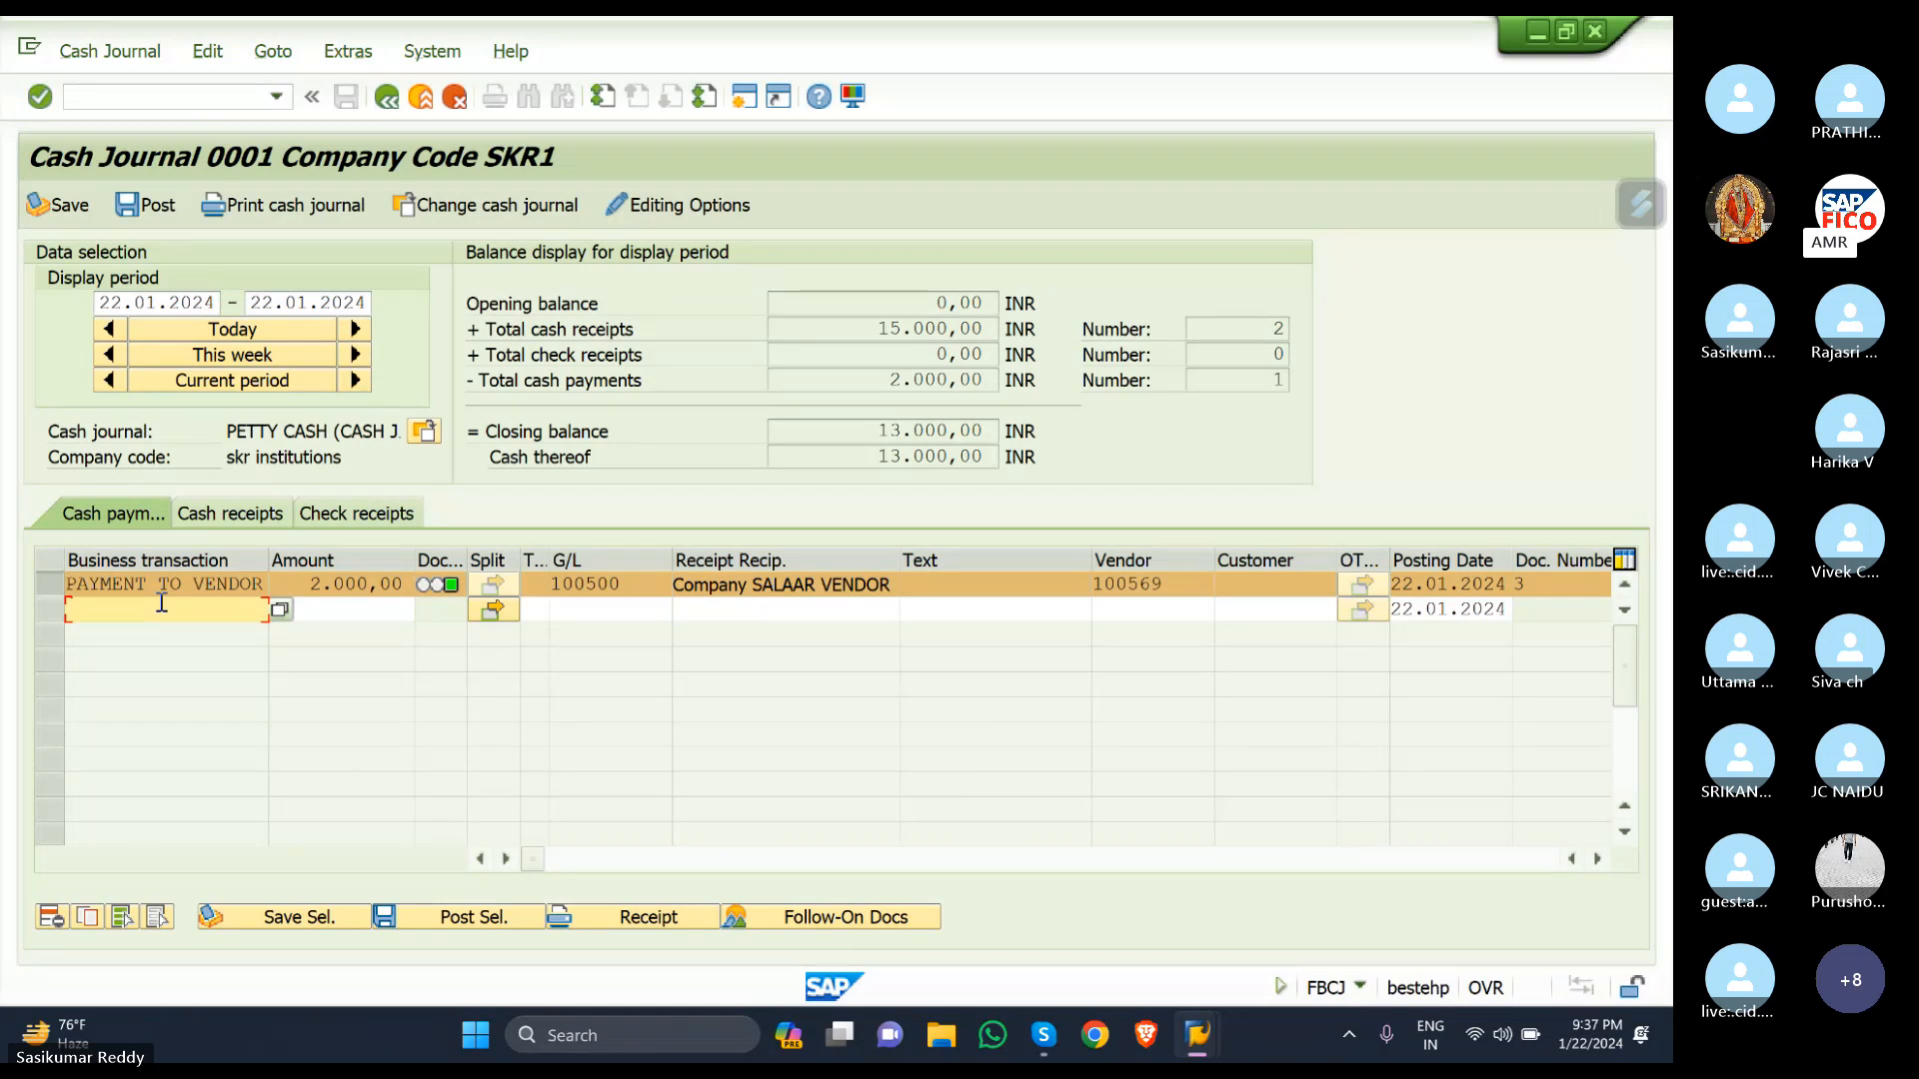
Enter a second cash payment line with the business transaction CASH PURCHASE OFFICE MATS and an amount of 2000.
{"action": "left_click", "coordinate": [281, 611]}
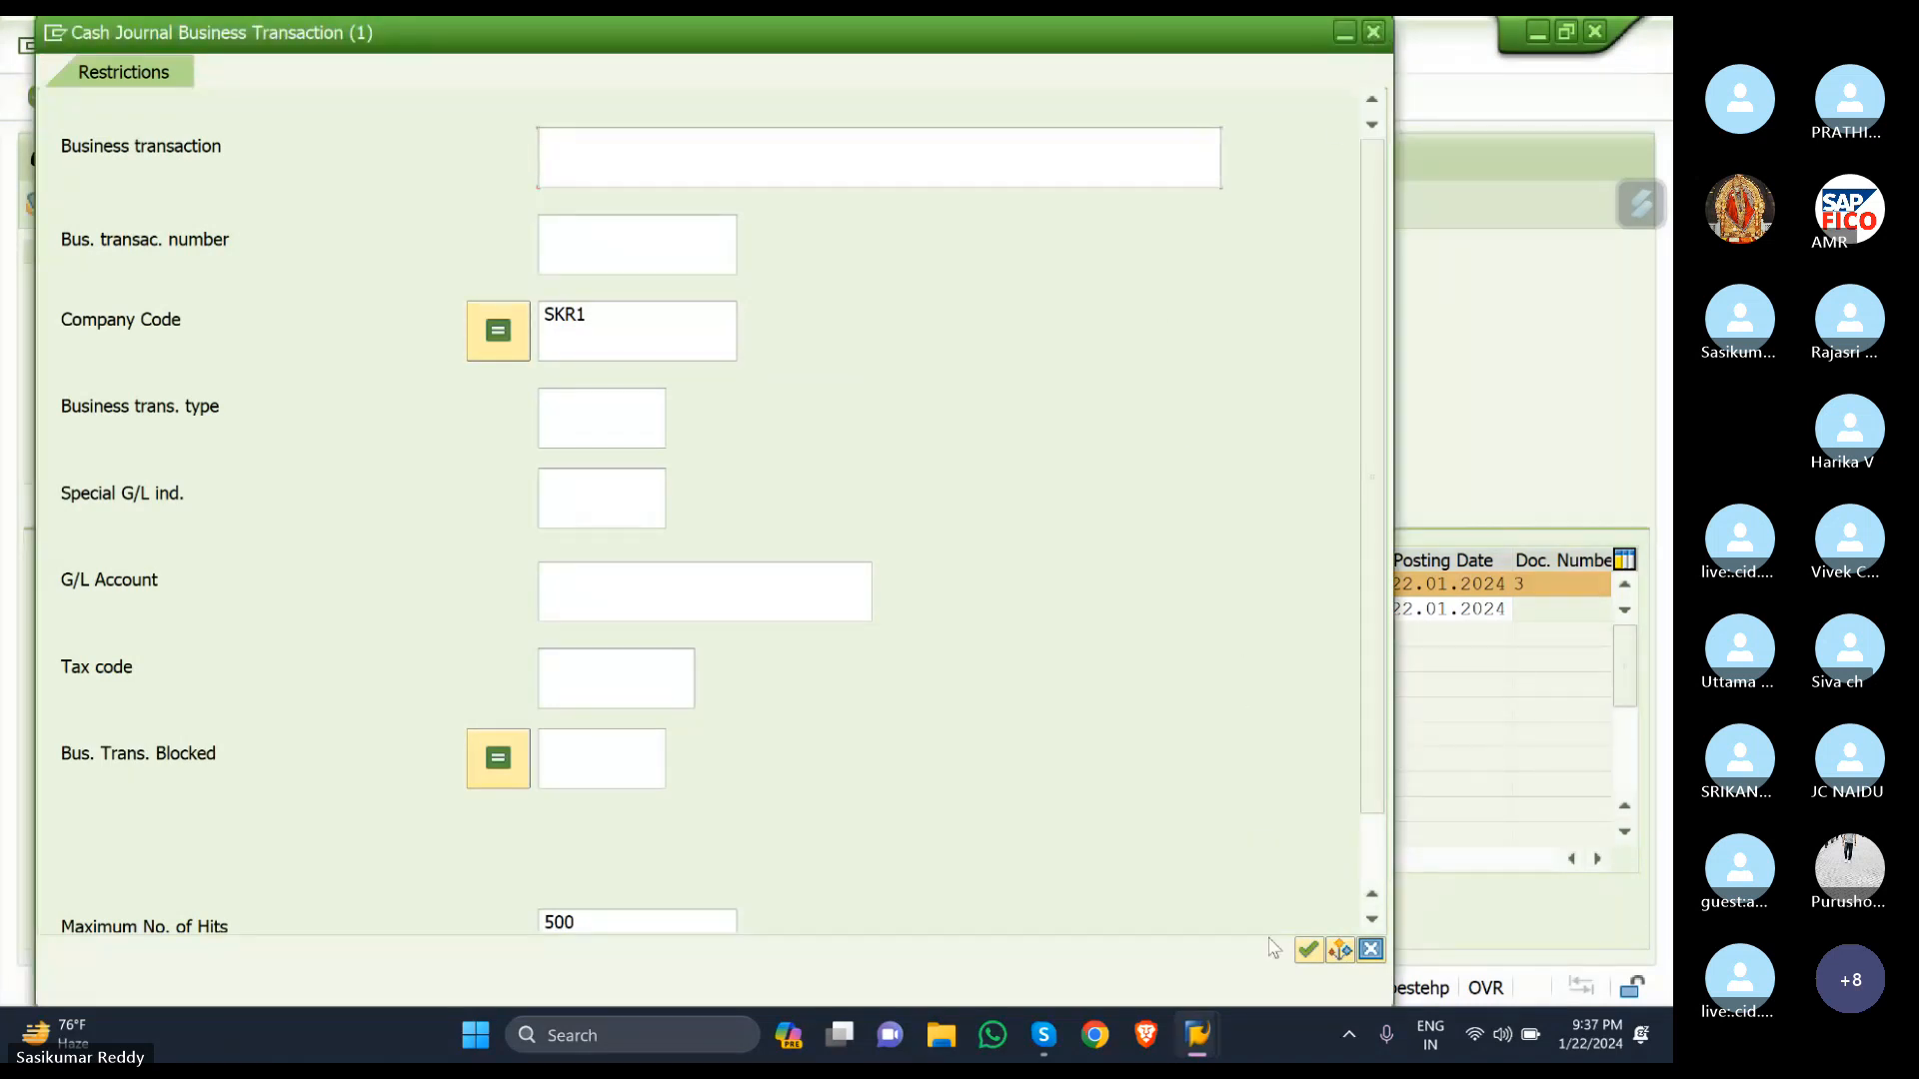
{"action": "left_click", "coordinate": [1307, 950]}
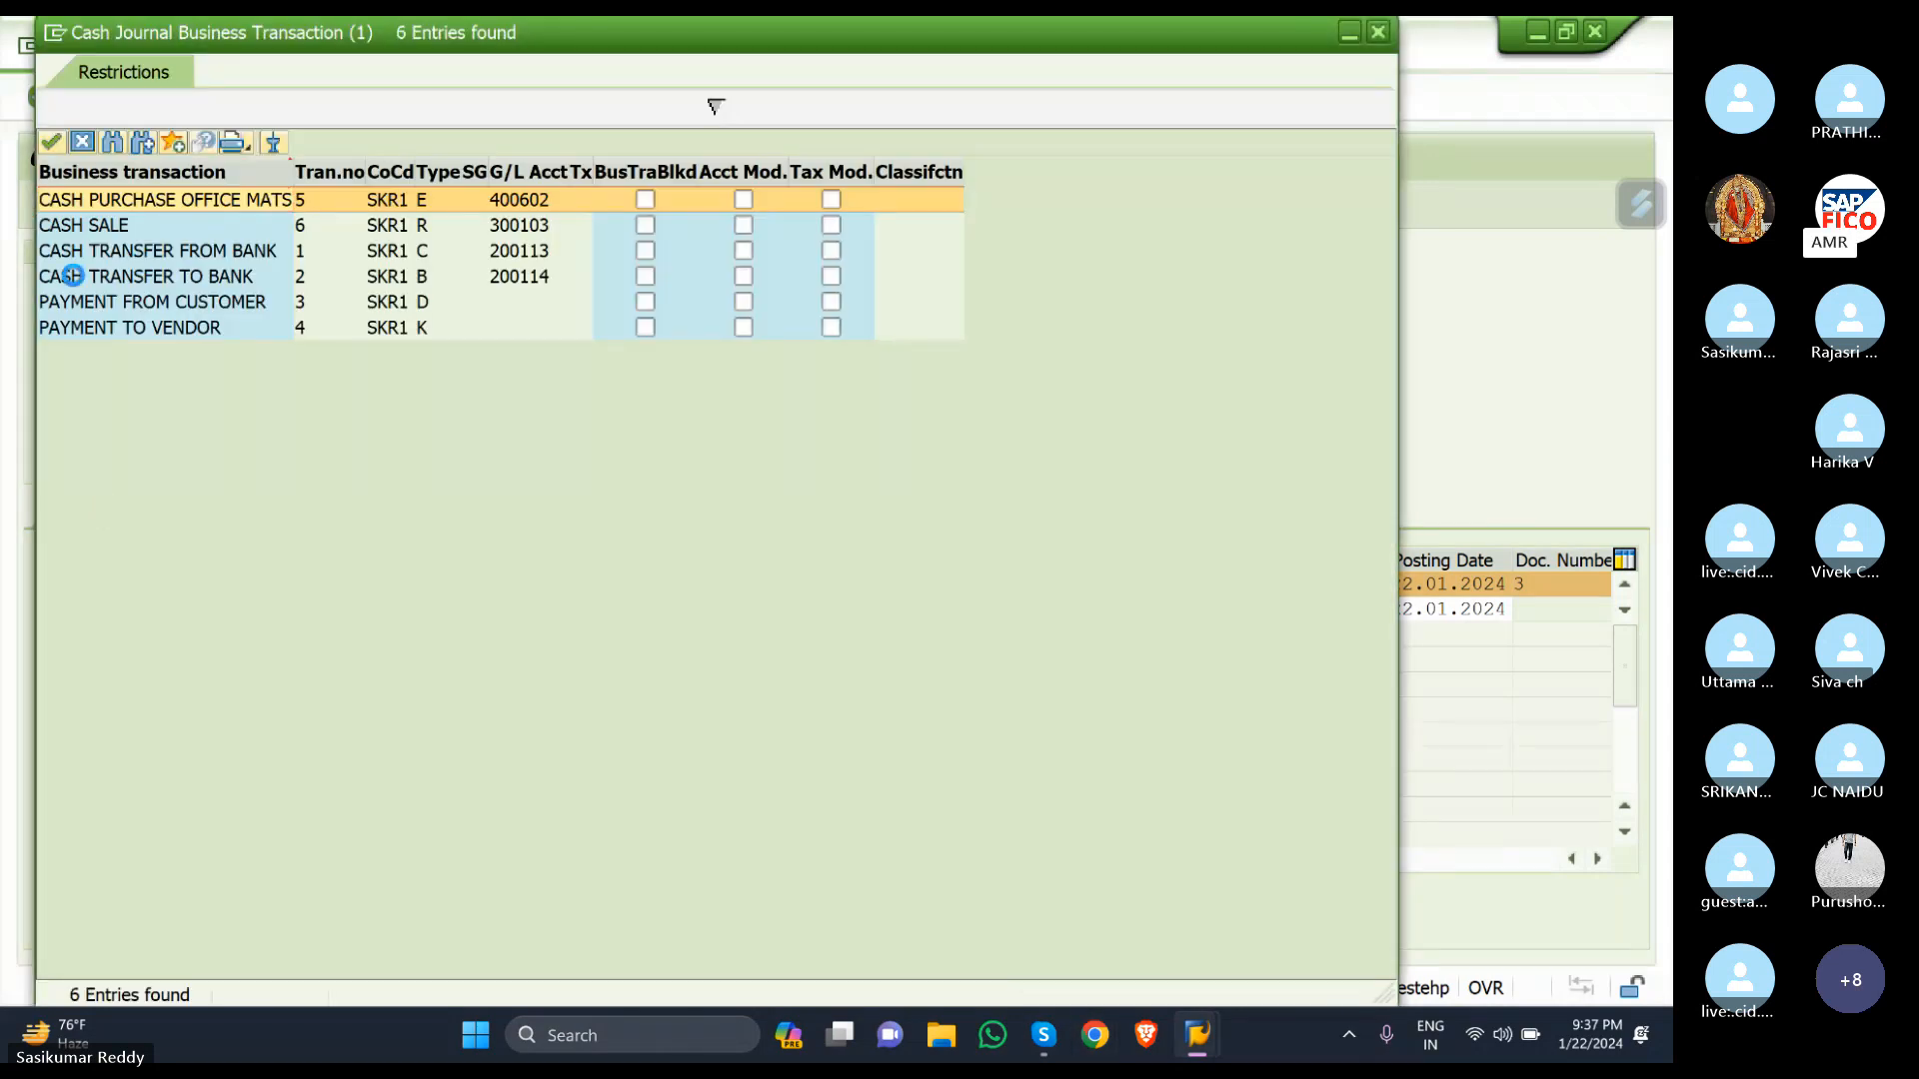
{"action": "double_click", "coordinate": [169, 198]}
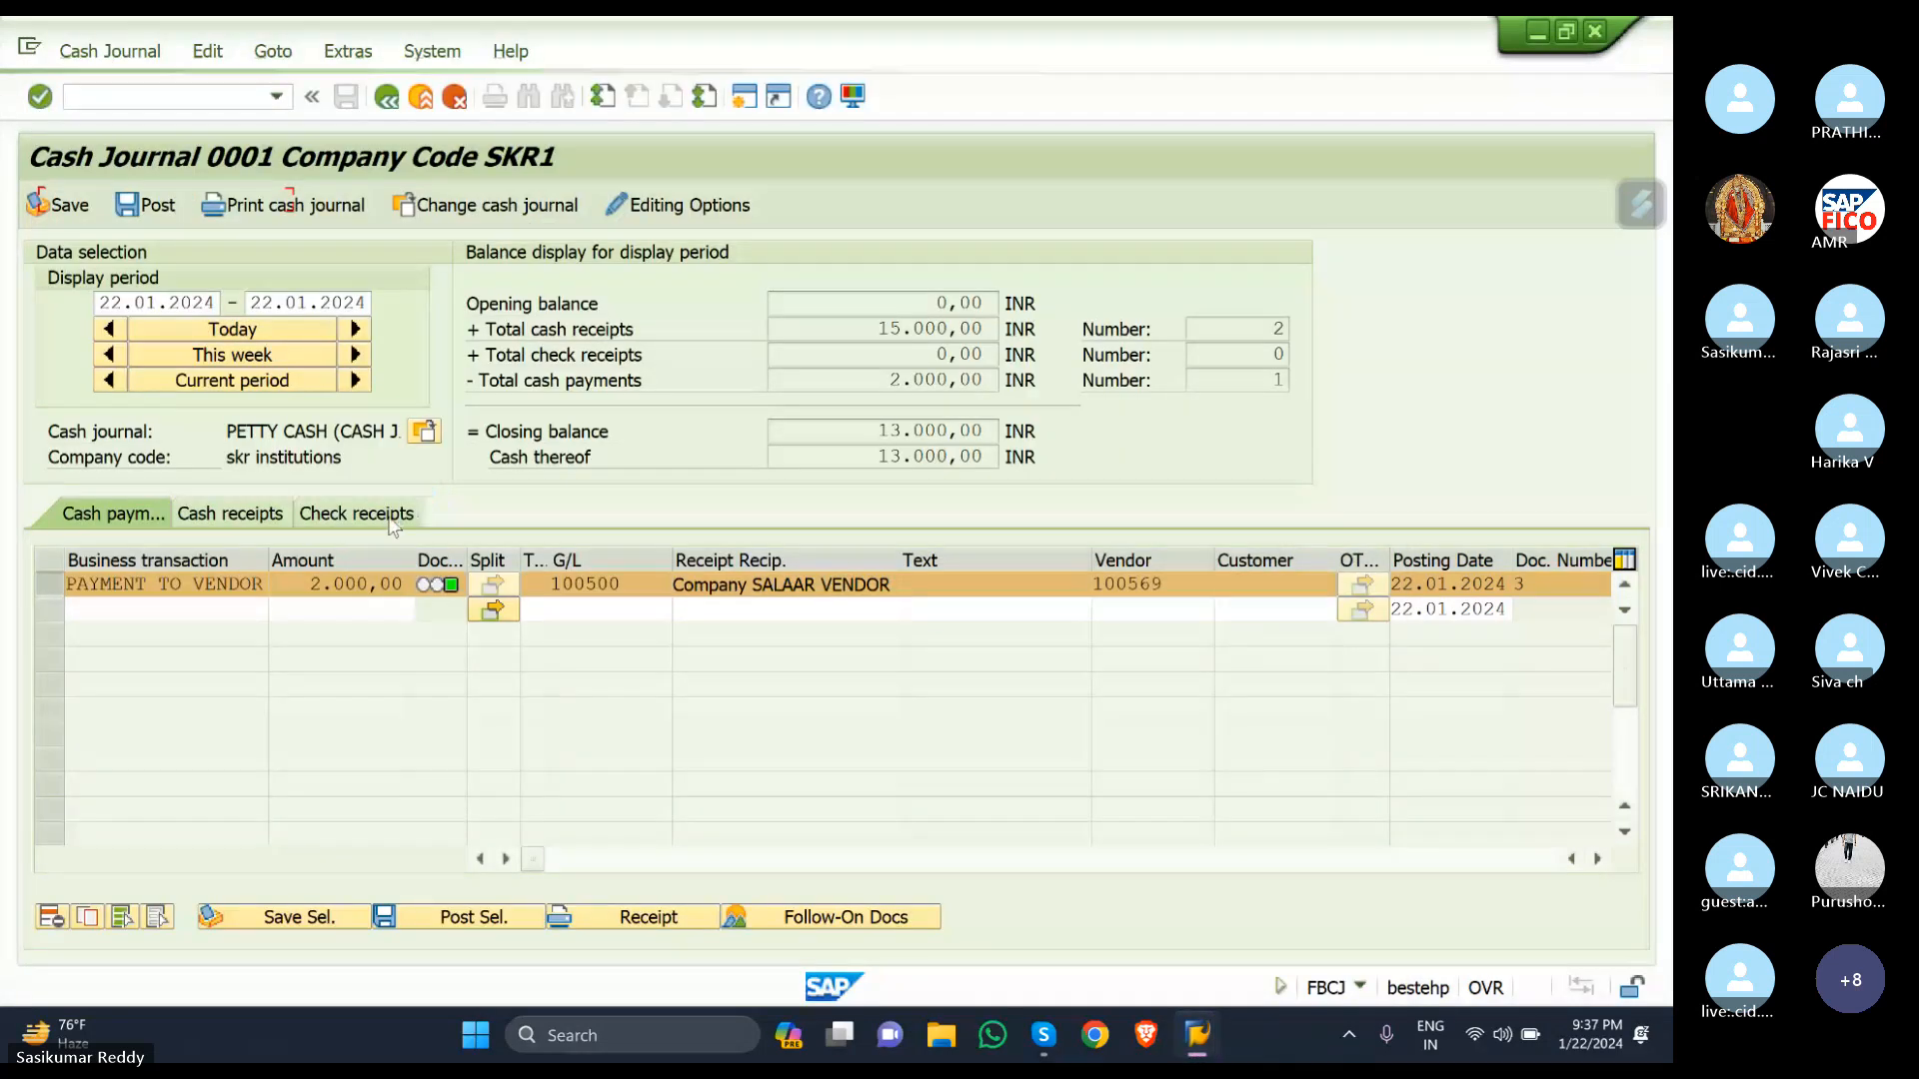
{"action": "left_click", "coordinate": [342, 613]}
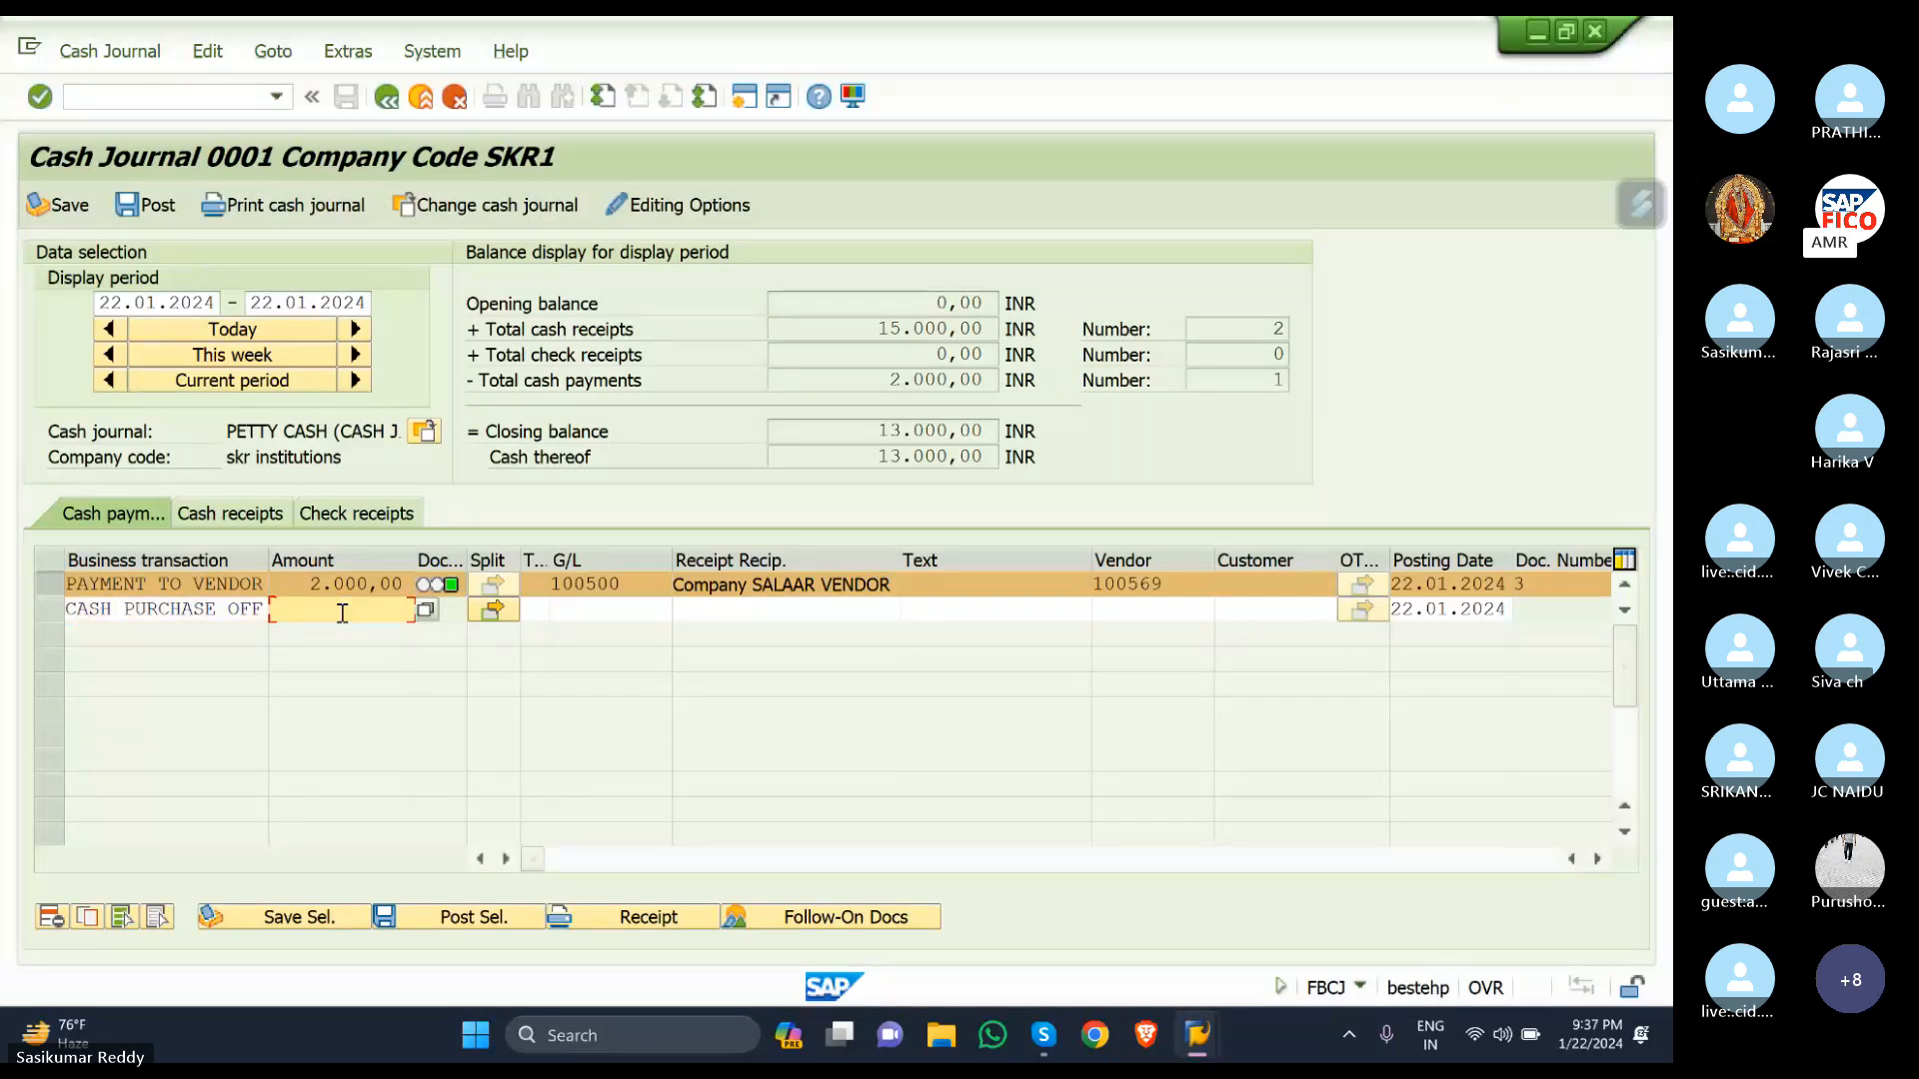
{"action": "type", "text": "2000"}
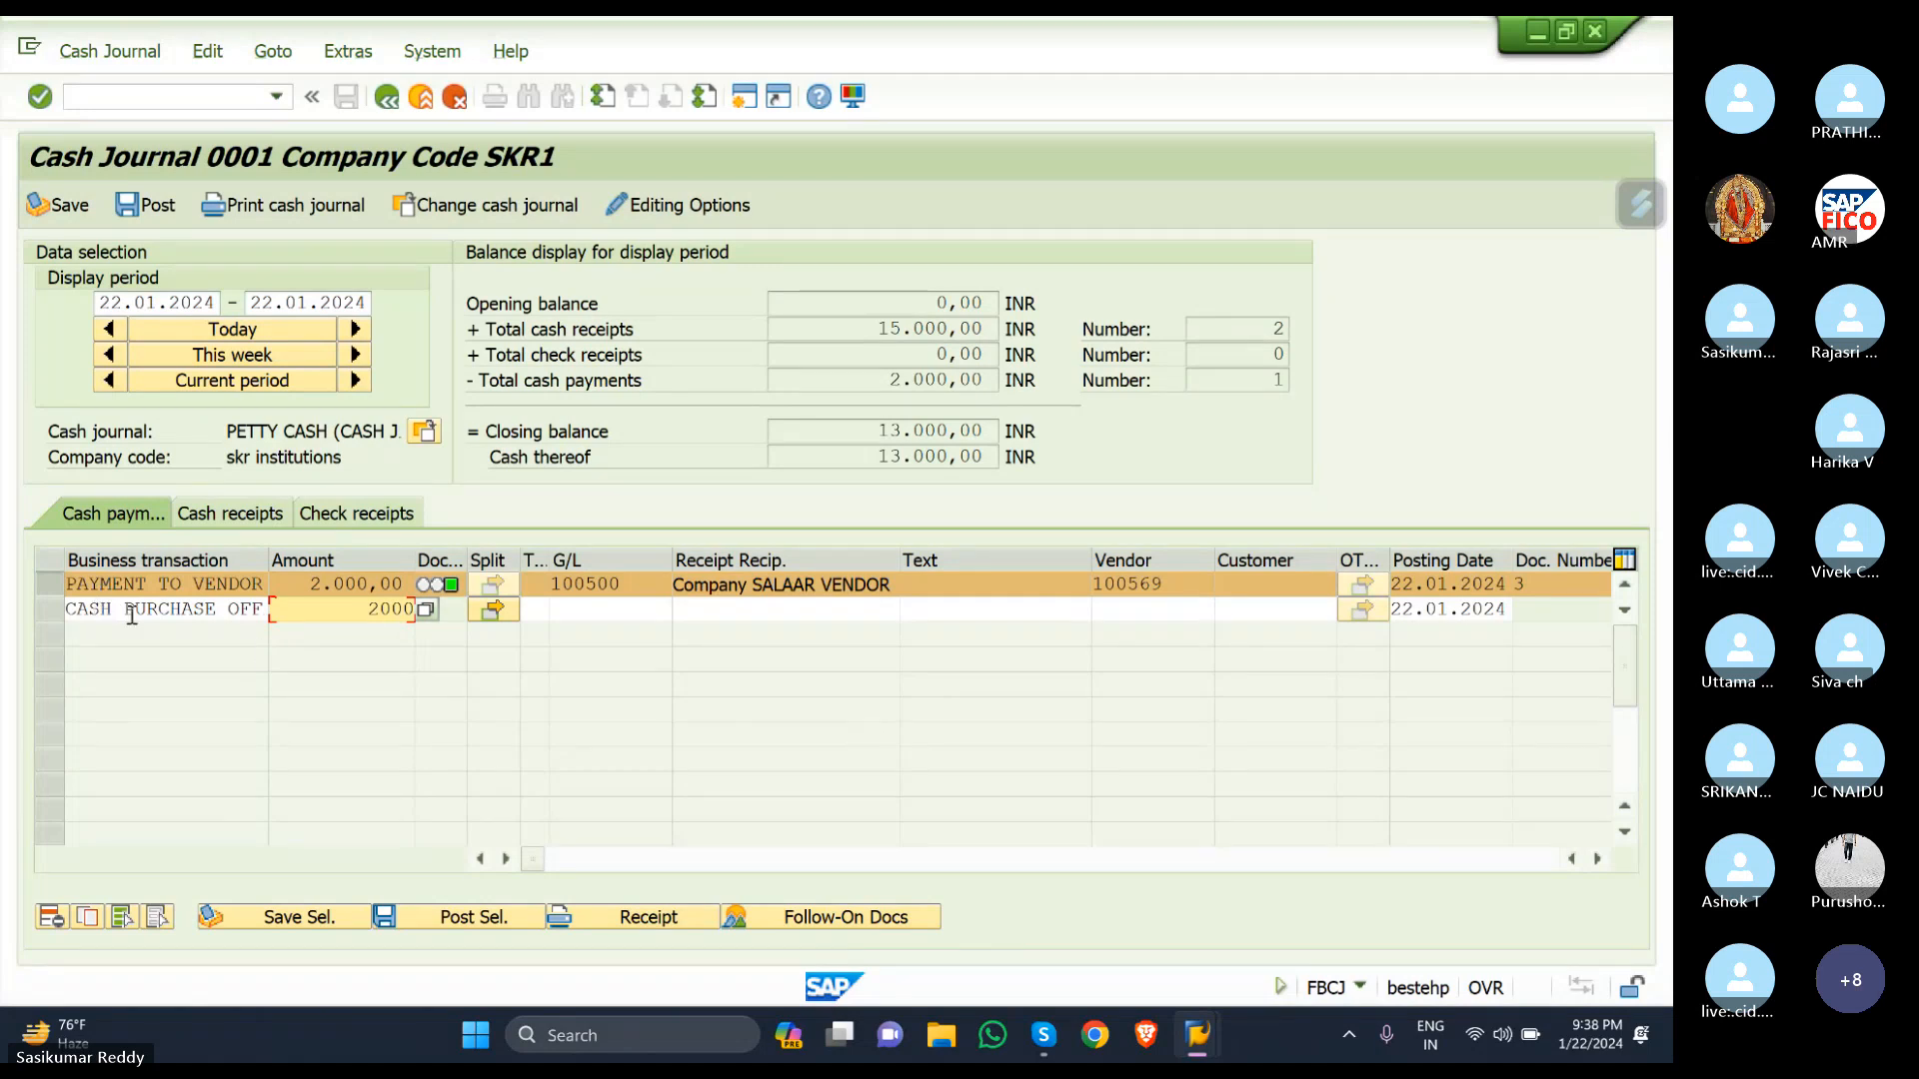
{"action": "key", "text": "Return"}
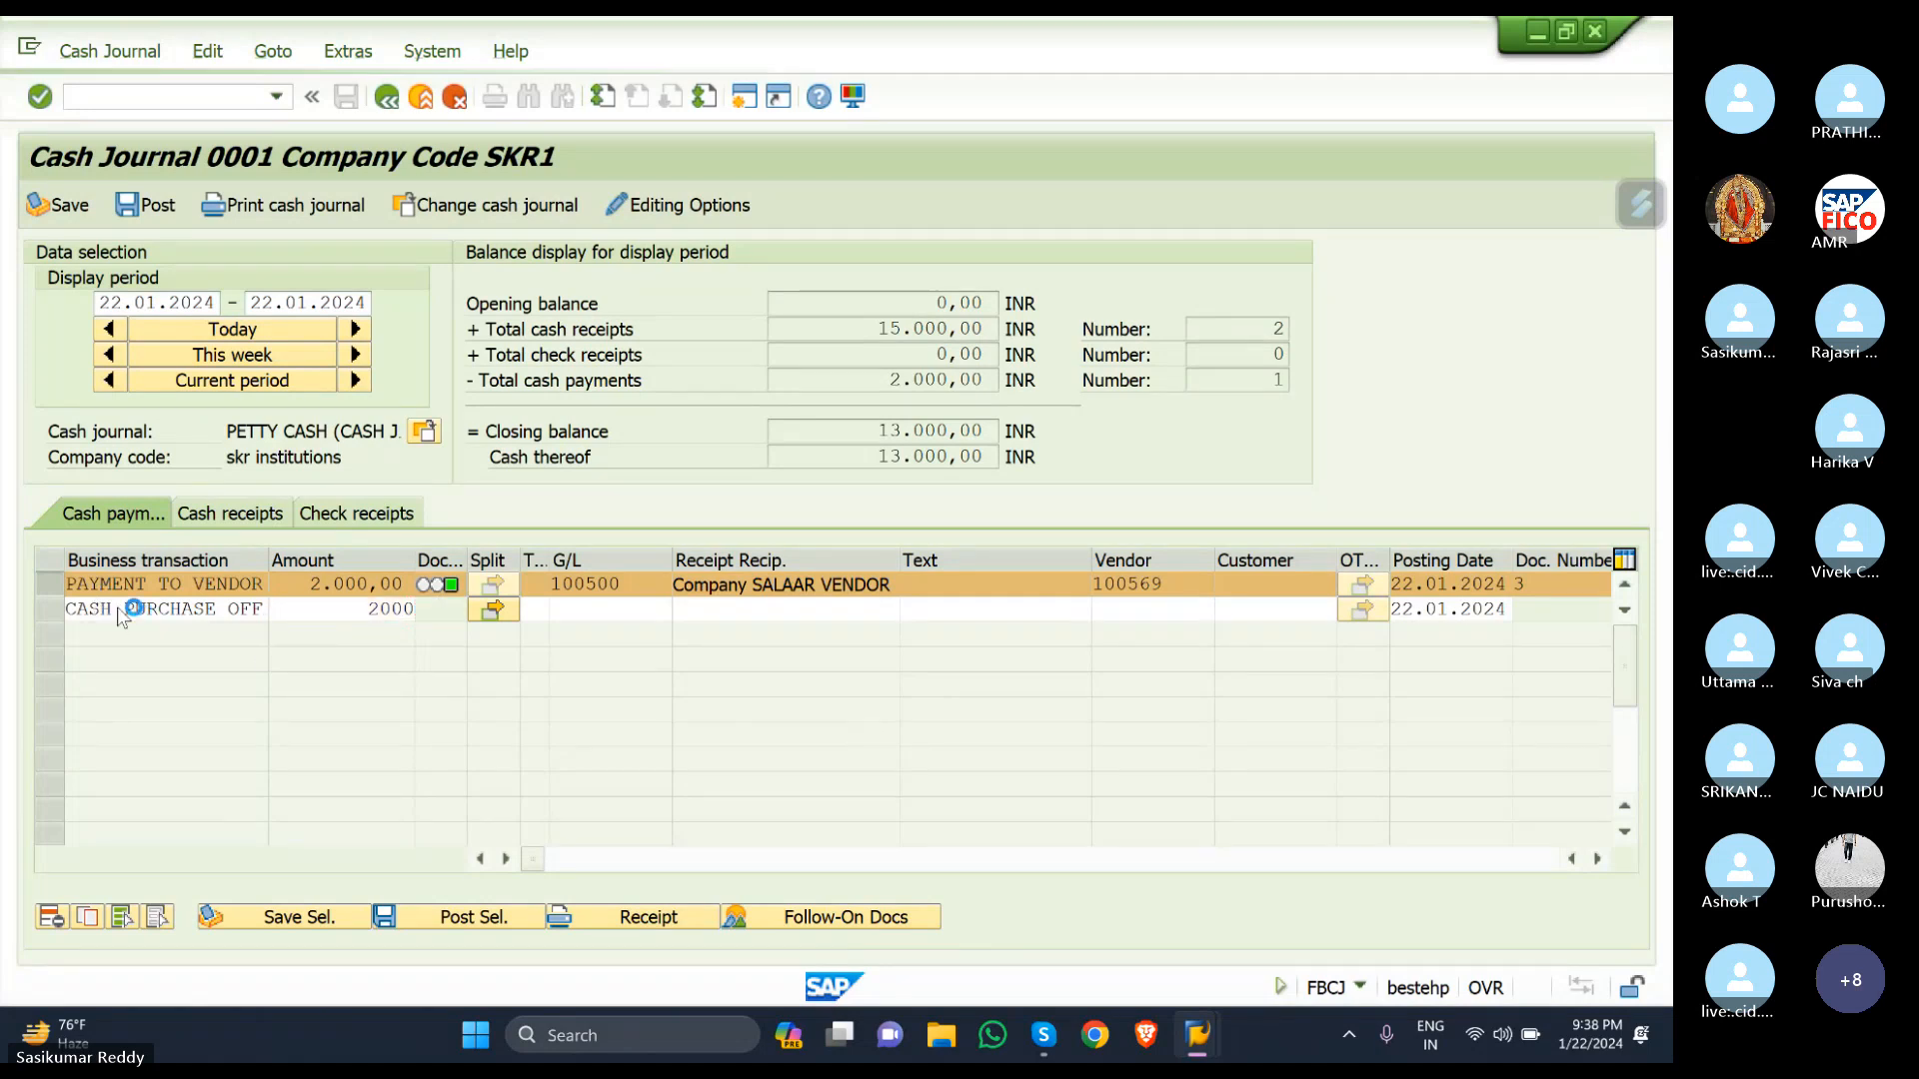
Post the office materials purchase line and acknowledge the information message.
{"action": "left_click", "coordinate": [48, 612]}
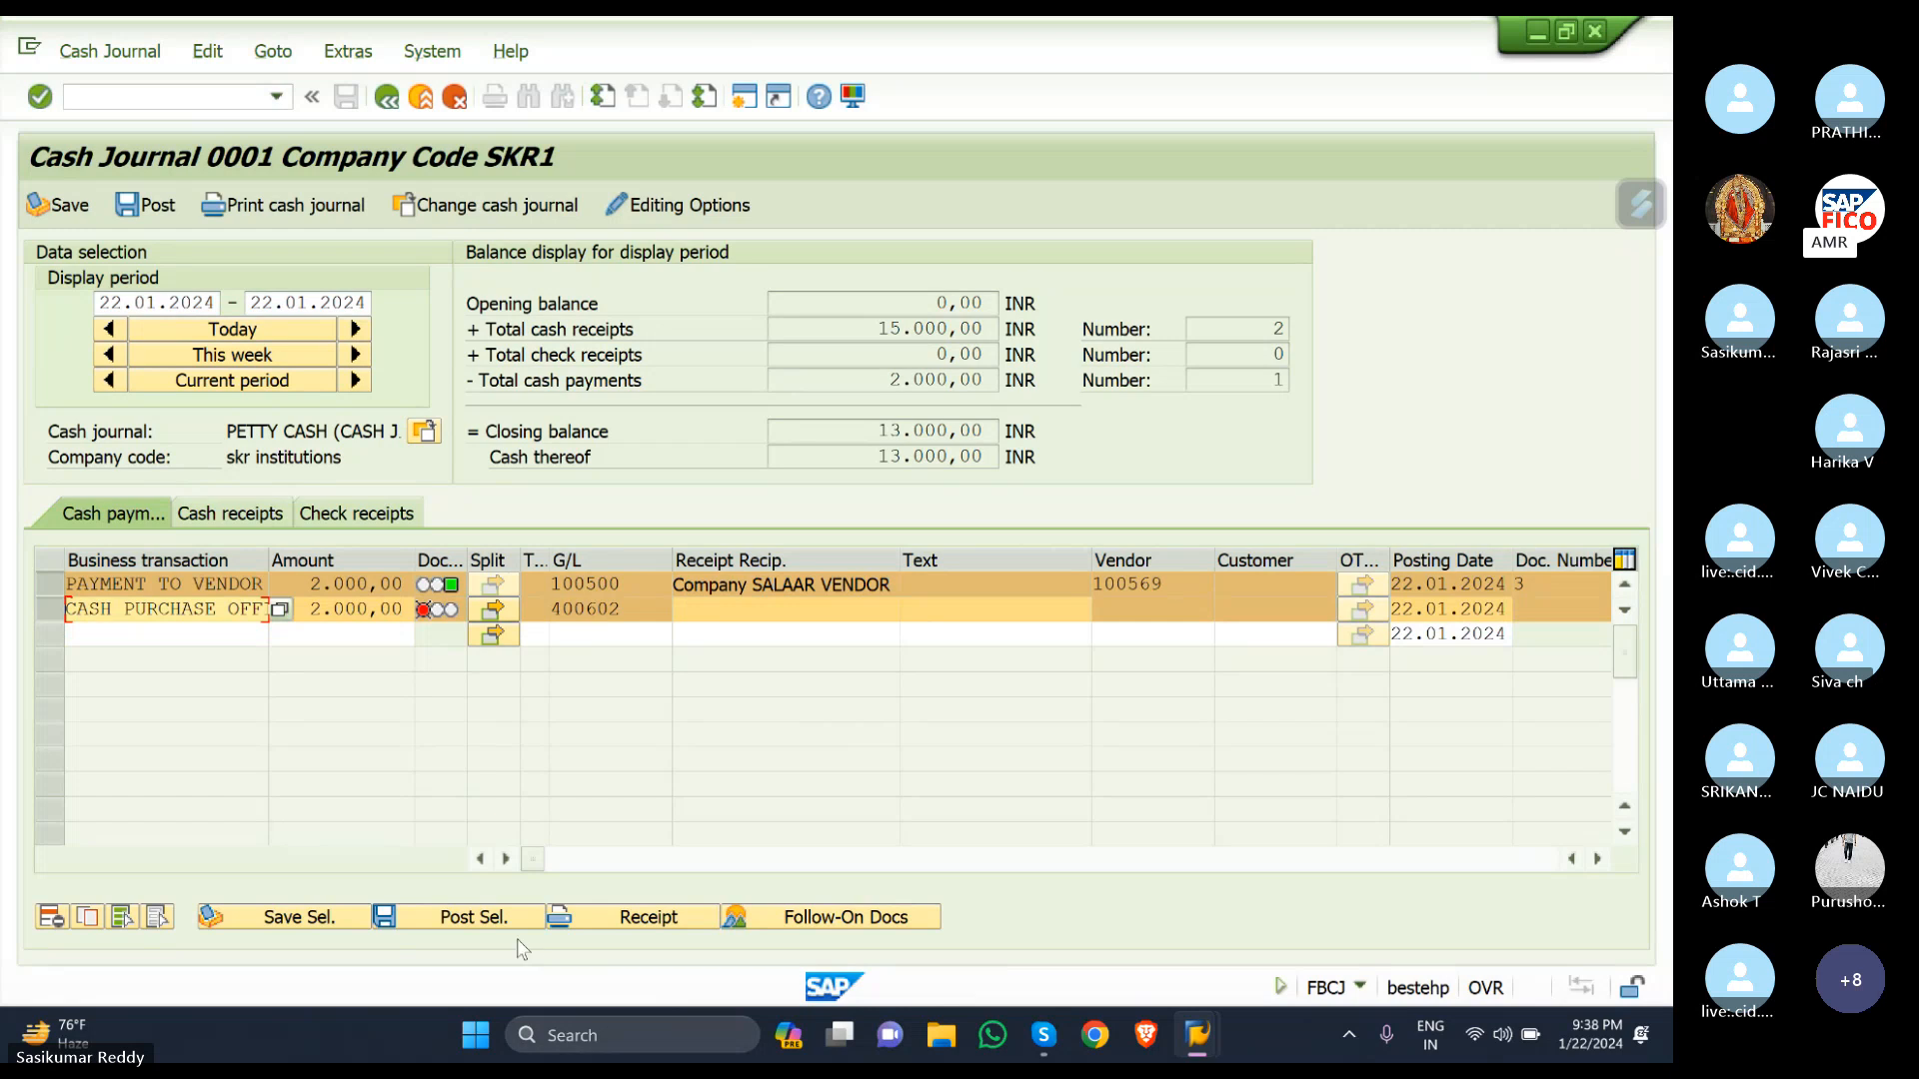
{"action": "left_click", "coordinate": [485, 917]}
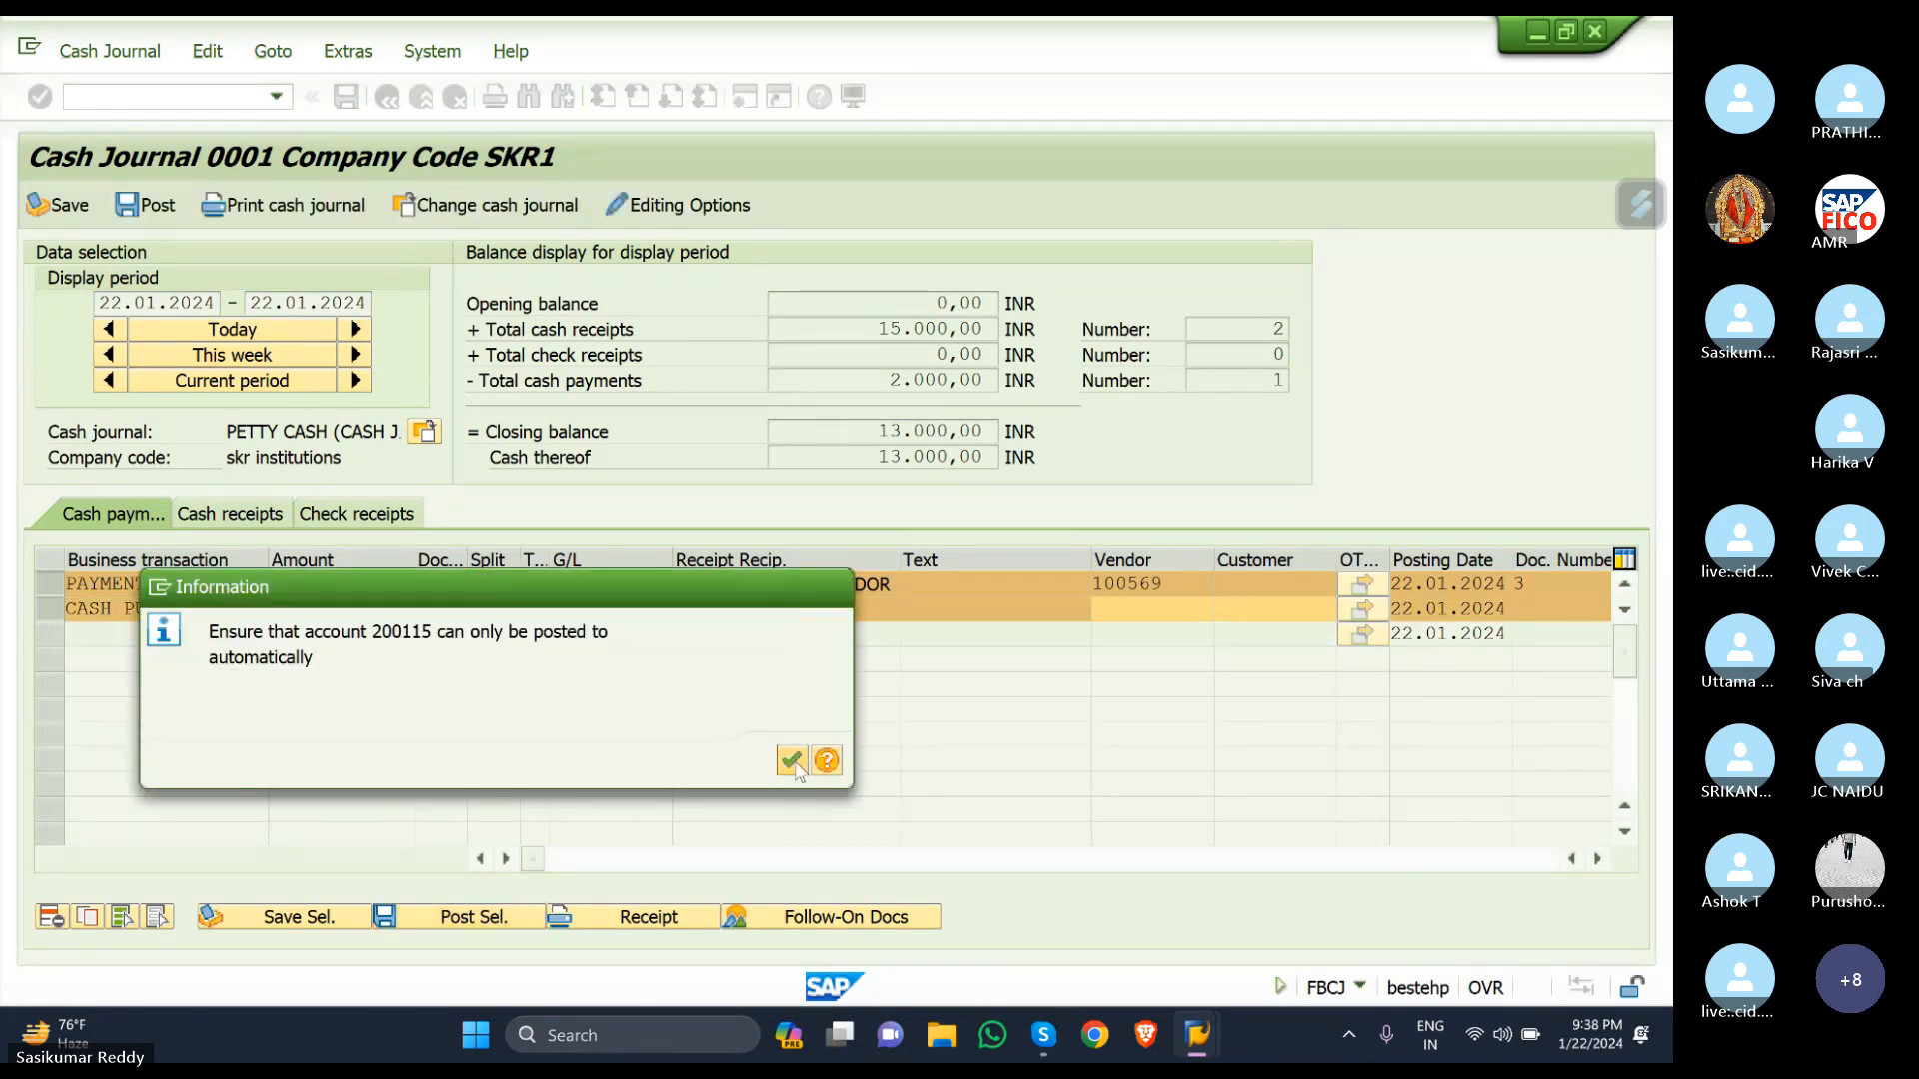
{"action": "left_click", "coordinate": [792, 762]}
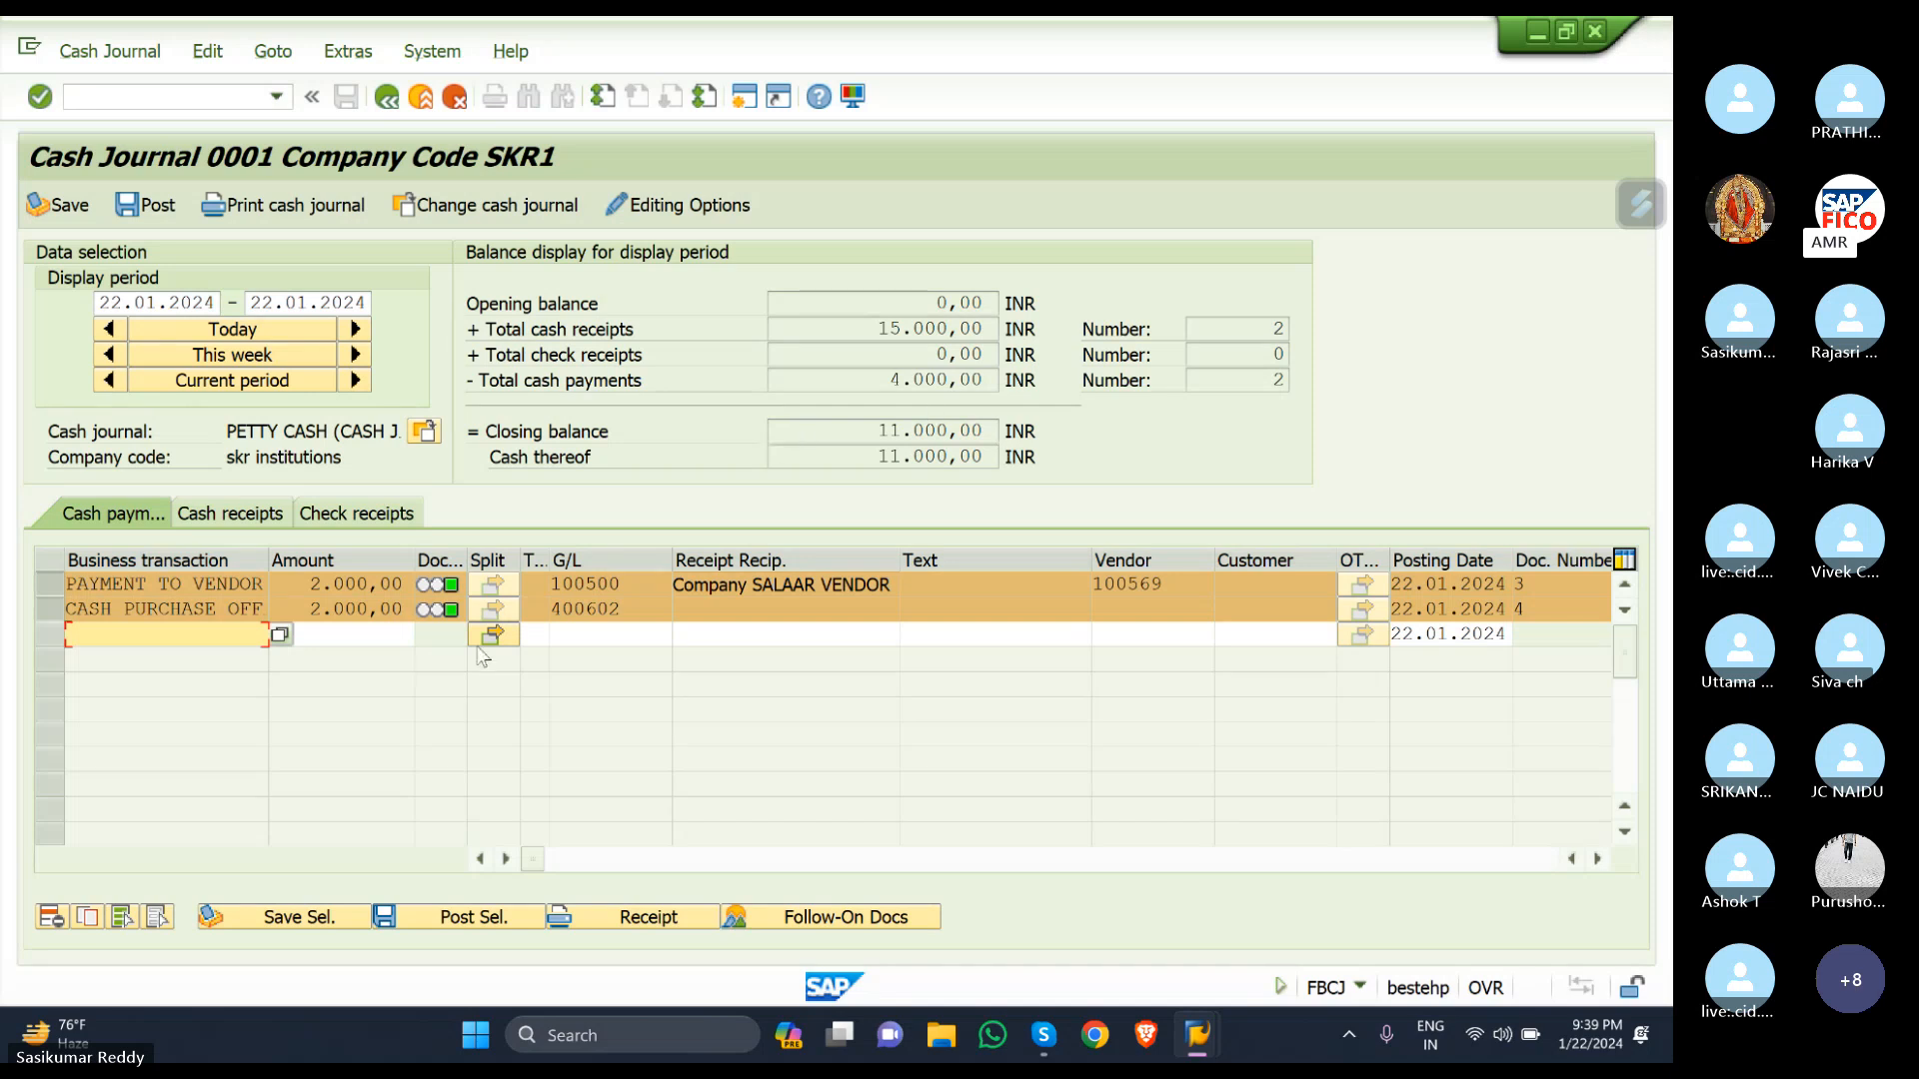
Enter a third cash payment line with the business transaction CASH TRANSFER TO BANK and an amount of 11000.
{"action": "left_click", "coordinate": [281, 636]}
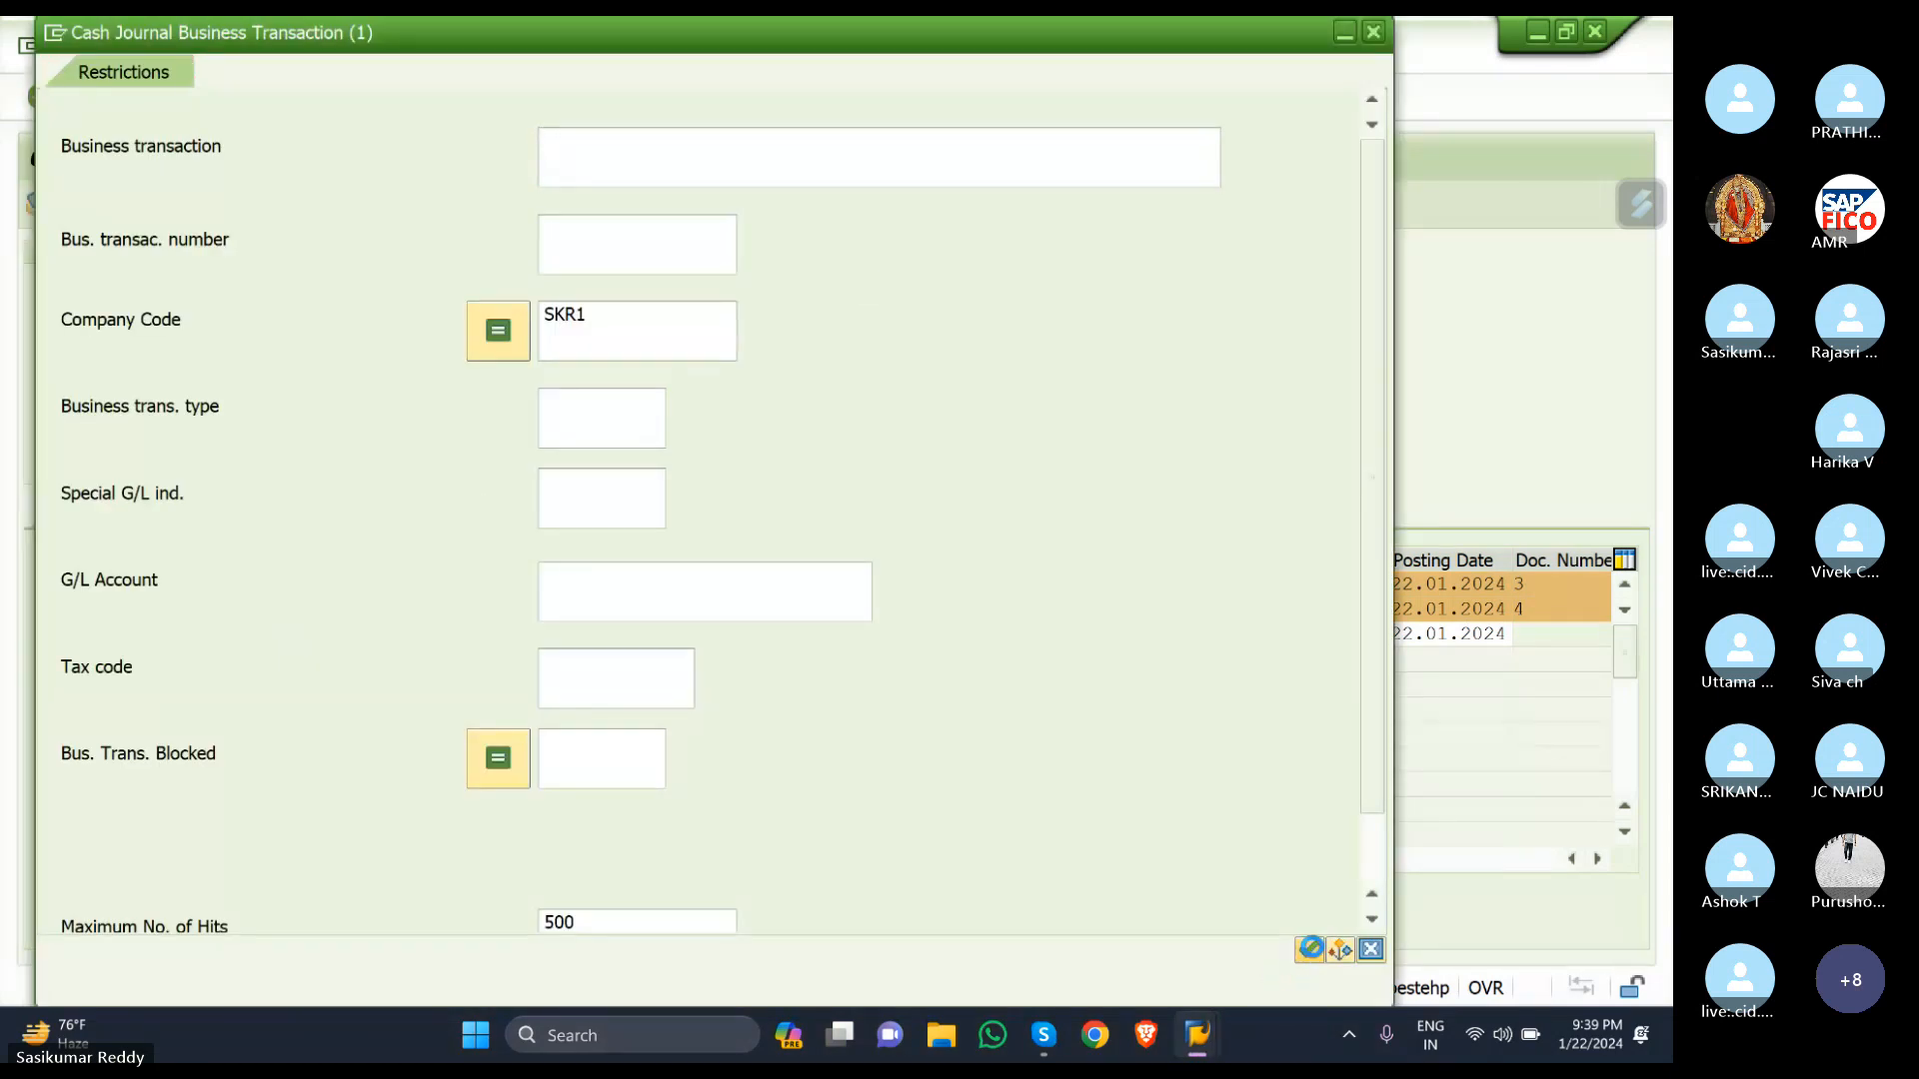
{"action": "left_click", "coordinate": [1309, 949]}
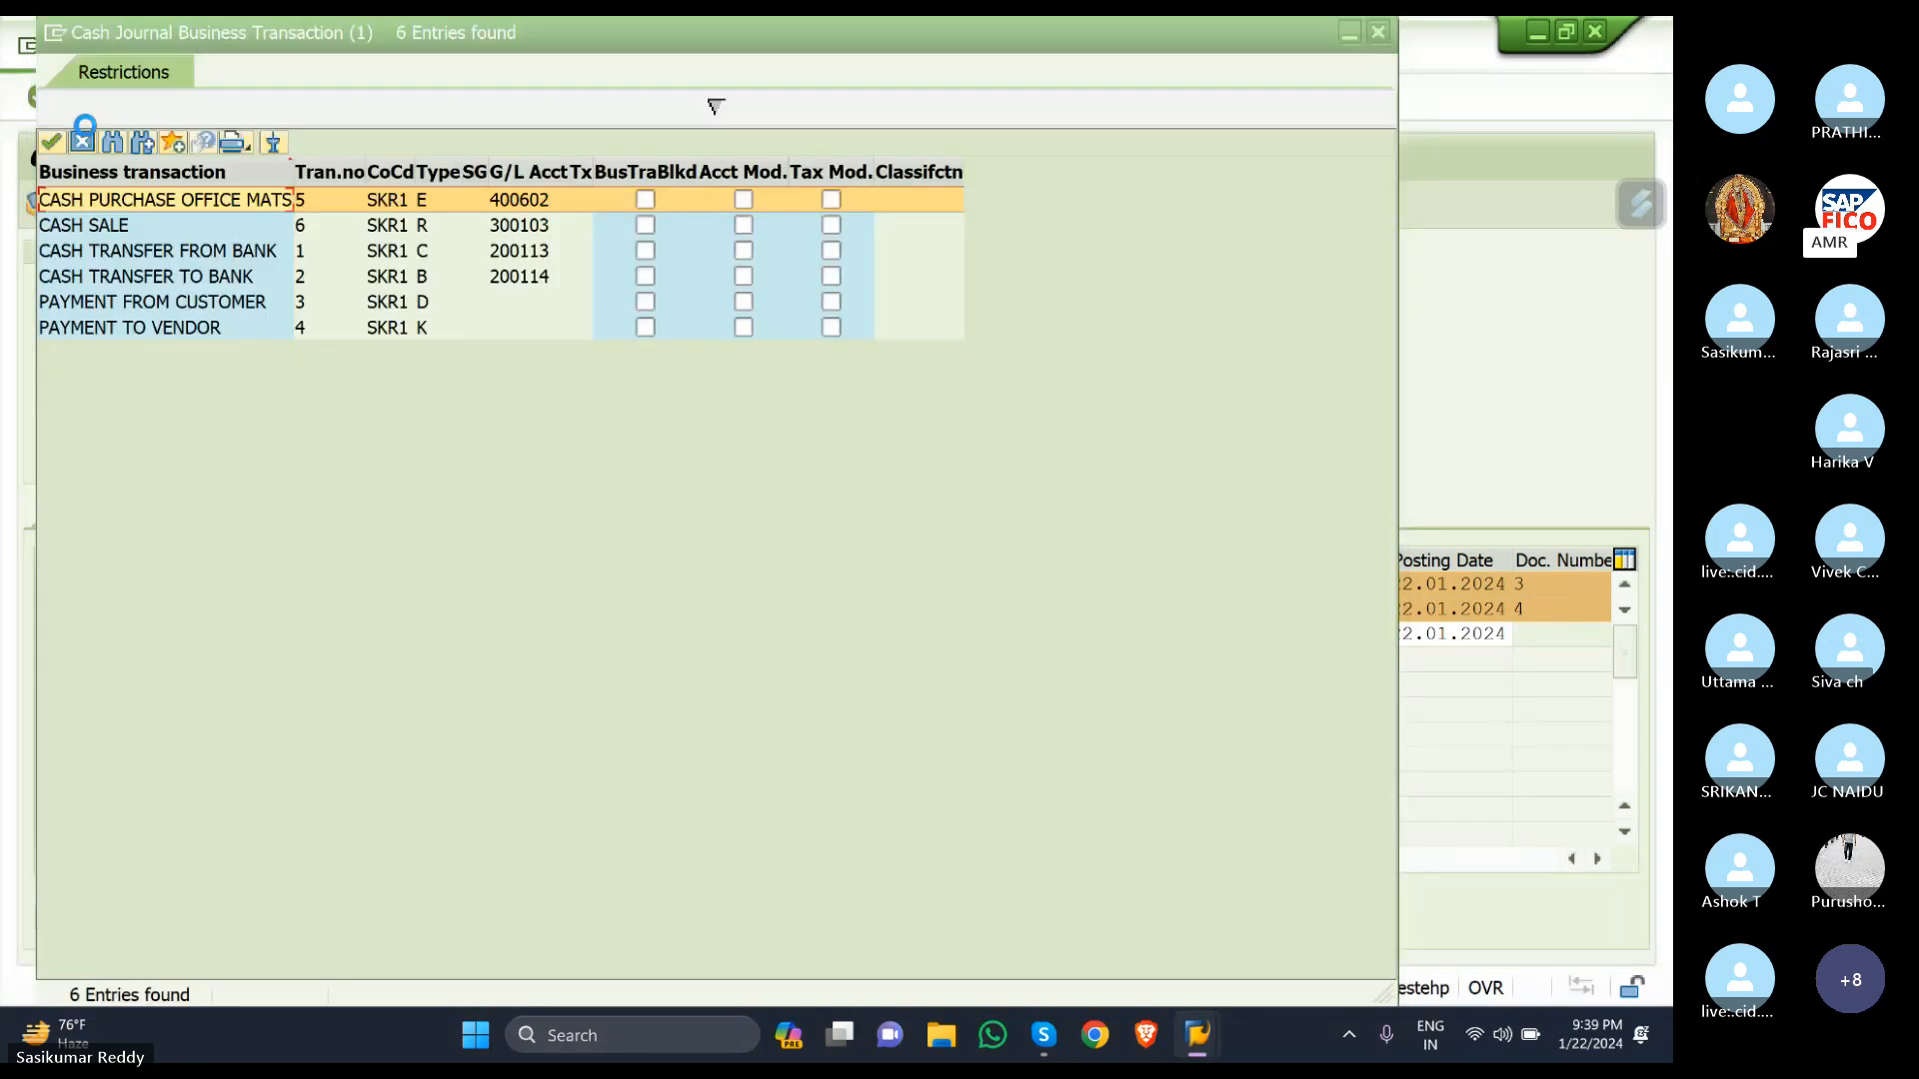
{"action": "left_click", "coordinate": [150, 276]}
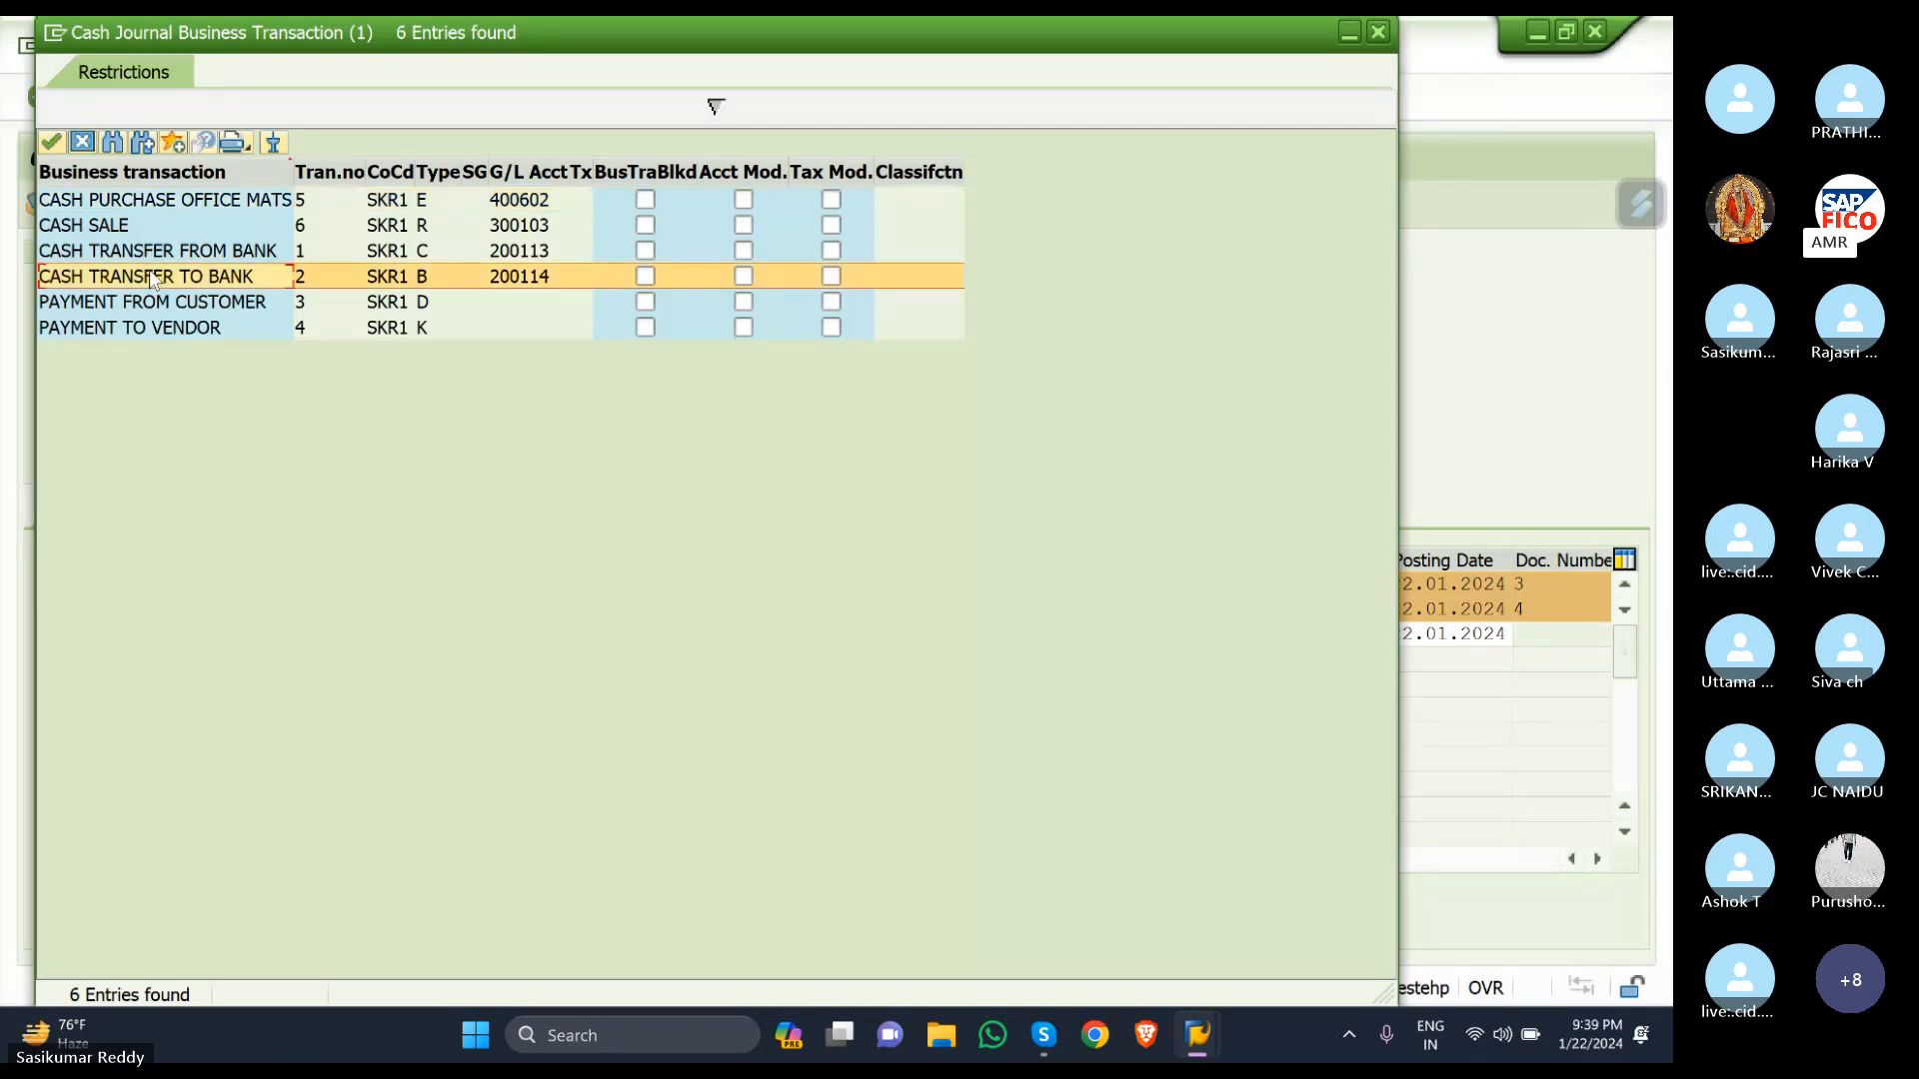
{"action": "double_click", "coordinate": [92, 280]}
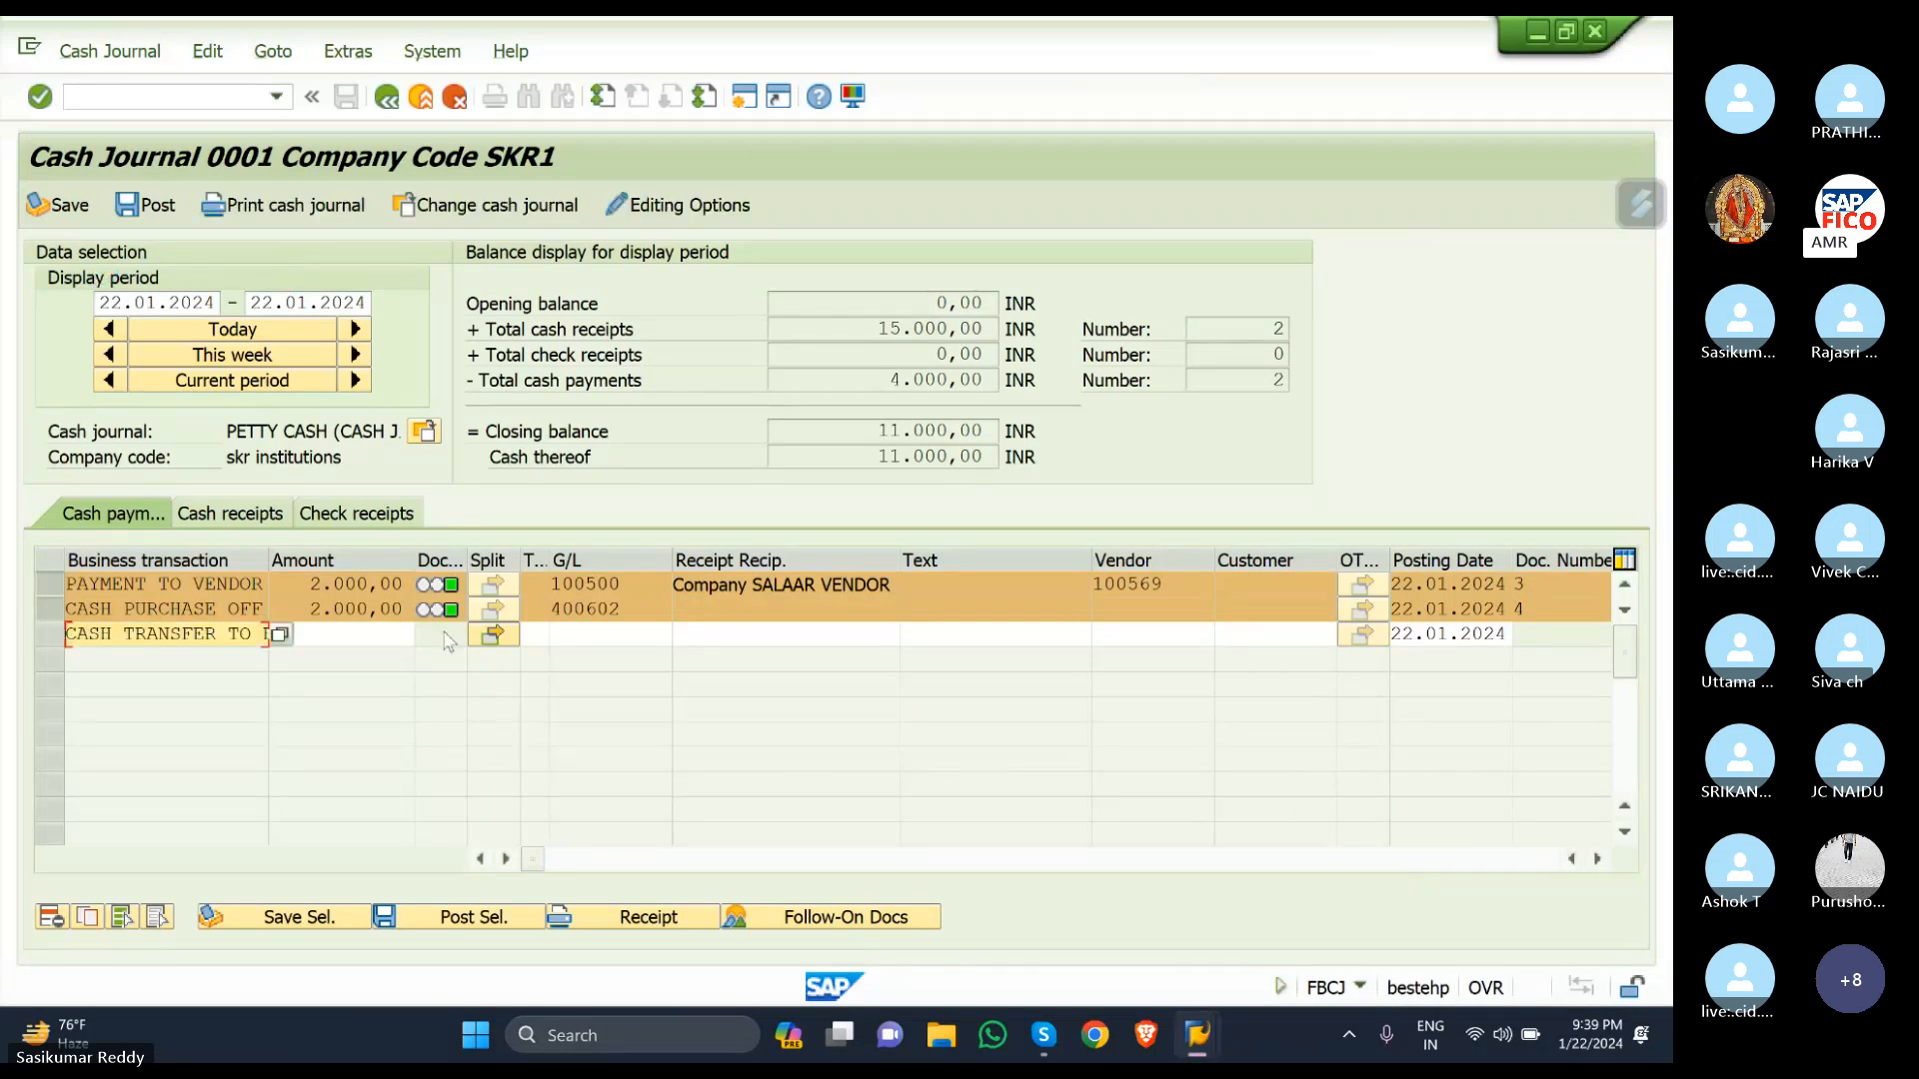
{"action": "left_click", "coordinate": [366, 632]}
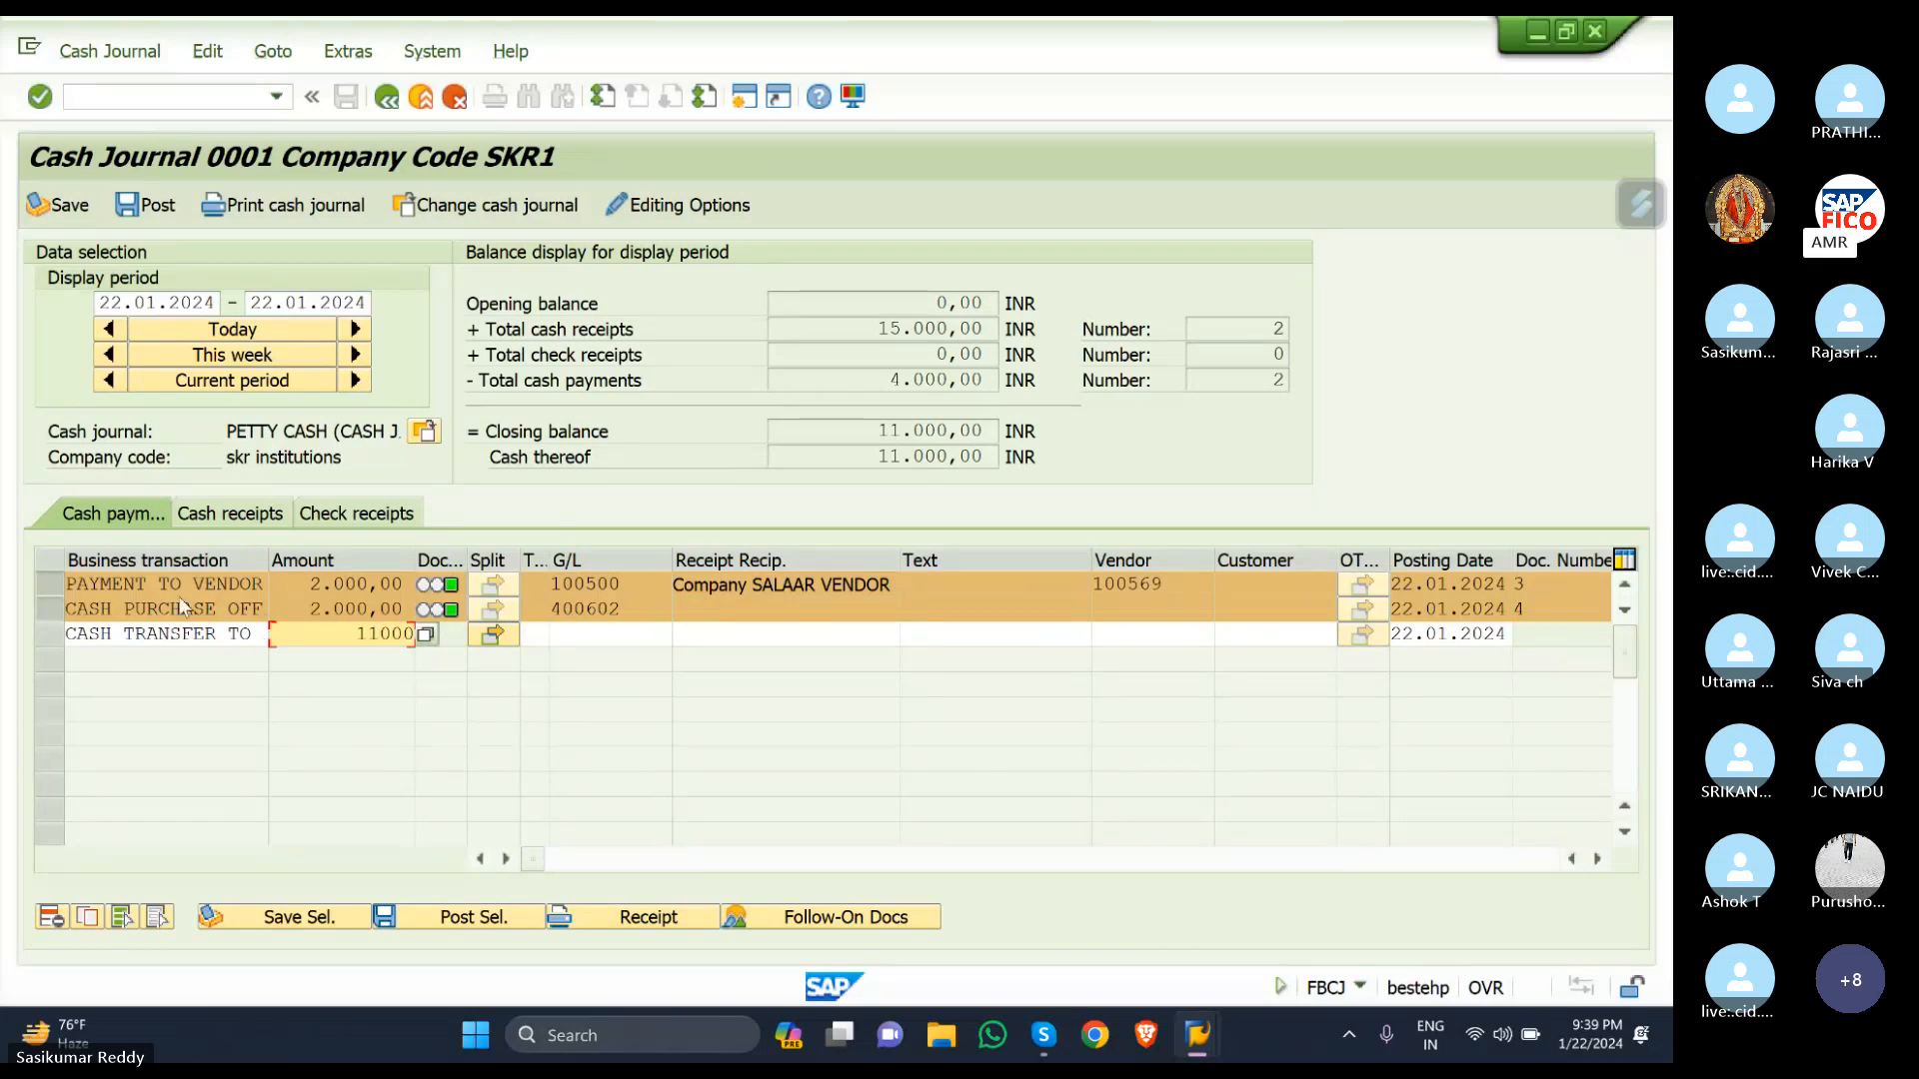
Select only the cash transfer to bank line, post it and acknowledge the information message.
{"action": "left_click", "coordinate": [49, 633], "text": "ctrl"}
{"action": "left_click", "coordinate": [49, 608], "text": "ctrl"}
{"action": "left_click", "coordinate": [51, 580], "text": "ctrl"}
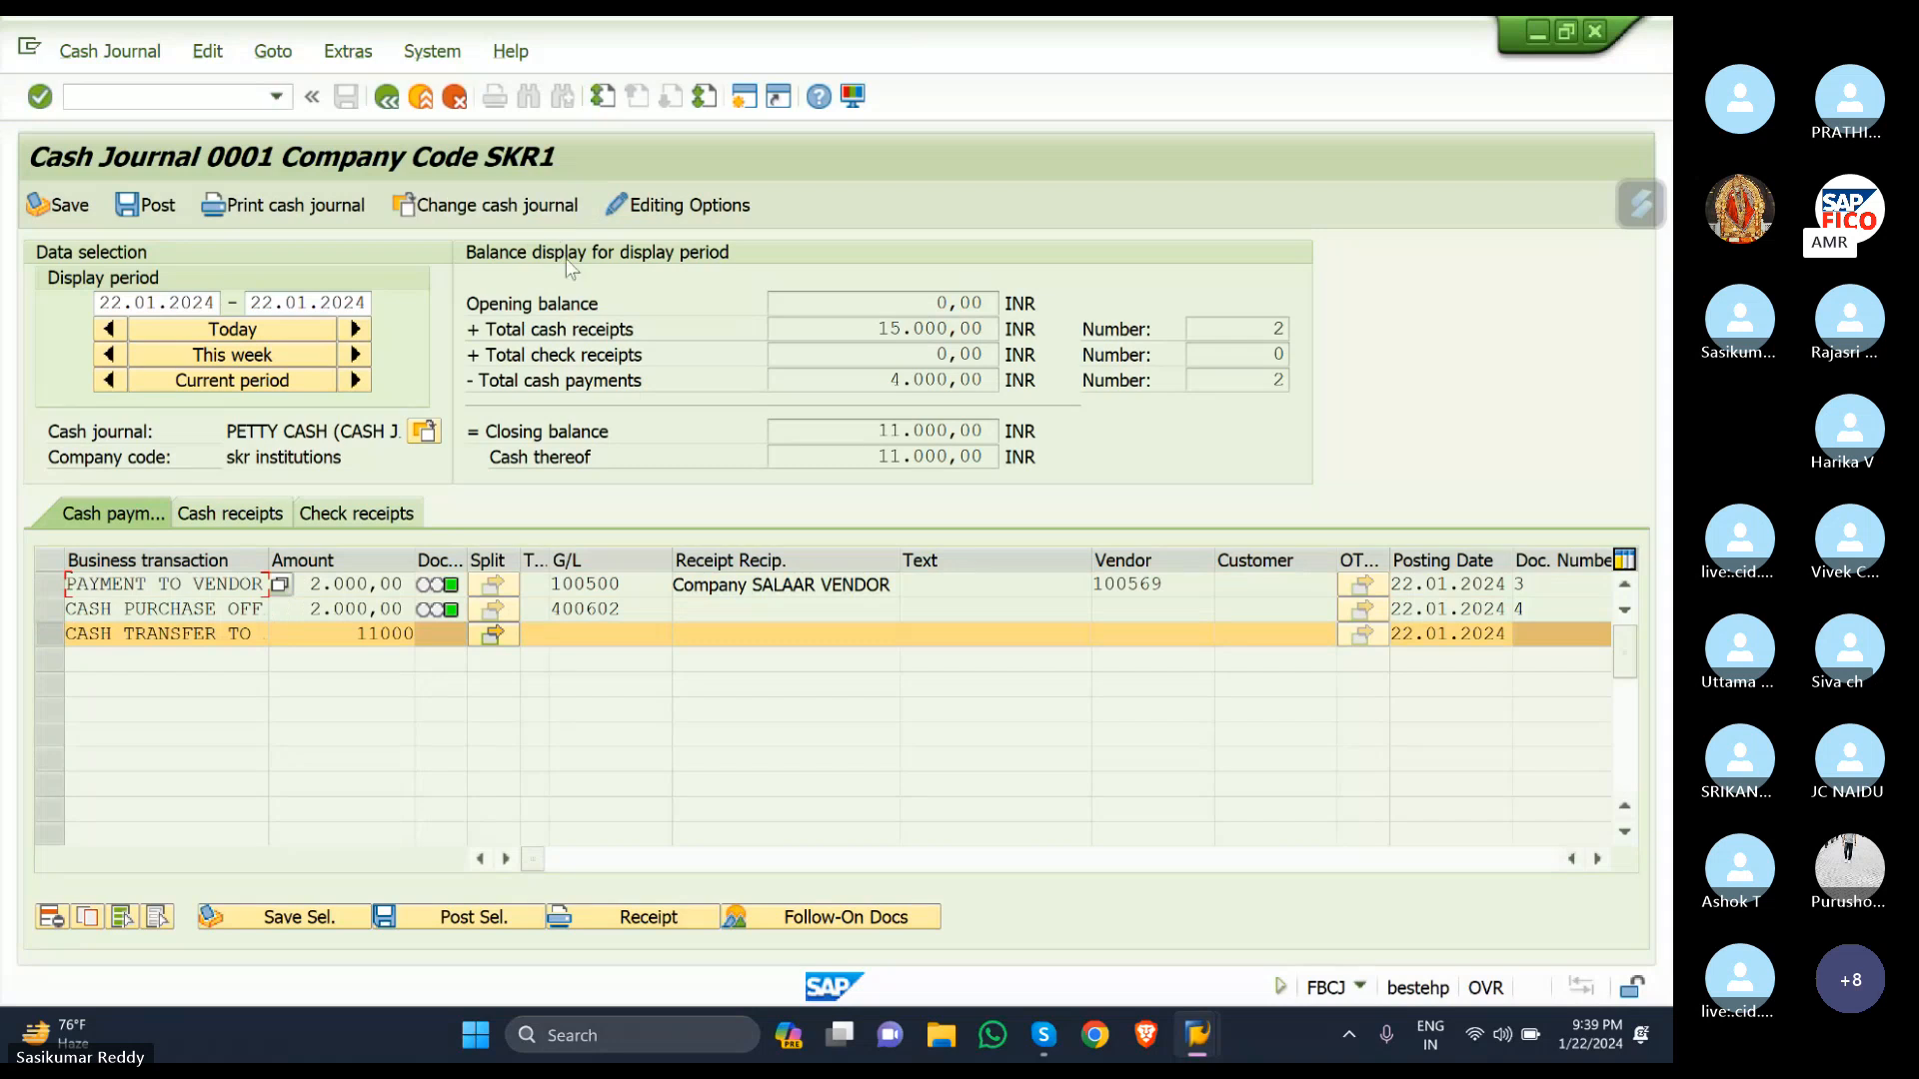
{"action": "left_click", "coordinate": [489, 920]}
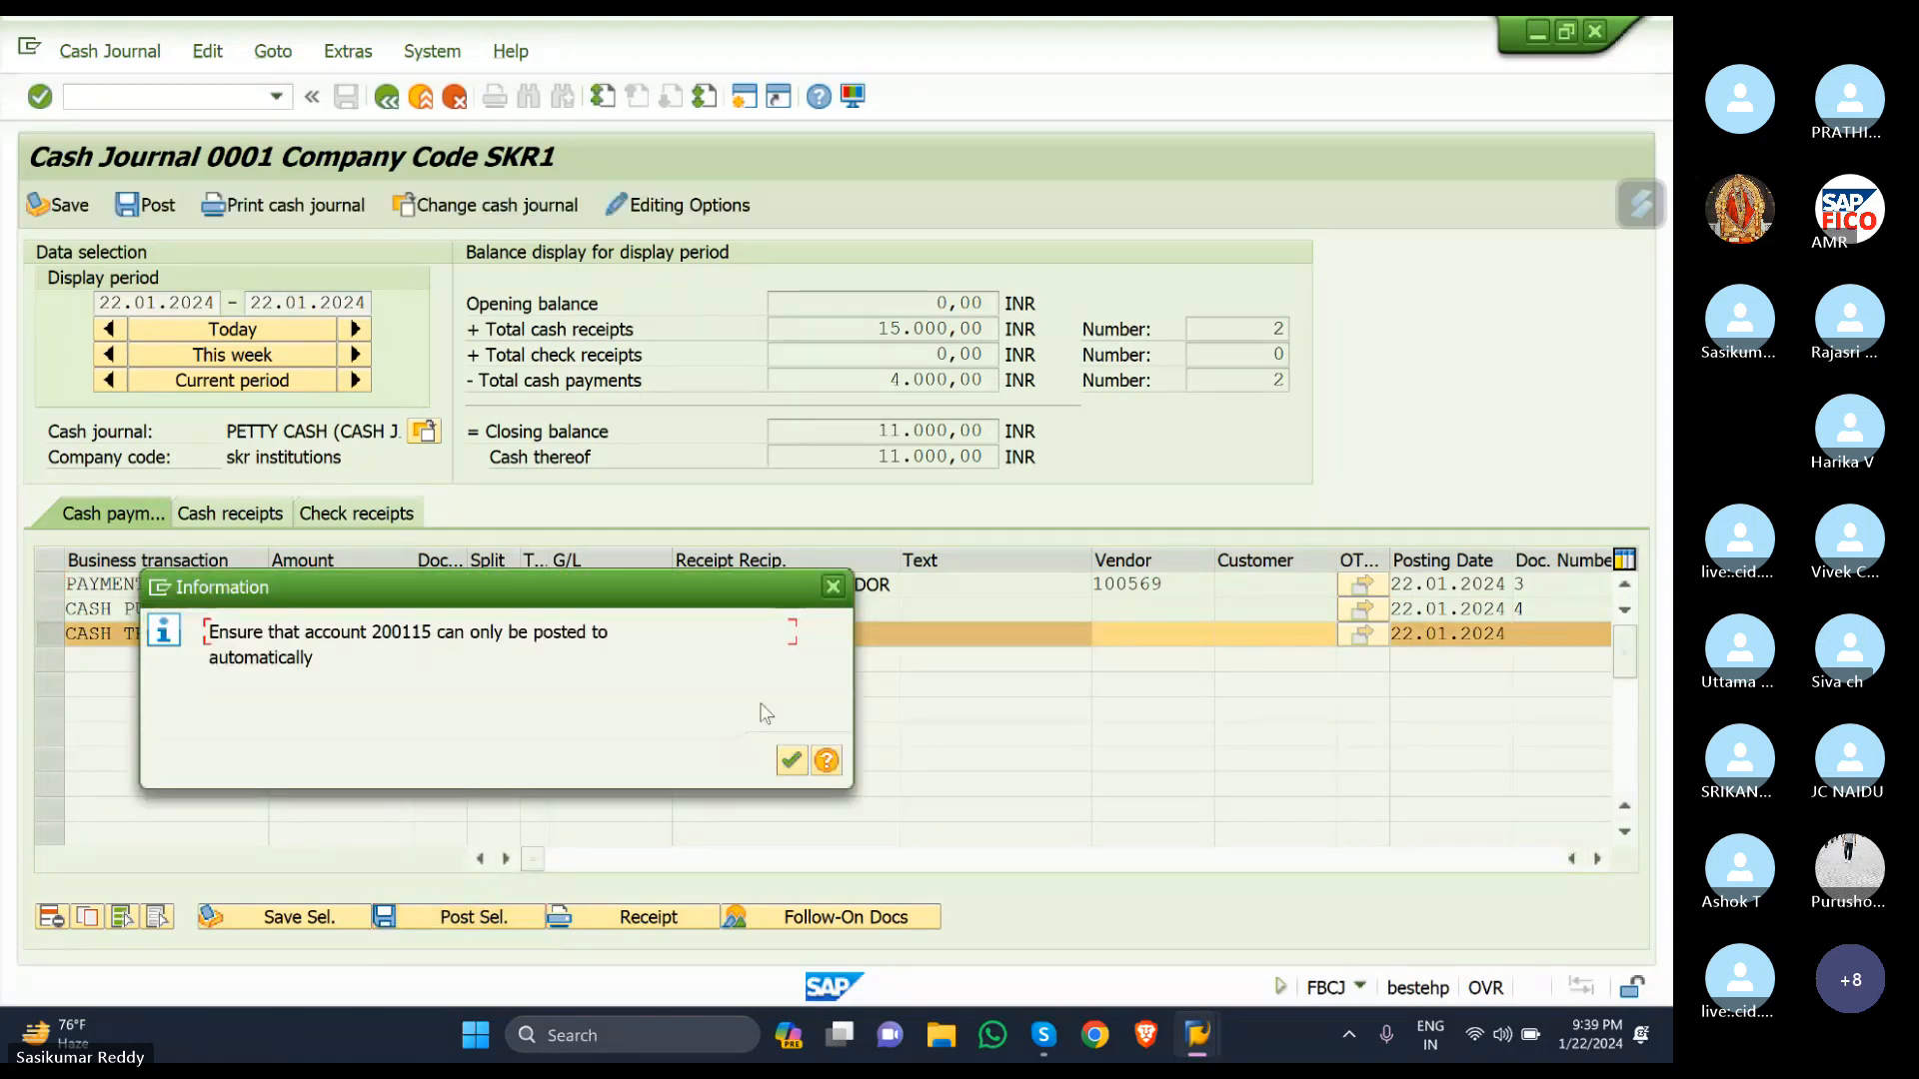
{"action": "left_click", "coordinate": [791, 764]}
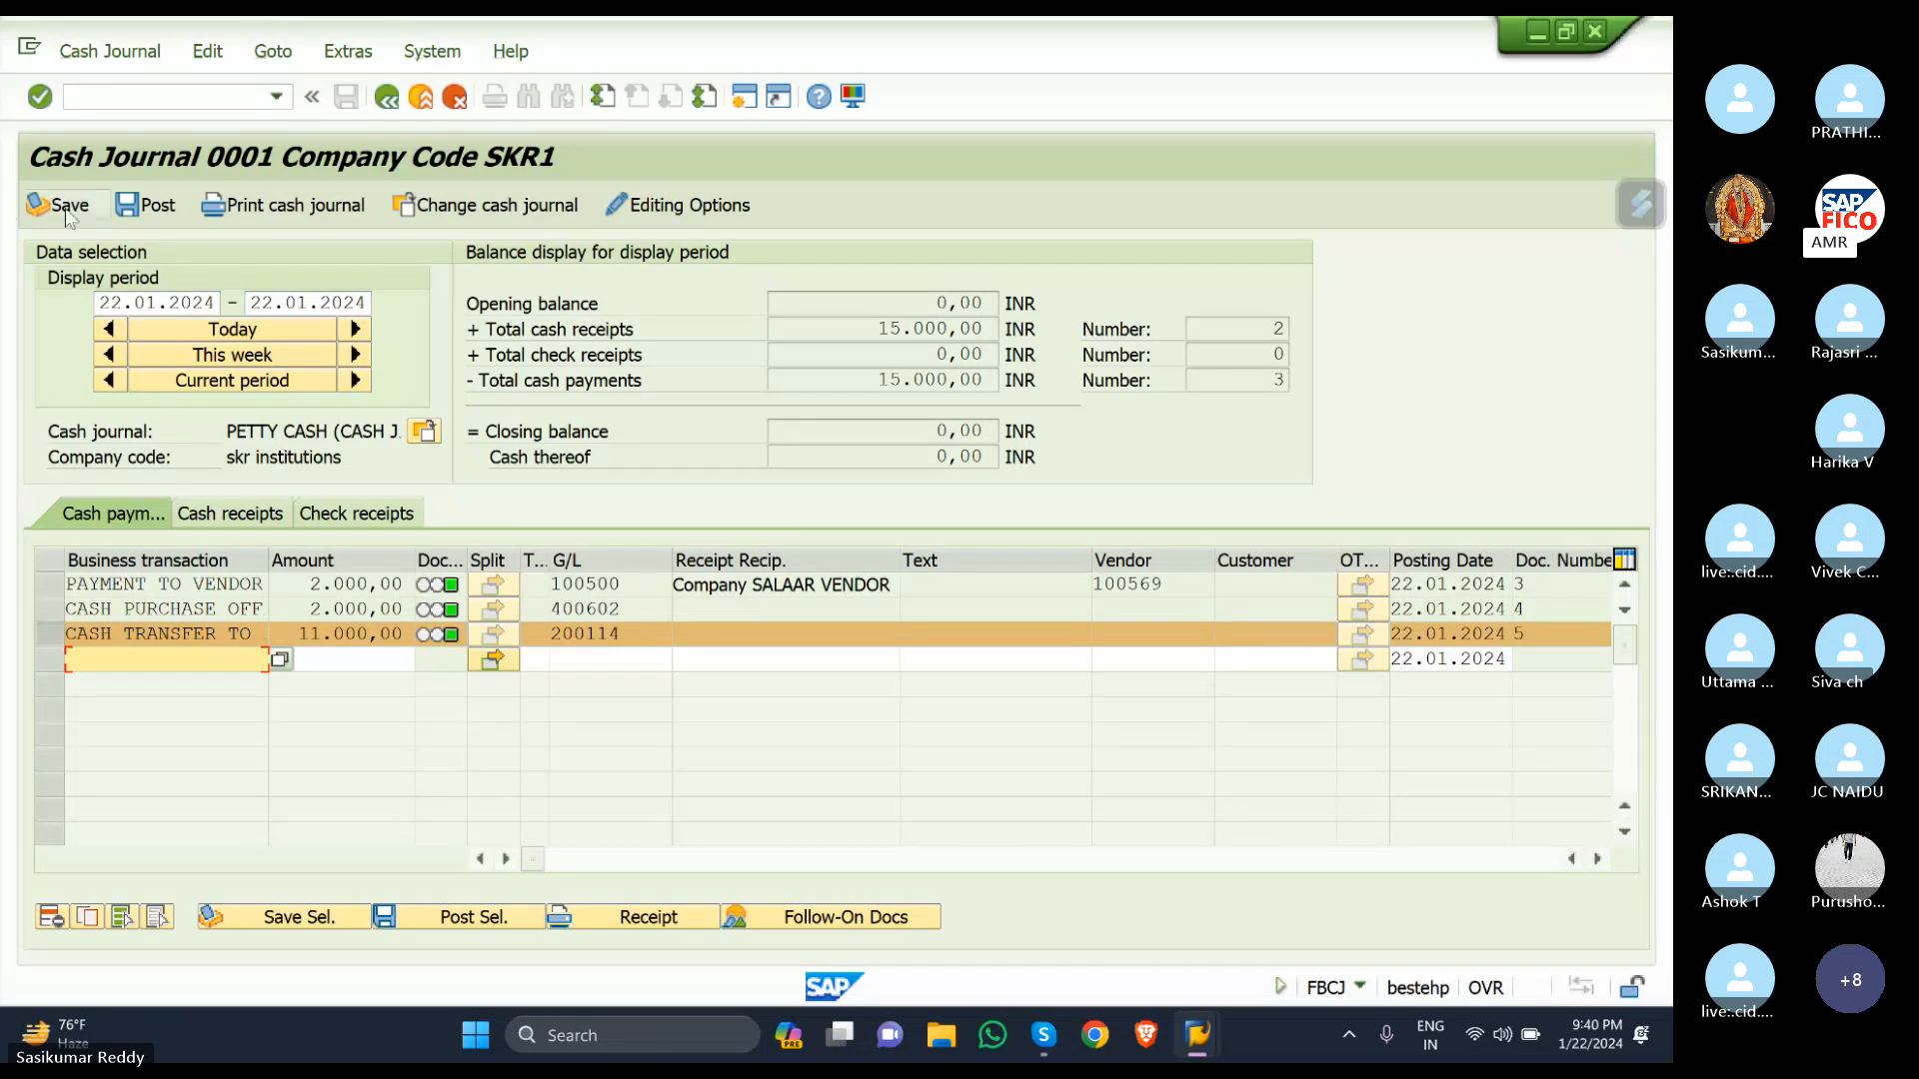
Display the printable cash journal report for 22.01.2024.
{"action": "left_click", "coordinate": [270, 218]}
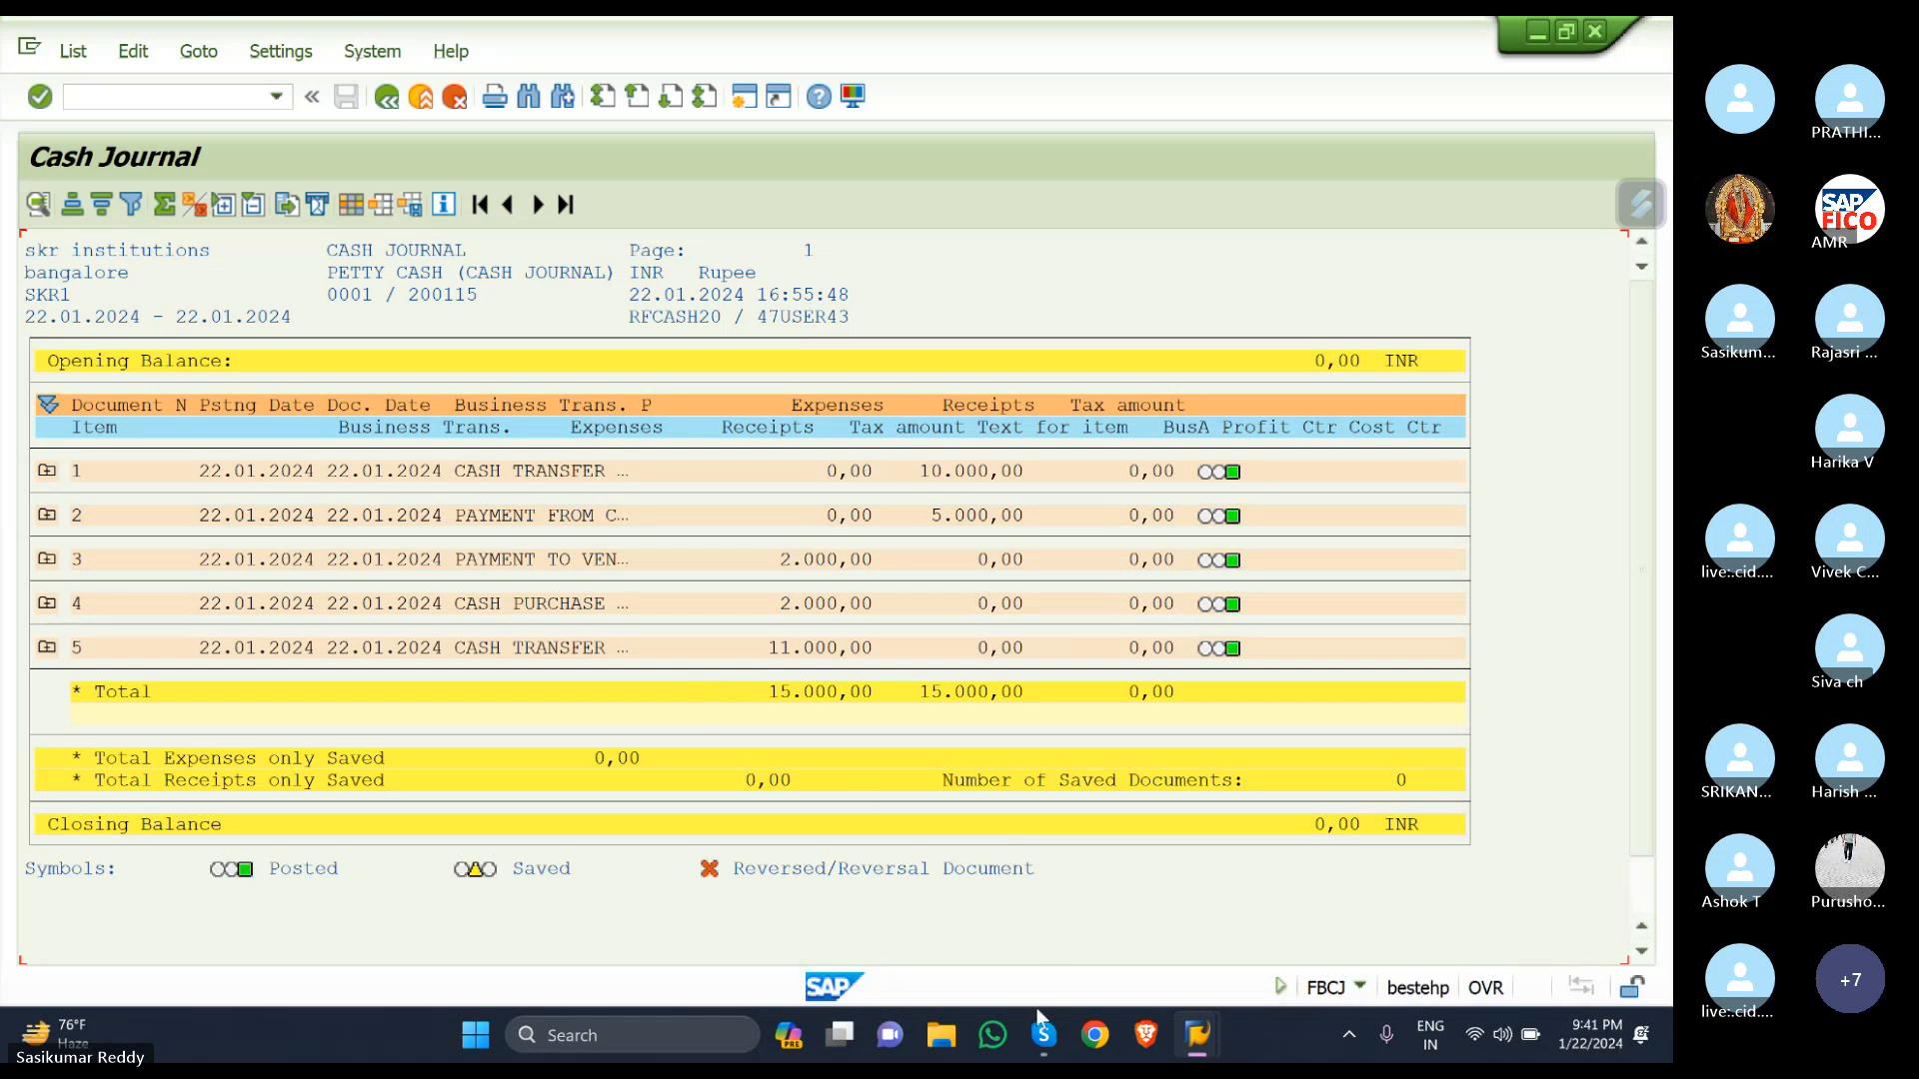
Switch to Skype, close the enlarged petty cash slide and download BBP-charminar.pdf from the meeting chat.
{"action": "mouse_move", "coordinate": [1043, 1021]}
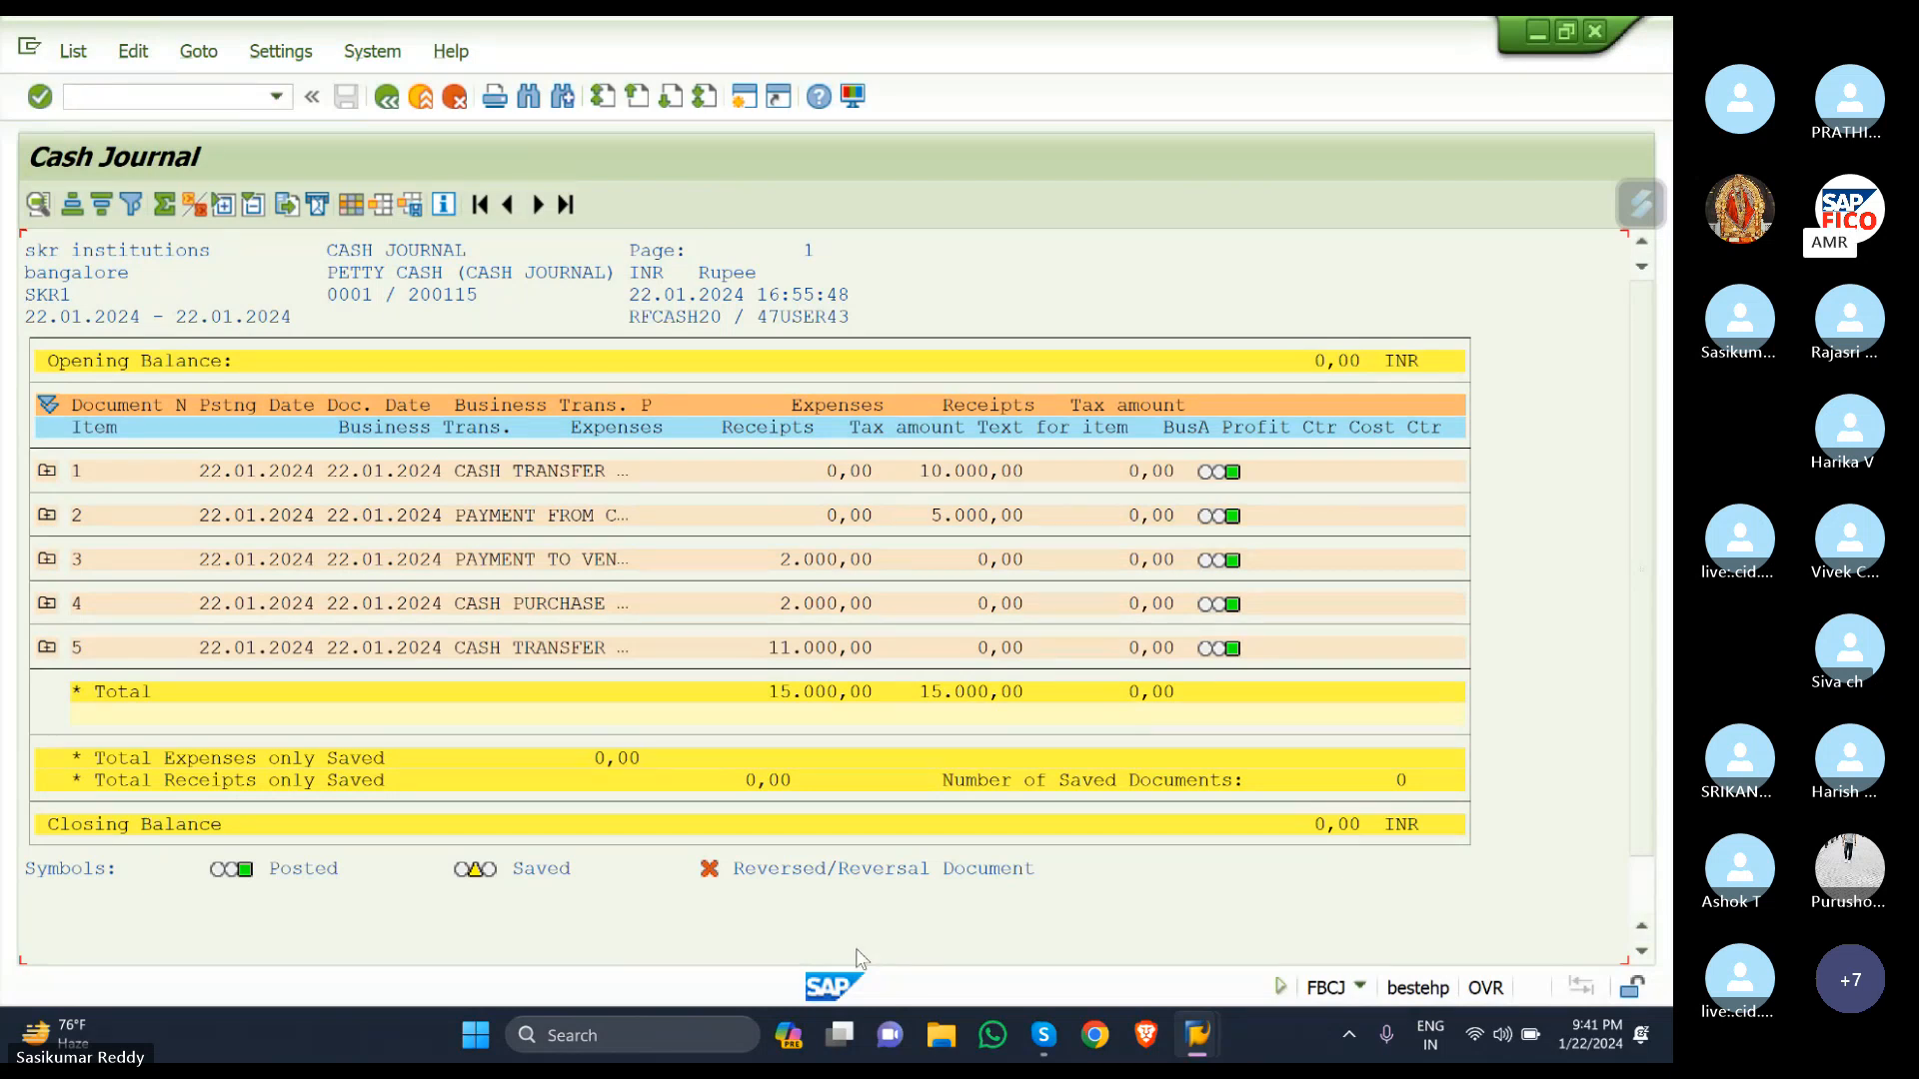
{"action": "left_click", "coordinate": [1044, 1035]}
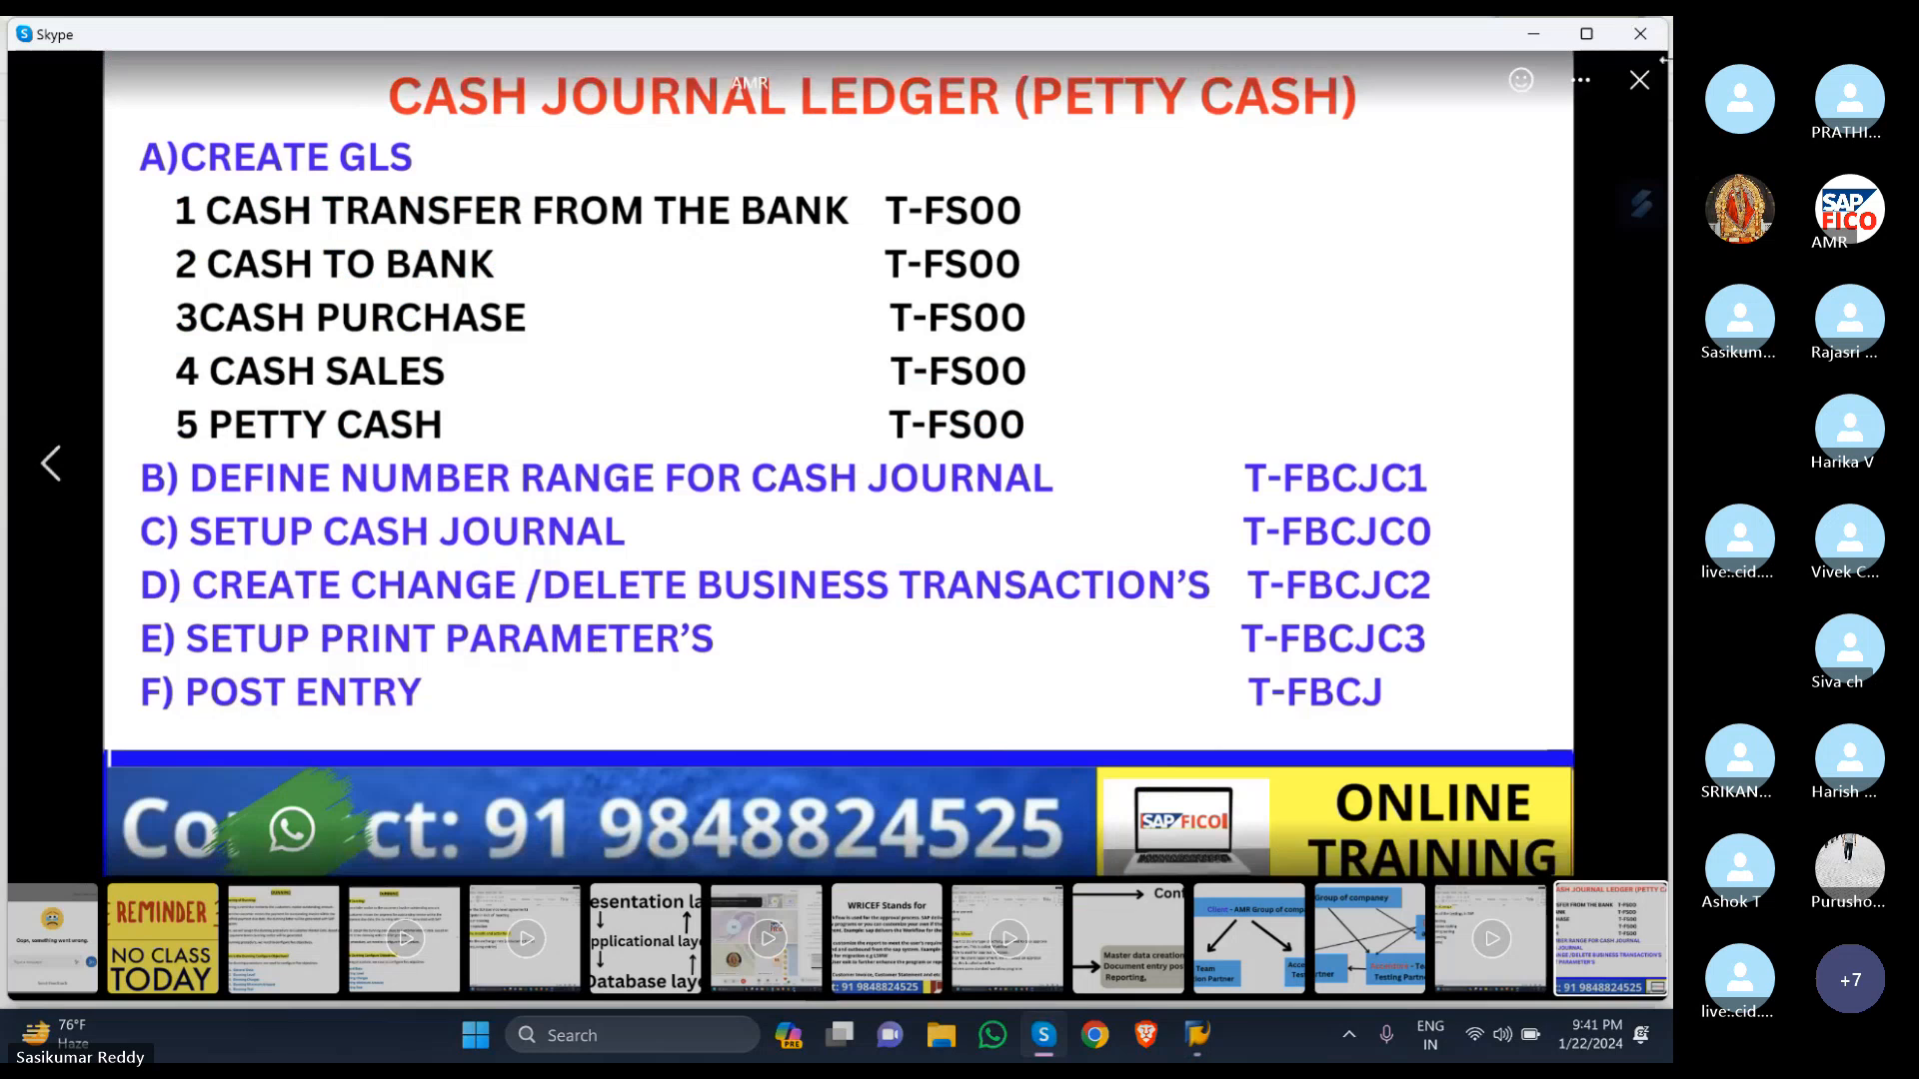
{"action": "key", "text": "Escape"}
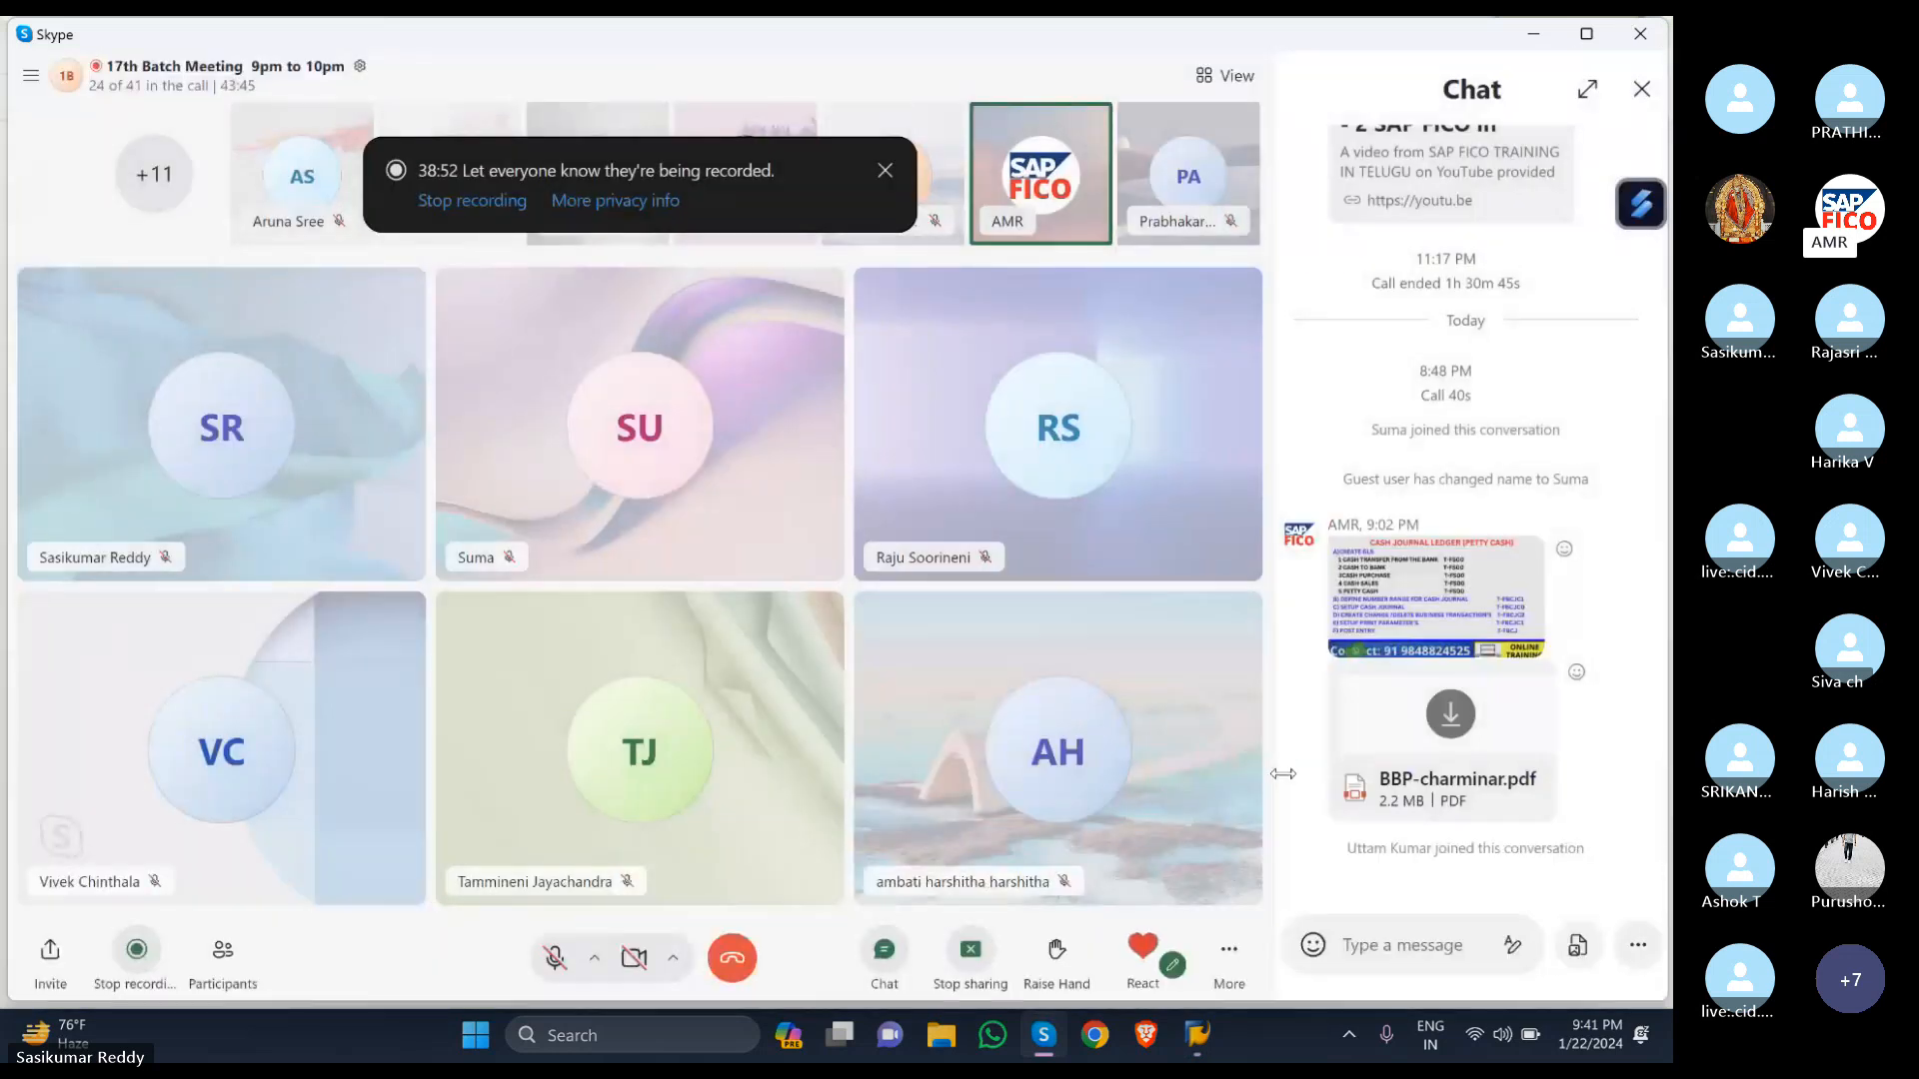
{"action": "left_click", "coordinate": [1450, 713]}
{"action": "left_click", "coordinate": [890, 563]}
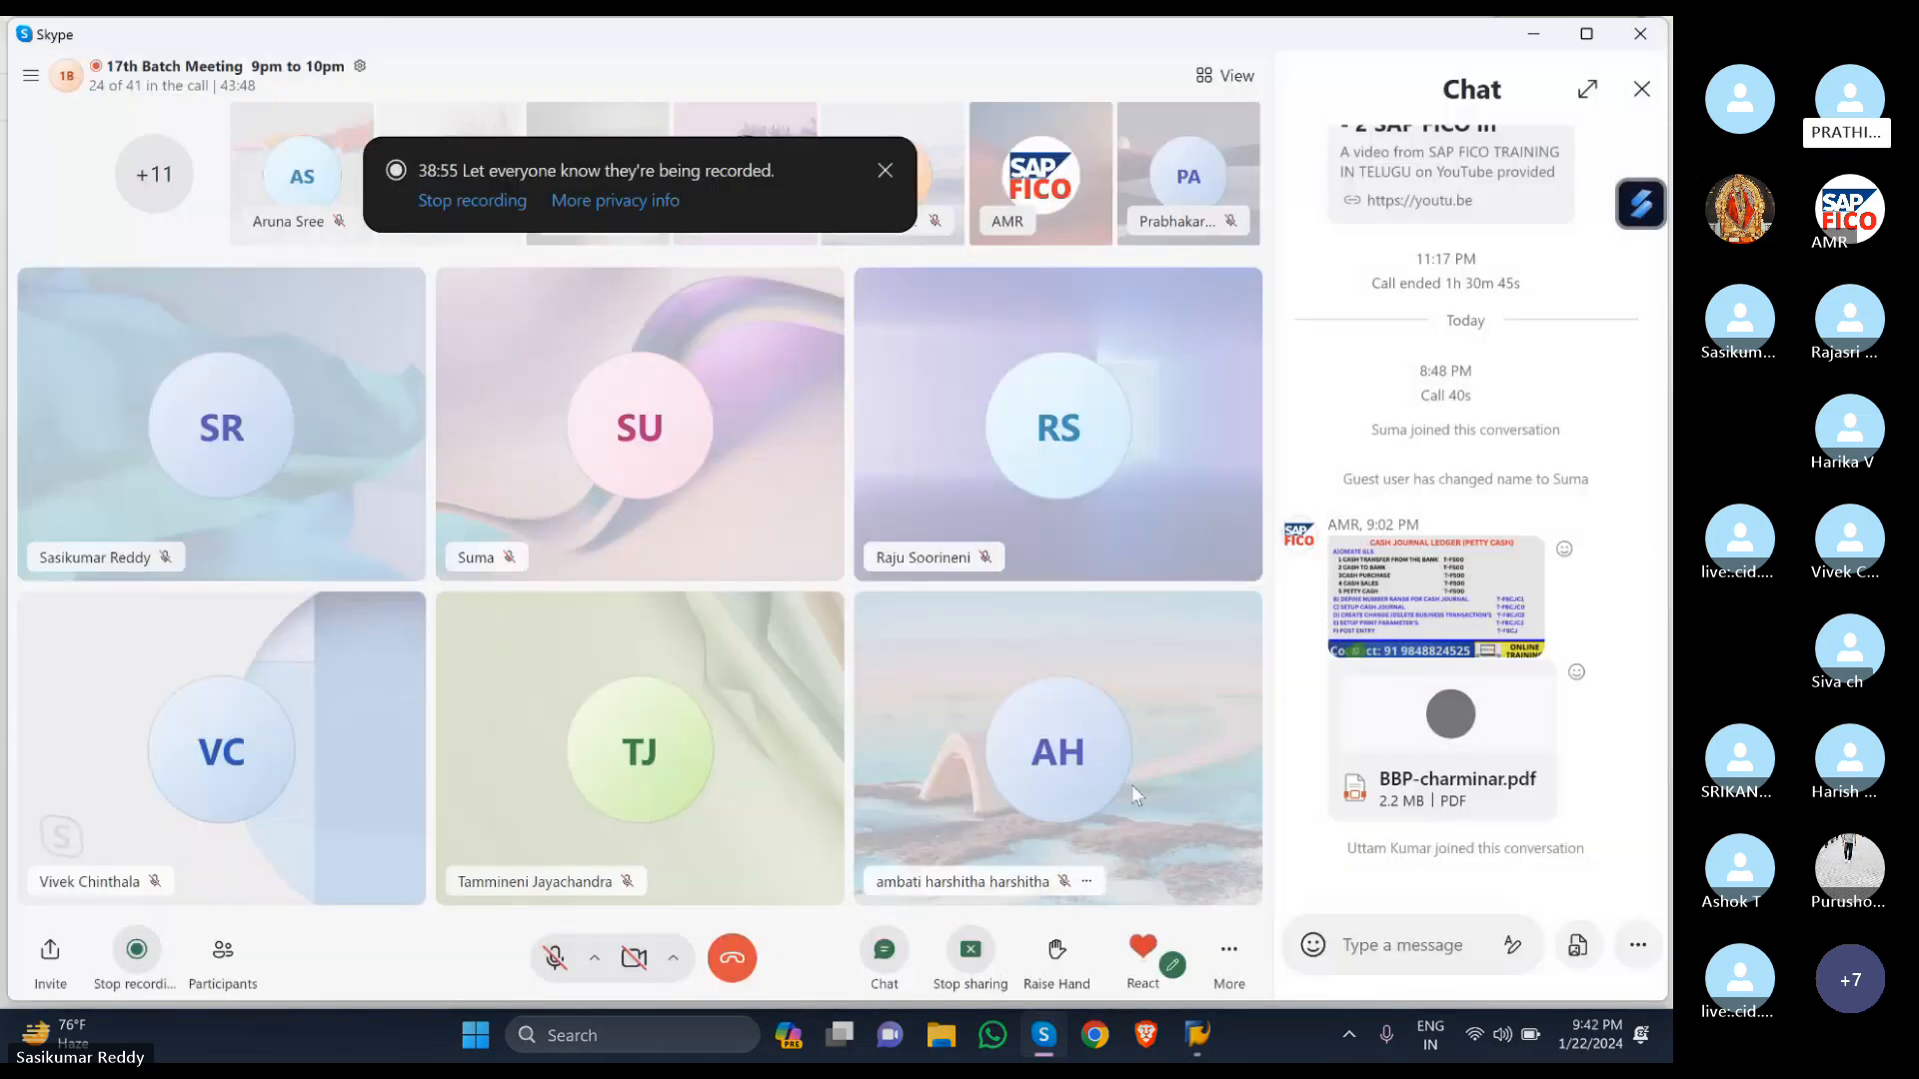
{"action": "mouse_move", "coordinate": [1046, 1036]}
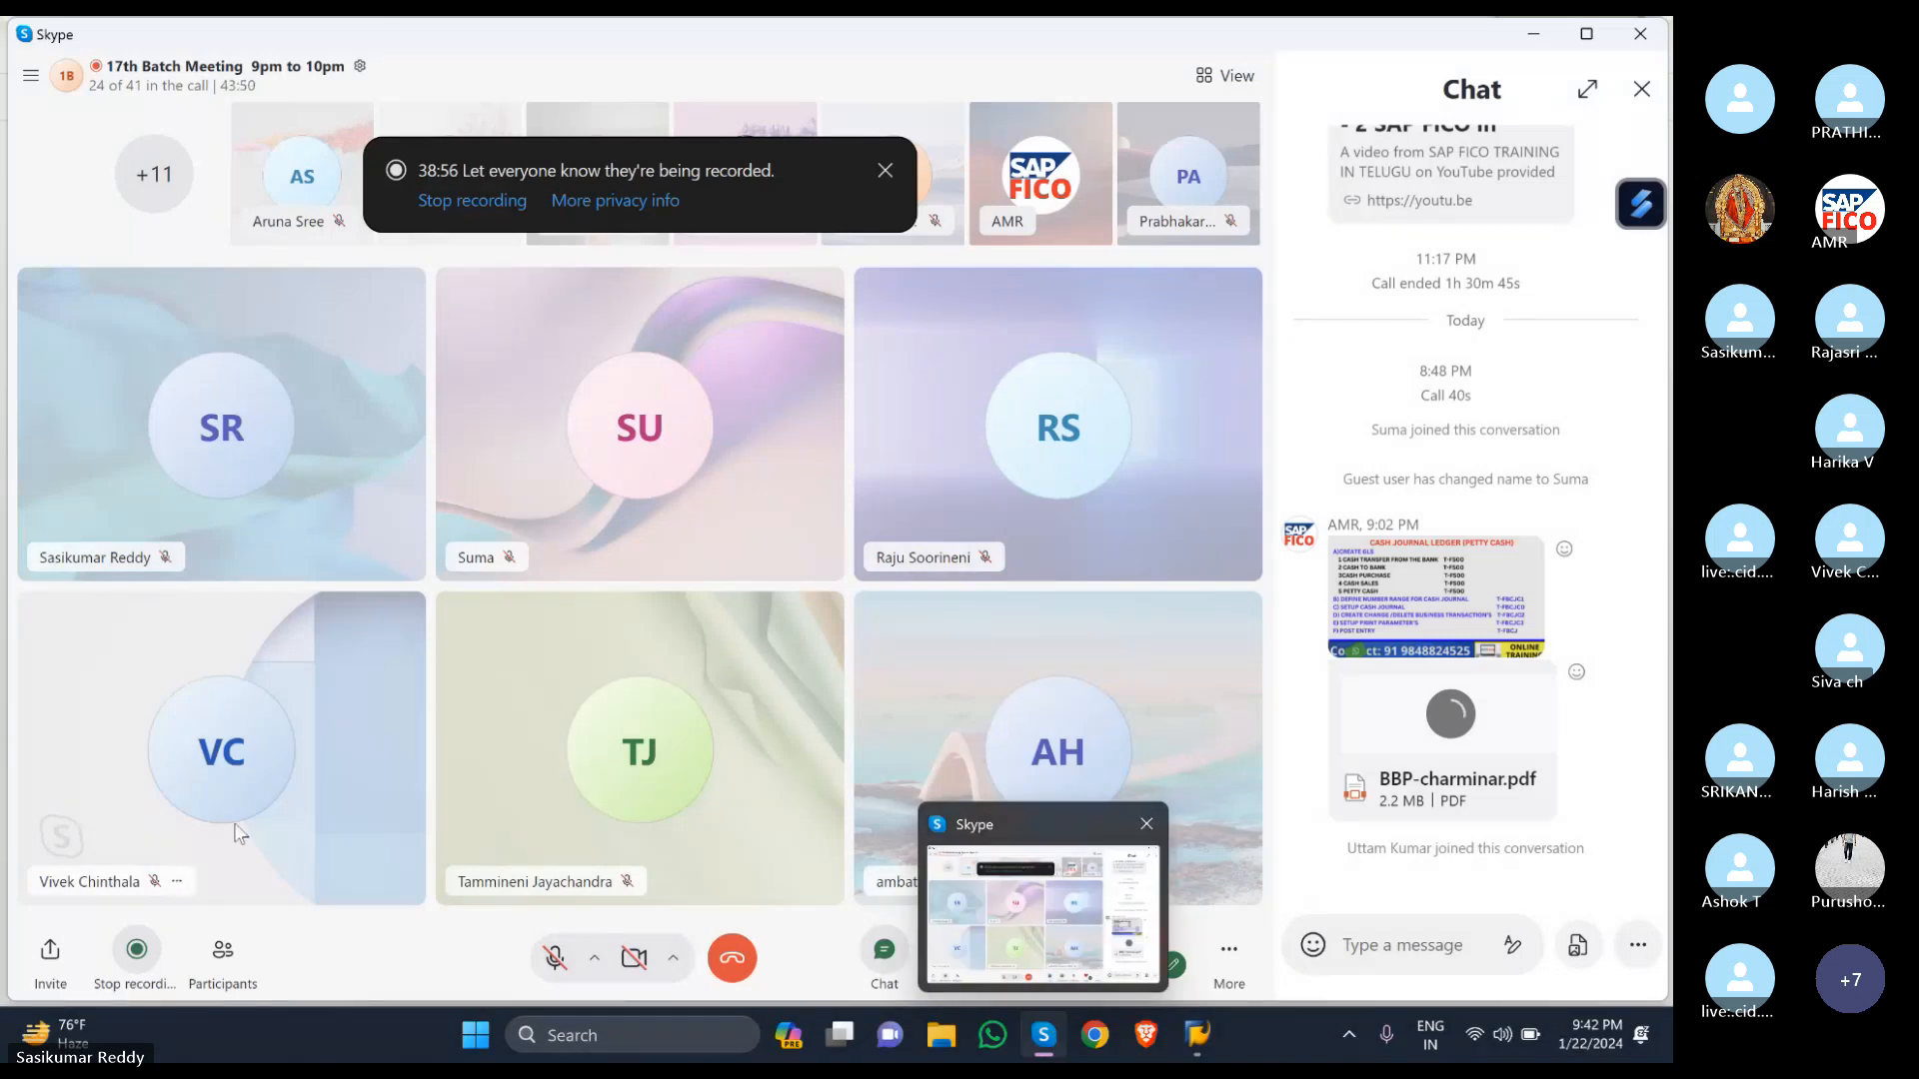